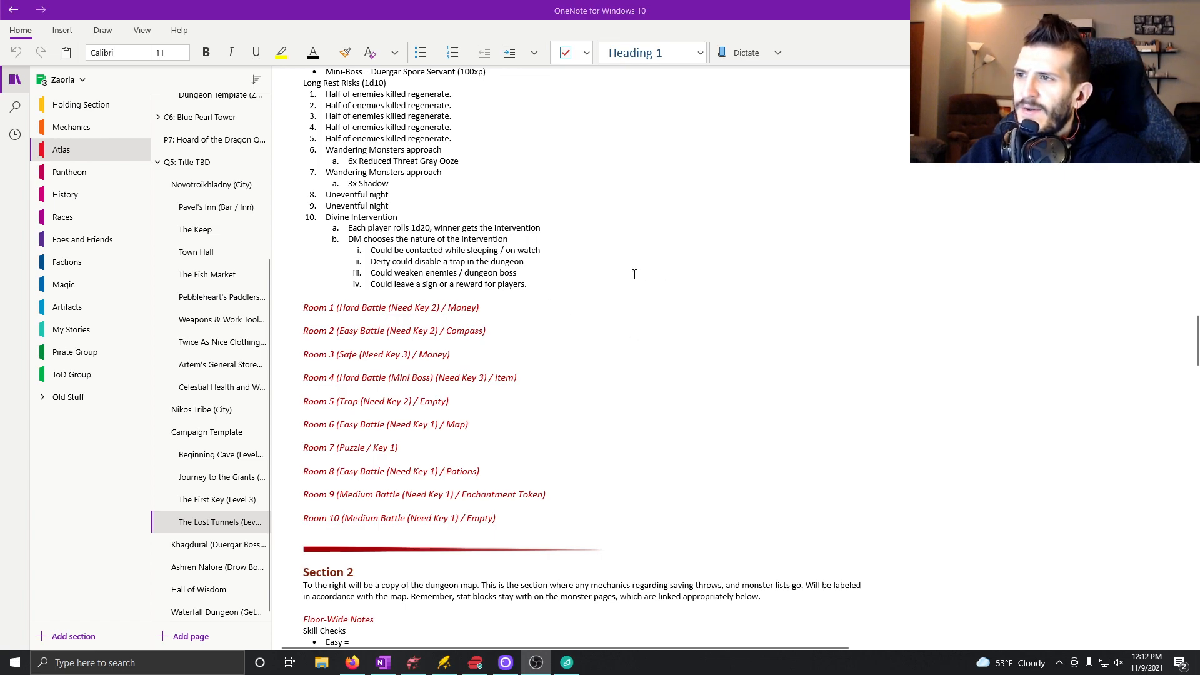
# Add a bullet under the Room 1 heading of The Lost Tunnels page reading "Hard Battle" in underlined text.
pyautogui.scroll(5, 636, 274)
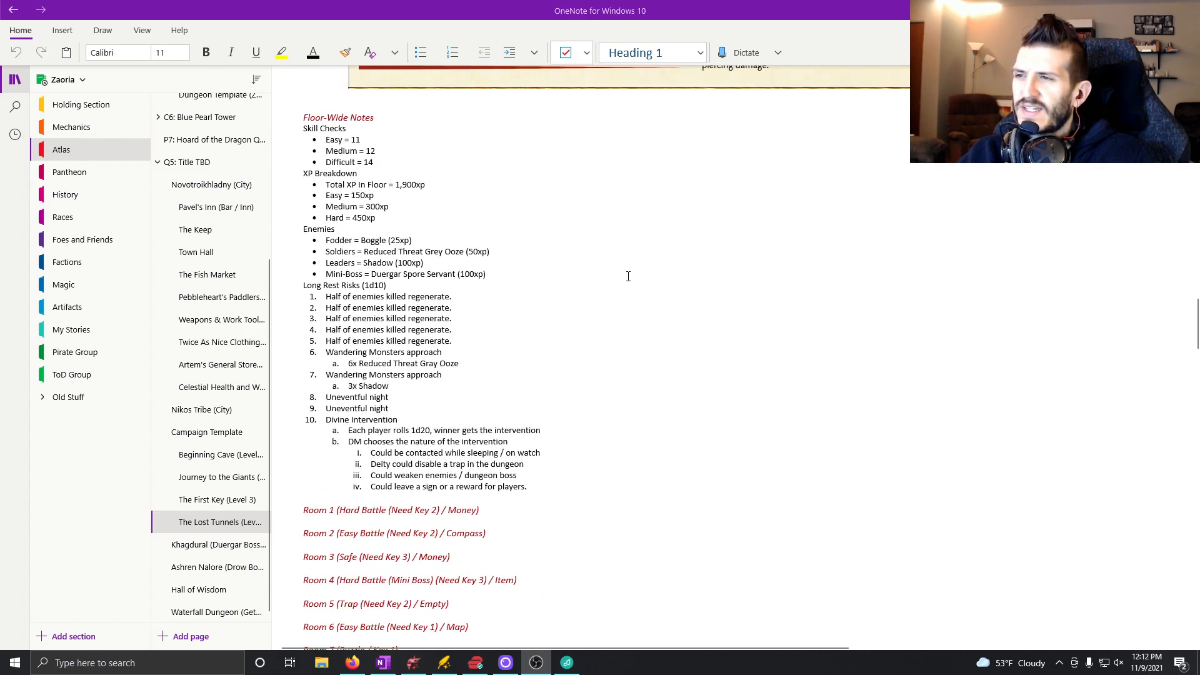
pyautogui.scroll(-15, 628, 276)
pyautogui.scroll(10, 622, 279)
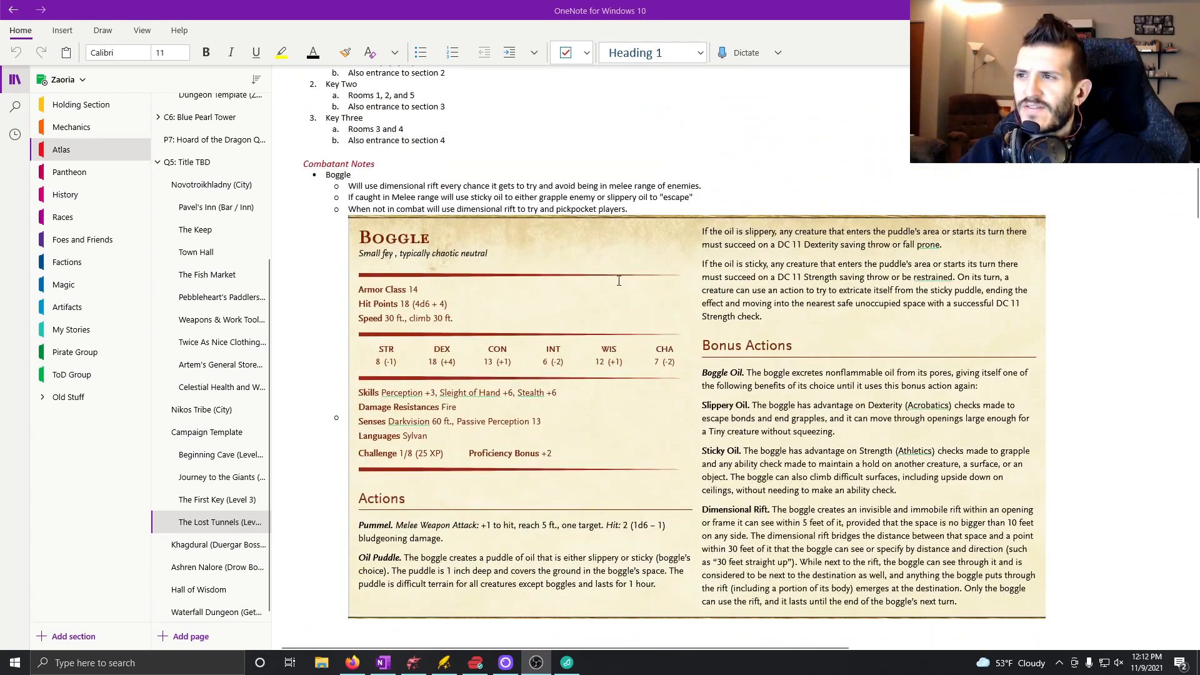
pyautogui.scroll(-15, 619, 281)
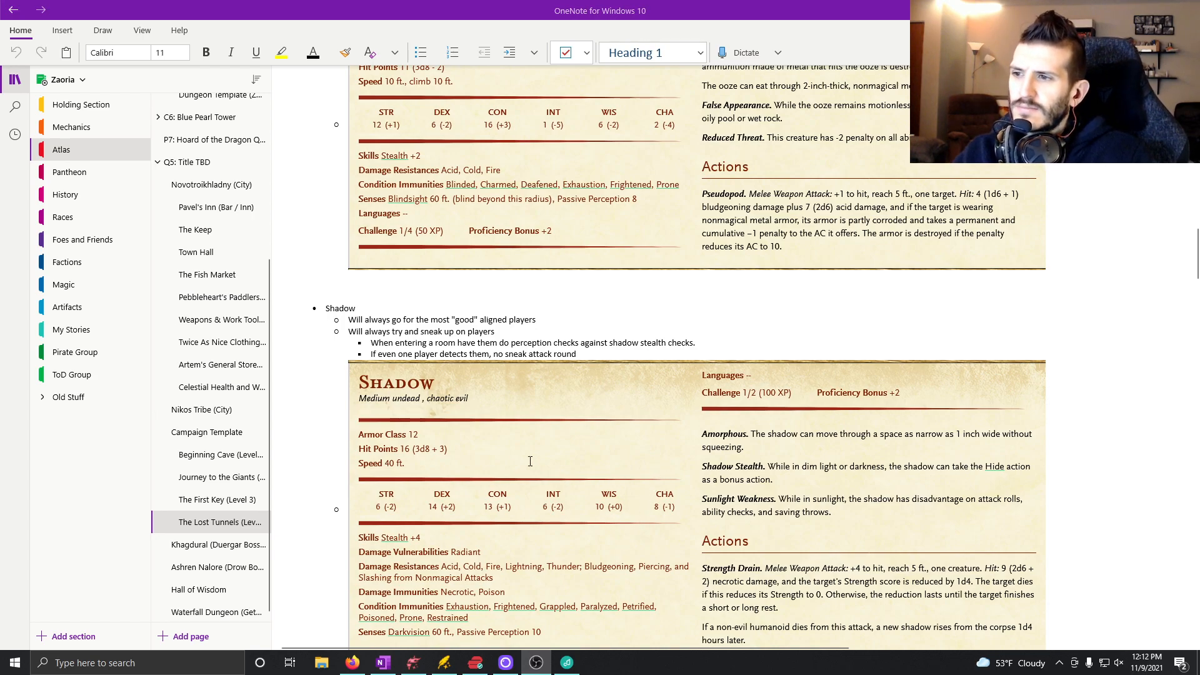
pyautogui.scroll(-10, 475, 416)
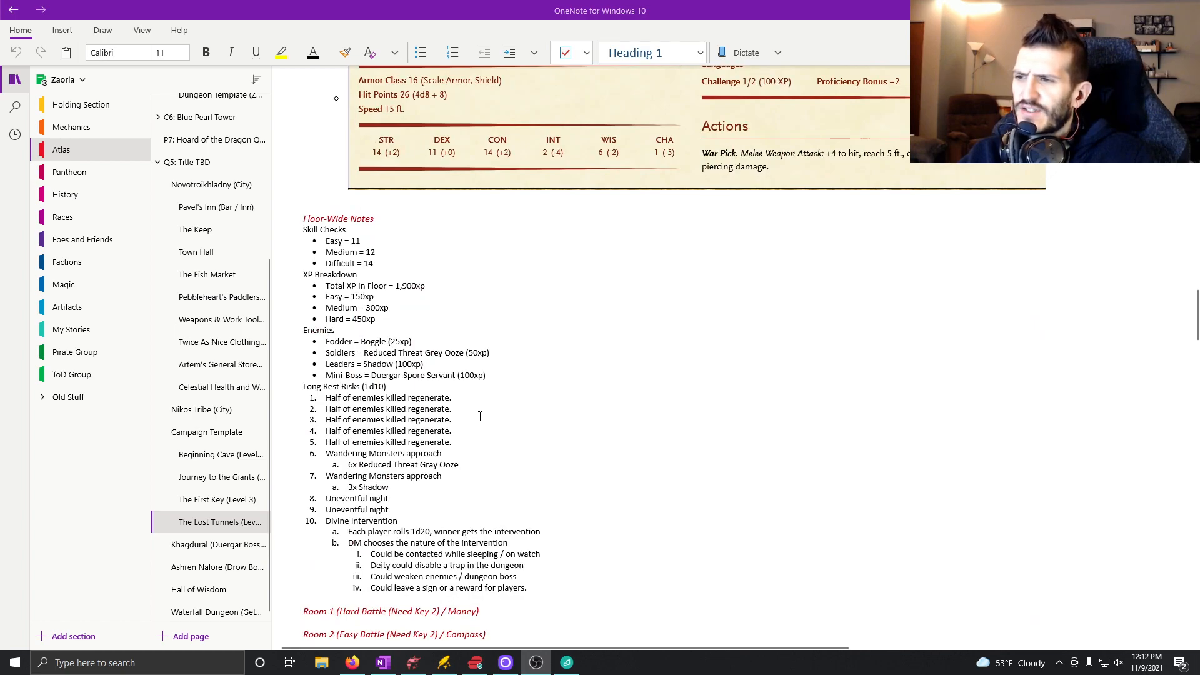
pyautogui.scroll(-5, 588, 435)
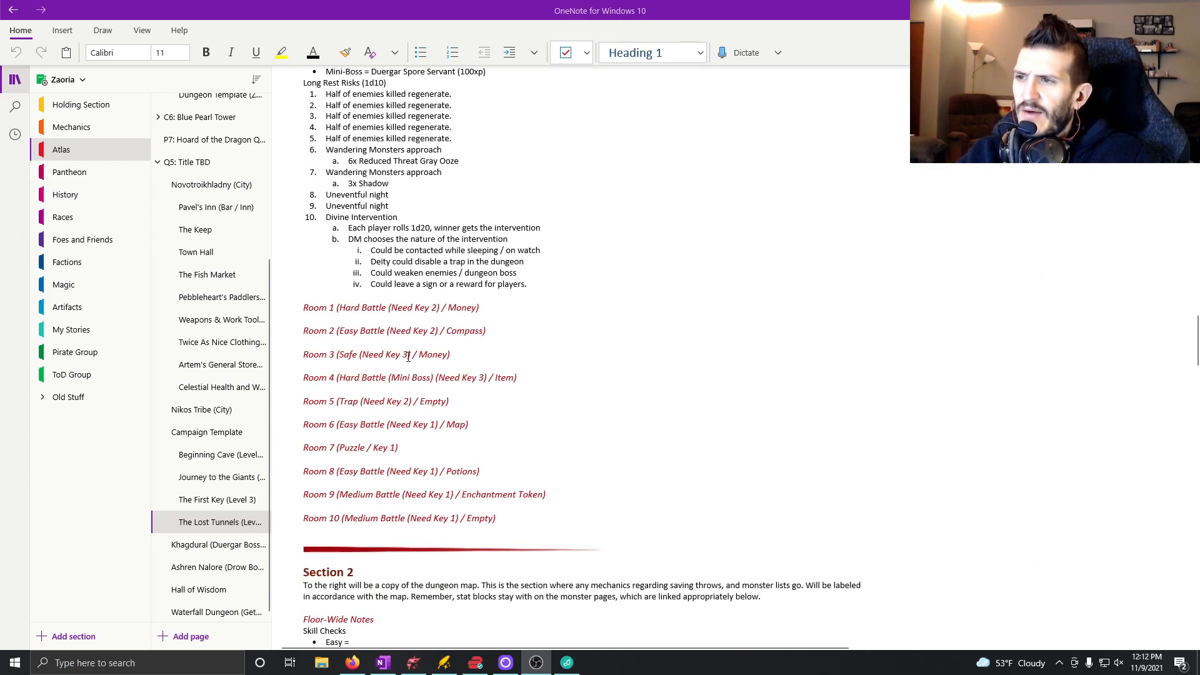
pyautogui.click(492, 308)
pyautogui.press('Return')
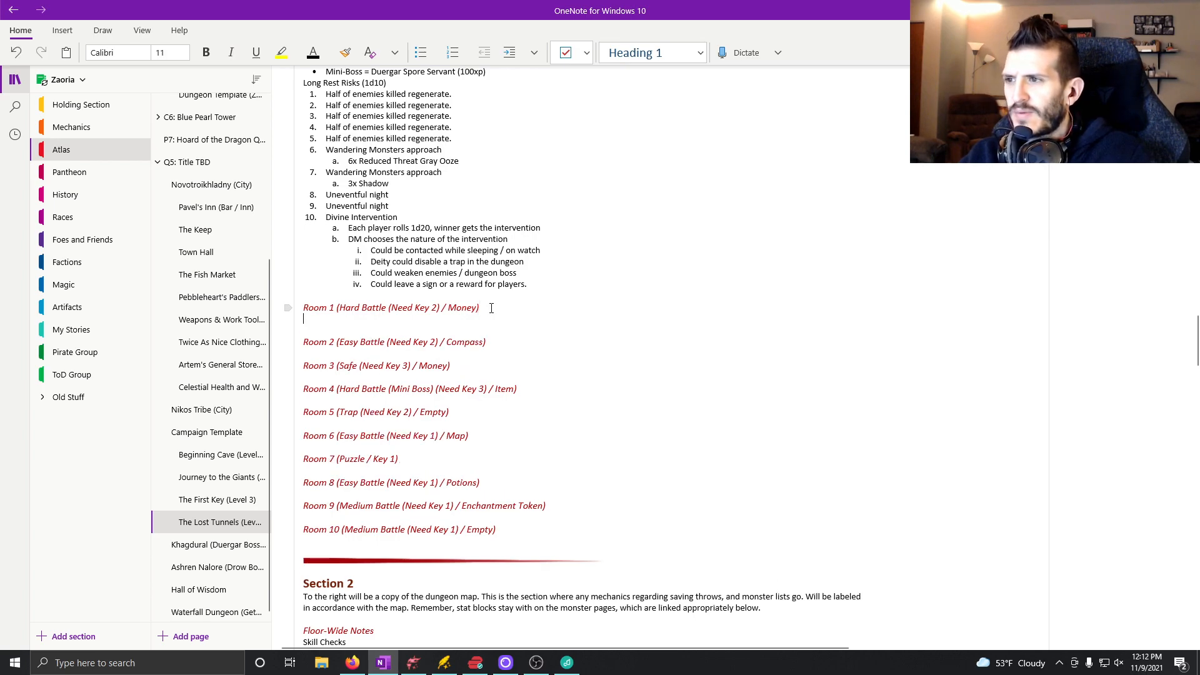
pyautogui.click(420, 52)
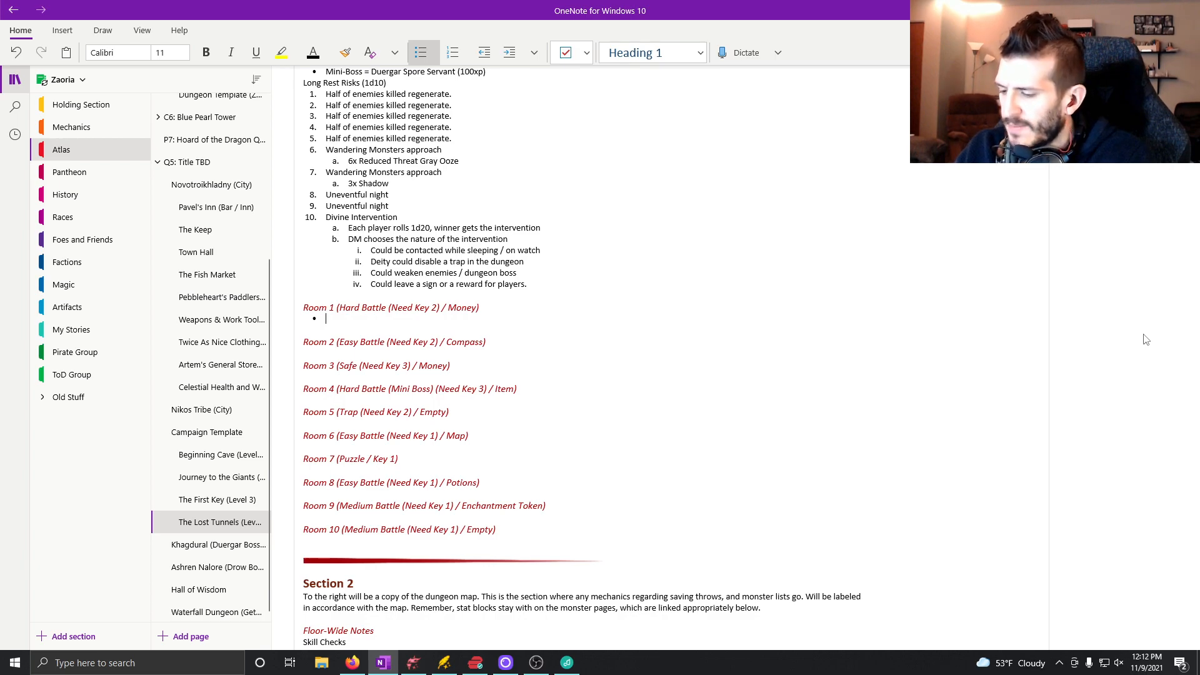
pyautogui.hotkey('ctrl', 'u')
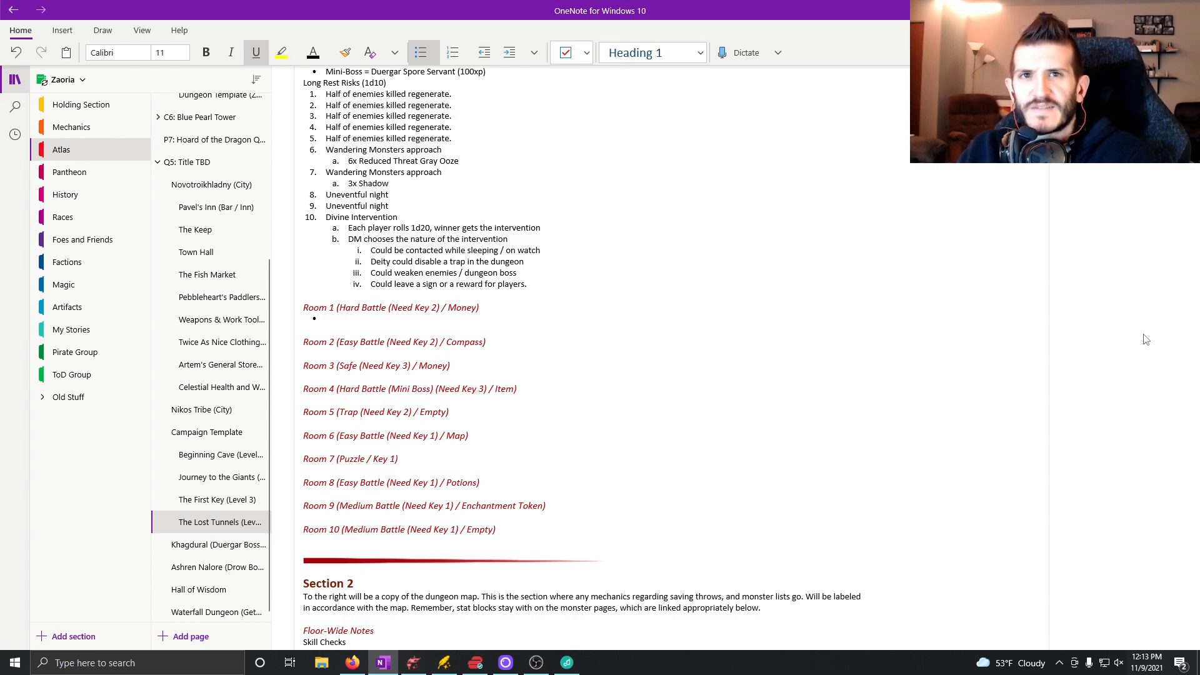
pyautogui.write('Har')
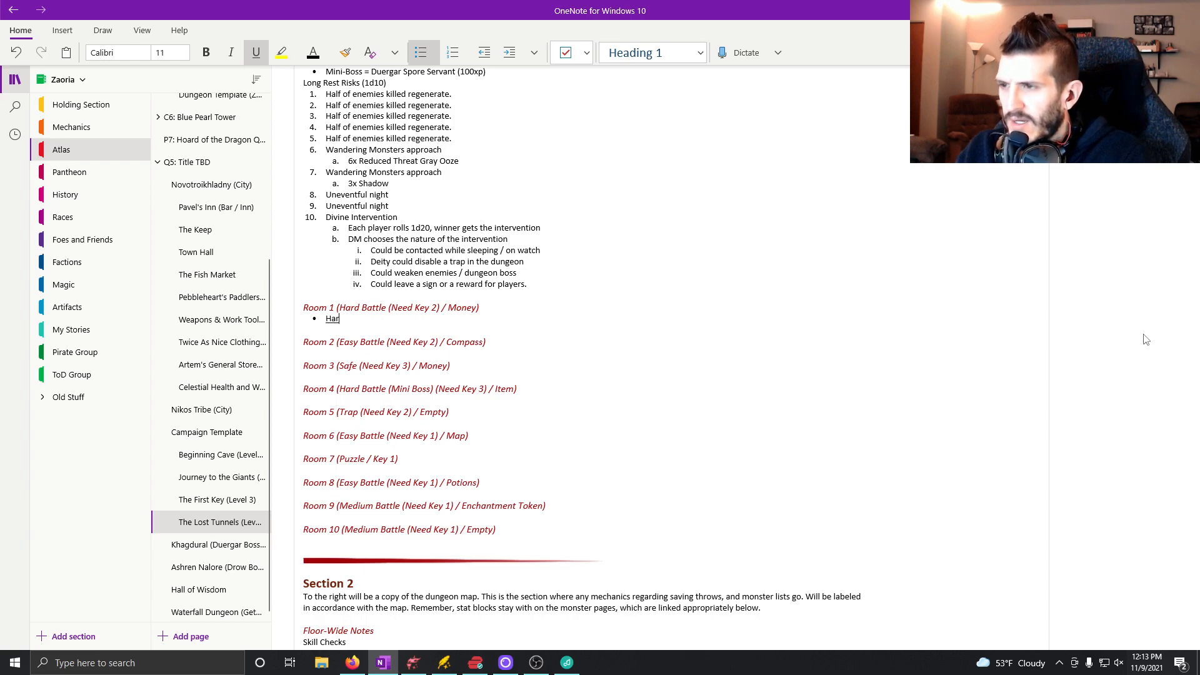
pyautogui.write('d Battle')
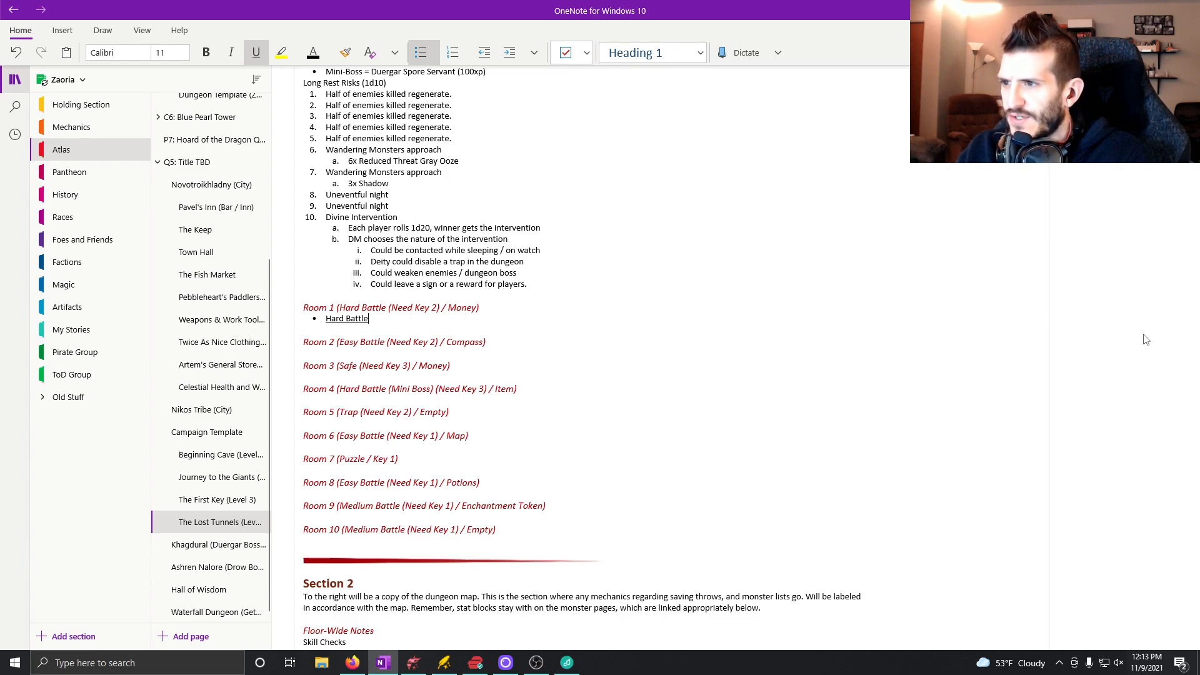
pyautogui.hotkey('ctrl', 'u')
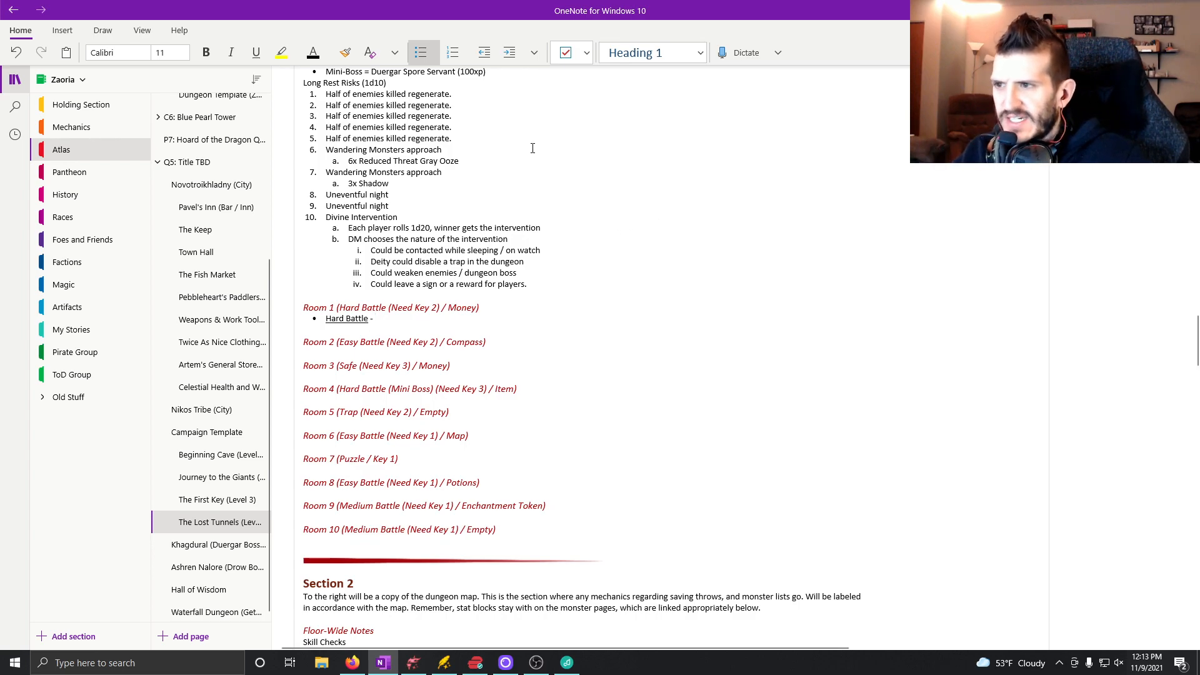
# Extend the Room 1 bullet with an underlined "(450xp)" after "Hard Battle", followed by a dash without underline.
pyautogui.scroll(3, 673, 284)
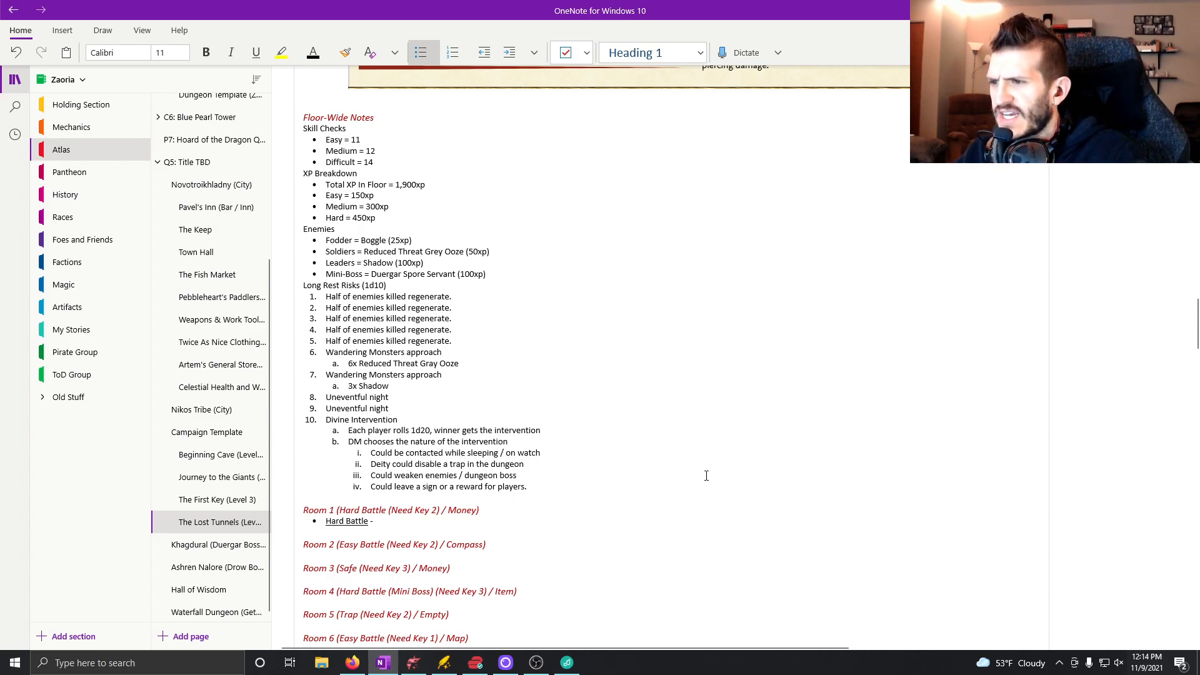
pyautogui.press('BackSpace')
pyautogui.press('BackSpace')
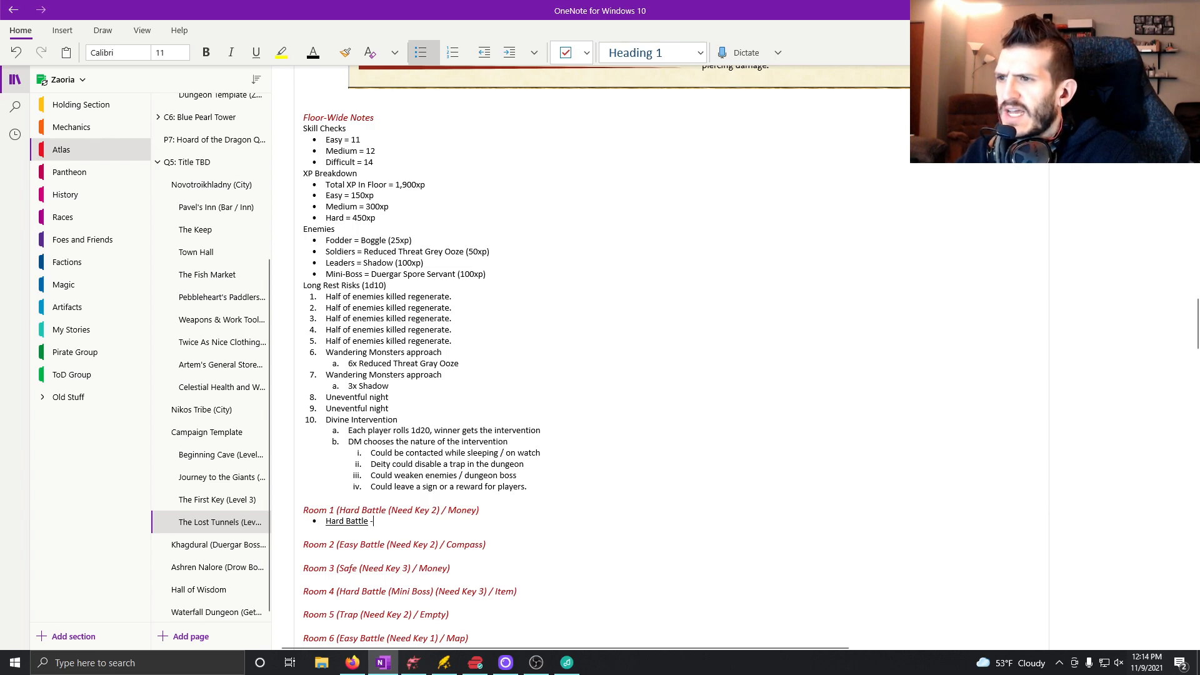
pyautogui.write('(')
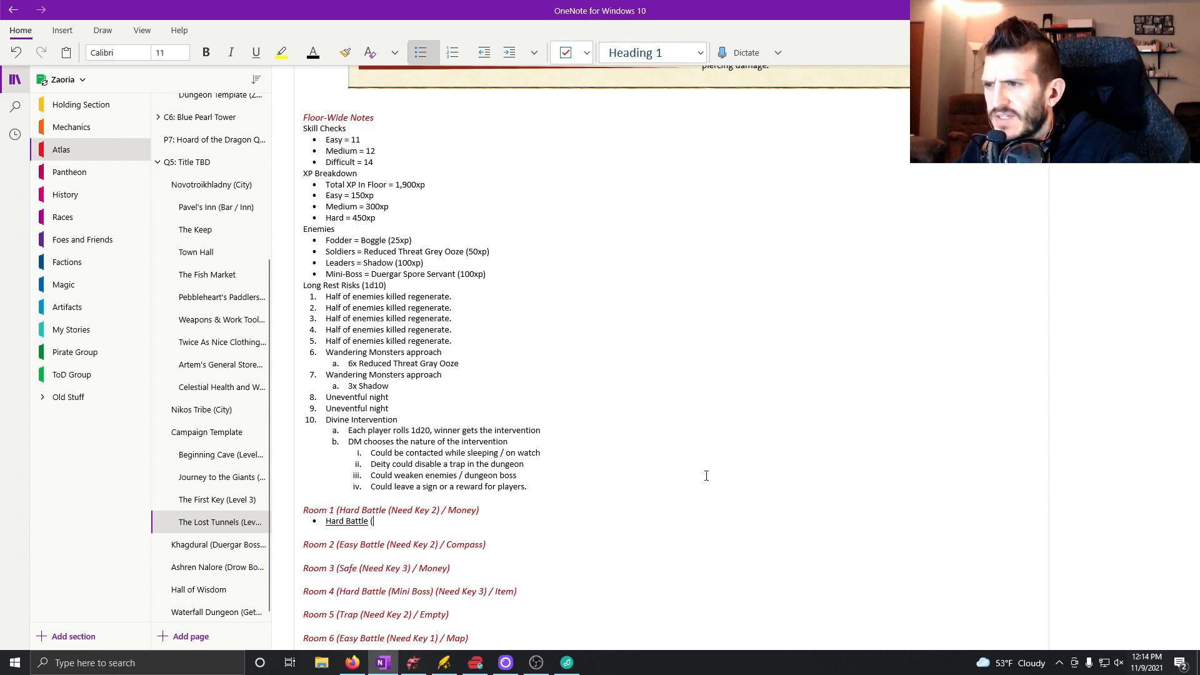
pyautogui.press('BackSpace')
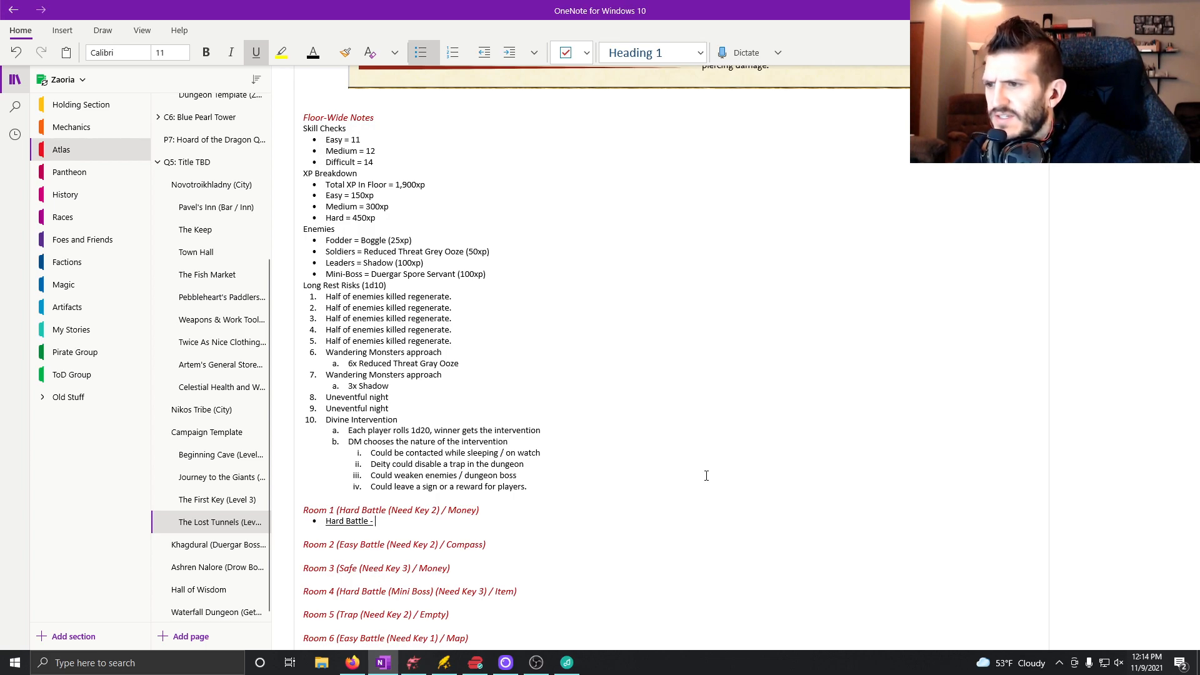
pyautogui.write('(45cp')
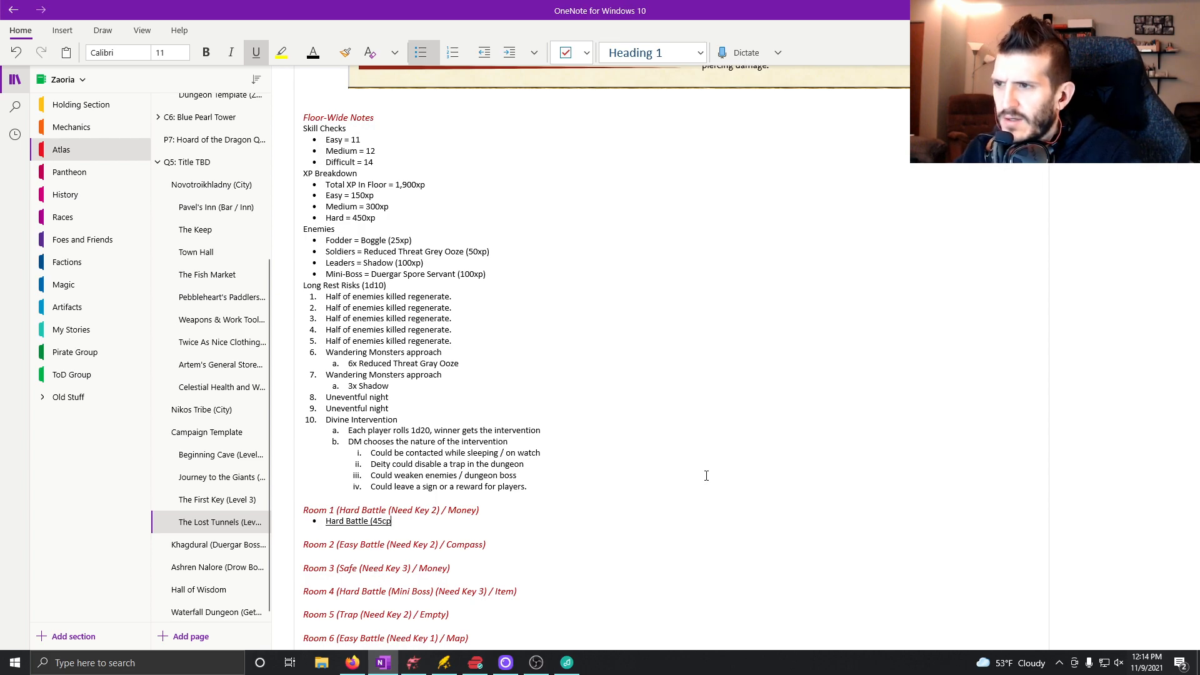
pyautogui.press('BackSpace')
pyautogui.press('BackSpace')
pyautogui.write('oxp')
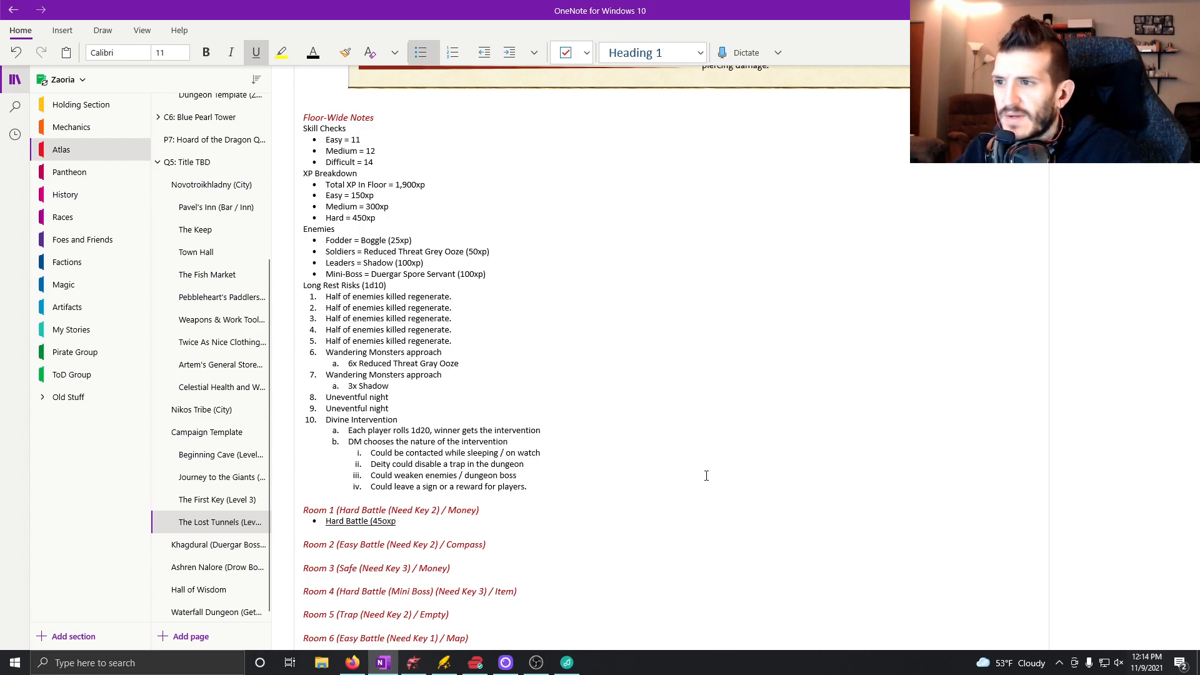
pyautogui.press('BackSpace')
pyautogui.press('BackSpace')
pyautogui.press('BackSpace')
pyautogui.press('BackSpace')
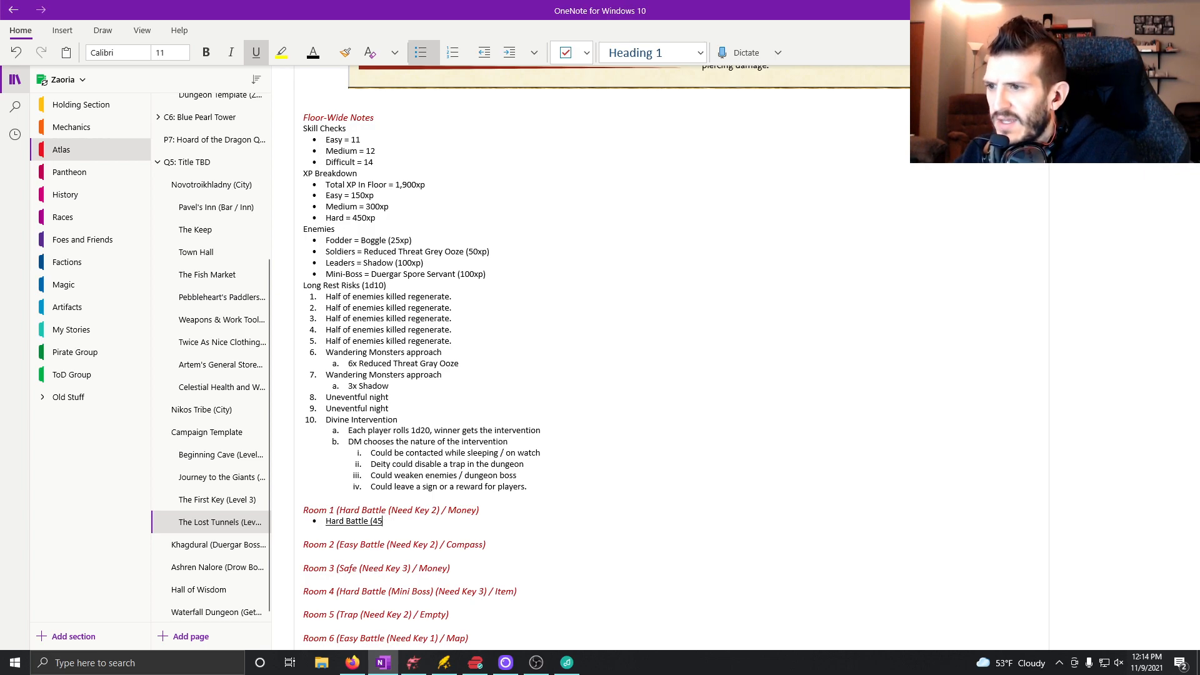
pyautogui.write('50')
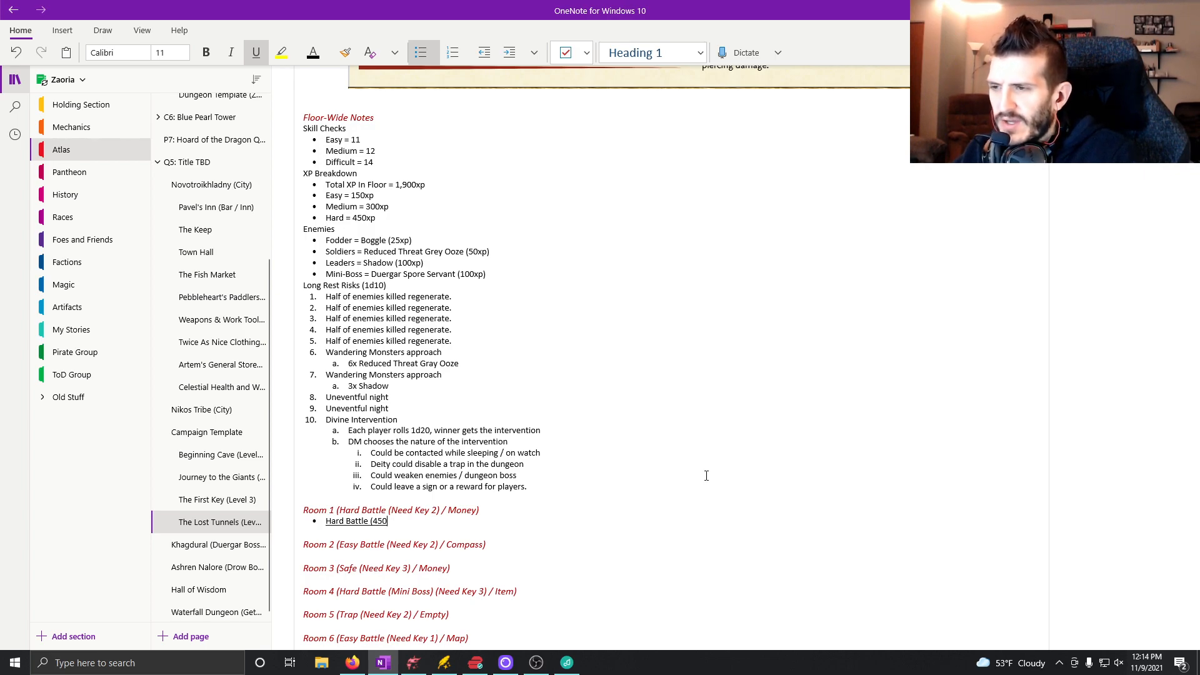
pyautogui.write('xp')
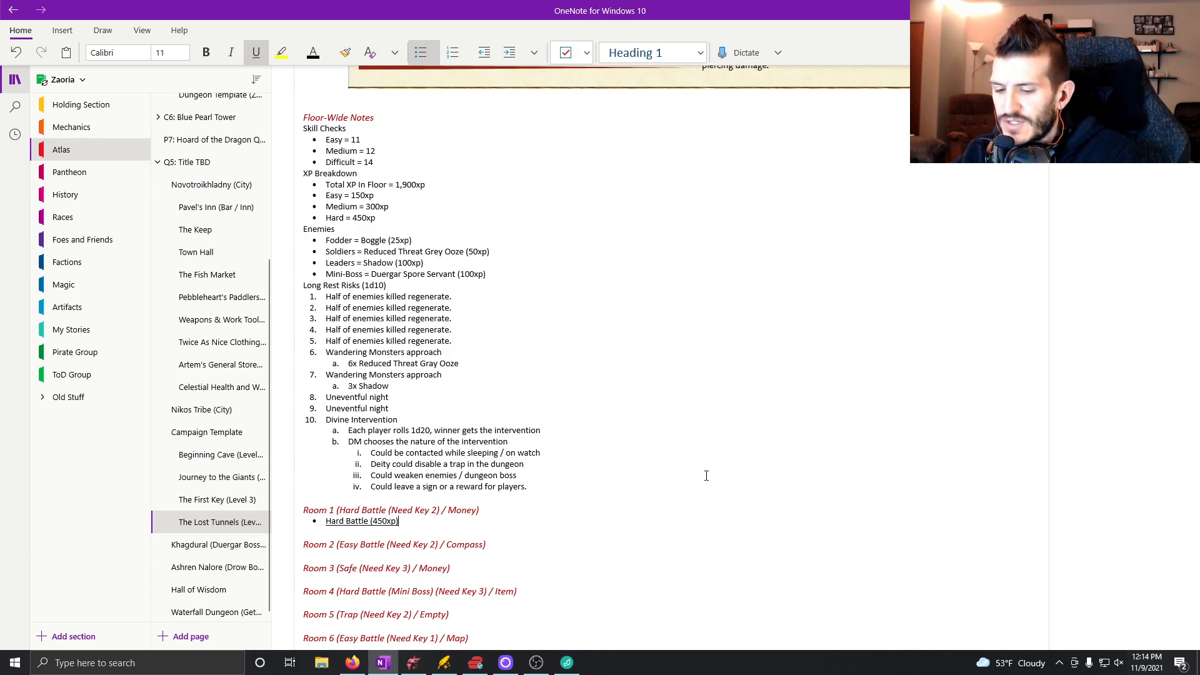
pyautogui.write(')')
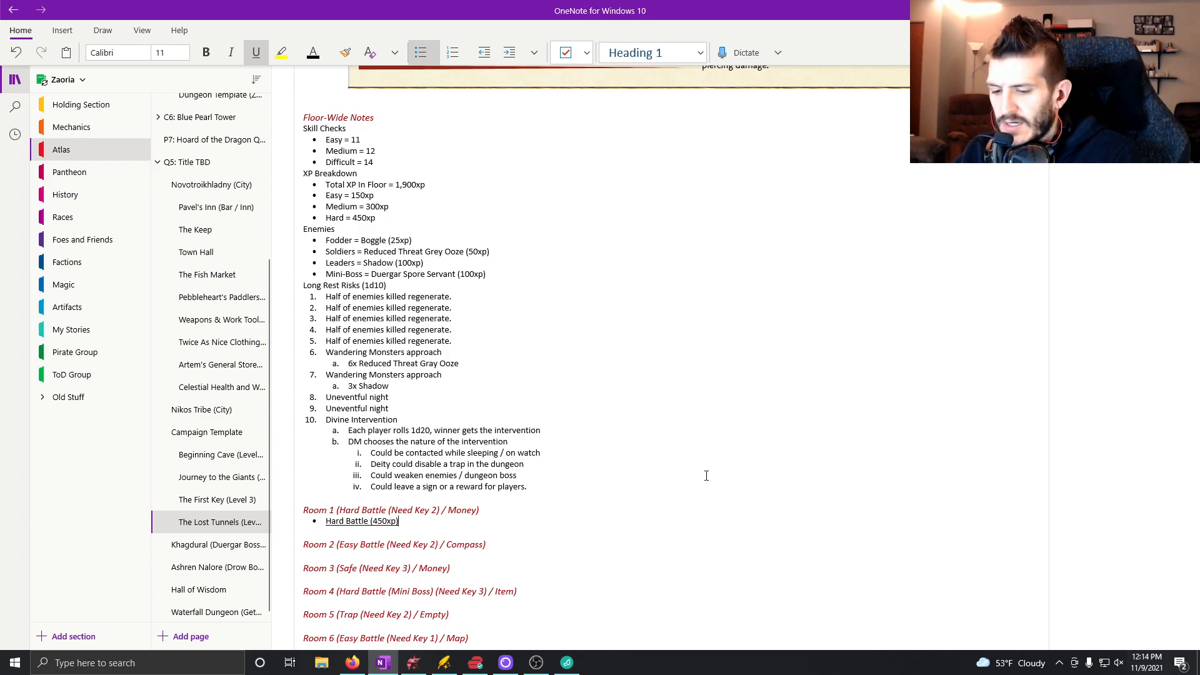
pyautogui.hotkey('ctrl', 'u')
pyautogui.write('-')
# Add two indented sub-bullets under Hard Battle: "3x Shadow" and "3x Reduced Threat Grey Ooze".
pyautogui.press('Return')
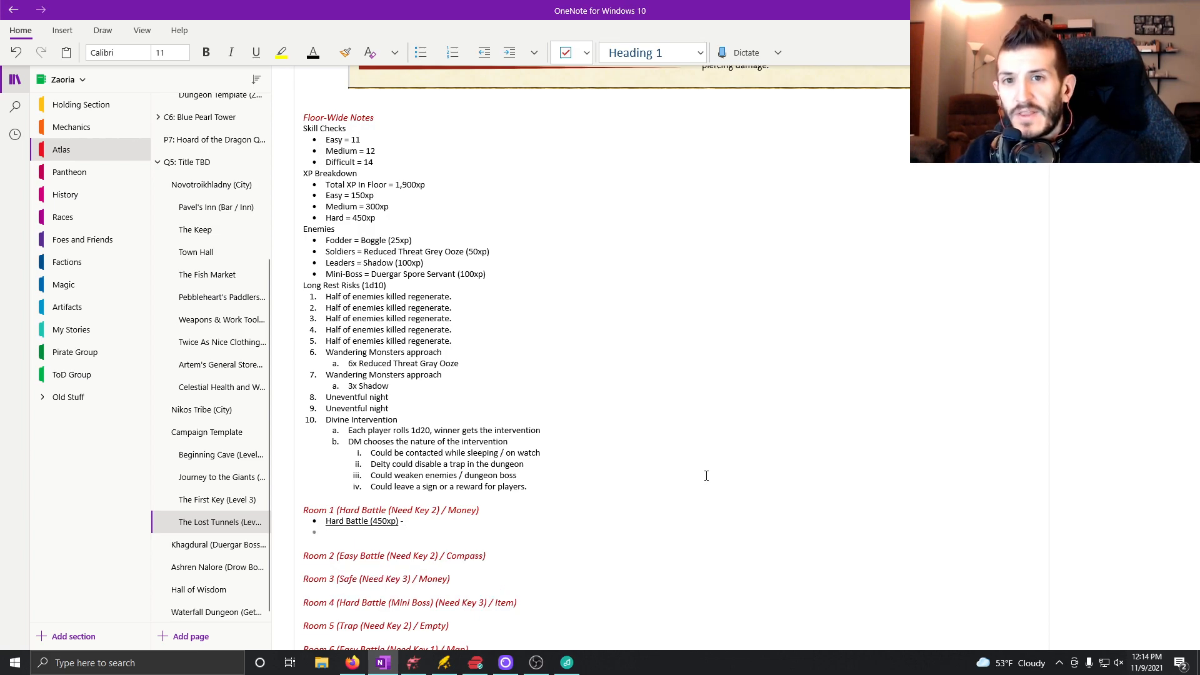
pyautogui.press('Tab')
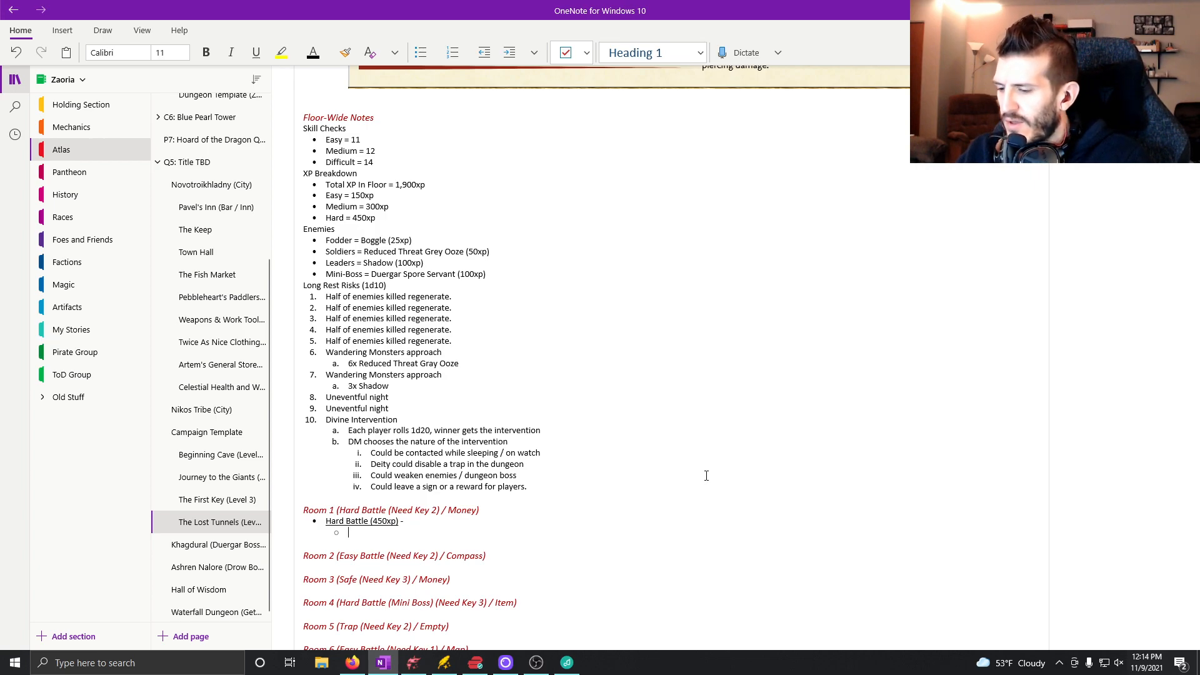
pyautogui.write('3x Shadow')
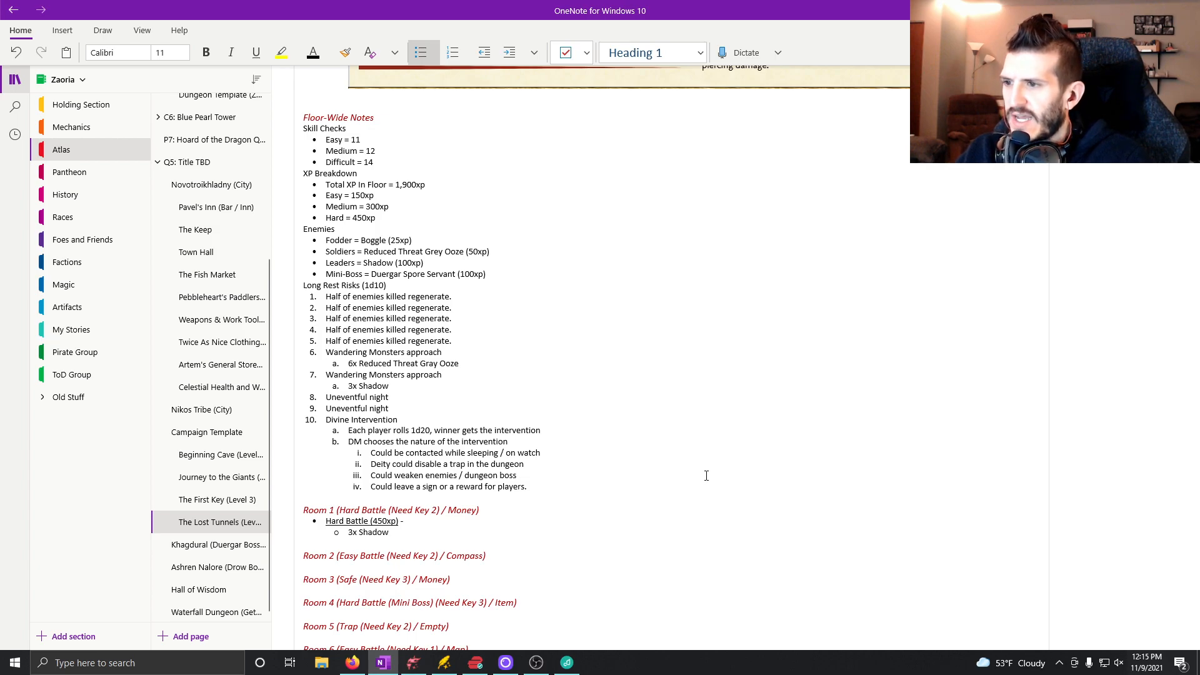
pyautogui.press('Return')
pyautogui.write('3x')
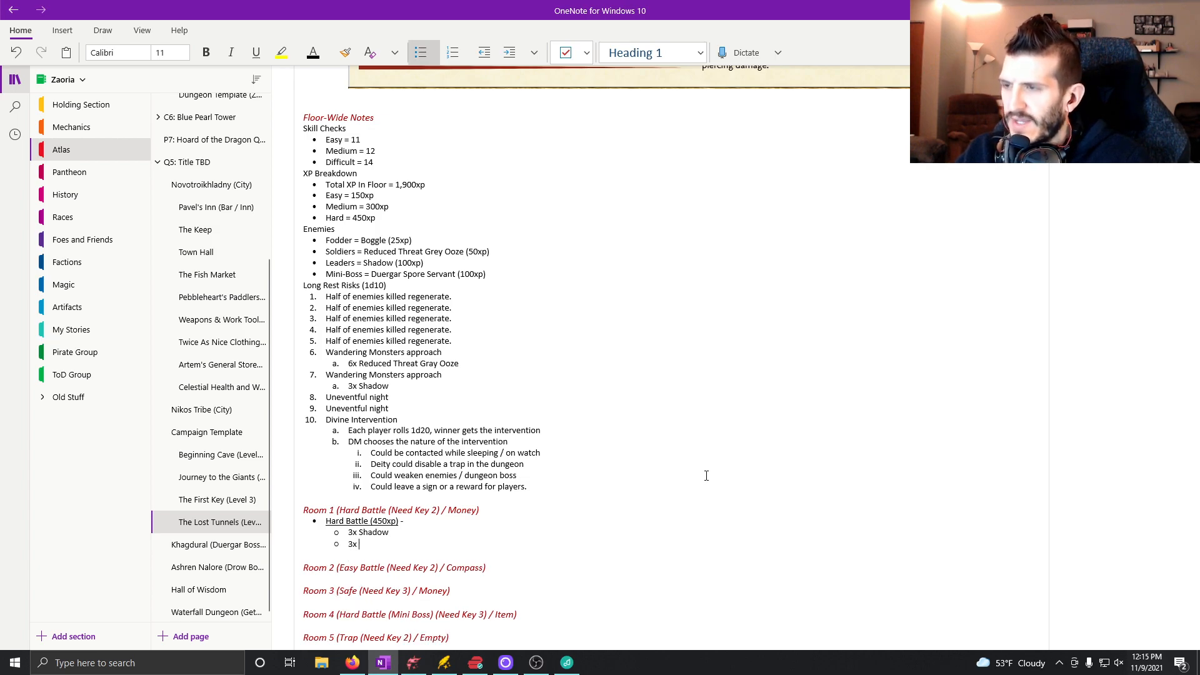
pyautogui.write(' Redu')
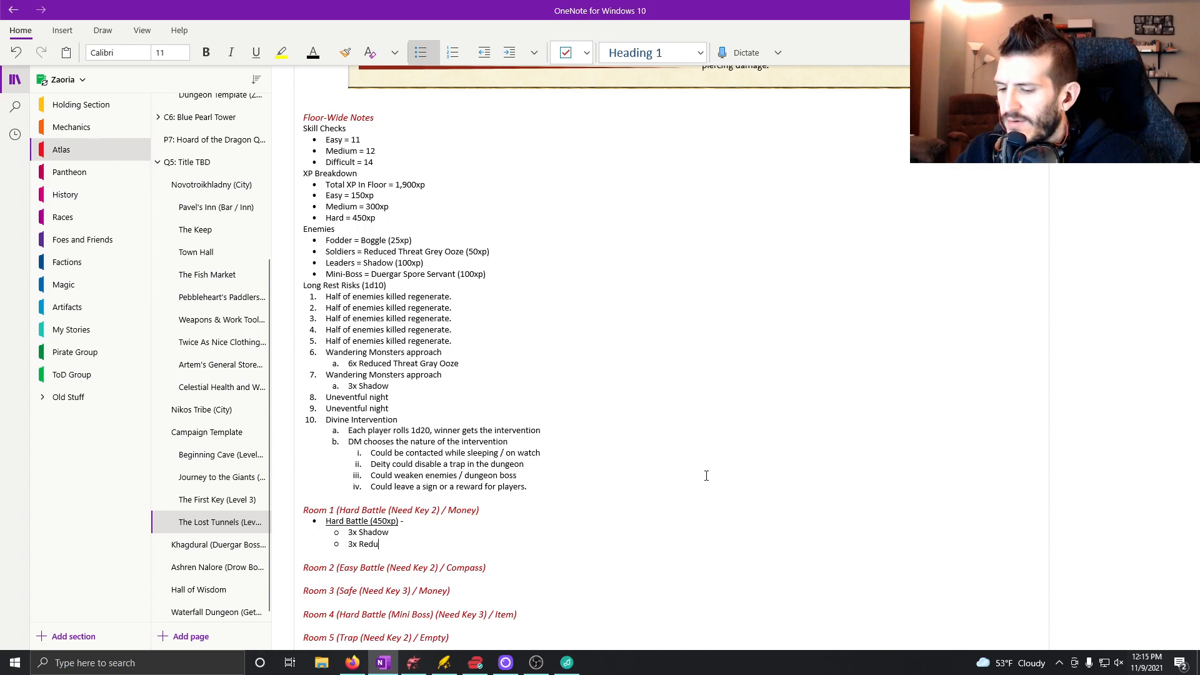
pyautogui.write('ced Threat Gr')
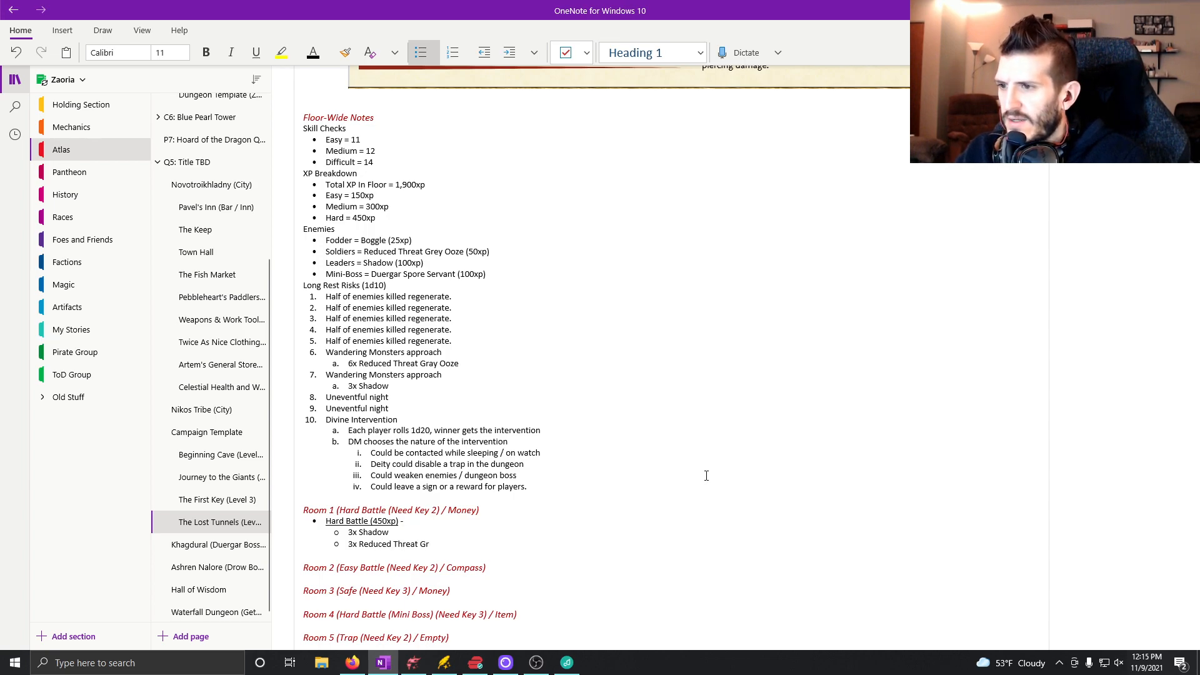
pyautogui.write('ey Ooze')
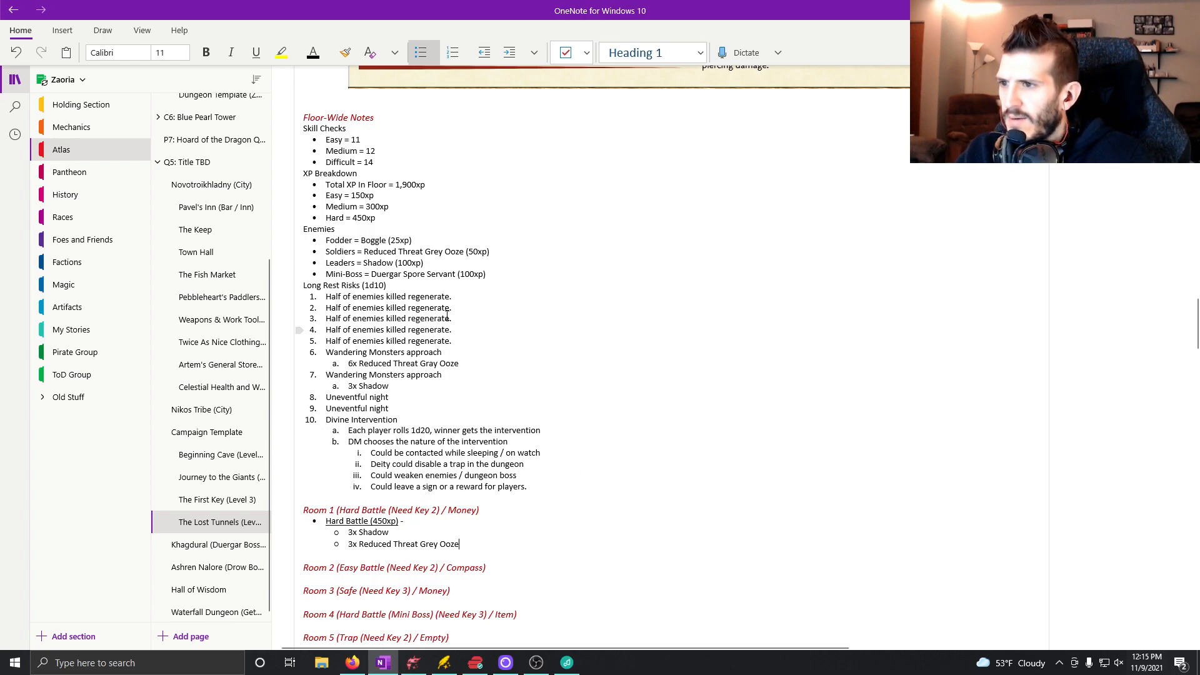
# Correct the ooze's spelling to "Gray" in the Soldiers line under Enemies and in the Room 1 sub-bullet.
pyautogui.click(442, 251)
pyautogui.press('BackSpace')
pyautogui.write('a')
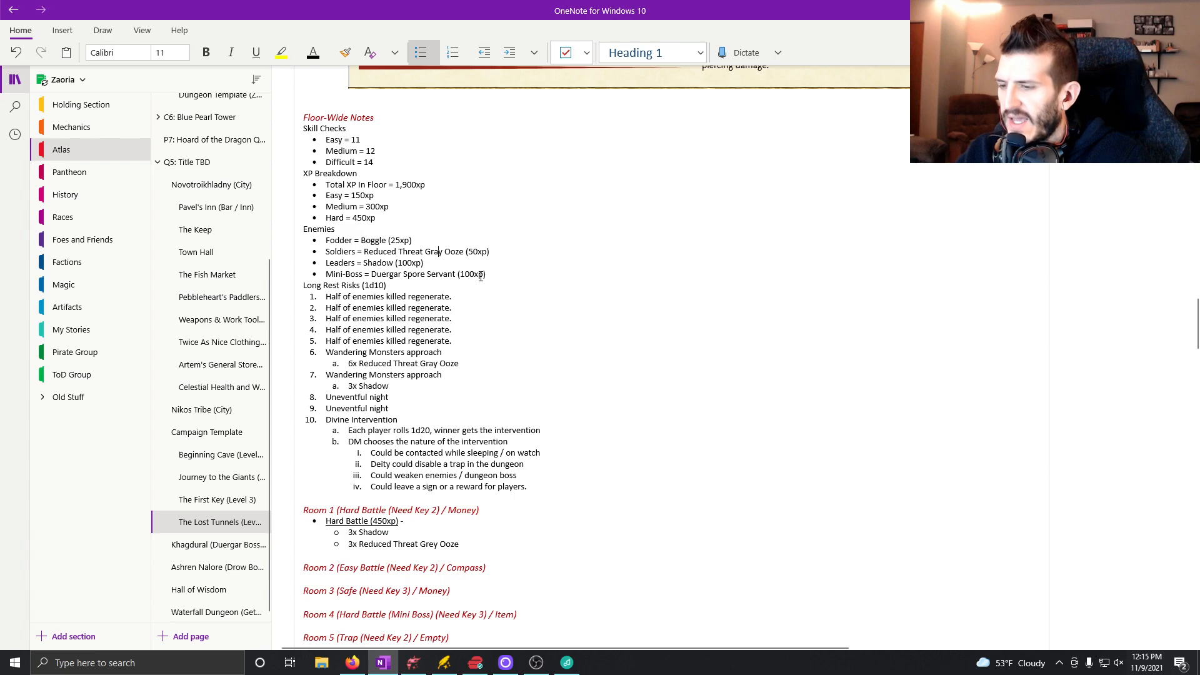
pyautogui.click(436, 544)
pyautogui.press('BackSpace')
pyautogui.write('a')
# Append "(100xp)" to the Room 1 Shadow sub-bullet and "(50xp)" to the Reduced Threat Gray Ooze sub-bullet.
pyautogui.click(485, 534)
pyautogui.write('(')
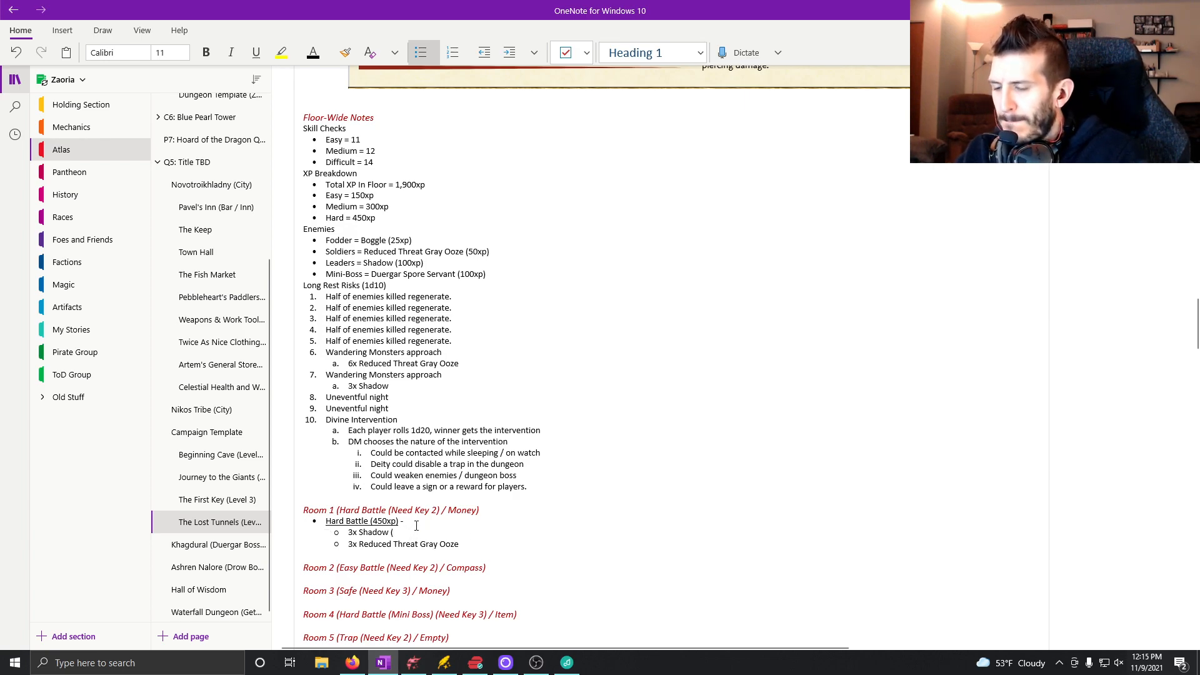
pyautogui.write('100x')
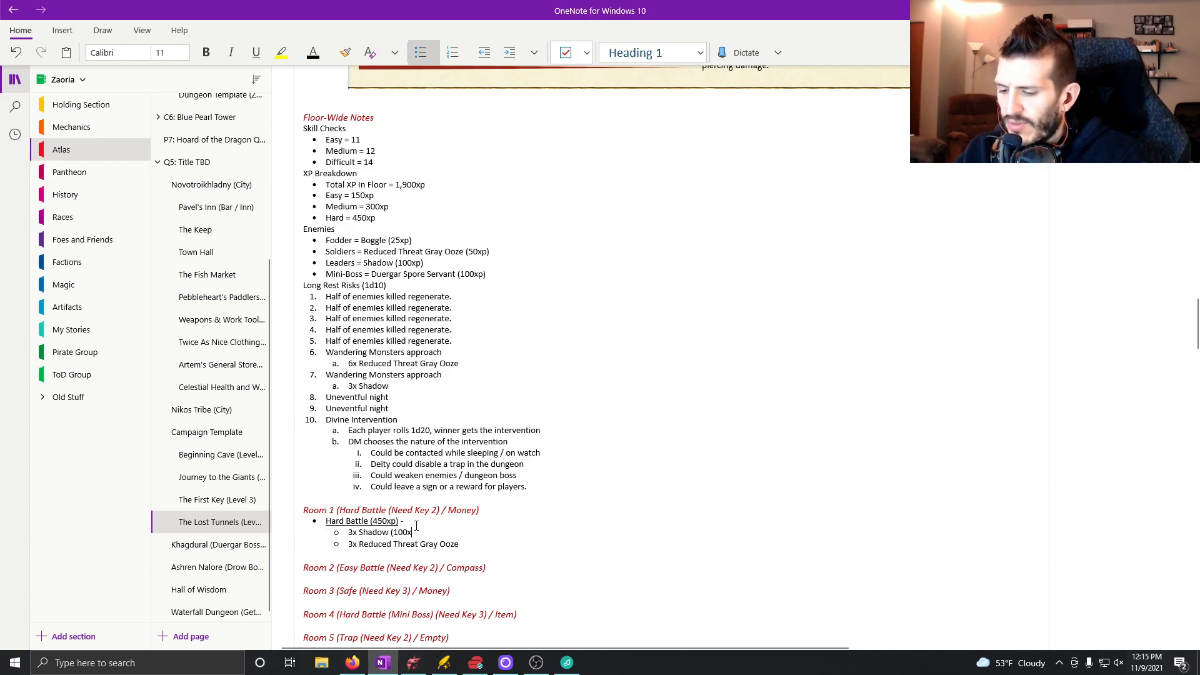
pyautogui.write('p)')
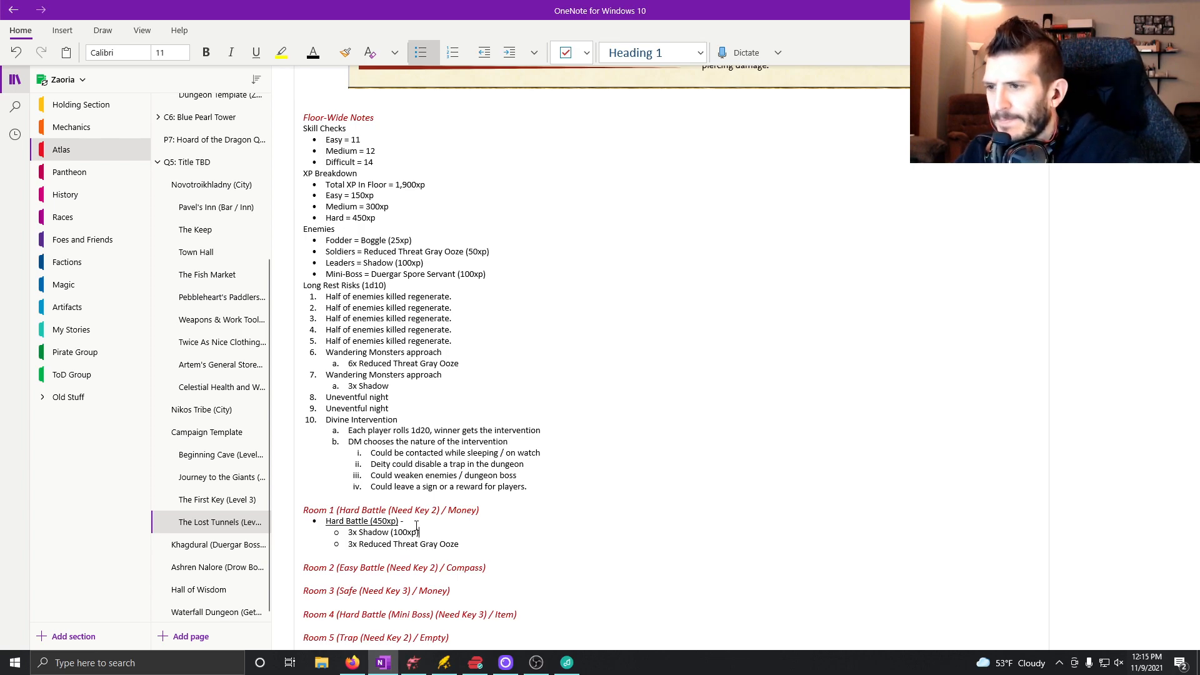
pyautogui.click(469, 543)
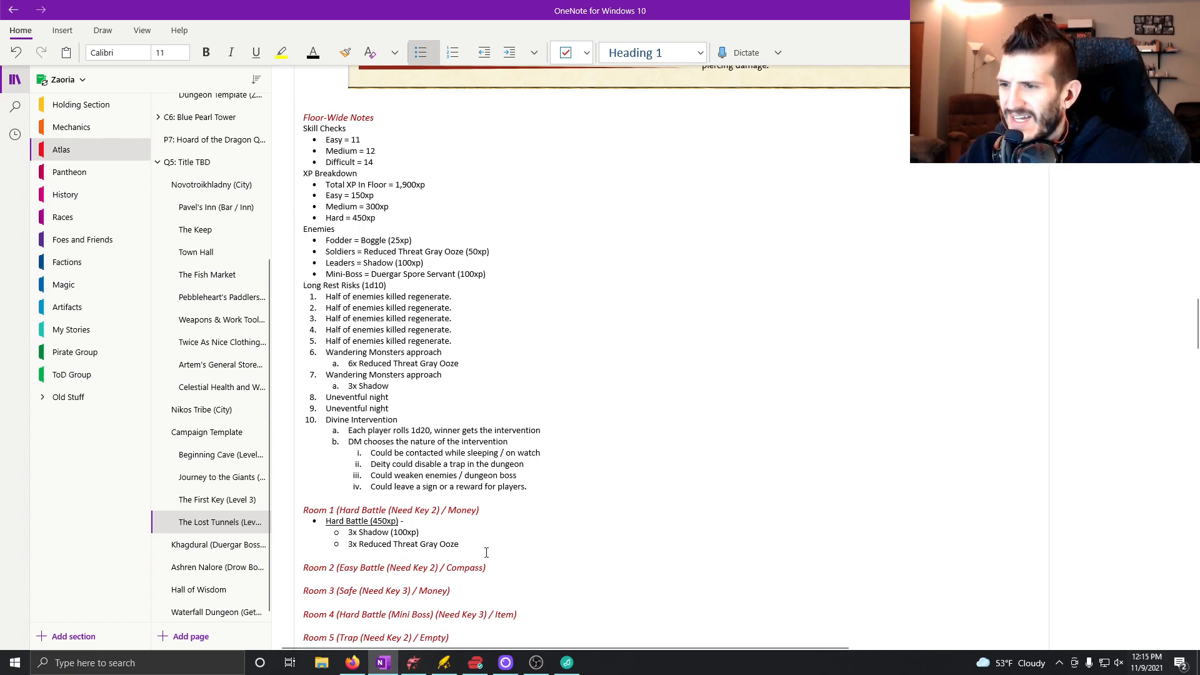
pyautogui.write('(50xp')
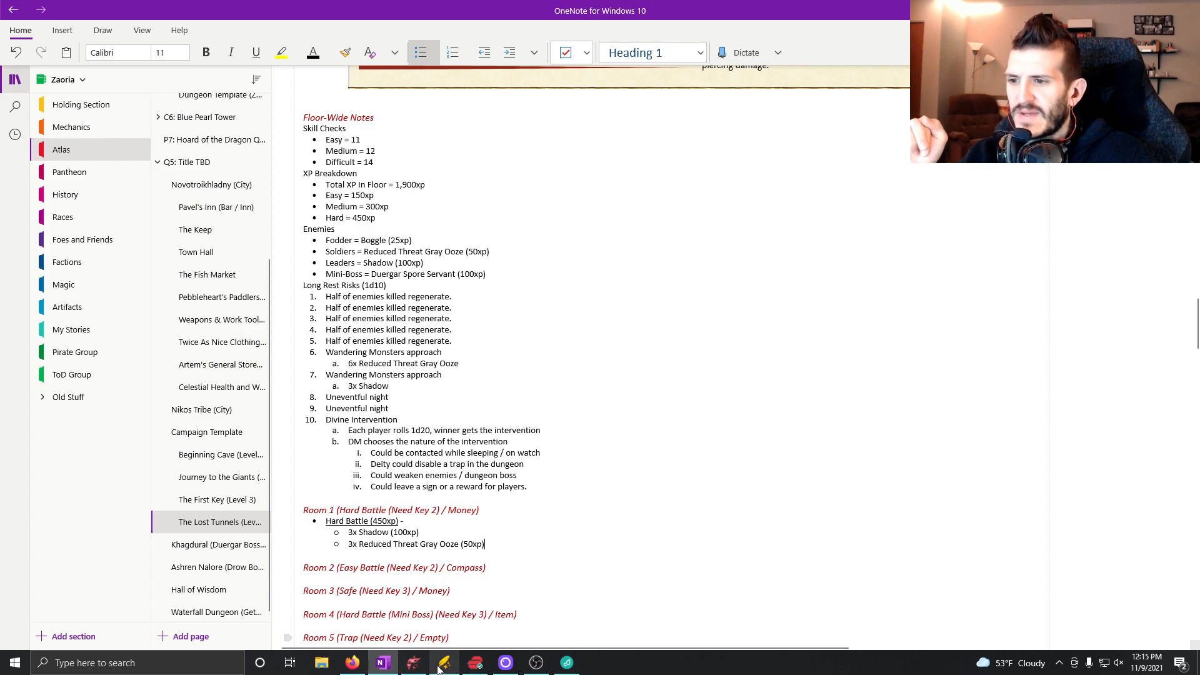
pyautogui.click(469, 521)
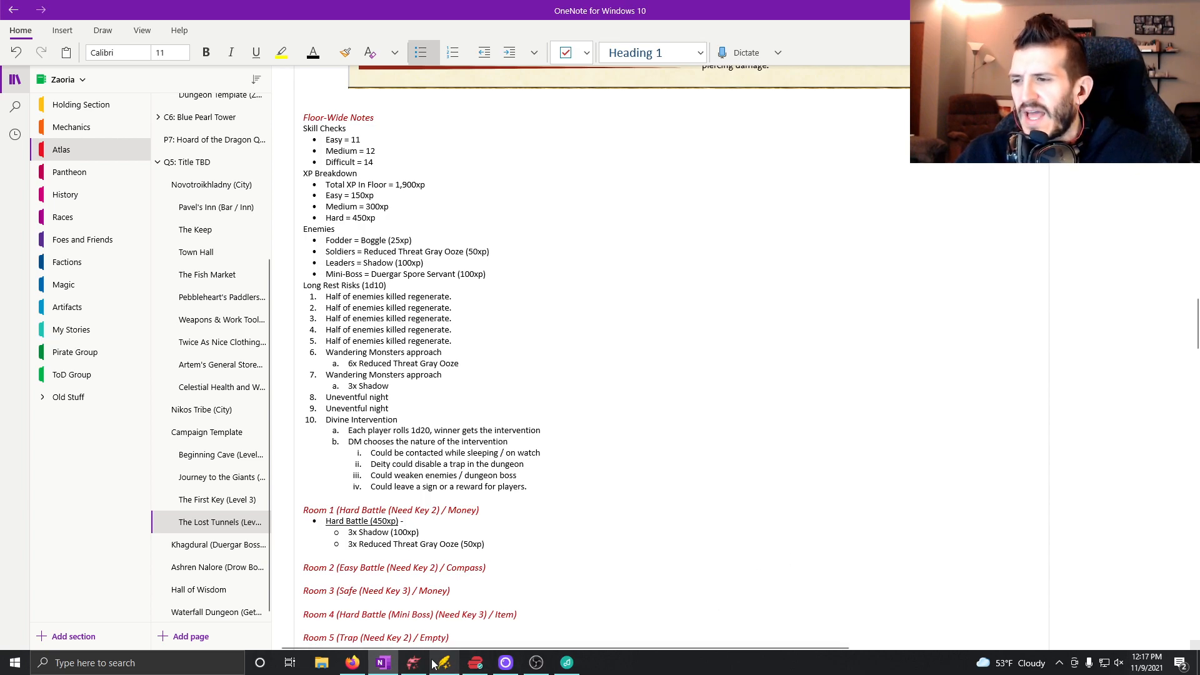
# Switch to the Dungeondraft map, turn snapping off, and place two lit wall torches flanking room 7's north doorway.
pyautogui.click(413, 663)
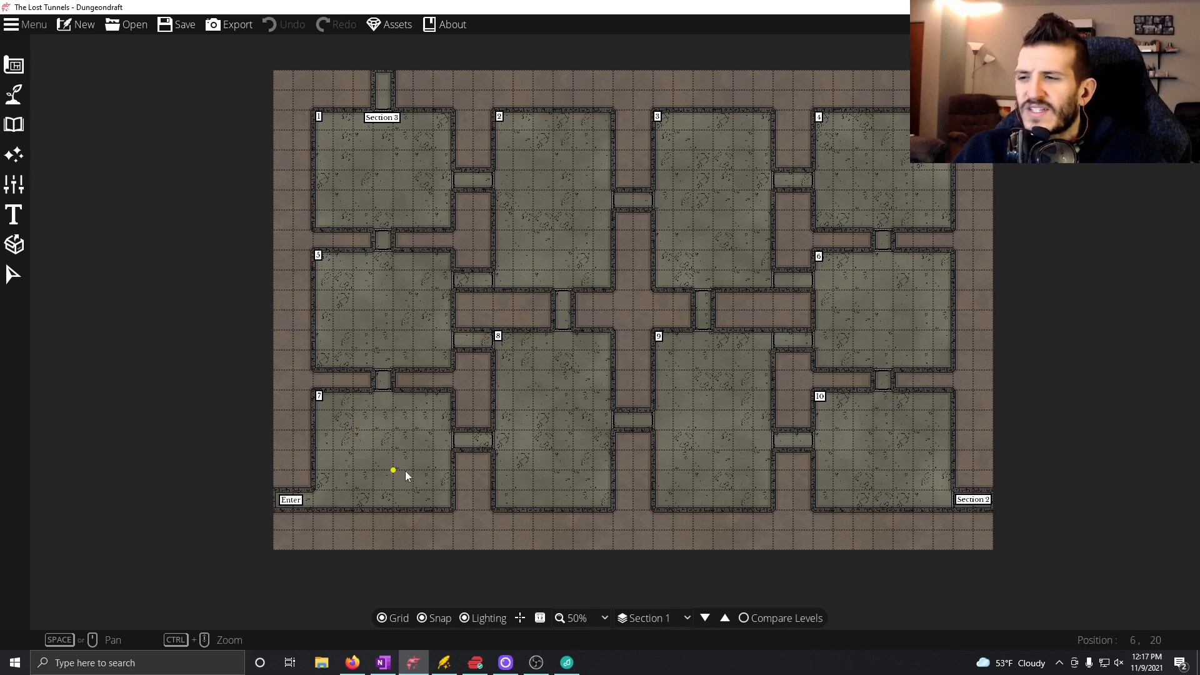
pyautogui.scroll(2, 375, 467)
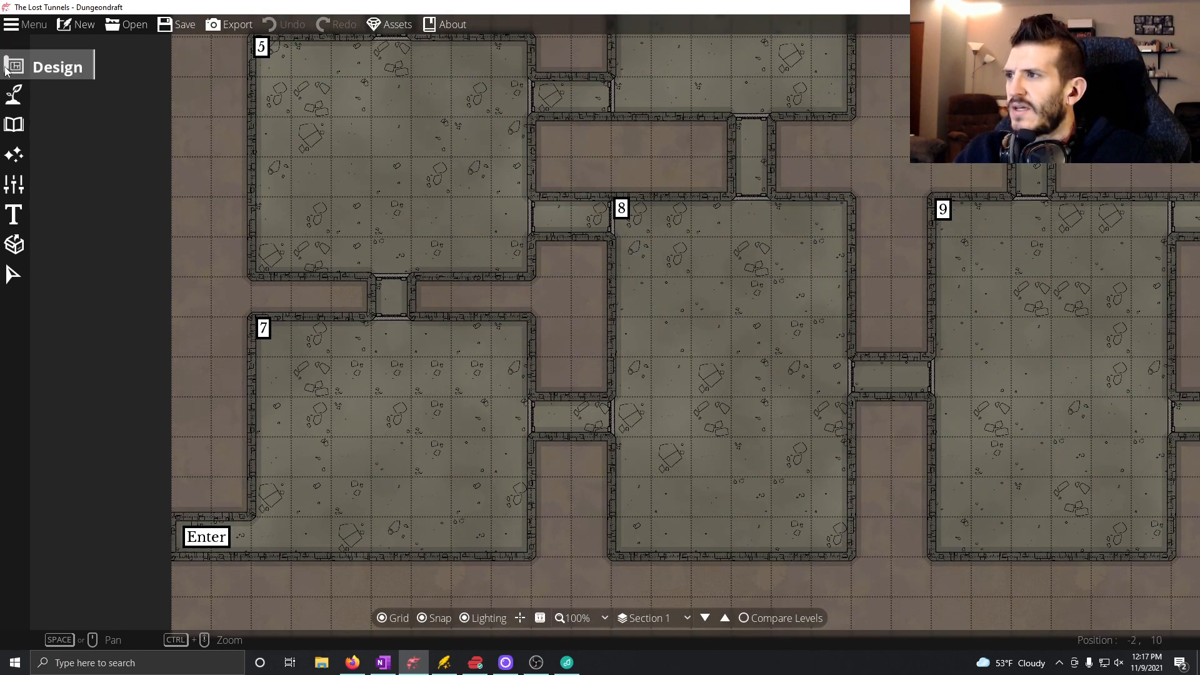
pyautogui.click(14, 123)
pyautogui.click(69, 92)
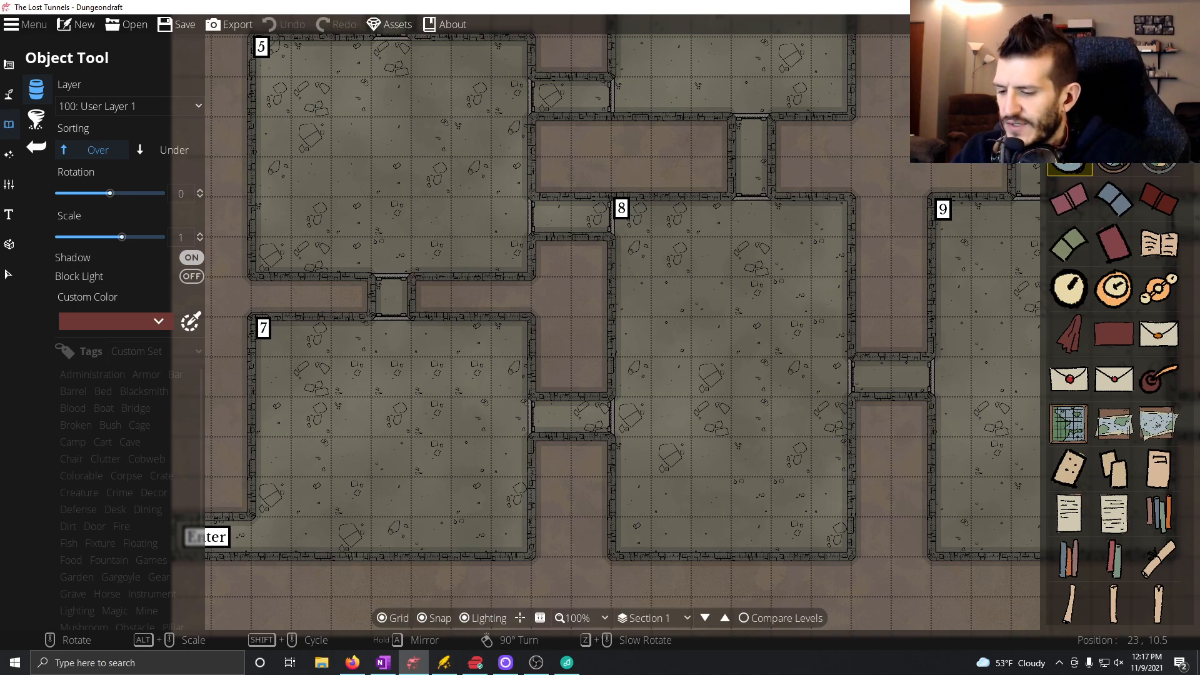
pyautogui.press('Return')
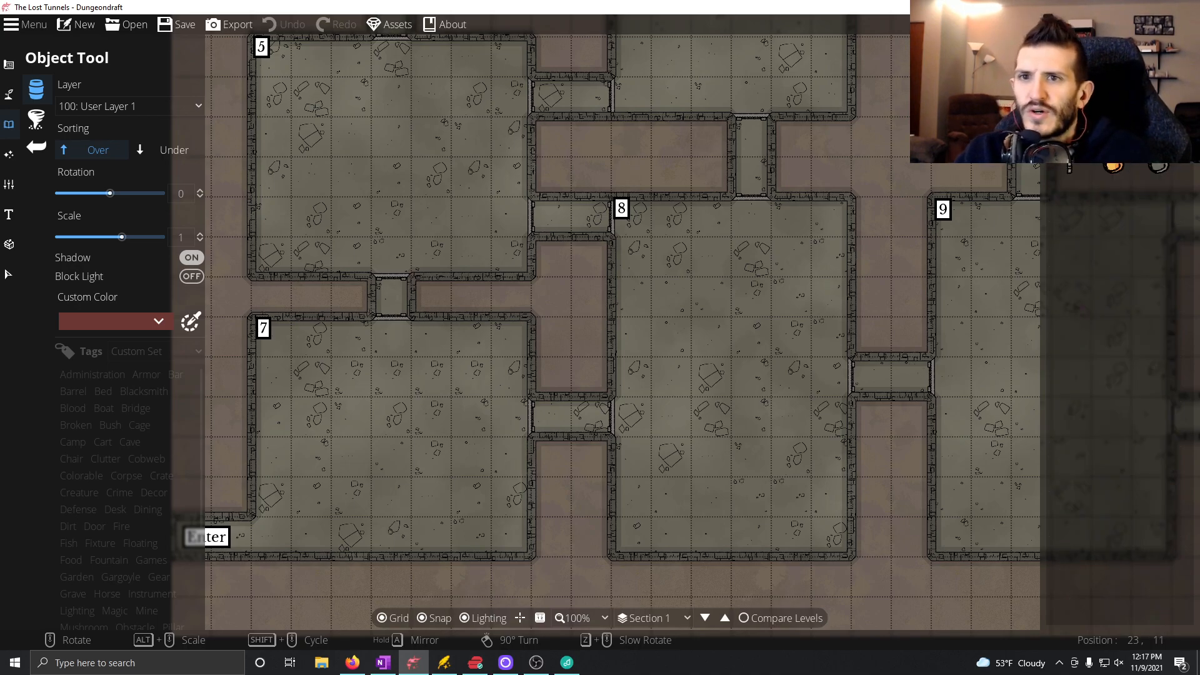
pyautogui.click(1115, 165)
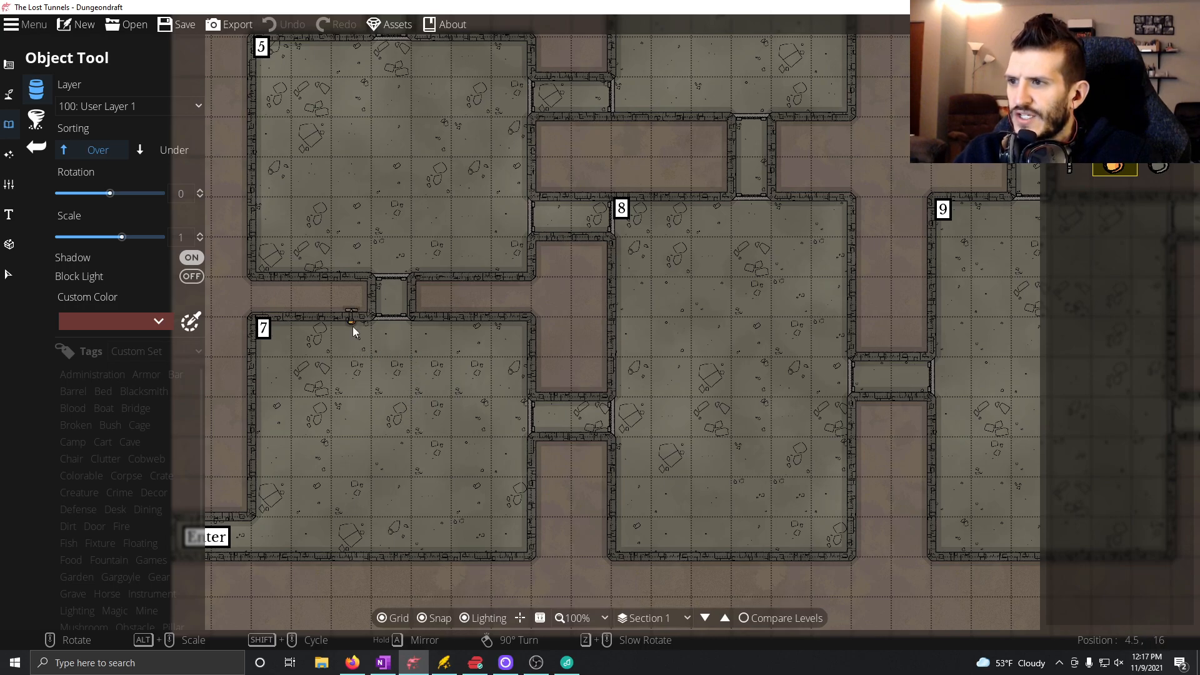
pyautogui.click(425, 618)
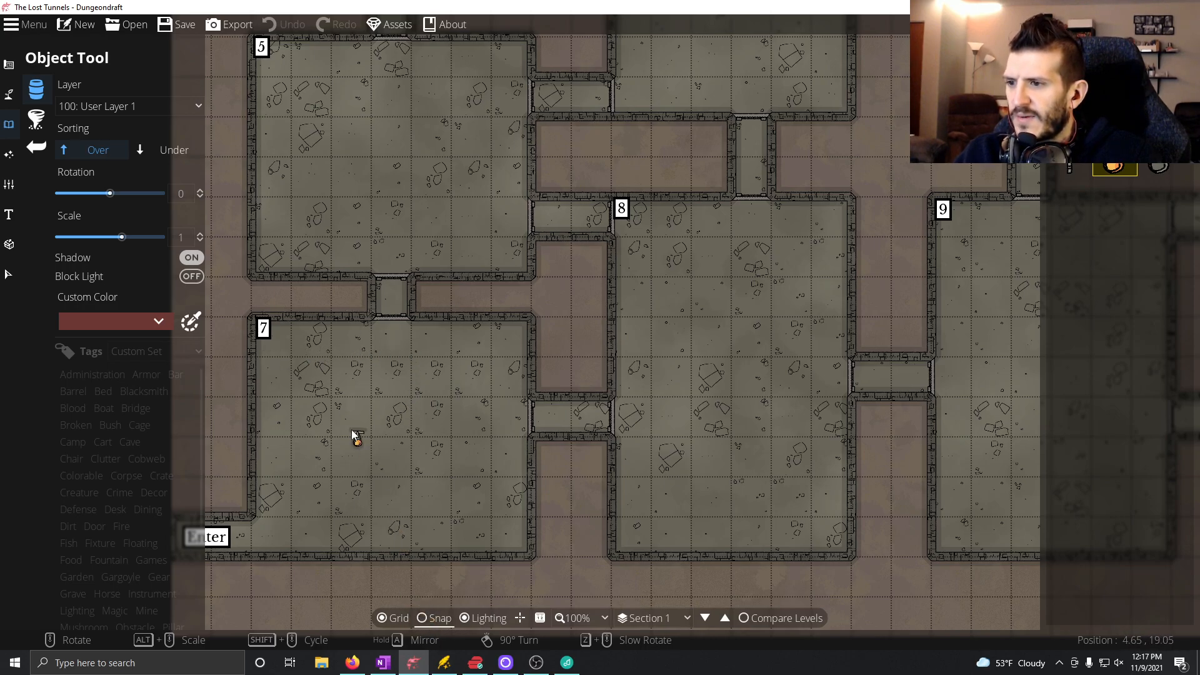
pyautogui.click(351, 330)
pyautogui.click(433, 330)
# Place two torches rotated to 90 degrees on room 7's east wall, one on each side of the doorway.
pyautogui.rightClick(508, 397)
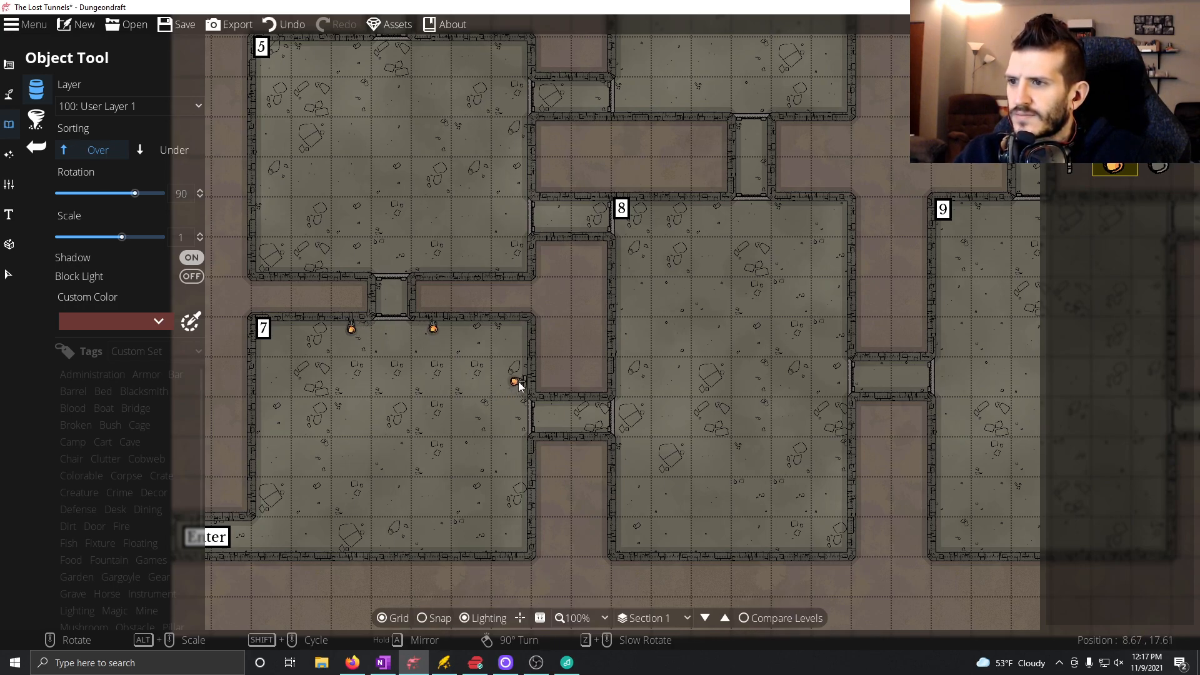
pyautogui.click(519, 382)
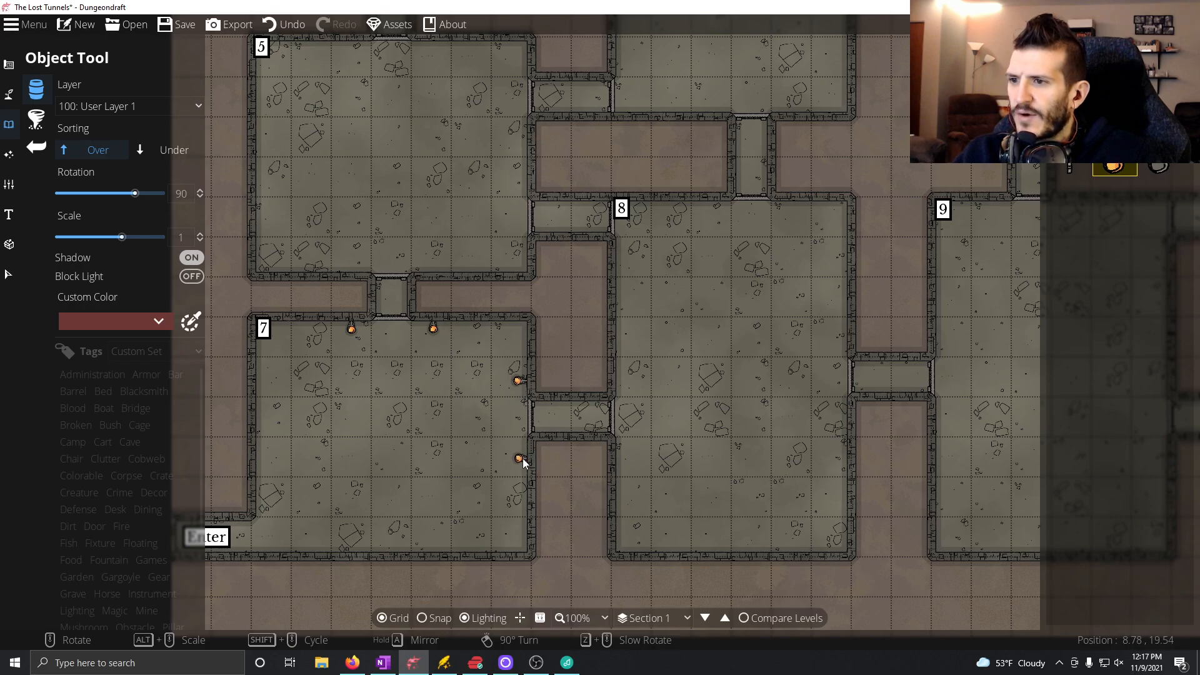
pyautogui.click(523, 462)
# Add a torch rotated to -180 degrees on room 7's south wall and one at -90 degrees on its west wall.
pyautogui.scroll(2, 424, 525)
pyautogui.scroll(4, 424, 527)
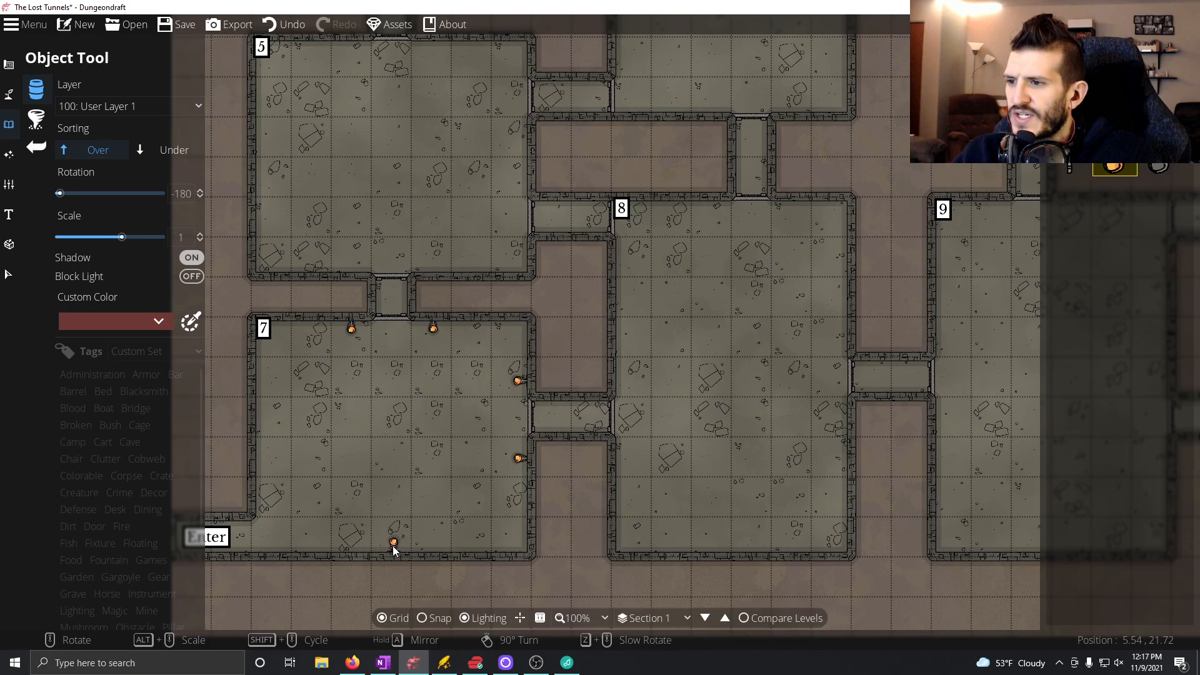
pyautogui.scroll(6, 313, 462)
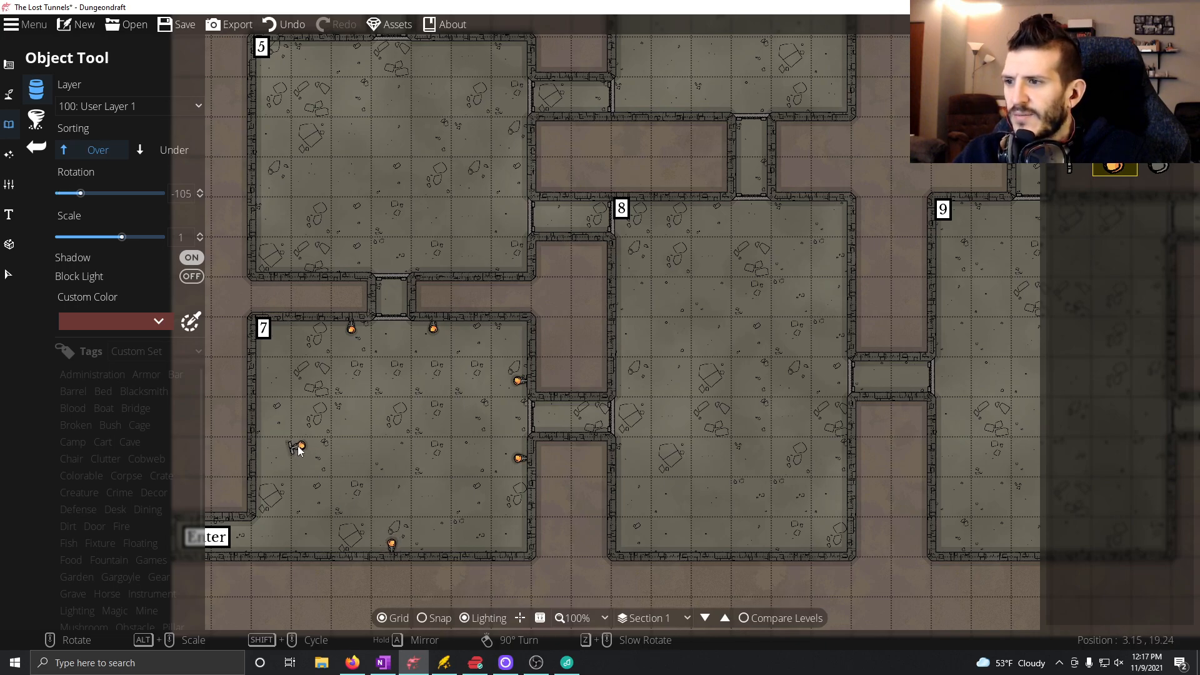
pyautogui.click(261, 424)
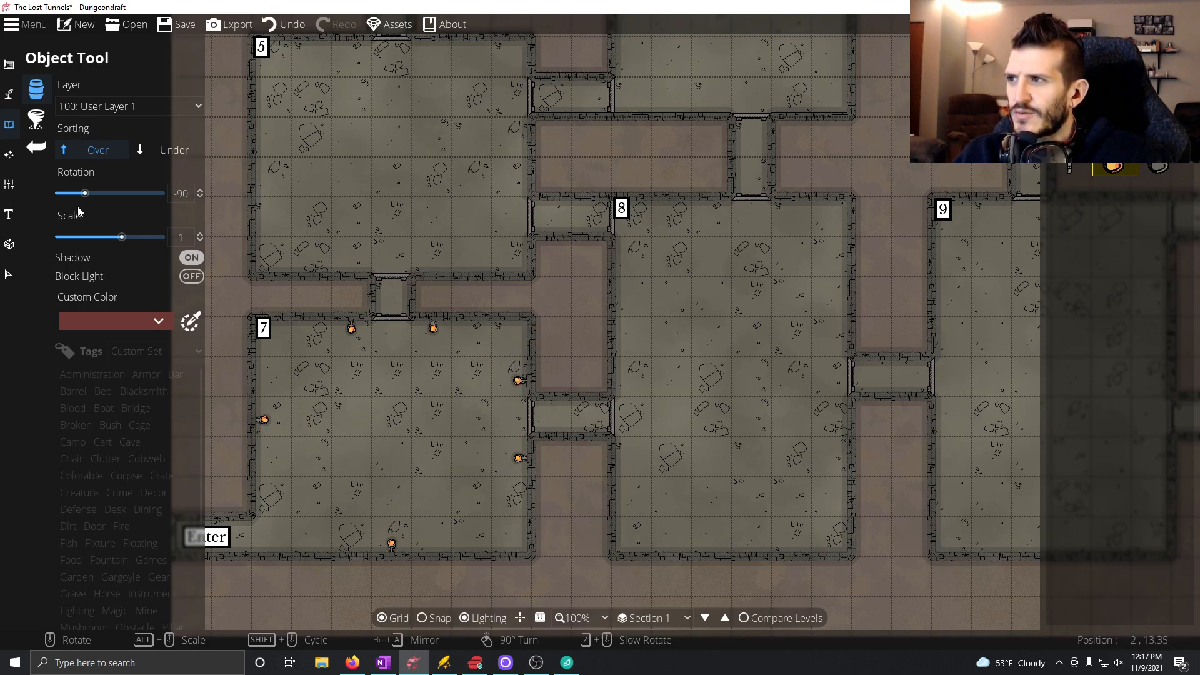
# Place a light with range 1.5 on each of the six torches in room 7 using the Light Tool.
pyautogui.click(10, 154)
pyautogui.click(45, 118)
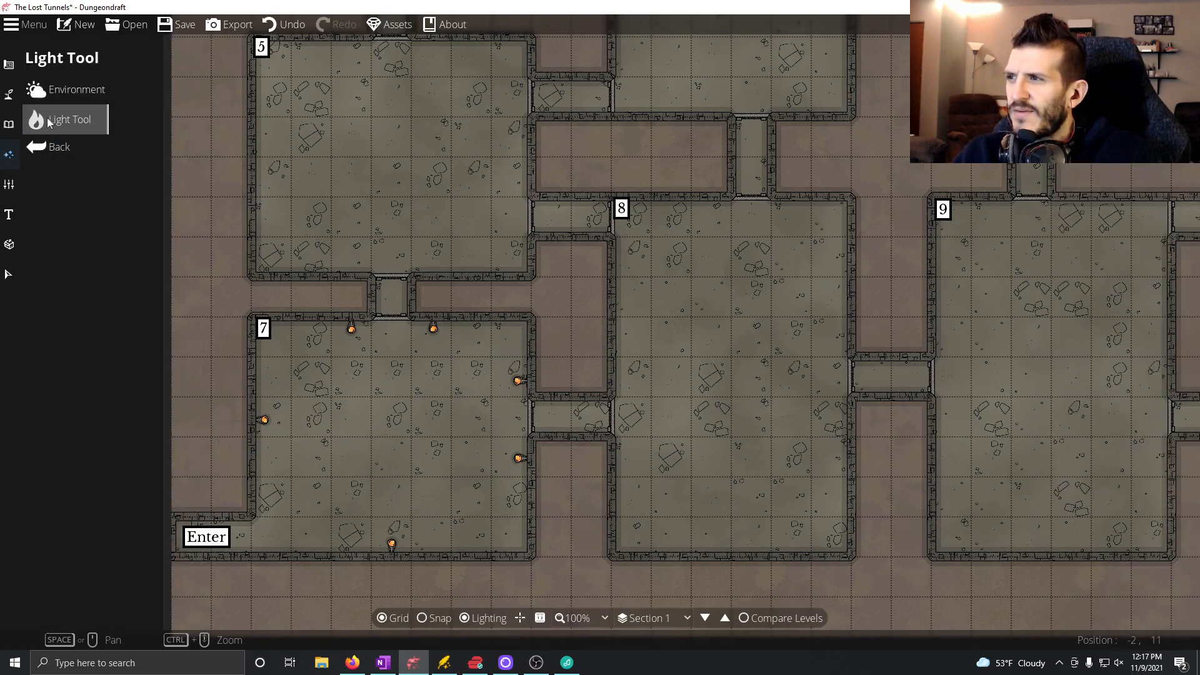
pyautogui.scroll(-3, 479, 441)
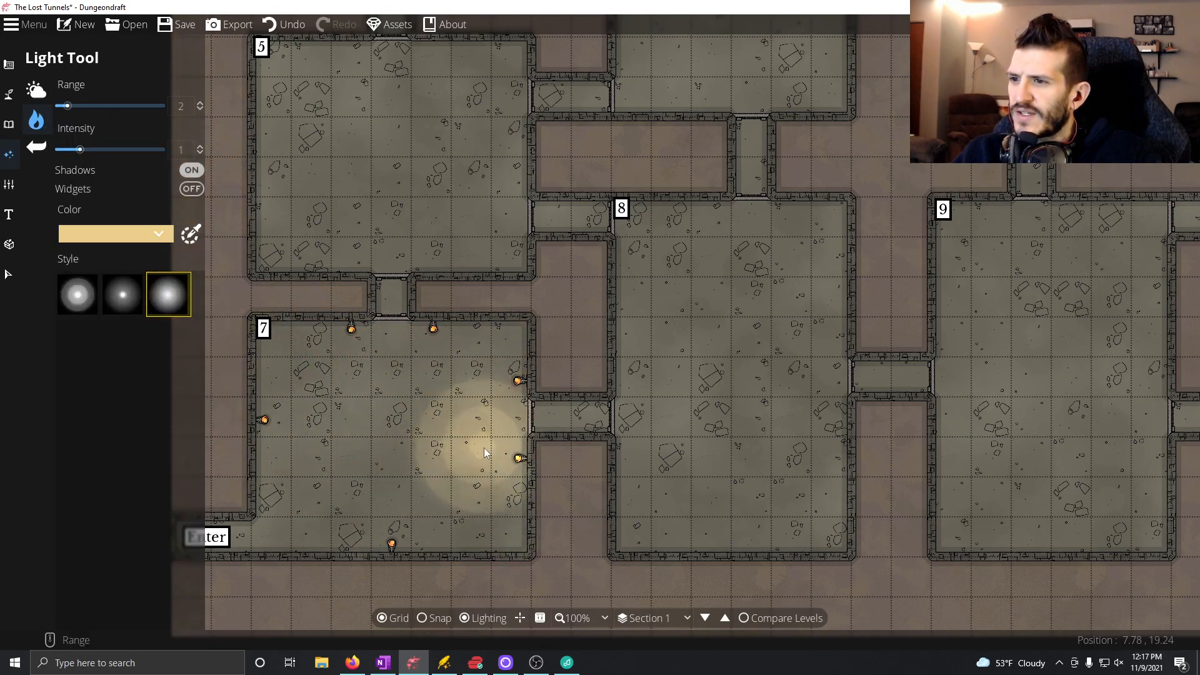
pyautogui.scroll(-1, 516, 463)
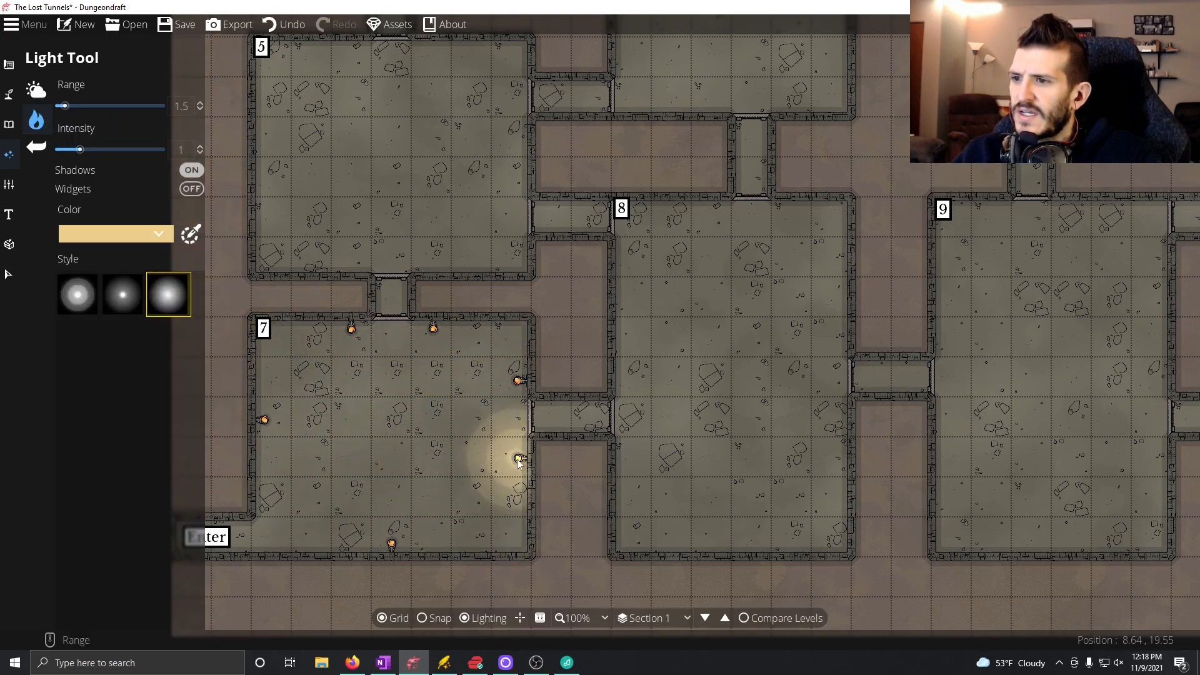
pyautogui.click(518, 459)
pyautogui.click(518, 382)
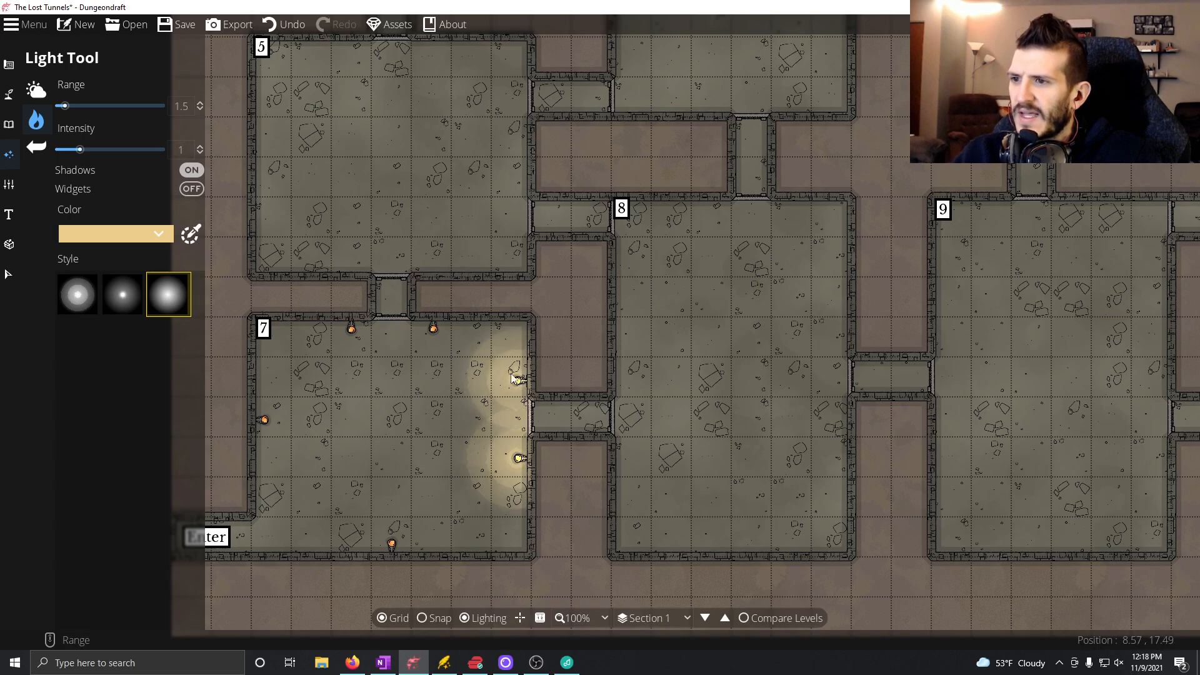
pyautogui.click(433, 329)
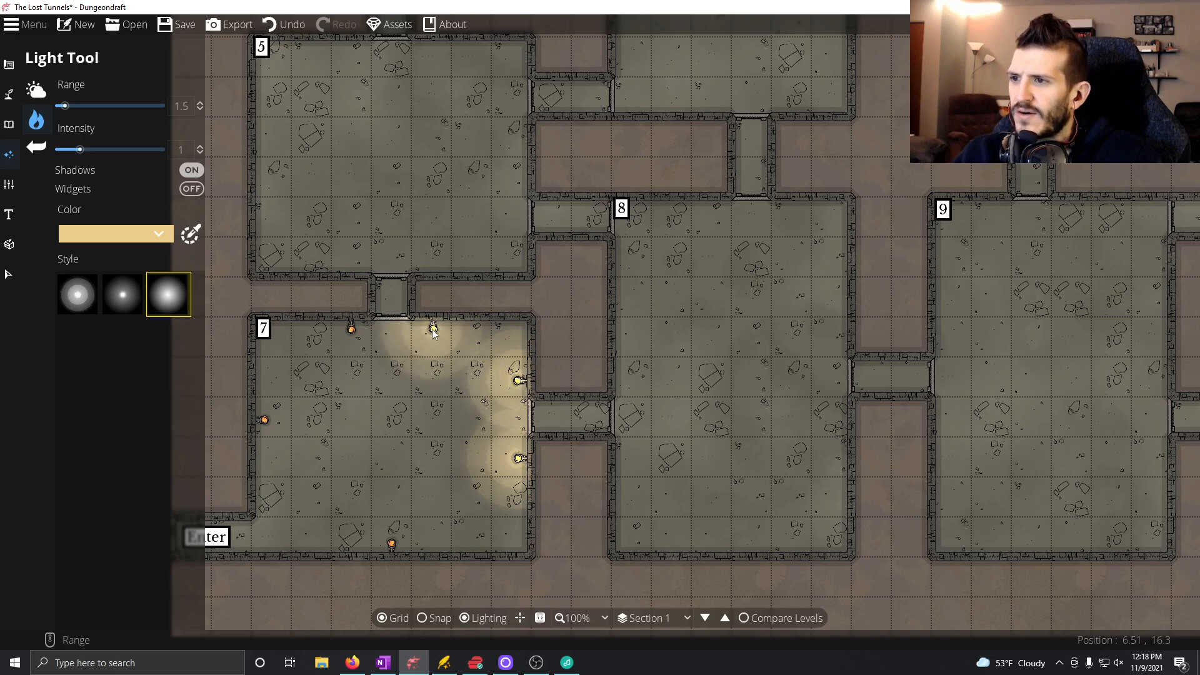
pyautogui.click(352, 331)
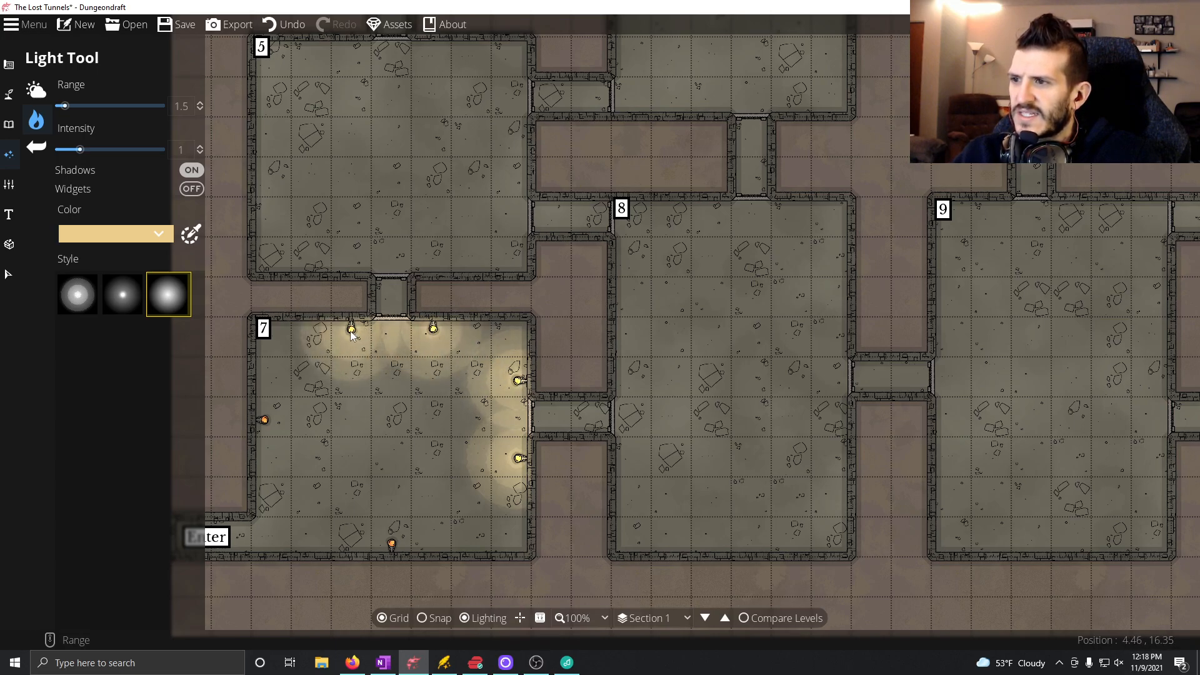
pyautogui.click(265, 420)
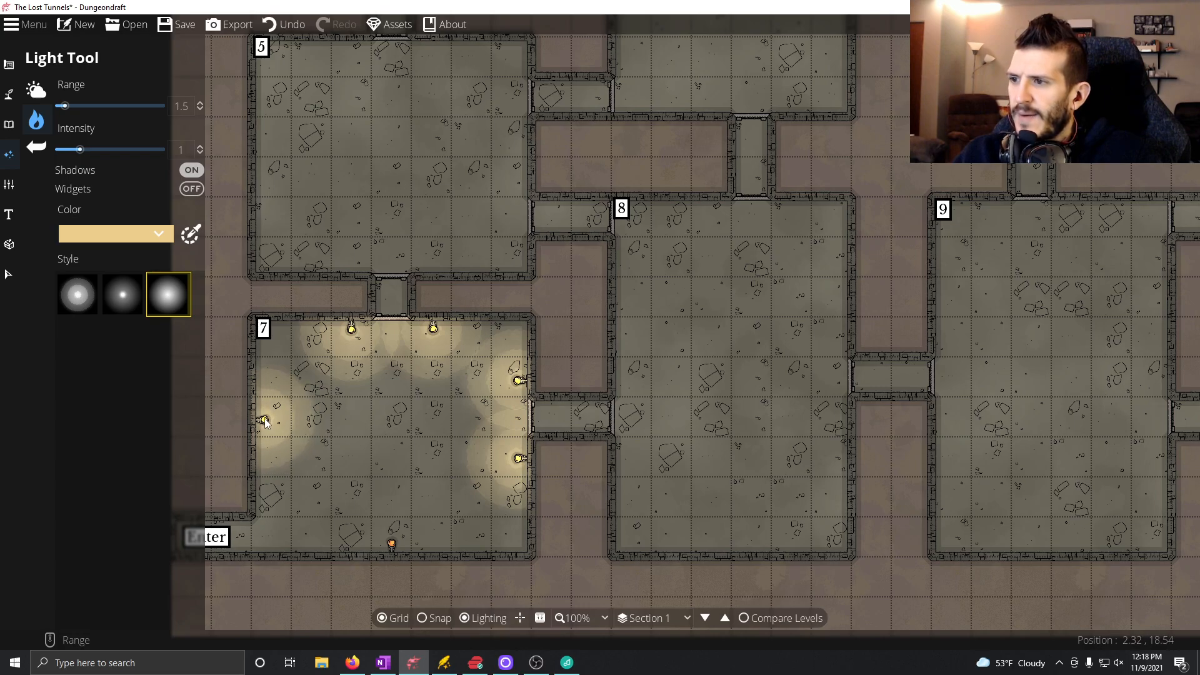
pyautogui.click(392, 545)
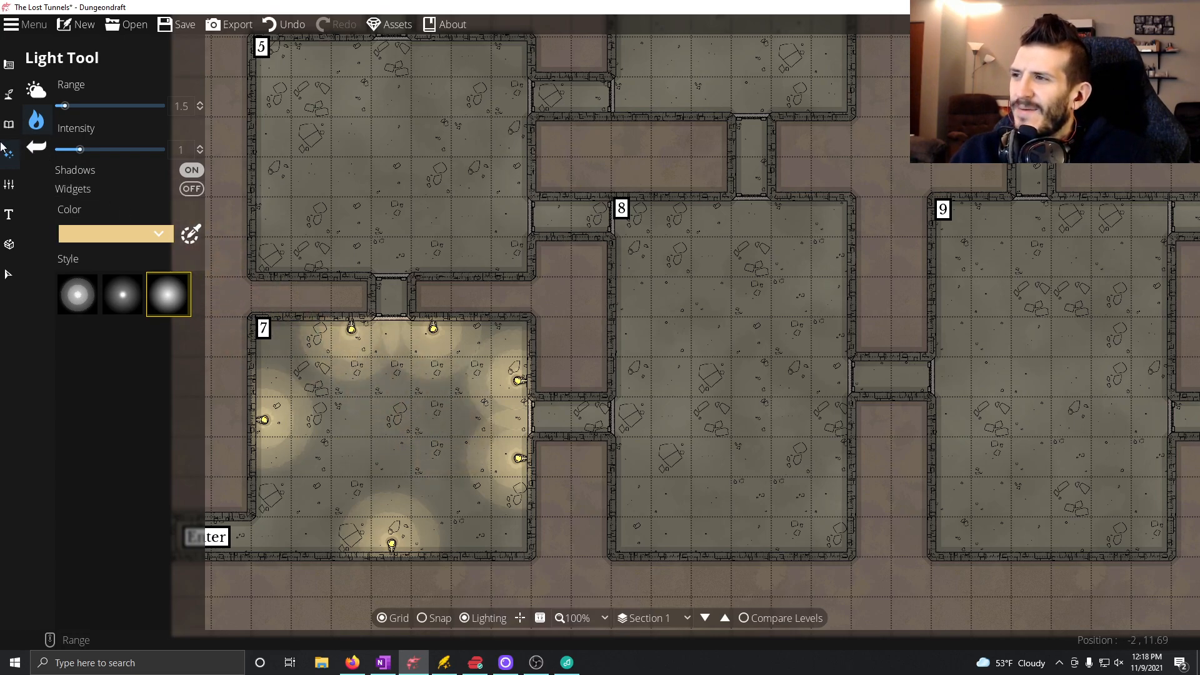
# Return to the Object Tool and filter its objects by the Statue tag.
pyautogui.click(28, 117)
pyautogui.click(37, 92)
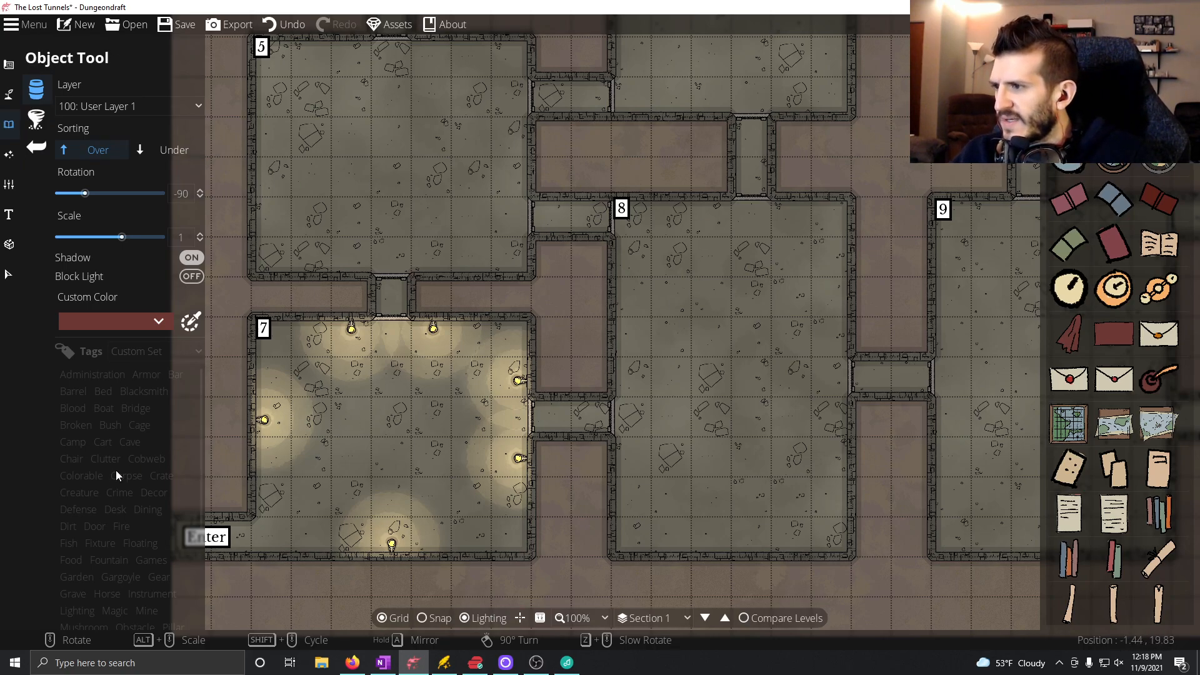
pyautogui.scroll(-3, 136, 559)
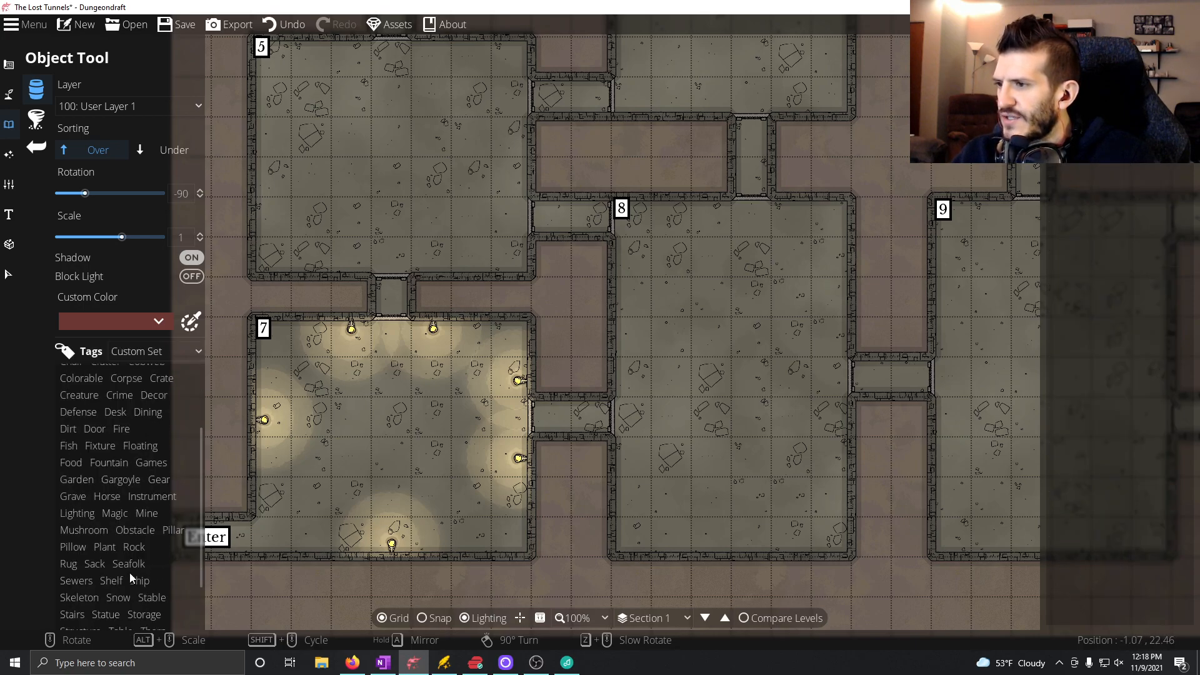
pyautogui.scroll(-1, 129, 575)
pyautogui.click(106, 581)
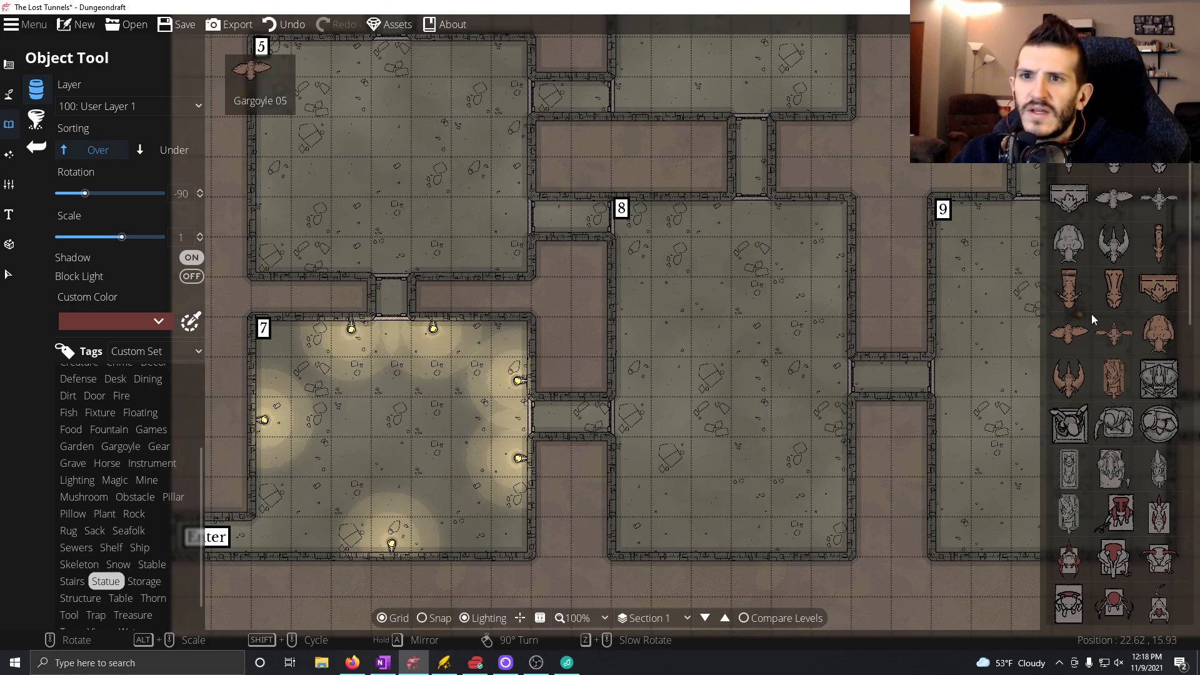
# Look through the stone and wood statue and gargoyle objects for one that suits room 7.
pyautogui.scroll(-2, 1141, 508)
pyautogui.scroll(-5, 1135, 515)
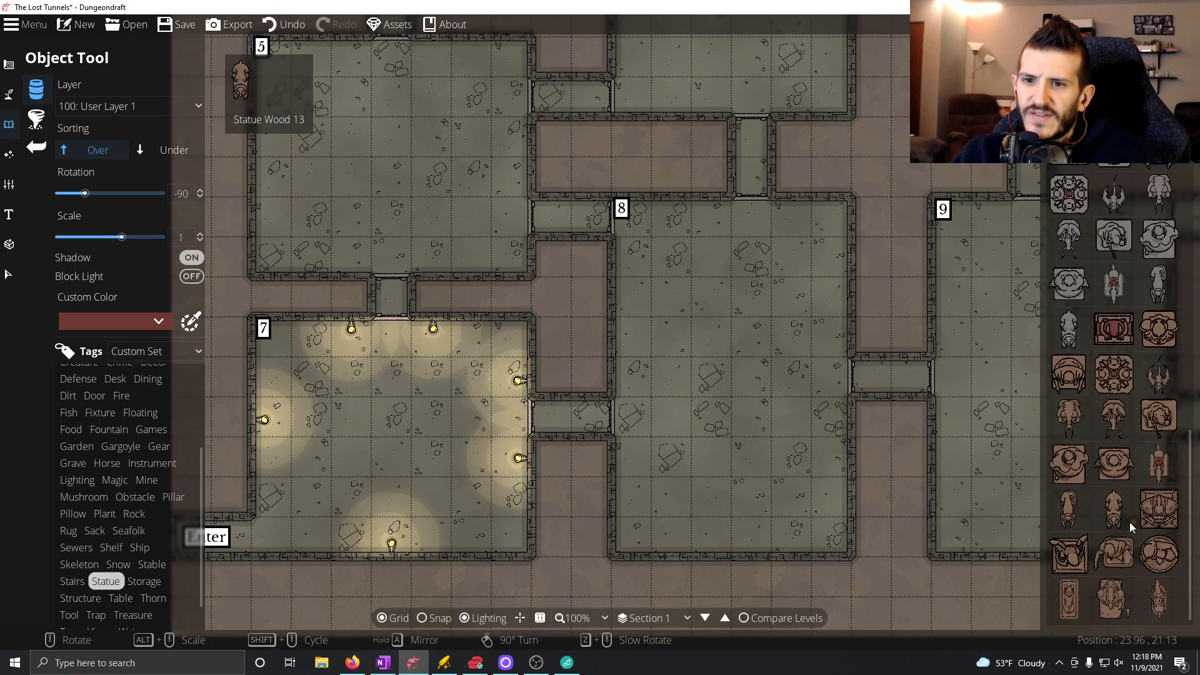
pyautogui.scroll(7, 1128, 522)
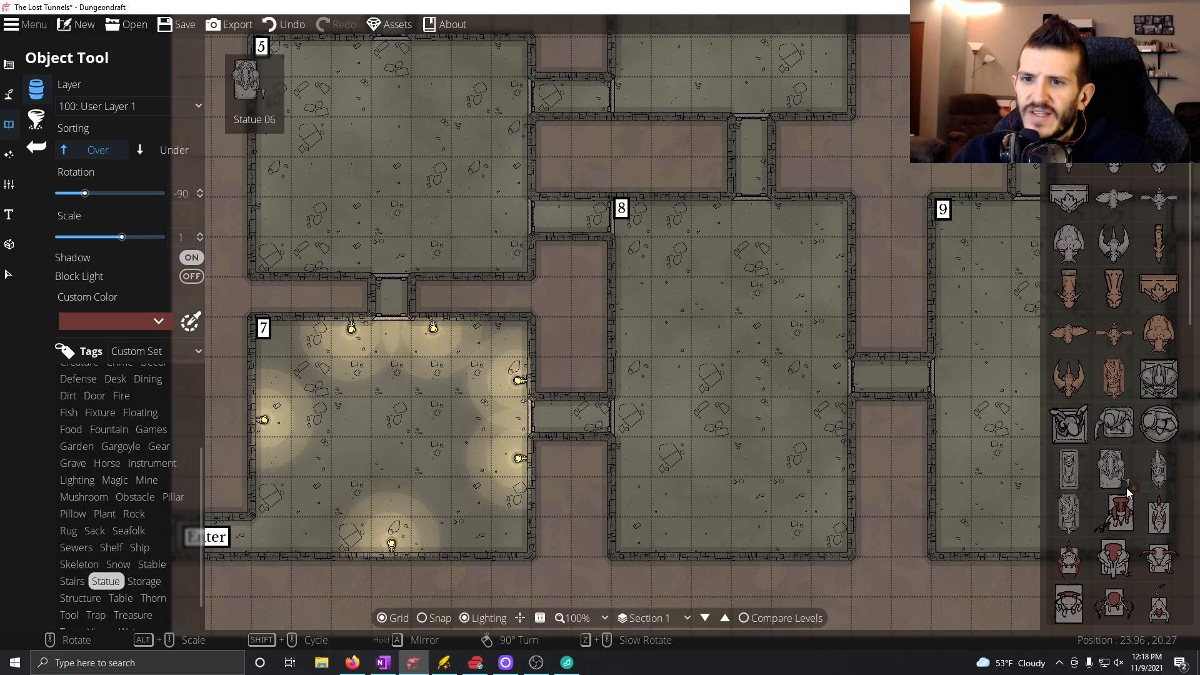
pyautogui.scroll(-3, 1100, 507)
pyautogui.scroll(3, 1122, 475)
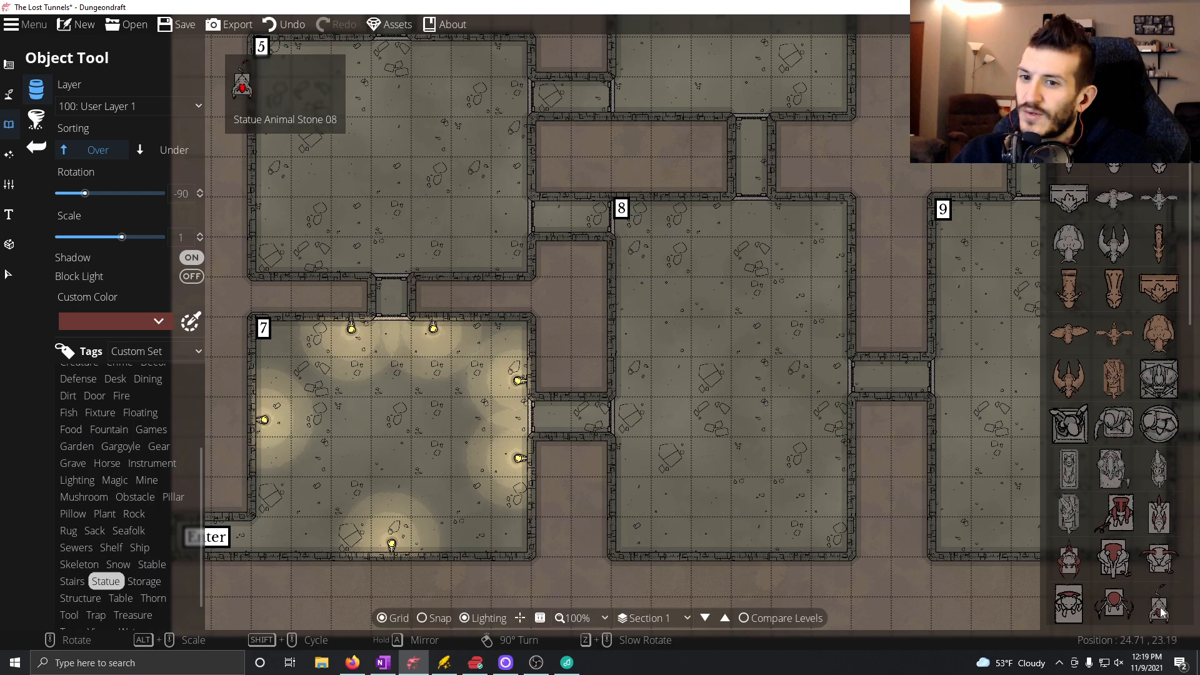
pyautogui.scroll(-2, 1099, 569)
pyautogui.scroll(-5, 1122, 534)
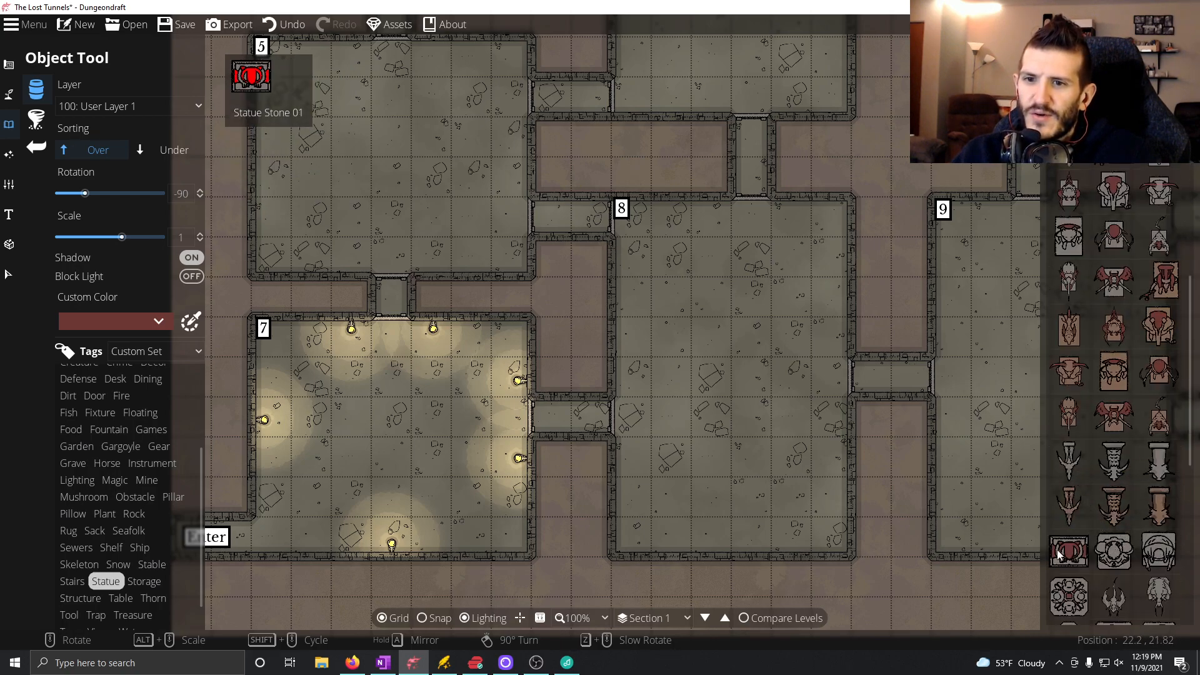
pyautogui.scroll(-1, 1162, 559)
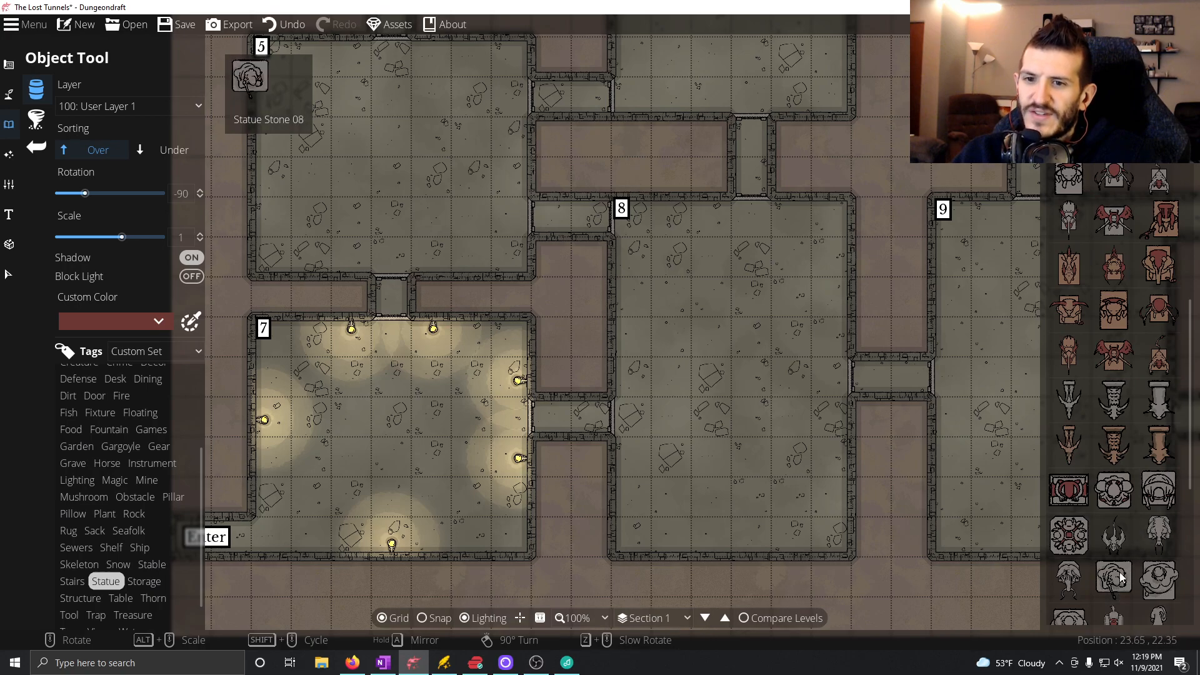
pyautogui.scroll(-3, 1119, 562)
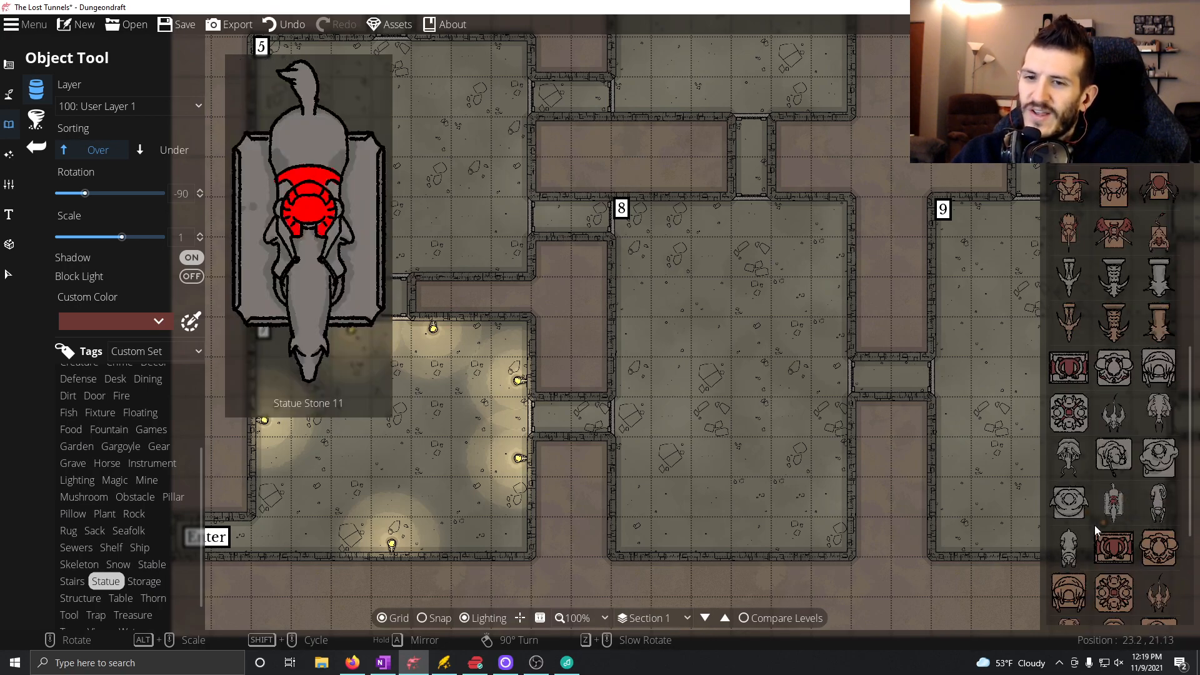
pyautogui.scroll(-5, 1112, 505)
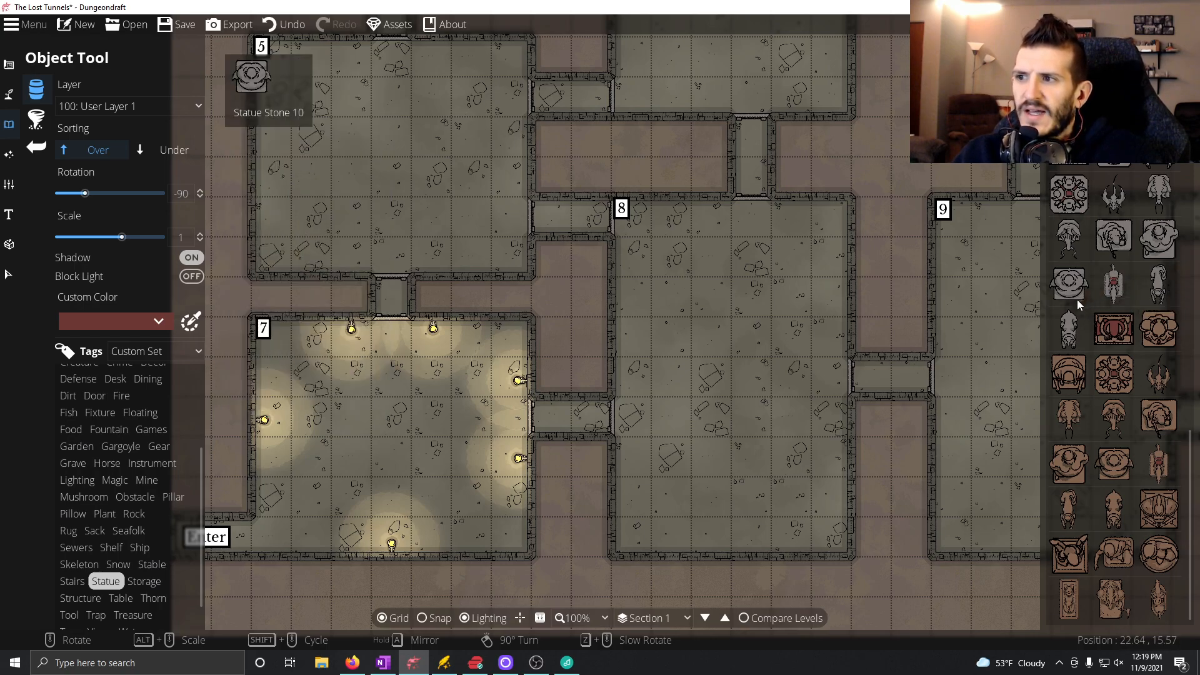
pyautogui.scroll(3, 1082, 350)
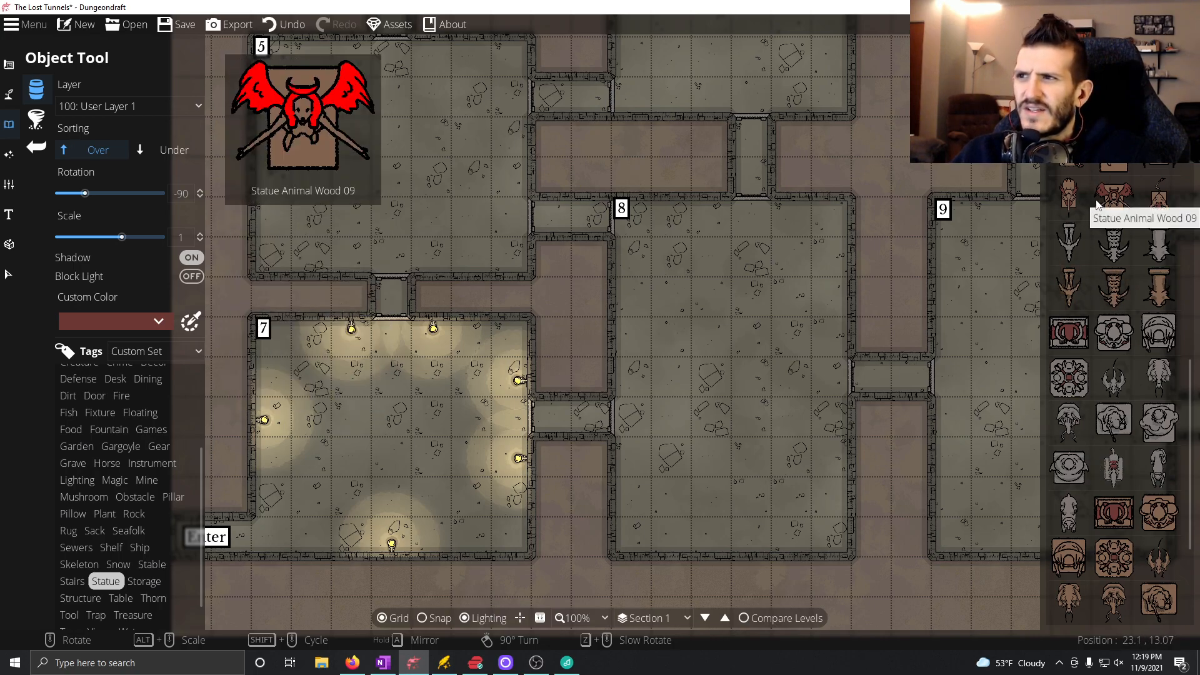
pyautogui.scroll(5, 1099, 204)
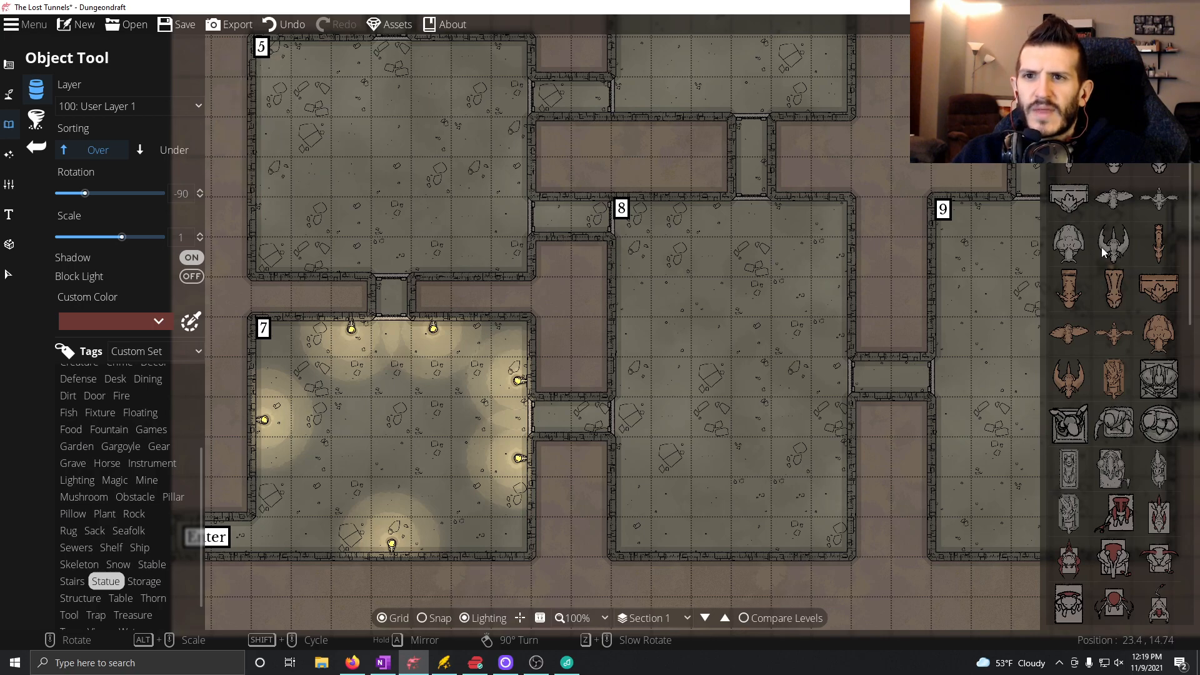
# Place the Gargoyle 01 statue, rotated to 135 degrees, in the southeast corner of room 7.
pyautogui.click(1070, 168)
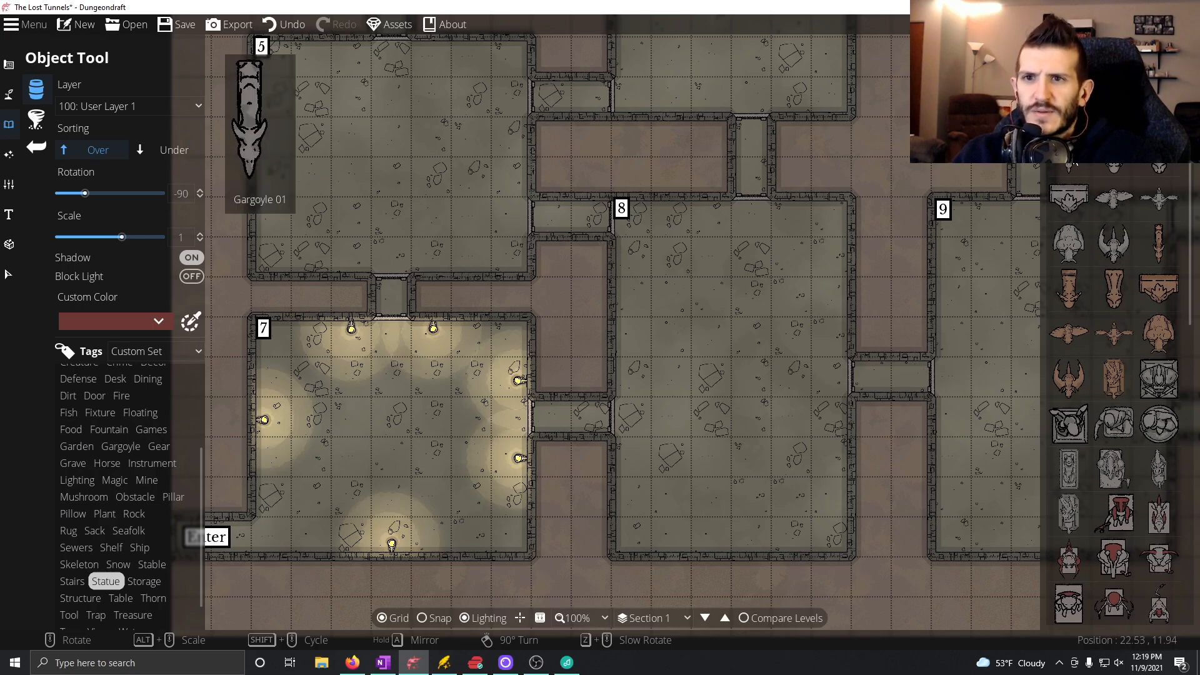
pyautogui.scroll(6, 478, 445)
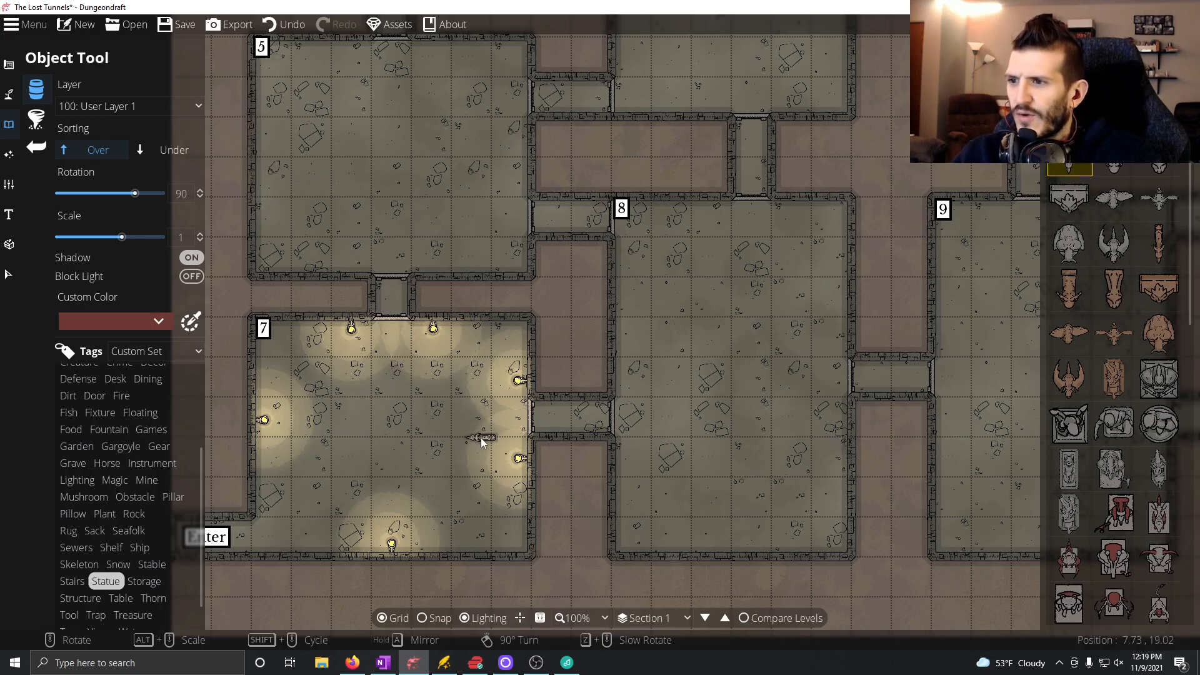
pyautogui.scroll(-12, 481, 469)
pyautogui.scroll(-3, 473, 537)
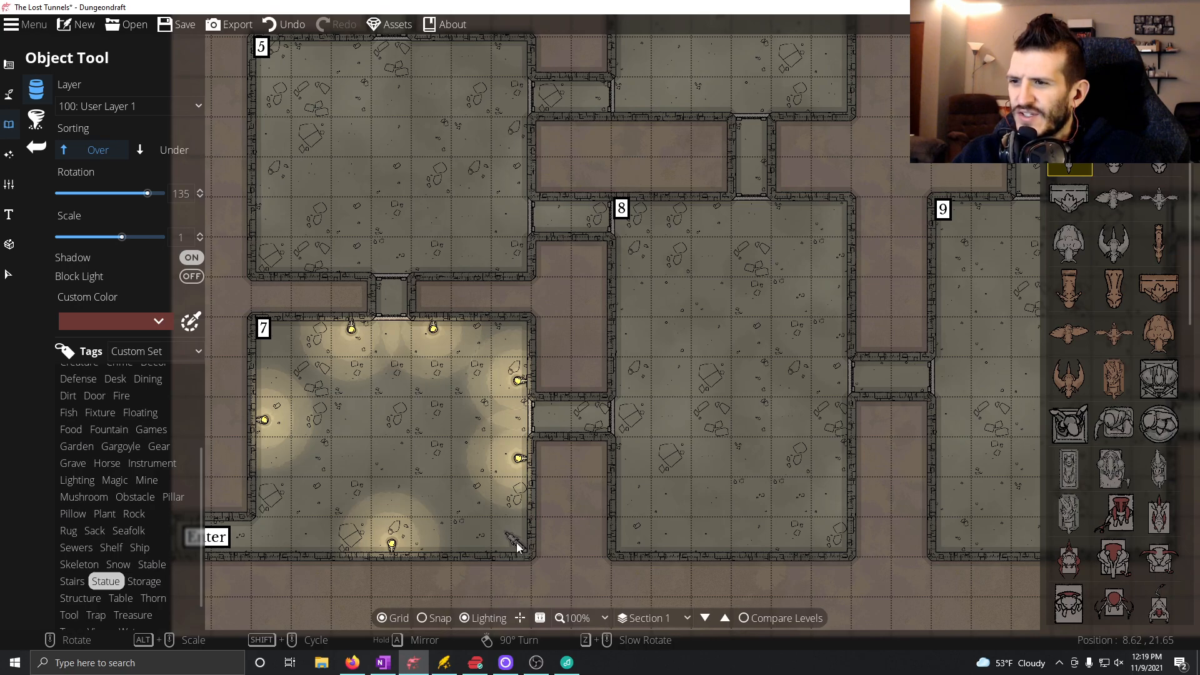
pyautogui.click(516, 542)
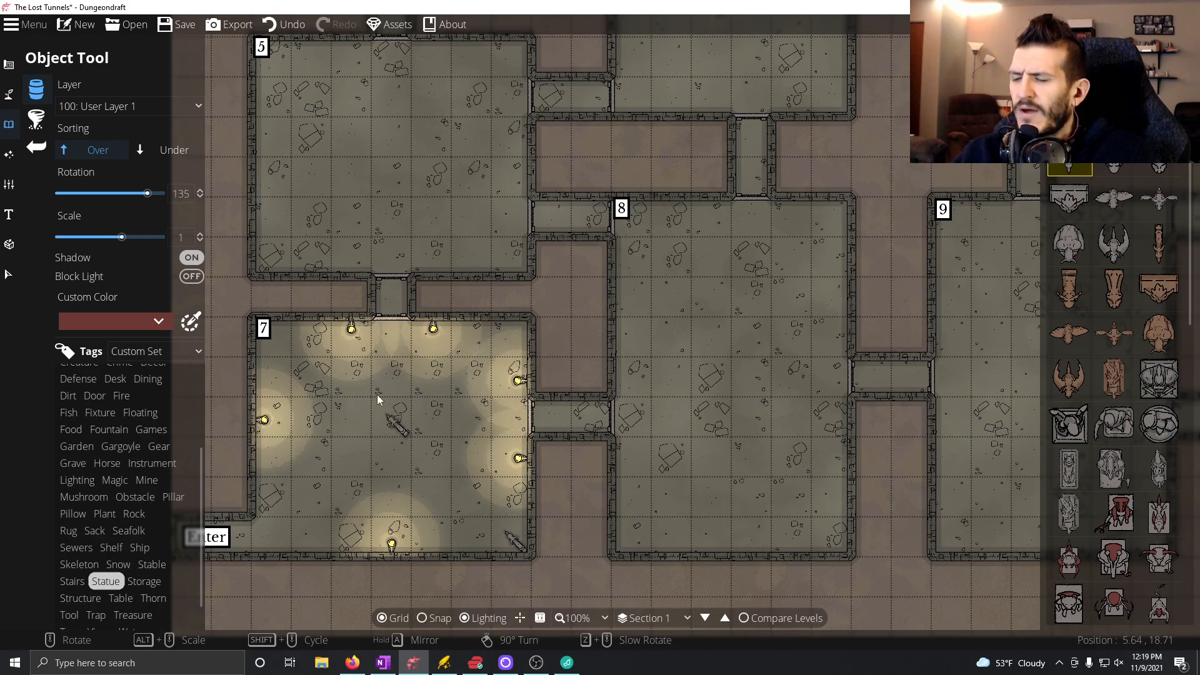
# Undo the gargoyle statue in room 7 and place it in the northeast corner of room 1 instead, rotated to 45 degrees.
pyautogui.click(265, 26)
pyautogui.scroll(8, 491, 527)
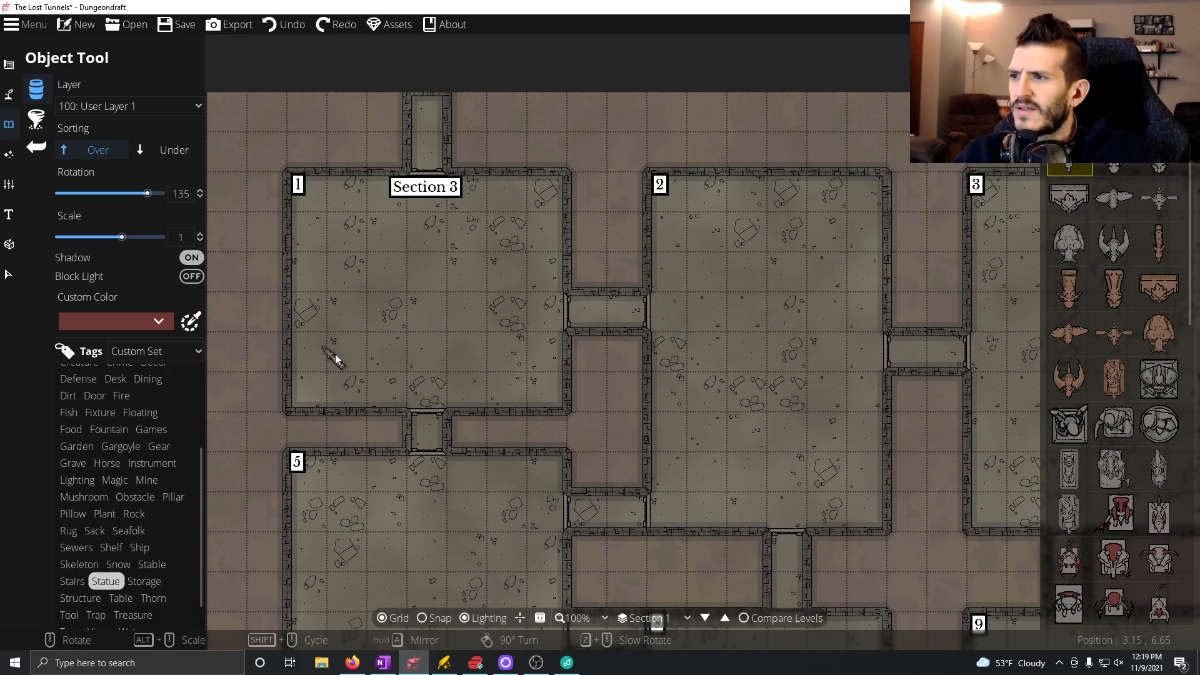
pyautogui.rightClick(475, 218)
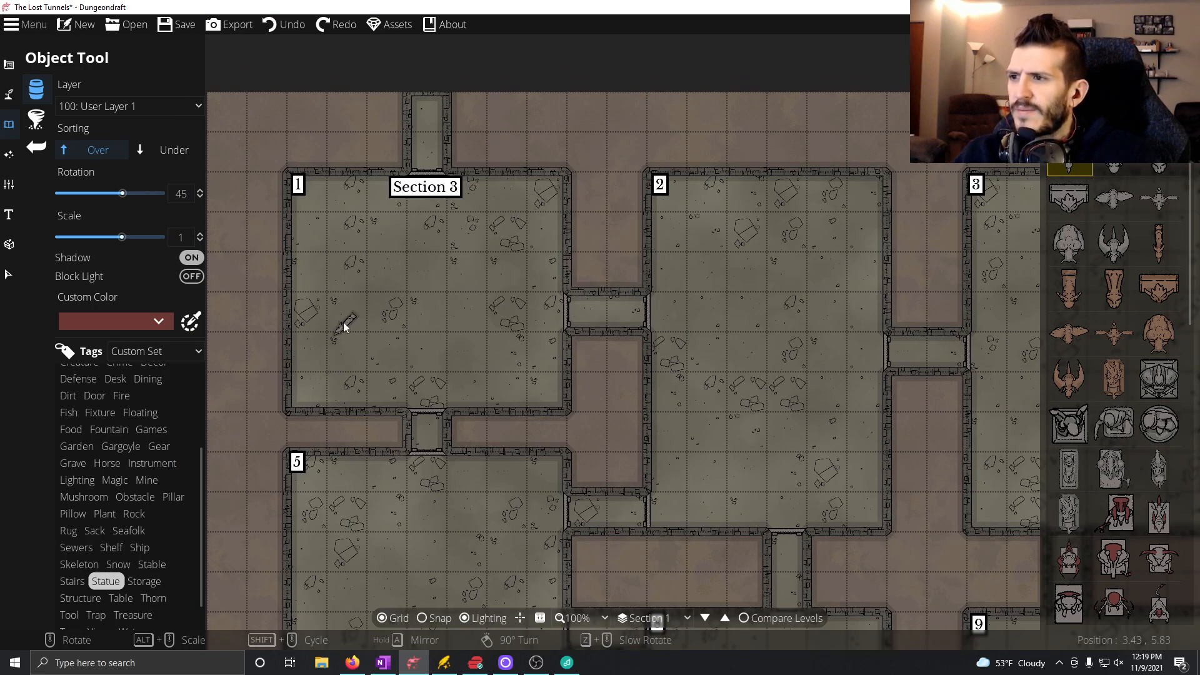
pyautogui.scroll(-5, 343, 314)
pyautogui.scroll(9, 344, 313)
pyautogui.scroll(-1, 463, 228)
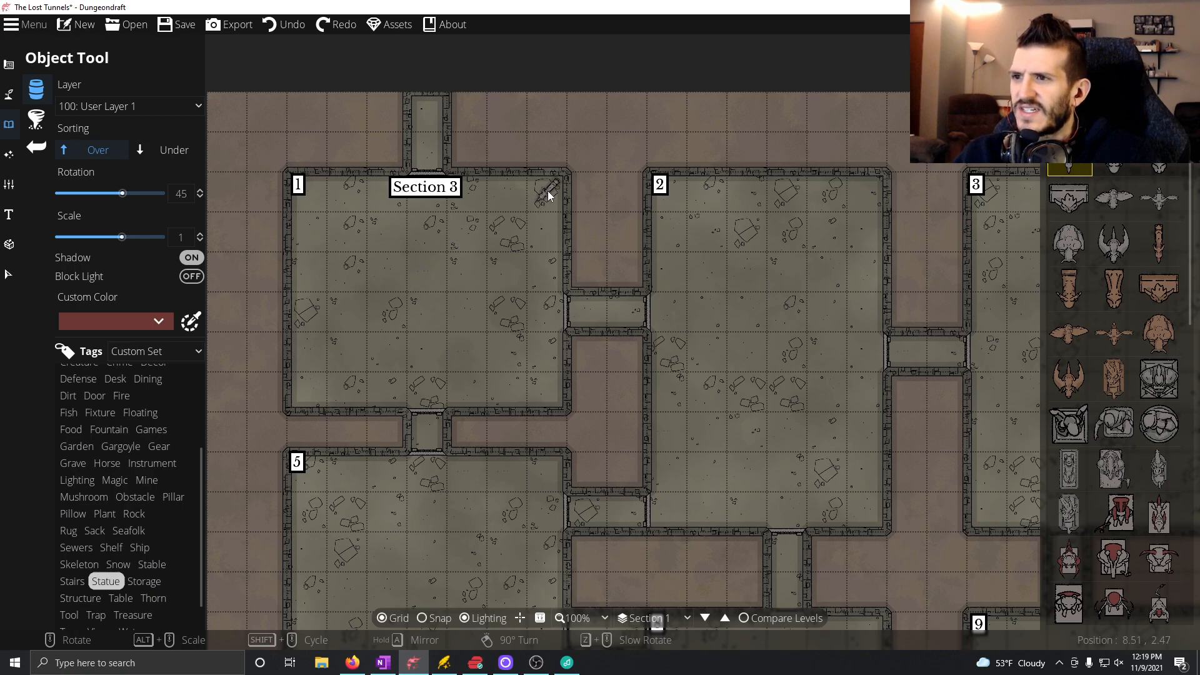
pyautogui.click(553, 186)
# Place torches in room 1 on both sides of the north doorway at 0 degrees and of the east doorway at 90 degrees.
pyautogui.moveTo(496, 413); pyautogui.dragTo(504, 491)
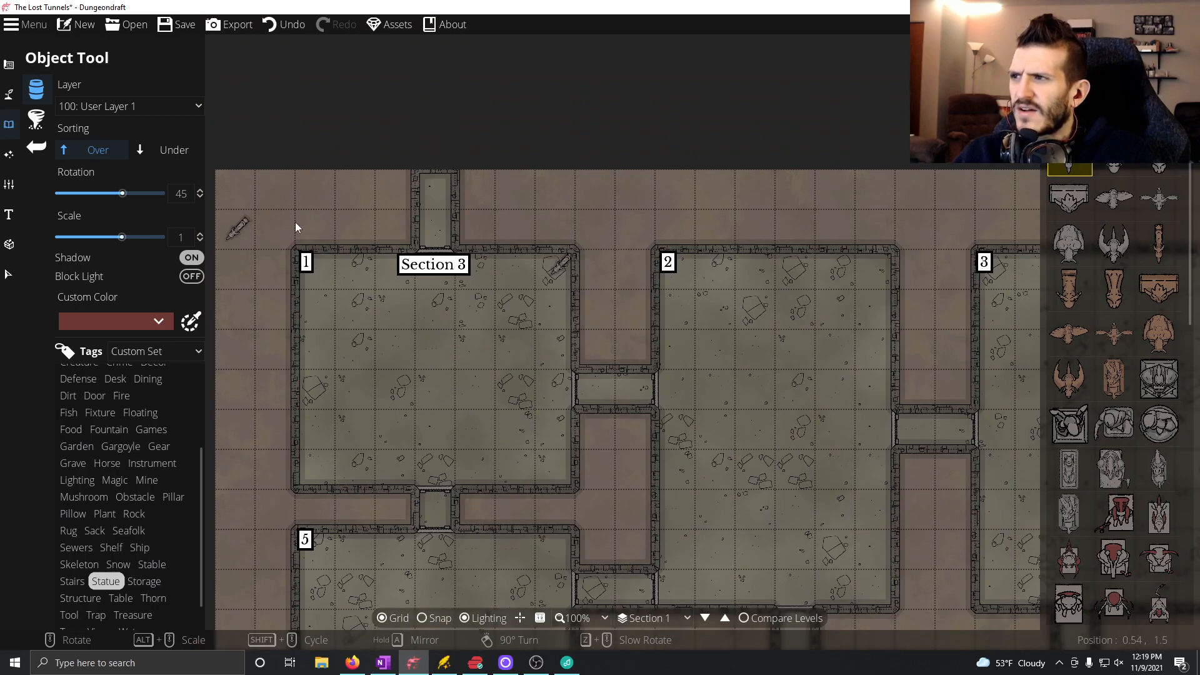
pyautogui.click(1116, 69)
pyautogui.click(1070, 134)
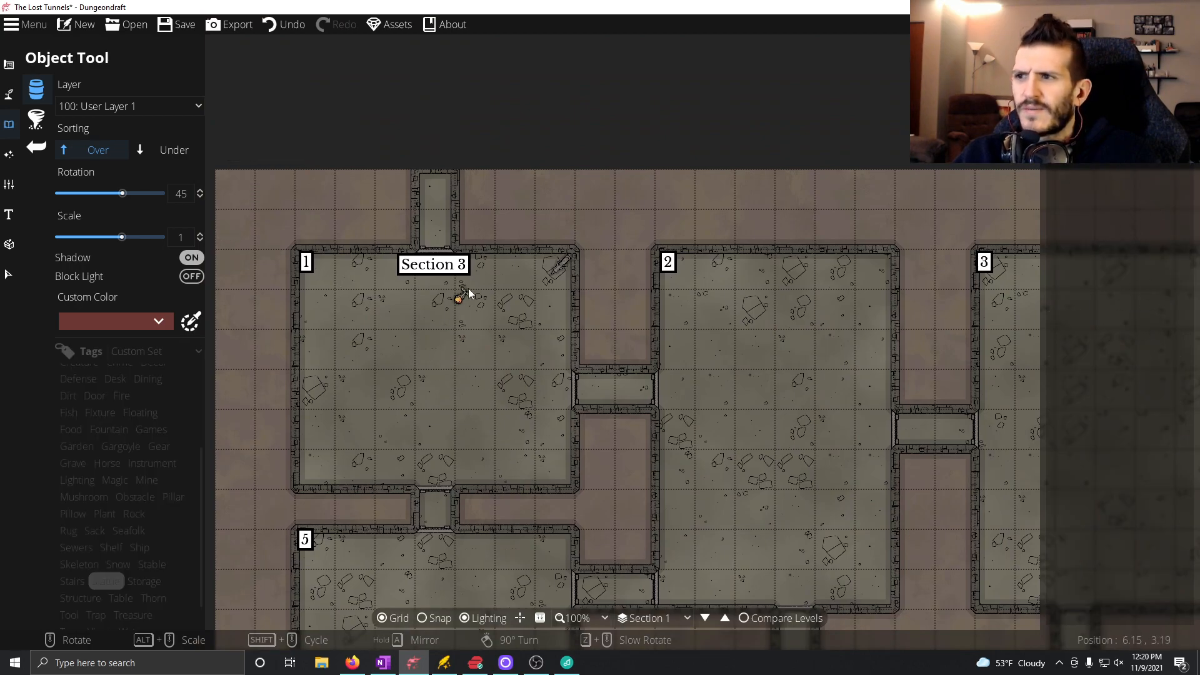
pyautogui.scroll(-3, 474, 272)
pyautogui.click(479, 262)
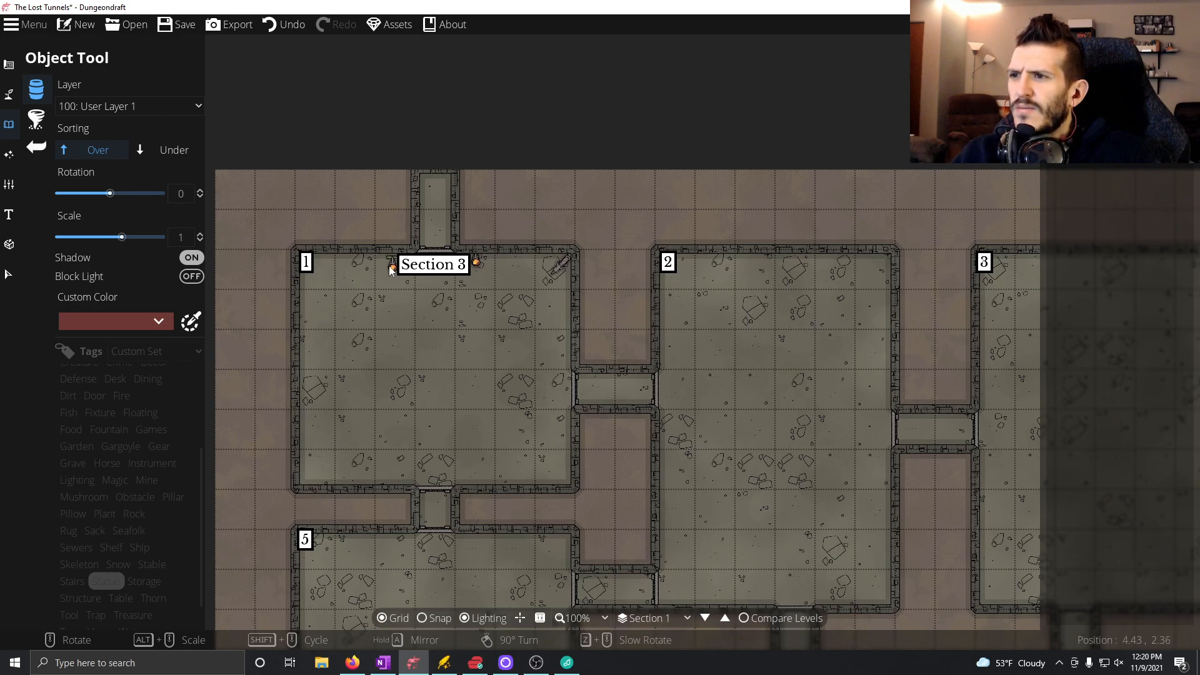
pyautogui.click(396, 264)
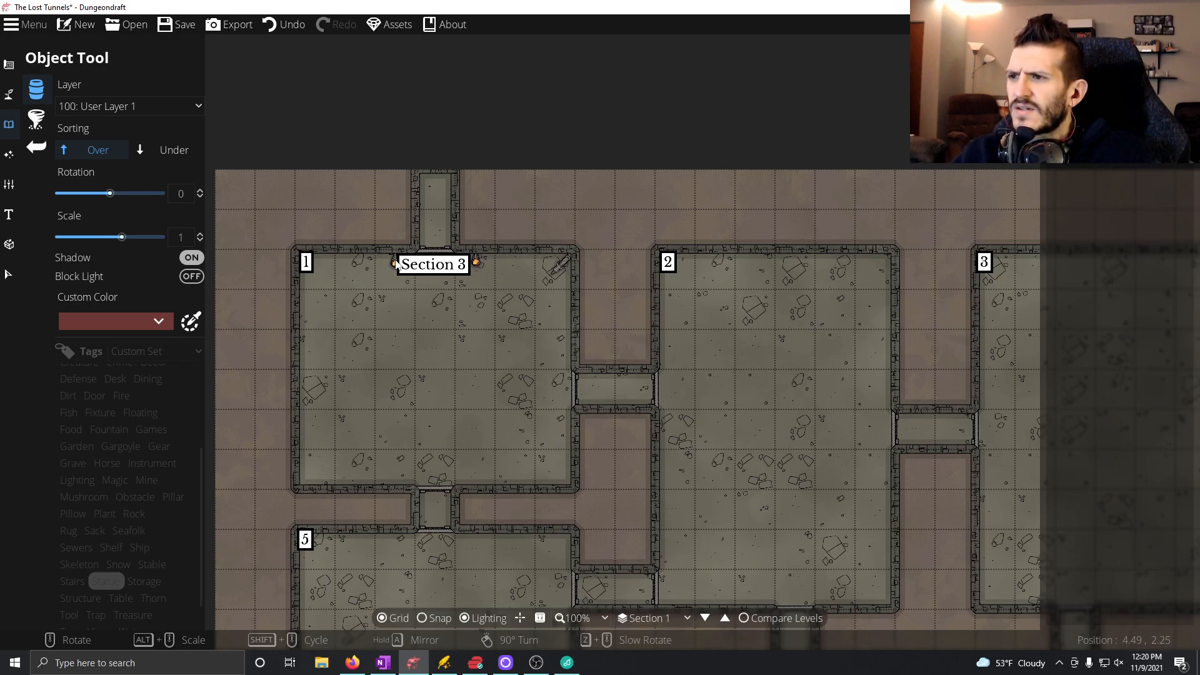
pyautogui.scroll(6, 557, 355)
pyautogui.click(566, 354)
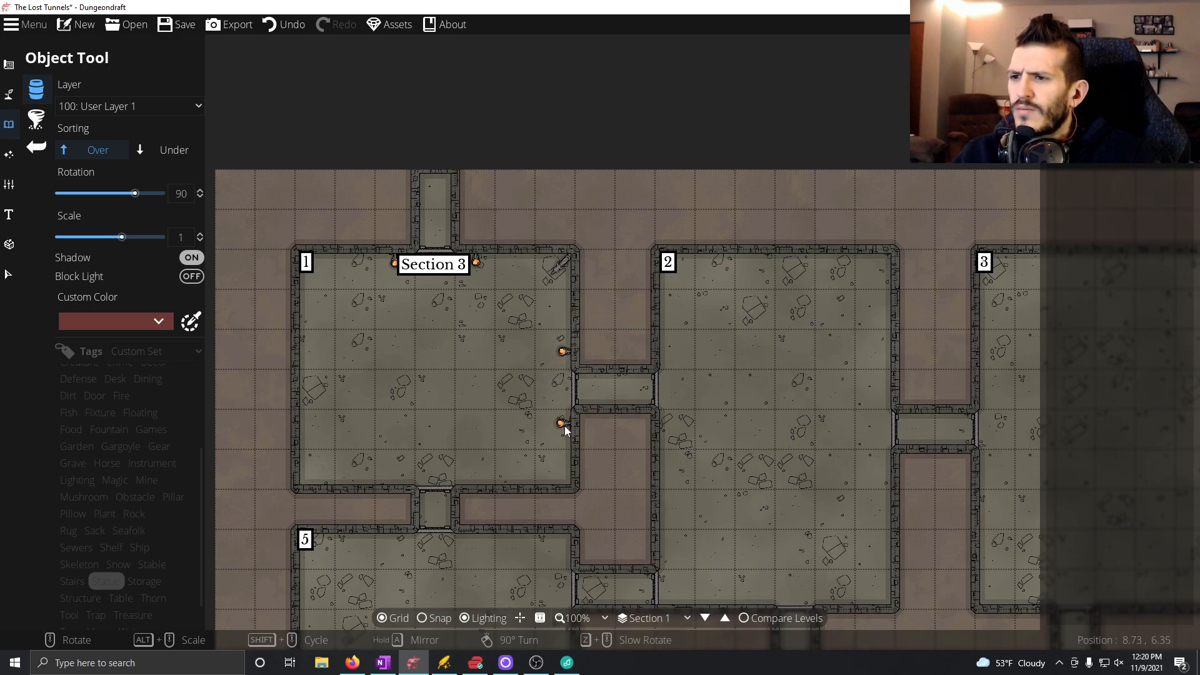
pyautogui.click(566, 434)
# Place torches in room 1 on both sides of the south doorway at -180 degrees and one on the west wall at -90 degrees.
pyautogui.scroll(6, 483, 472)
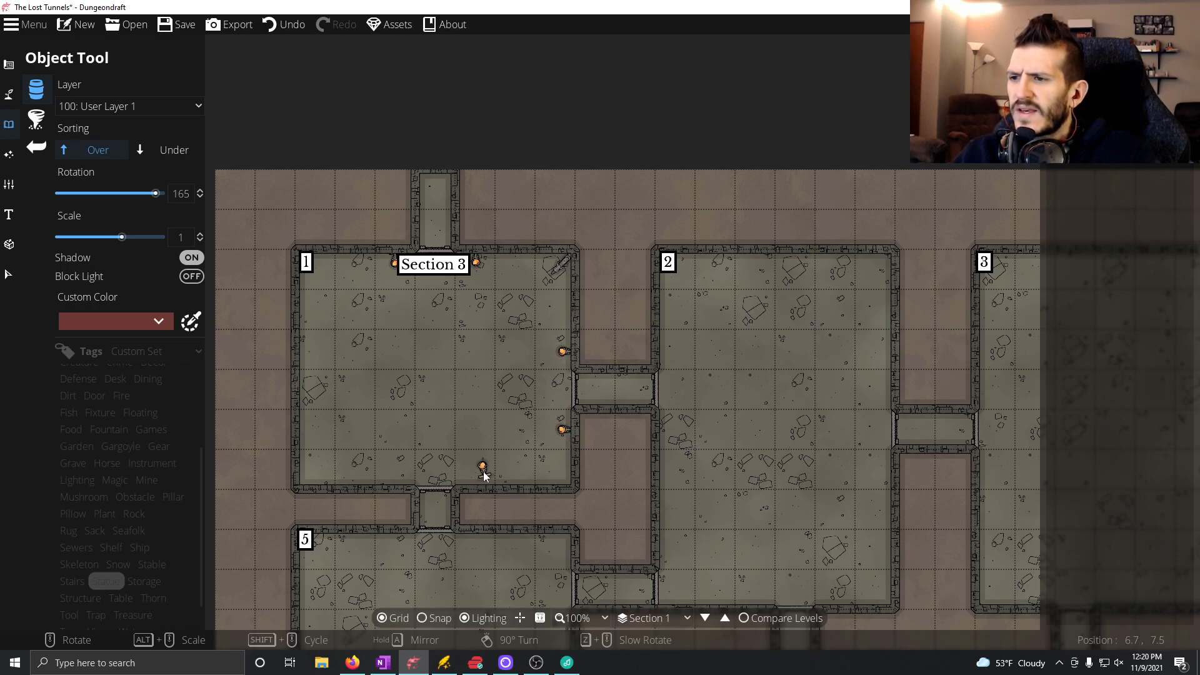
pyautogui.click(479, 479)
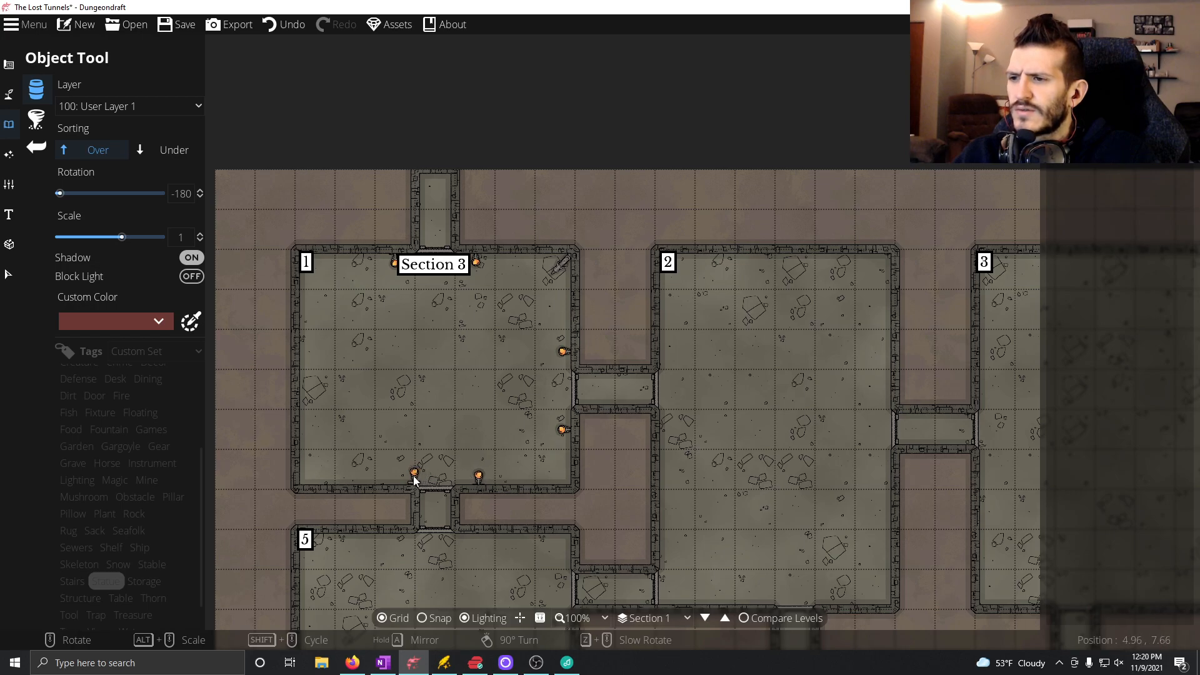
pyautogui.click(396, 486)
pyautogui.scroll(-2, 321, 391)
pyautogui.scroll(6, 315, 380)
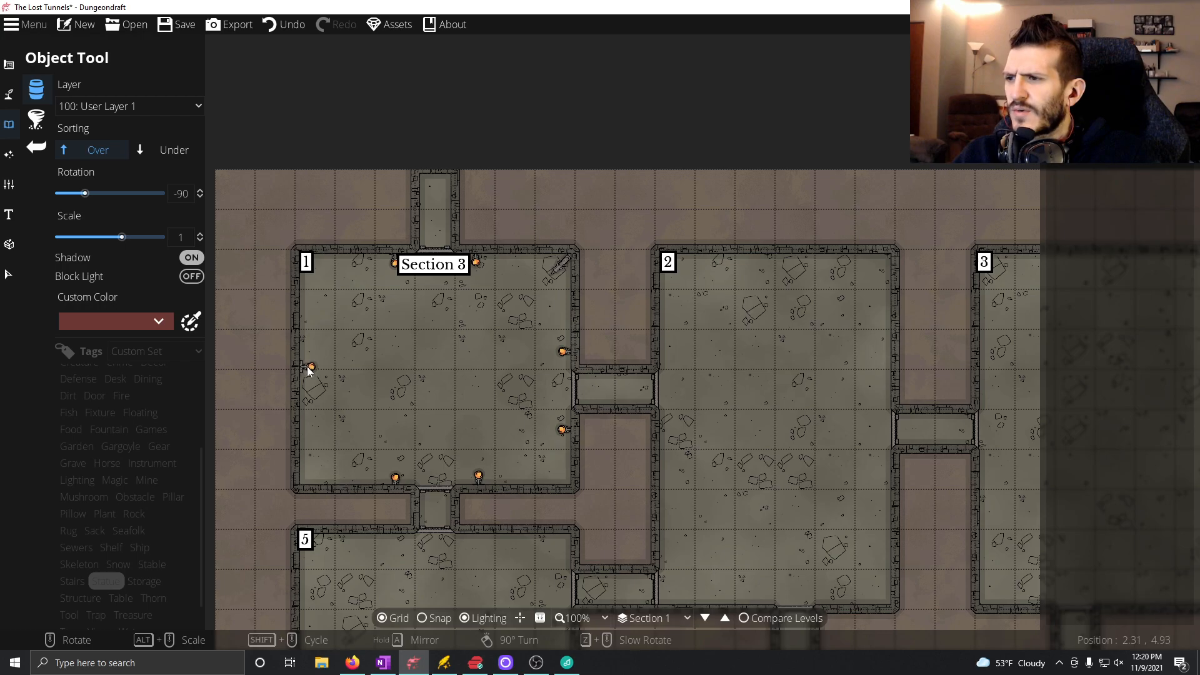
# Place a light with range 1.5 on each of the seven torches in room 1 using the Light Tool.
pyautogui.click(9, 154)
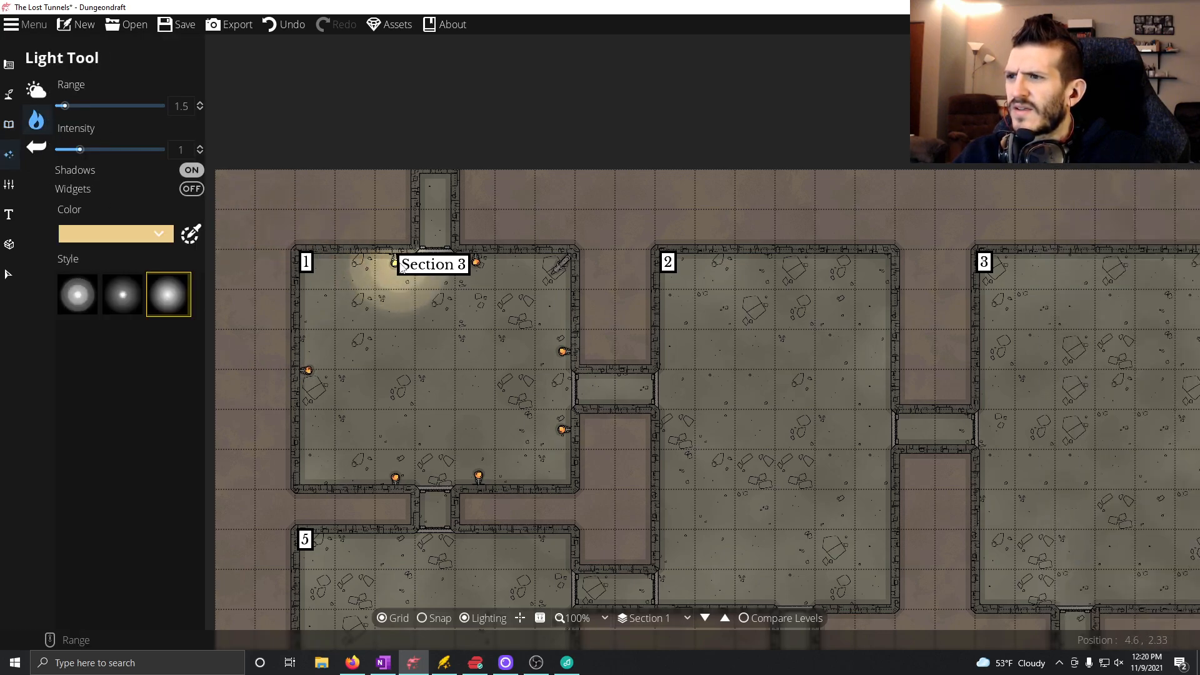
pyautogui.click(477, 262)
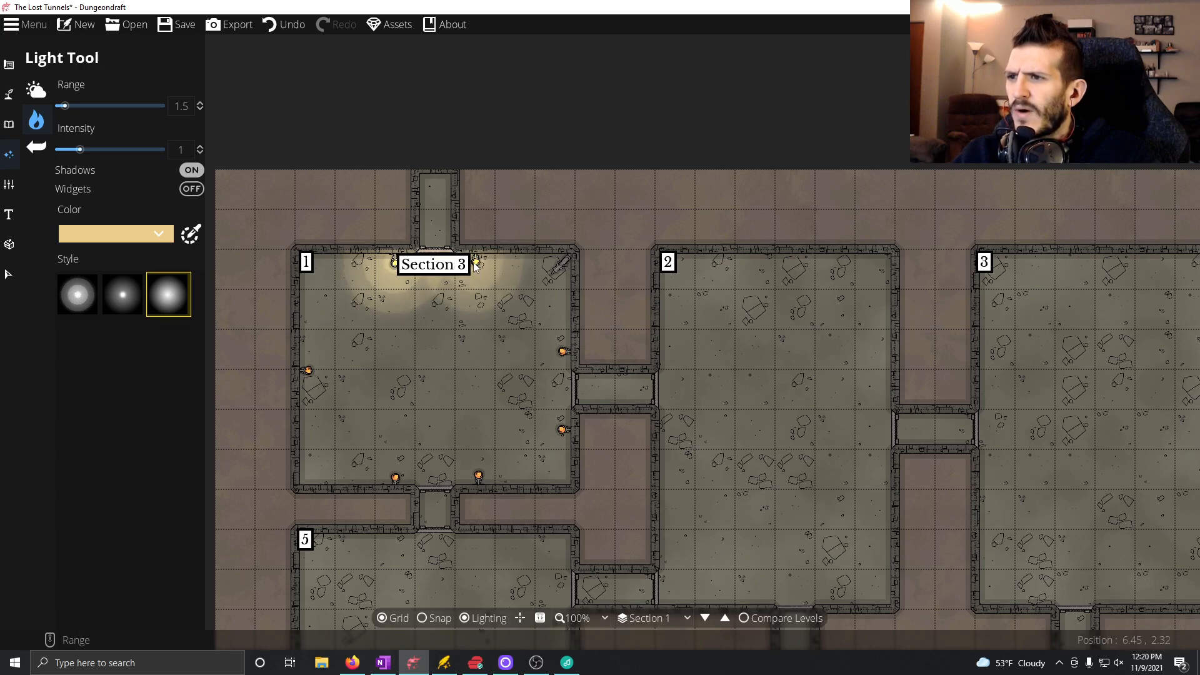
pyautogui.click(563, 352)
pyautogui.click(563, 429)
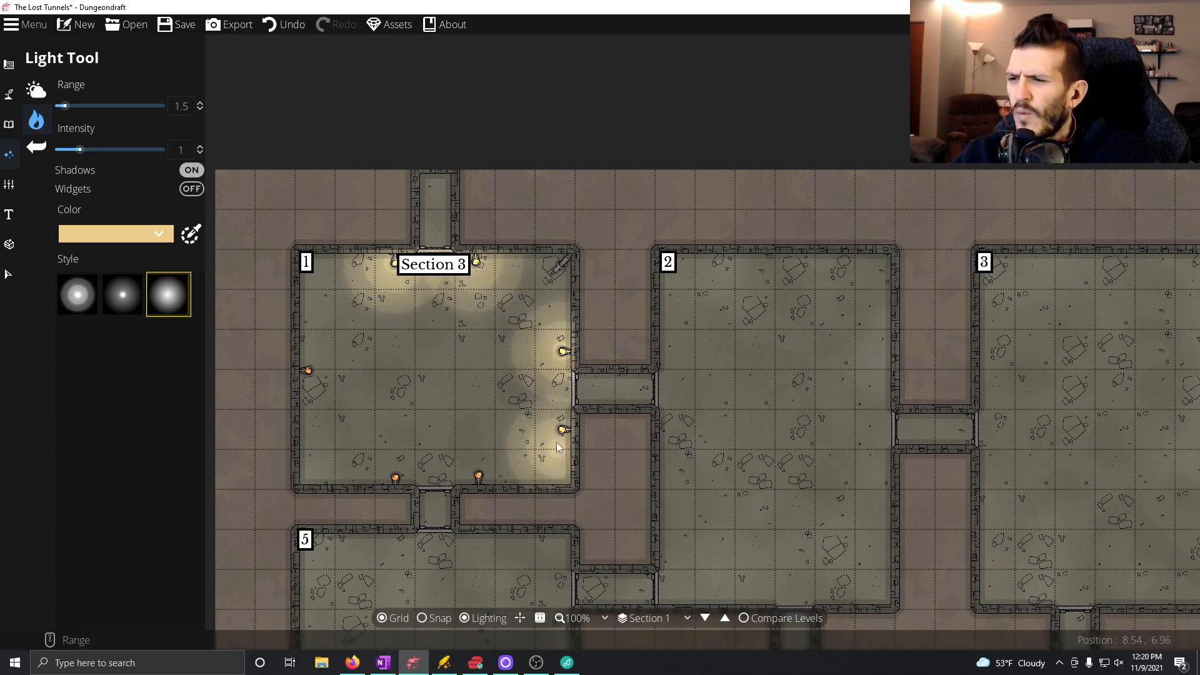
pyautogui.click(479, 476)
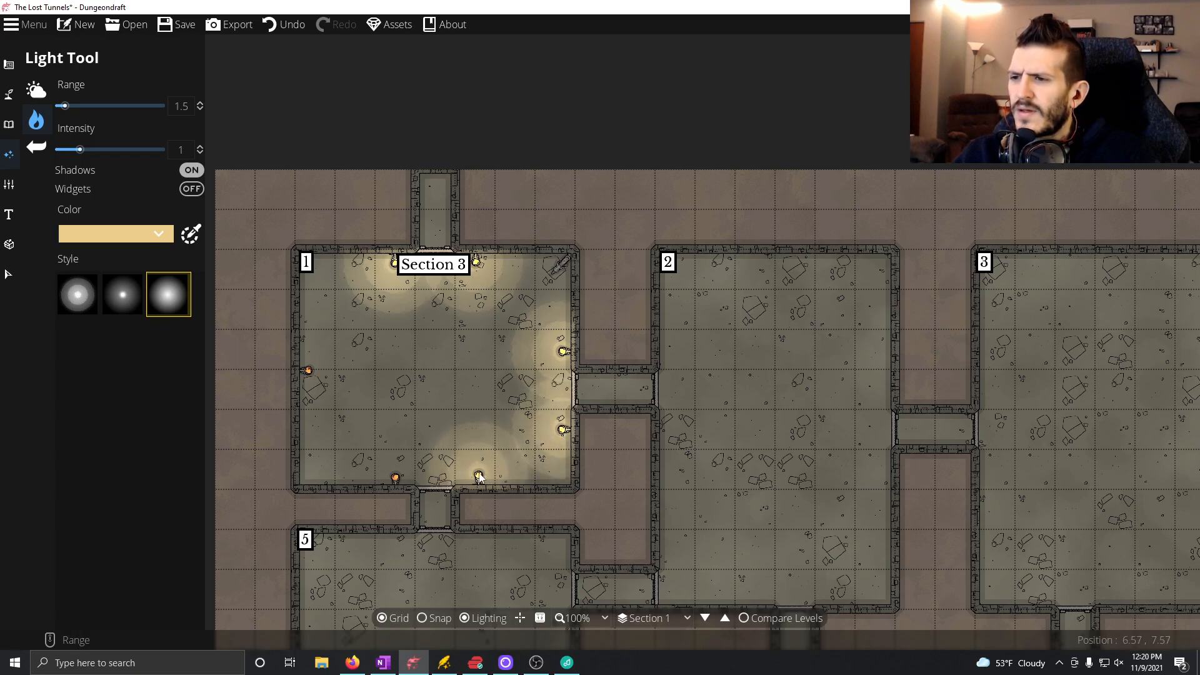
pyautogui.click(395, 479)
pyautogui.click(308, 371)
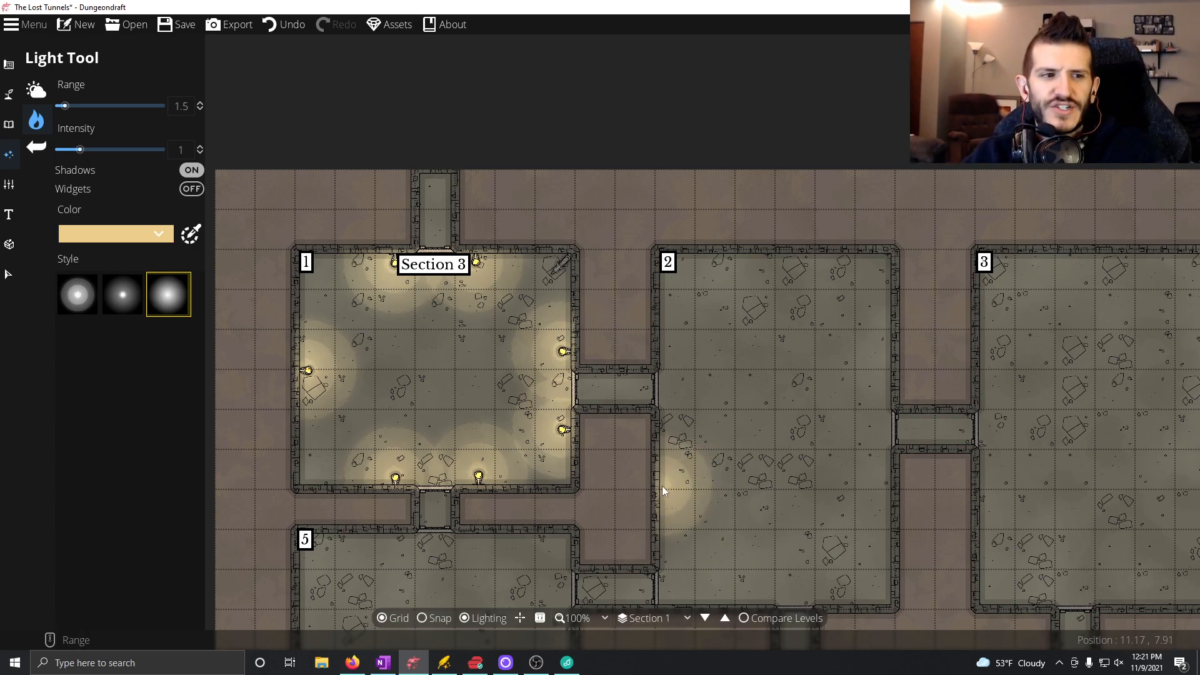
# Switch to OneNote and add "(Players need Key 2 from Section 2 to unlock the doors here)" in orange-red to Room 1's Hard Battle line.
pyautogui.click(382, 663)
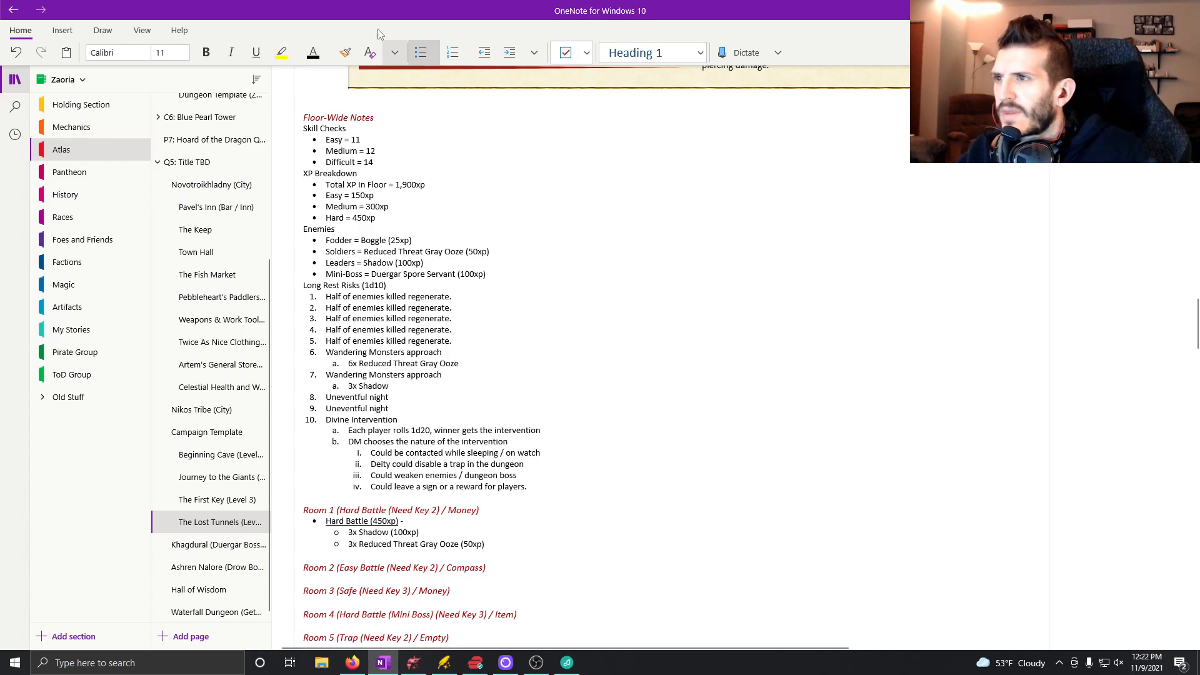
pyautogui.click(322, 54)
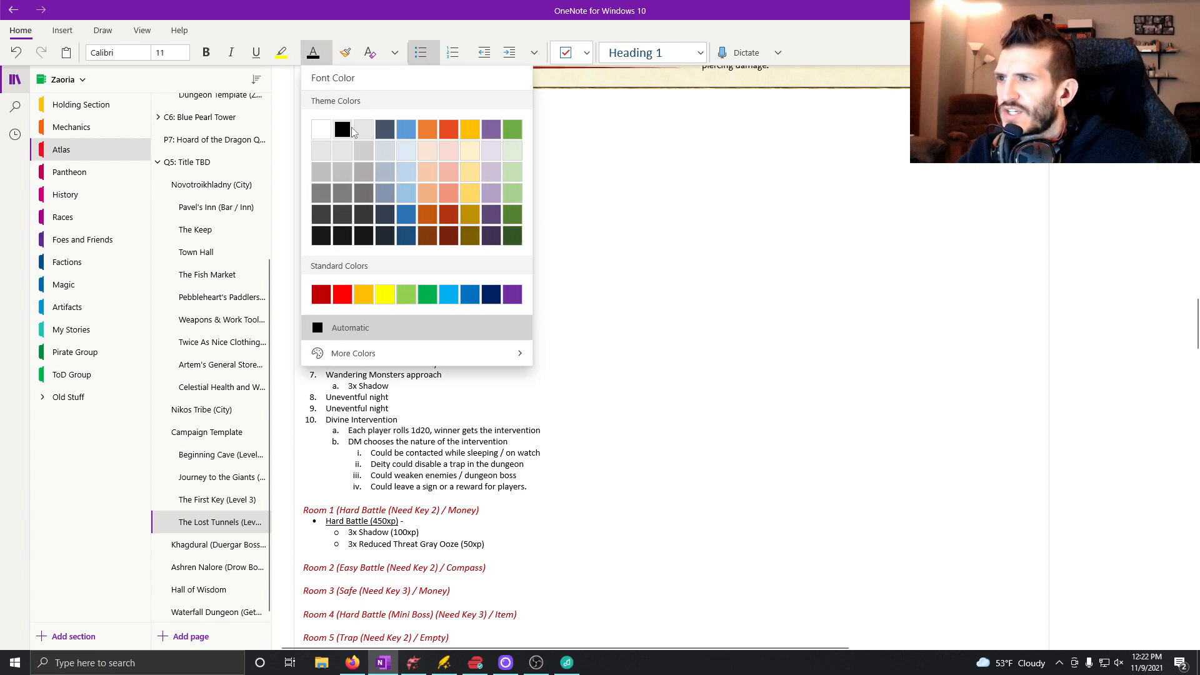
pyautogui.click(449, 131)
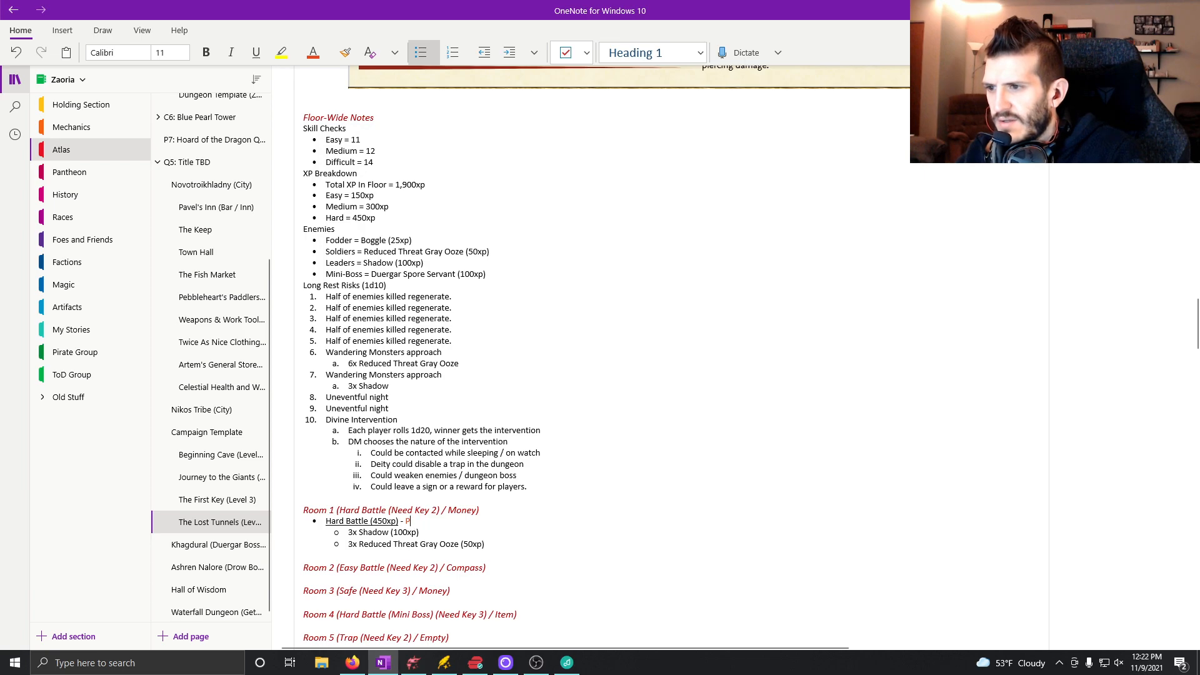
pyautogui.write('(')
pyautogui.write('lay')
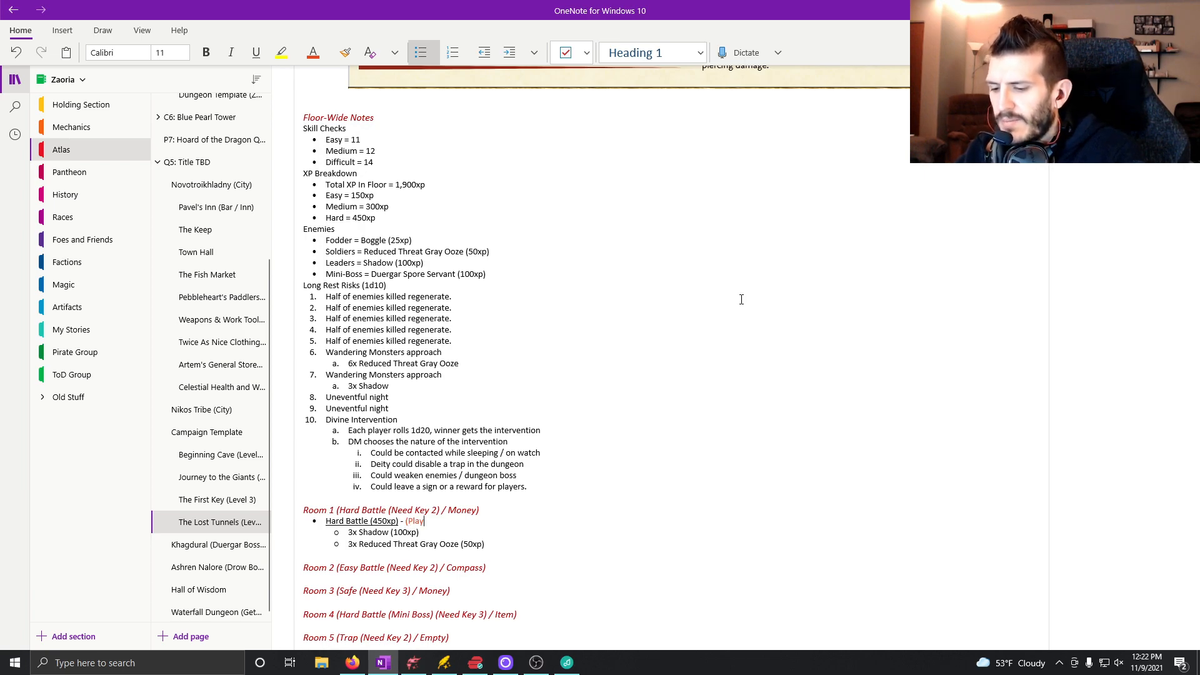
pyautogui.write('ers need Key 2 f')
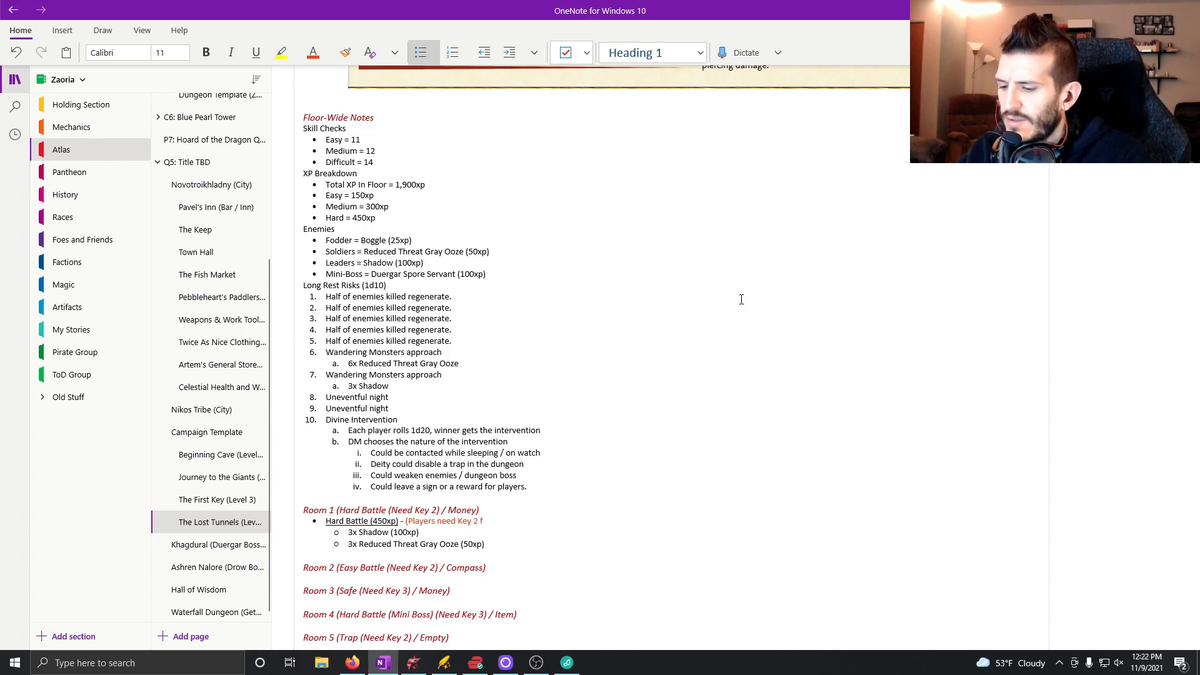
pyautogui.write('rom sectio')
pyautogui.press('BackSpace')
pyautogui.press('BackSpace')
pyautogui.press('BackSpace')
pyautogui.press('BackSpace')
pyautogui.press('BackSpace')
pyautogui.press('BackSpace')
pyautogui.write('Sec')
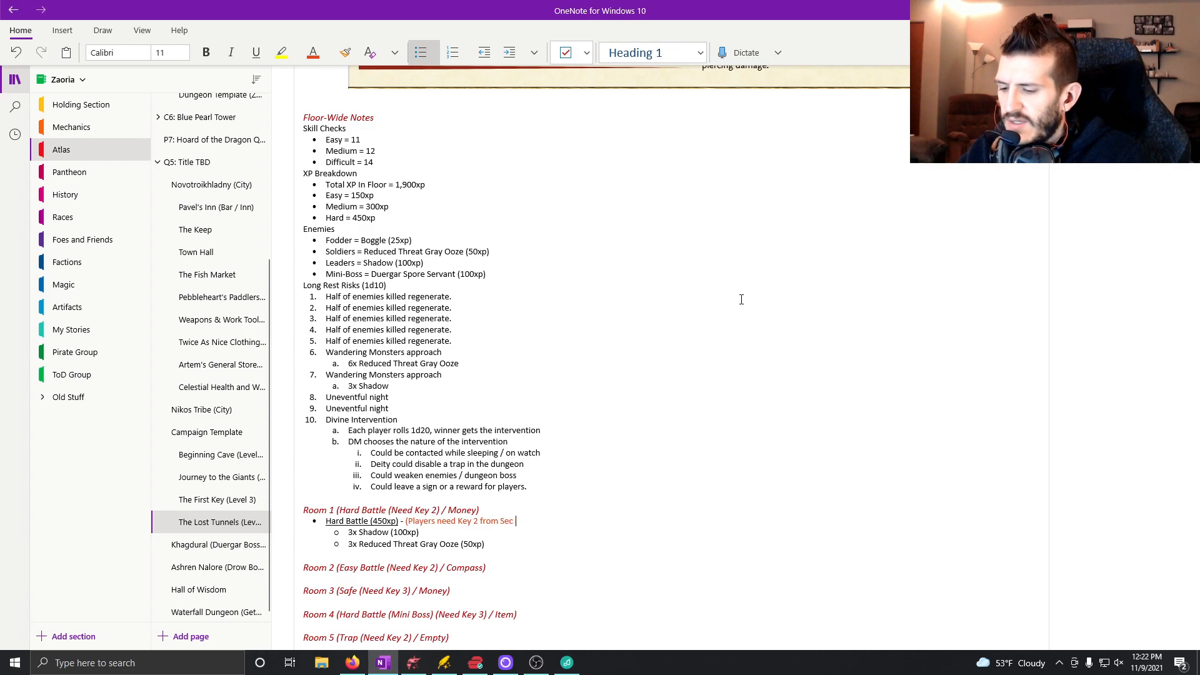
pyautogui.write('tion 2 to unlock the doors here')
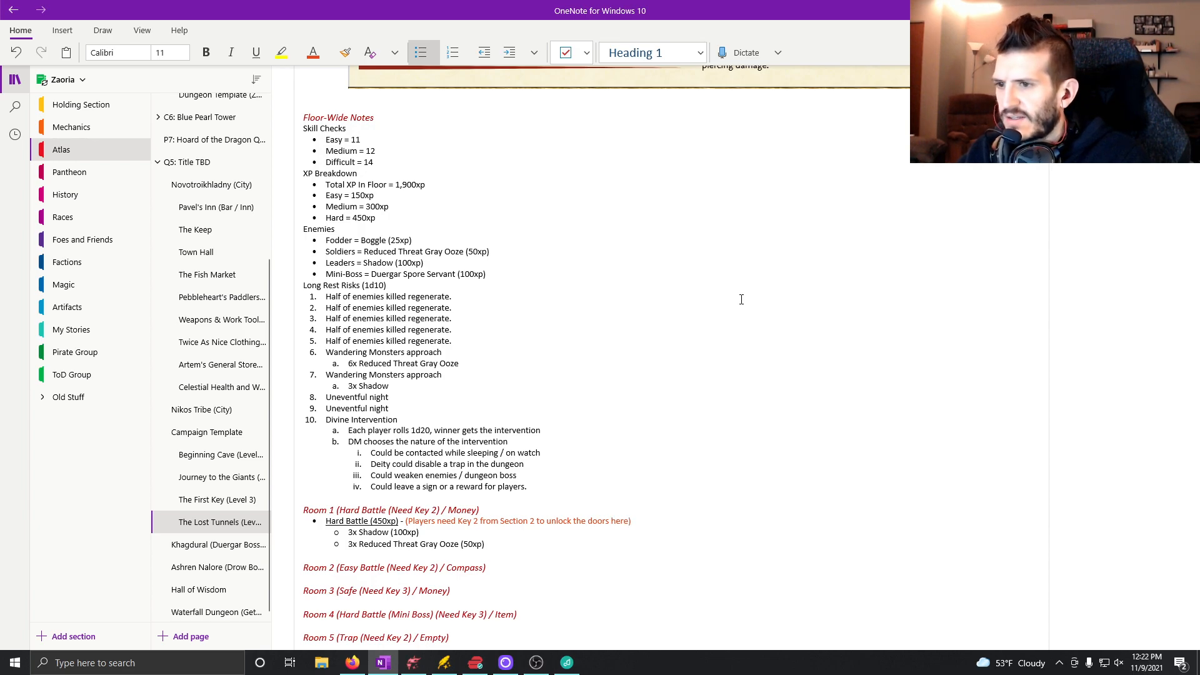
# Continue the Hard Battle line in the automatic font color with "As you enter this room, you find yourself in another dark, musty chamber.".
pyautogui.click(313, 53)
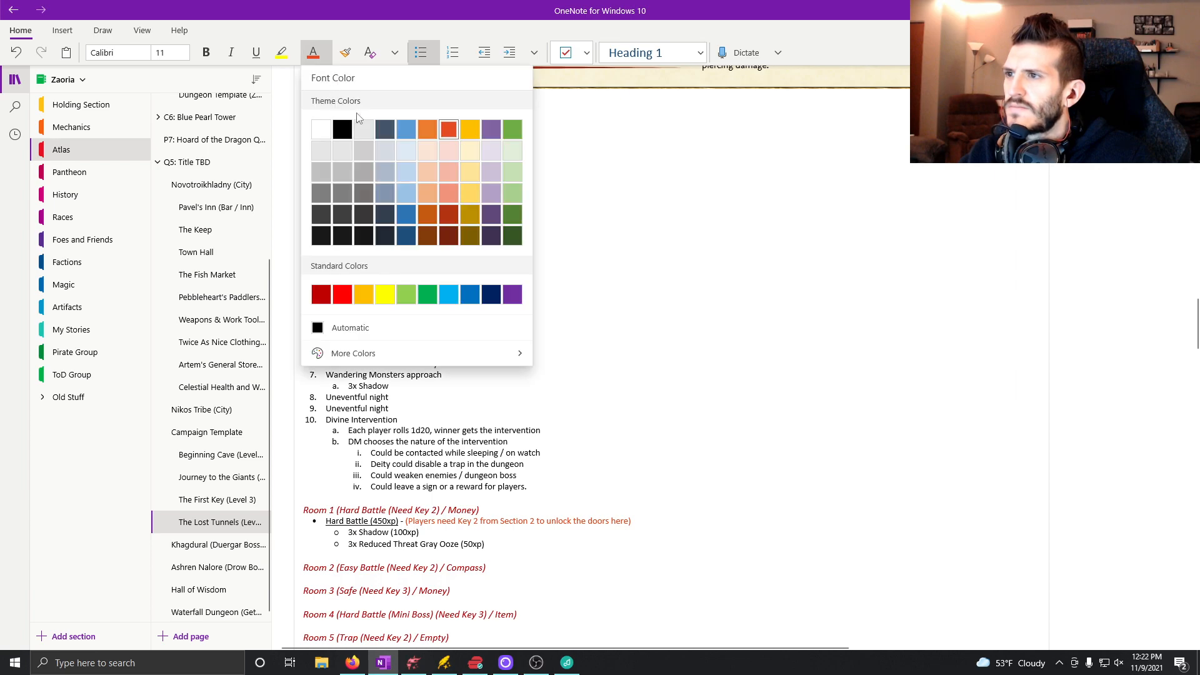
pyautogui.click(350, 328)
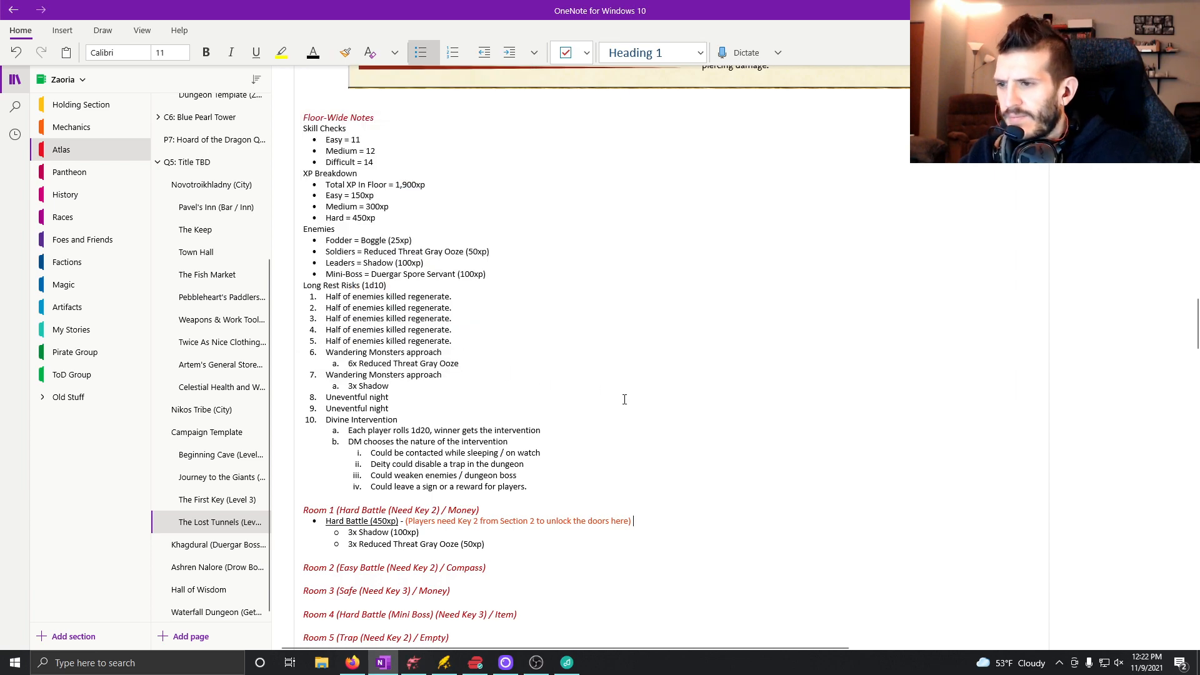
pyautogui.write('As you enter this room, the ')
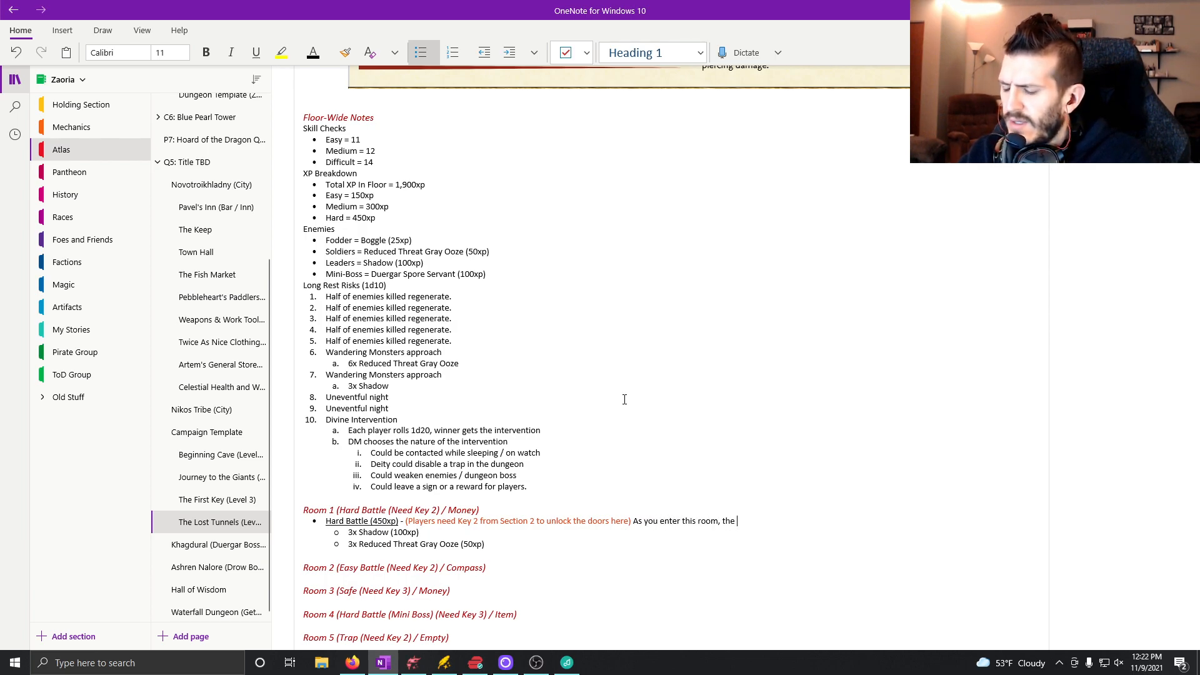
pyautogui.write('pattern')
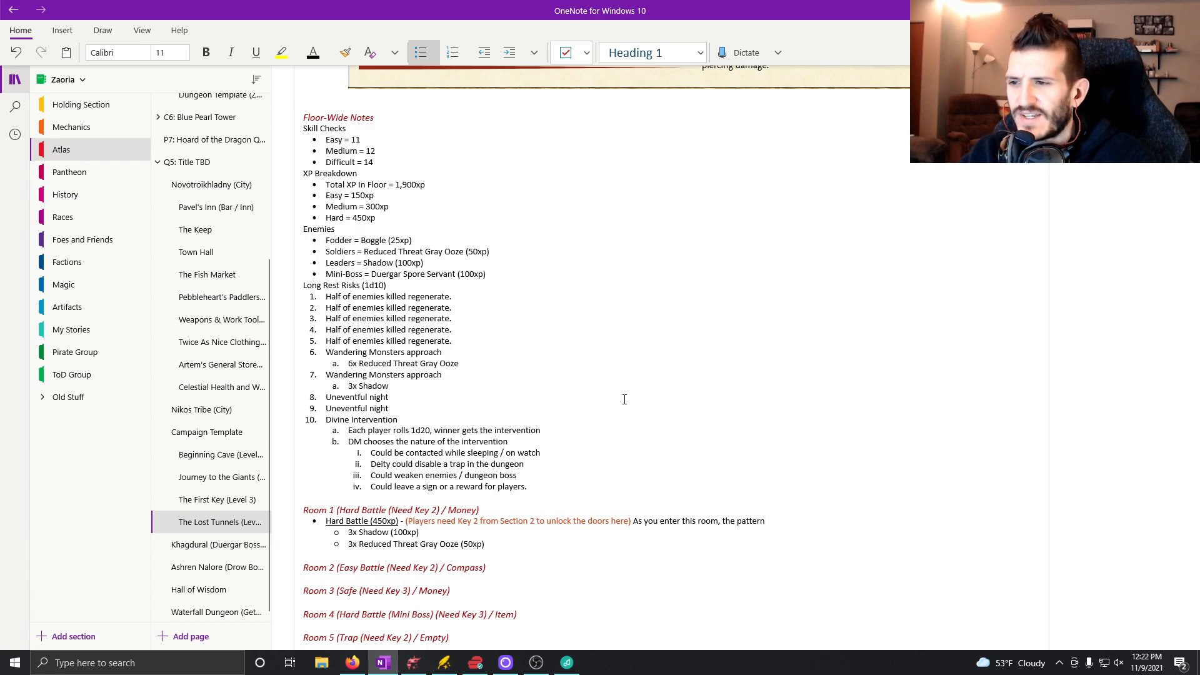
pyautogui.press('BackSpace')
pyautogui.press('BackSpace')
pyautogui.press('BackSpace')
pyautogui.press('BackSpace')
pyautogui.press('BackSpace')
pyautogui.press('BackSpace')
pyautogui.press('BackSpace')
pyautogui.press('BackSpace')
pyautogui.press('BackSpace')
pyautogui.press('BackSpace')
pyautogui.press('BackSpace')
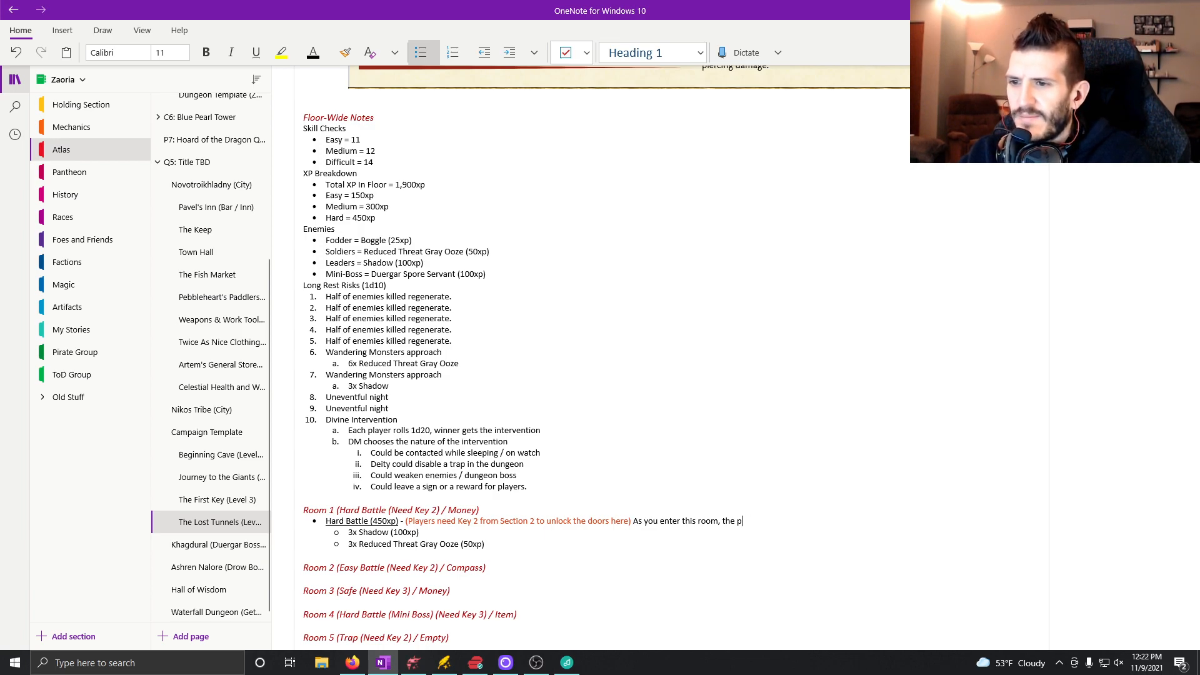
pyautogui.write('you ')
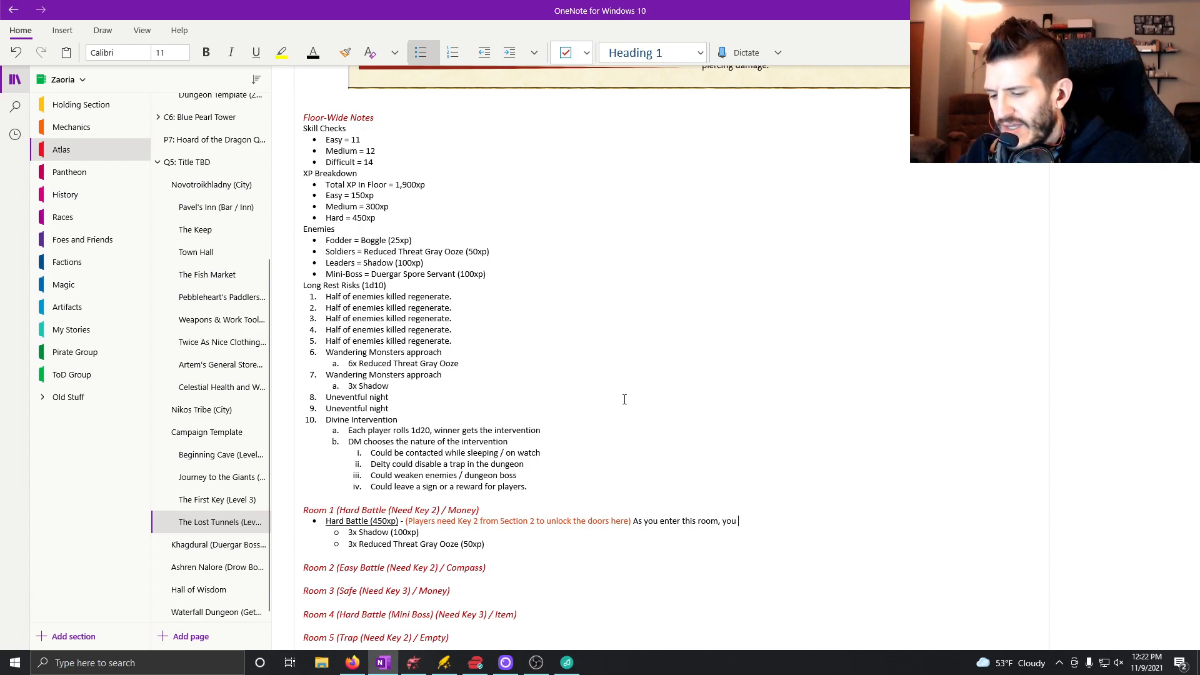
pyautogui.write('find yourself in')
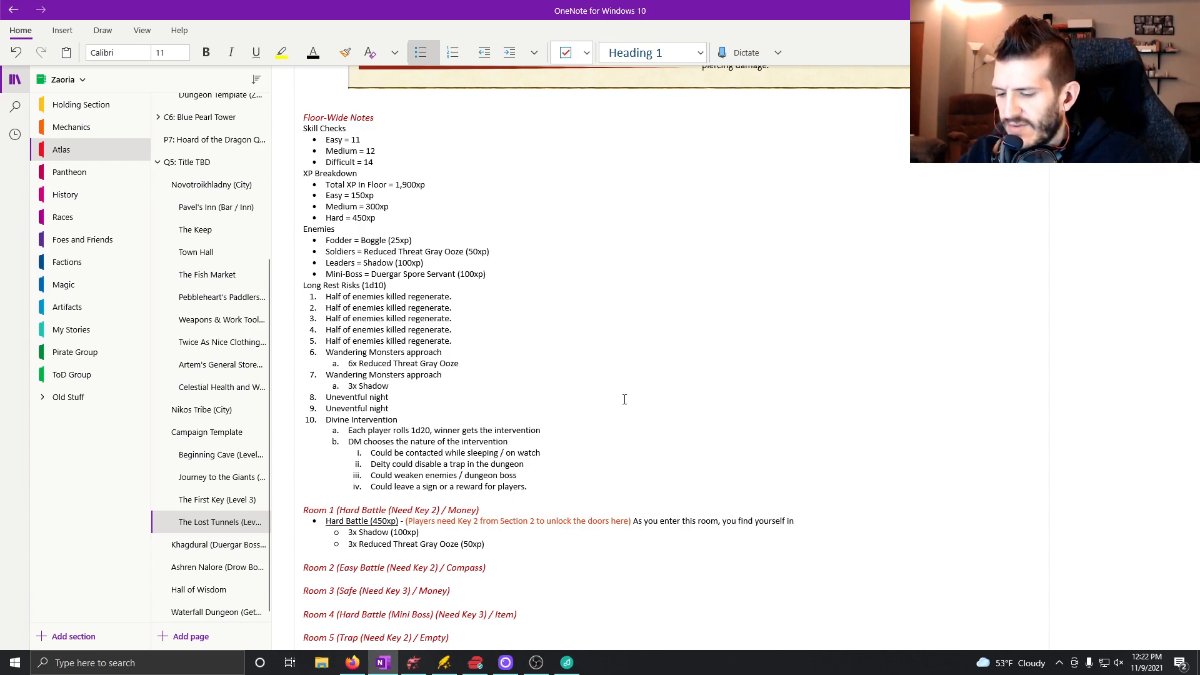
pyautogui.write(' another dark,')
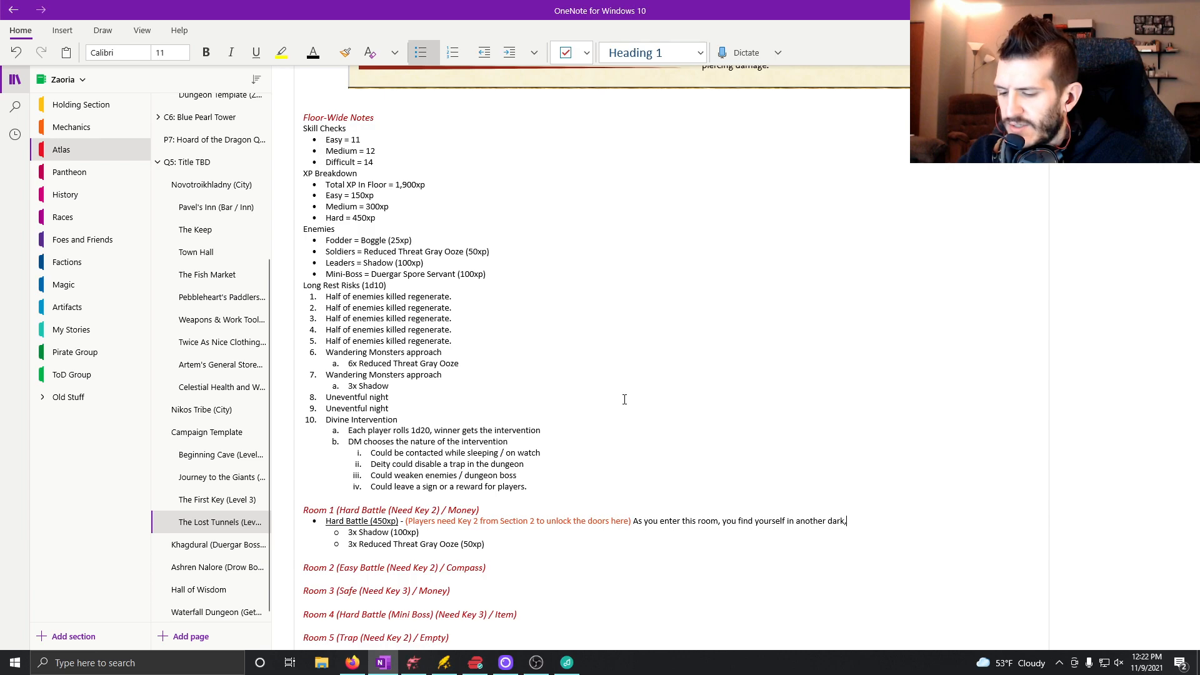
pyautogui.write(' musty chamber. A')
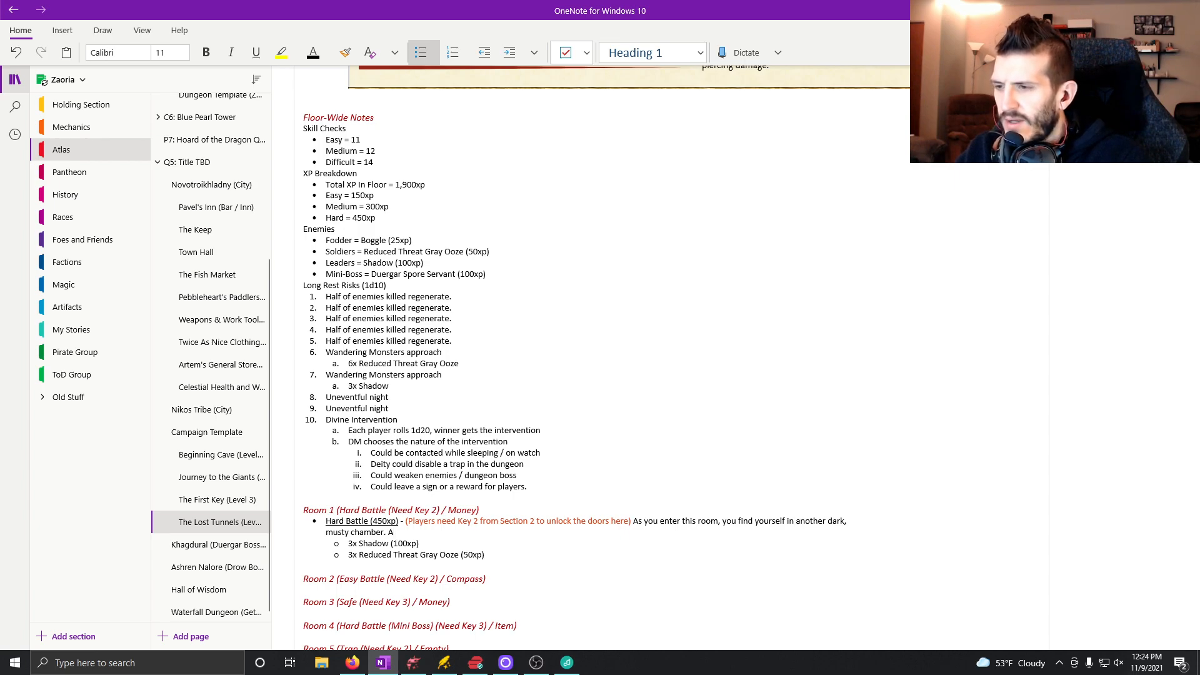
# Continue Room 1's Hard Battle line with "A wall mounted statue of a dragon's head juts out from the northeast corner of the room.".
pyautogui.write('gargoyle of a')
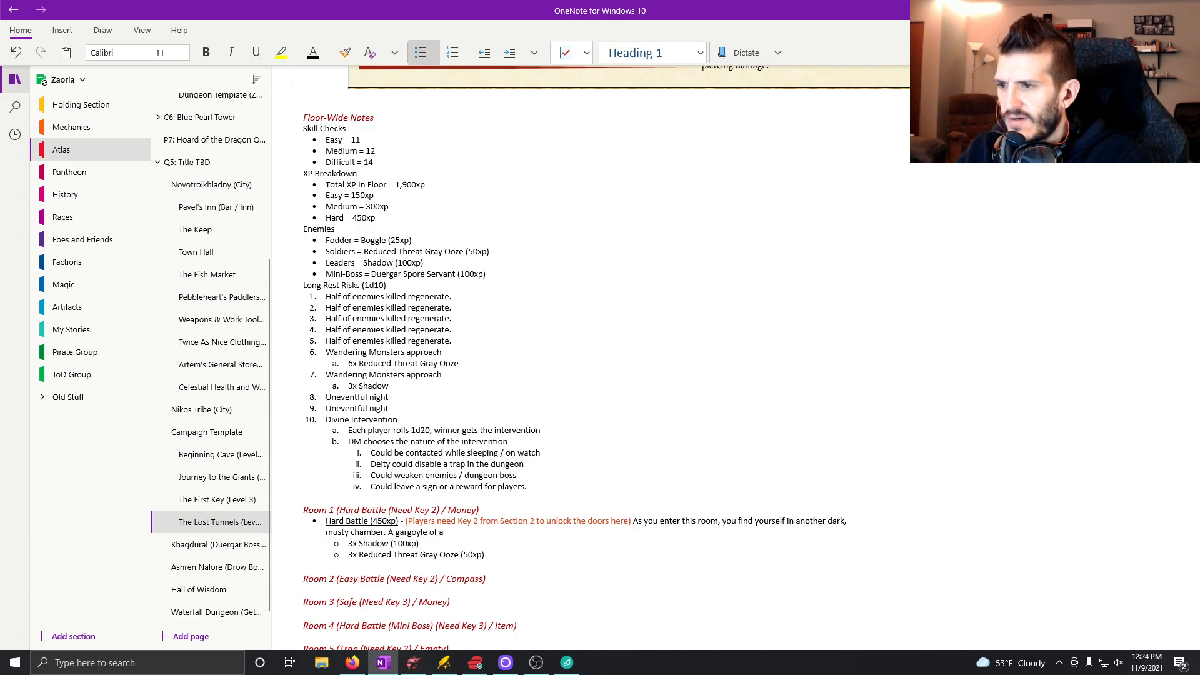
pyautogui.press('BackSpace')
pyautogui.press('BackSpace')
pyautogui.press('BackSpace')
pyautogui.press('BackSpace')
pyautogui.press('BackSpace')
pyautogui.press('BackSpace')
pyautogui.press('BackSpace')
pyautogui.press('BackSpace')
pyautogui.press('BackSpace')
pyautogui.press('BackSpace')
pyautogui.press('BackSpace')
pyautogui.press('BackSpace')
pyautogui.press('BackSpace')
pyautogui.write("wall mounted statue of a dragon's head ")
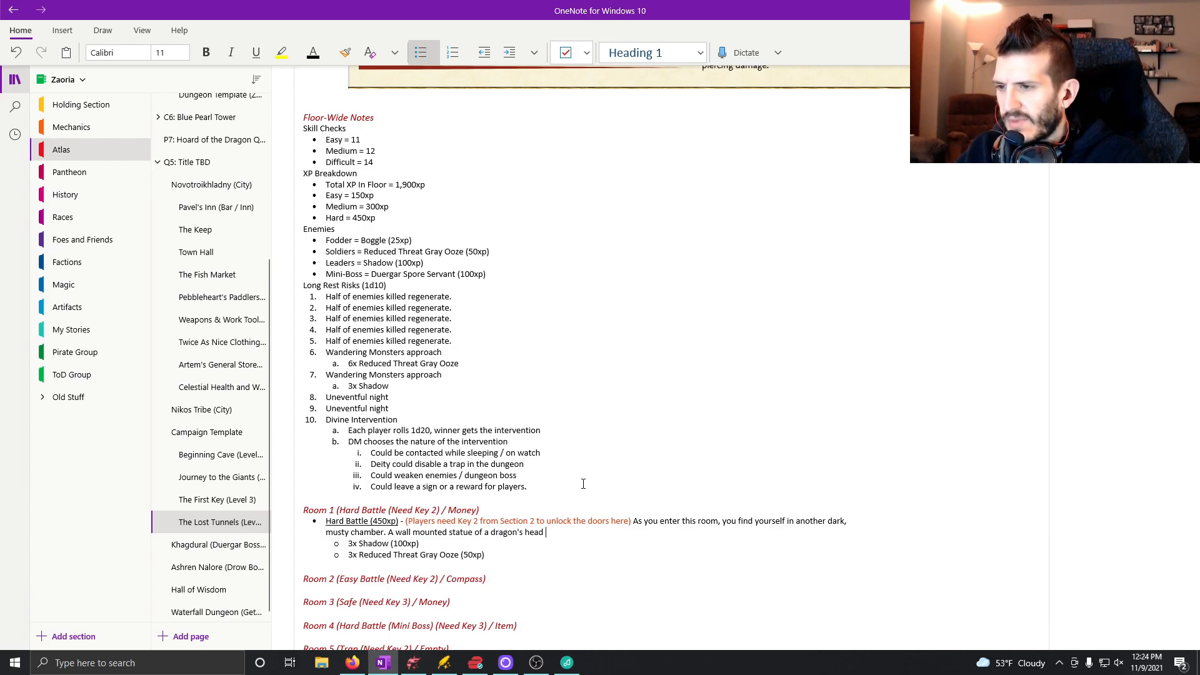
pyautogui.write('juts ')
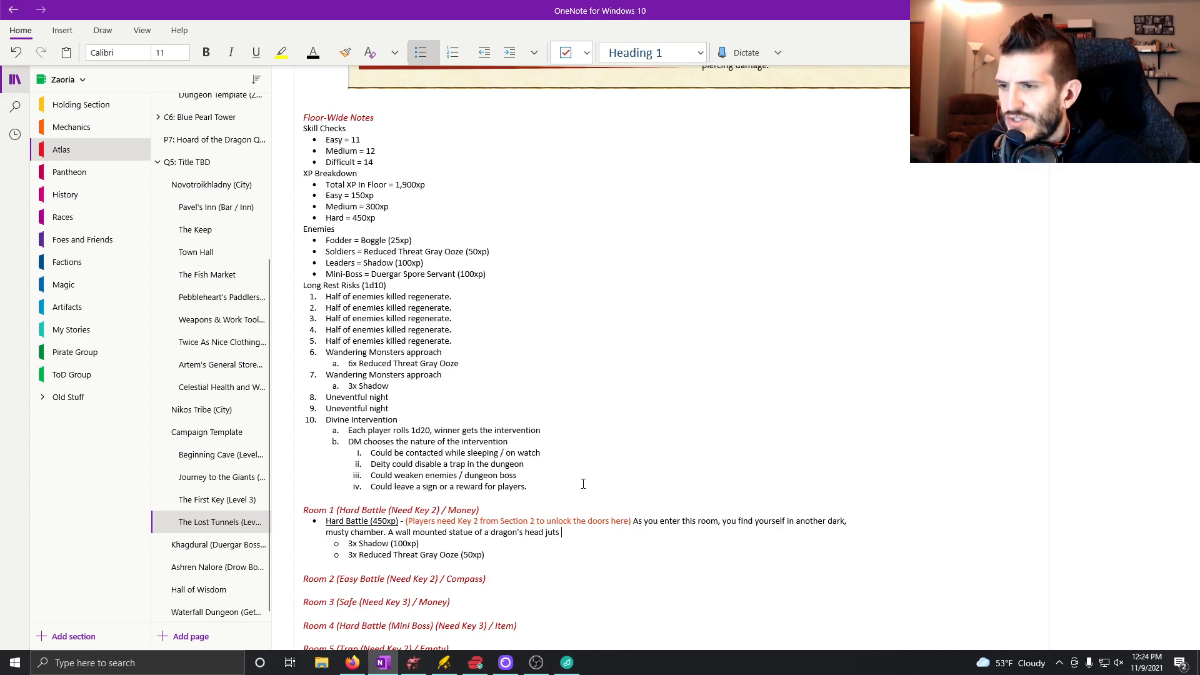
pyautogui.write('out from the ')
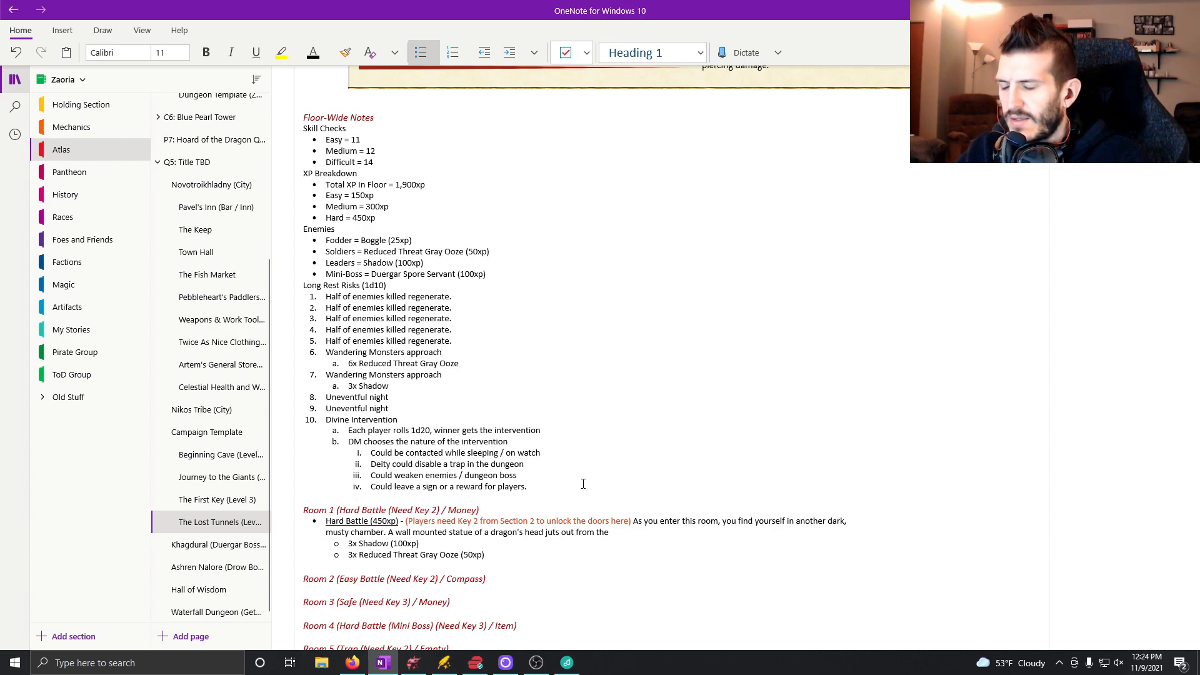
pyautogui.write('nor')
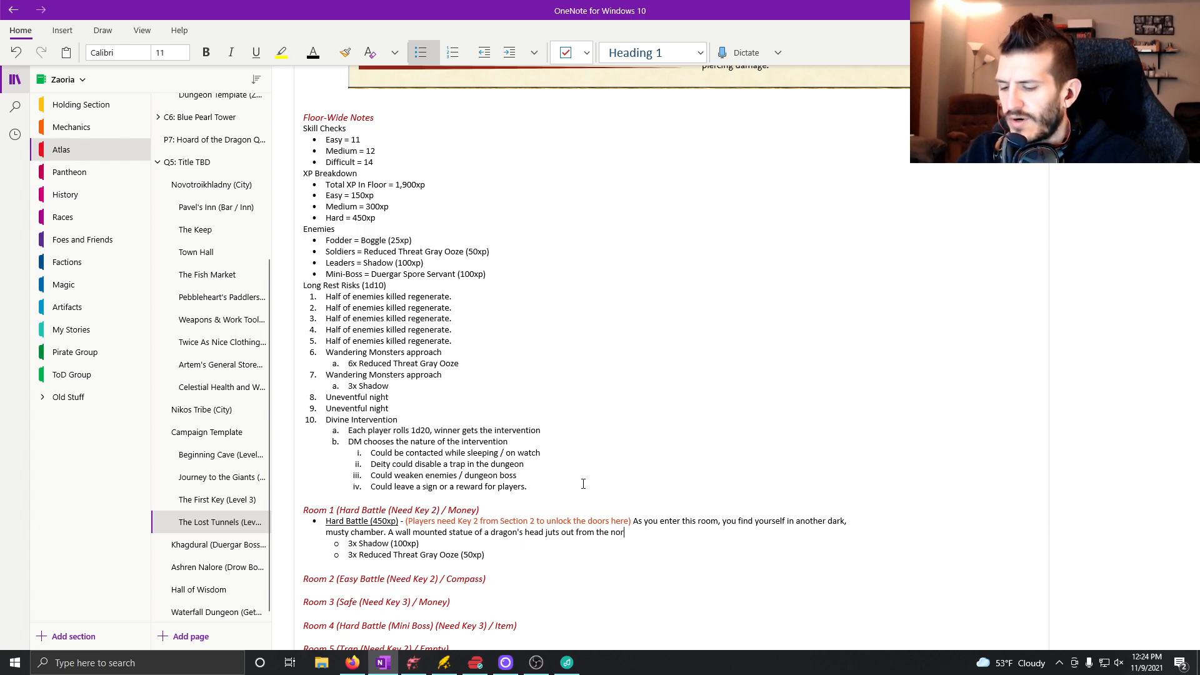
pyautogui.write('theast cor')
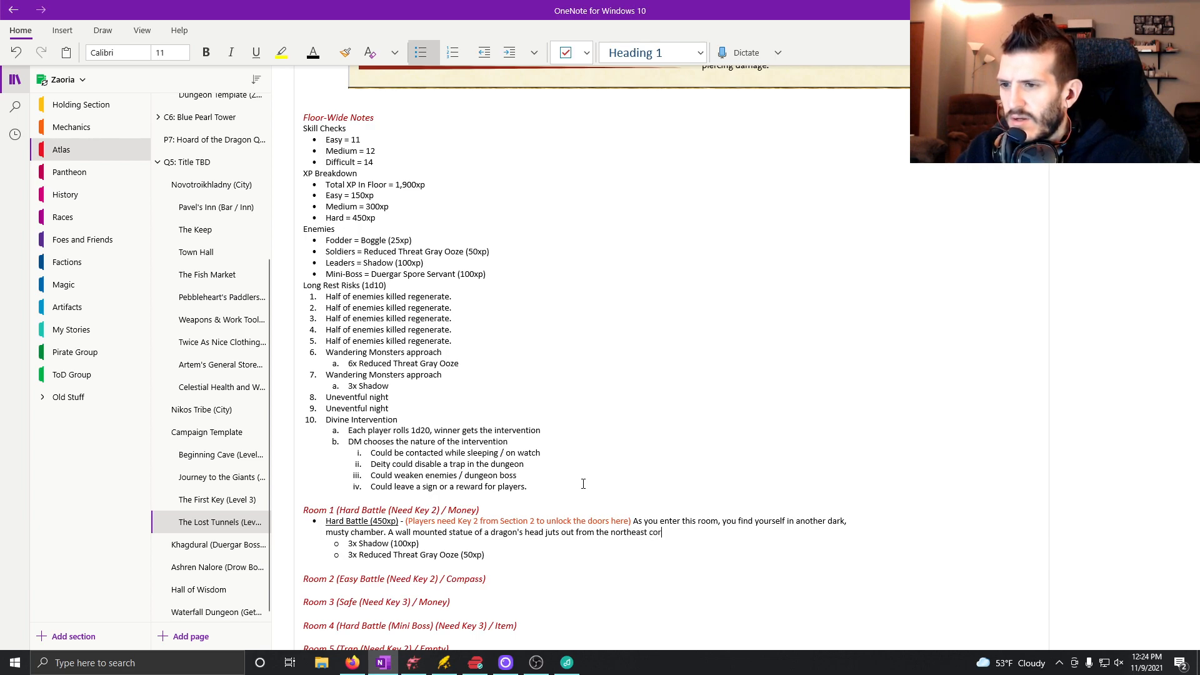
pyautogui.write('ner of the room. ')
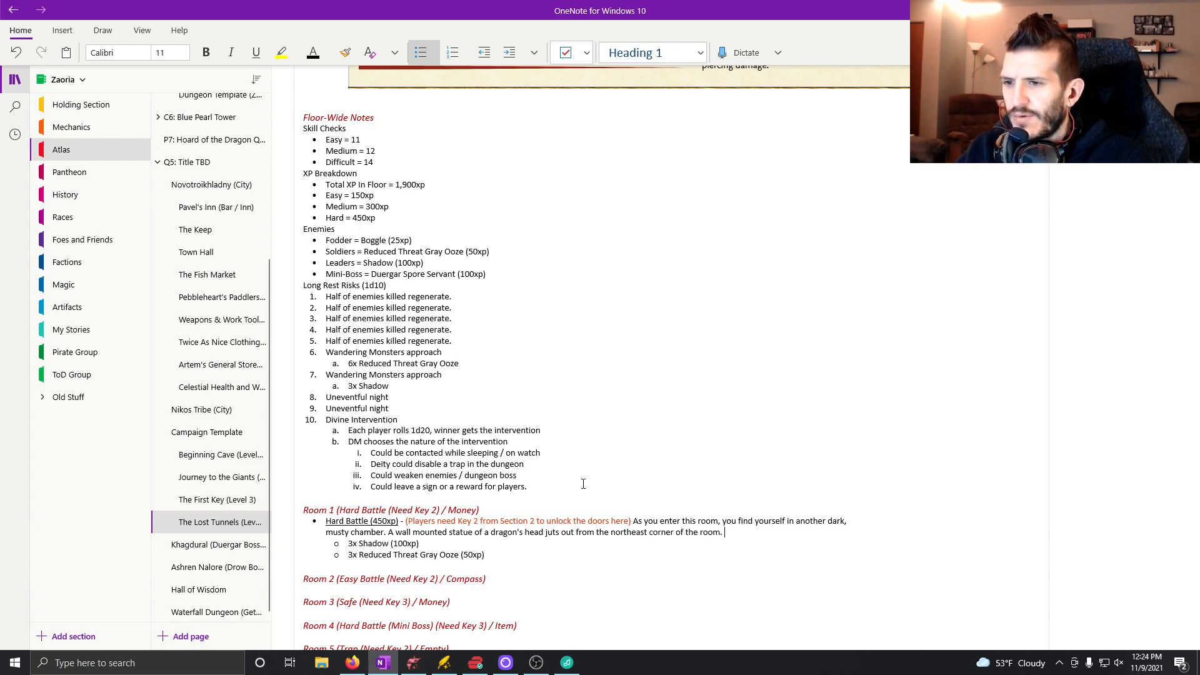
pyautogui.write('Doors')
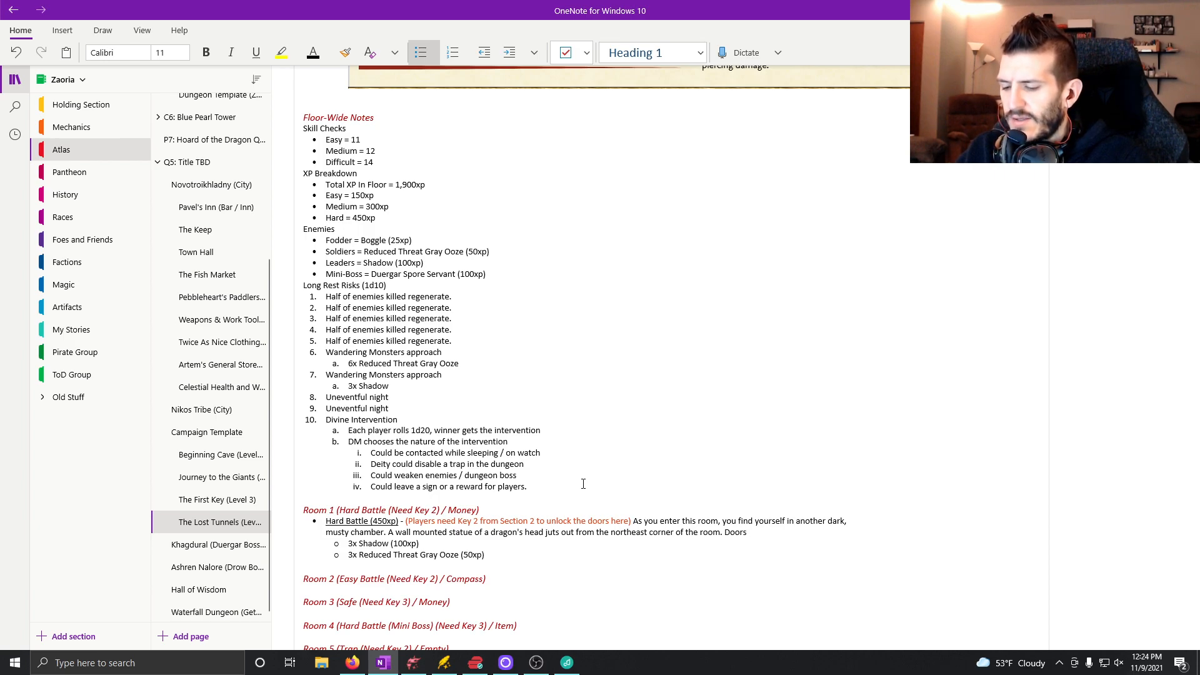
pyautogui.write(' on the north')
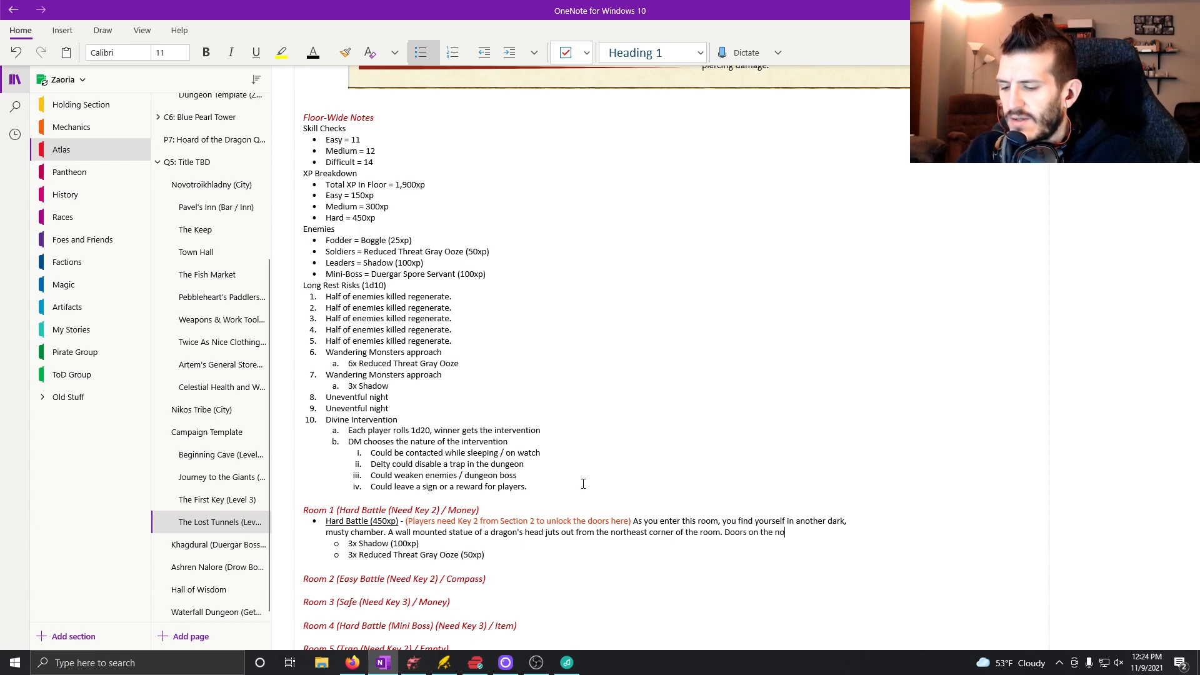
pyautogui.write(', east, and south')
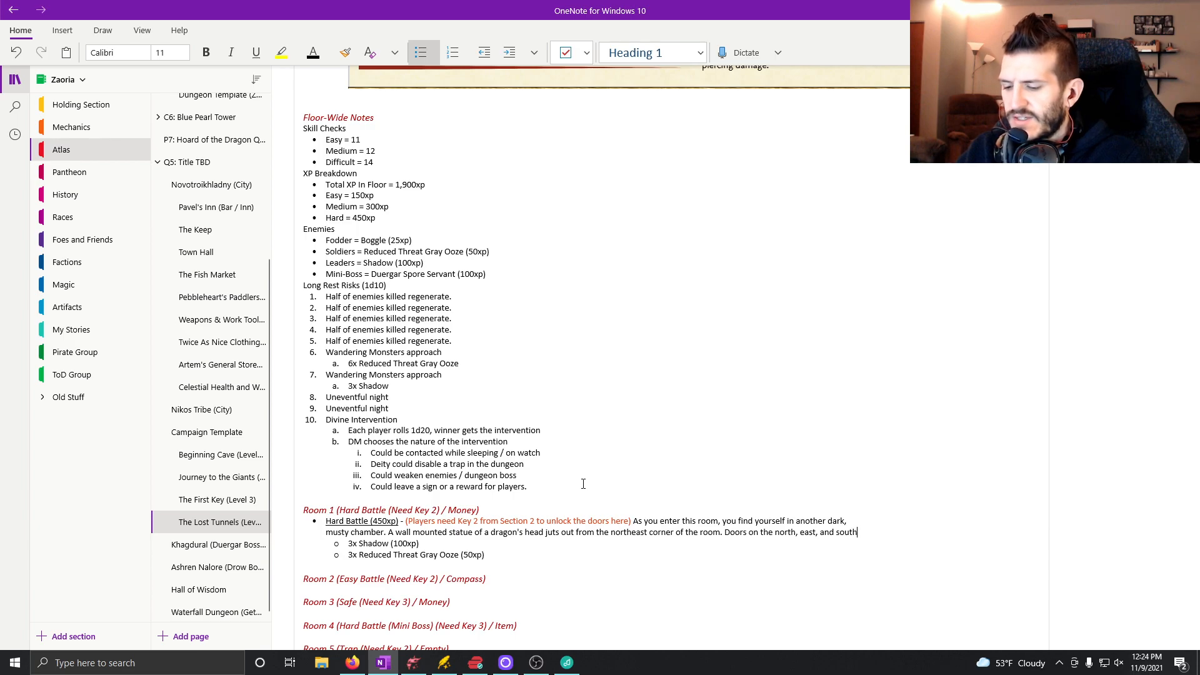
pyautogui.write('ern walls atan')
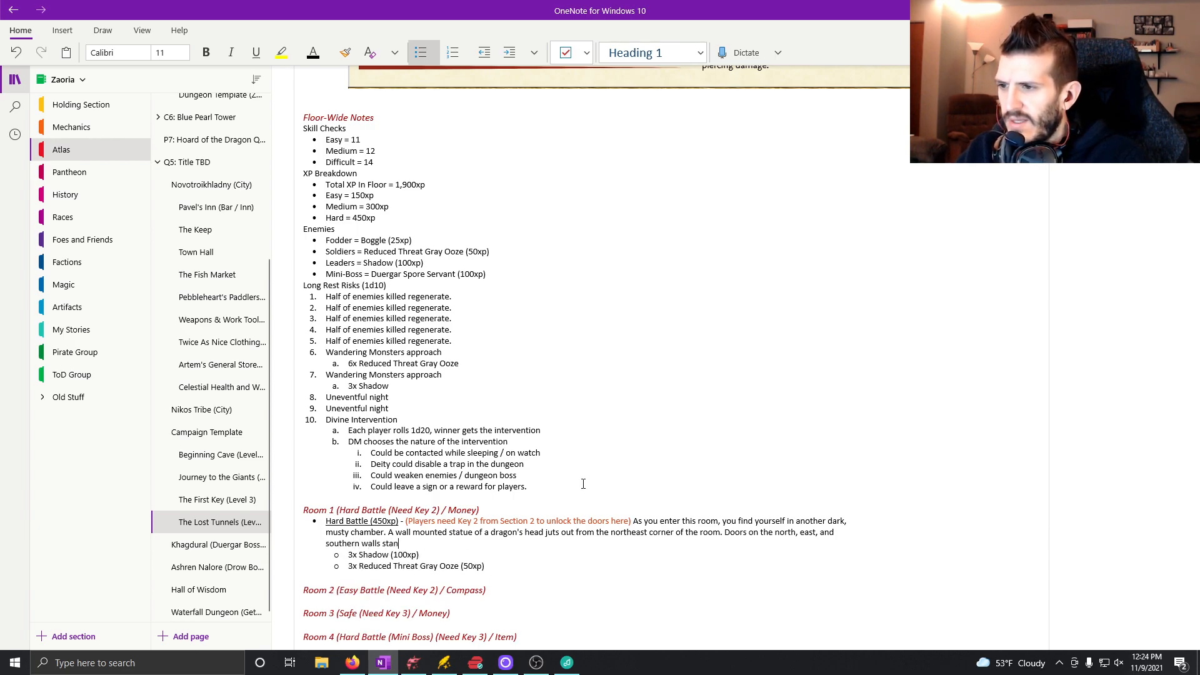
pyautogui.write('d cold and quiet.')
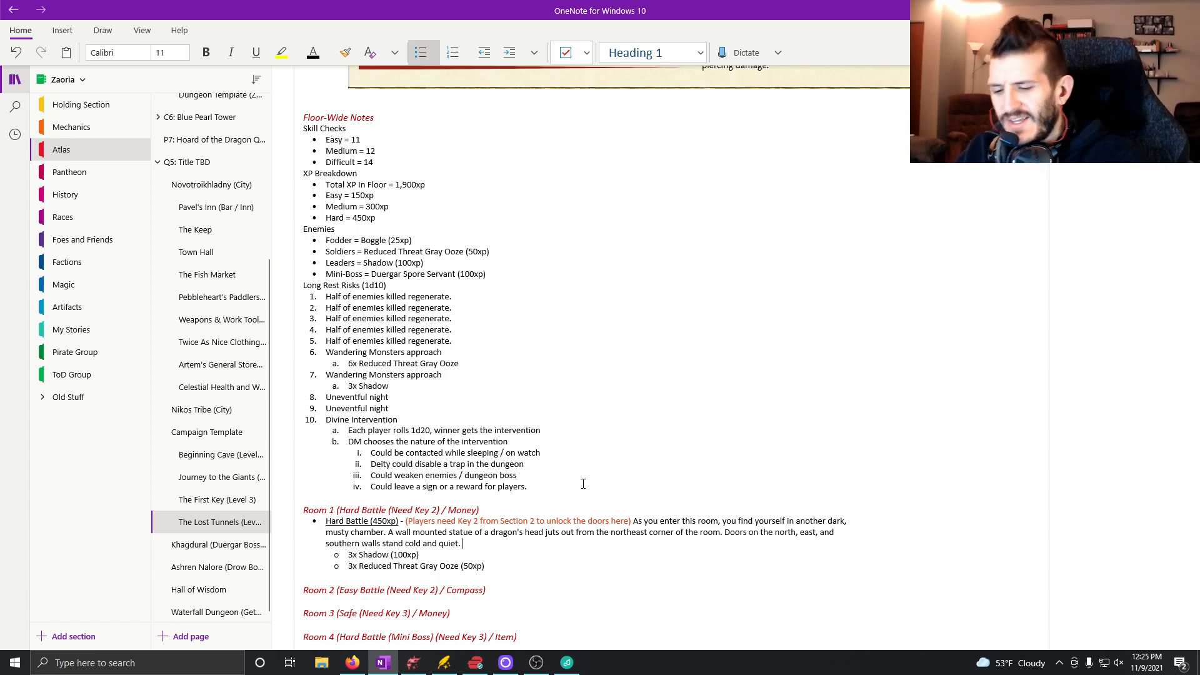
# Begin an orange-red note after "quiet." reading "(Players can look for things in this room and find with an AC12".
pyautogui.click(328, 52)
pyautogui.click(438, 129)
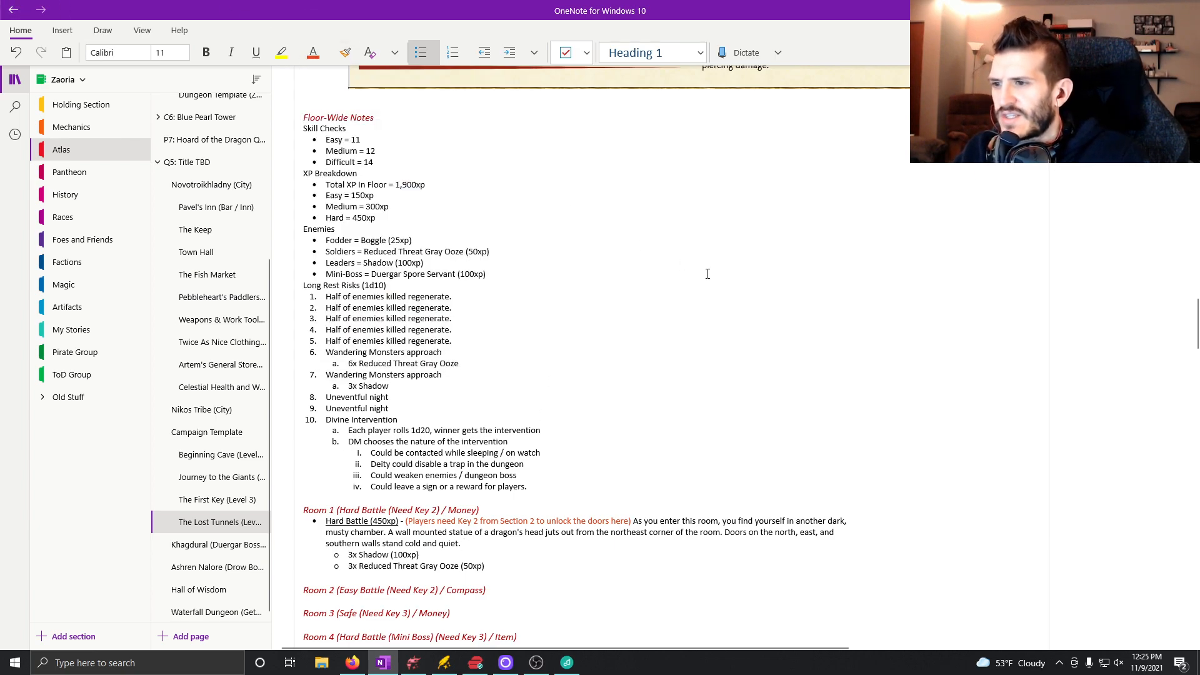
pyautogui.write('(')
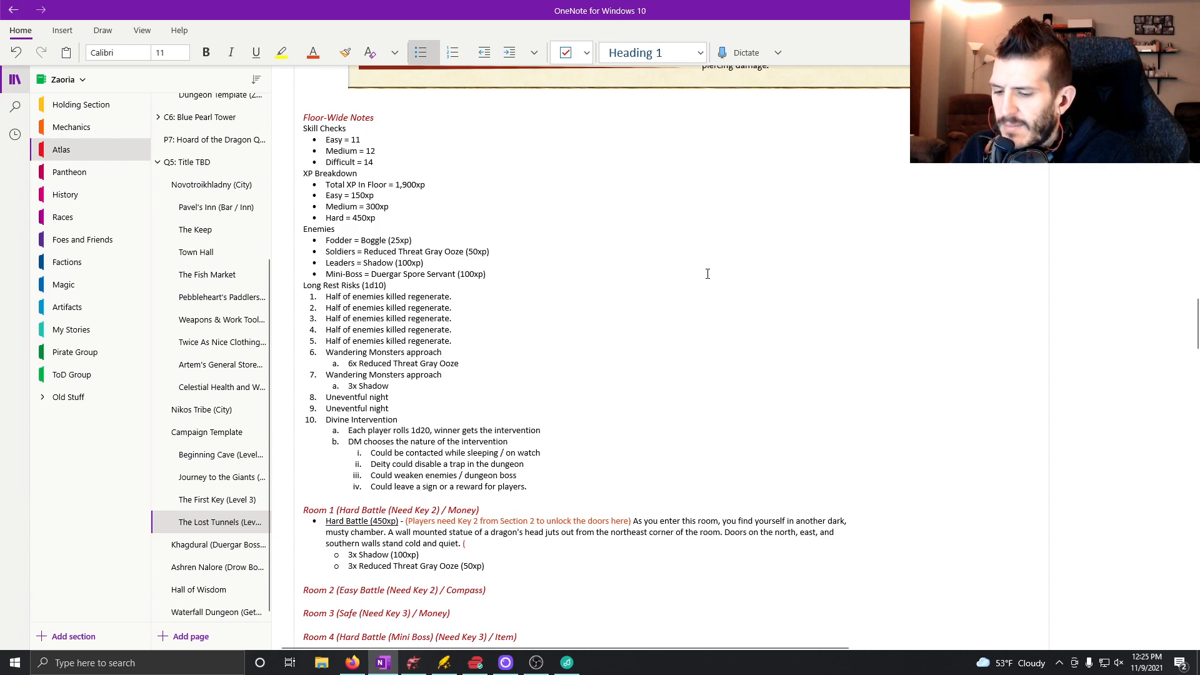
pyautogui.write('Playuer')
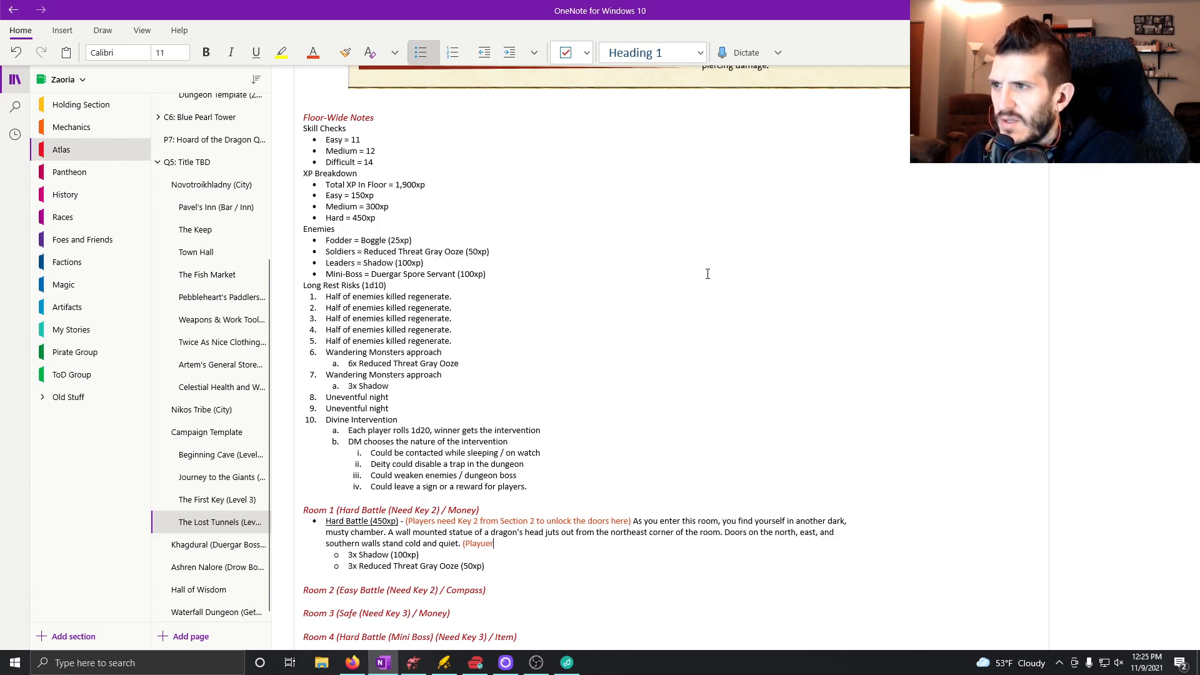
pyautogui.press('BackSpace')
pyautogui.press('BackSpace')
pyautogui.press('BackSpace')
pyautogui.write('ers ')
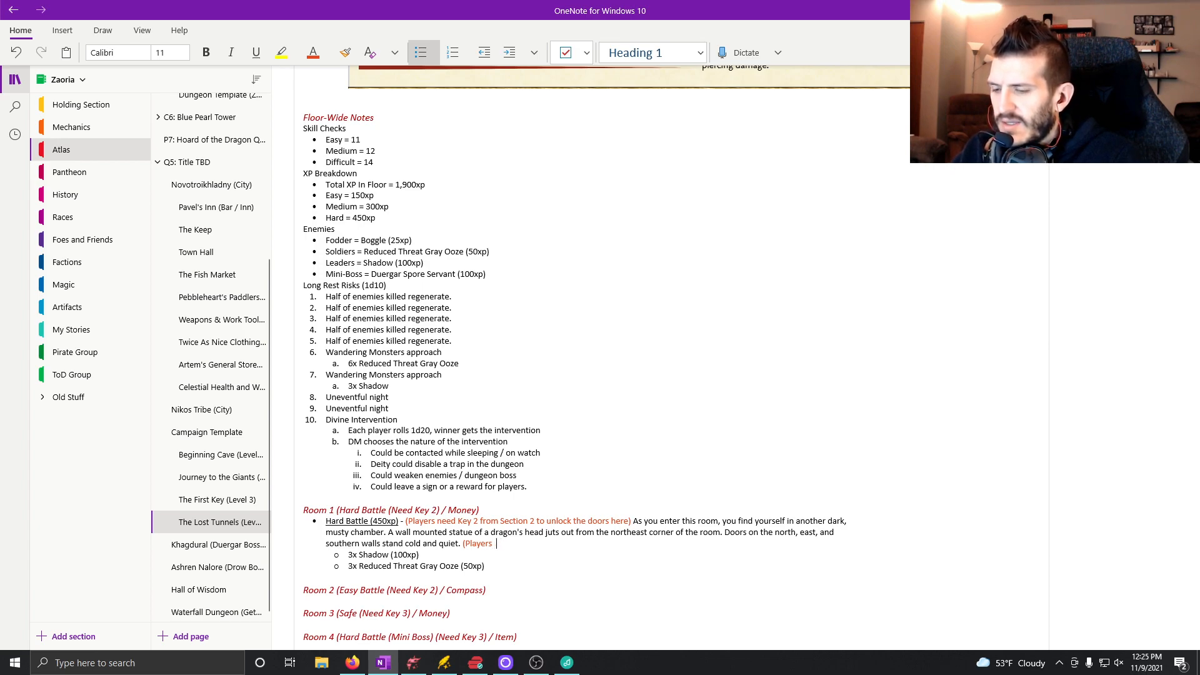
pyautogui.write('can loock')
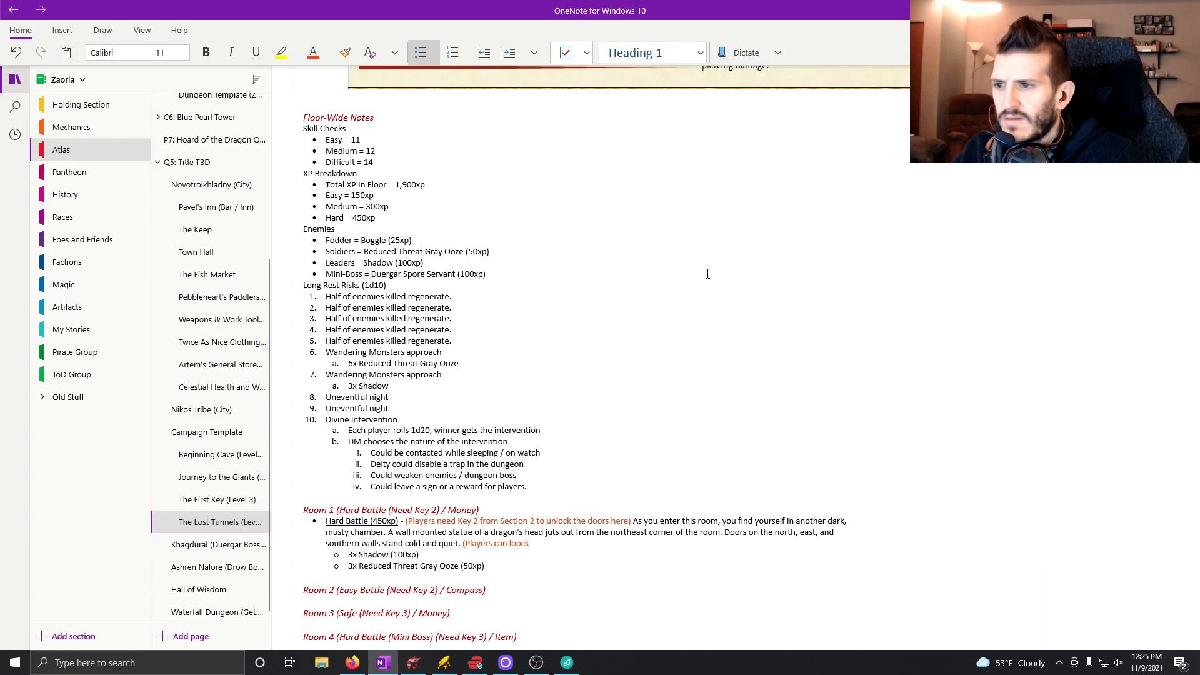
pyautogui.press('BackSpace')
pyautogui.press('BackSpace')
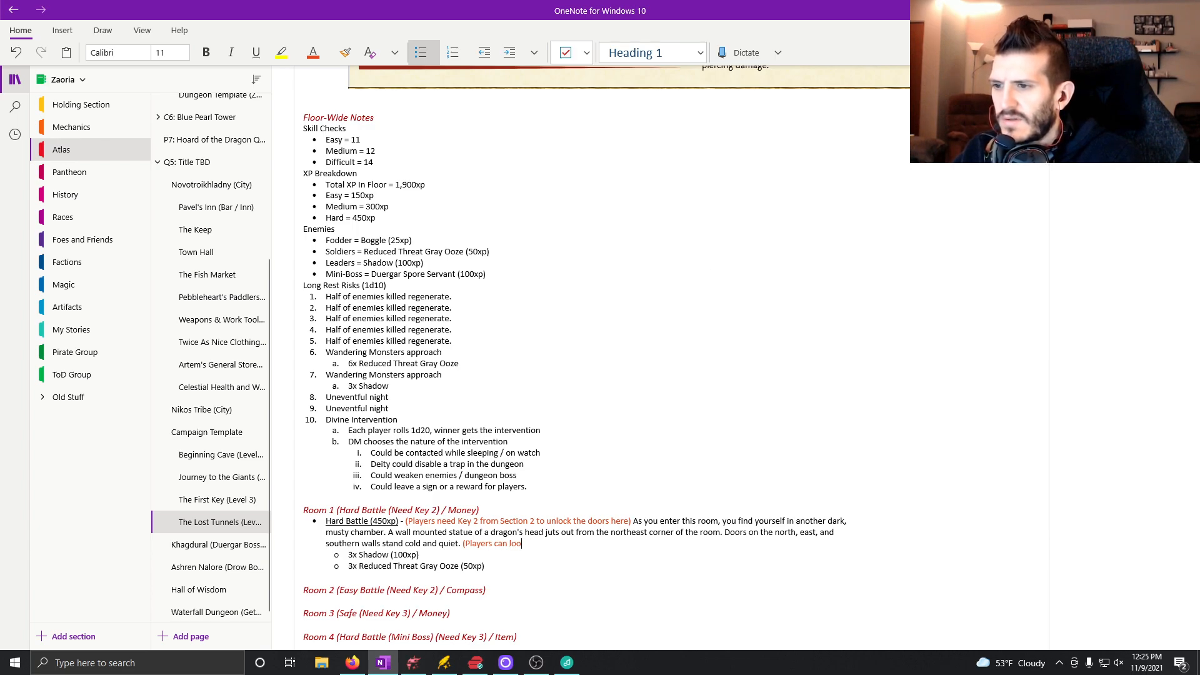
pyautogui.write('k for')
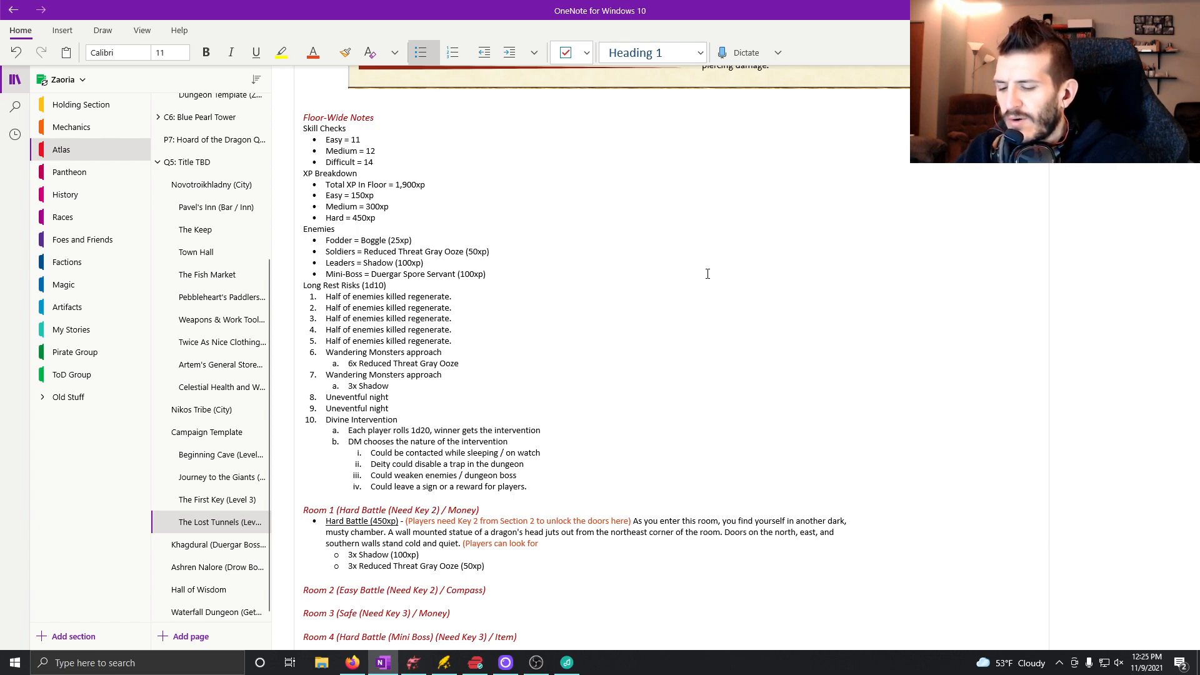
pyautogui.write('things in the')
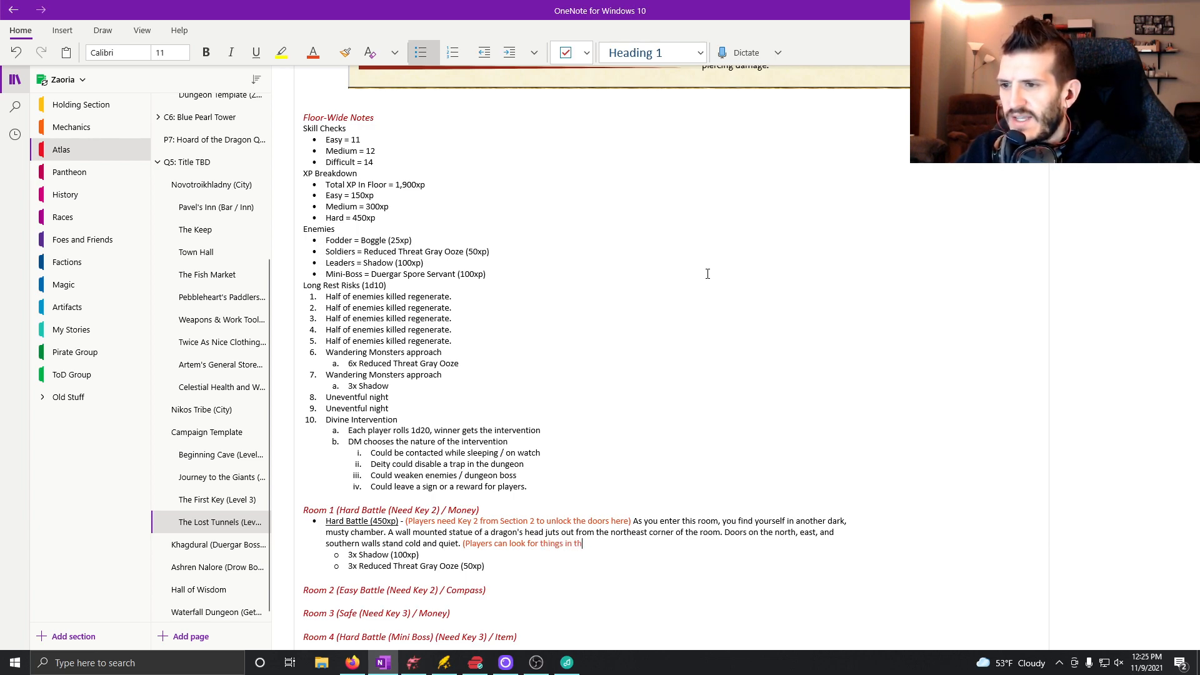
pyautogui.press('BackSpace')
pyautogui.press('BackSpace')
pyautogui.write('is room an')
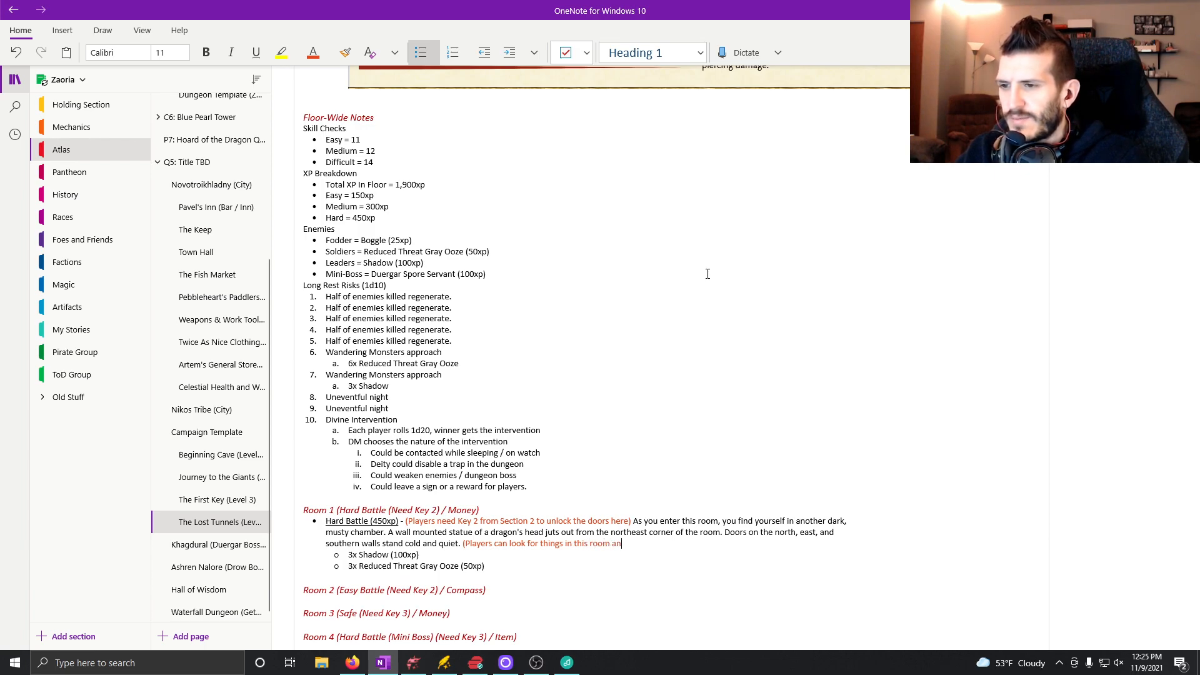
pyautogui.write('d find wit')
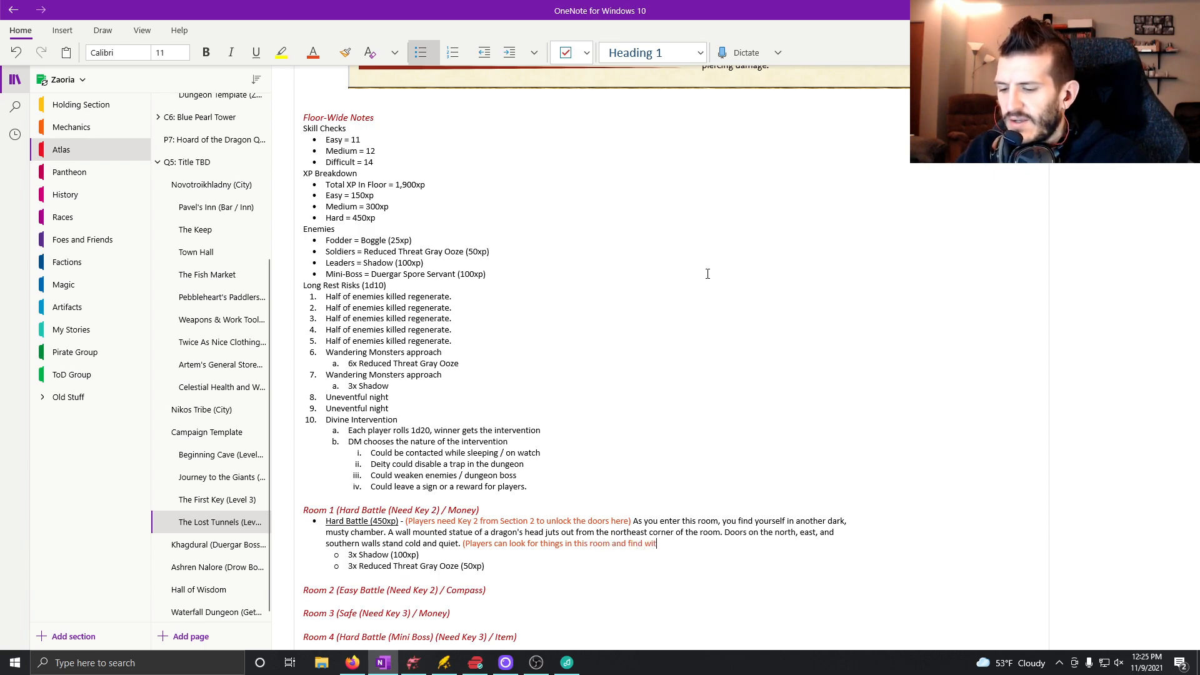
pyautogui.write('h an AC')
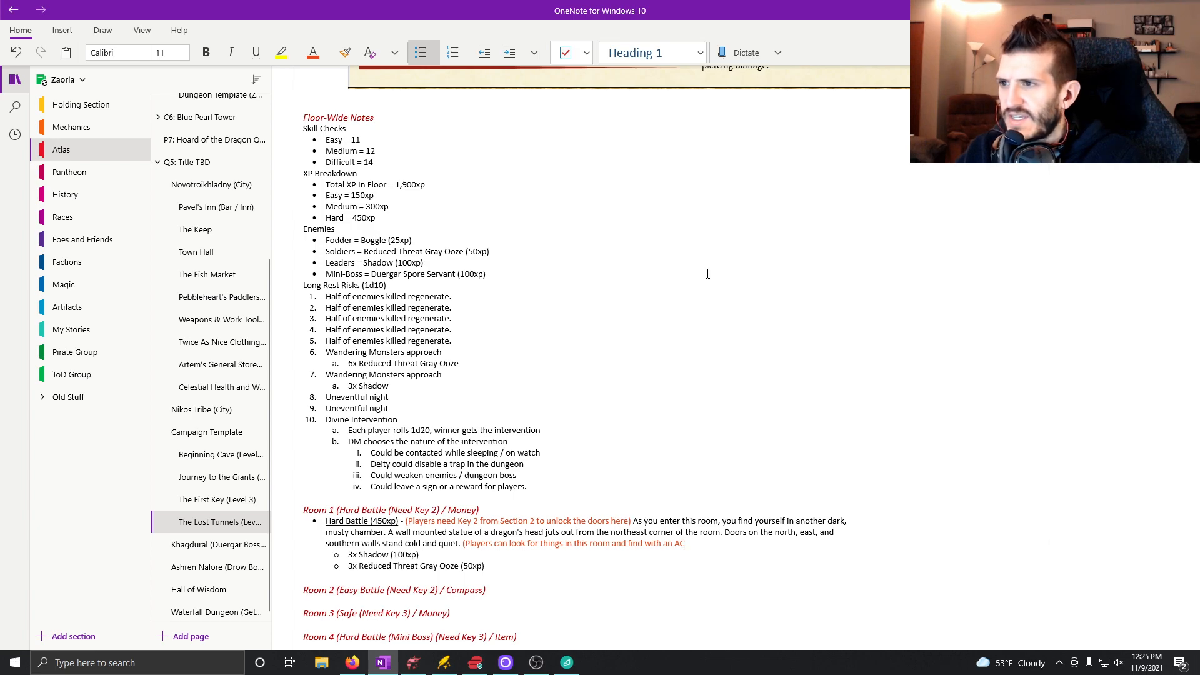
pyautogui.write('12')
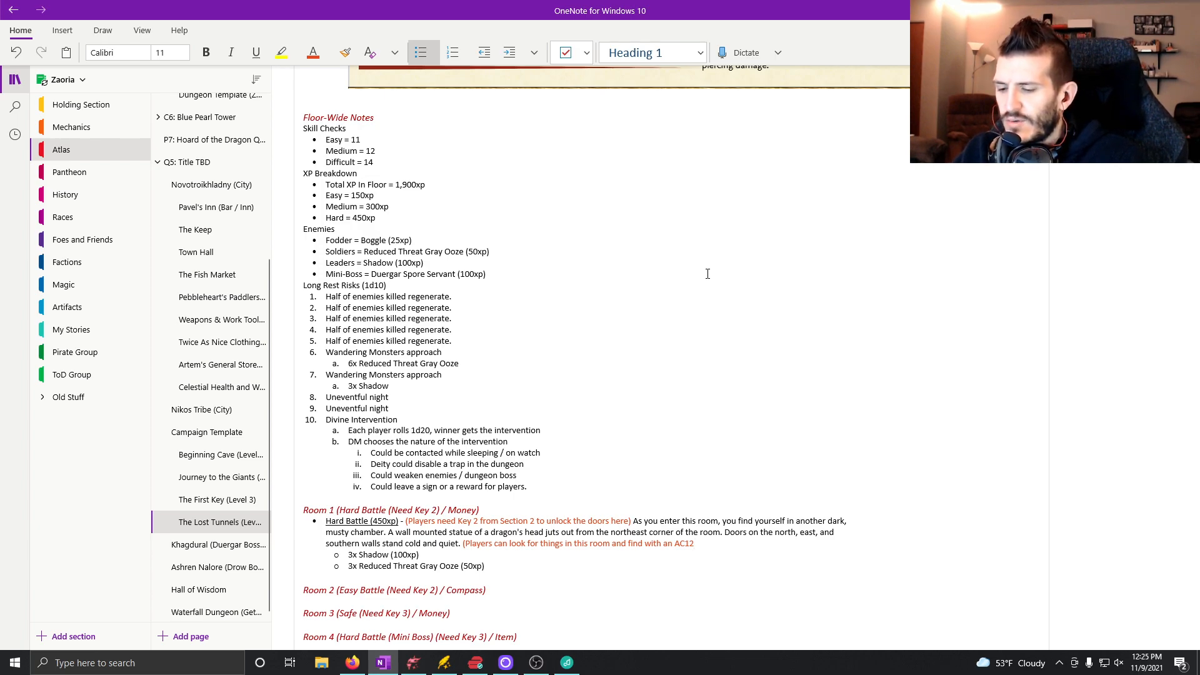
# Complete the orange-red note with "a pouch that was placed in the dragon head statue's mouth.)".
pyautogui.write('and ')
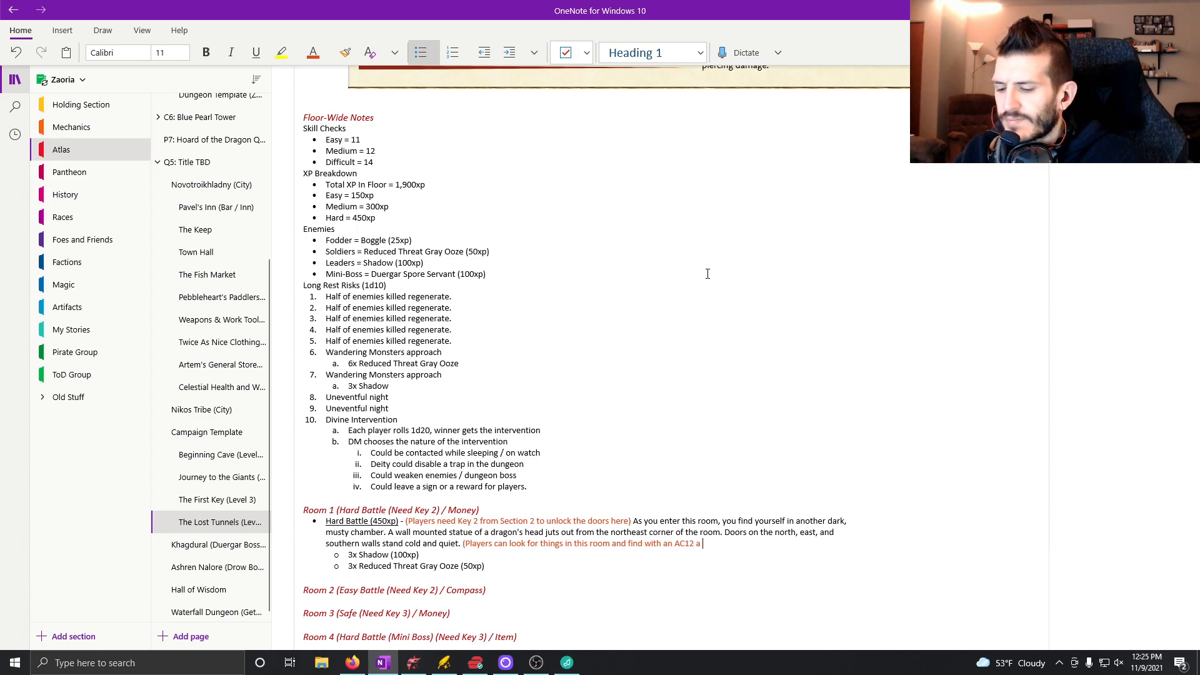
pyautogui.write('s')
pyautogui.press('BackSpace')
pyautogui.write('pou')
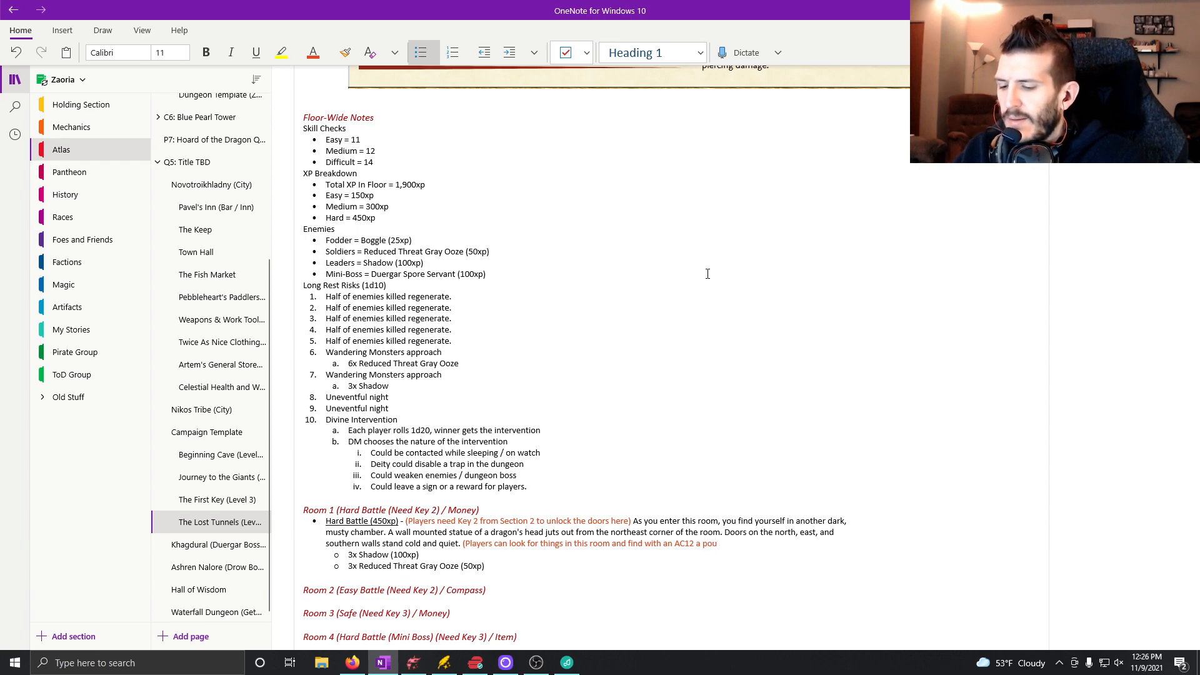
pyautogui.write('ch that was pla')
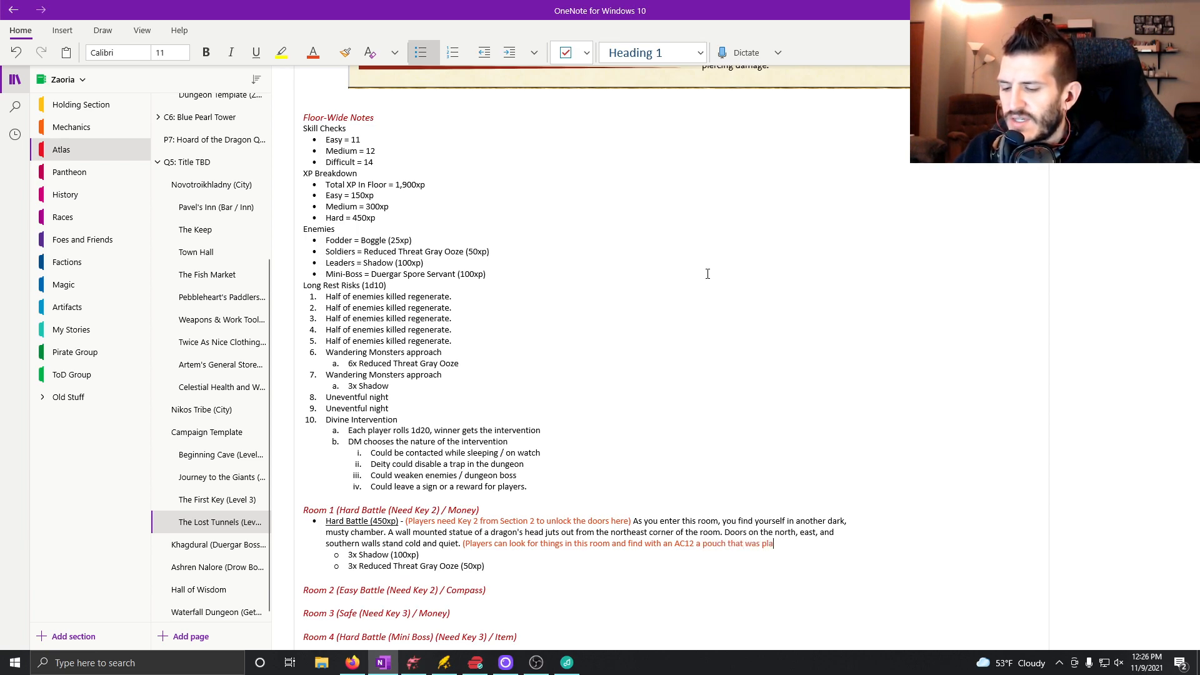
pyautogui.write('ced in the d')
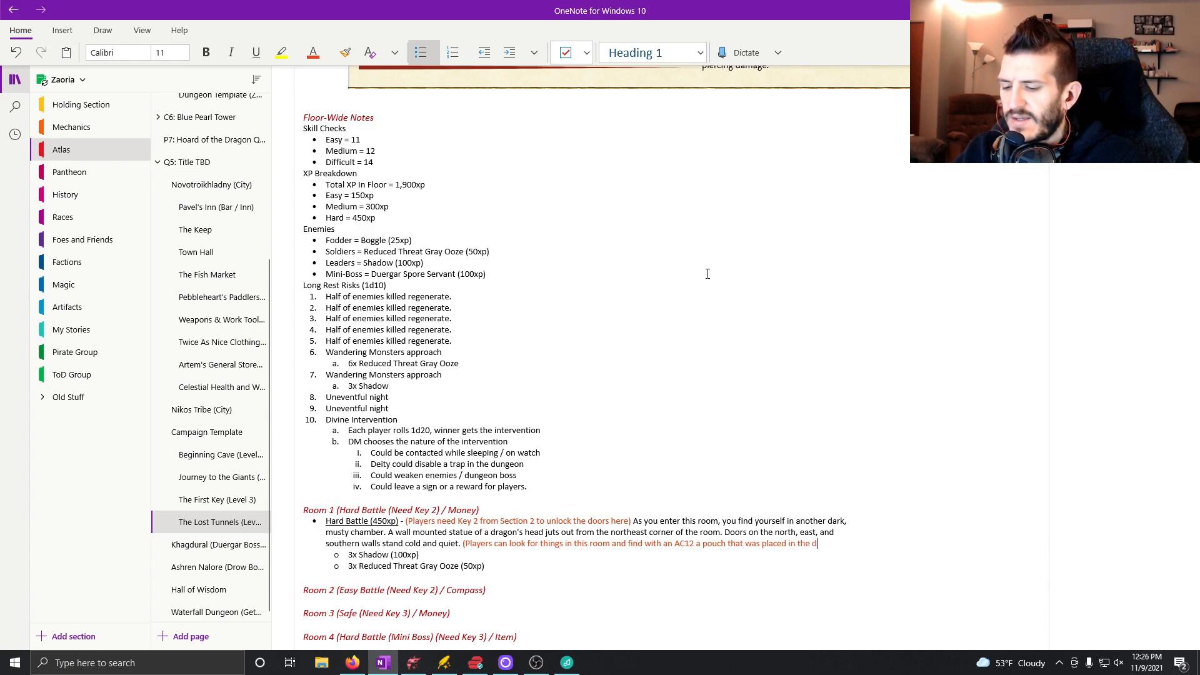
pyautogui.write("ragon head statue's ")
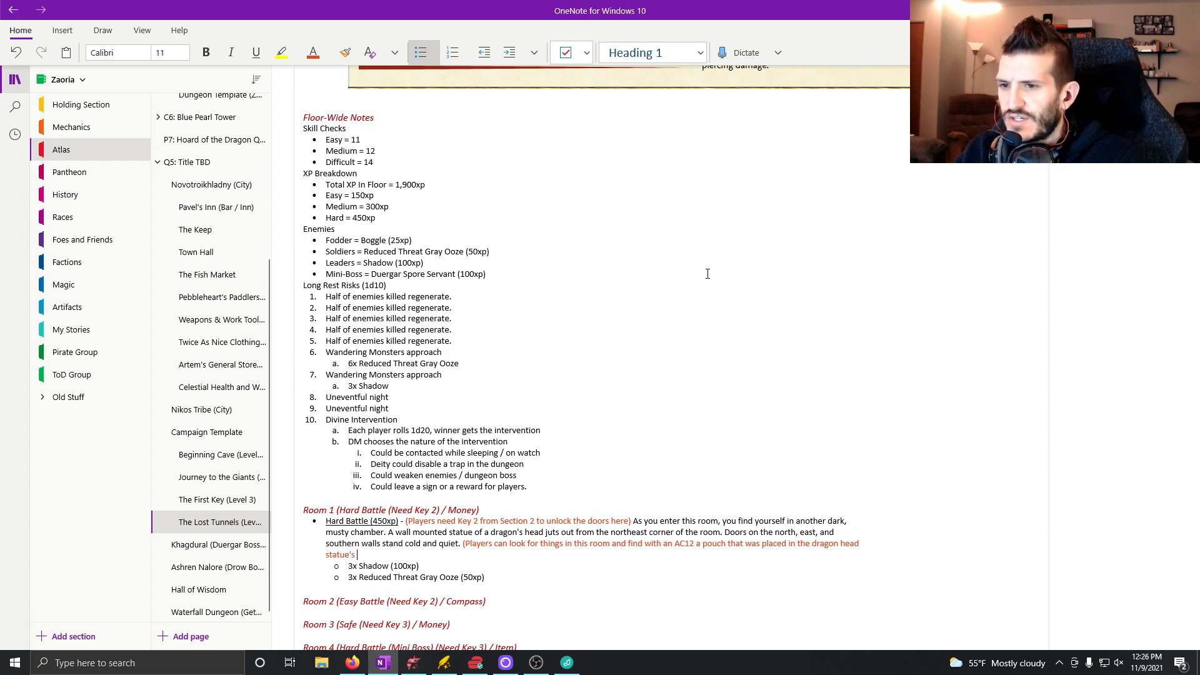
pyautogui.write('mouth.')
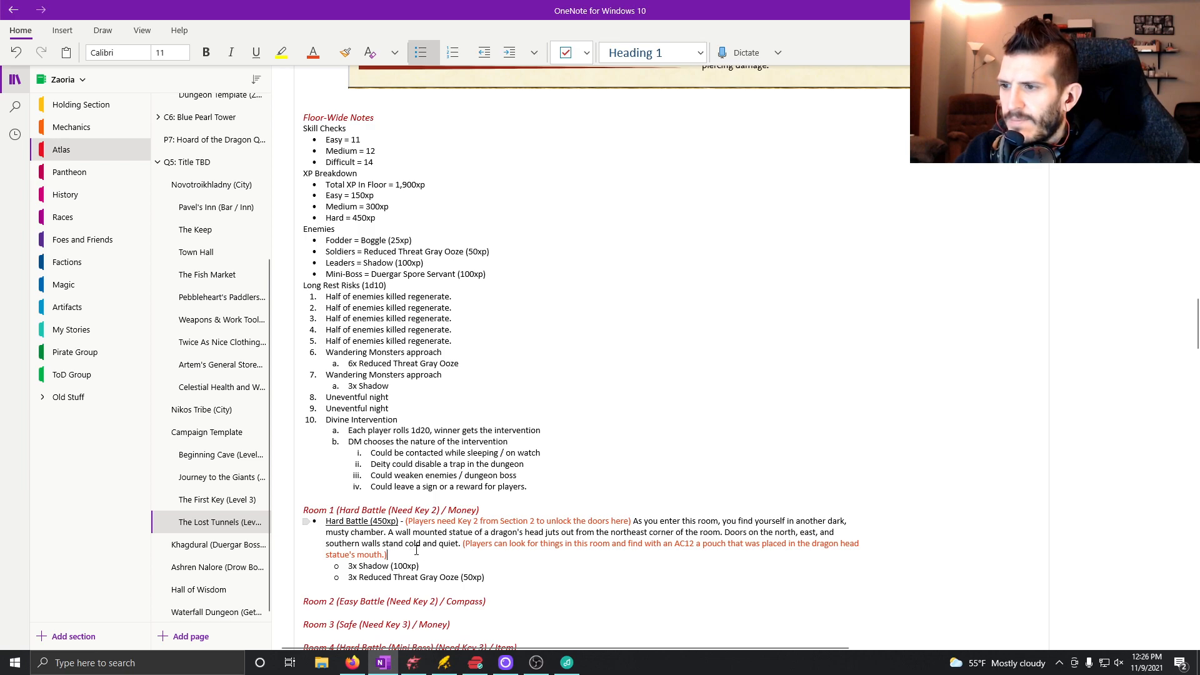
# Remove the orange-red note about the pouch from the end of Room 1's Hard Battle description.
pyautogui.moveTo(410, 554); pyautogui.dragTo(462, 547)
pyautogui.hotkey('ctrl', 'c')
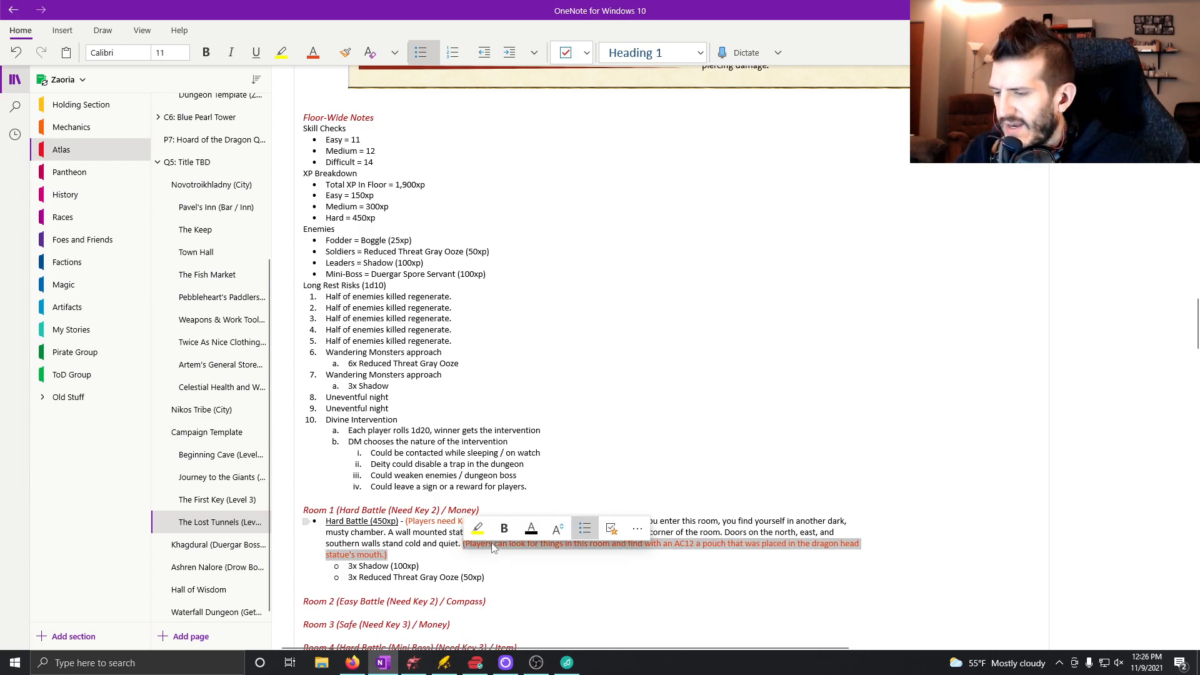
pyautogui.press('Delete')
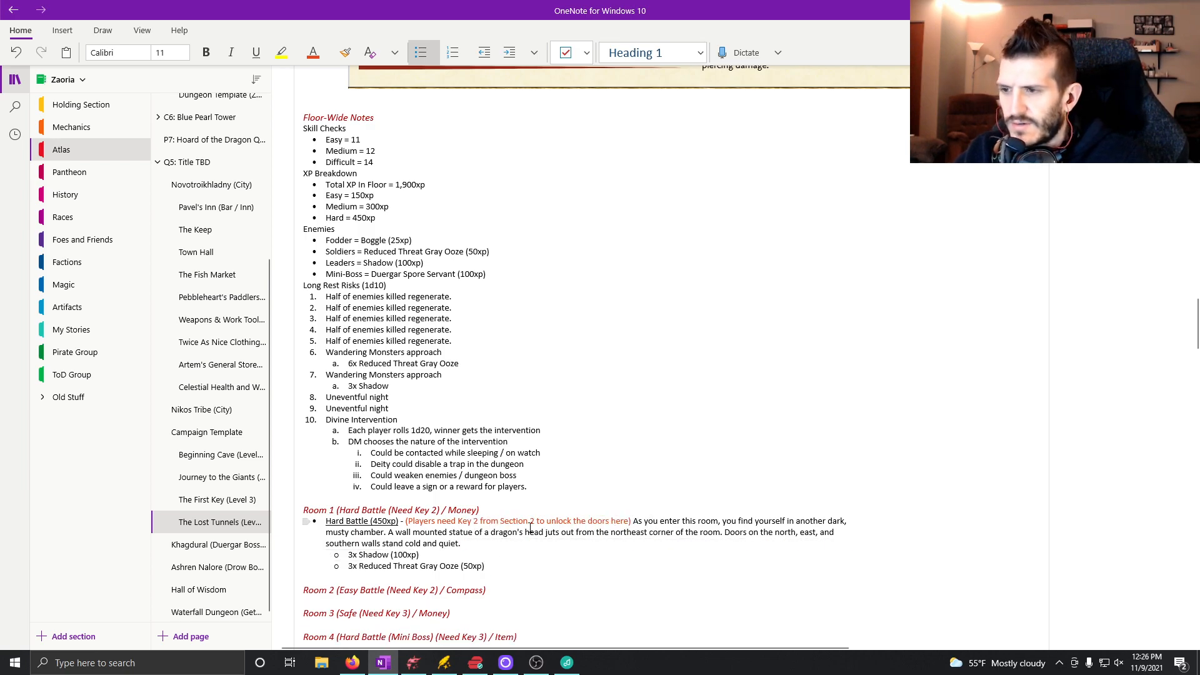
# Add a first-level bullet with the underlined label "Money" below the Reduced Threat Gray Ooze entry in Room 1.
pyautogui.click(525, 561)
pyautogui.press('Return')
pyautogui.hotkey('shift', 'Tab')
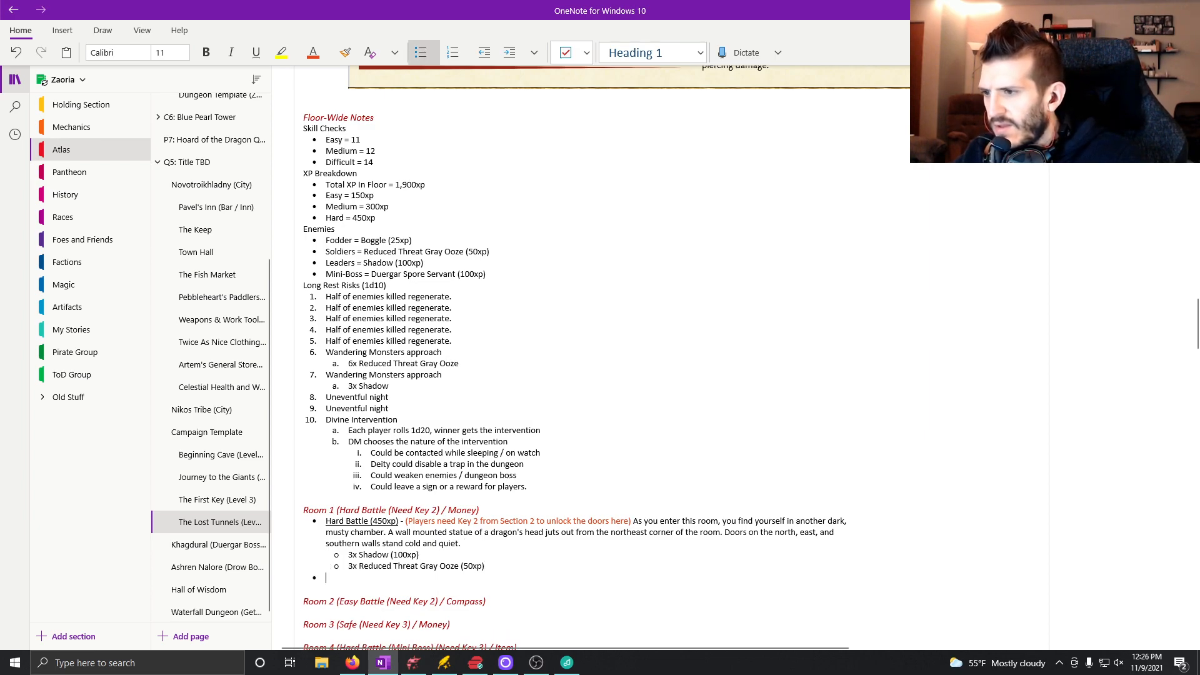
pyautogui.hotkey('ctrl', 'u')
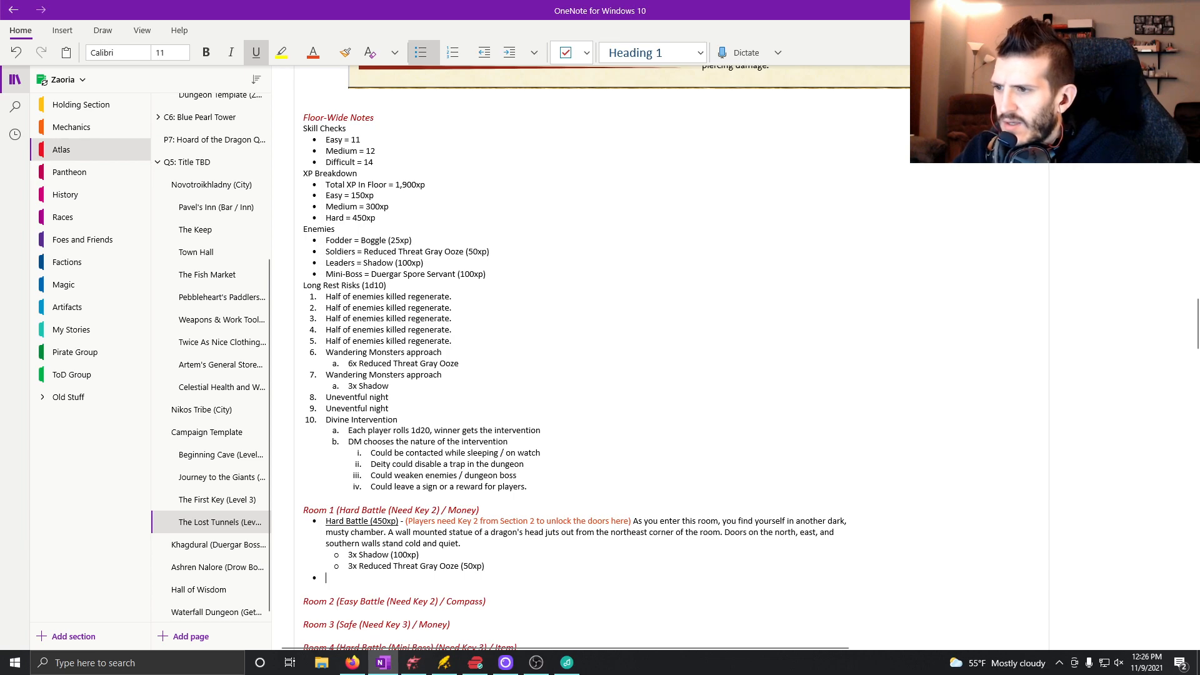
pyautogui.write('Money')
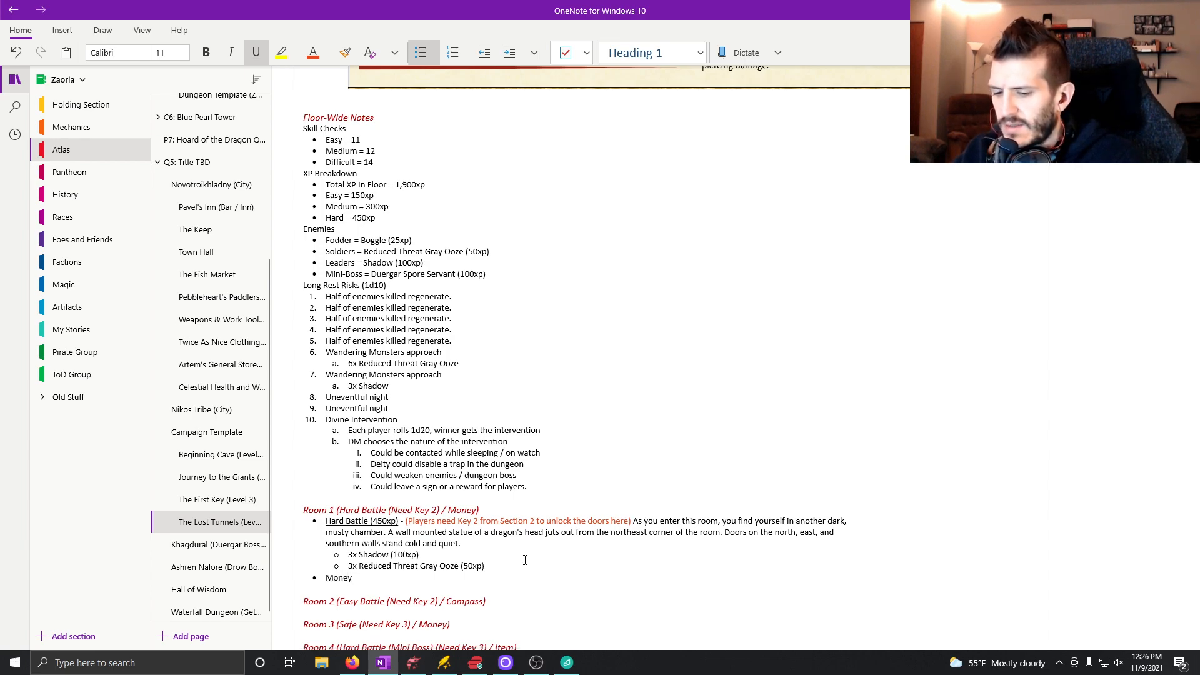
# Follow the Money label with a non-underlined dash and paste the note about the pouch in the dragon head statue's mouth.
pyautogui.hotkey('ctrl', 'u')
pyautogui.write('-')
pyautogui.hotkey('ctrl', 'v')
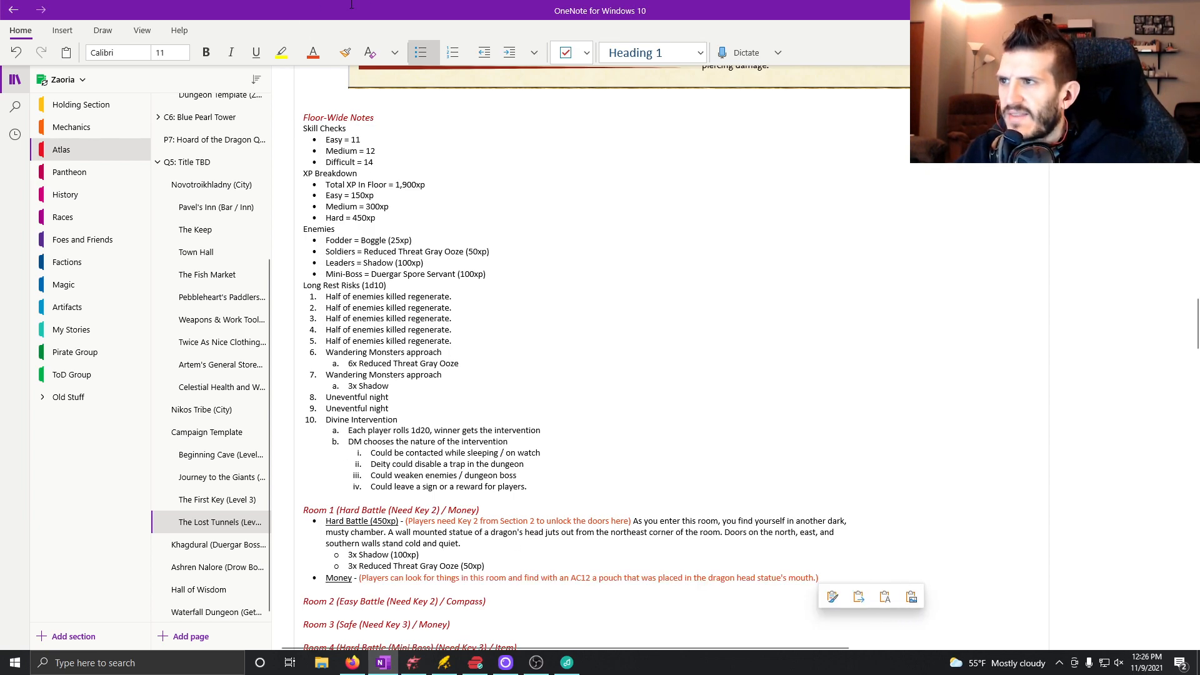
# Begin an orange-red note after "quiet." in Room 1's Hard Battle reading "(When players enter, check passive perceptions. Those".
pyautogui.click(543, 542)
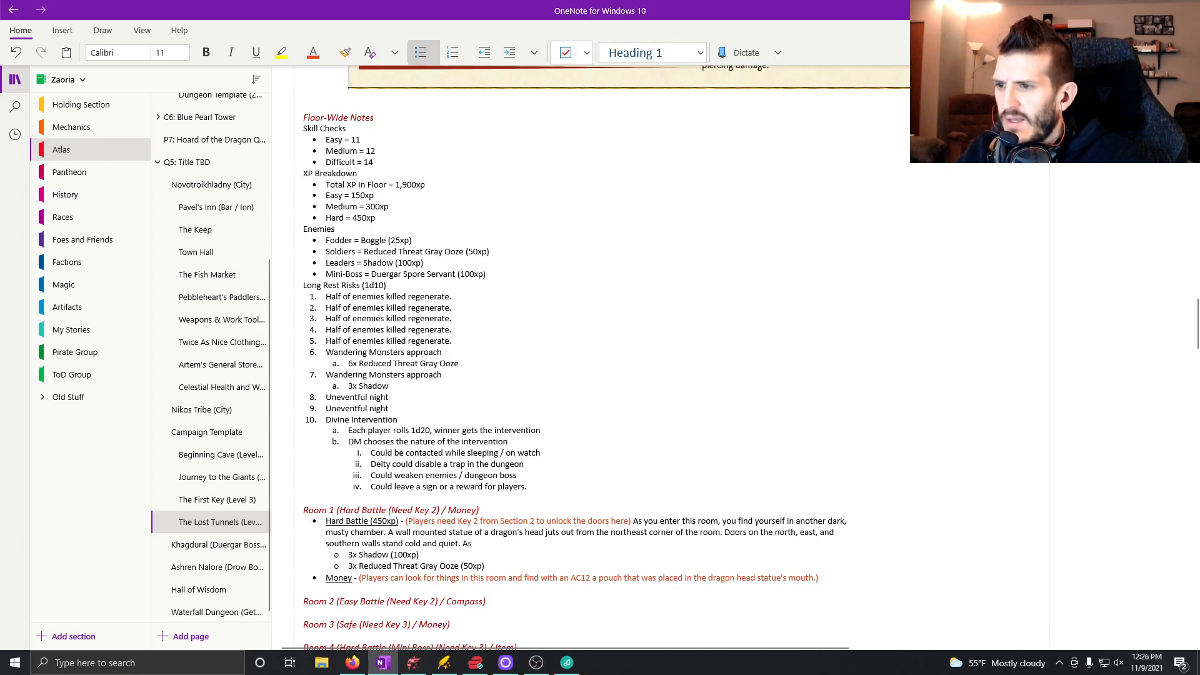
pyautogui.write('(')
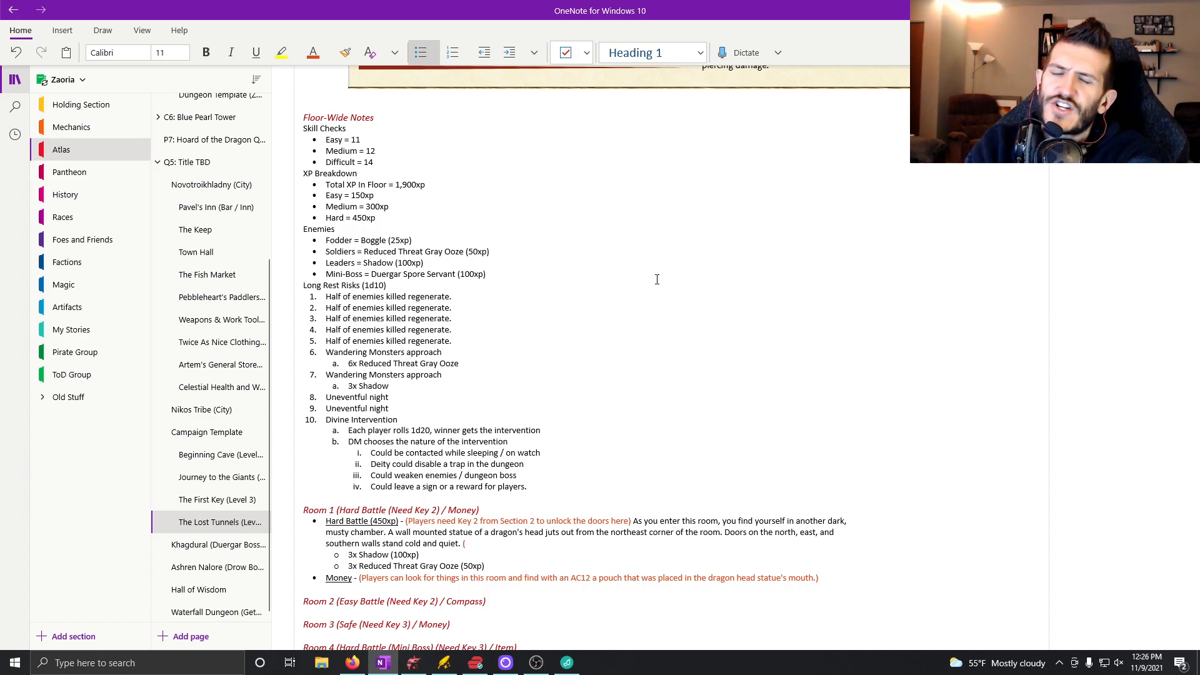
pyautogui.write('When play6ers')
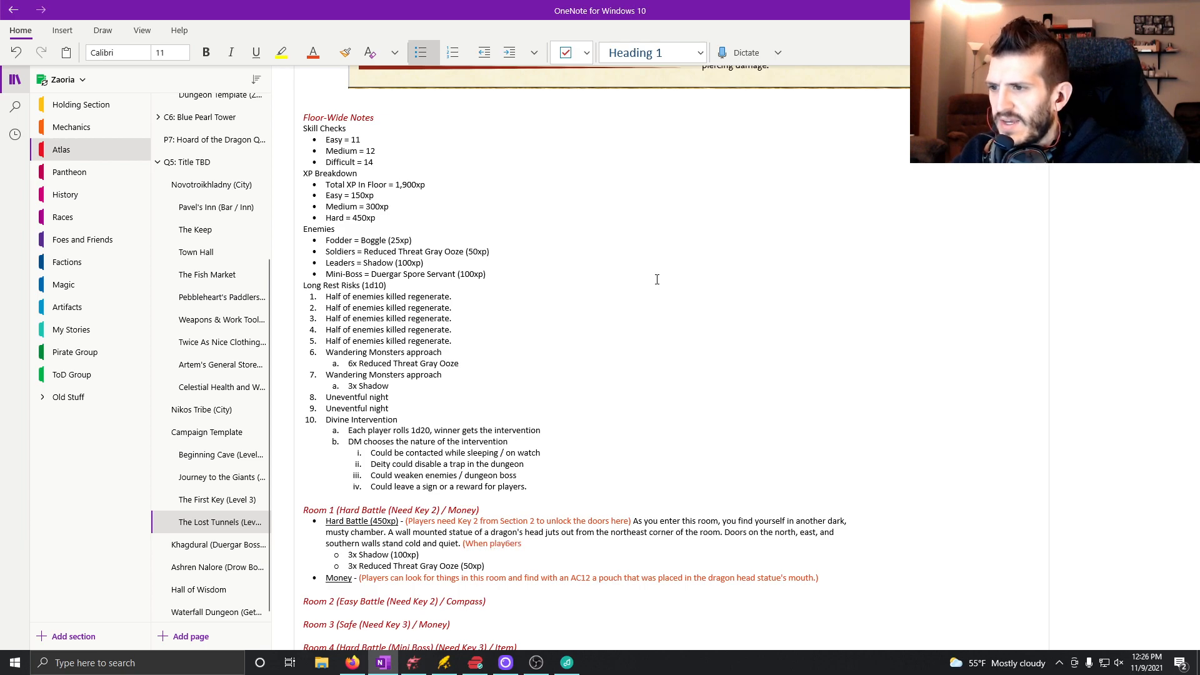
pyautogui.press('BackSpace')
pyautogui.press('BackSpace')
pyautogui.press('BackSpace')
pyautogui.press('BackSpace')
pyautogui.write('ers a')
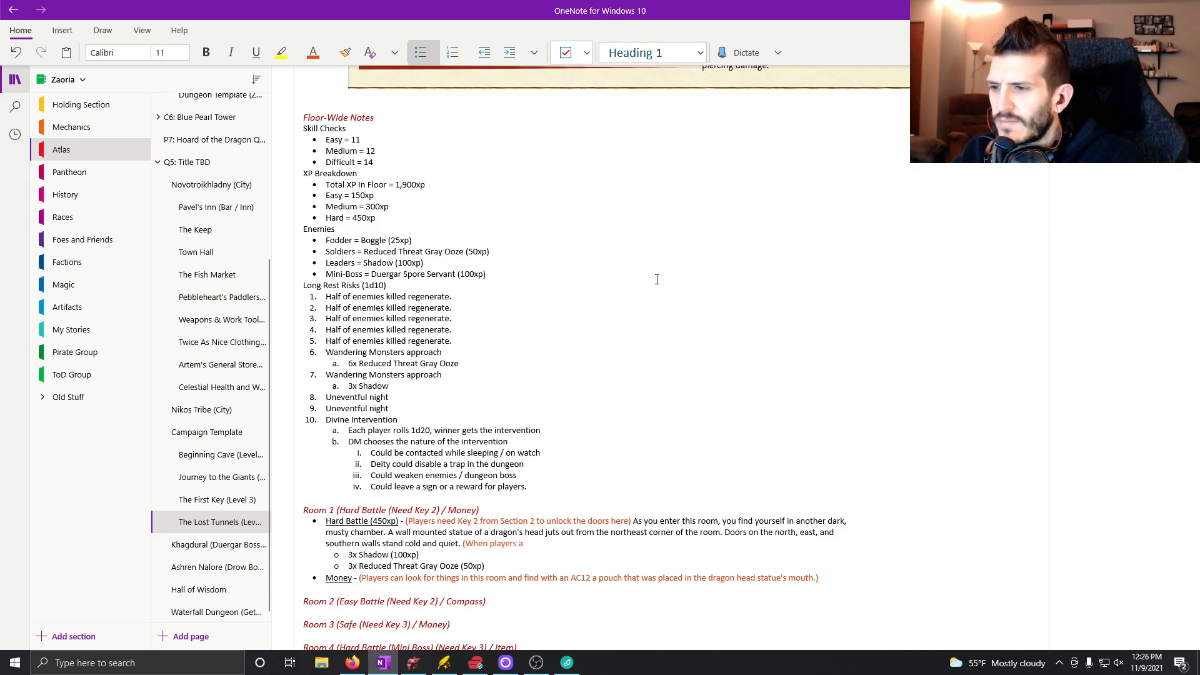
pyautogui.write('r')
pyautogui.press('BackSpace')
pyautogui.press('BackSpace')
pyautogui.write('enter,')
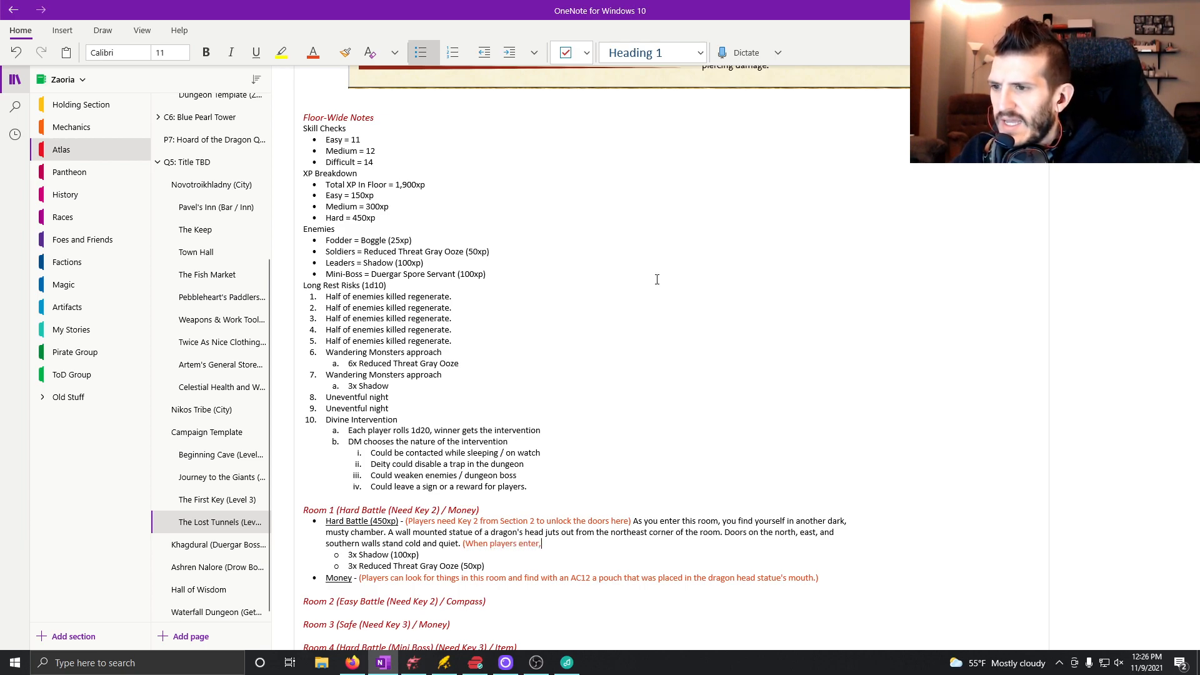
pyautogui.write(' check pa')
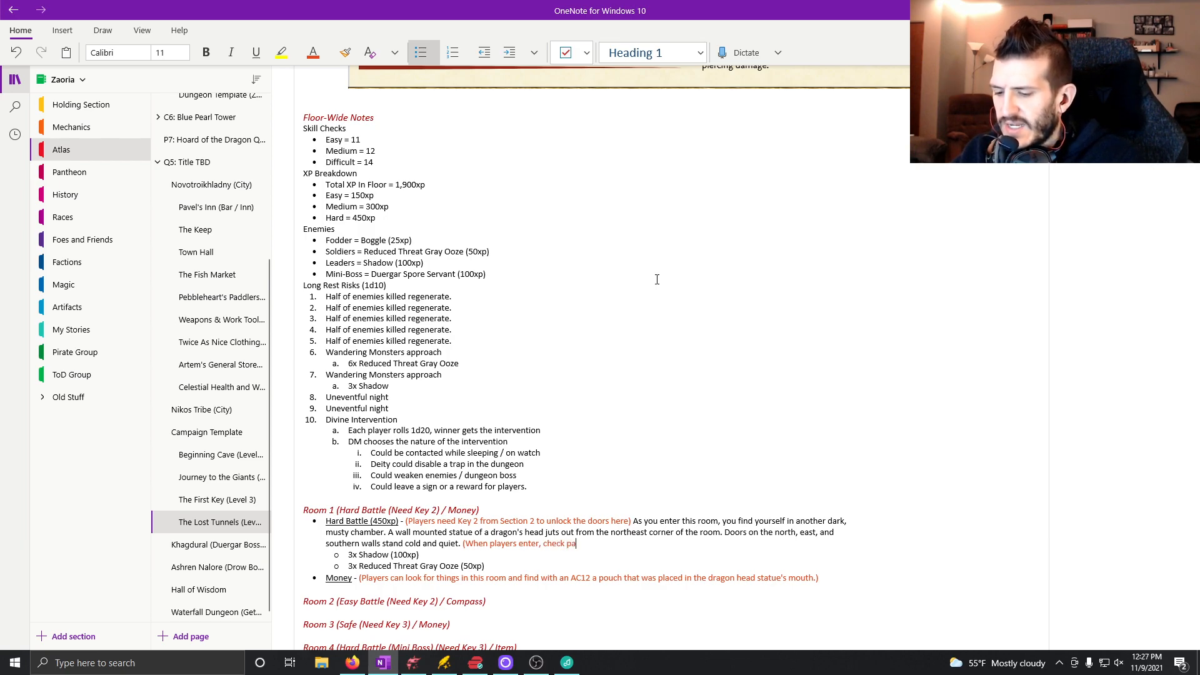
pyautogui.write('ssive perceptions.')
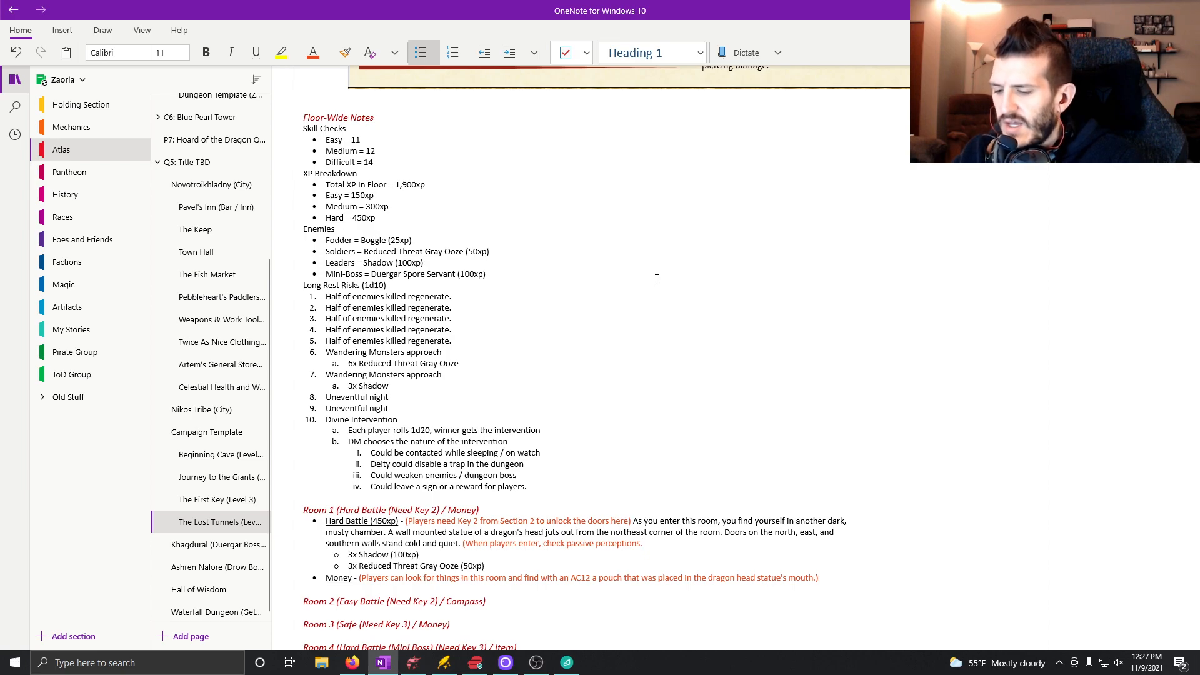
pyautogui.write(' Those with')
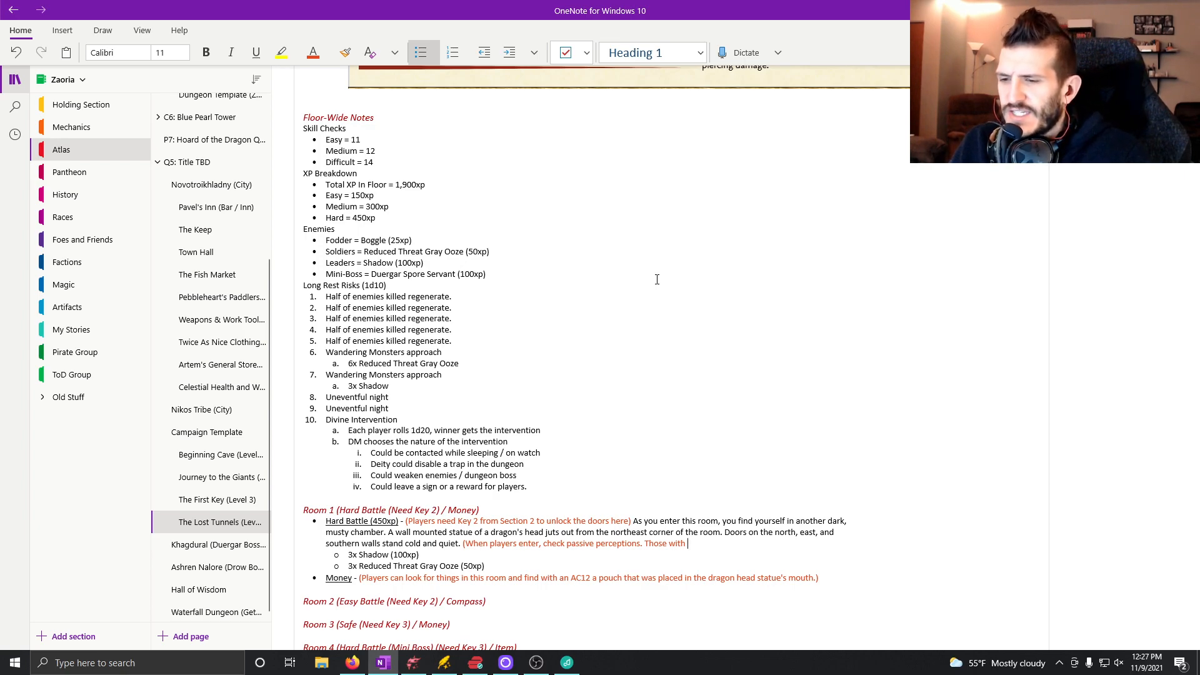
# Continue the passive perception note with "with 14 or higher will notice a couple of extra shadows against the far wall.".
pyautogui.write('1')
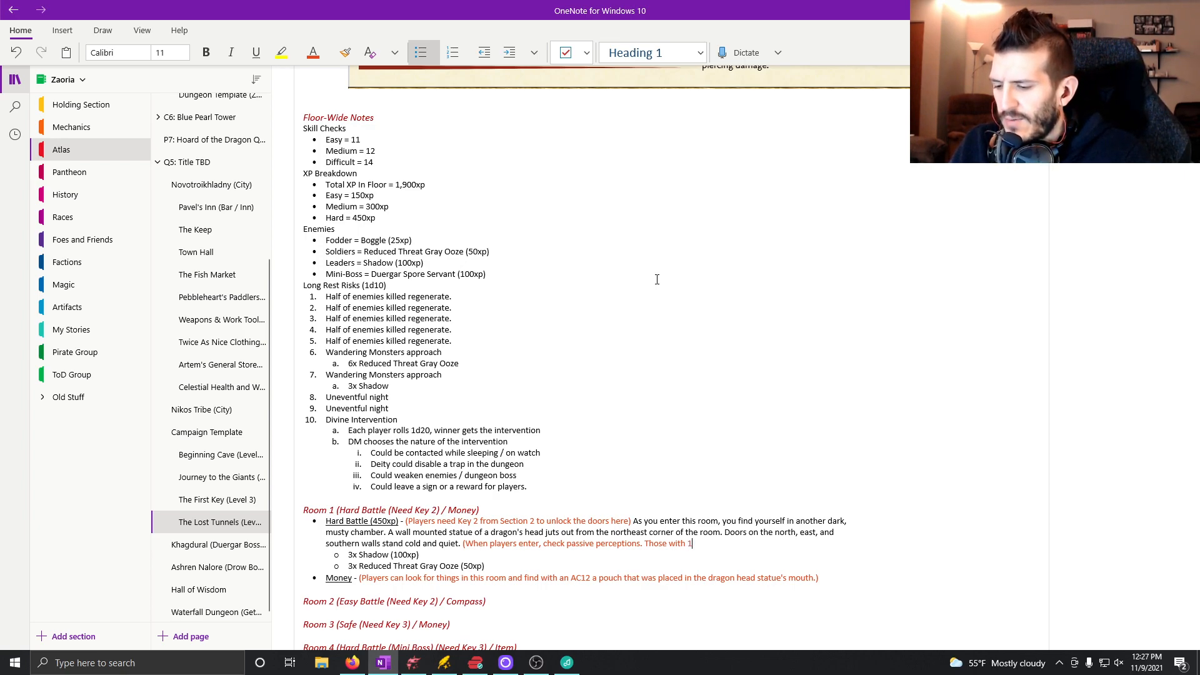
pyautogui.write('4 or high')
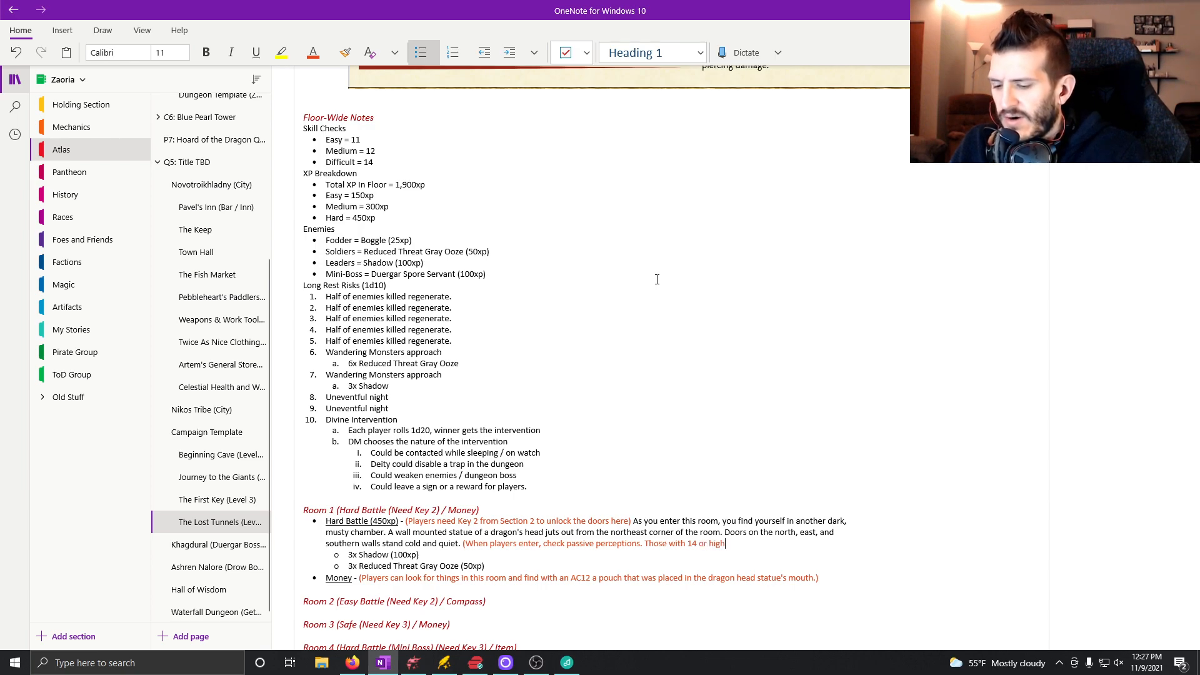
pyautogui.write('er will notice ')
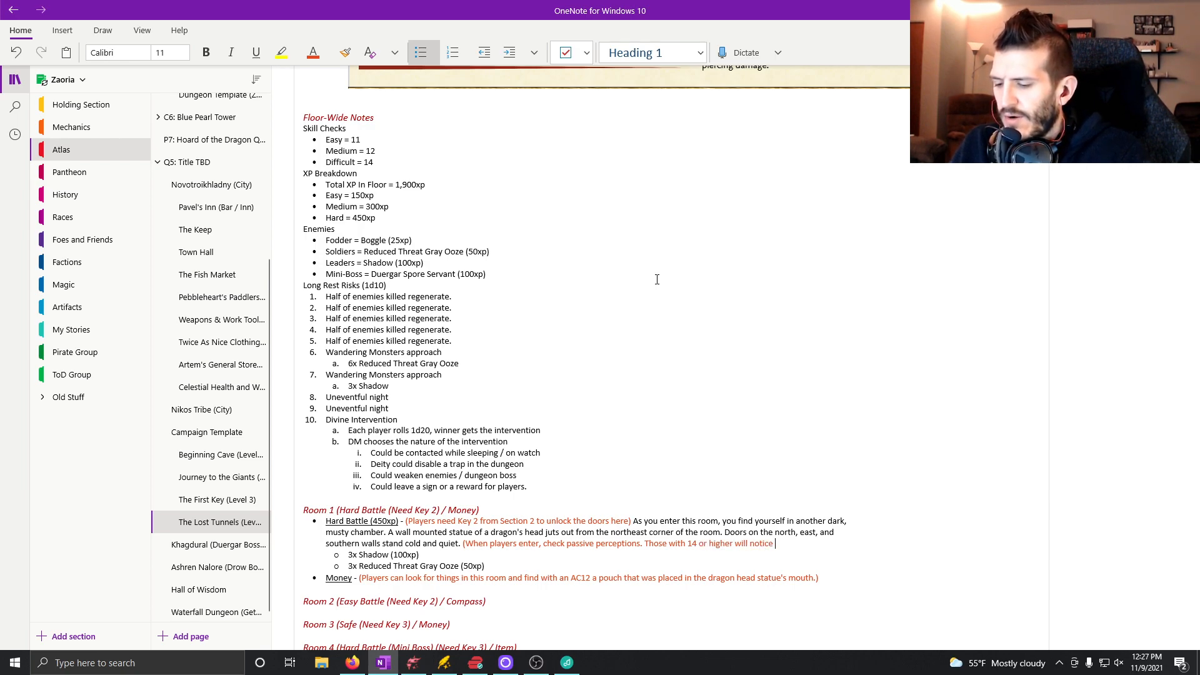
pyautogui.write('a cou')
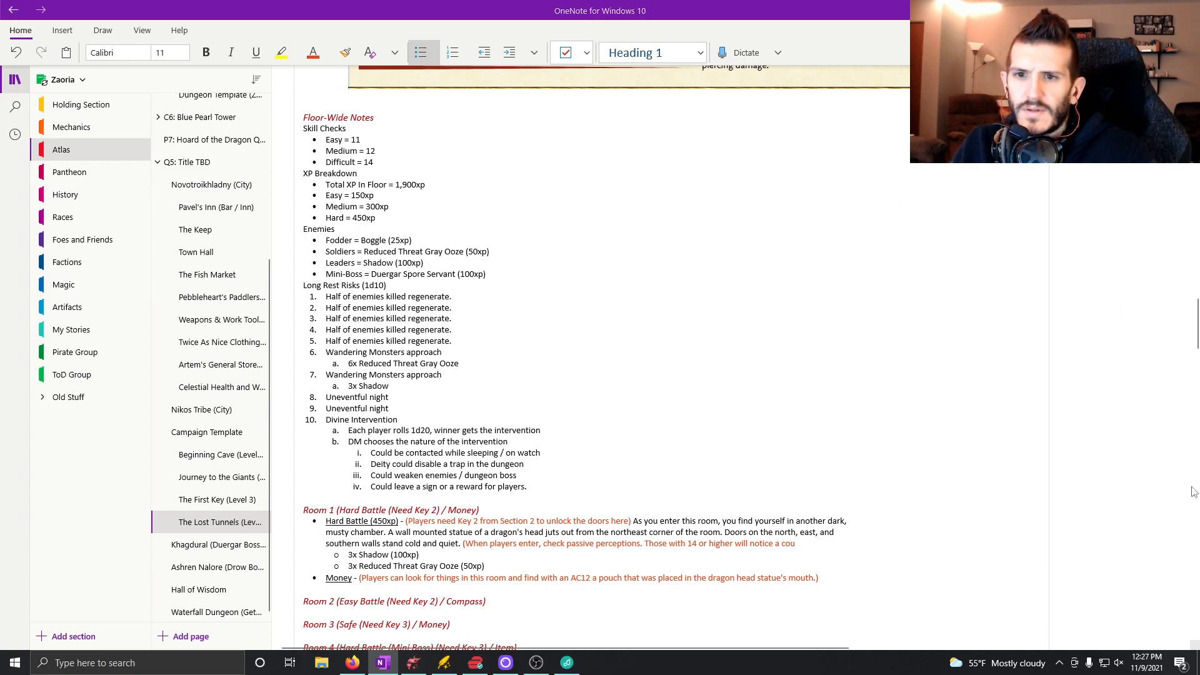
pyautogui.write('ple of extra')
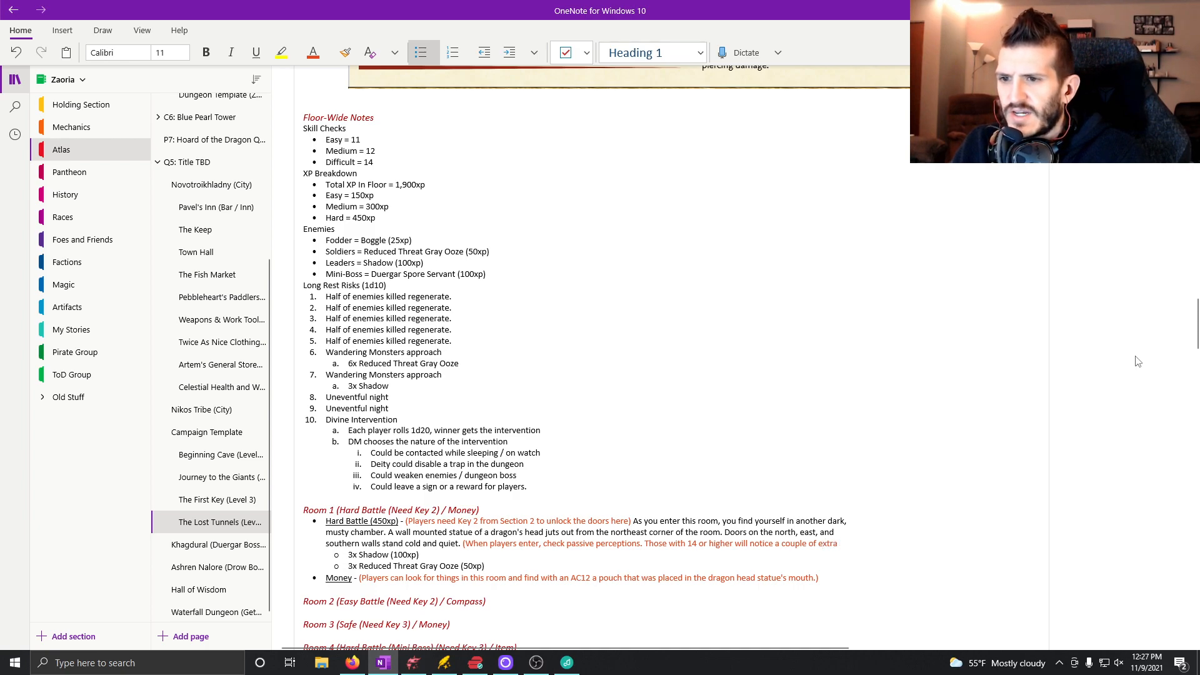
pyautogui.write(' shado')
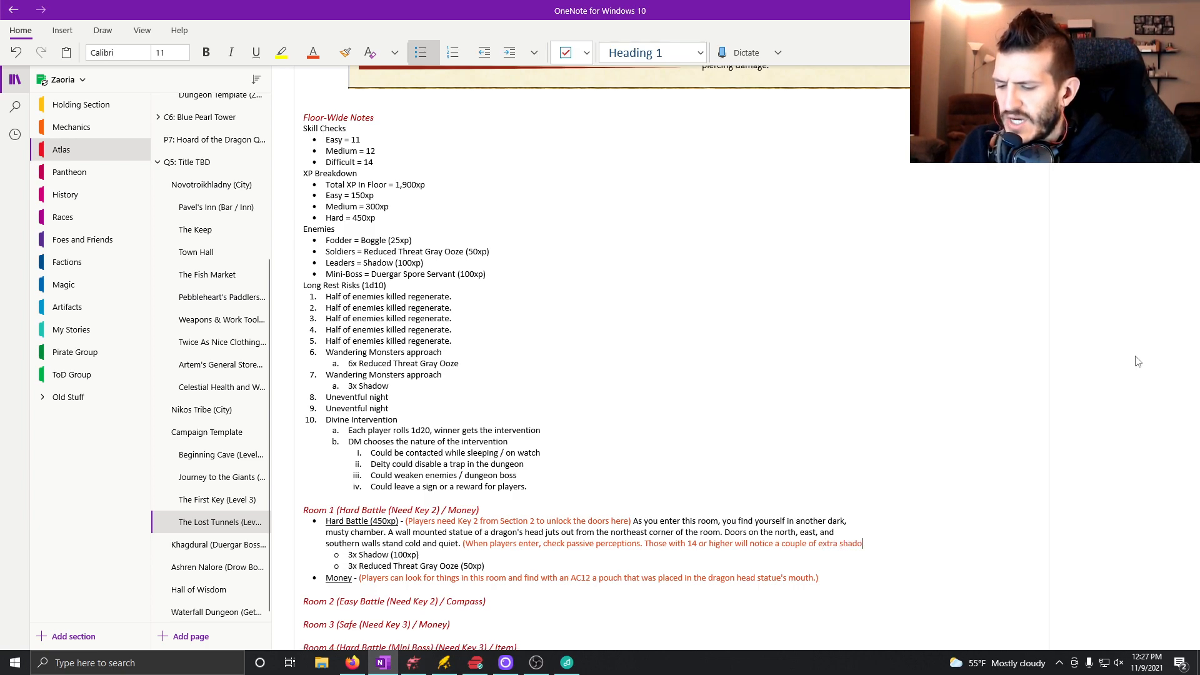
pyautogui.write('ws against the ')
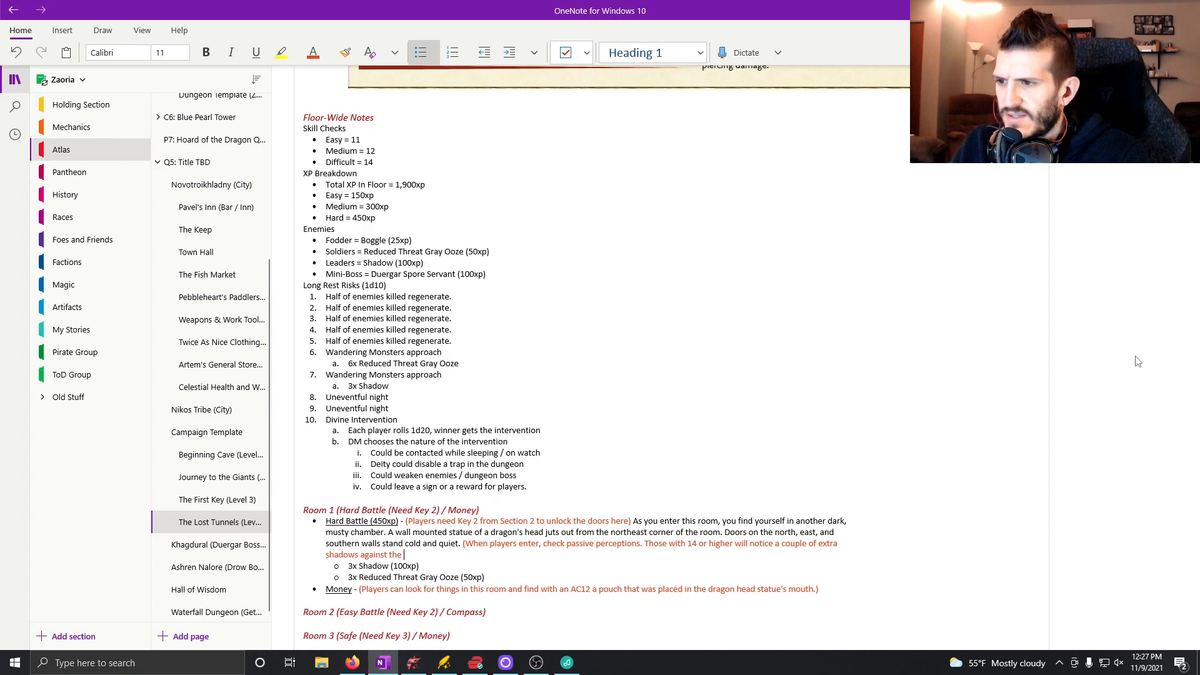
pyautogui.write('far wall.')
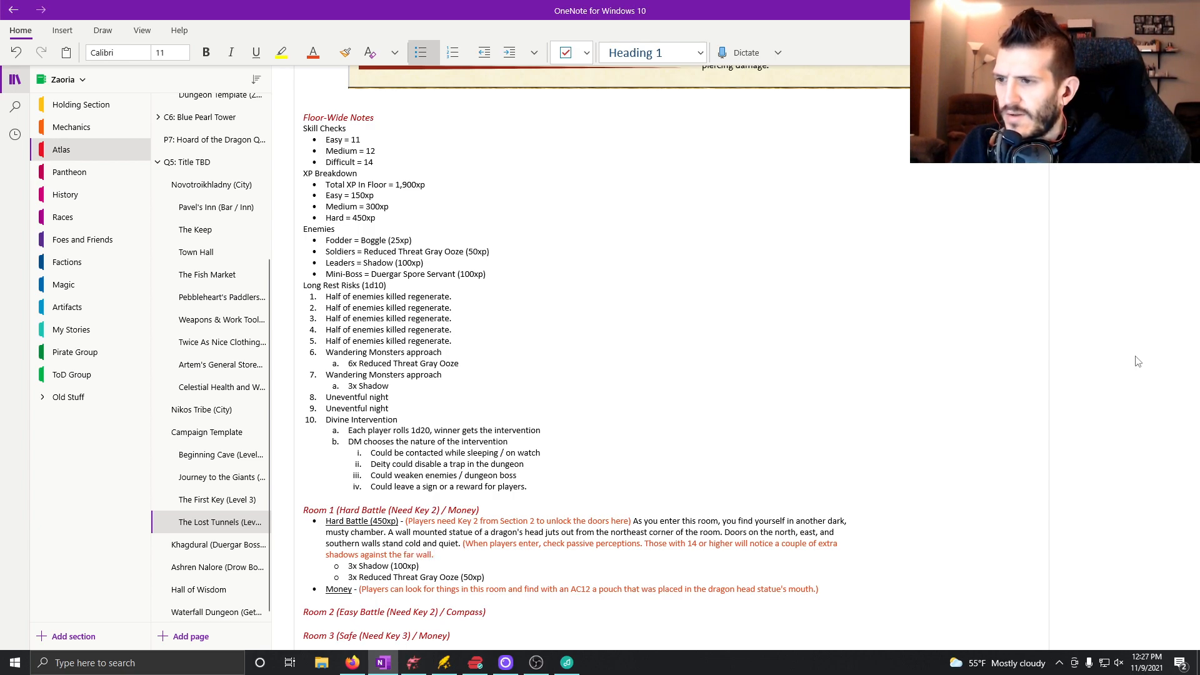
pyautogui.write(' If')
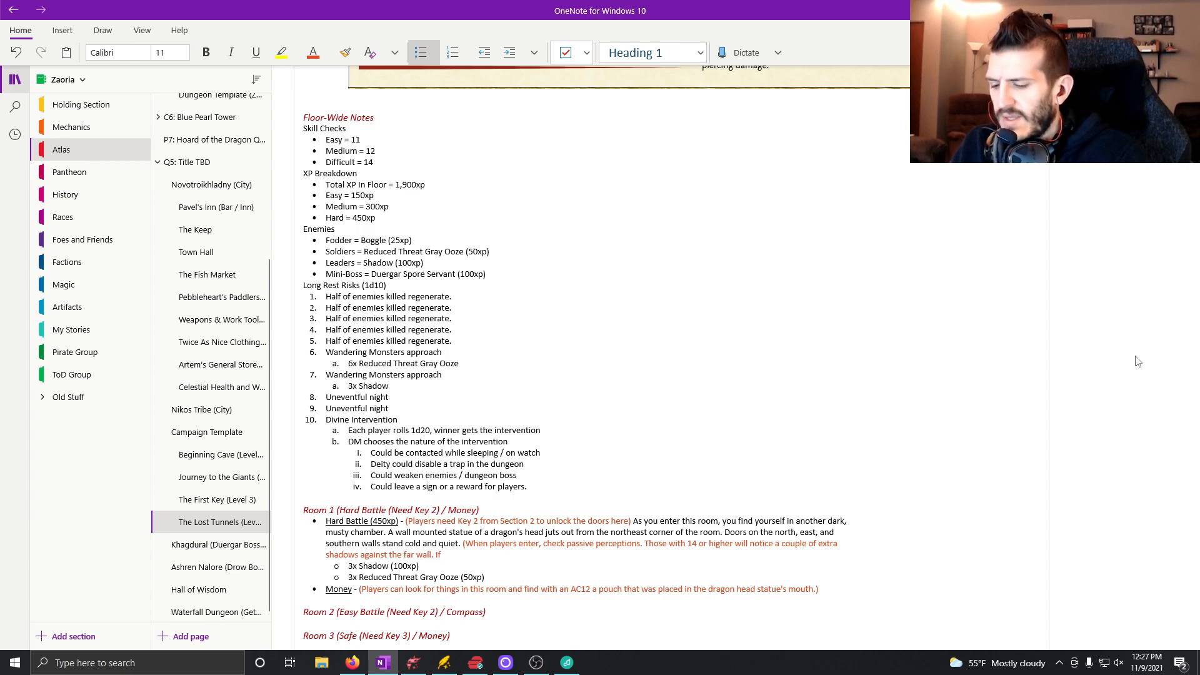
pyautogui.write(' none notice, the')
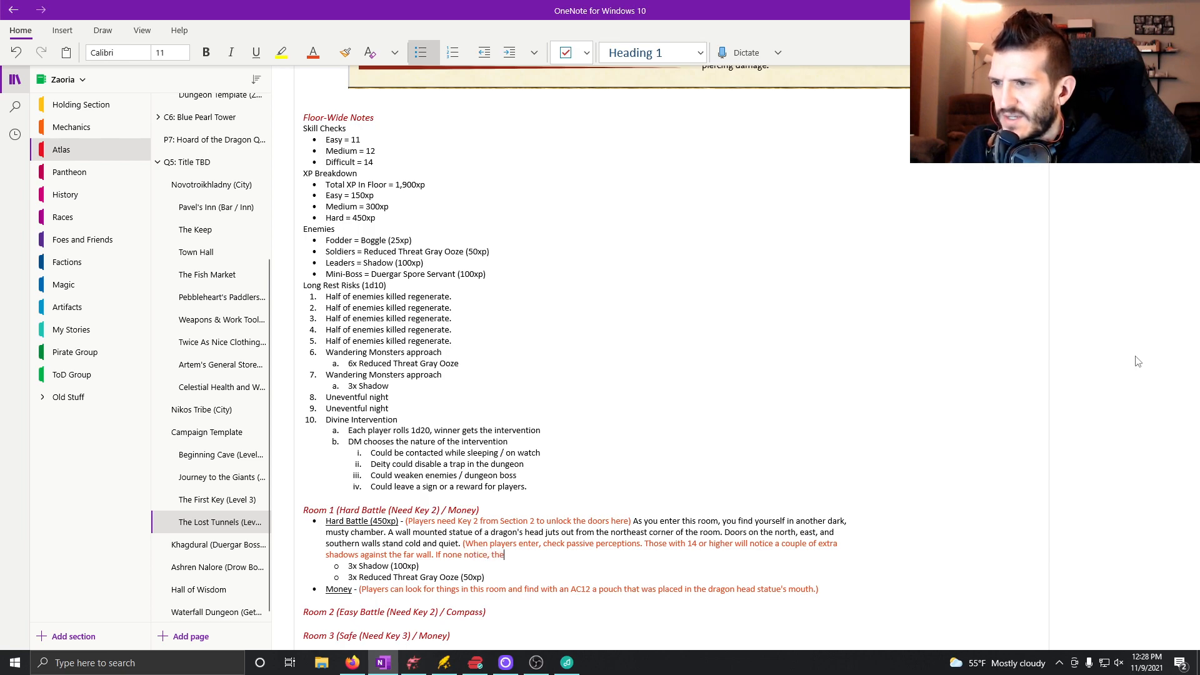
pyautogui.write(' shadows')
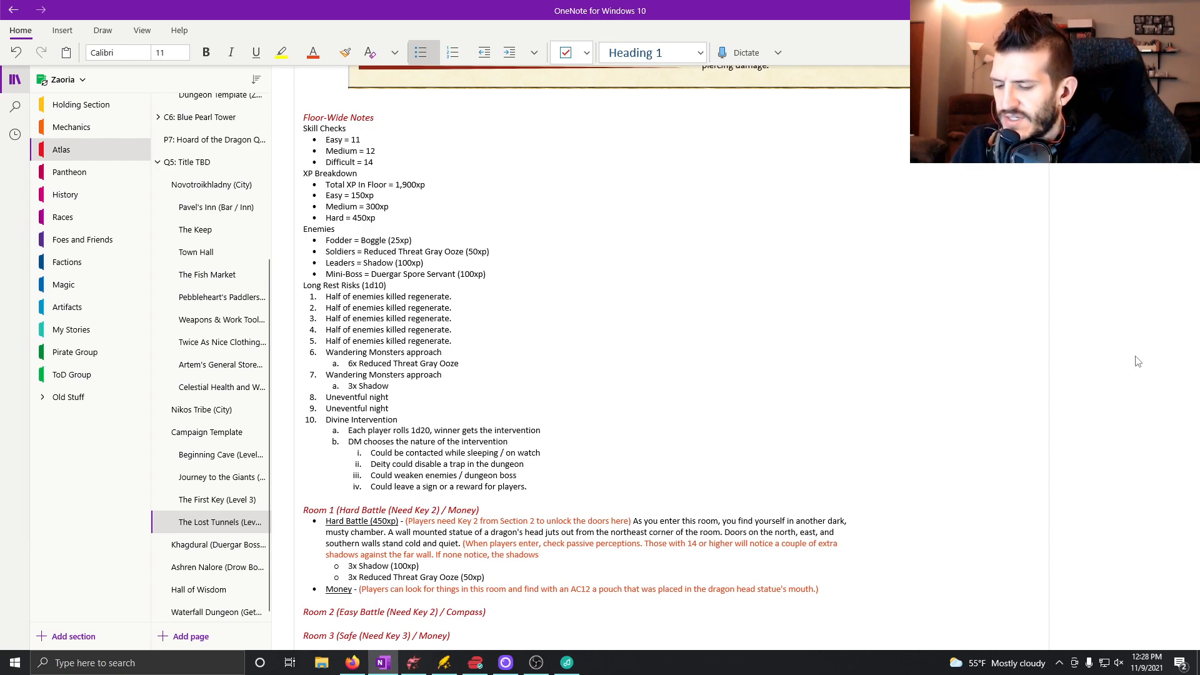
pyautogui.write(' get a surprise')
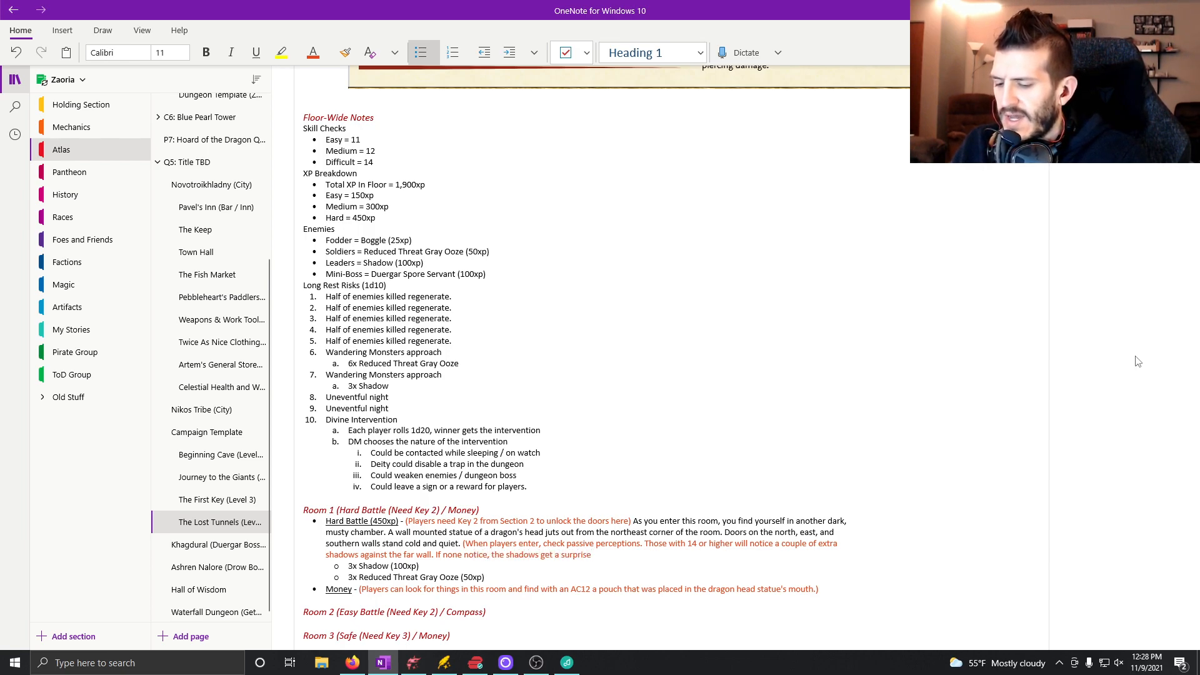
pyautogui.write(' round to start ')
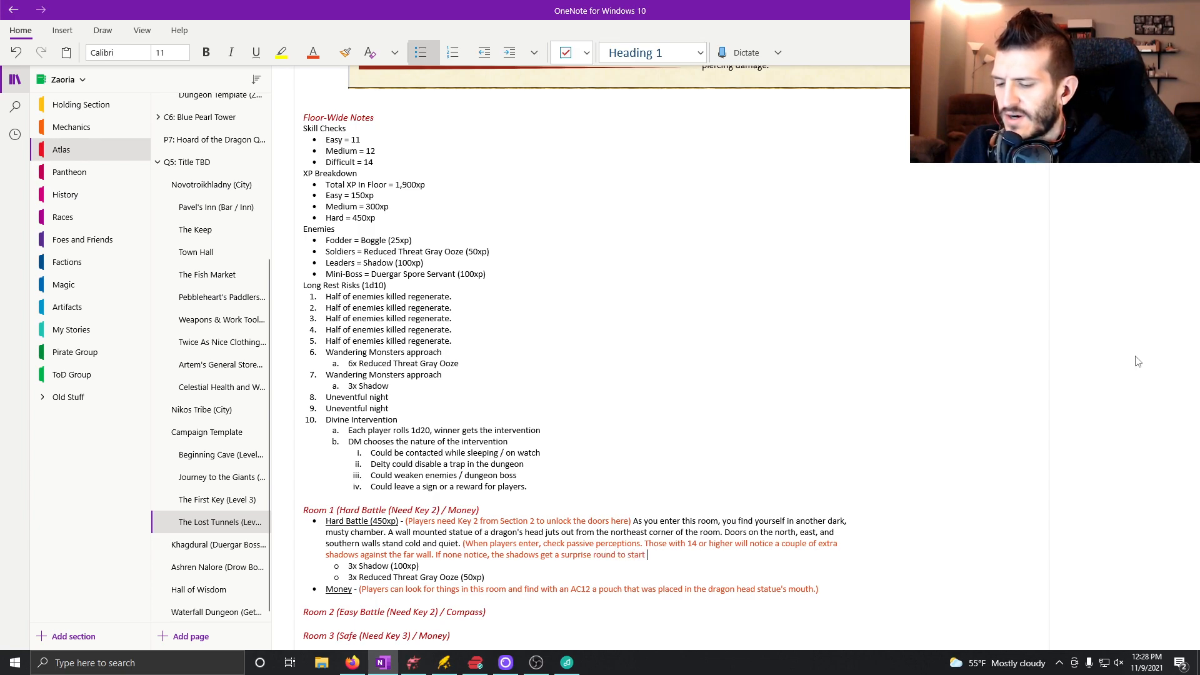
pyautogui.write('combat. If')
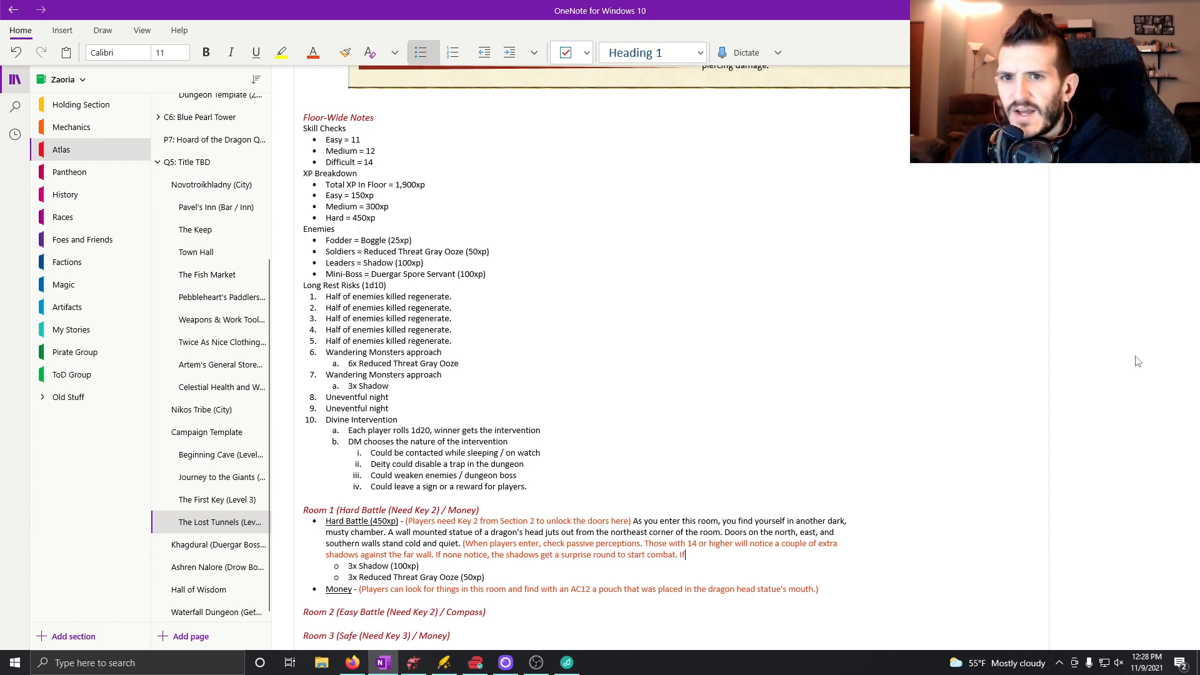
pyautogui.write(' anyone no')
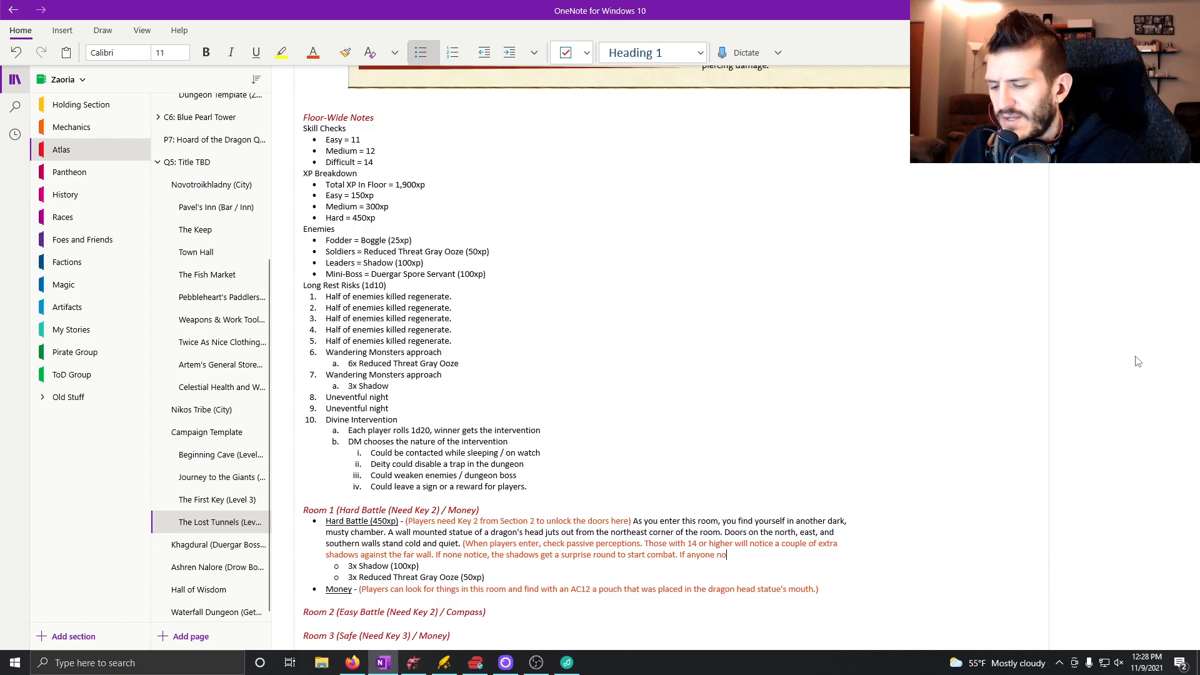
pyautogui.write('tices, have the oo')
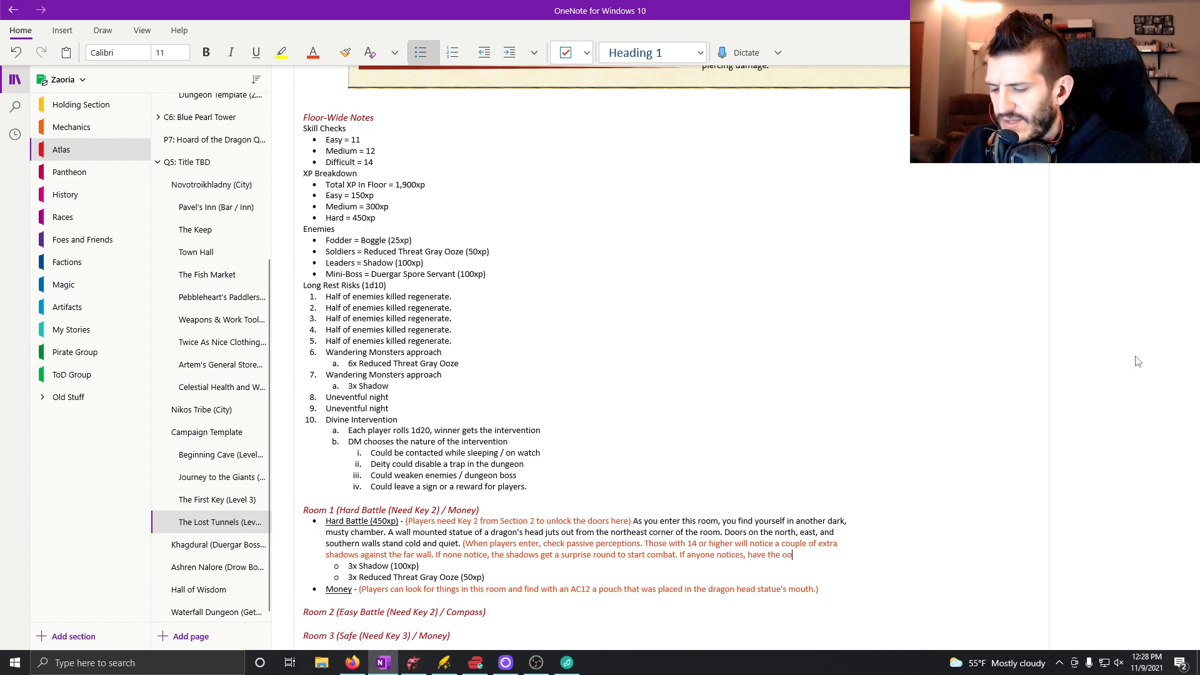
pyautogui.write('zes drop')
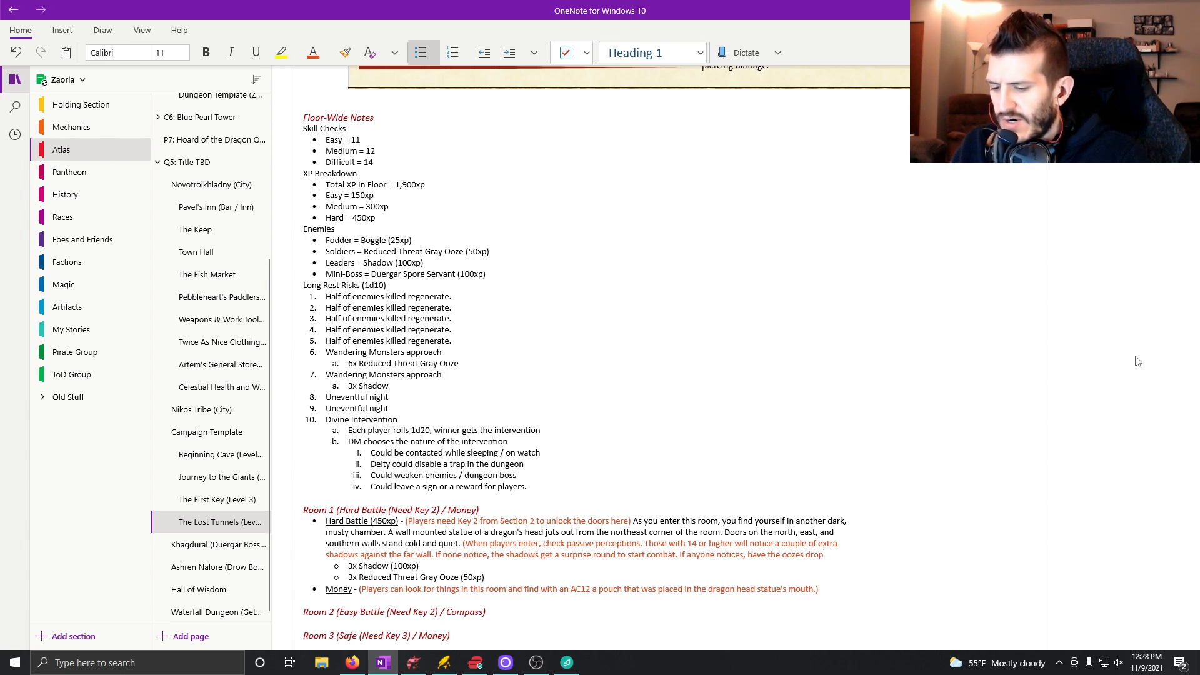
pyautogui.write(' down immediat')
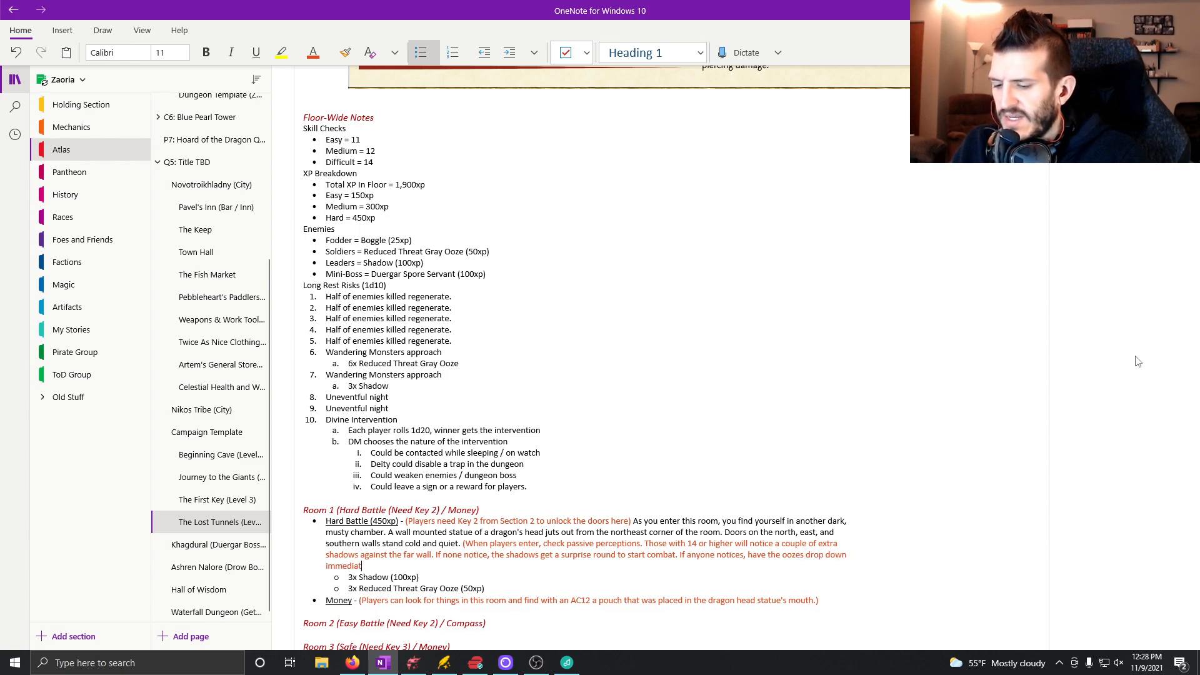
pyautogui.write('ely)')
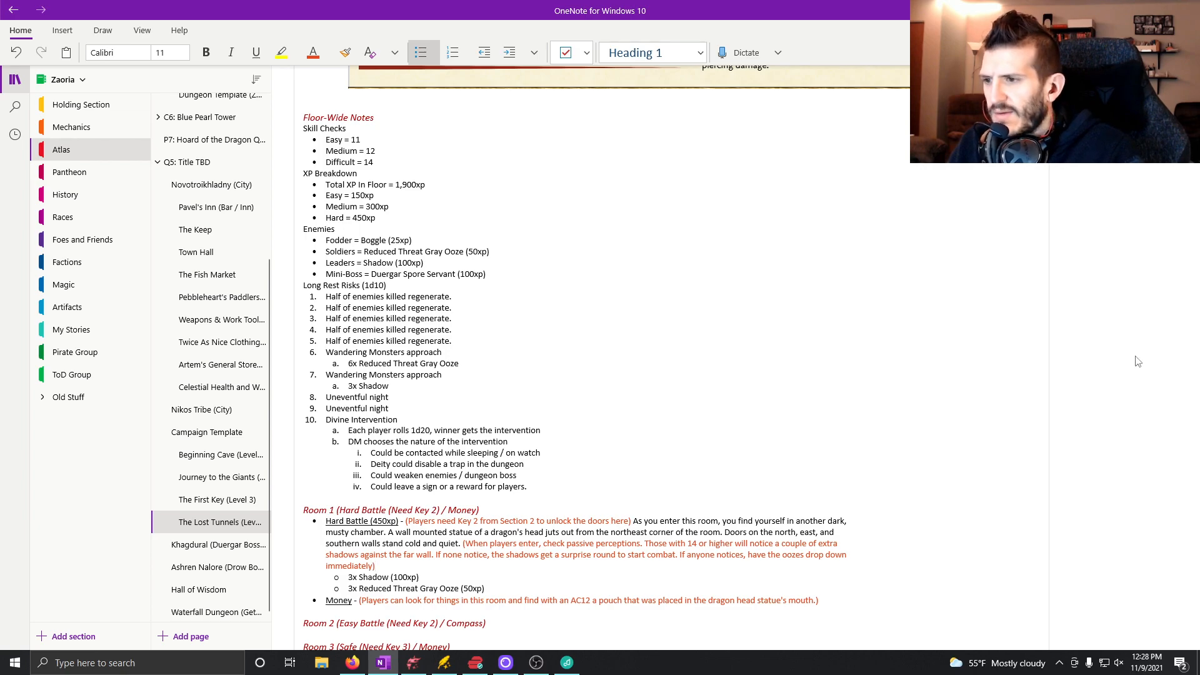
# Continue the Hard Battle description in black text with "As you look around the room, a few drips from the ceiling".
pyautogui.click(328, 54)
pyautogui.click(331, 326)
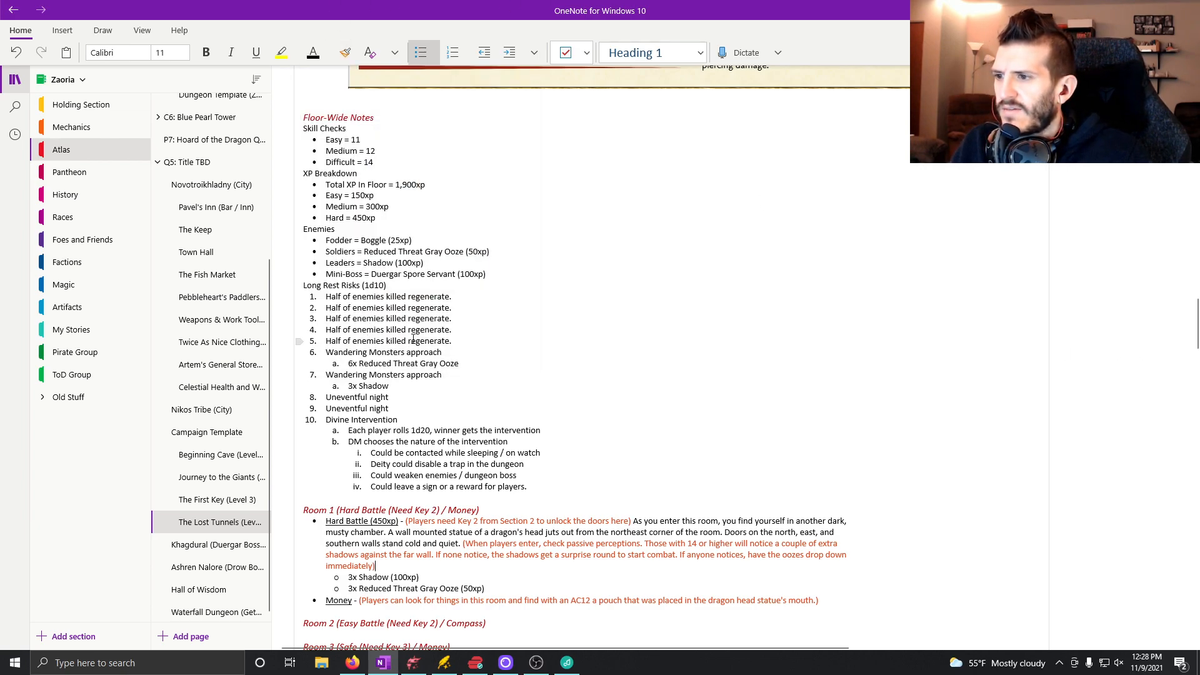
pyautogui.write('As you look around the room,')
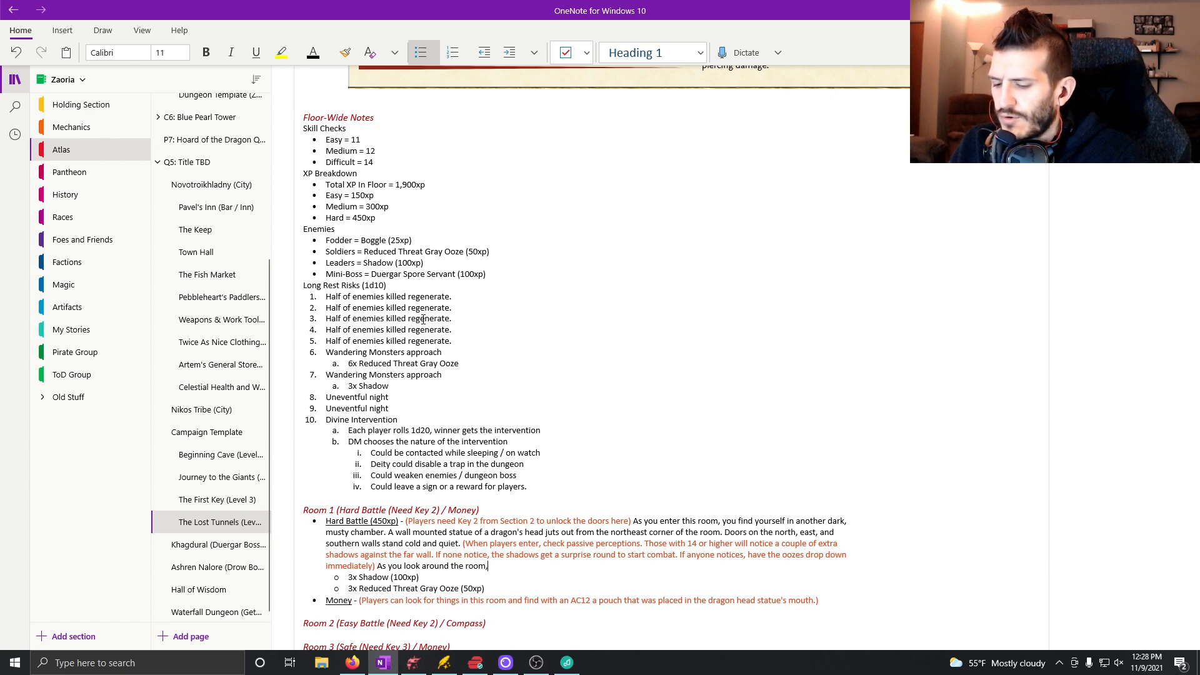
pyautogui.write(' a few')
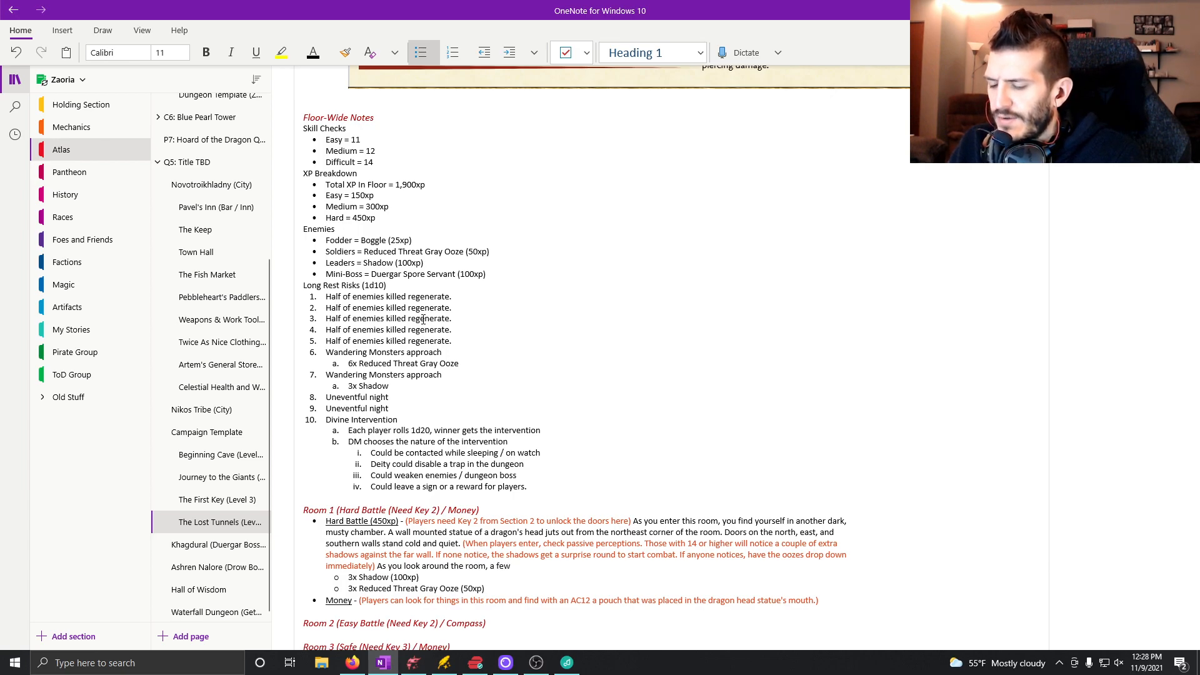
pyautogui.write(' drips from the ceiling catch you')
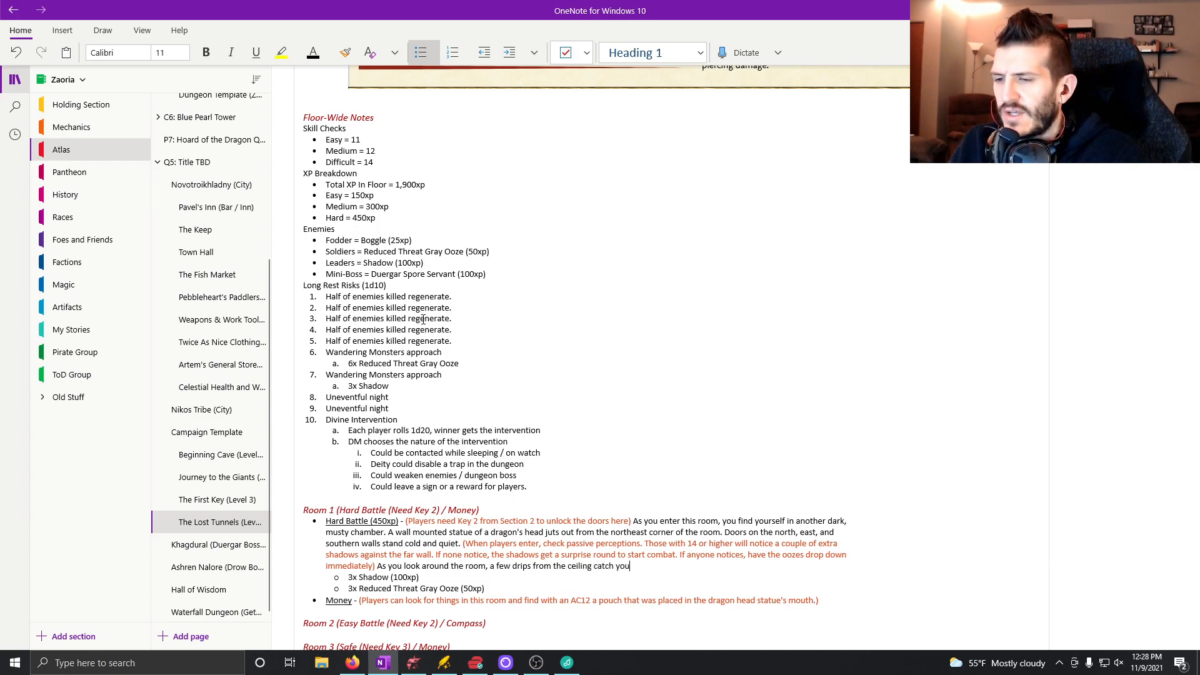
pyautogui.write('r attention')
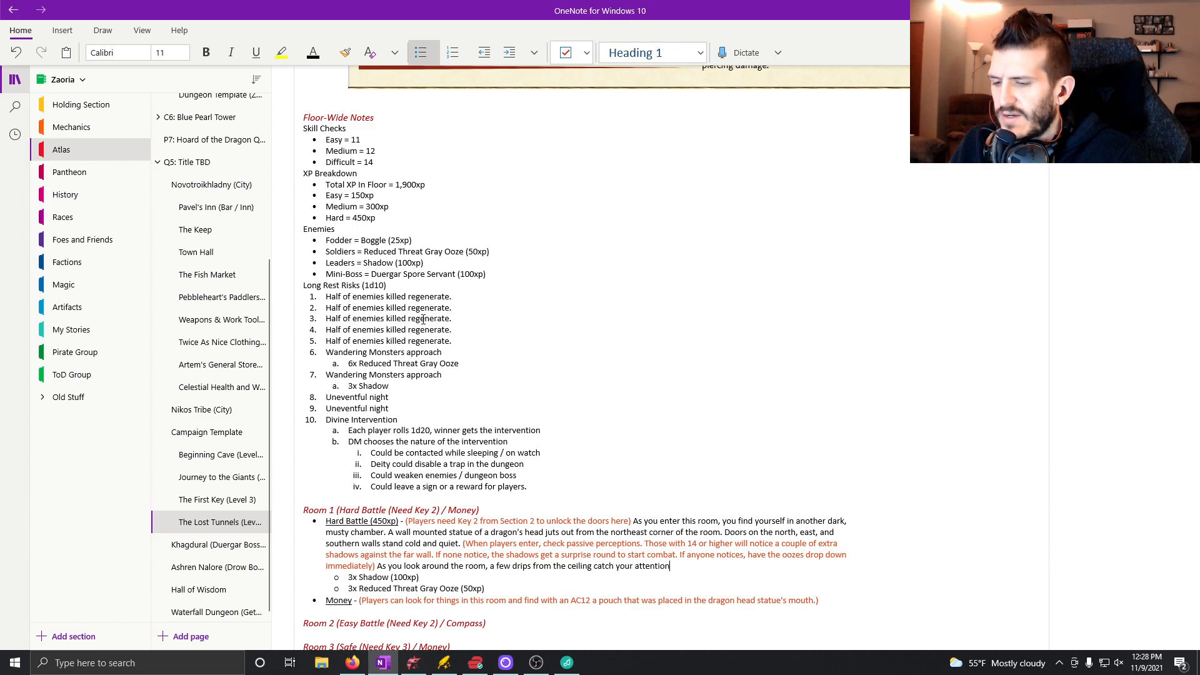
pyautogui.write(' and you look u')
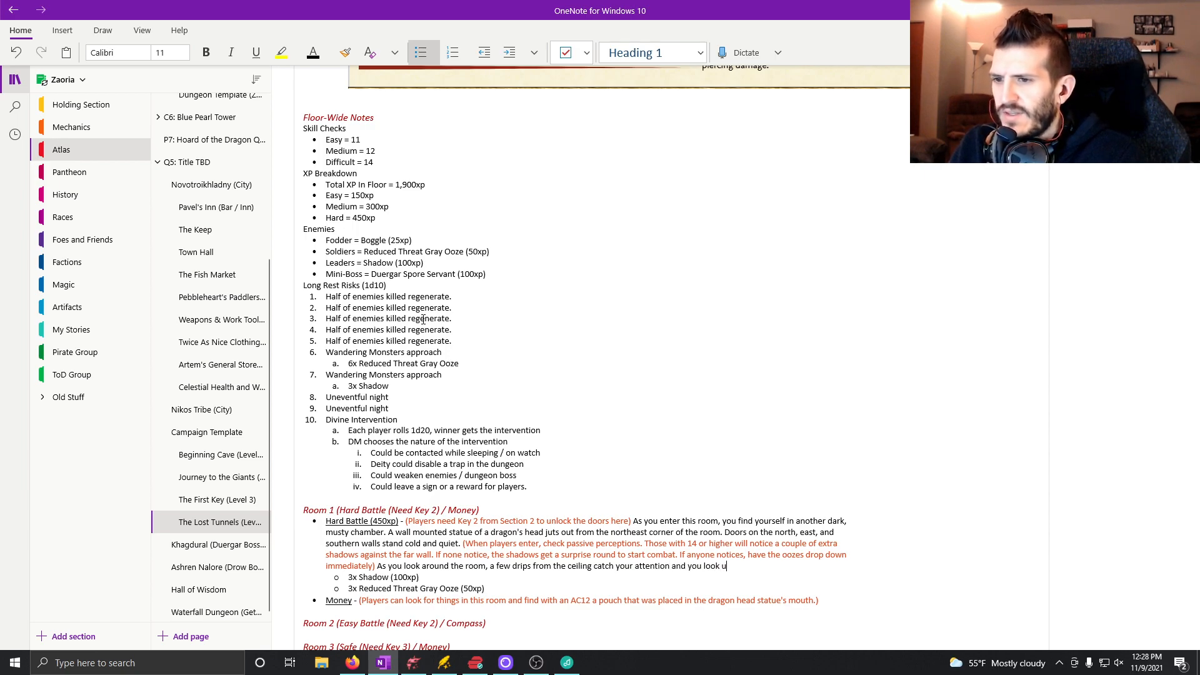
pyautogui.write('p exactly a')
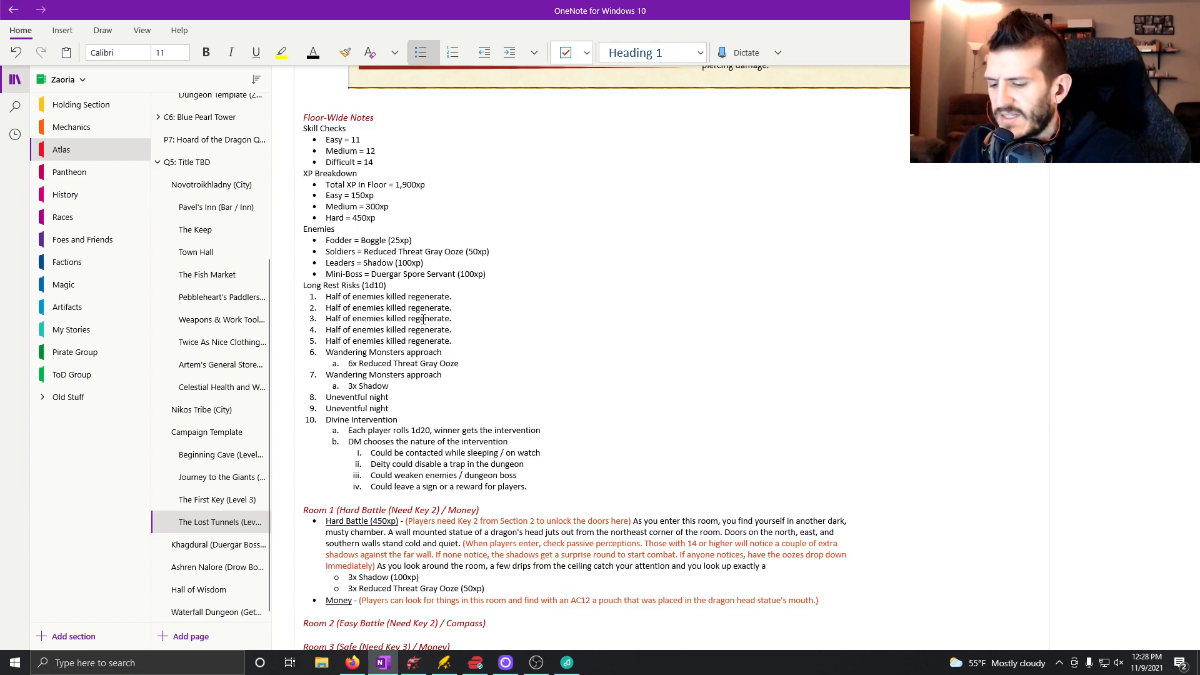
pyautogui.write('s three')
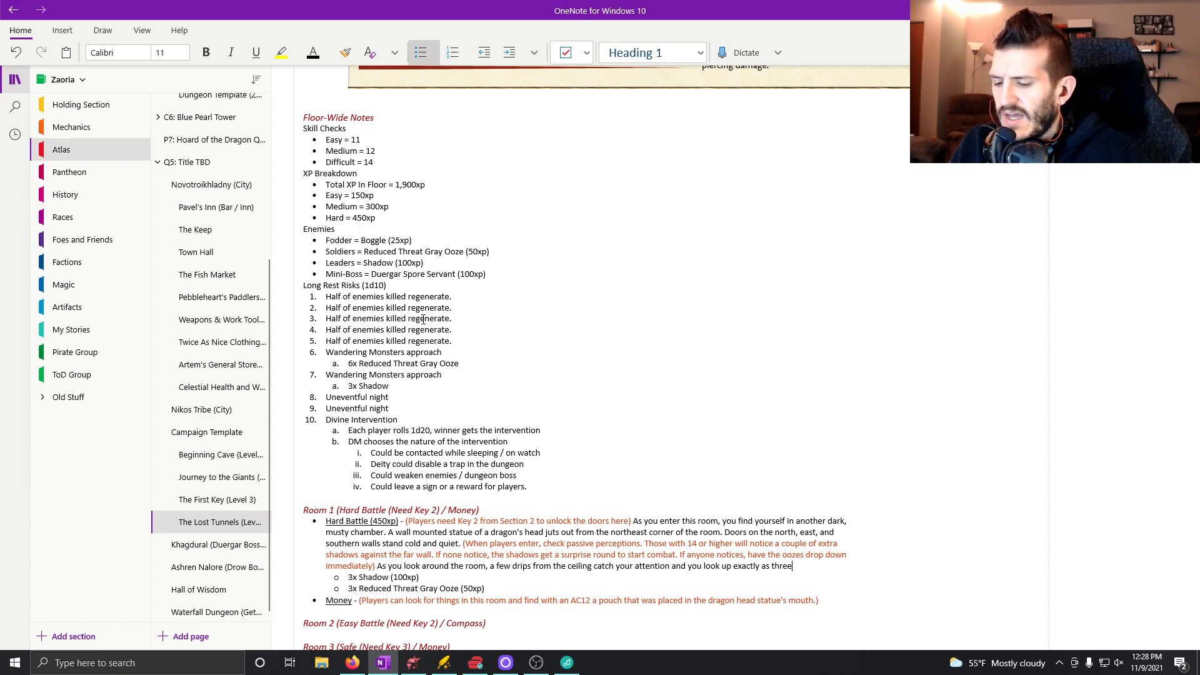
pyautogui.write(' gray oozes')
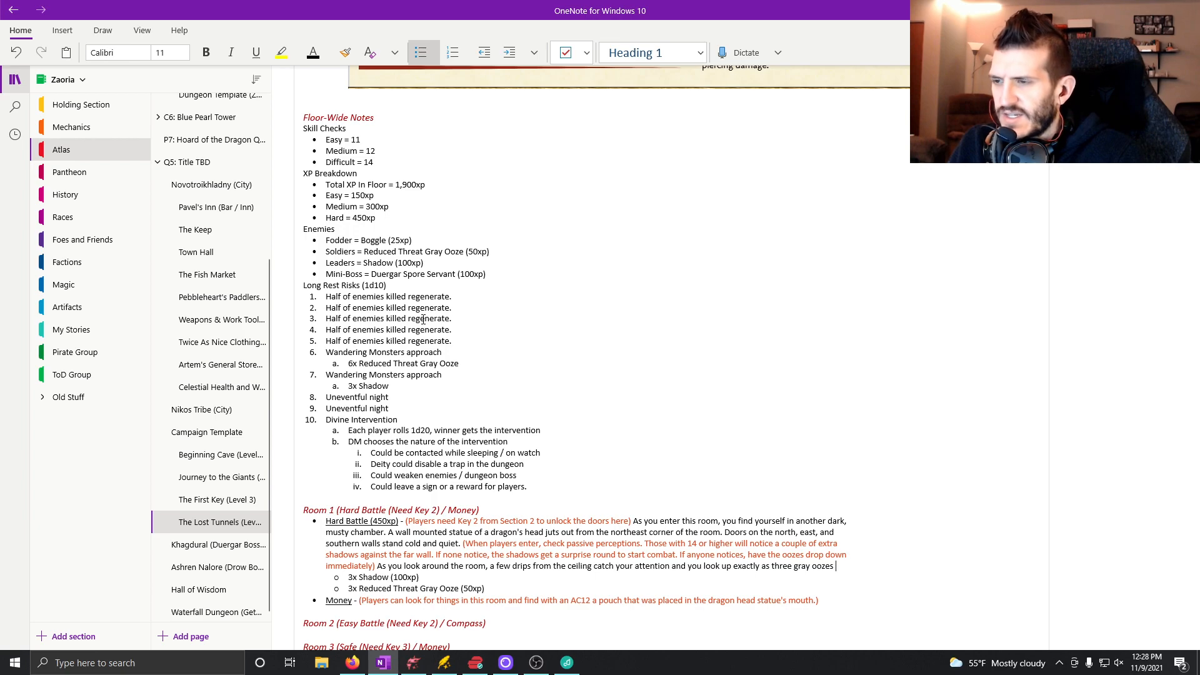
pyautogui.write(' drop')
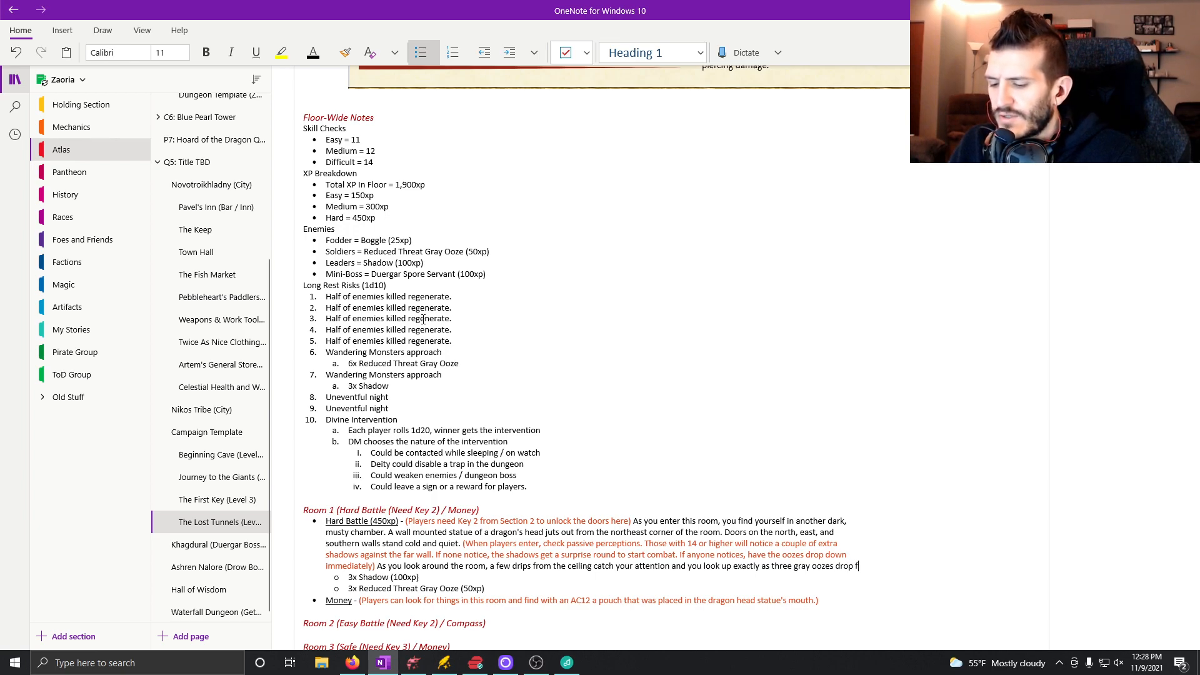
pyautogui.write('from the ceiling.')
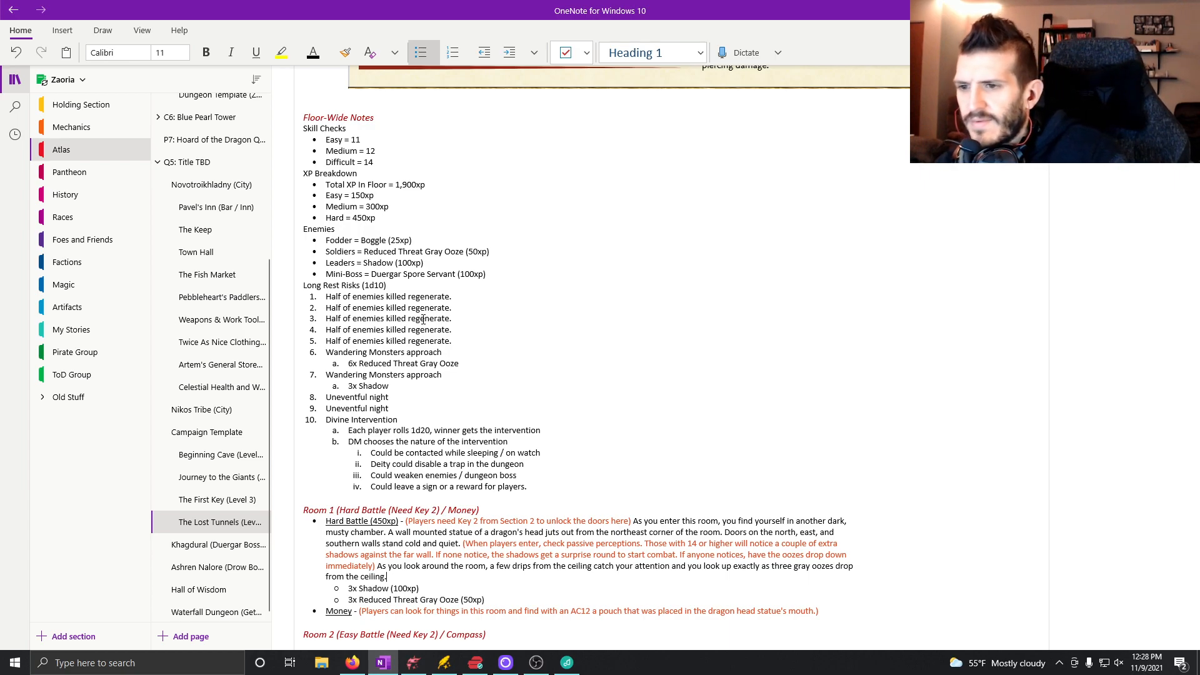
# End the Hard Battle sentence with "to the floor." instead of "from the ceiling.".
pyautogui.press('BackSpace')
pyautogui.press('BackSpace')
pyautogui.press('BackSpace')
pyautogui.press('BackSpace')
pyautogui.press('BackSpace')
pyautogui.press('BackSpace')
pyautogui.press('BackSpace')
pyautogui.press('BackSpace')
pyautogui.press('BackSpace')
pyautogui.press('BackSpace')
pyautogui.press('BackSpace')
pyautogui.press('BackSpace')
pyautogui.press('BackSpace')
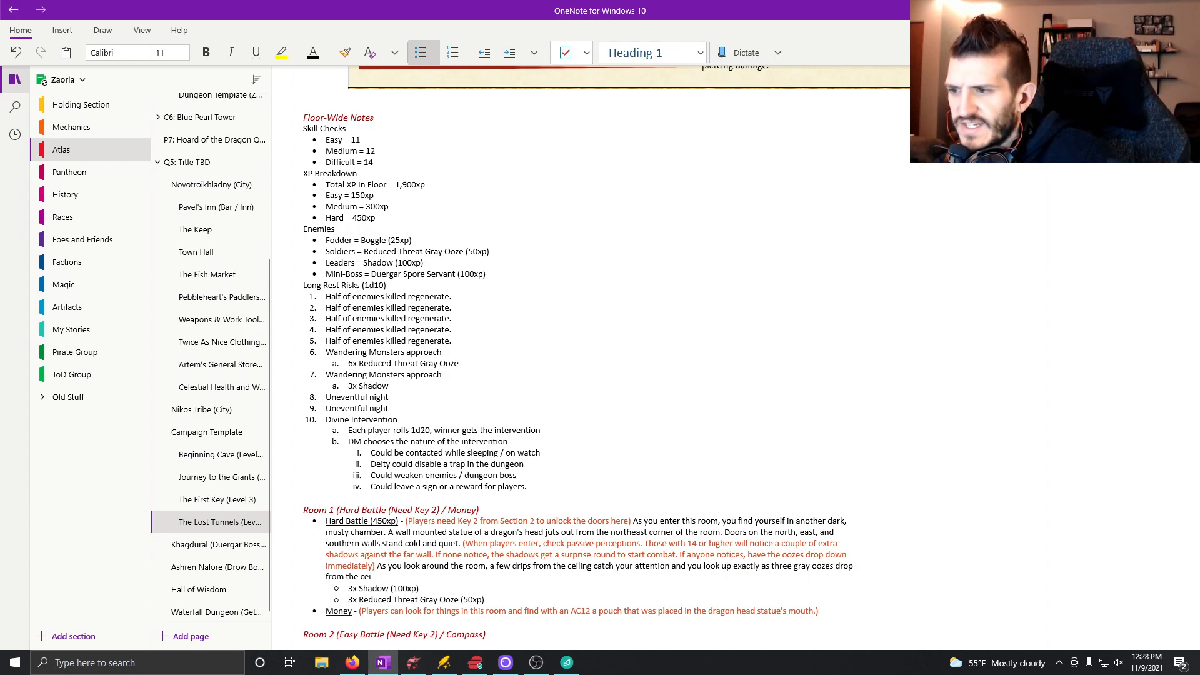
pyautogui.press('BackSpace')
pyautogui.press('BackSpace')
pyautogui.press('BackSpace')
pyautogui.press('BackSpace')
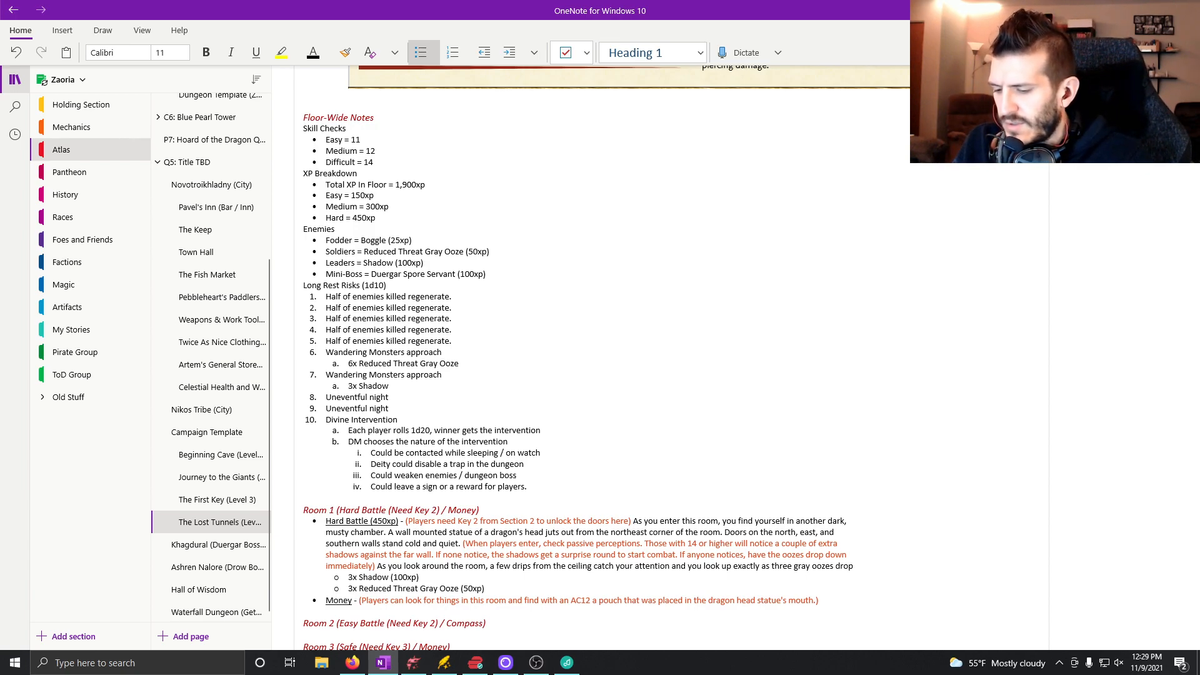
pyautogui.write('to the floor.')
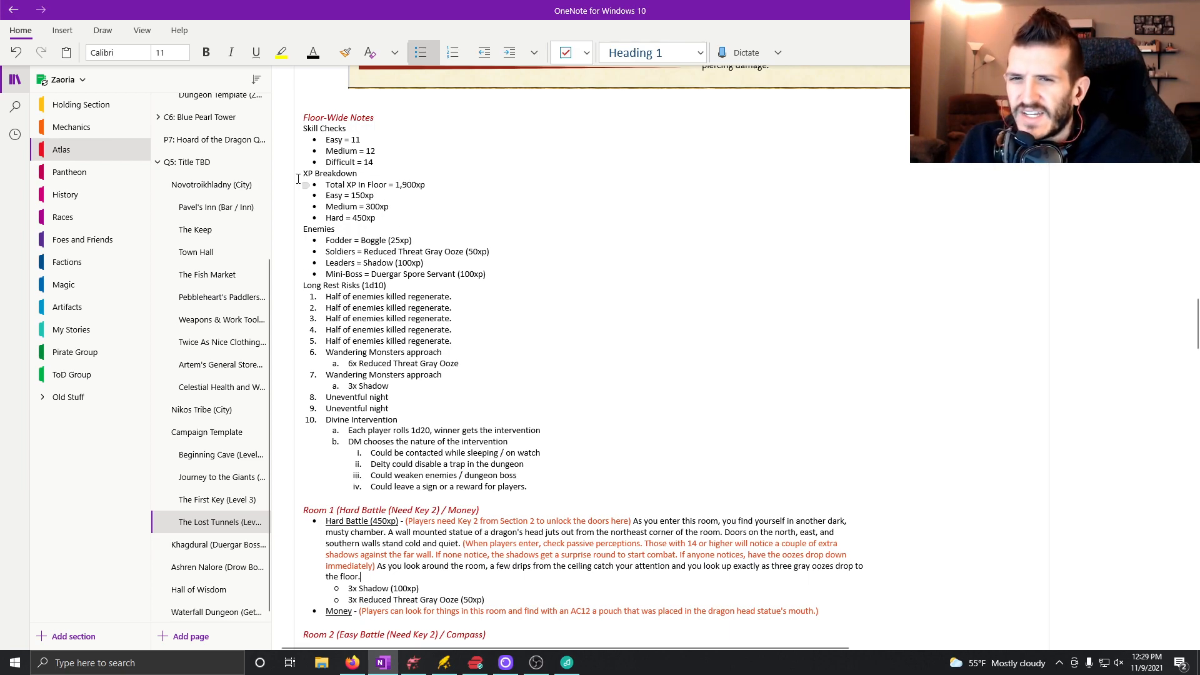
# Add "Searching through this room you notice a pouch sitting in the dragon statue's mouth." in black text to Room 1's Money note.
pyautogui.scroll(-3, 641, 498)
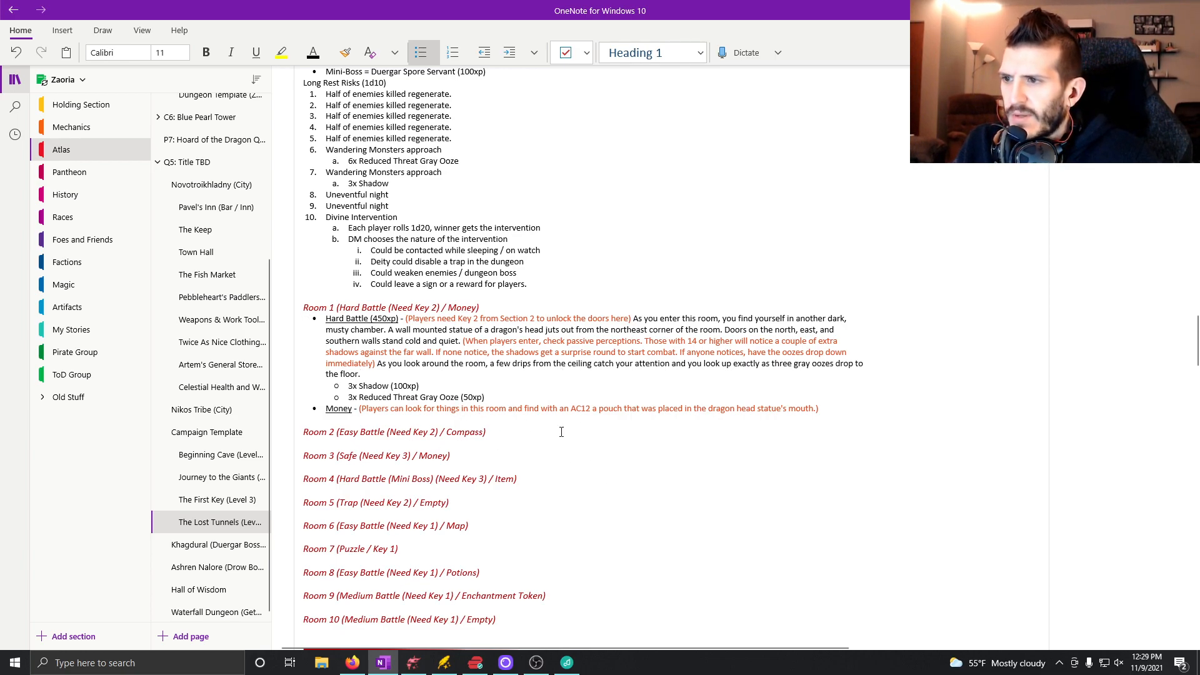
pyautogui.click(832, 410)
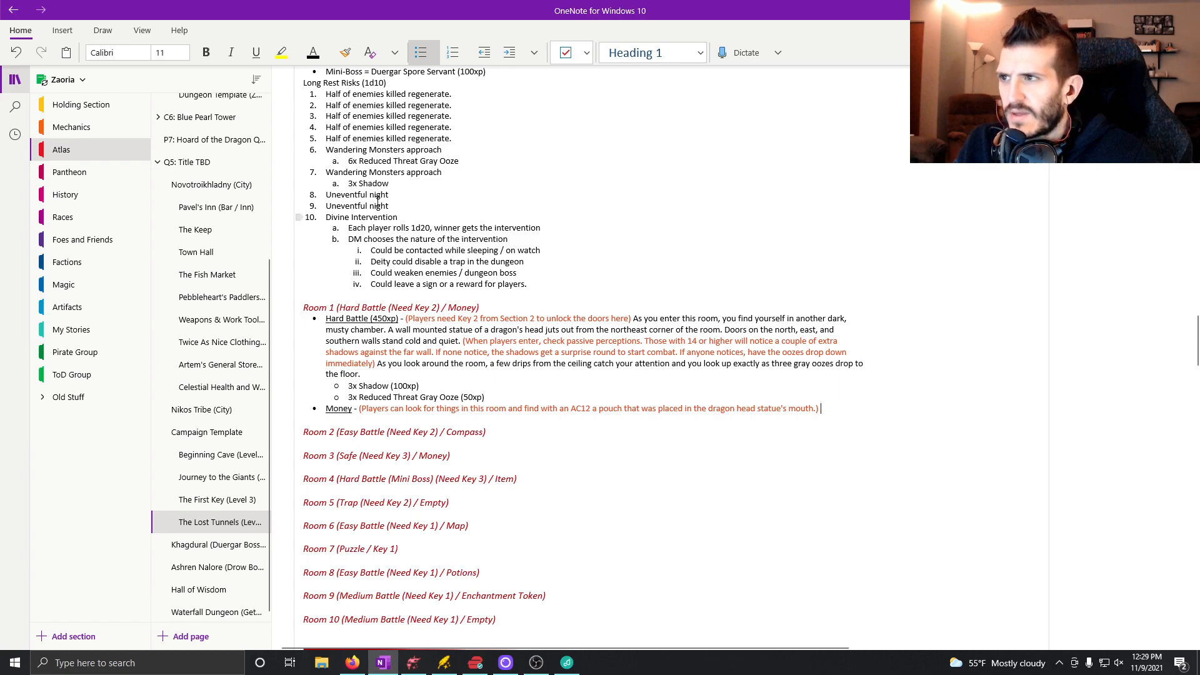
pyautogui.write('Se')
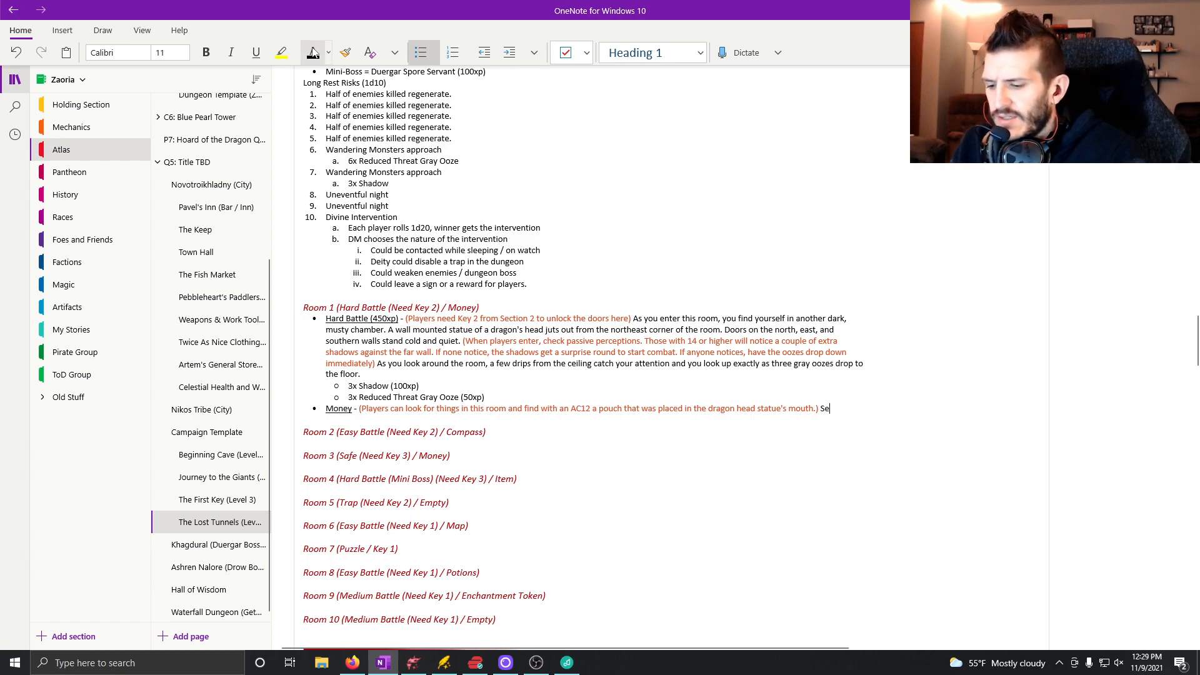
pyautogui.write('arching through thi')
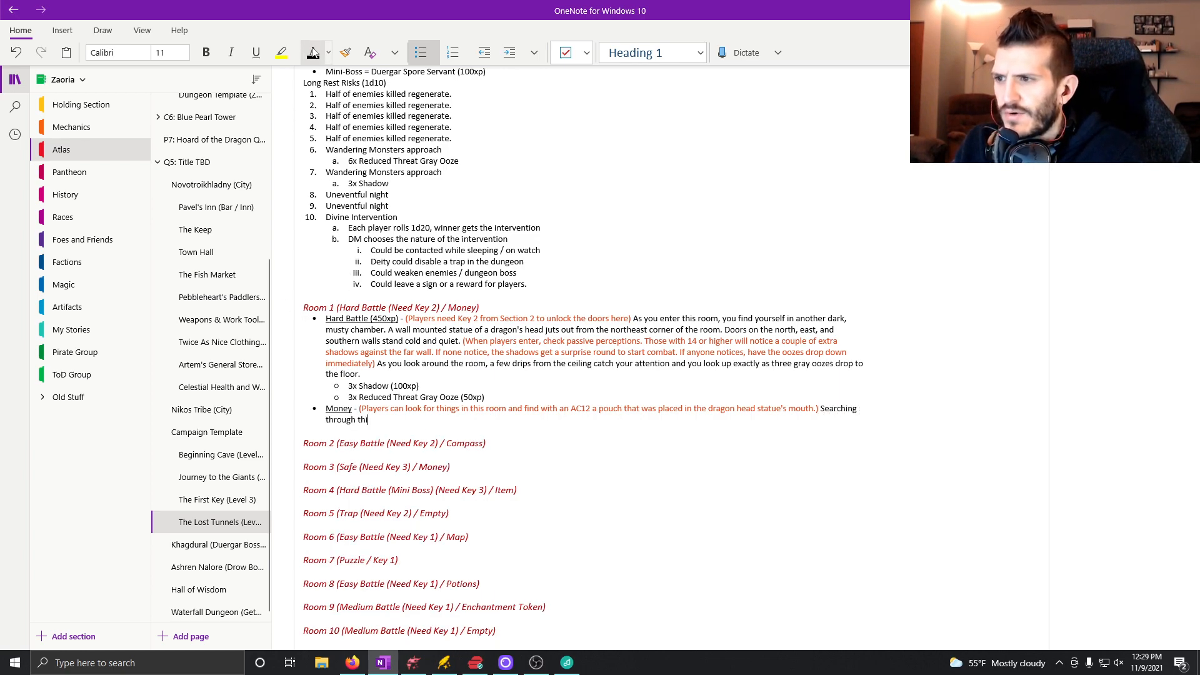
pyautogui.write('s room you notice a')
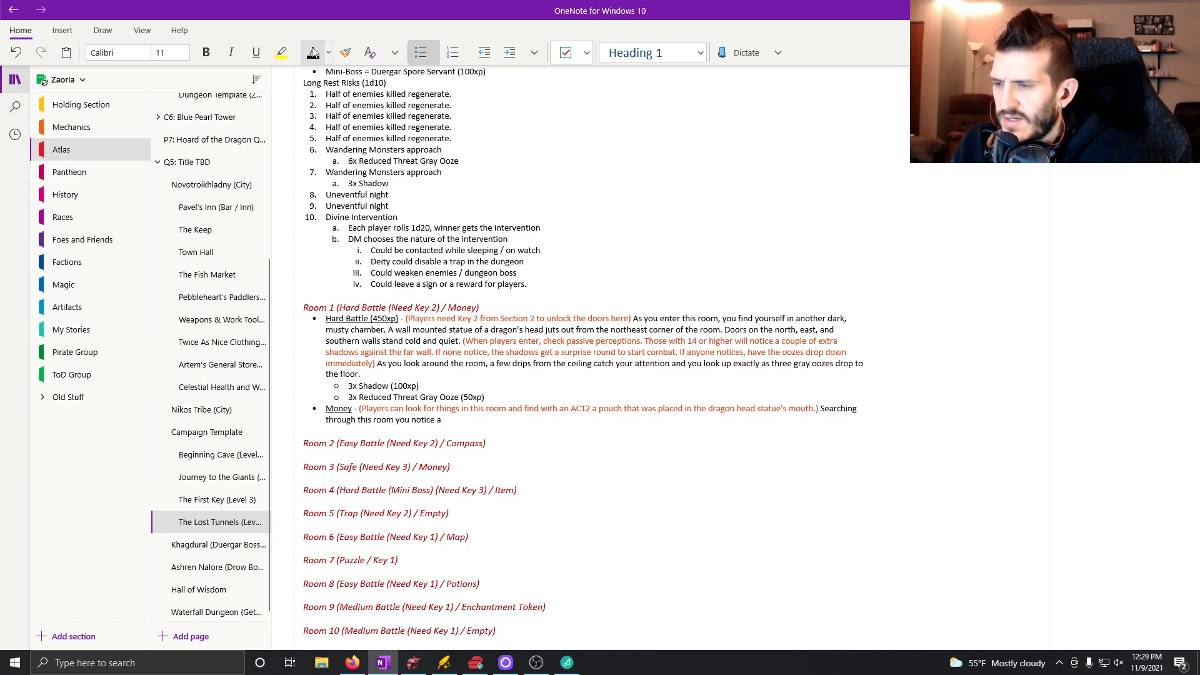
pyautogui.write(' pouch ')
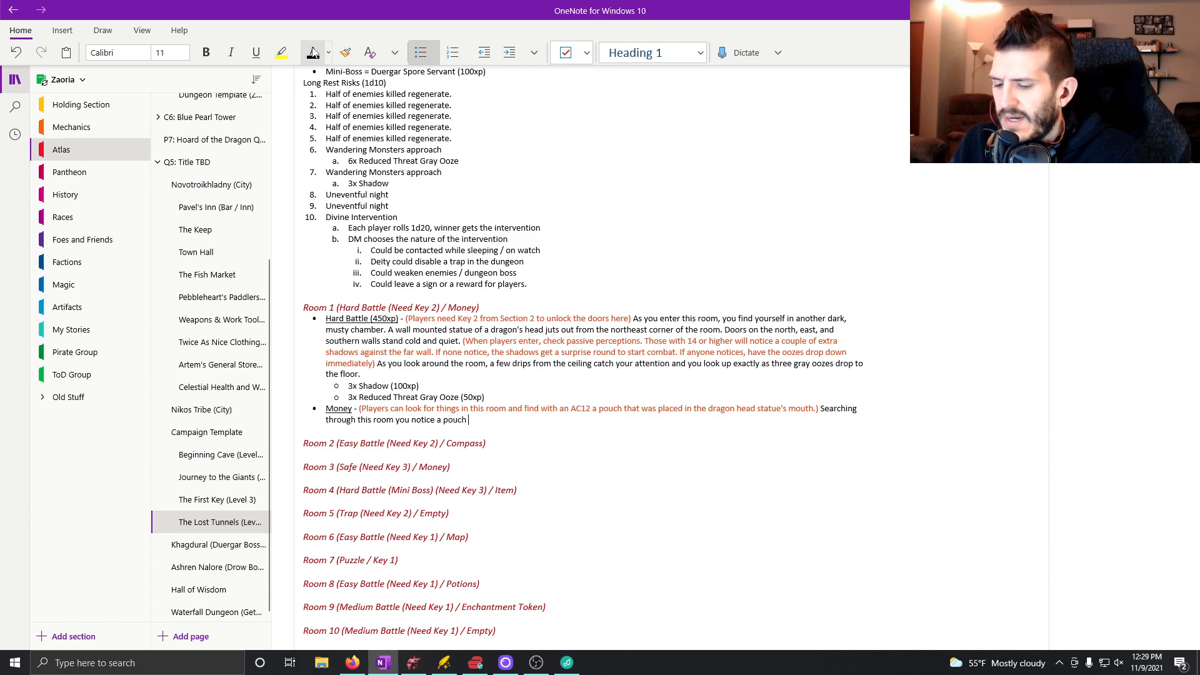
pyautogui.write('sitting in the drag')
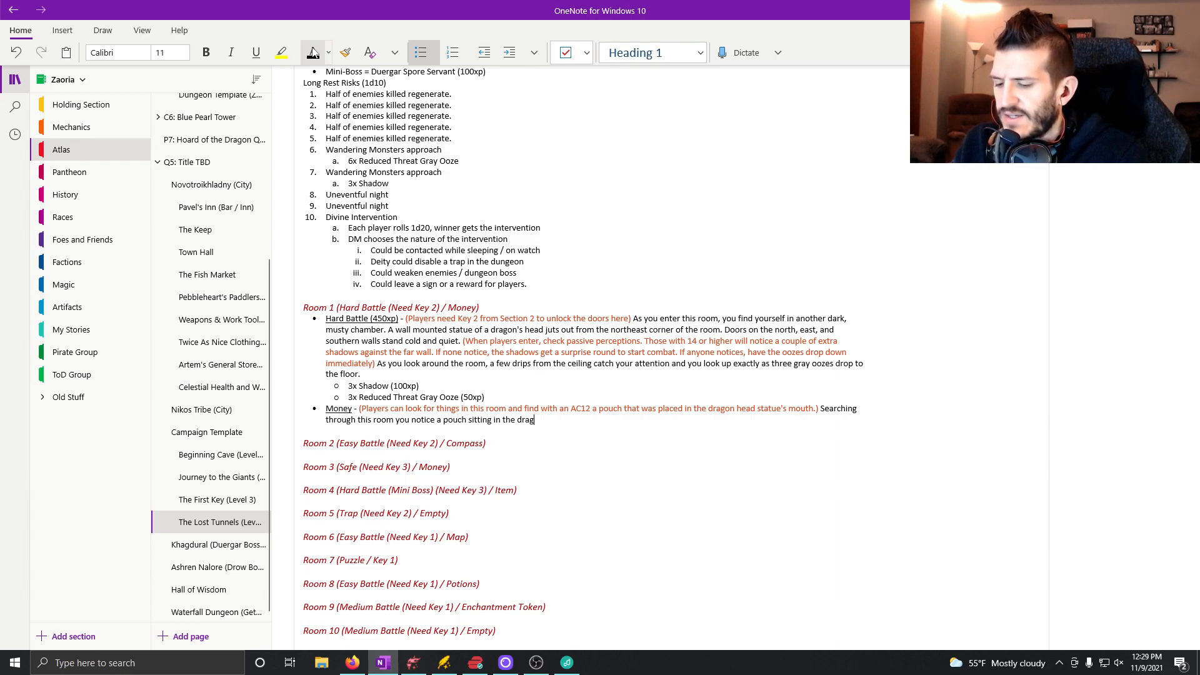
pyautogui.write("on statue's mouth. It ")
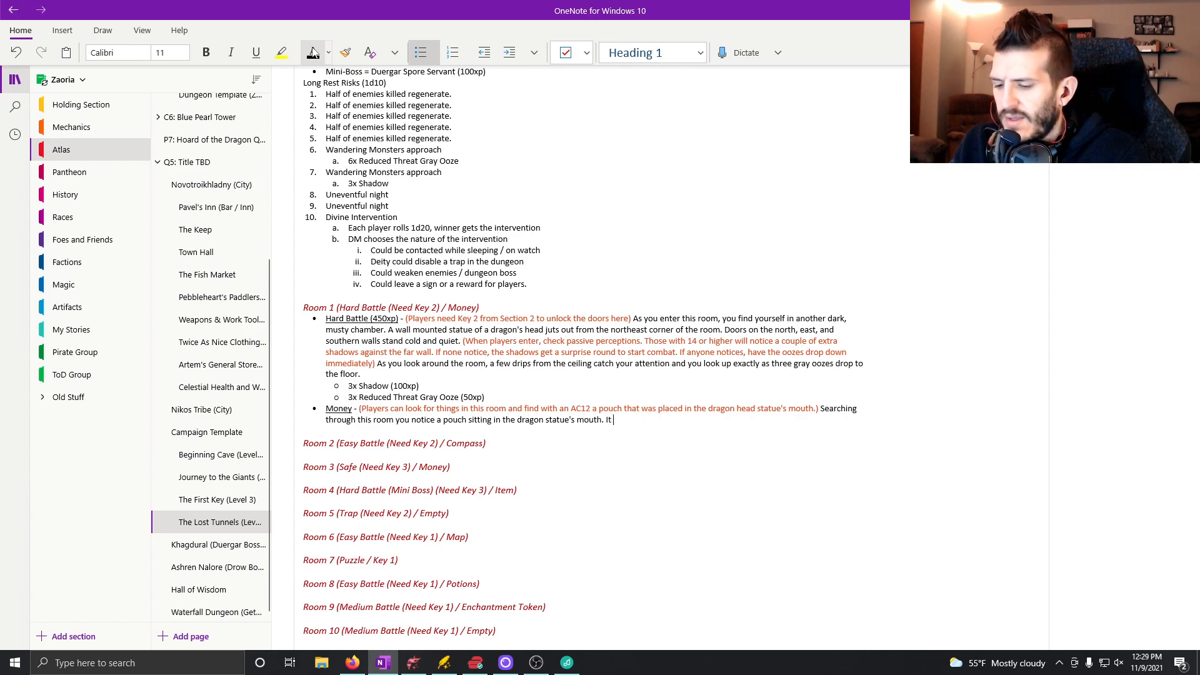
pyautogui.write('appears some traveler at some point s')
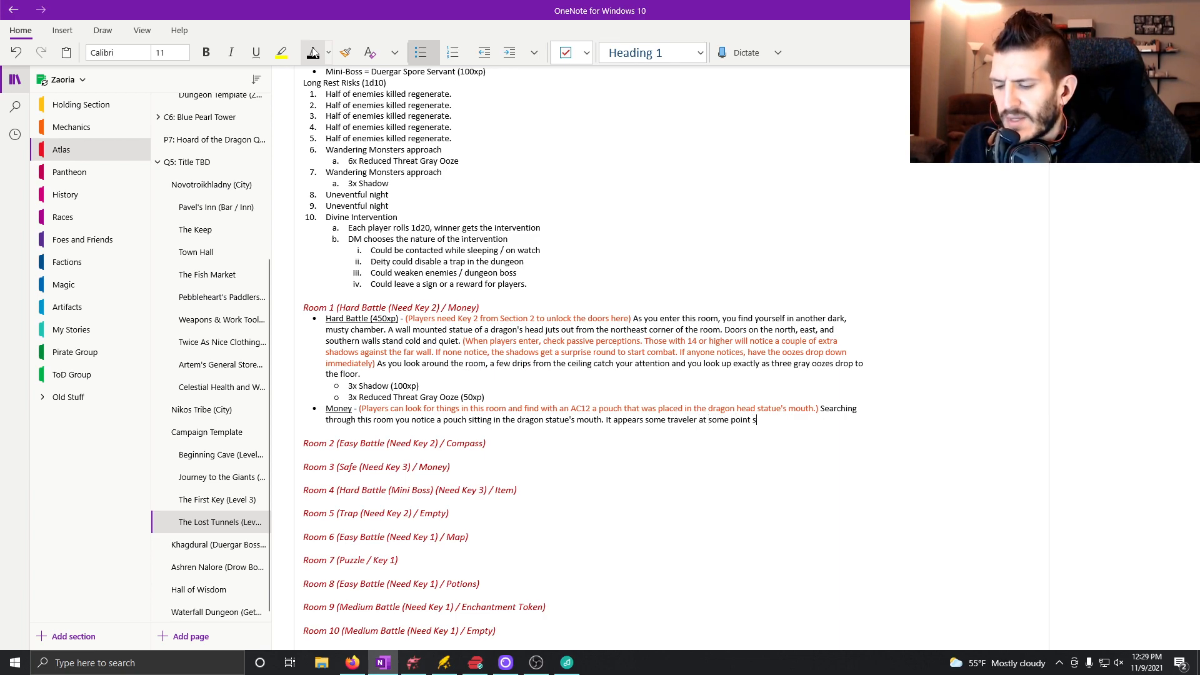
pyautogui.write('tached it there for')
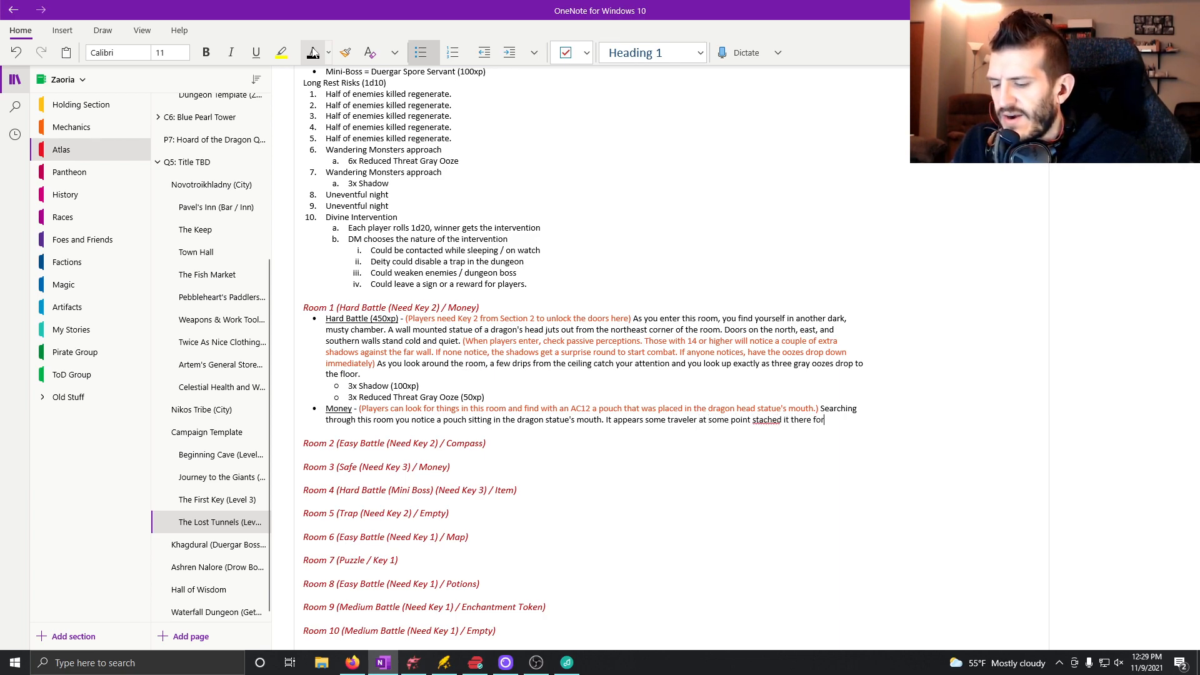
pyautogui.write(' safe keepin')
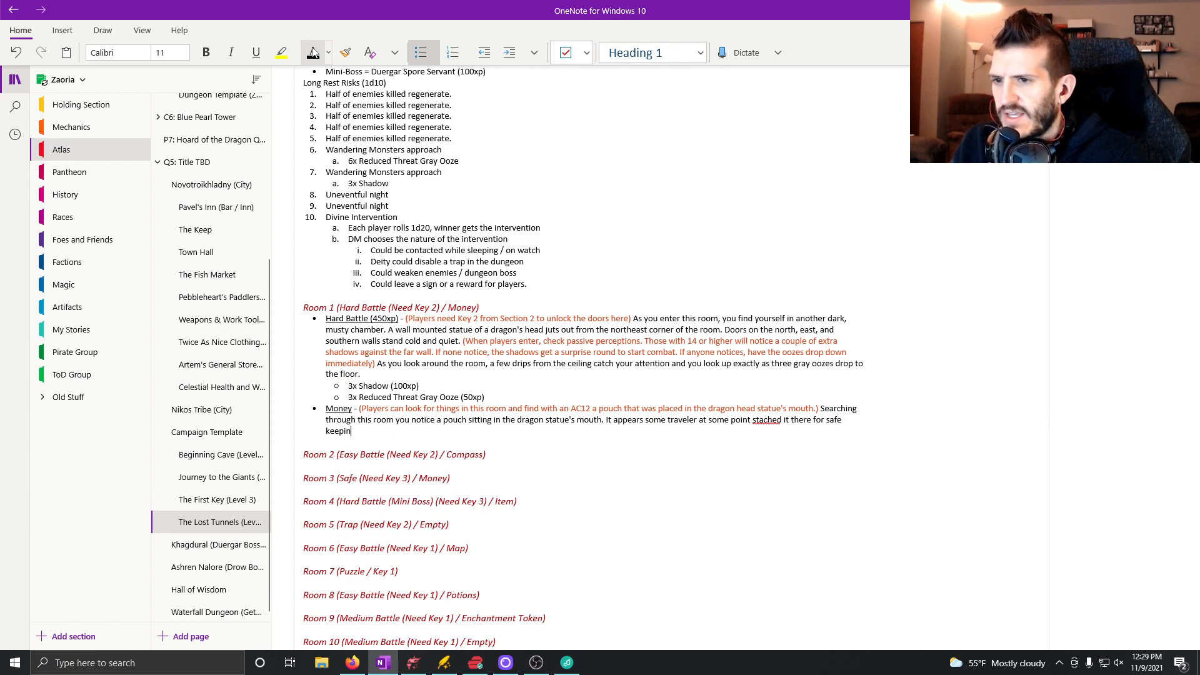
pyautogui.write('g and never returned to reclaim it.')
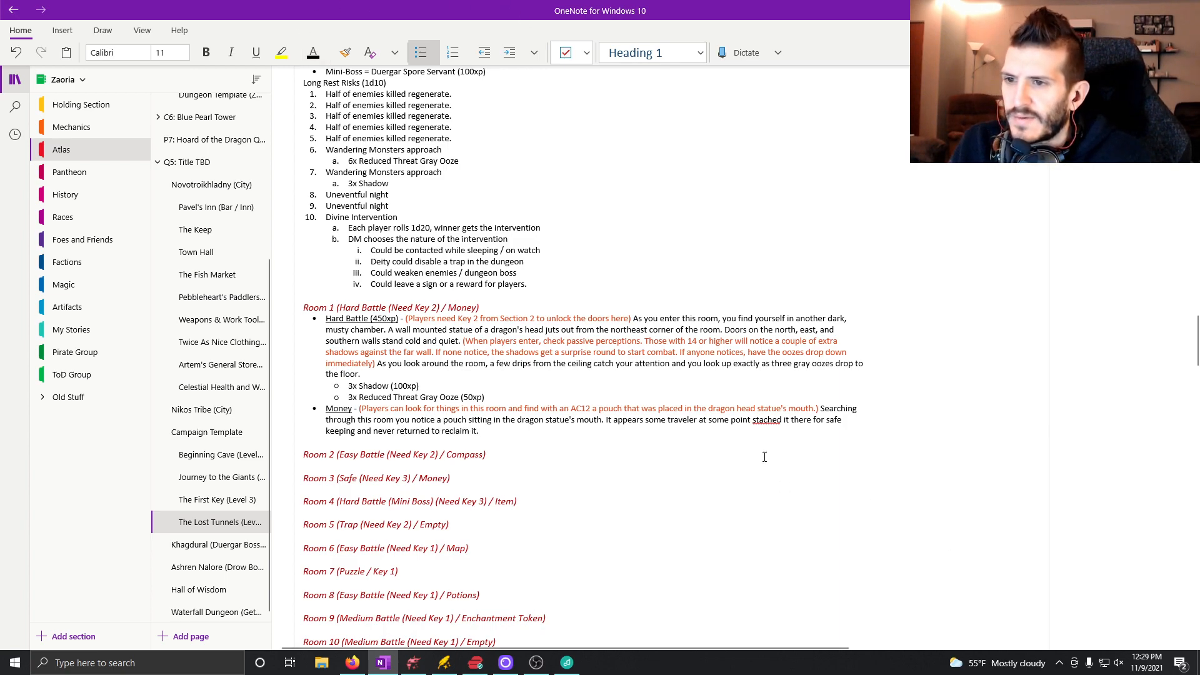
# Extend the Money note with "It appears some traveler at some point stashed it there for safe keeping and never returned to reclaim it.".
pyautogui.click(769, 420)
pyautogui.press('BackSpace')
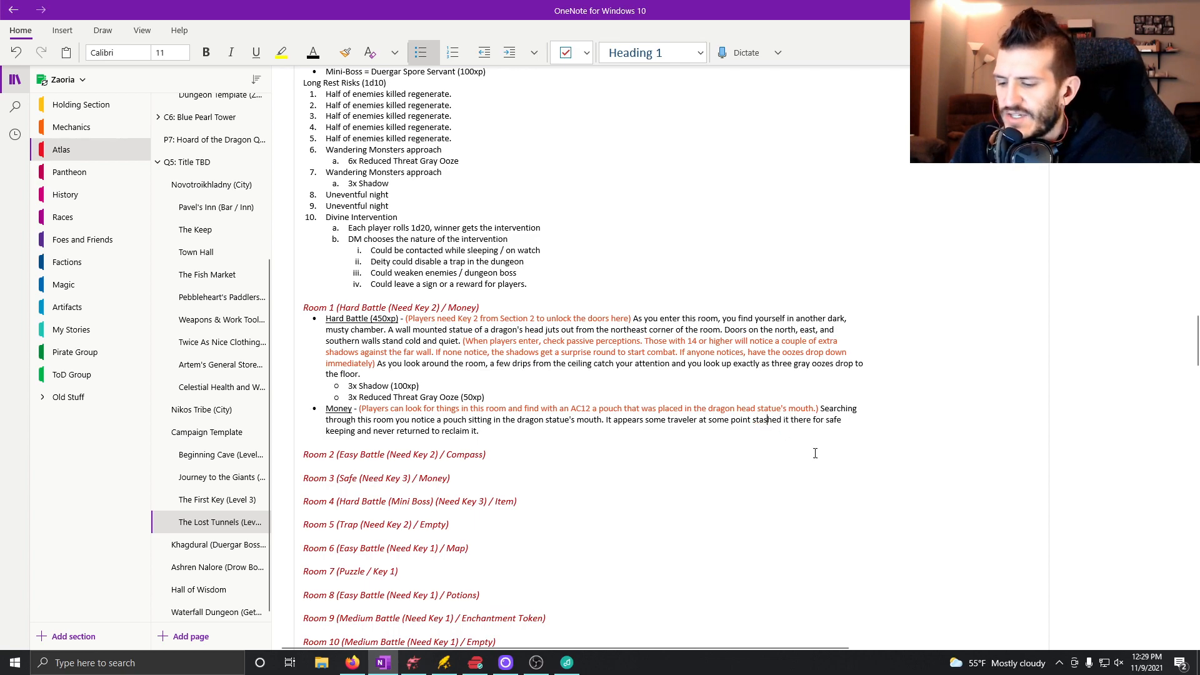
# Start an indented sub-bullet beneath Room 1's Money note.
pyautogui.click(570, 432)
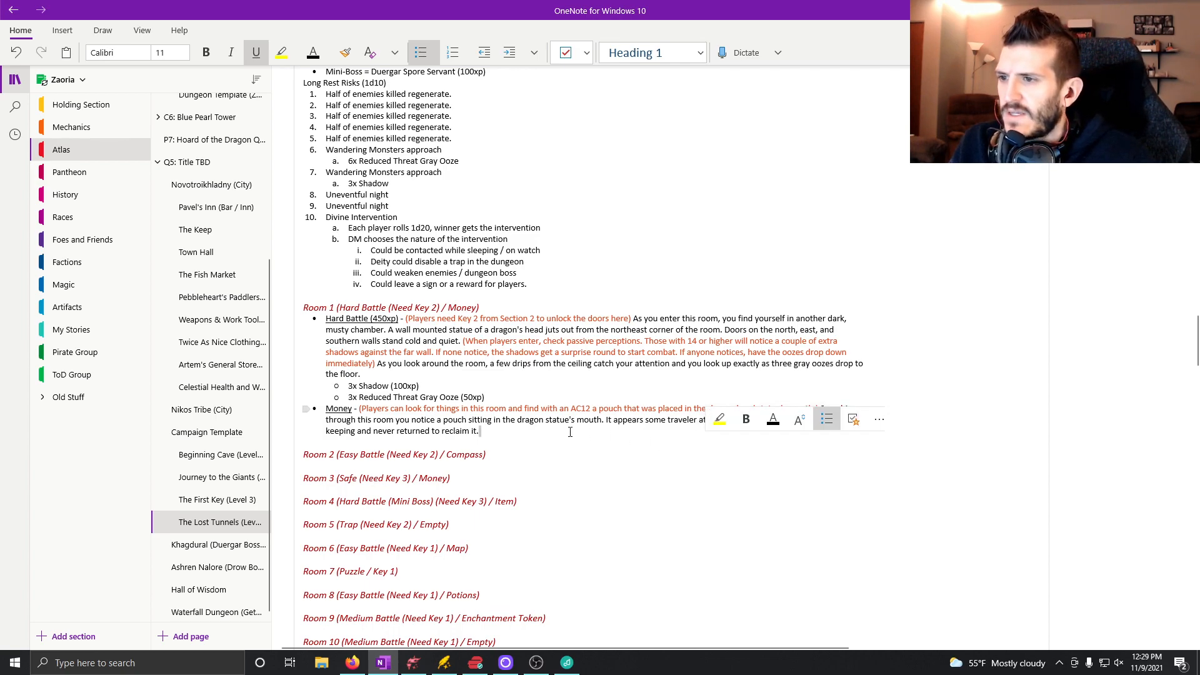
pyautogui.press('Return')
pyautogui.press('Tab')
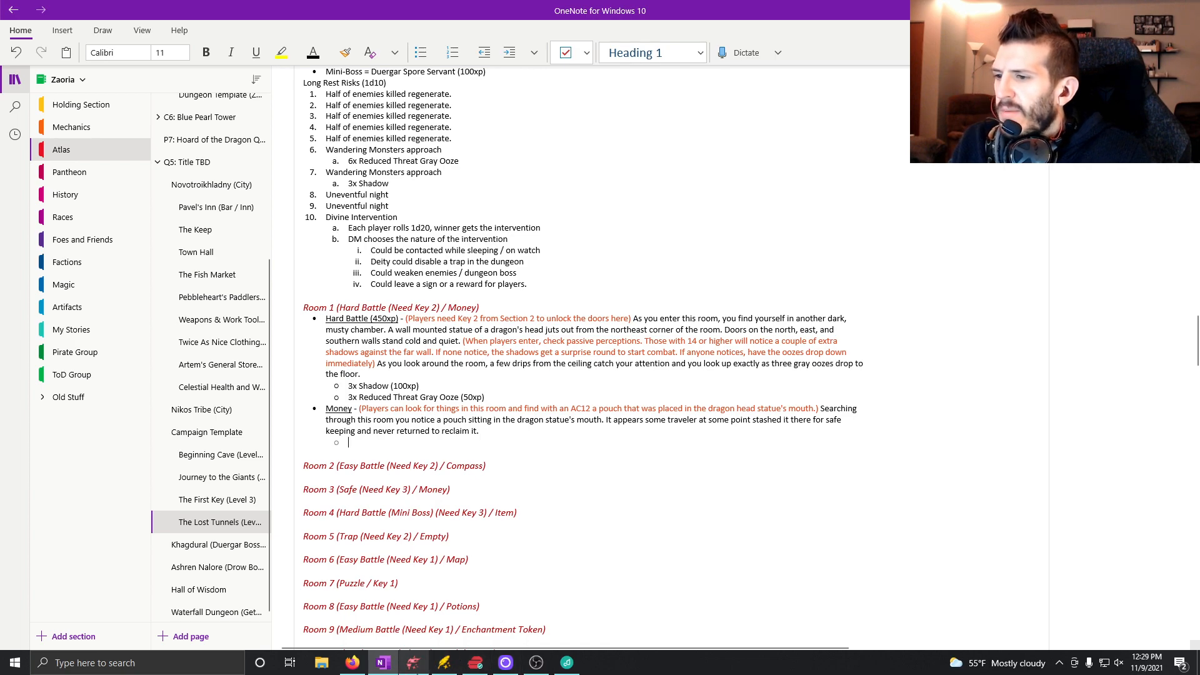
# Switch to Firefox and open the 5etools Loot Generator in a new tab.
pyautogui.click(354, 665)
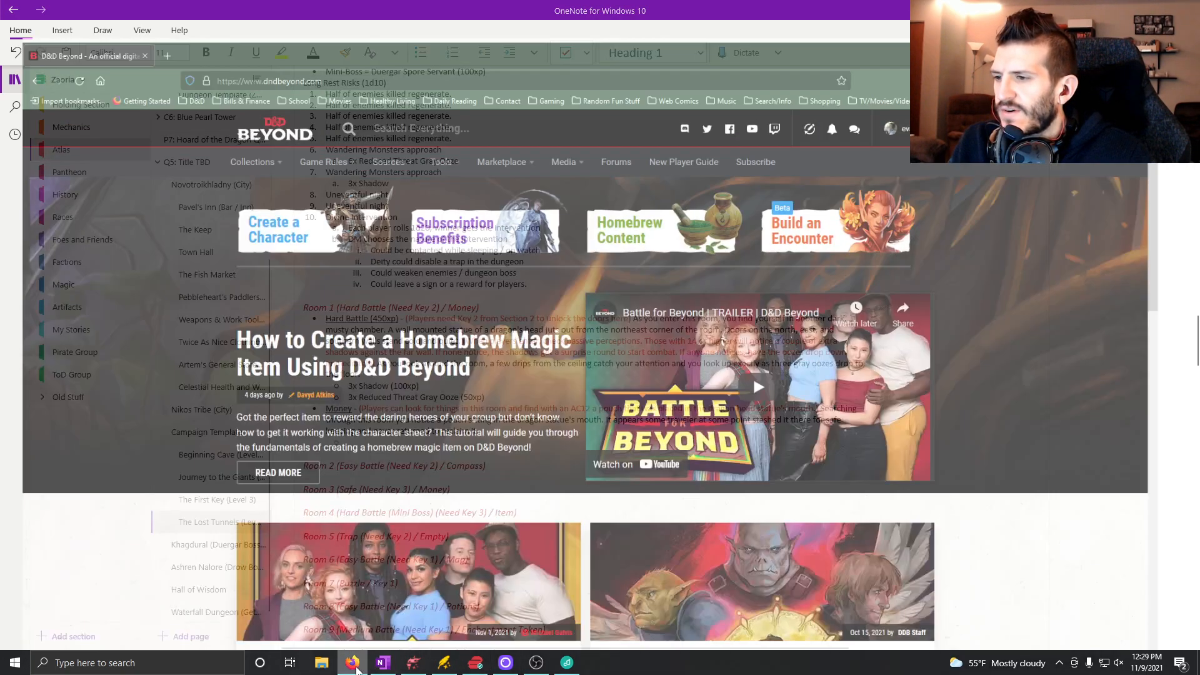
pyautogui.click(152, 20)
pyautogui.write('loot')
pyautogui.click(212, 238)
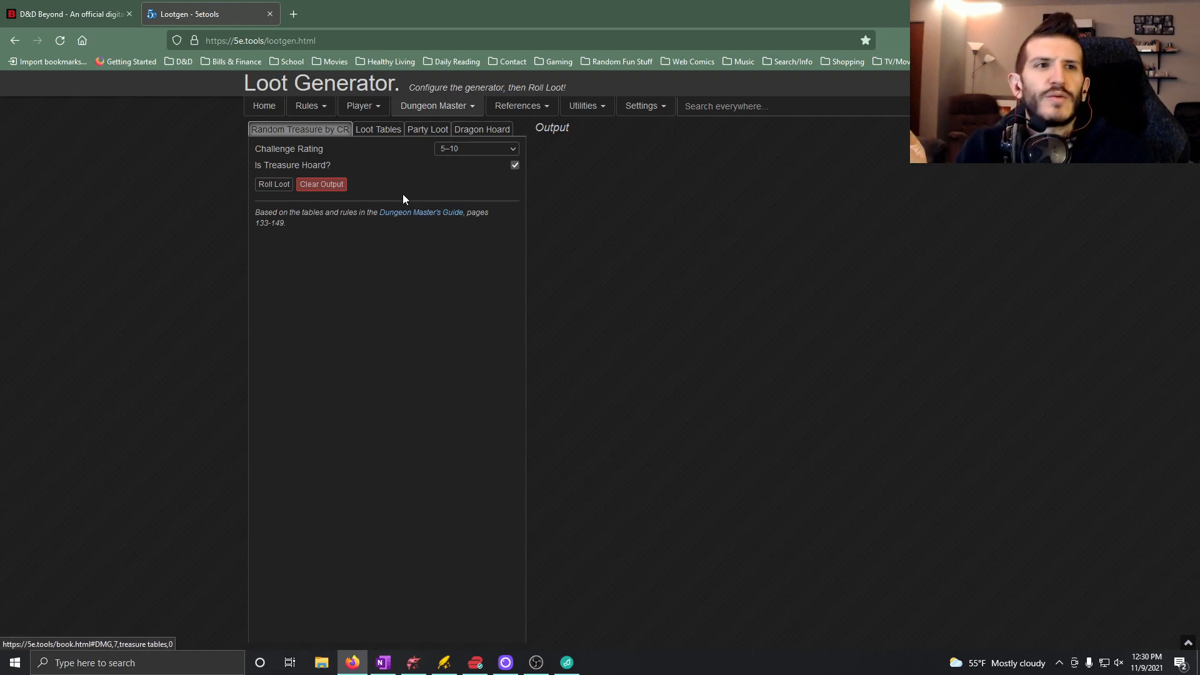
# Roll treasure hoard loot for challenge rating 1–4.
pyautogui.click(462, 153)
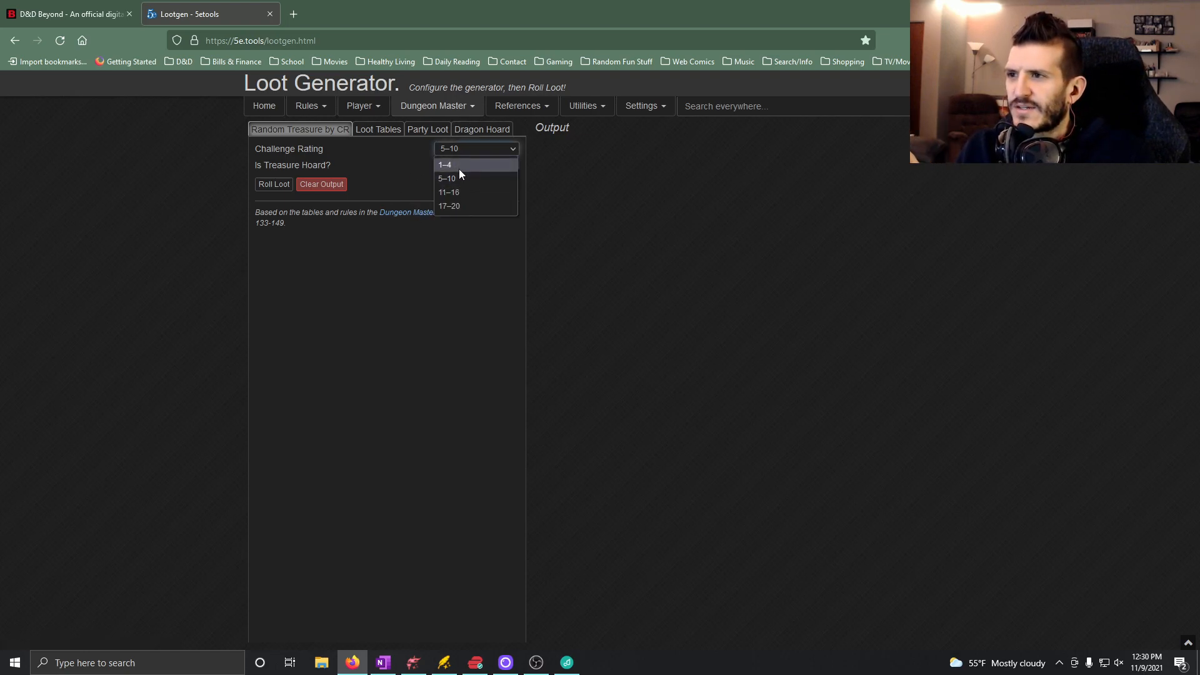
pyautogui.click(459, 168)
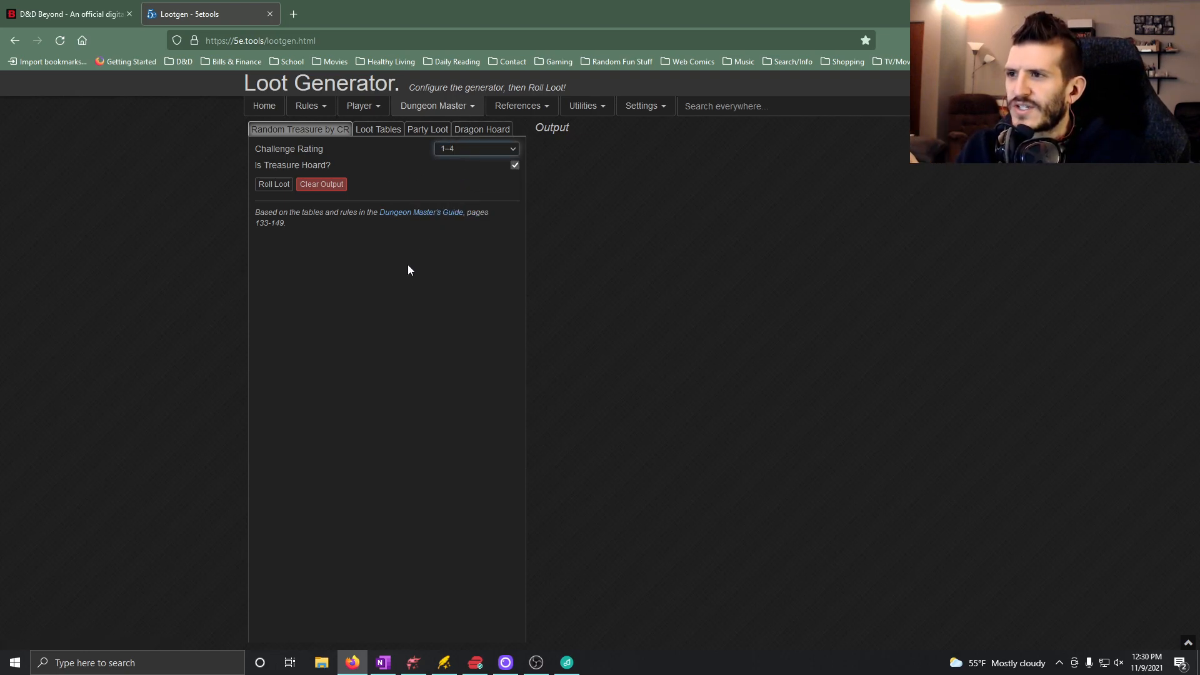
pyautogui.click(276, 187)
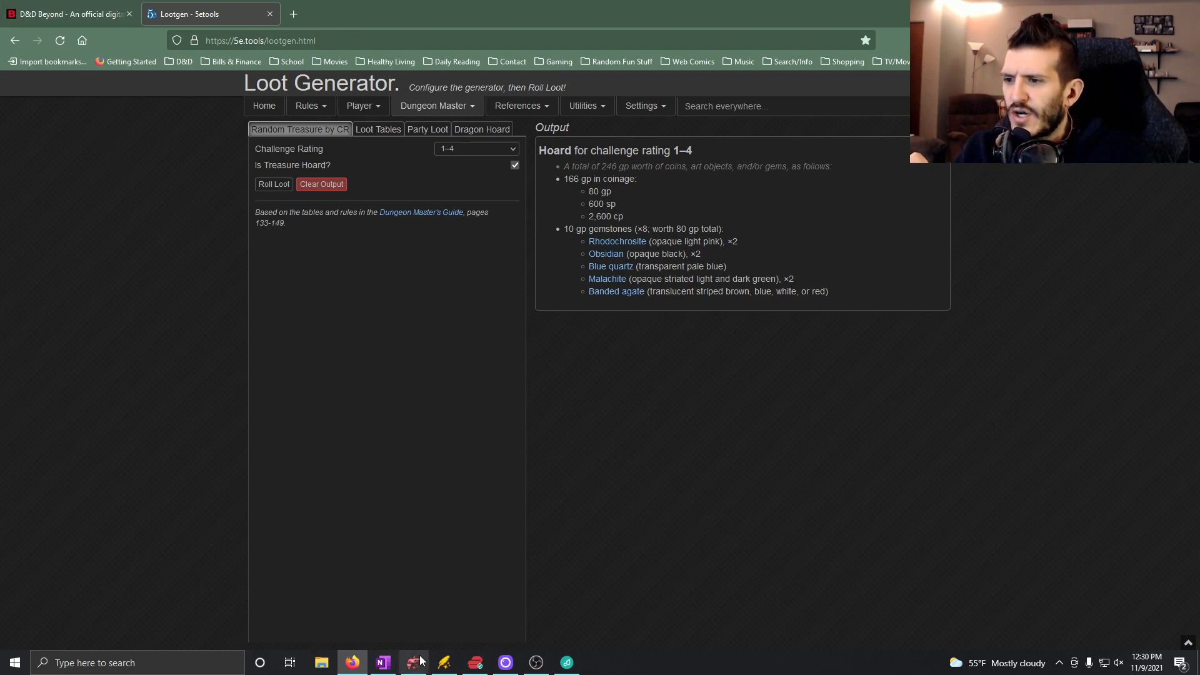
# Switch back to OneNote, enter "166gp in coins" as the Money sub-bullet and start another sub-bullet below it.
pyautogui.click(384, 665)
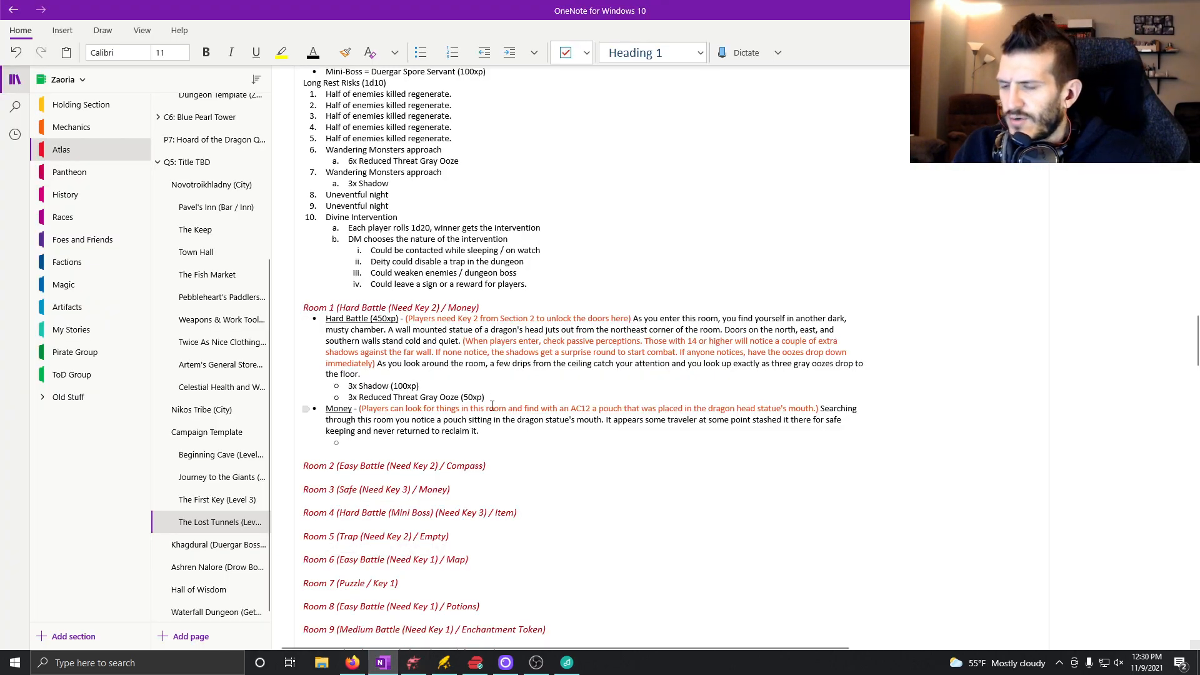
pyautogui.write('166')
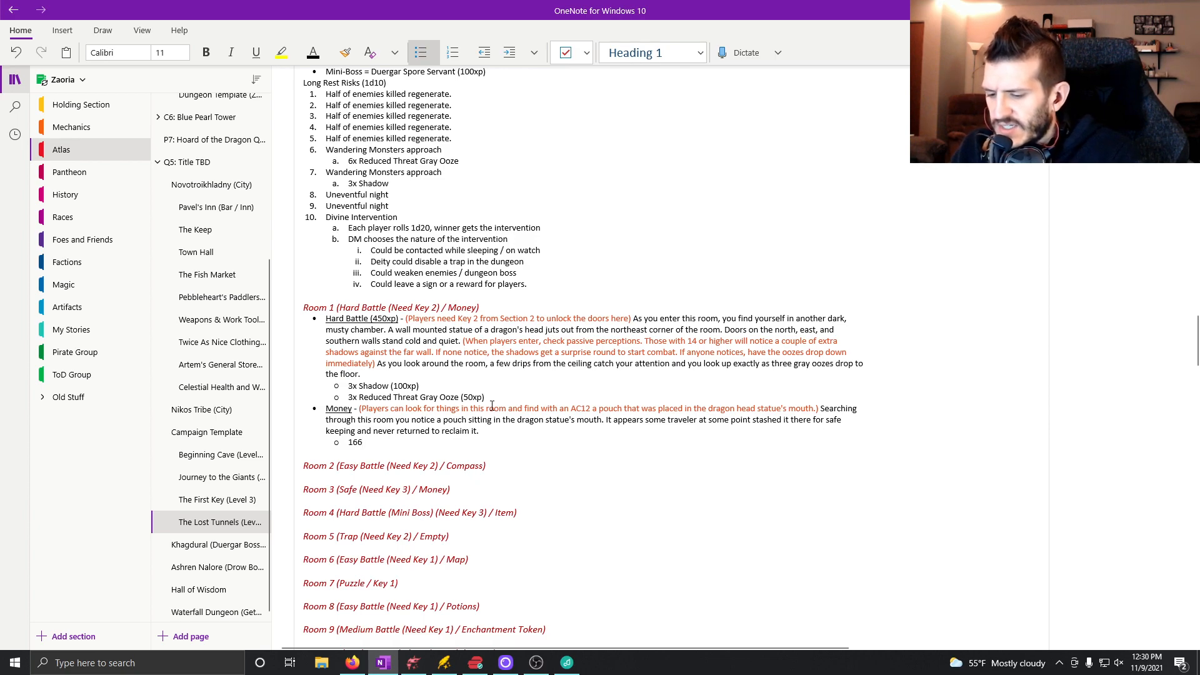
pyautogui.write('gp in')
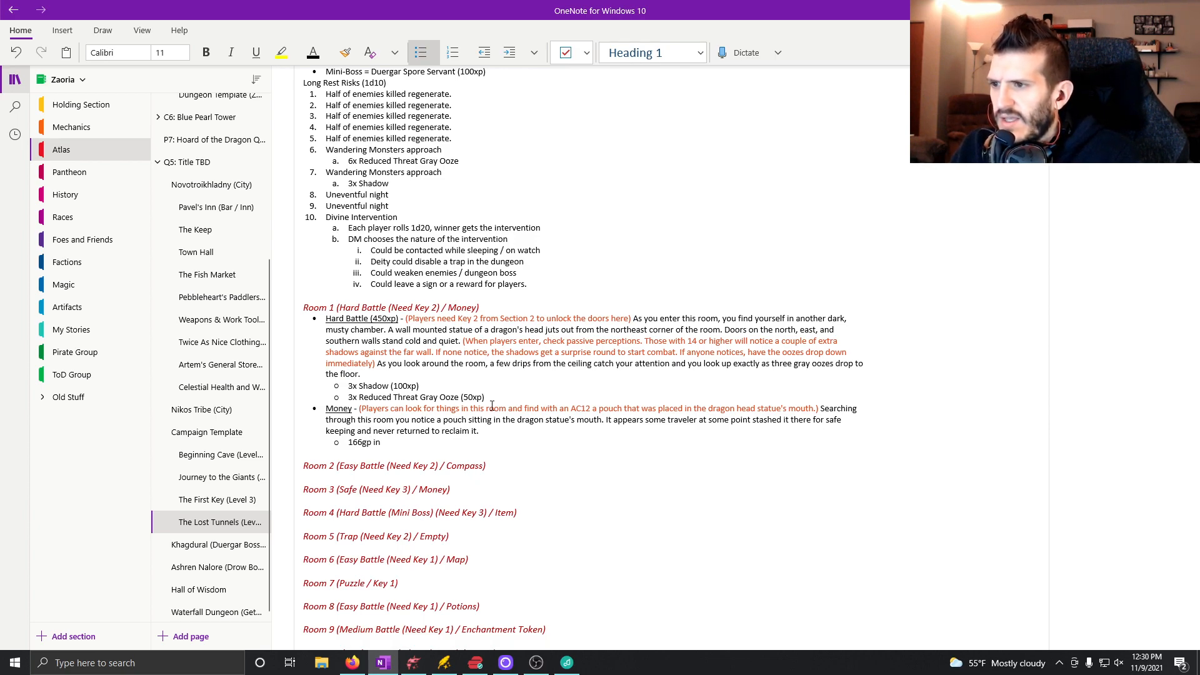
pyautogui.write(' coins')
pyautogui.press('Return')
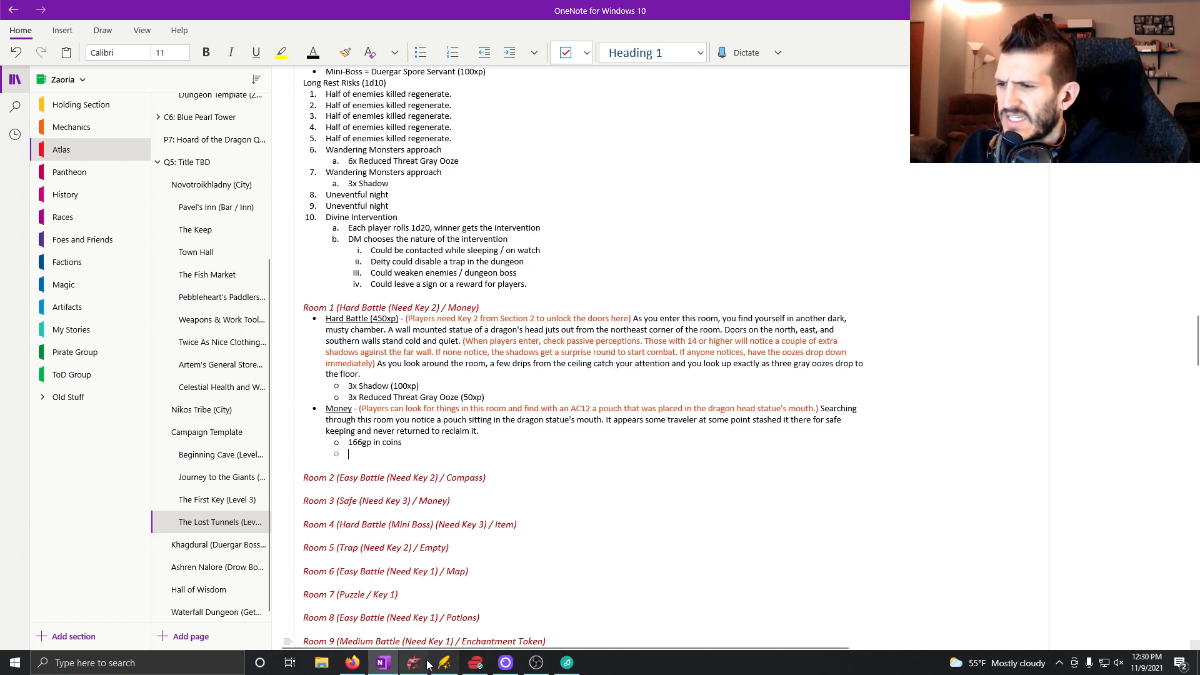
# Switch to Firefox, copy the five rolled gemstone entries from the Loot Generator, and paste them in OneNote below "166gp in coins".
pyautogui.click(361, 668)
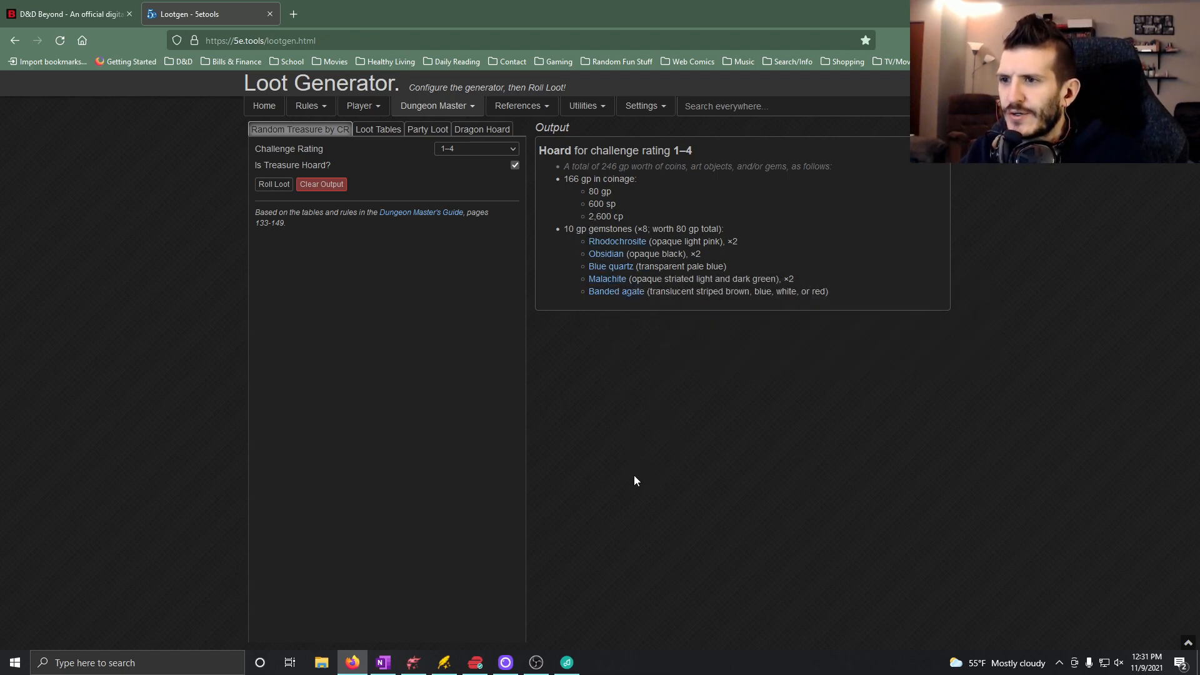
pyautogui.moveTo(834, 291); pyautogui.dragTo(589, 252)
pyautogui.hotkey('ctrl', 'c')
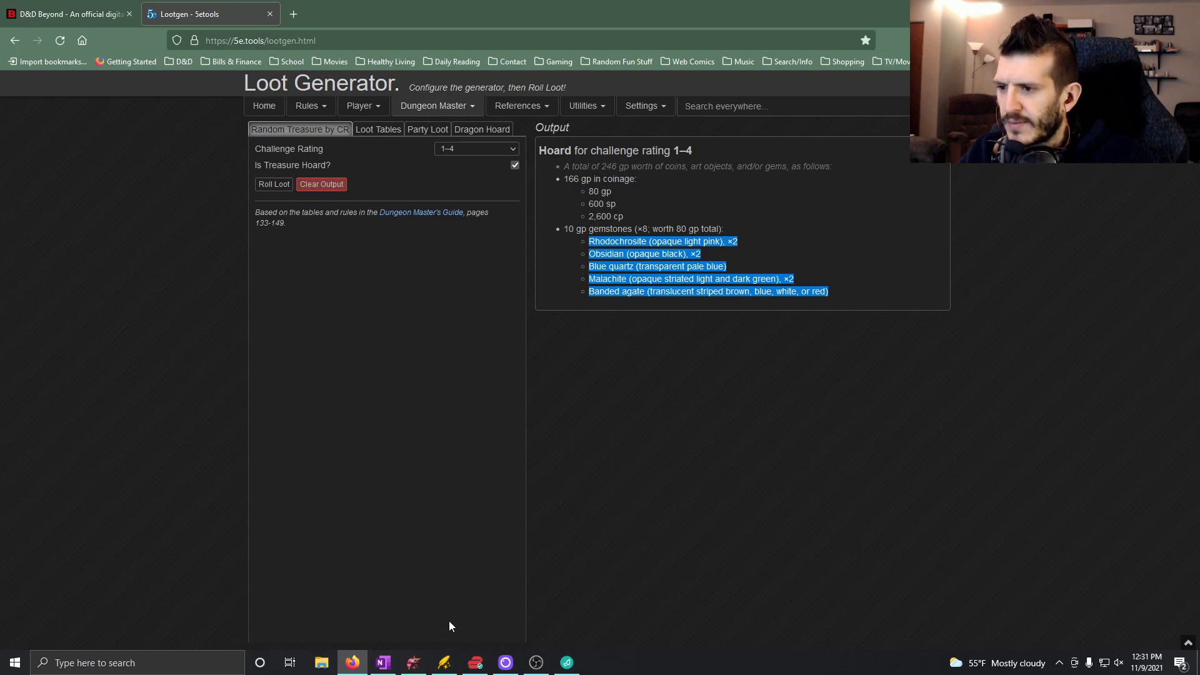
pyautogui.click(383, 663)
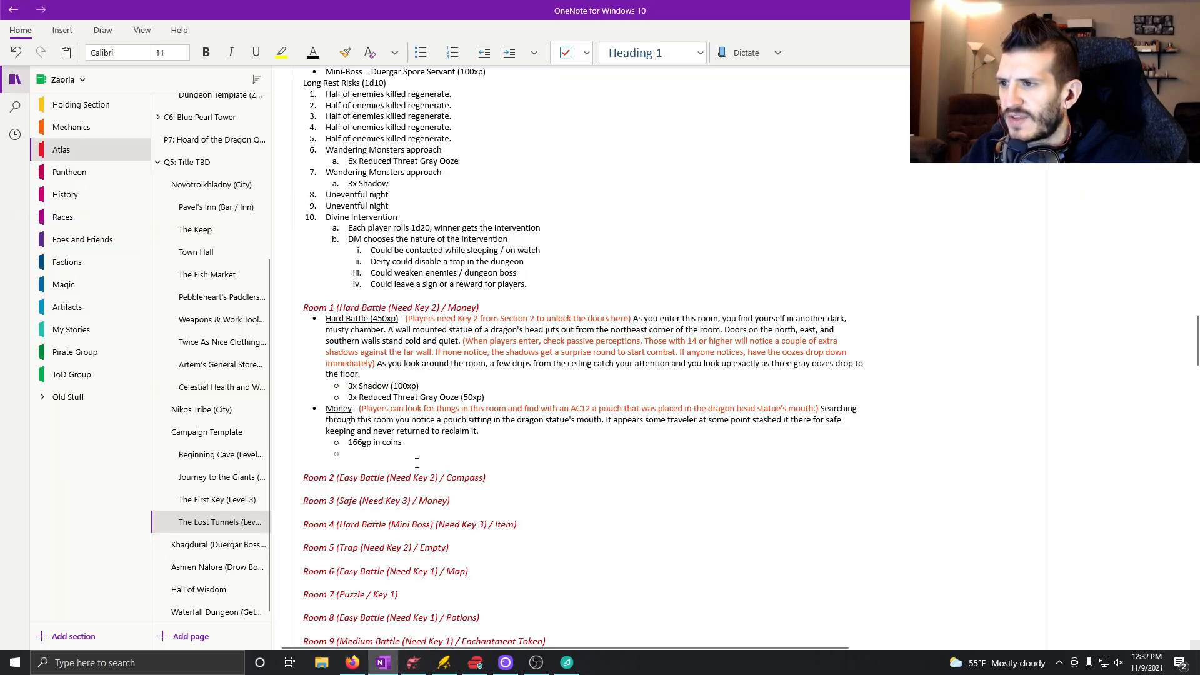
pyautogui.hotkey('ctrl', 'v')
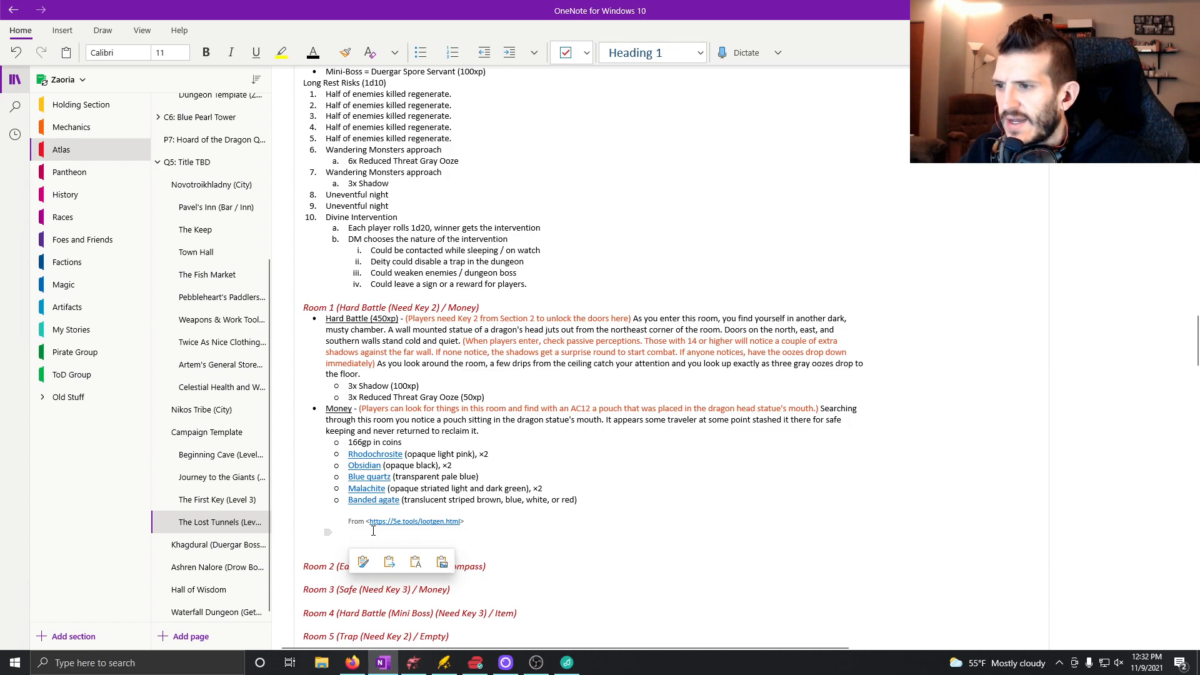
# Delete the pasted source line with the lootgen web address and the empty line beneath the gemstone list.
pyautogui.click(486, 523)
pyautogui.moveTo(482, 537); pyautogui.dragTo(343, 511)
pyautogui.press('BackSpace')
pyautogui.hotkey('shift', 'Tab')
pyautogui.press('BackSpace')
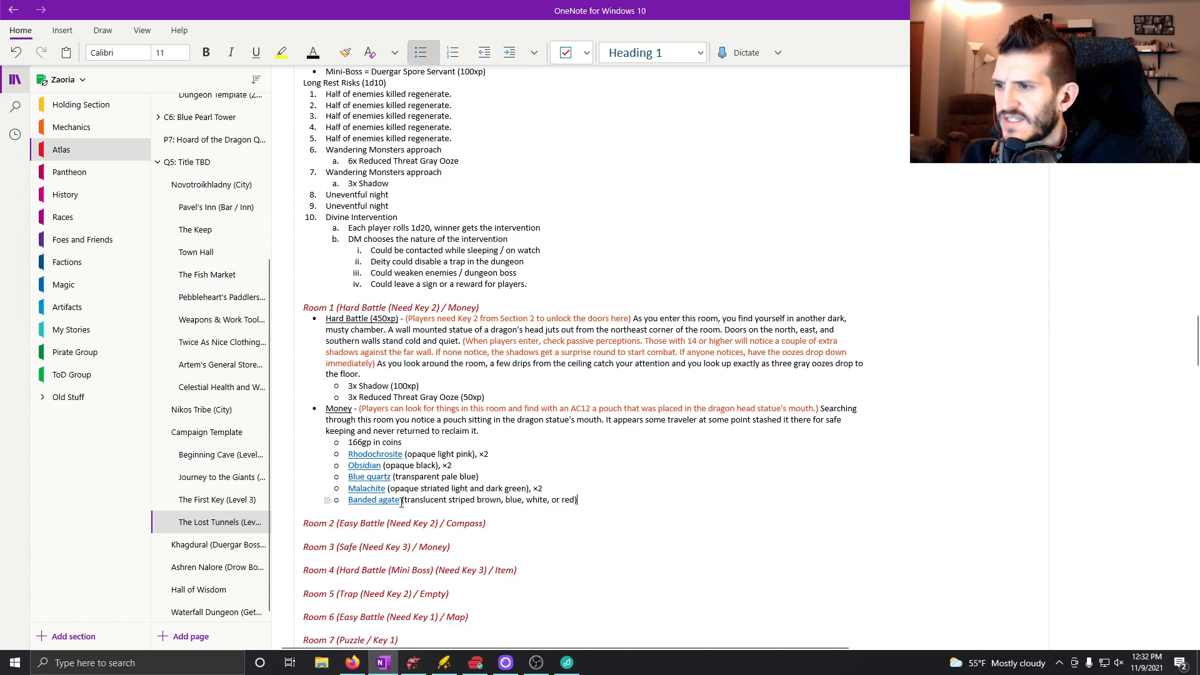
# Remove the hyperlink and colour description from the banded agate bullet and capitalize it as "Banded Agate".
pyautogui.rightClick(392, 503)
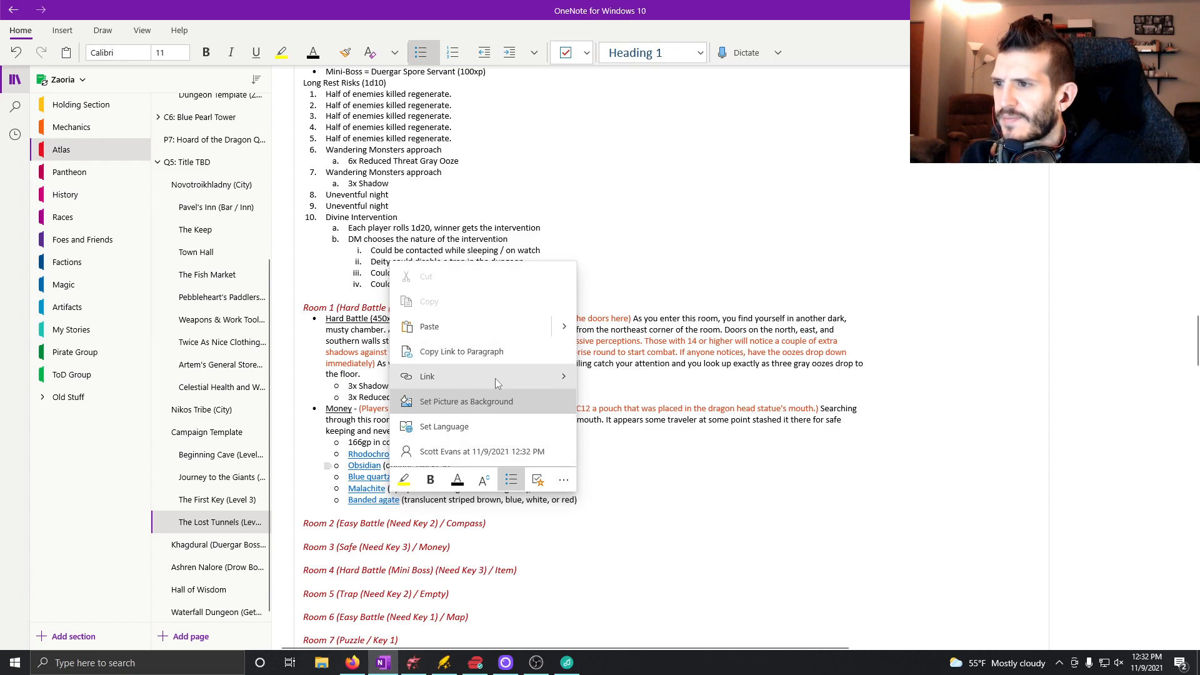
pyautogui.moveTo(573, 382)
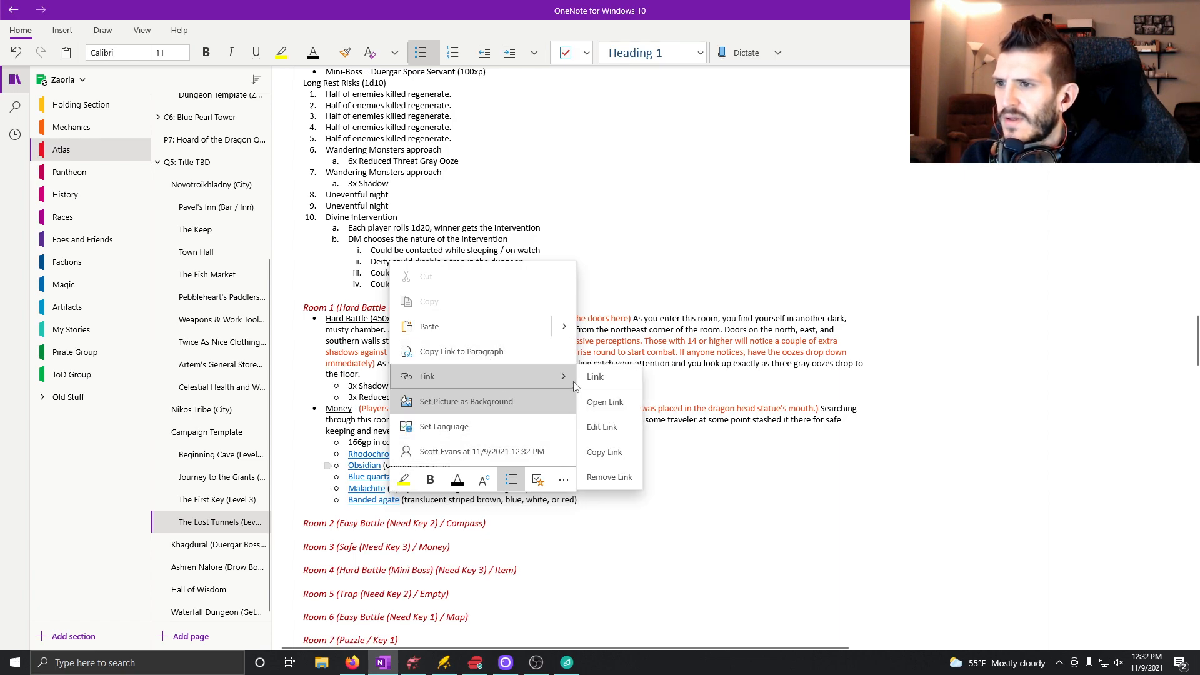
pyautogui.click(619, 481)
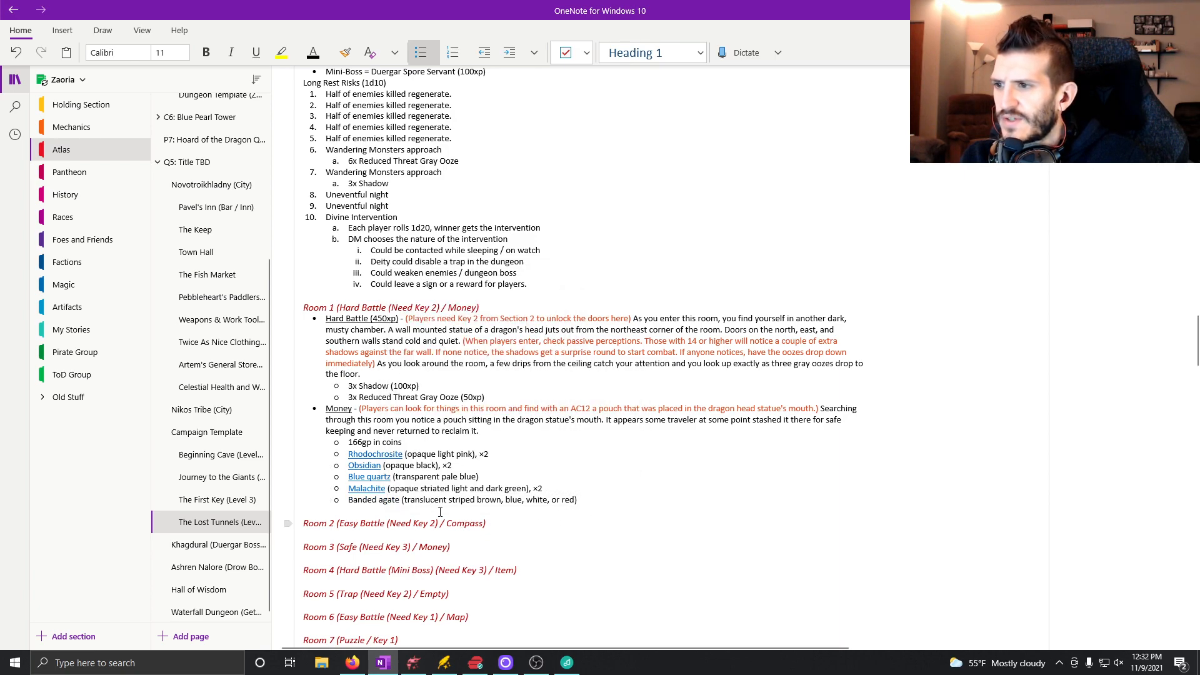
pyautogui.click(387, 499)
pyautogui.press('BackSpace')
pyautogui.write('A')
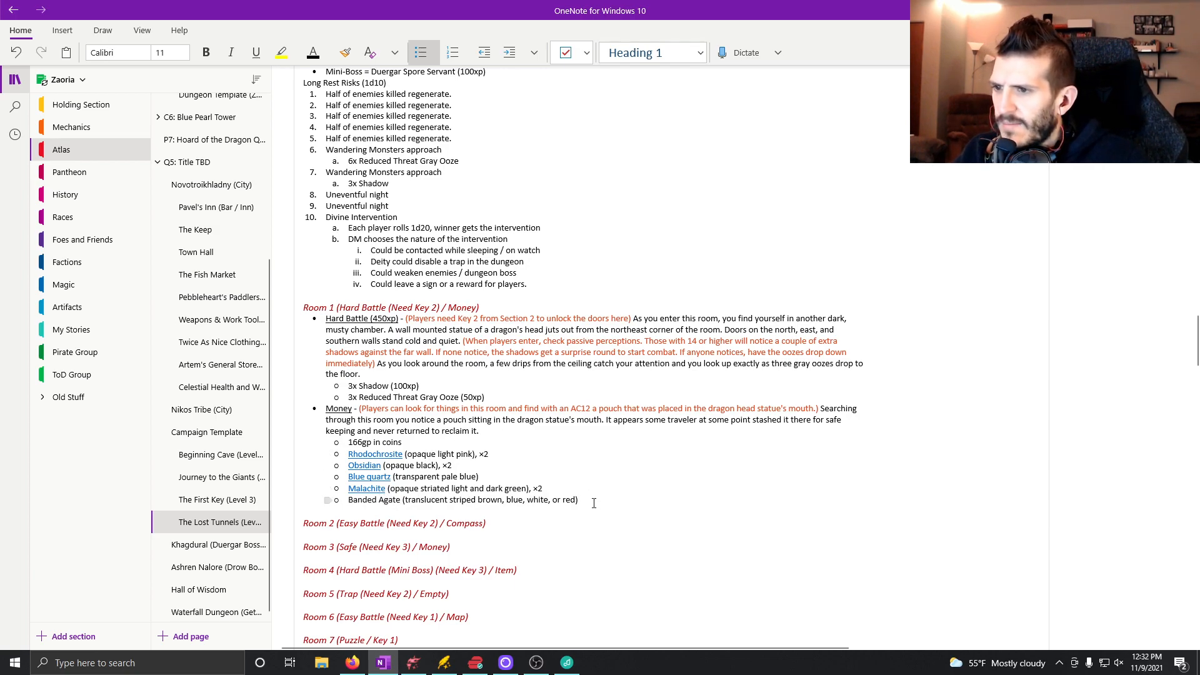
pyautogui.moveTo(593, 503); pyautogui.dragTo(407, 501)
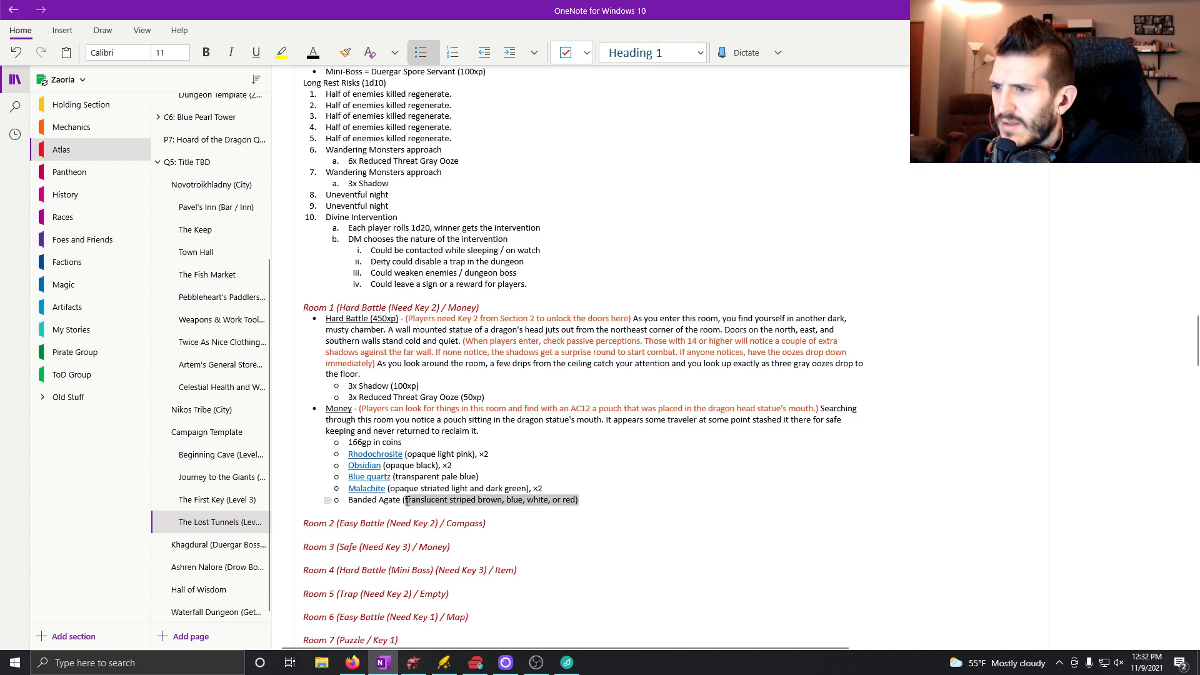
pyautogui.press('BackSpace')
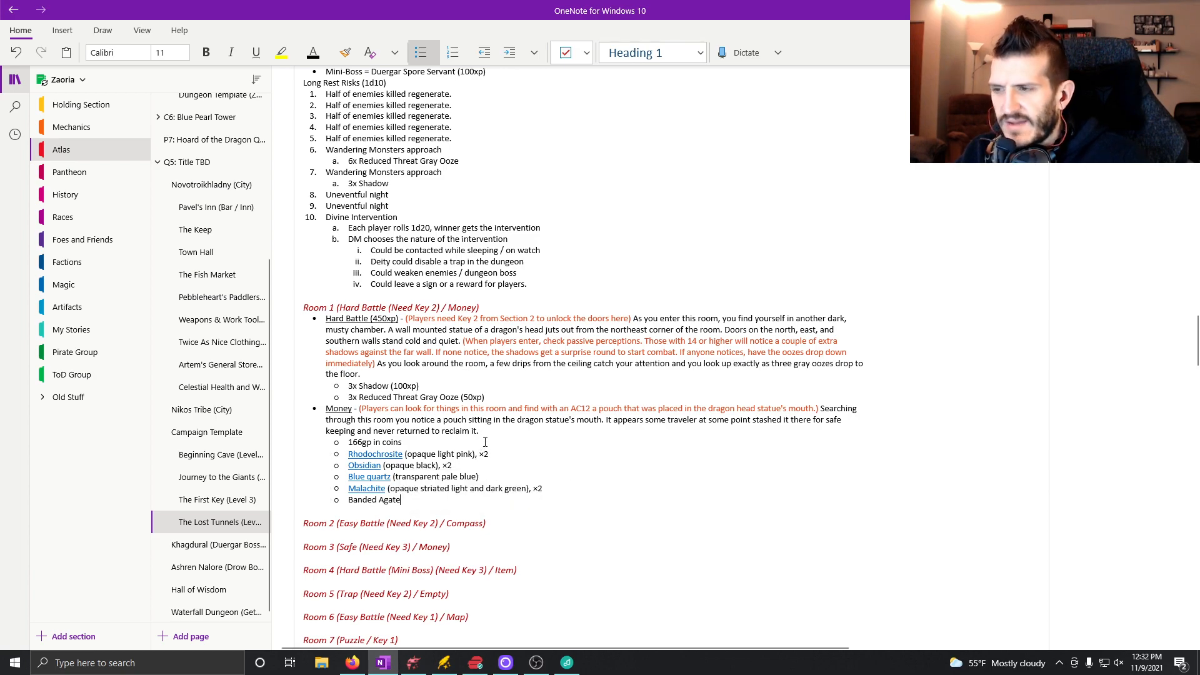
# Delete the Malachite bullet's colour description and remove its hyperlink, leaving "Malachite ×2".
pyautogui.moveTo(531, 490); pyautogui.dragTo(389, 489)
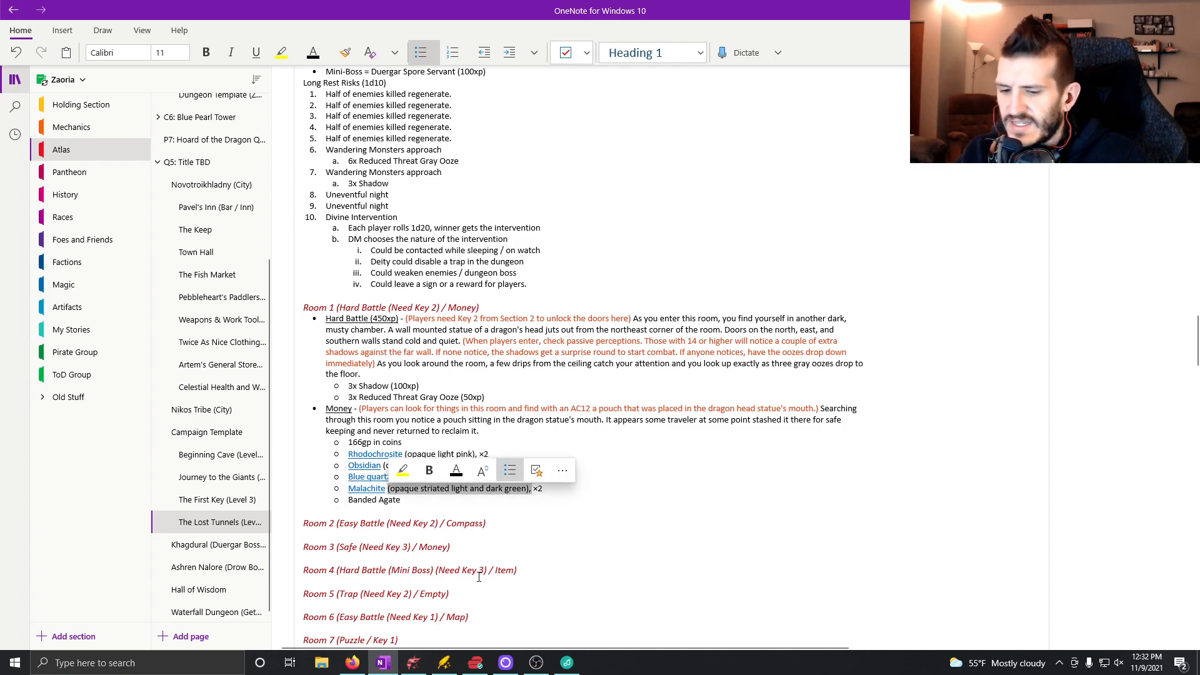
pyautogui.press('Delete')
pyautogui.rightClick(378, 490)
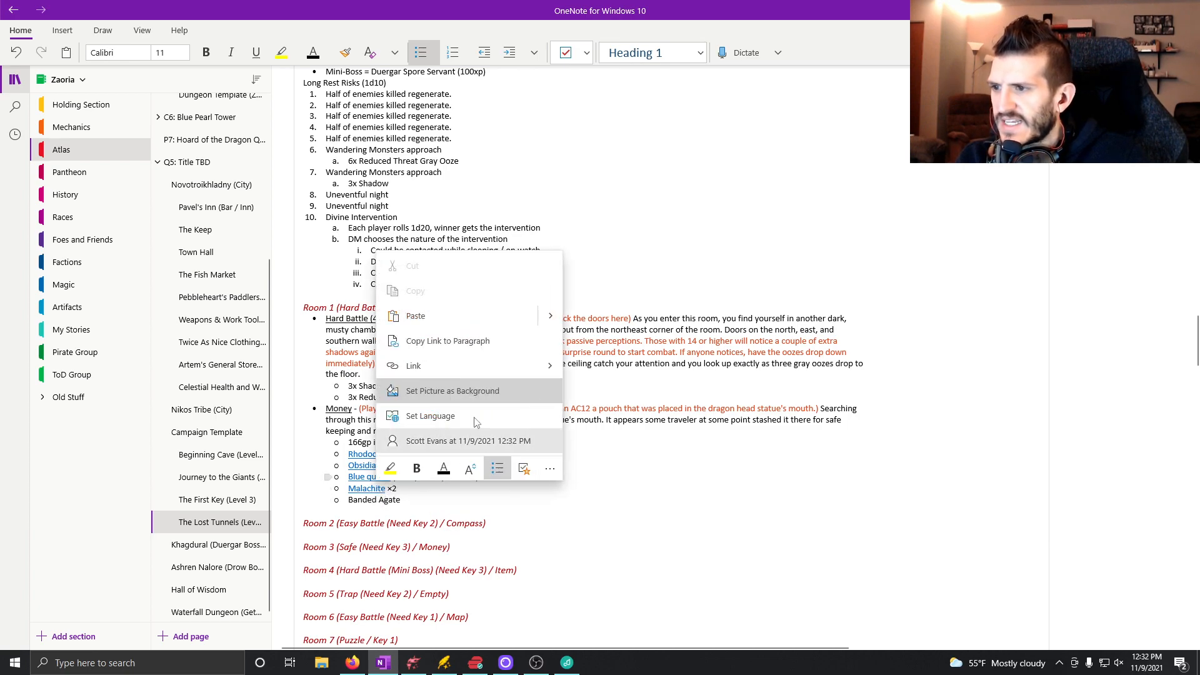
pyautogui.moveTo(516, 360)
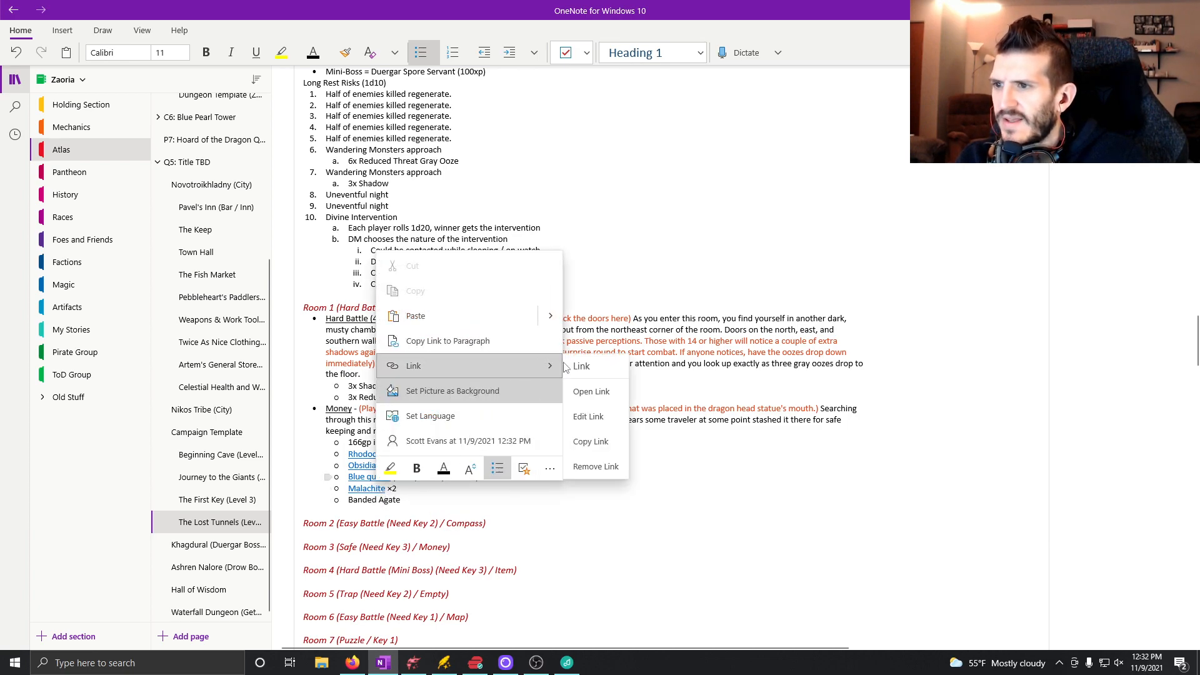
pyautogui.click(616, 466)
# Remove the hyperlinks from the Blue quartz, Obsidian and Rhodochrosite bullets.
pyautogui.rightClick(377, 479)
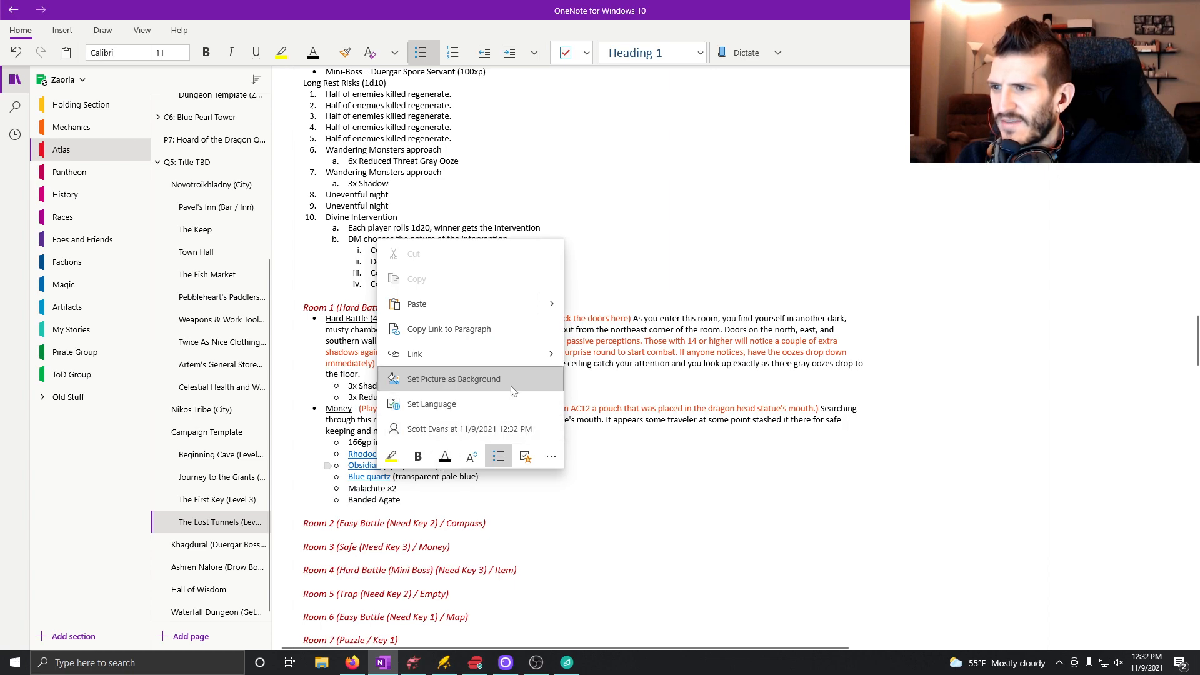
pyautogui.moveTo(536, 352)
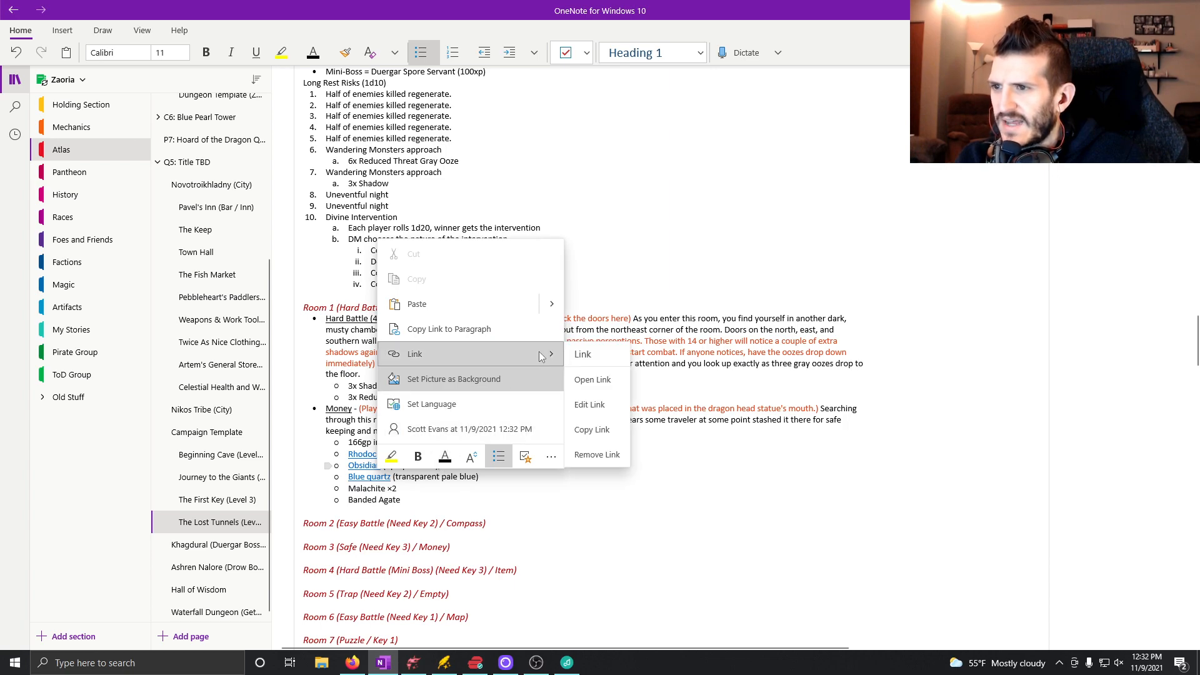
pyautogui.click(592, 455)
pyautogui.rightClick(358, 466)
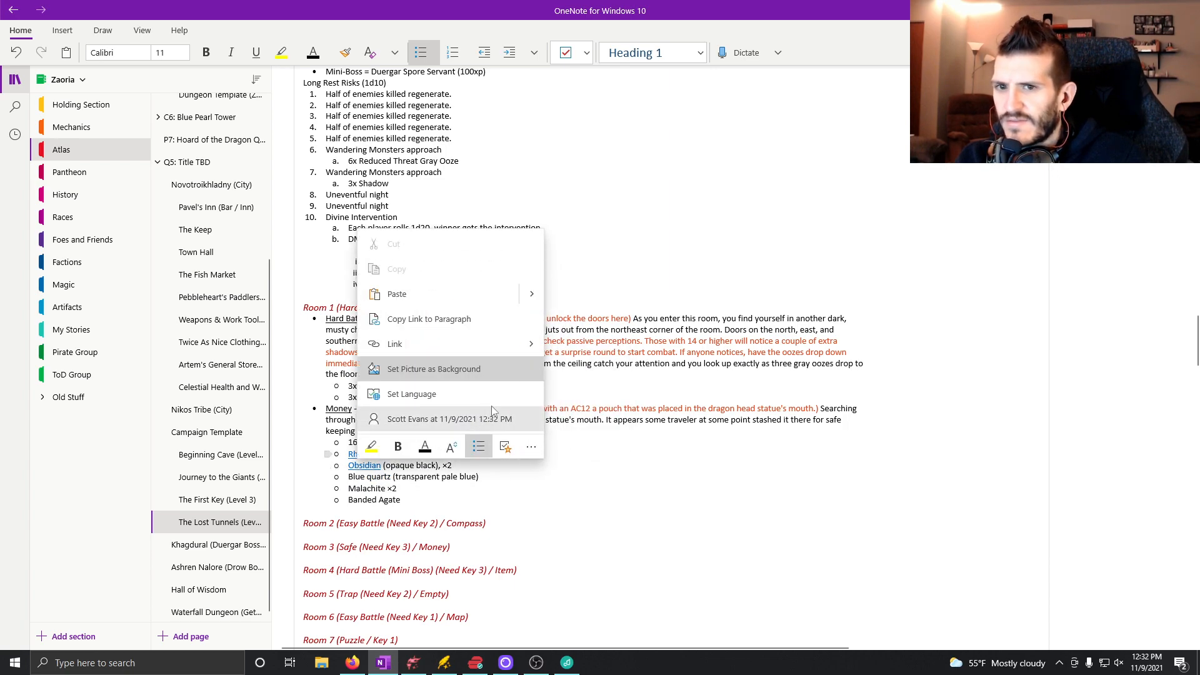
pyautogui.moveTo(526, 347)
pyautogui.click(578, 445)
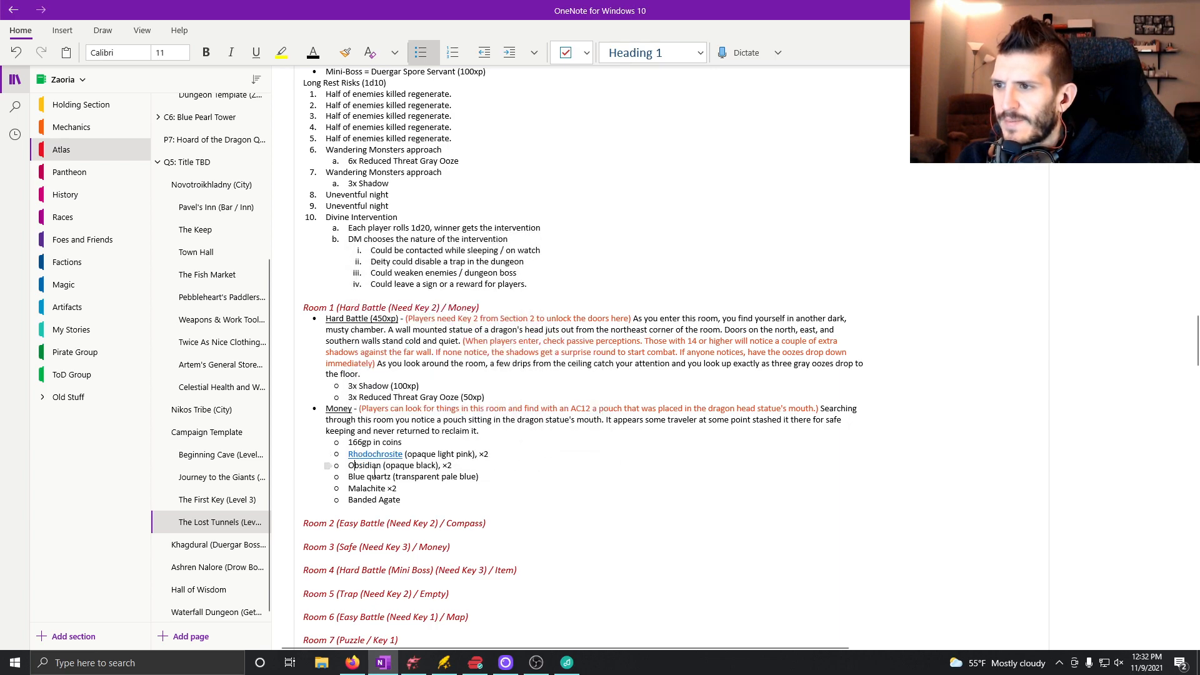
pyautogui.rightClick(368, 454)
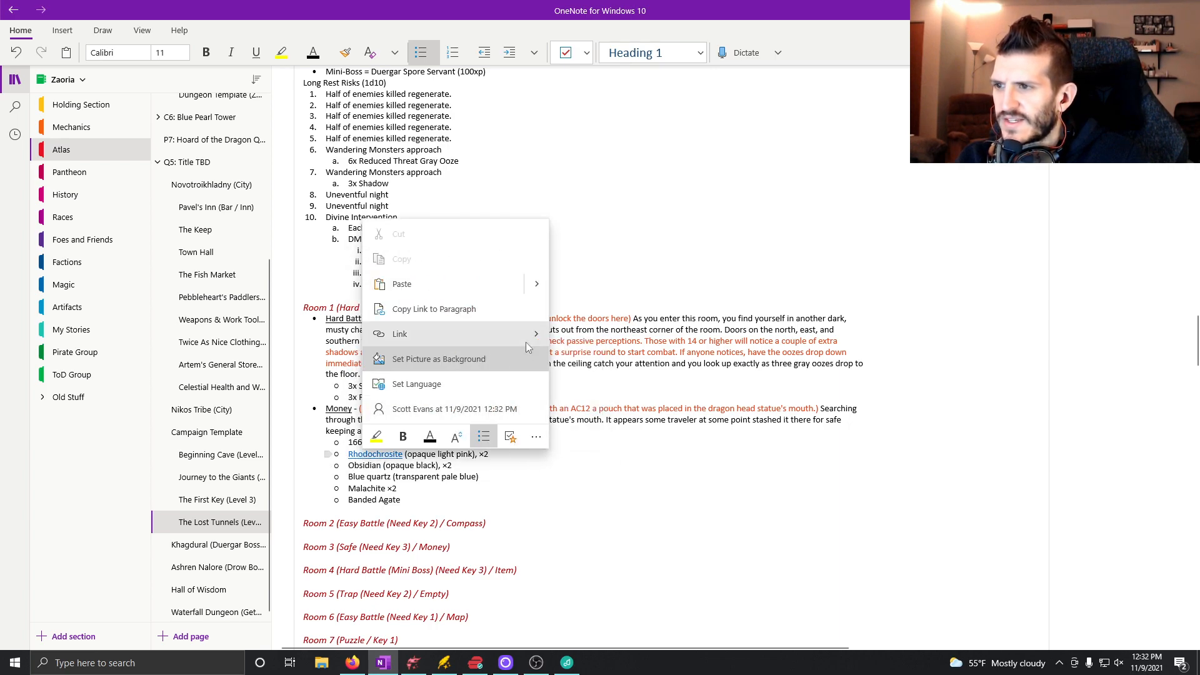
pyautogui.moveTo(526, 339)
pyautogui.click(578, 436)
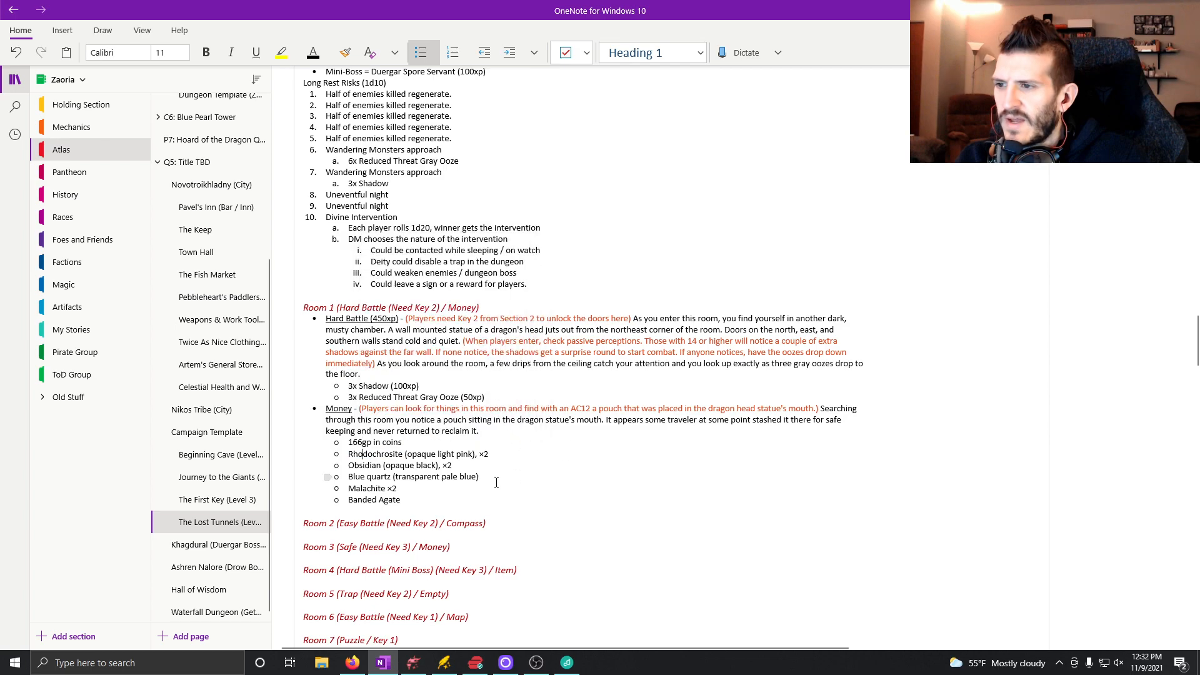
# Delete the colour descriptions and commas so the bullets read "Rhodochrosite ×2" and "Obsidian ×2".
pyautogui.moveTo(479, 455); pyautogui.dragTo(404, 456)
pyautogui.press('BackSpace')
pyautogui.press('BackSpace')
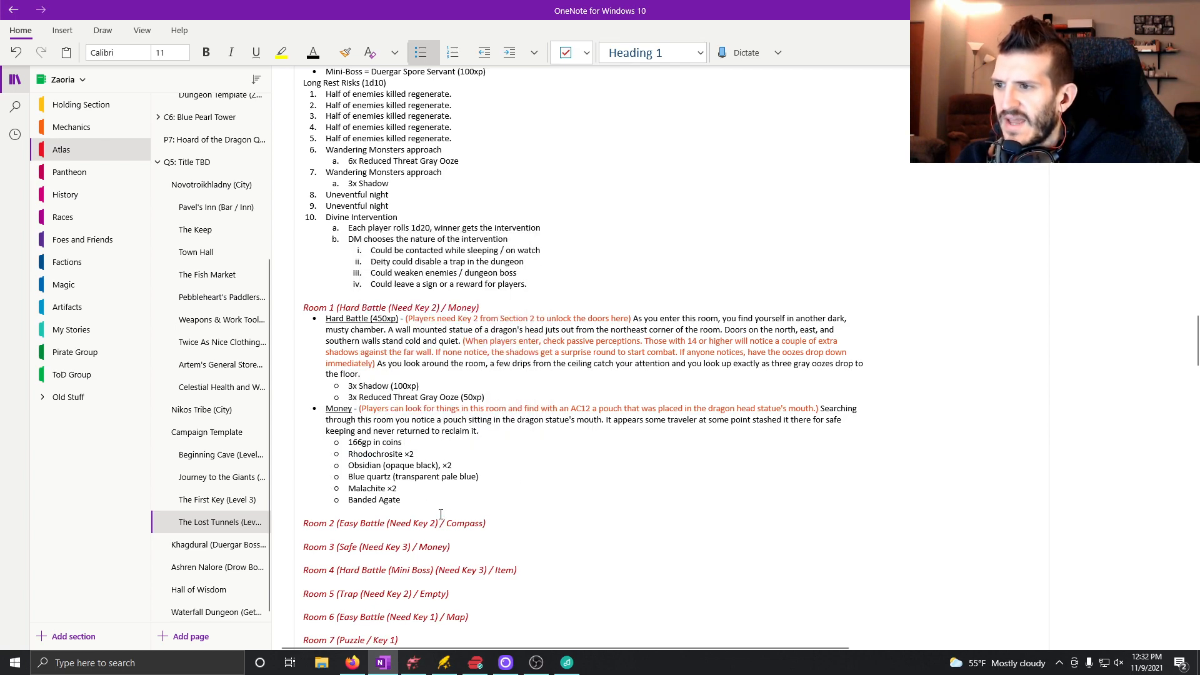
pyautogui.moveTo(440, 465); pyautogui.dragTo(382, 465)
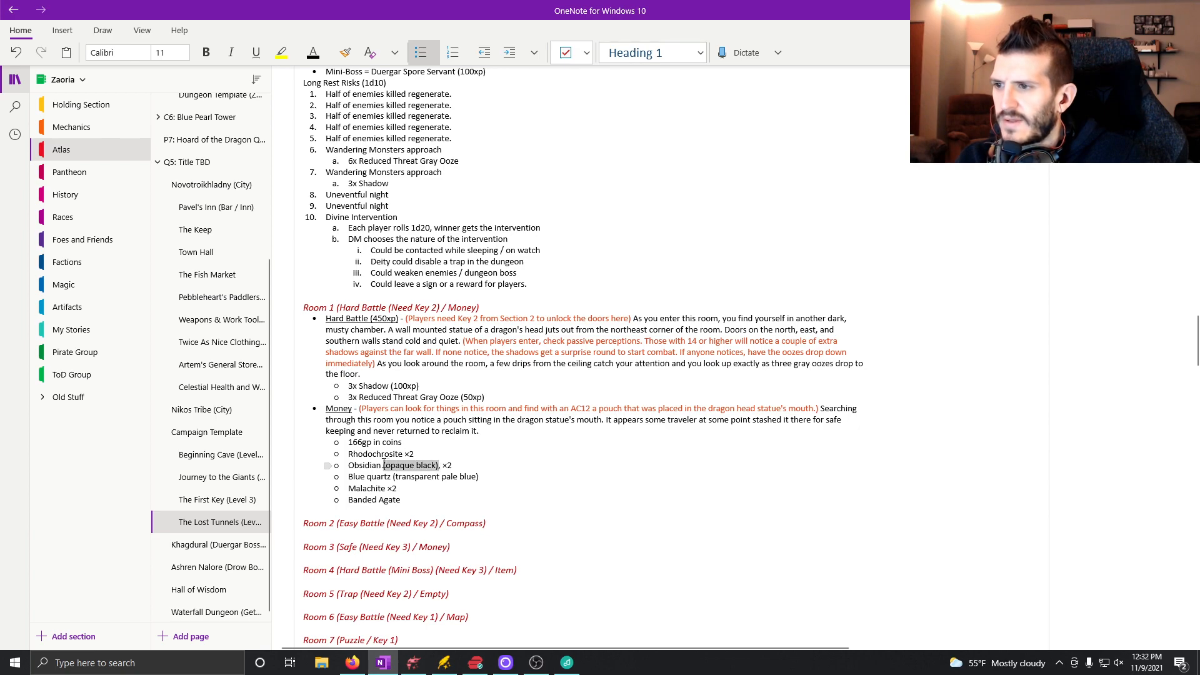
pyautogui.press('BackSpace')
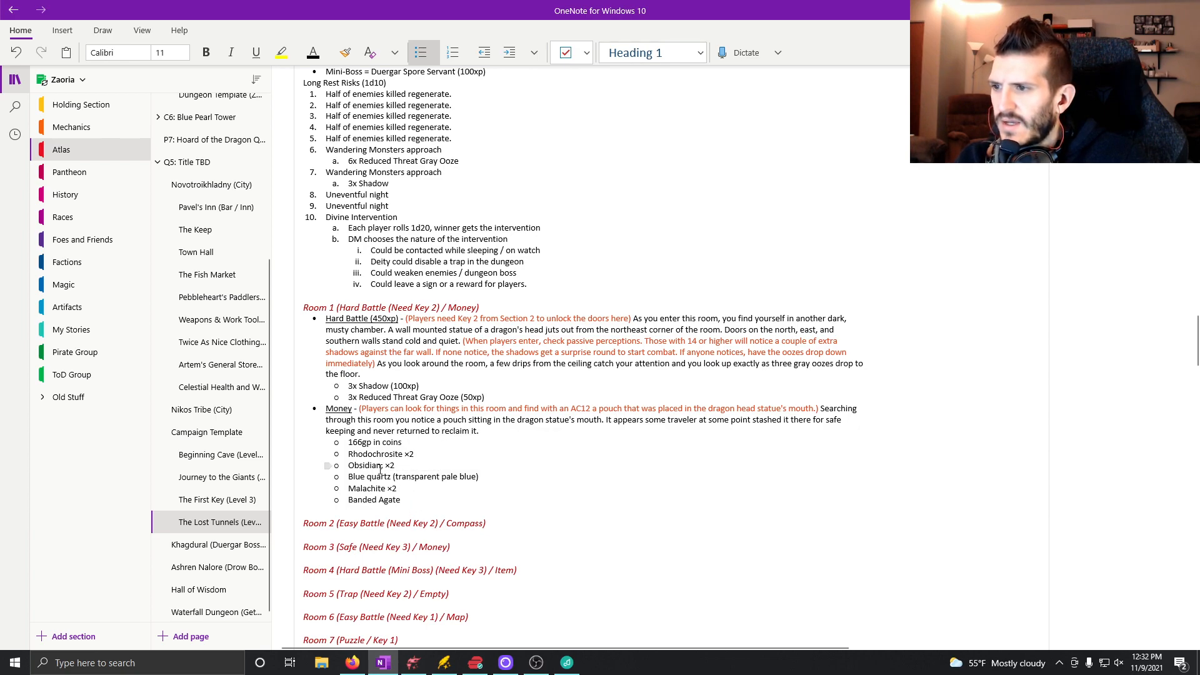
pyautogui.press('Delete')
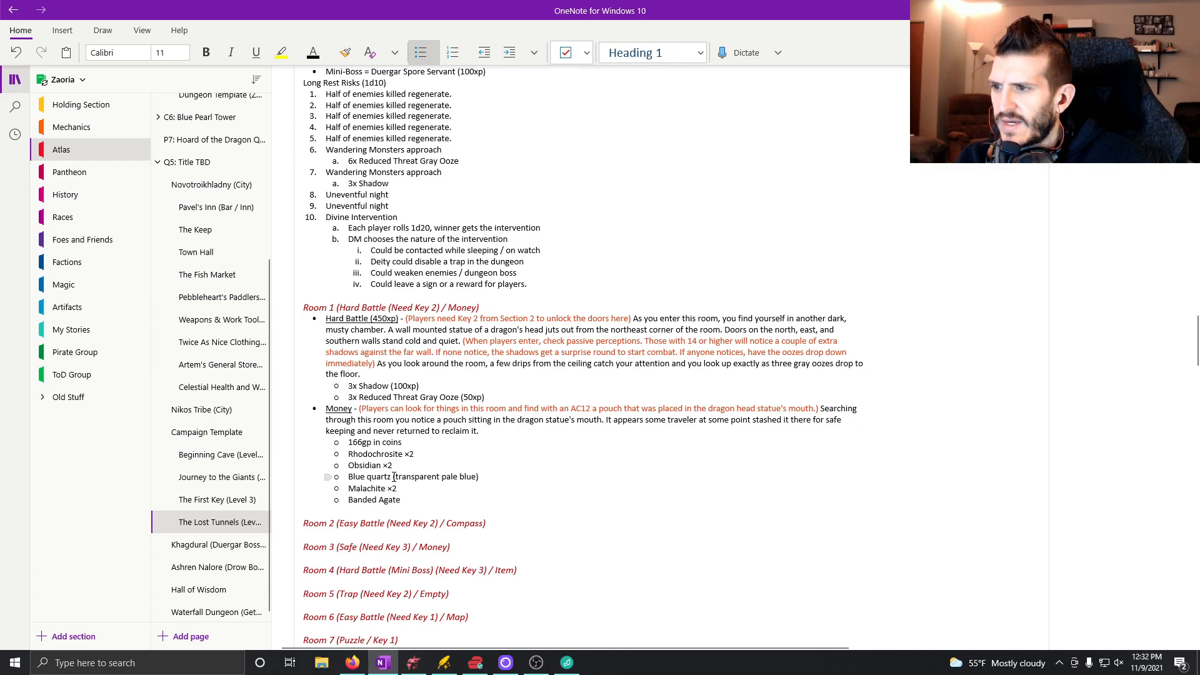
# Delete the Blue quartz bullet's colour description, keeping "Malachite ×2" on its own bullet below.
pyautogui.moveTo(393, 476); pyautogui.dragTo(493, 480)
pyautogui.press('Delete')
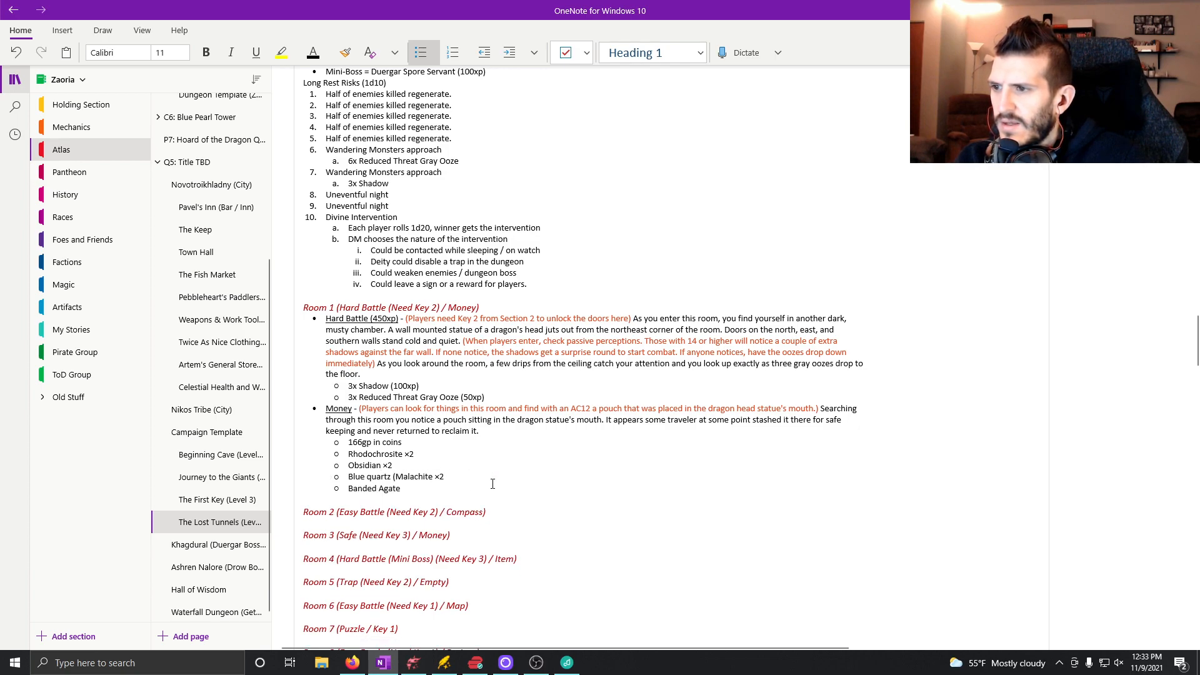
pyautogui.press('Return')
pyautogui.press('BackSpace')
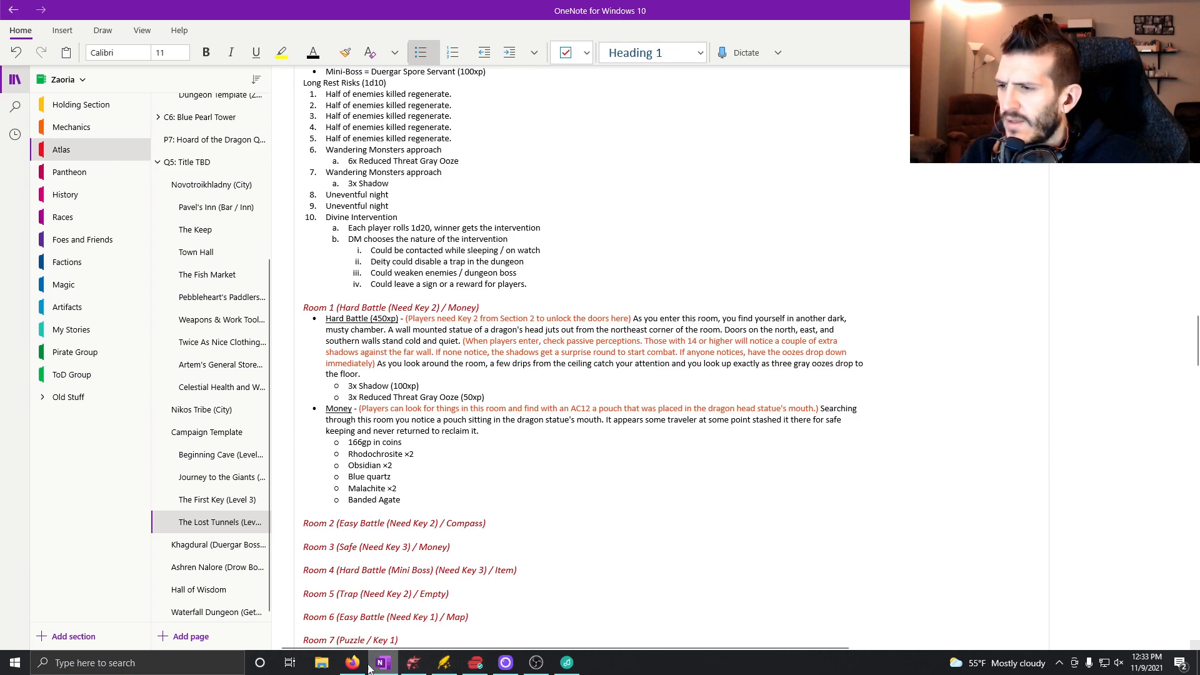
# Switch to Dungeondraft and choose the Sack 01 object with the Object Tool for the dragon statue in room 1.
pyautogui.click(413, 663)
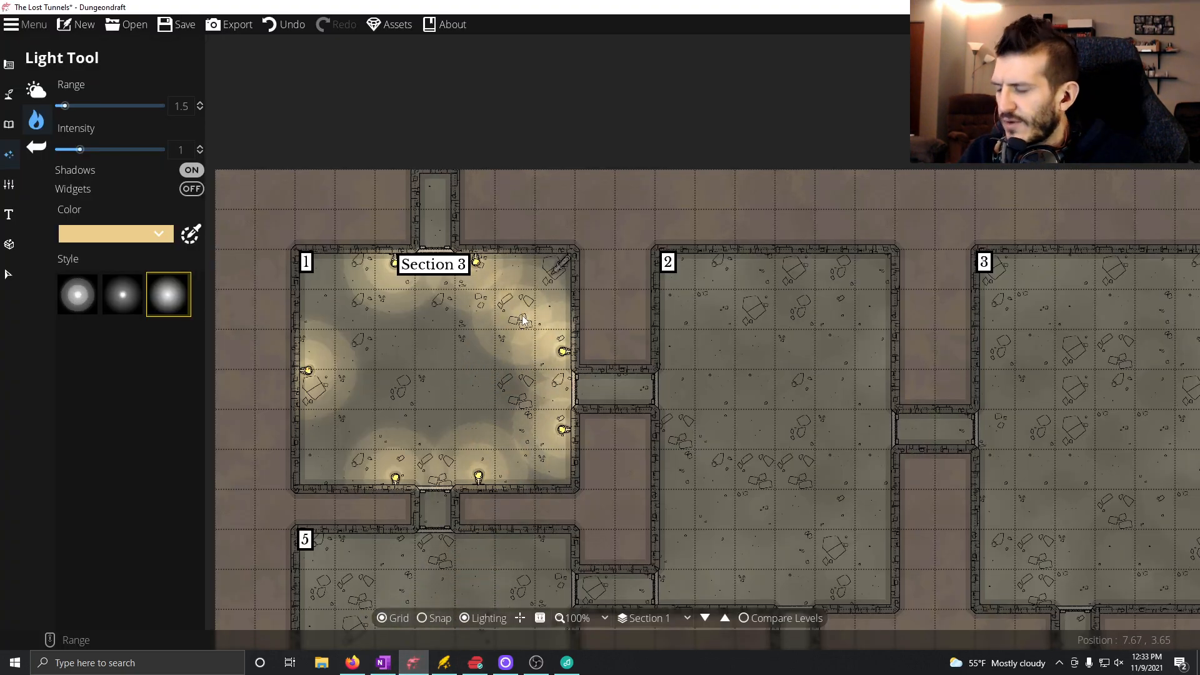
pyautogui.scroll(4, 519, 282)
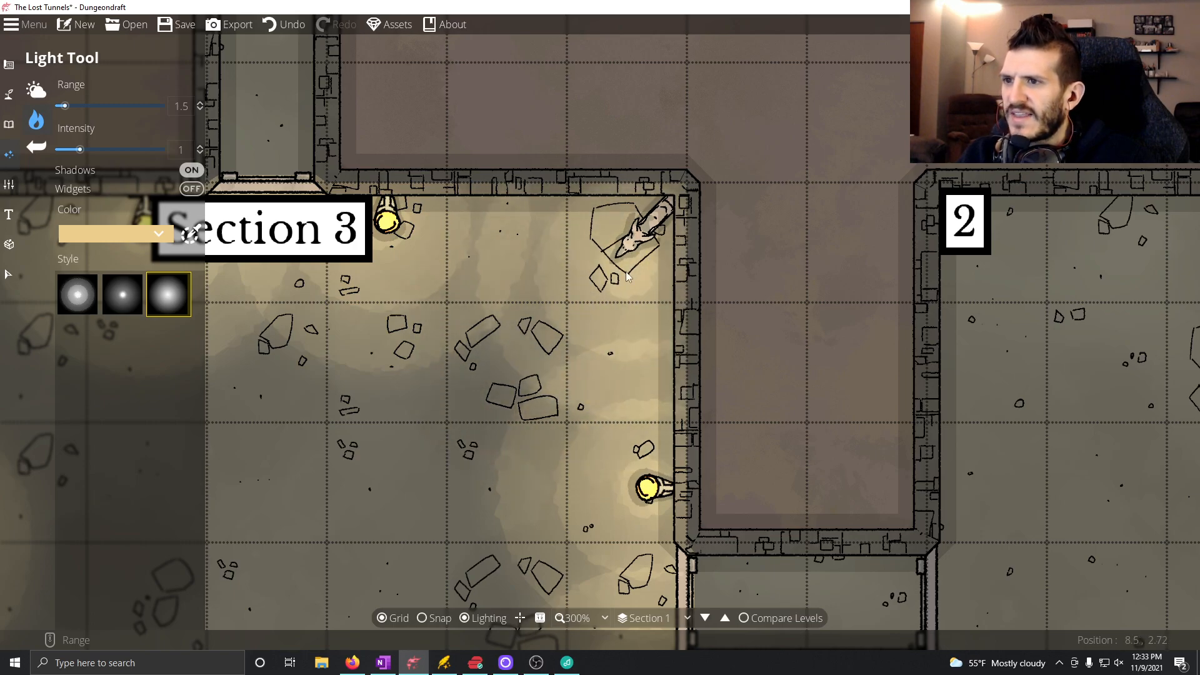
pyautogui.click(23, 141)
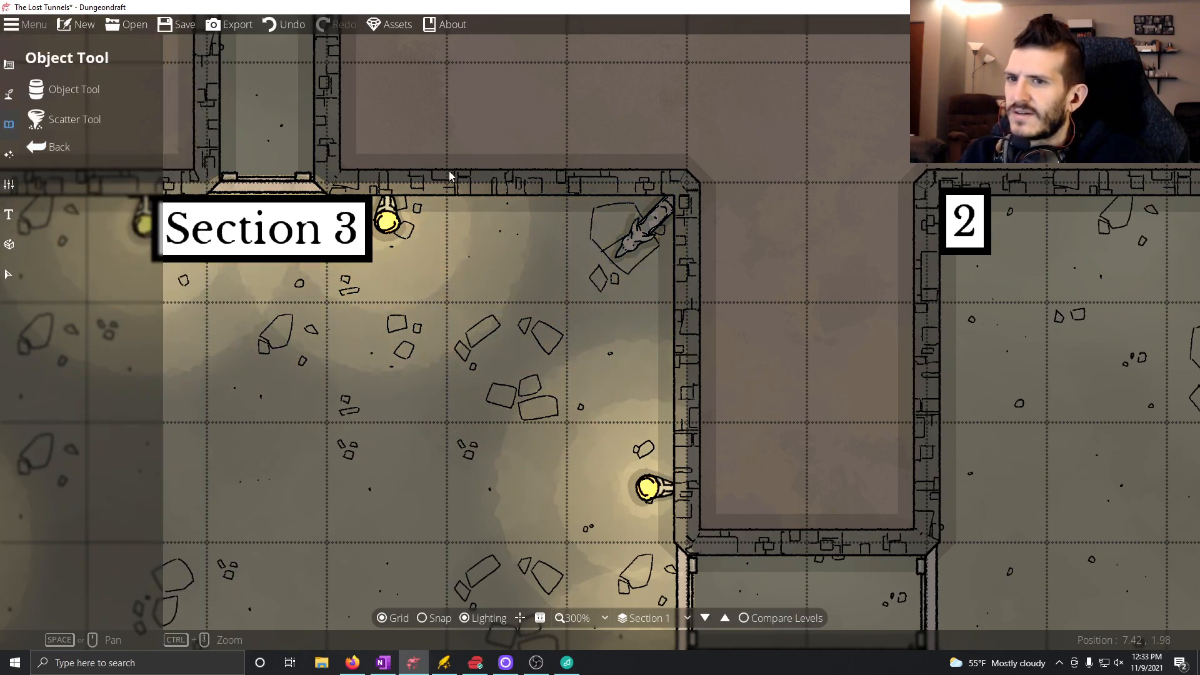
pyautogui.click(62, 89)
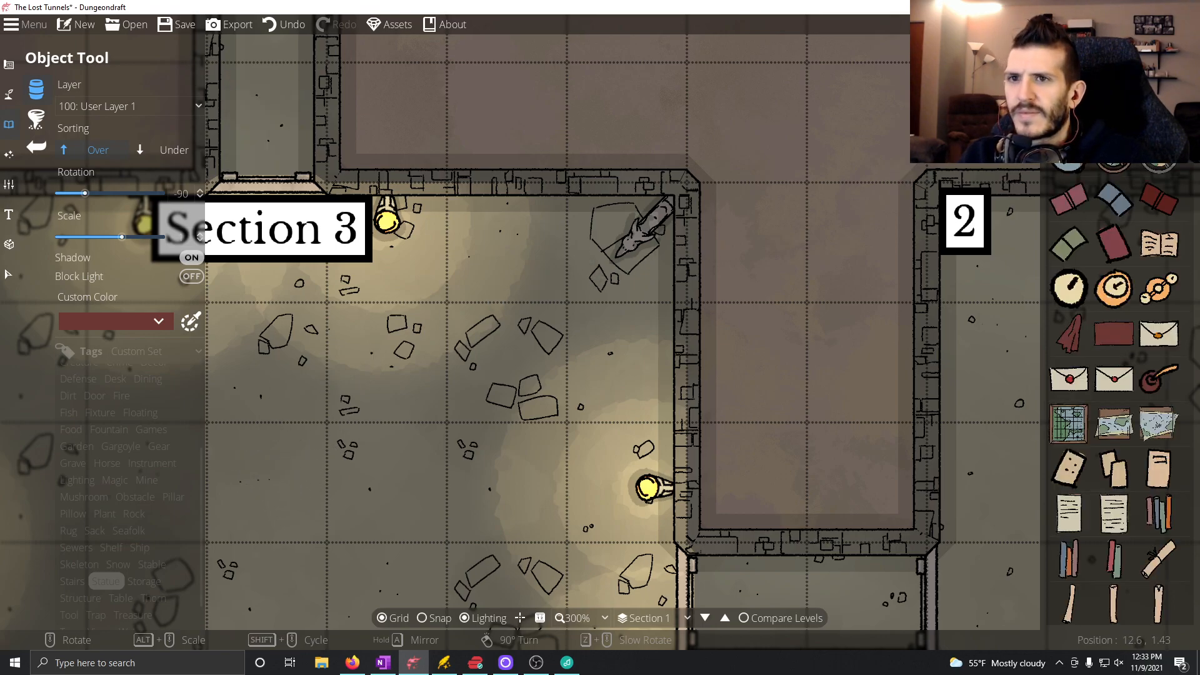
pyautogui.write('co')
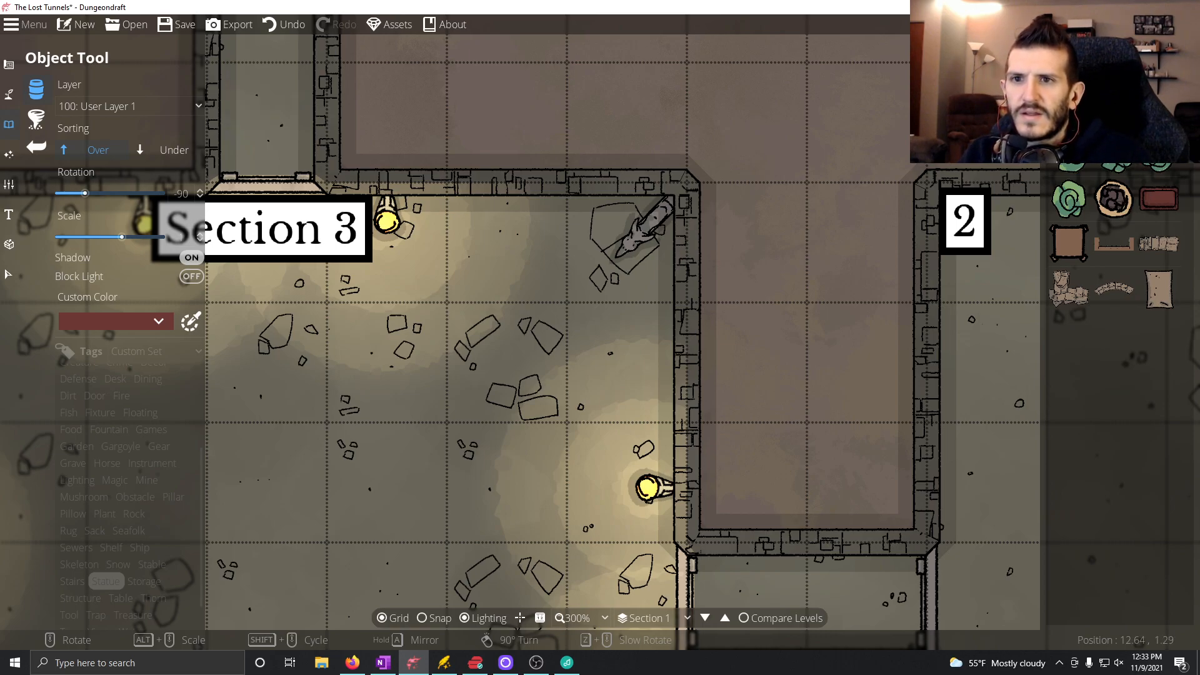
pyautogui.press('Return')
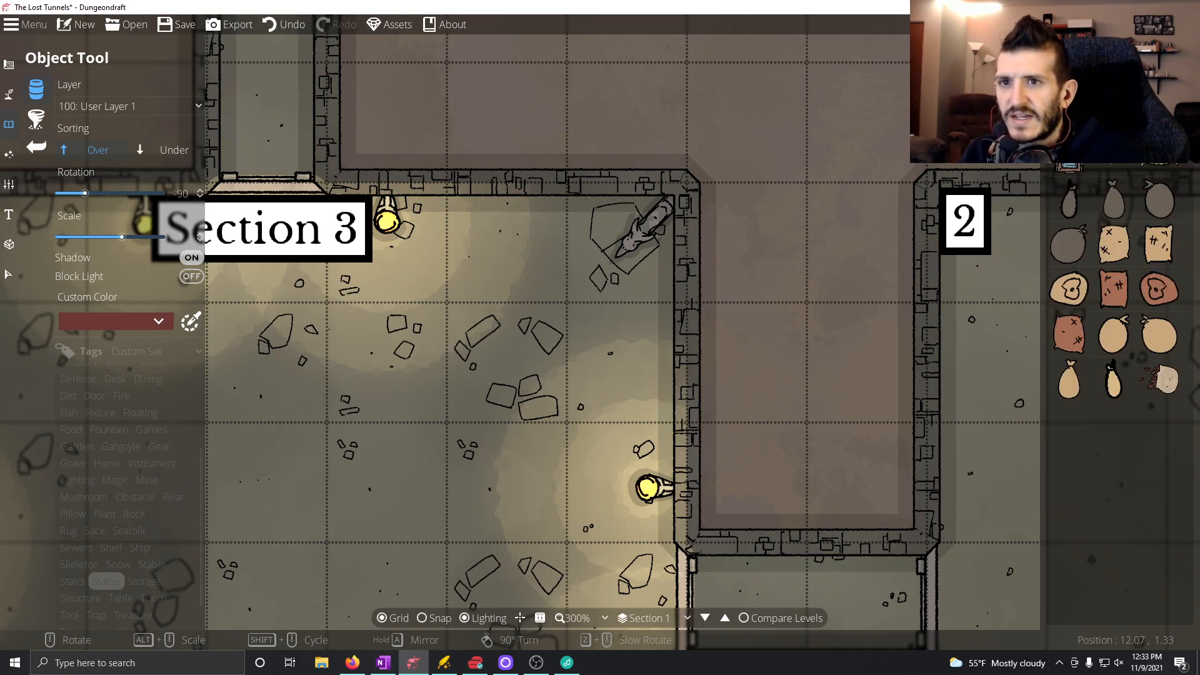
pyautogui.click(1070, 200)
# Place the sack at the mouth of room 1's dragon head statue, sorted under other objects and rotated to -165 degrees.
pyautogui.scroll(4, 621, 253)
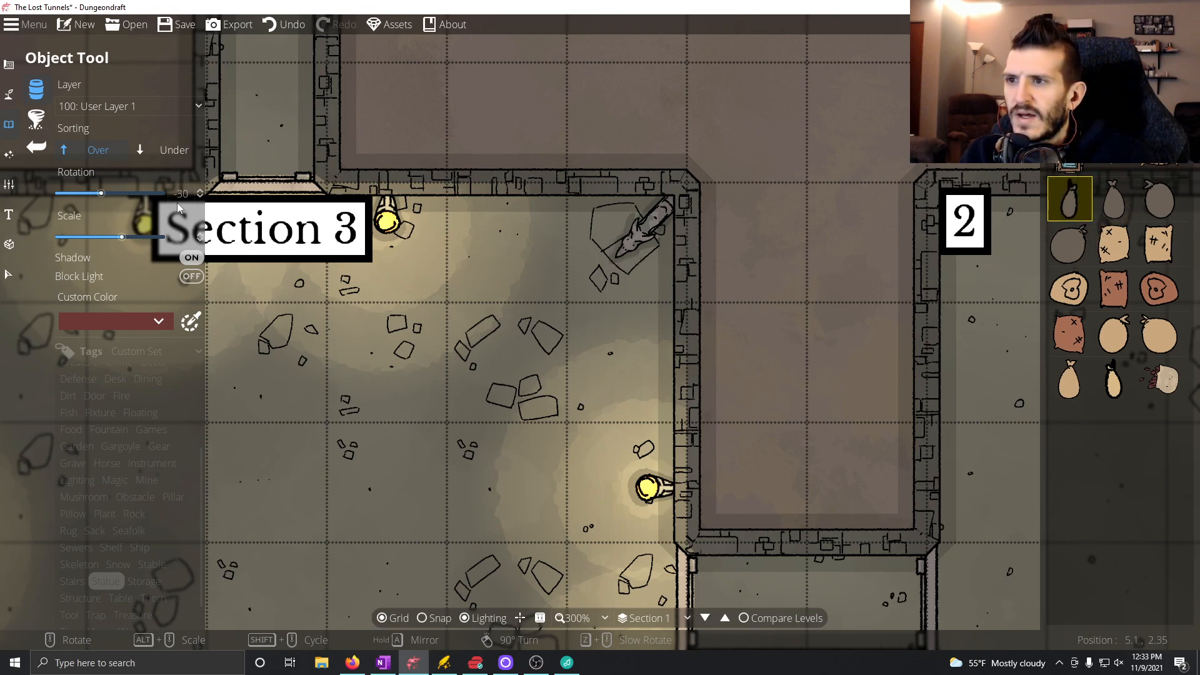
pyautogui.click(151, 149)
pyautogui.scroll(-5, 593, 259)
pyautogui.scroll(-4, 626, 253)
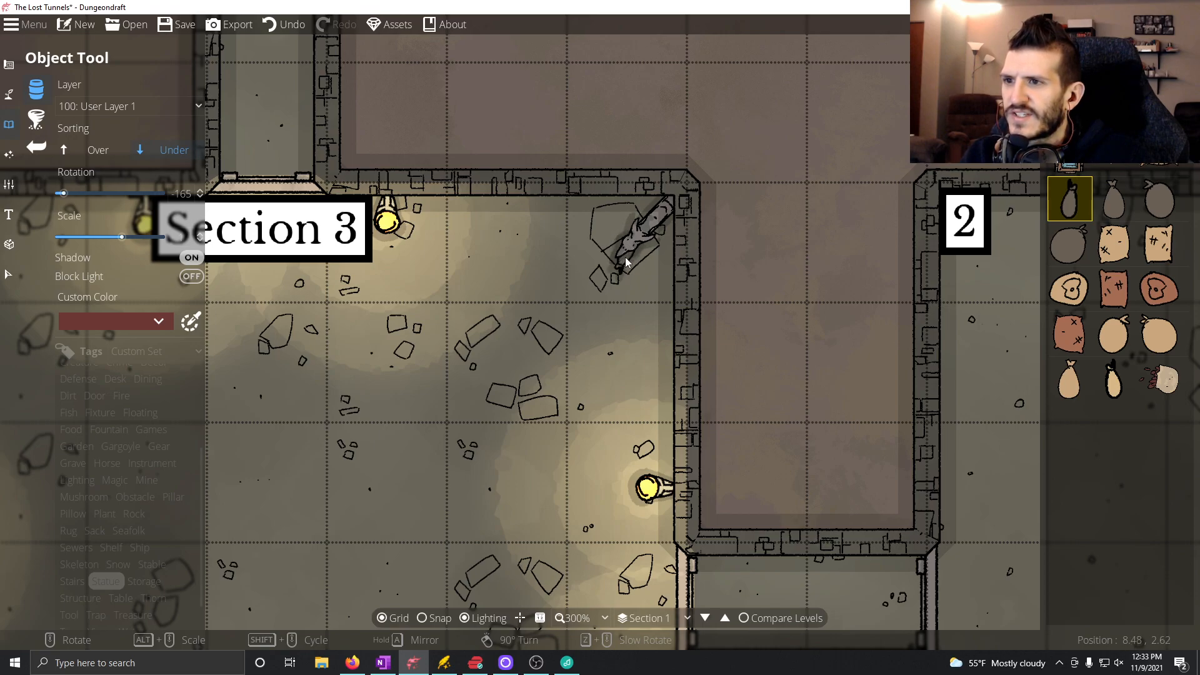
pyautogui.click(627, 252)
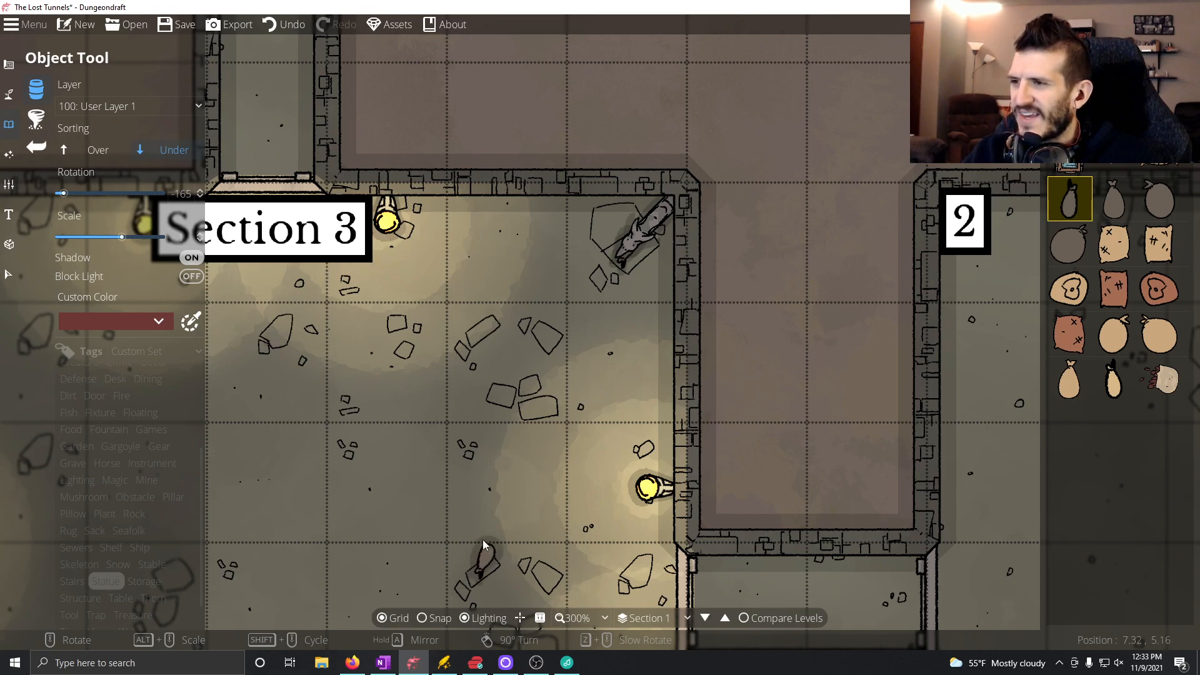
pyautogui.scroll(-2, 411, 422)
pyautogui.moveTo(415, 424); pyautogui.dragTo(580, 275)
pyautogui.scroll(-1, 594, 315)
pyautogui.moveTo(617, 343); pyautogui.dragTo(557, 343)
pyautogui.moveTo(694, 375); pyautogui.dragTo(357, 272)
# Switch to OneNote and start an underlined bullet reading "Easy Battle (" beneath the Section 1 Room 2 heading.
pyautogui.click(383, 662)
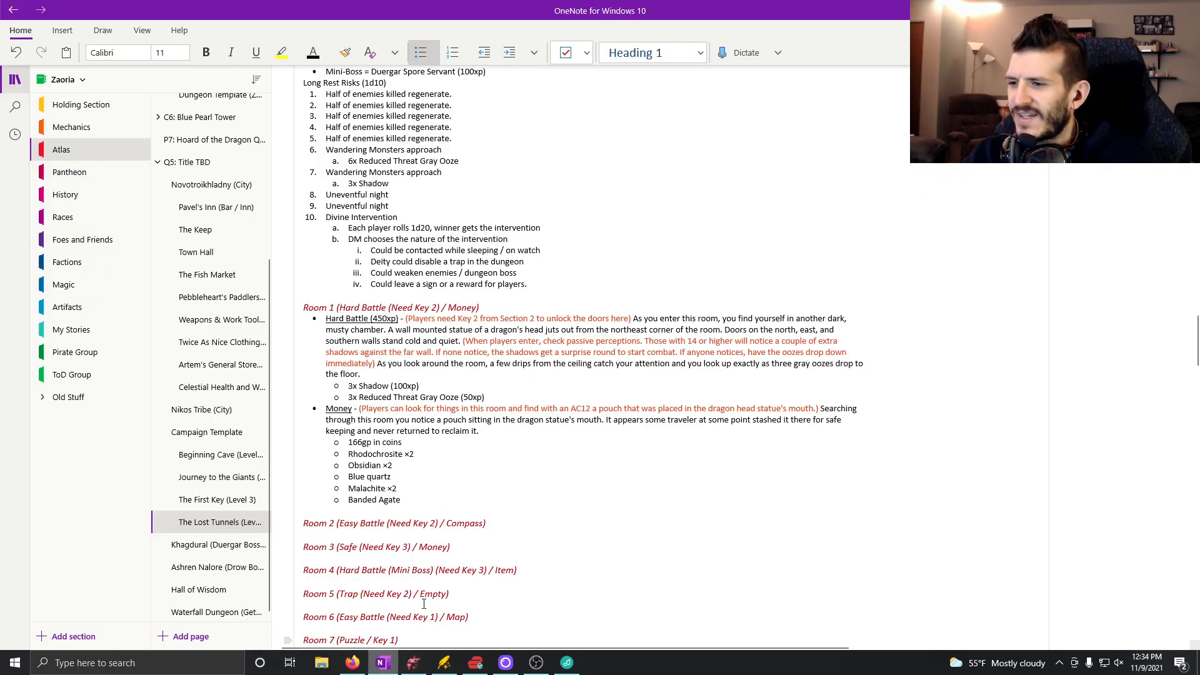
pyautogui.scroll(-3, 470, 506)
pyautogui.click(525, 319)
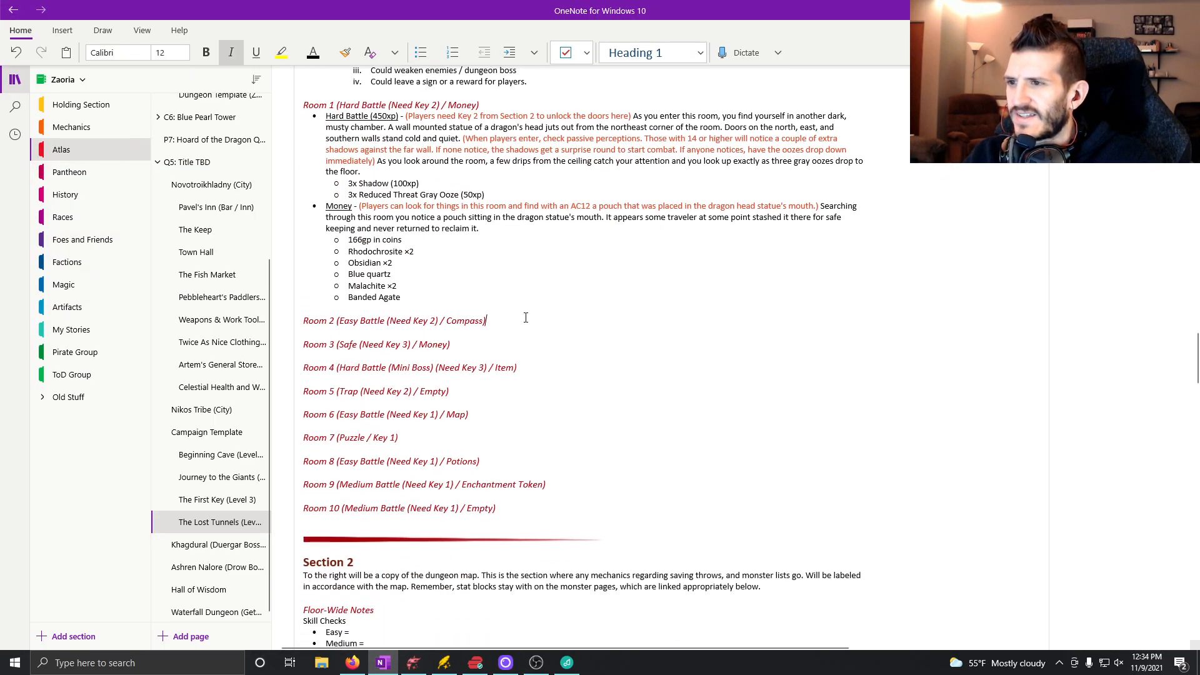
pyautogui.press('Return')
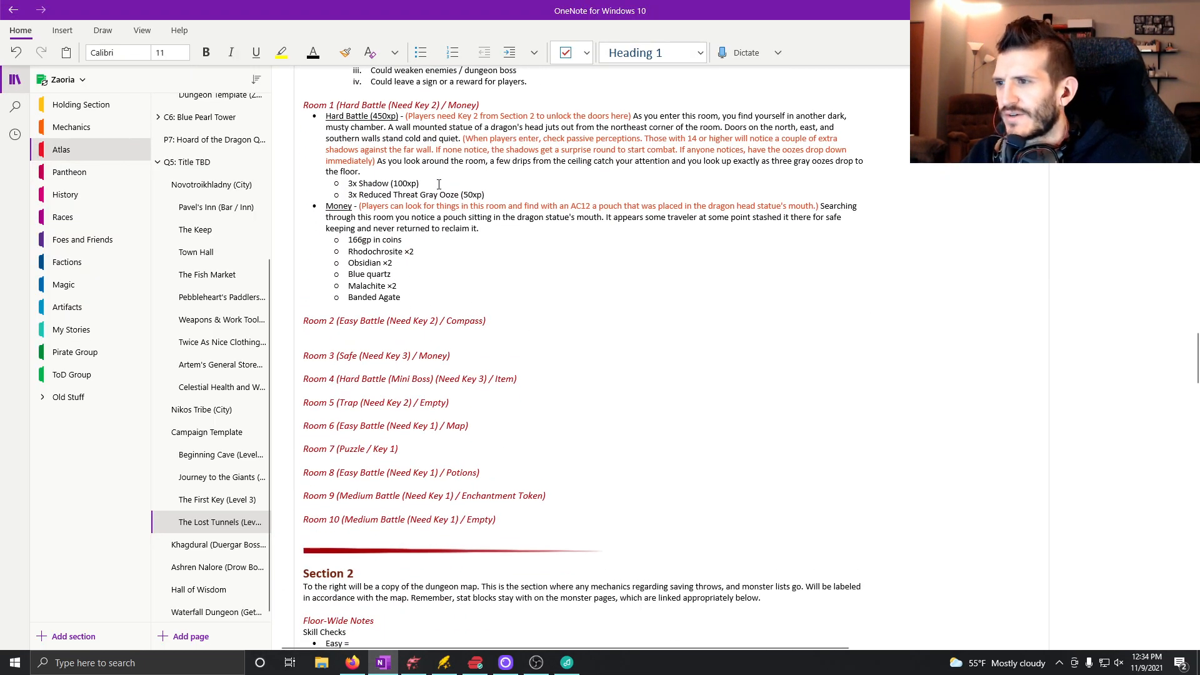
pyautogui.click(421, 52)
pyautogui.hotkey('ctrl', 'u')
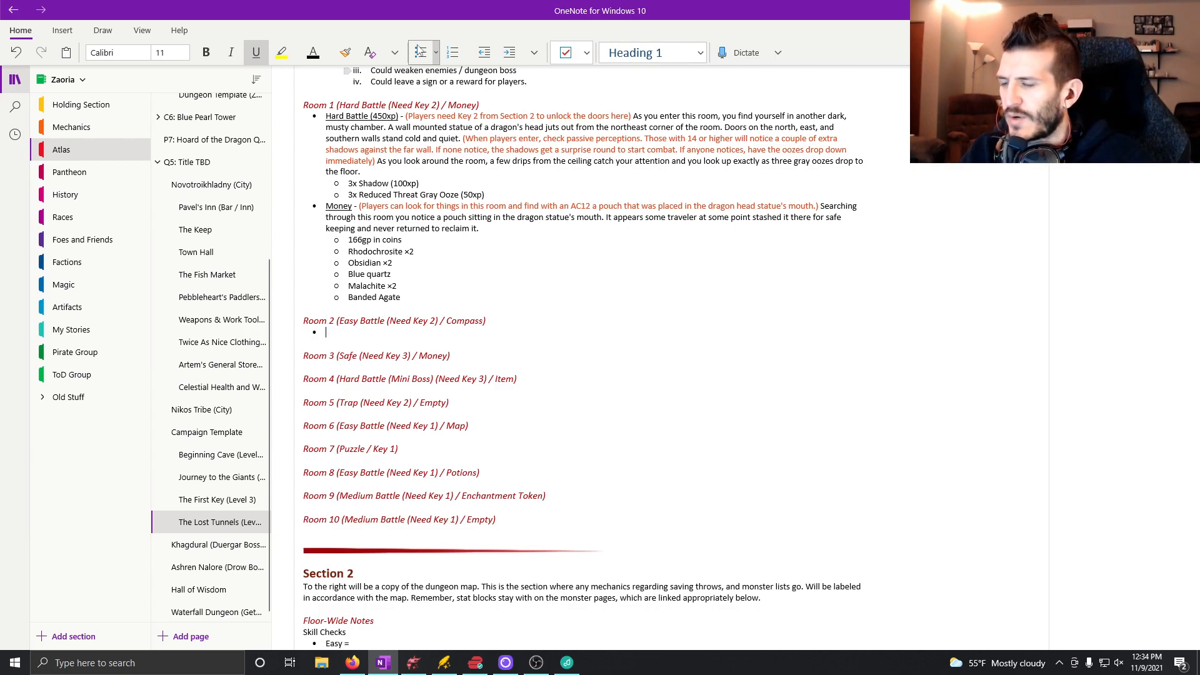
pyautogui.write('Easy Battle (')
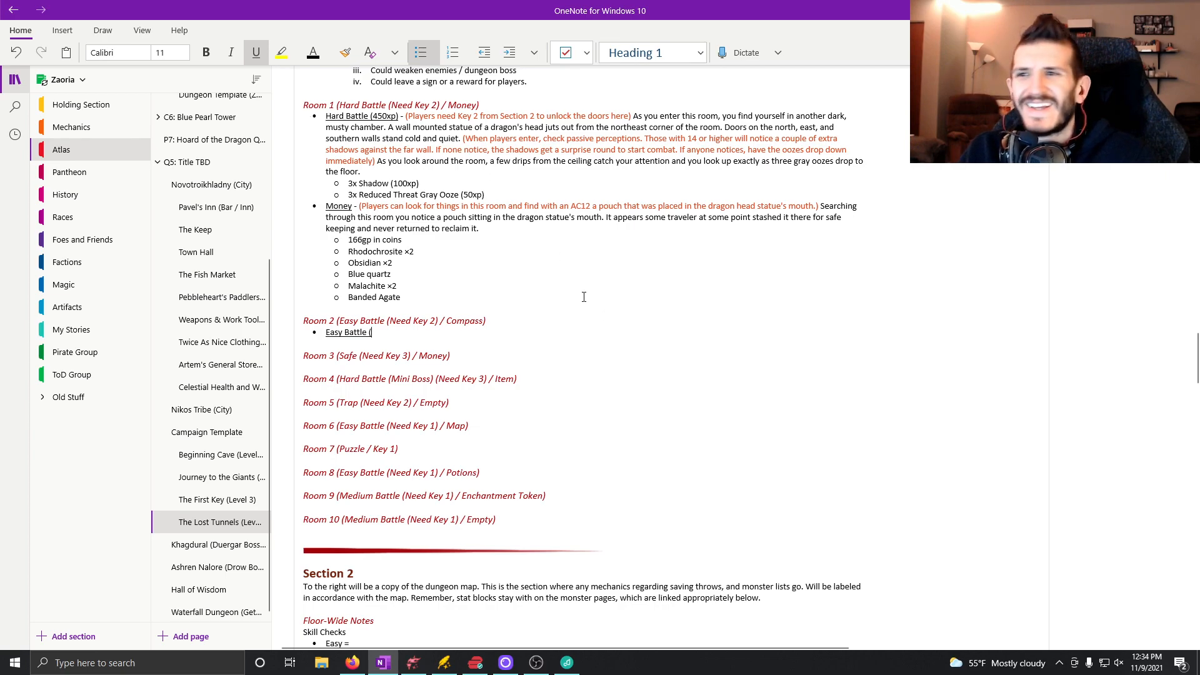
# Check the XP Breakdown and Enemies lists in the Floor-Wide Notes for Room 2's easy battle.
pyautogui.scroll(5, 536, 303)
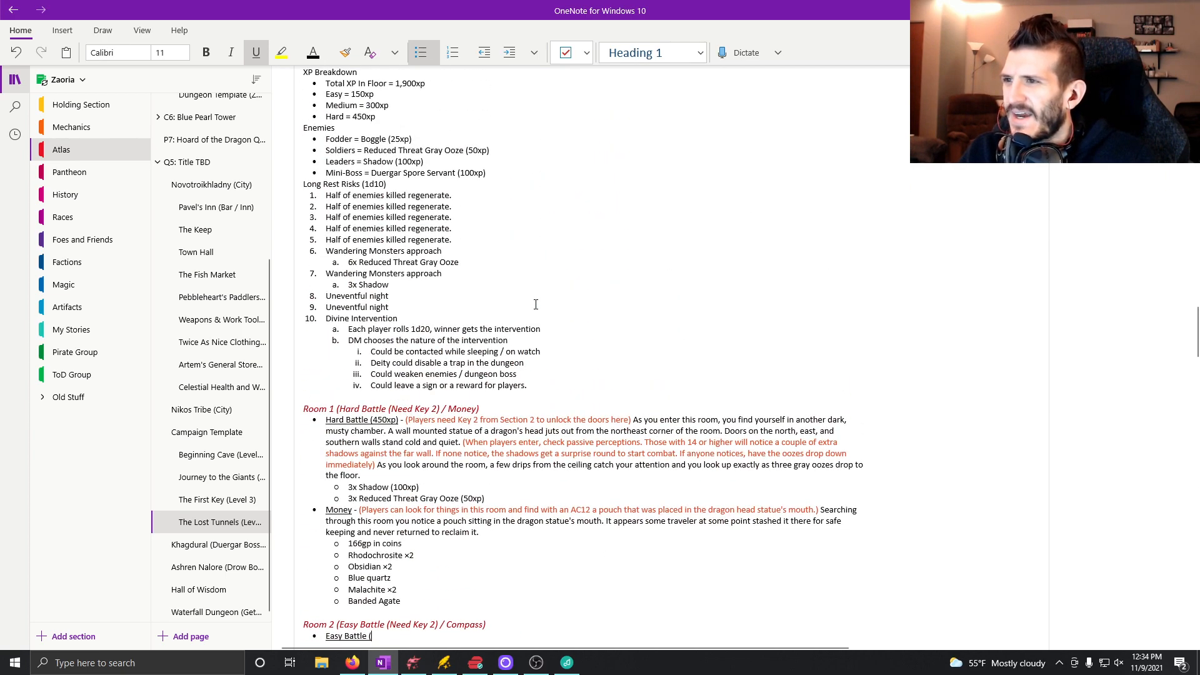
pyautogui.scroll(-1, 536, 304)
pyautogui.scroll(3, 535, 304)
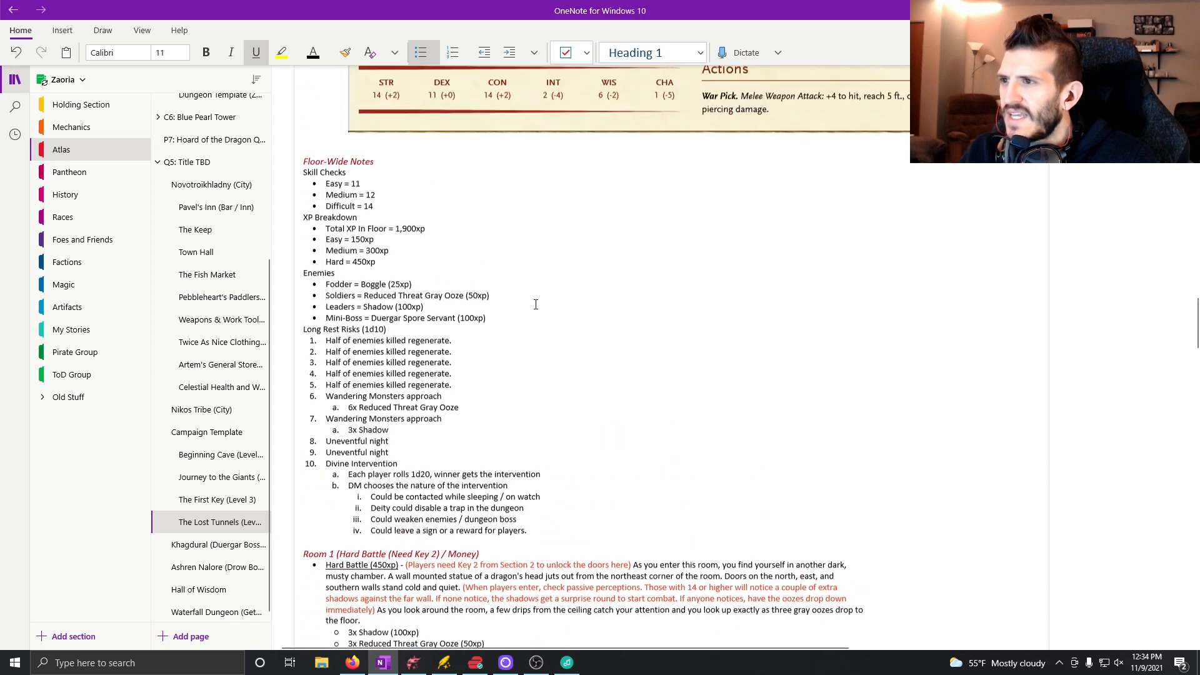
pyautogui.scroll(3, 536, 304)
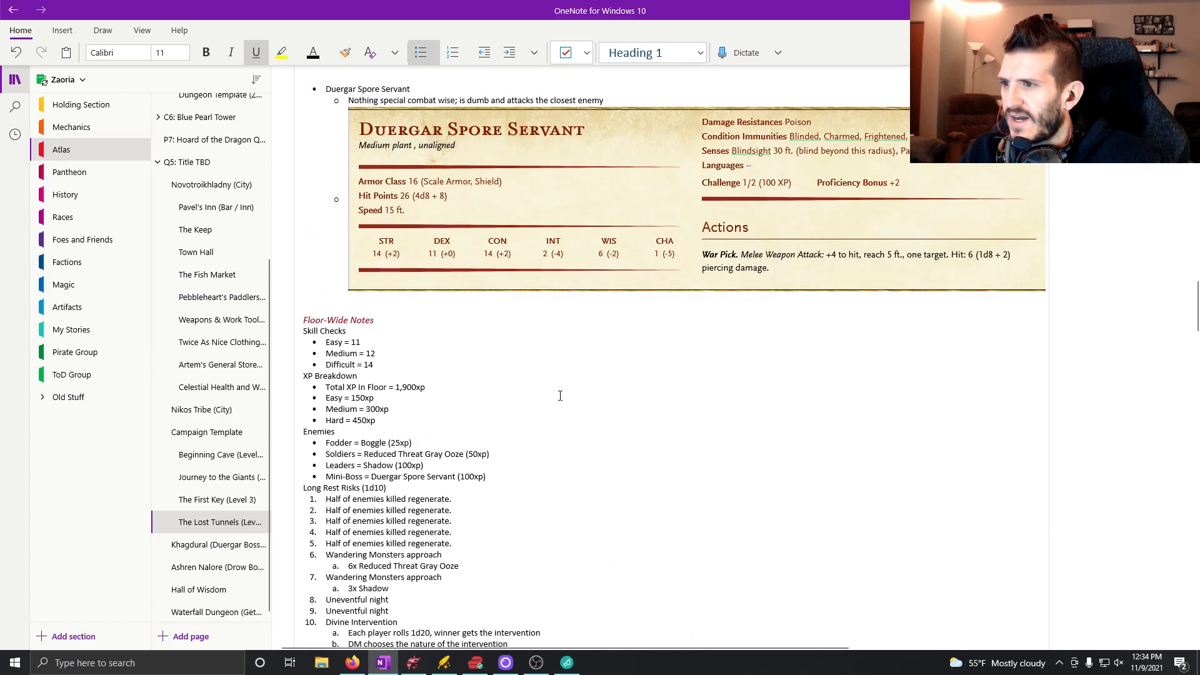
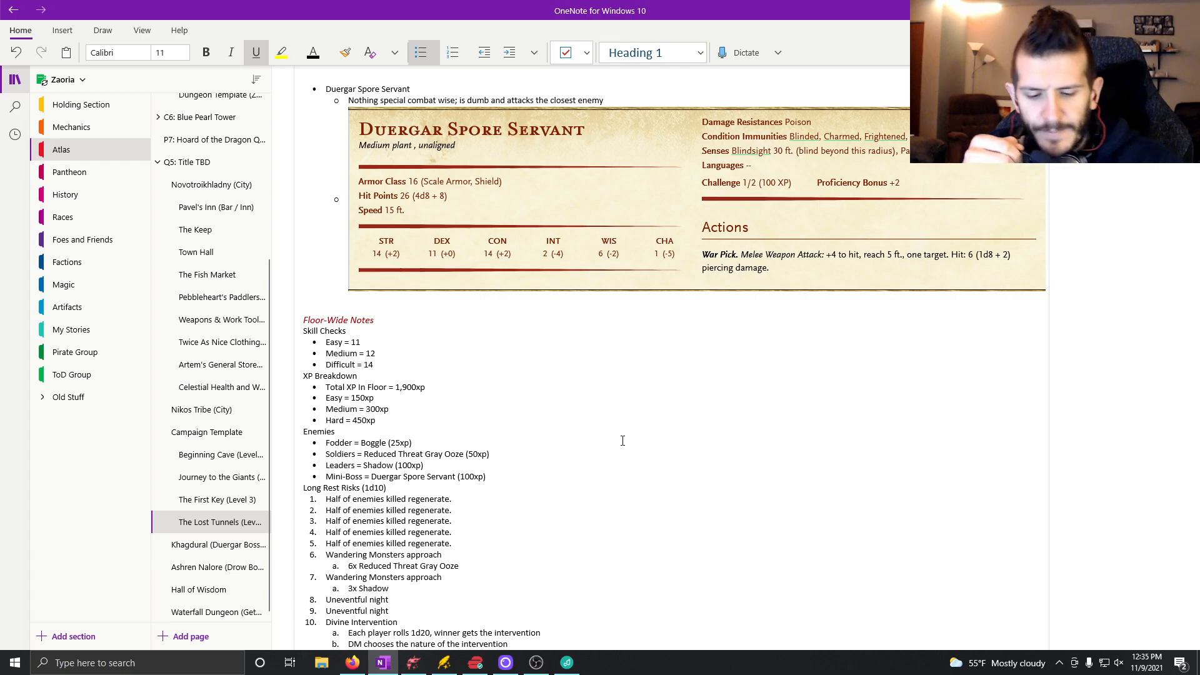
# Complete the Room 2 bullet's underlined label as "Easy Battle (150xp)" and follow it with a non-underlined dash.
pyautogui.scroll(-6, 638, 437)
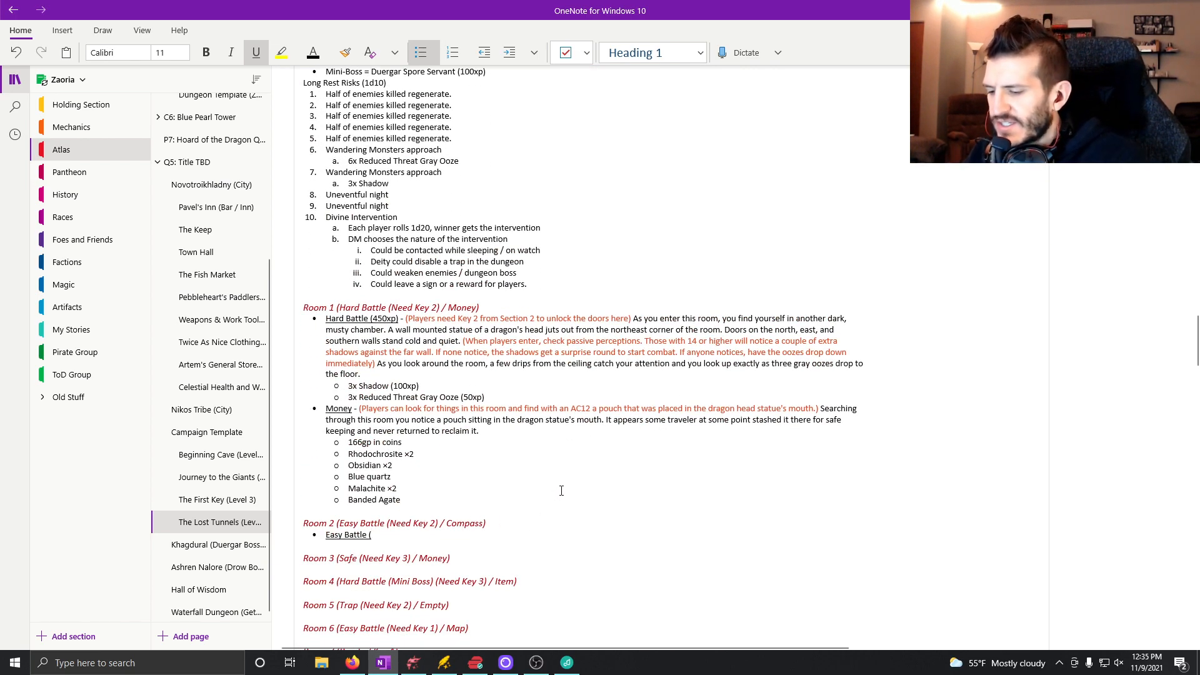
pyautogui.write('50x')
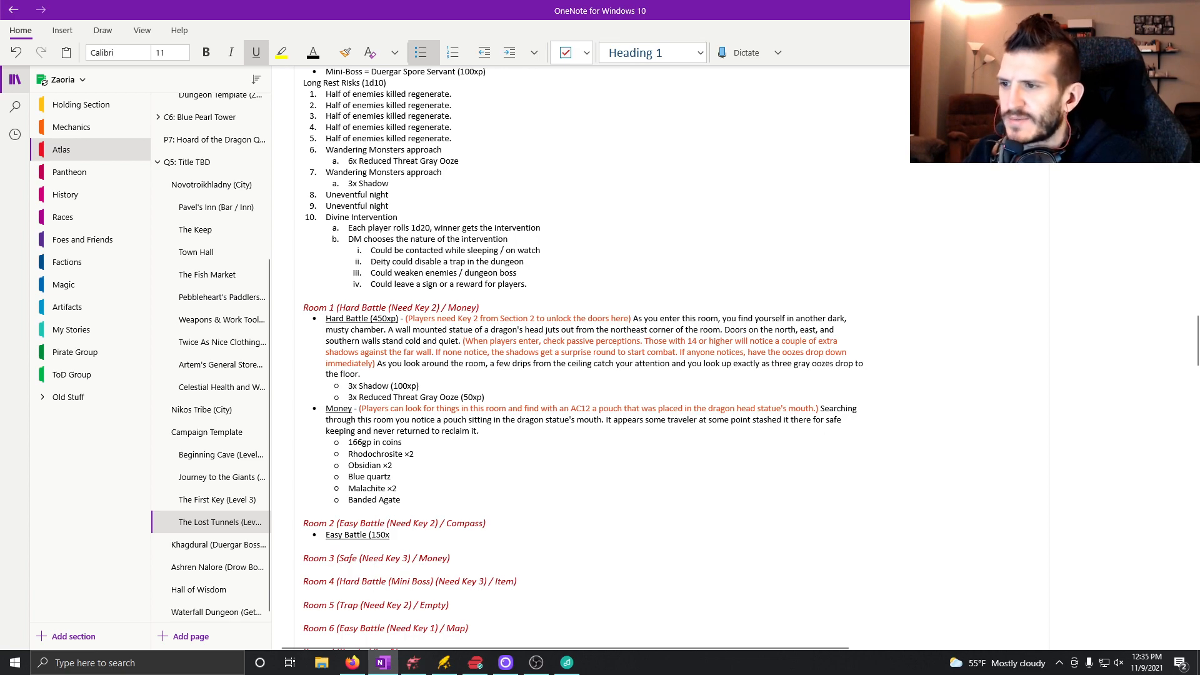
pyautogui.write('p)')
pyautogui.hotkey('ctrl', 'u')
pyautogui.write('-')
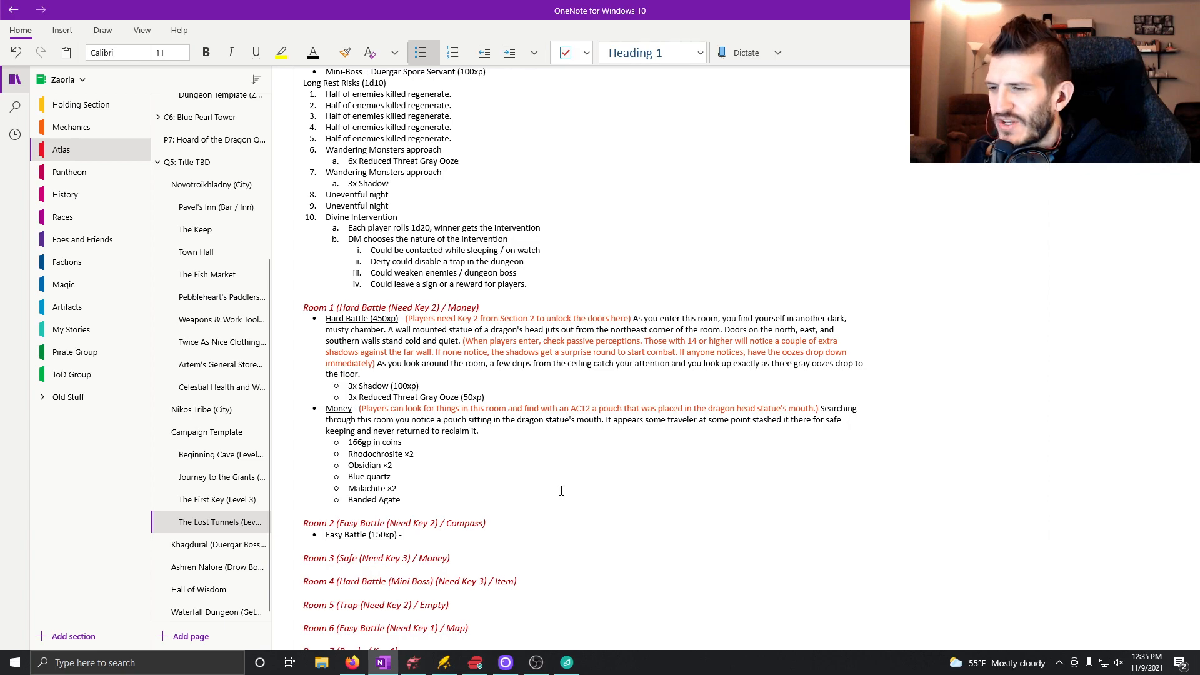
# Check the Enemies list in the Floor-Wide Notes and add the sub-bullet "6x Boggle" under Room 2's easy battle.
pyautogui.scroll(3, 674, 464)
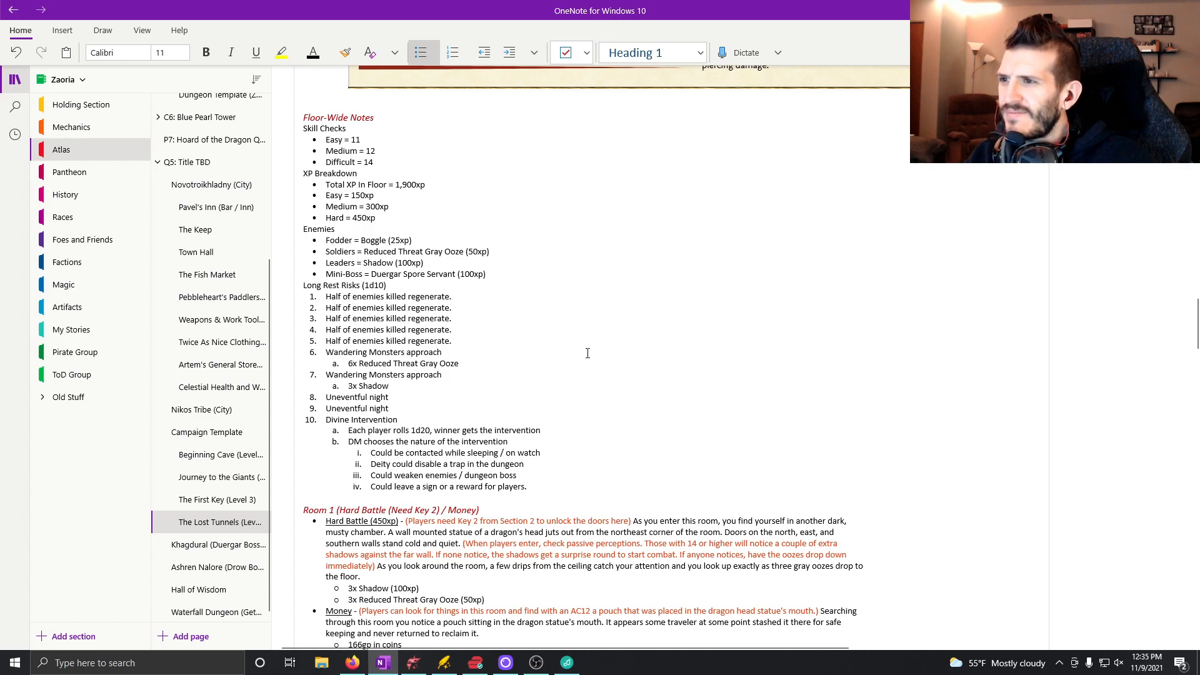
pyautogui.scroll(-5, 587, 354)
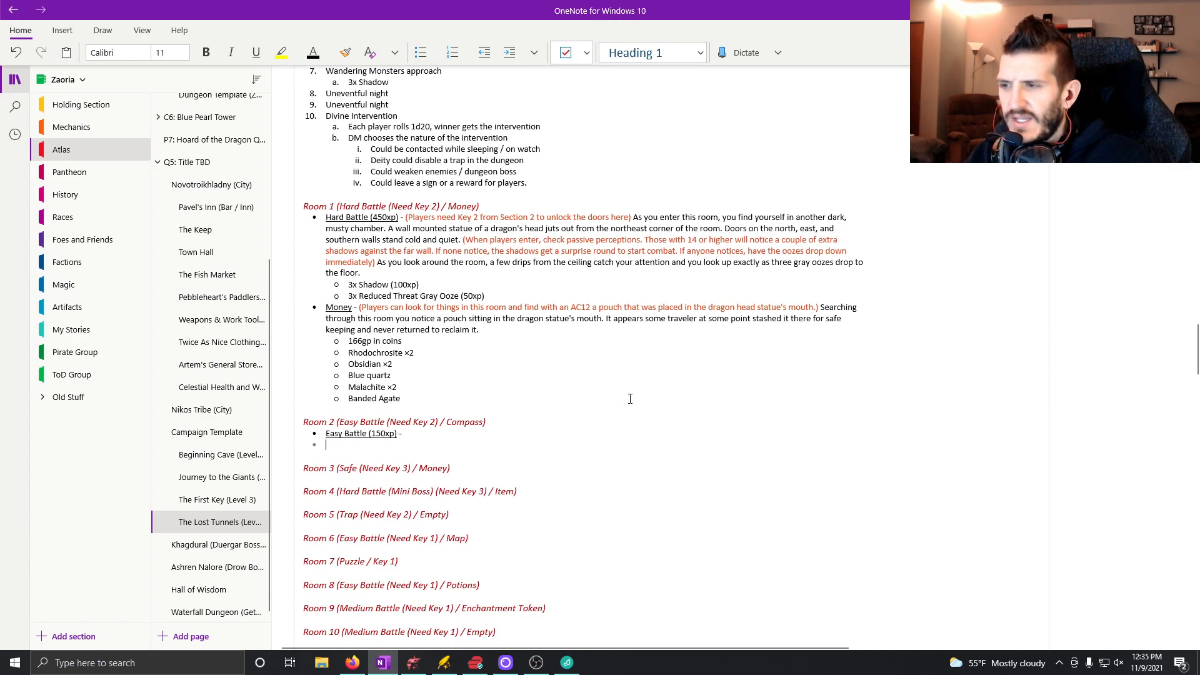
pyautogui.scroll(5, 572, 330)
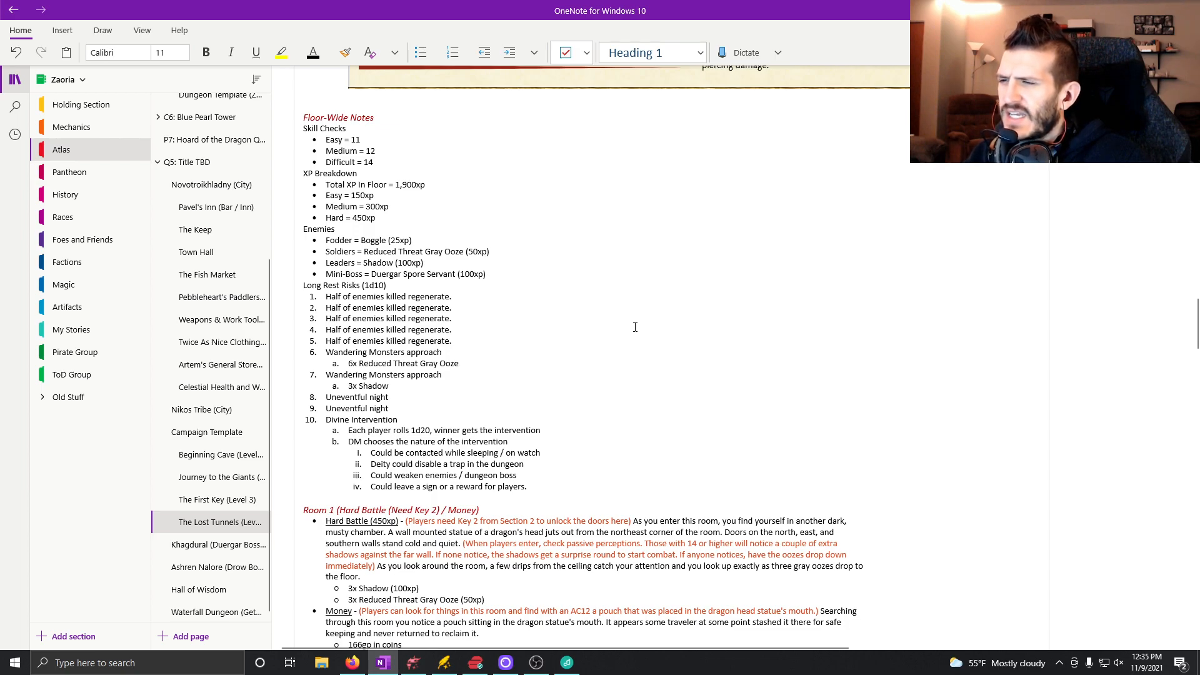
pyautogui.scroll(-5, 596, 364)
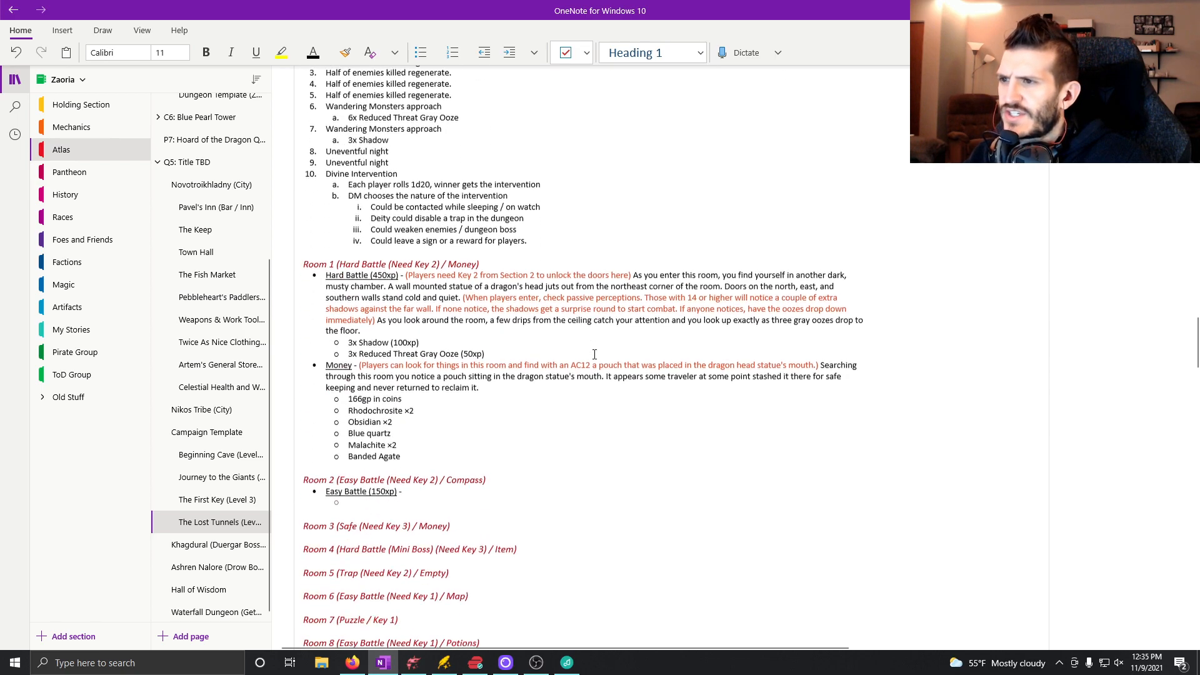
pyautogui.scroll(3, 467, 387)
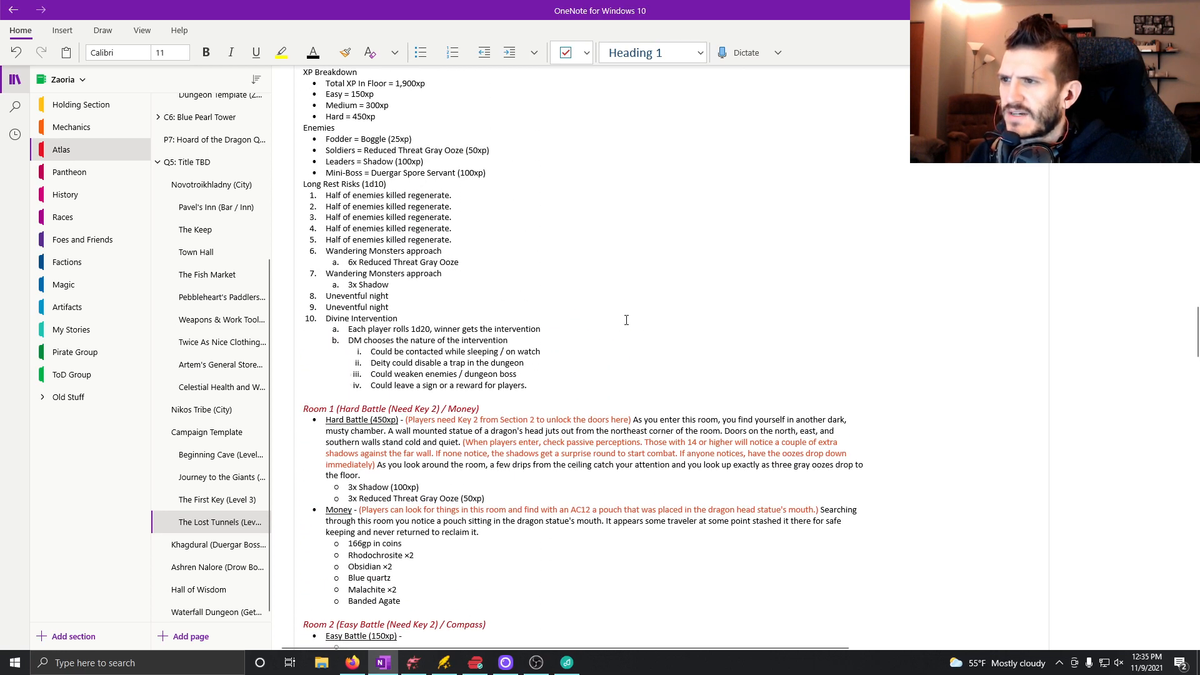
pyautogui.scroll(-2, 688, 443)
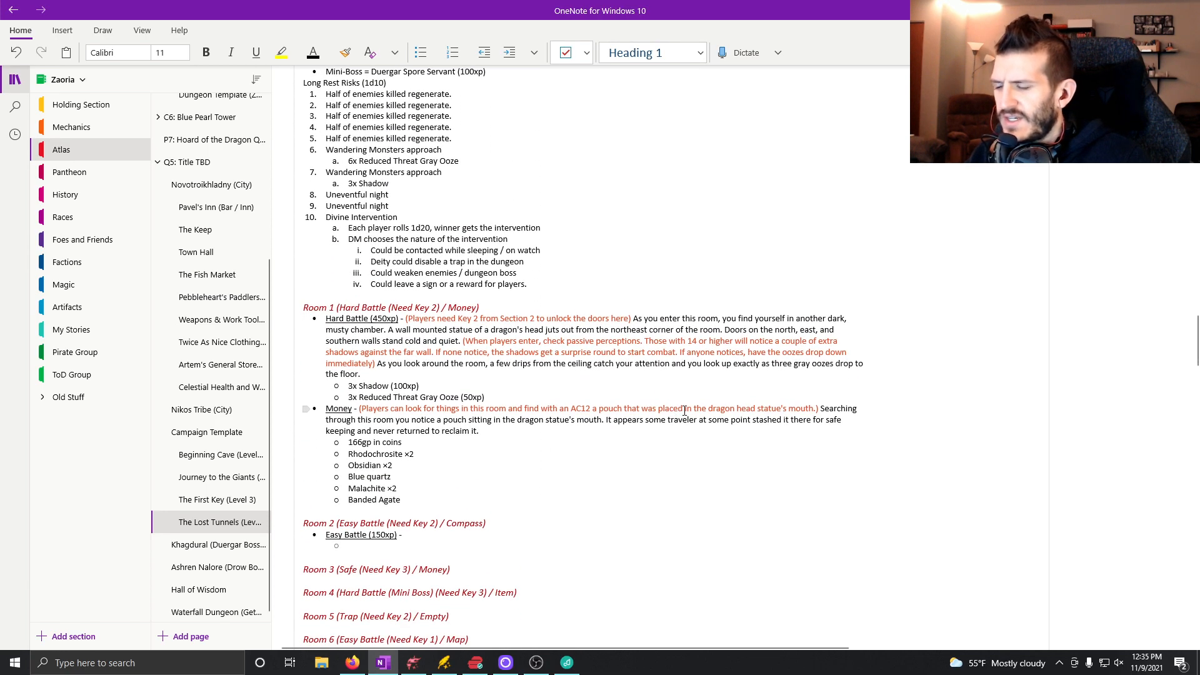
pyautogui.write('6x Boggle')
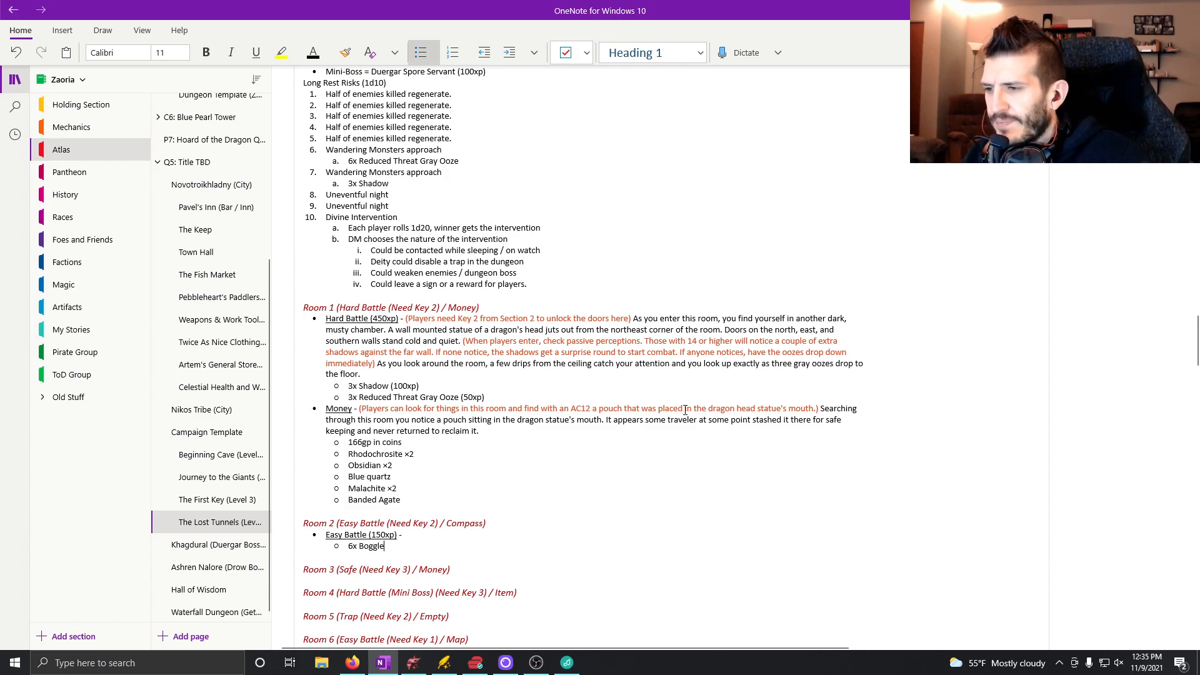
# Copy Room 1's orange note "(Players need Key 2 from Section 2 to unlock the doors here)" after Room 2's Easy Battle label.
pyautogui.scroll(3, 515, 275)
pyautogui.scroll(-6, 511, 310)
pyautogui.scroll(4, 525, 322)
pyautogui.scroll(-2, 568, 448)
pyautogui.scroll(-1, 569, 449)
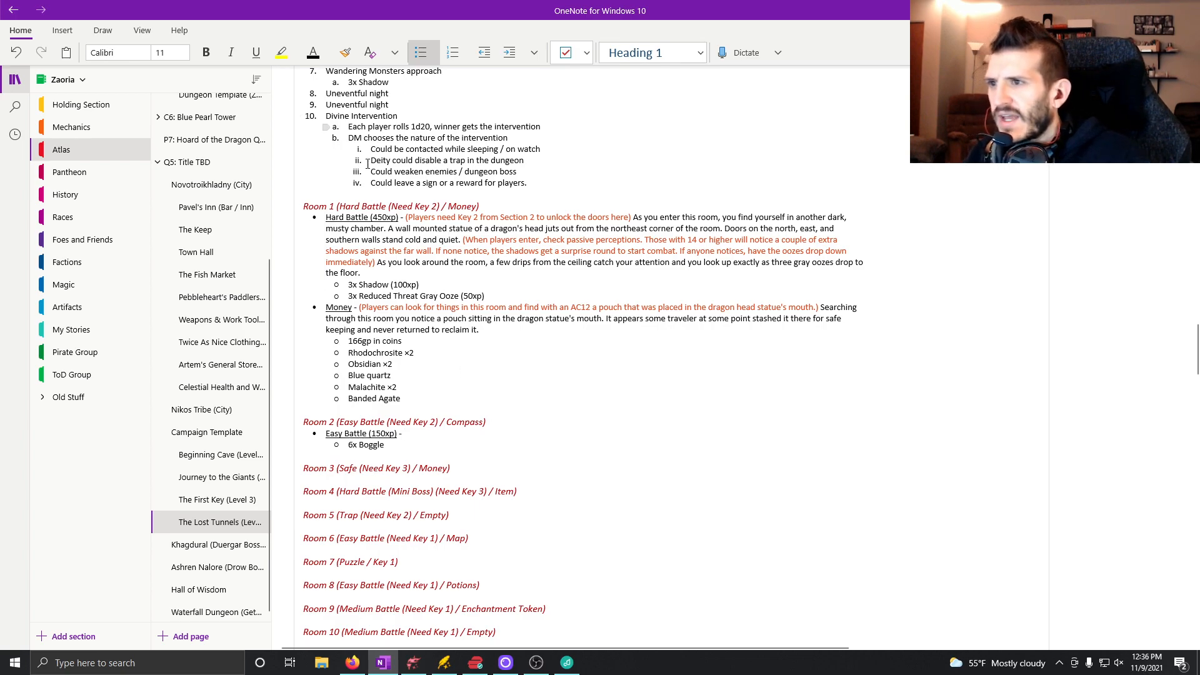
pyautogui.moveTo(405, 219); pyautogui.dragTo(632, 217)
pyautogui.hotkey('ctrl', 'c')
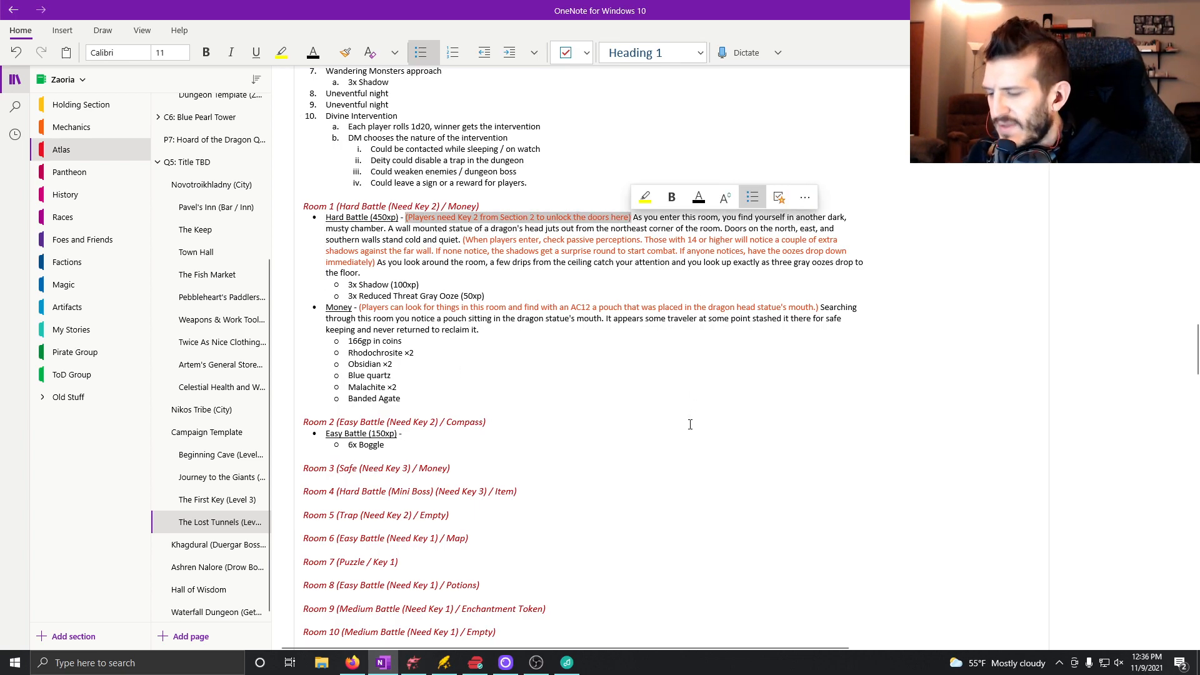
pyautogui.click(438, 437)
pyautogui.hotkey('ctrl', 'v')
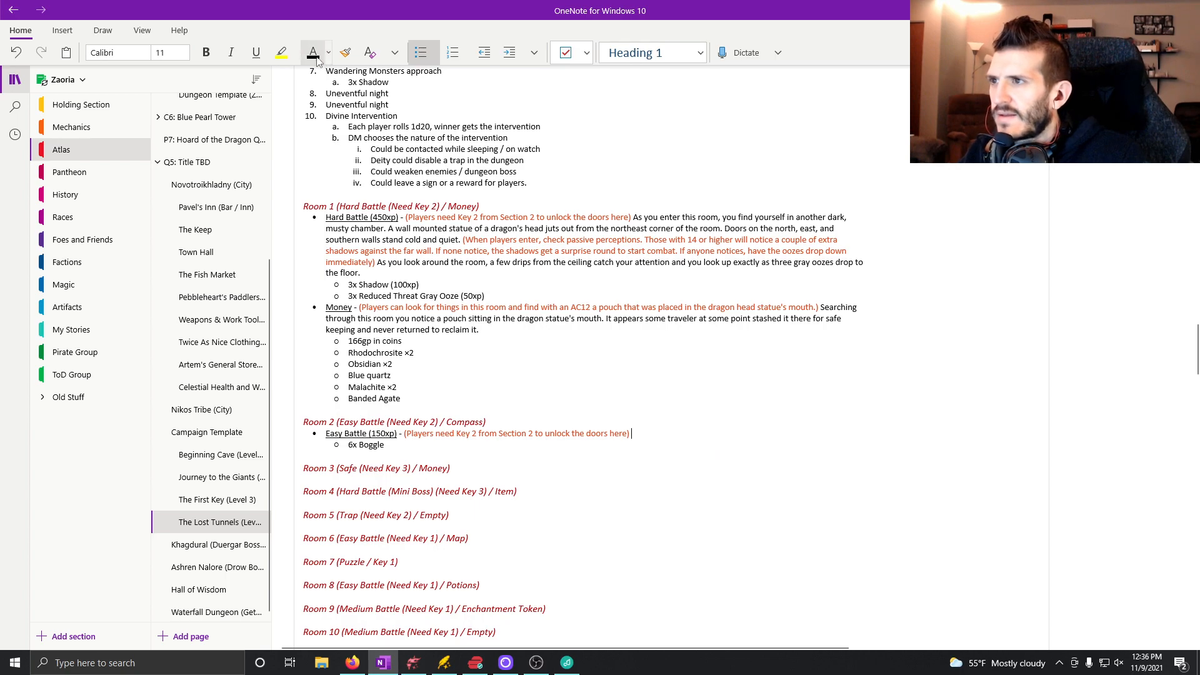
# Write "You find yourselves entering a cold, stone room characteristic of the rest of this dungeon." in black after Room 2's key note.
pyautogui.write('You find yourselves entering a ch')
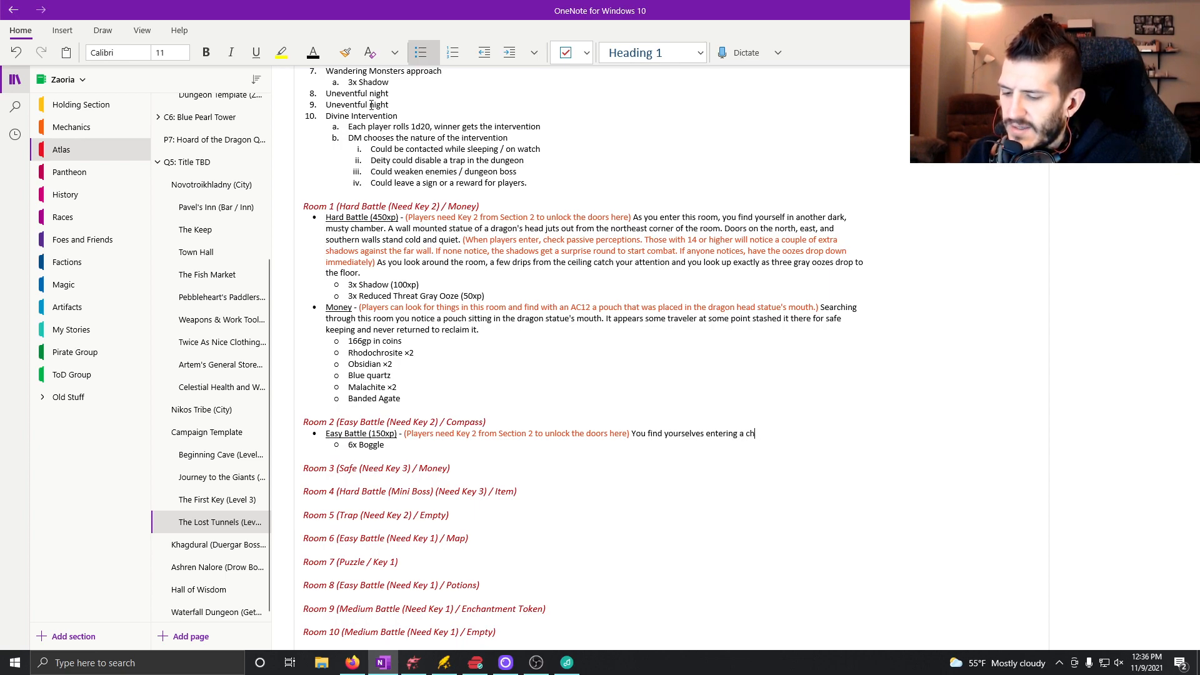
pyautogui.write('aracte')
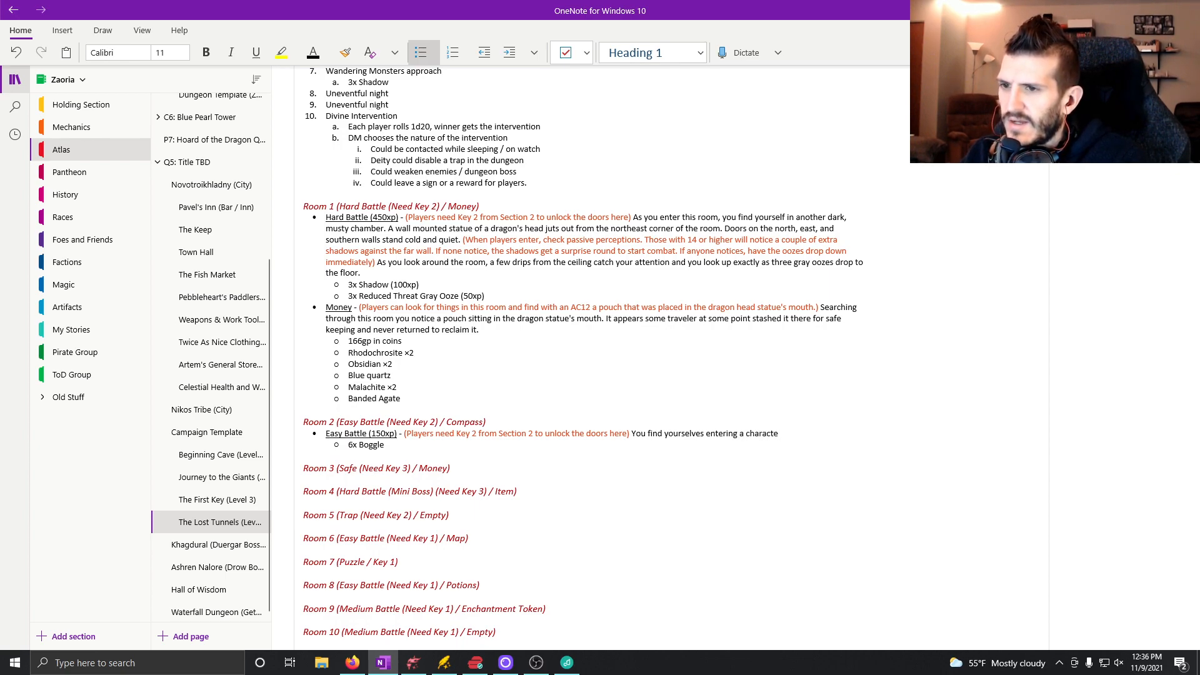
pyautogui.press('BackSpace')
pyautogui.press('BackSpace')
pyautogui.press('BackSpace')
pyautogui.press('BackSpace')
pyautogui.press('BackSpace')
pyautogui.write('cold, stone room characterist')
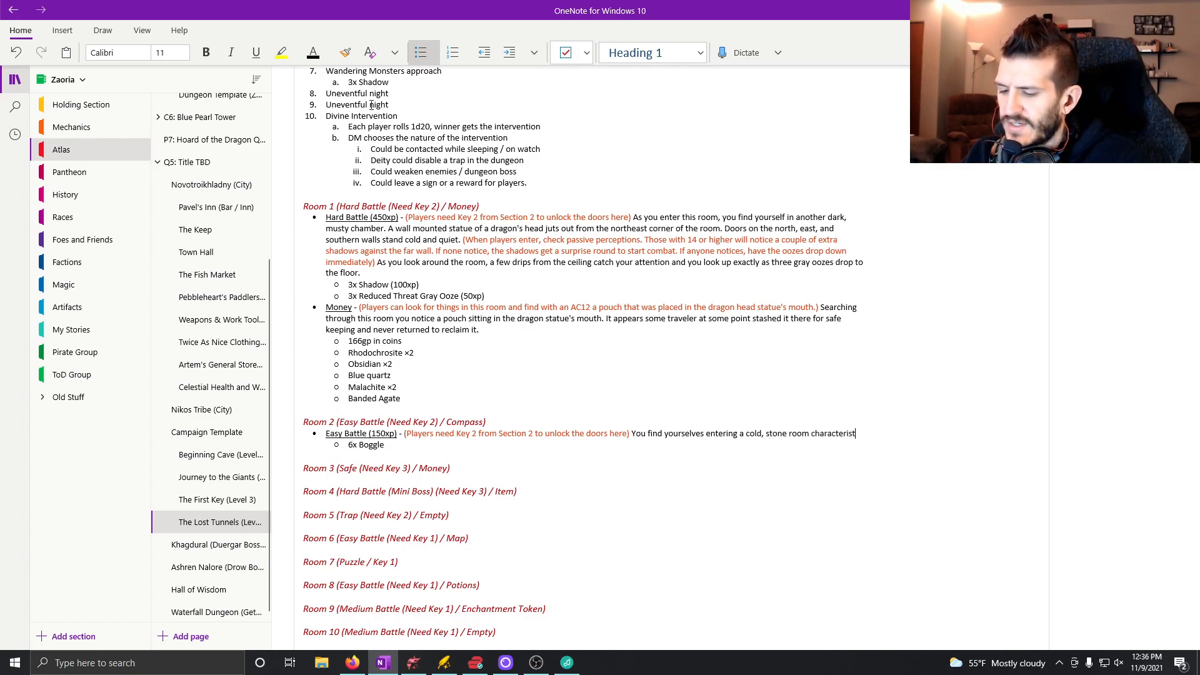
pyautogui.write('ic of the rest of this dungeon.')
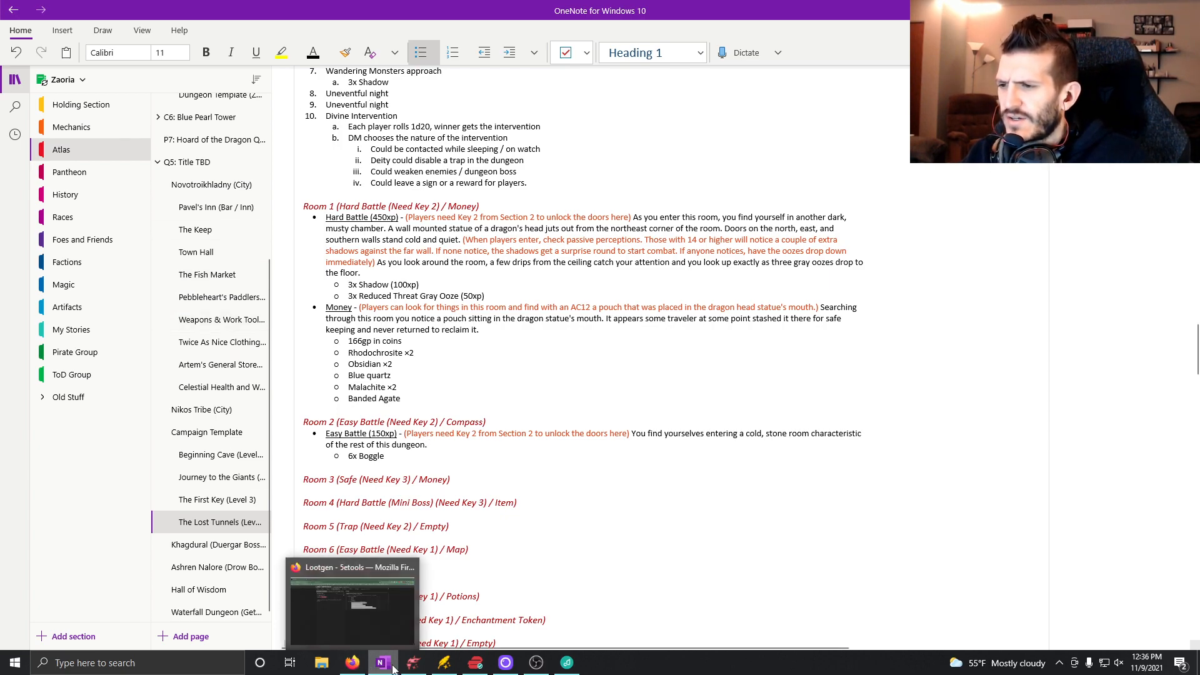
# Switch to Dungeondraft to check where room 2's doors are on the map, and return to OneNote.
pyautogui.click(413, 662)
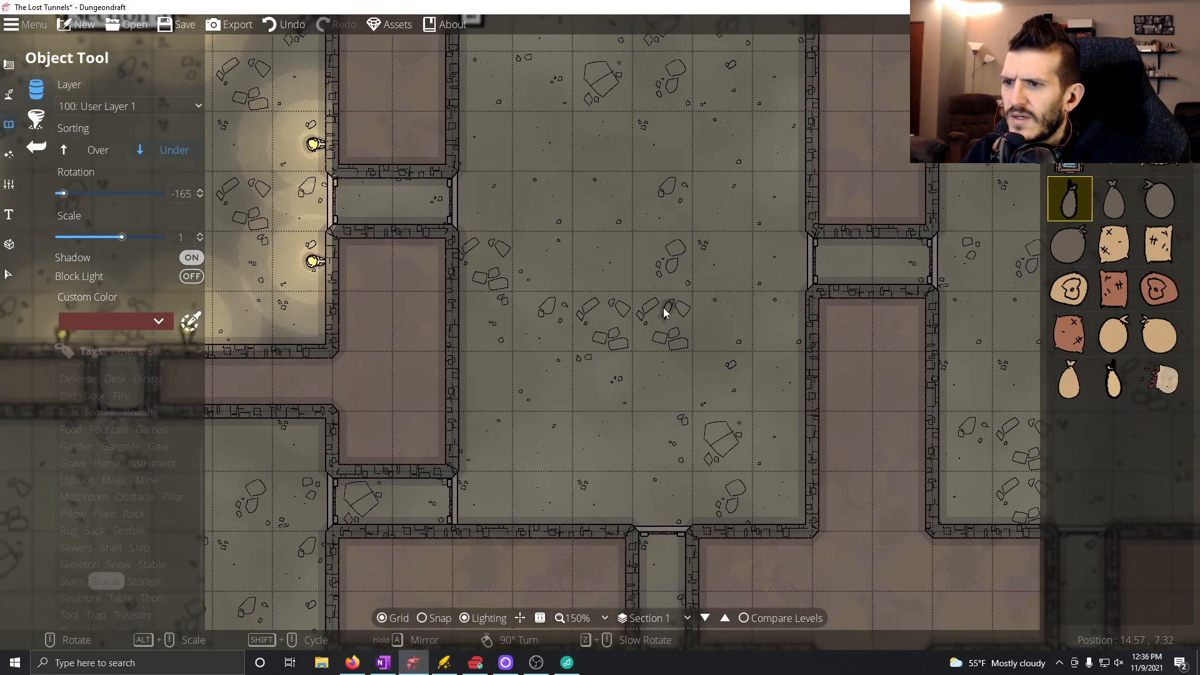
pyautogui.moveTo(662, 307); pyautogui.dragTo(635, 345)
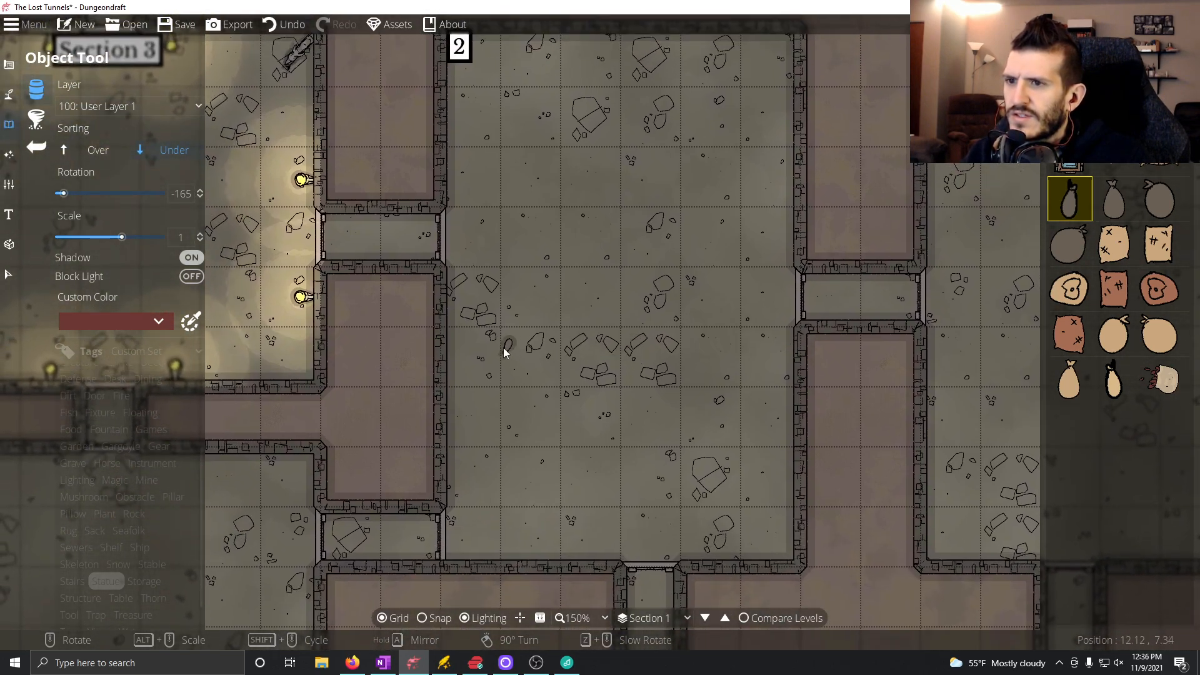
pyautogui.click(384, 664)
# Add "There are doors on the east and south walls as well as two doors on the west wall" to Room 2's description.
pyautogui.write('There a')
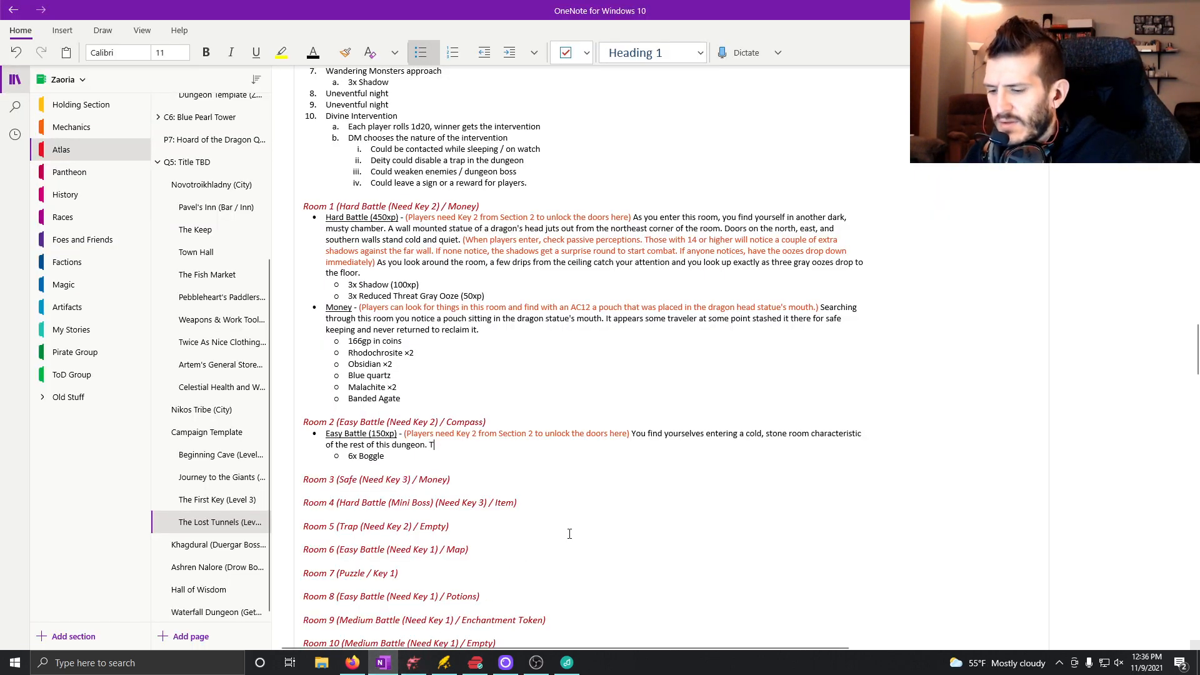
pyautogui.write('re doors o')
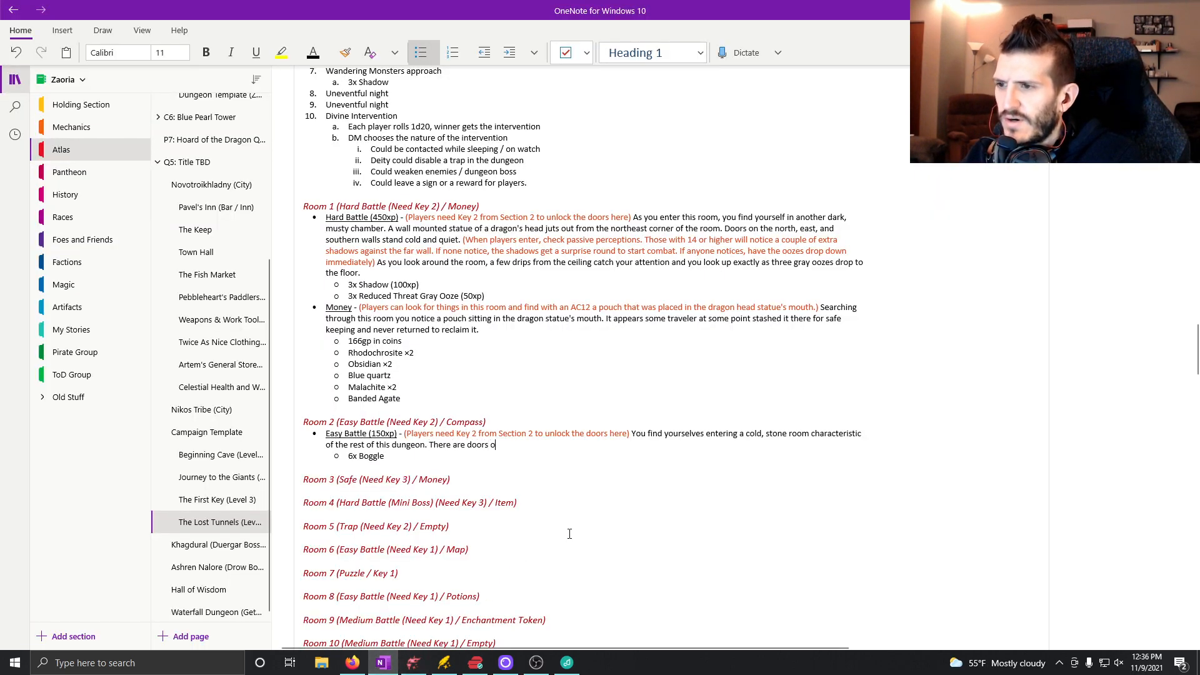
pyautogui.write('n the east and ')
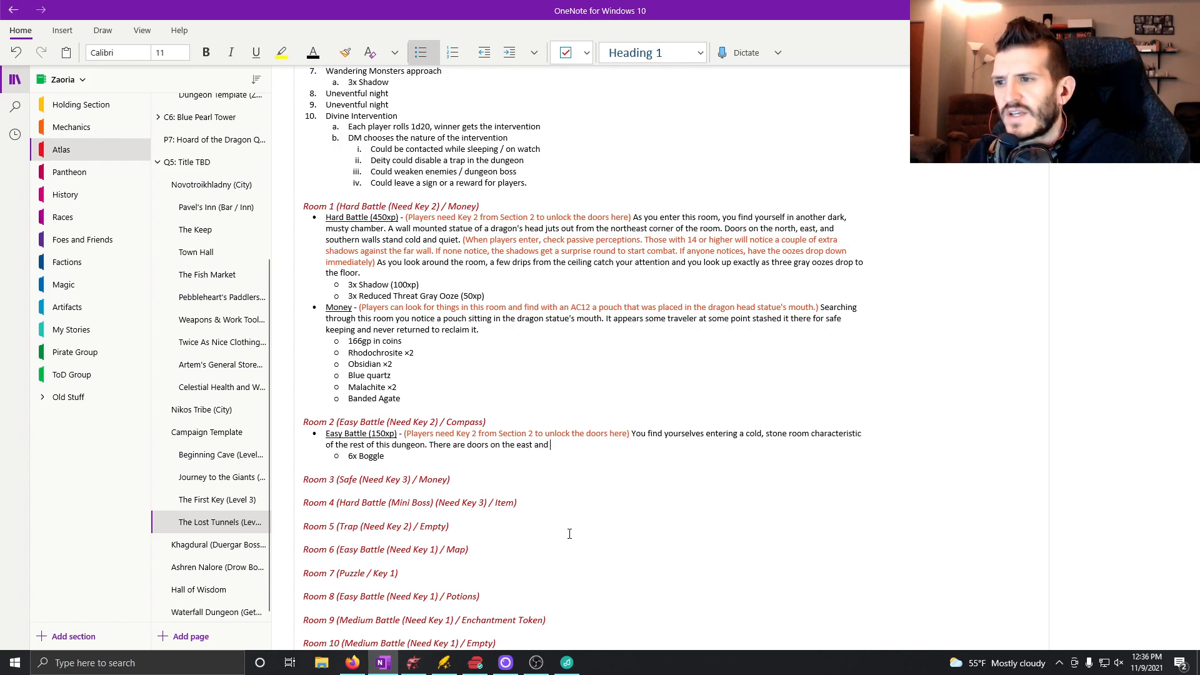
pyautogui.write('west walls as')
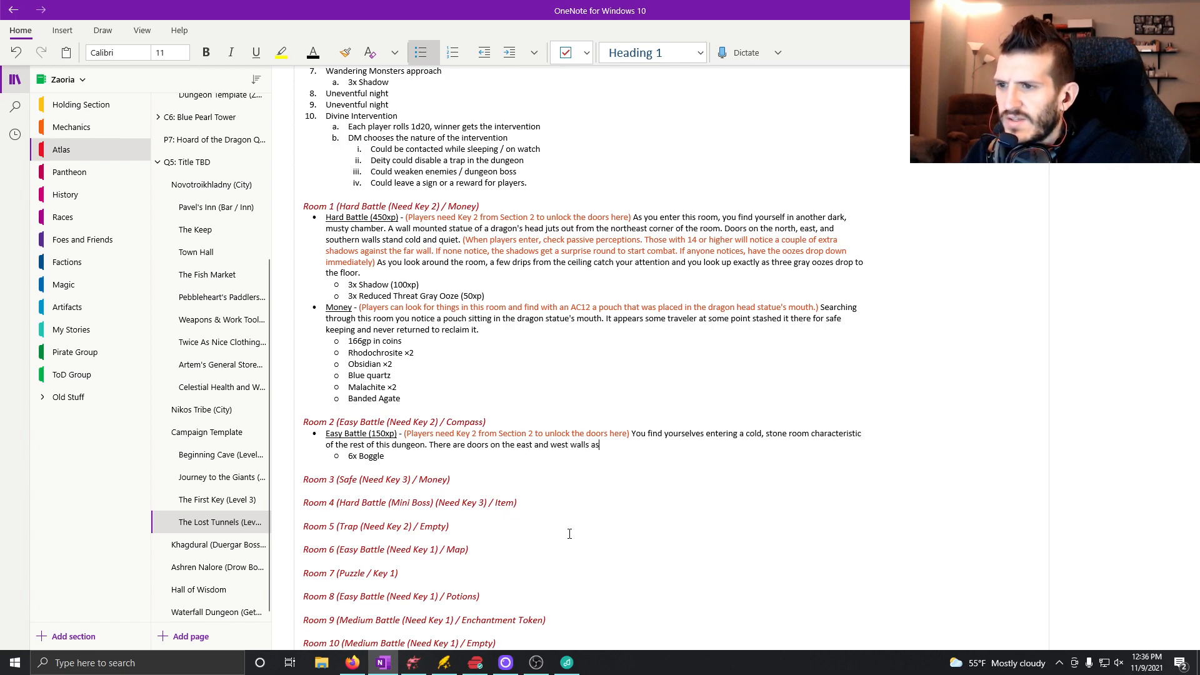
pyautogui.write(' well as two do')
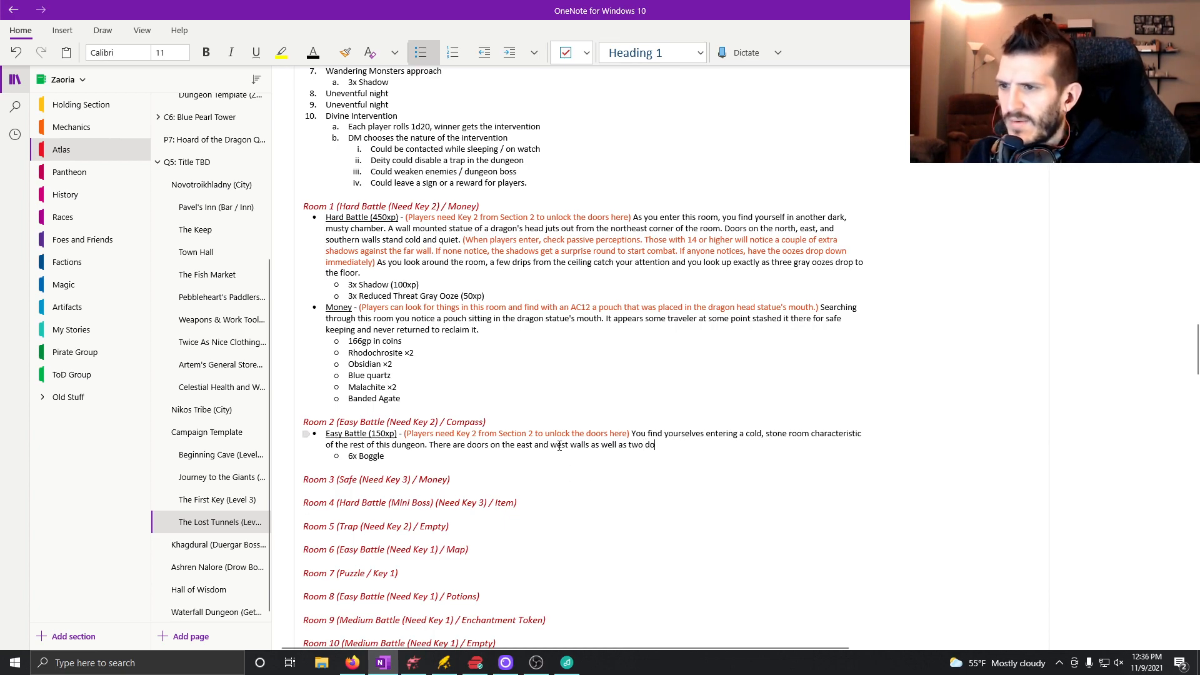
pyautogui.press('BackSpace')
pyautogui.press('BackSpace')
pyautogui.press('BackSpace')
pyautogui.press('BackSpace')
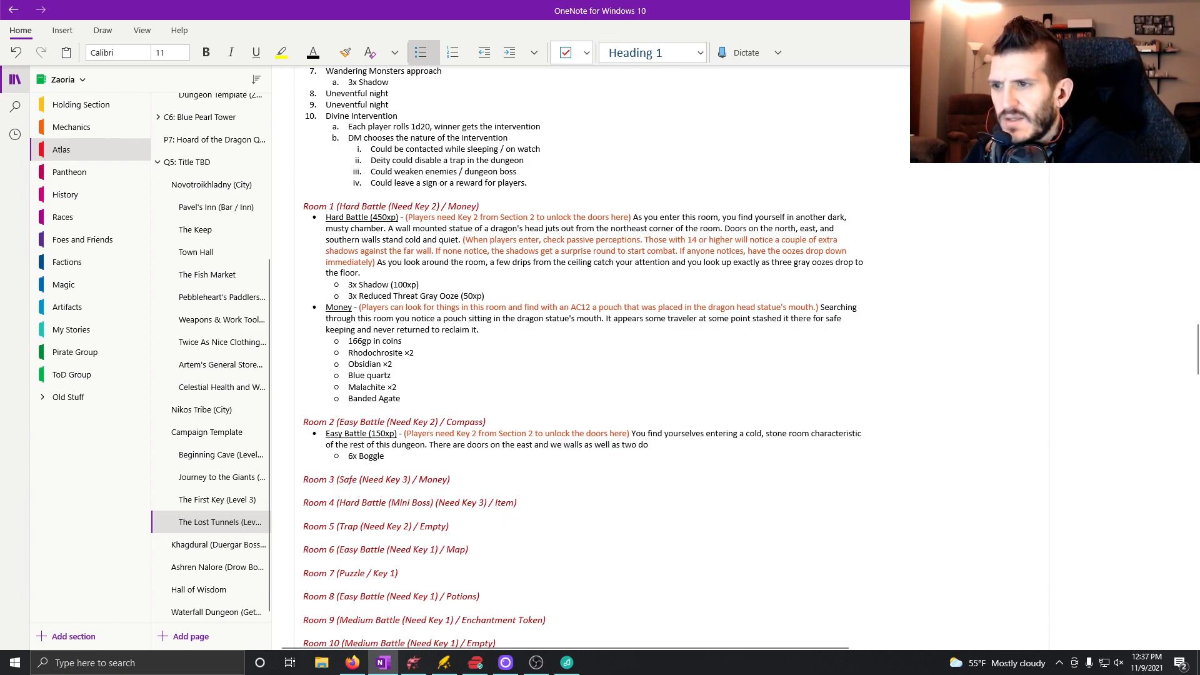
pyautogui.write('south walls as well as tw')
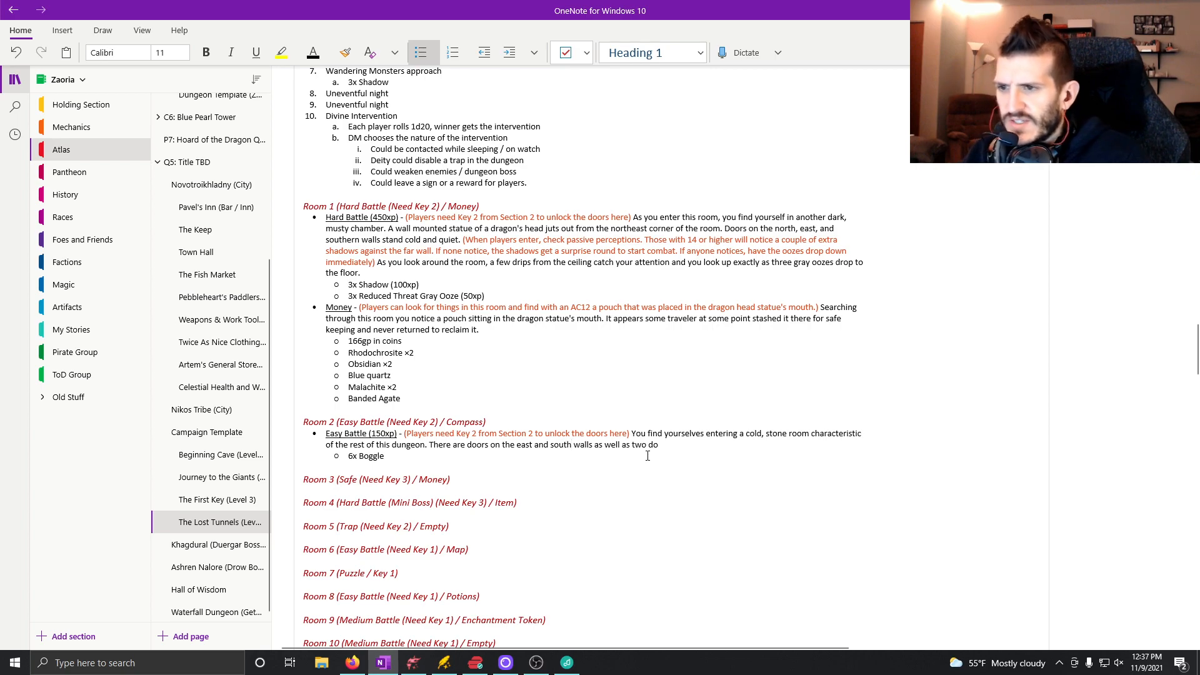
pyautogui.write('o doors o')
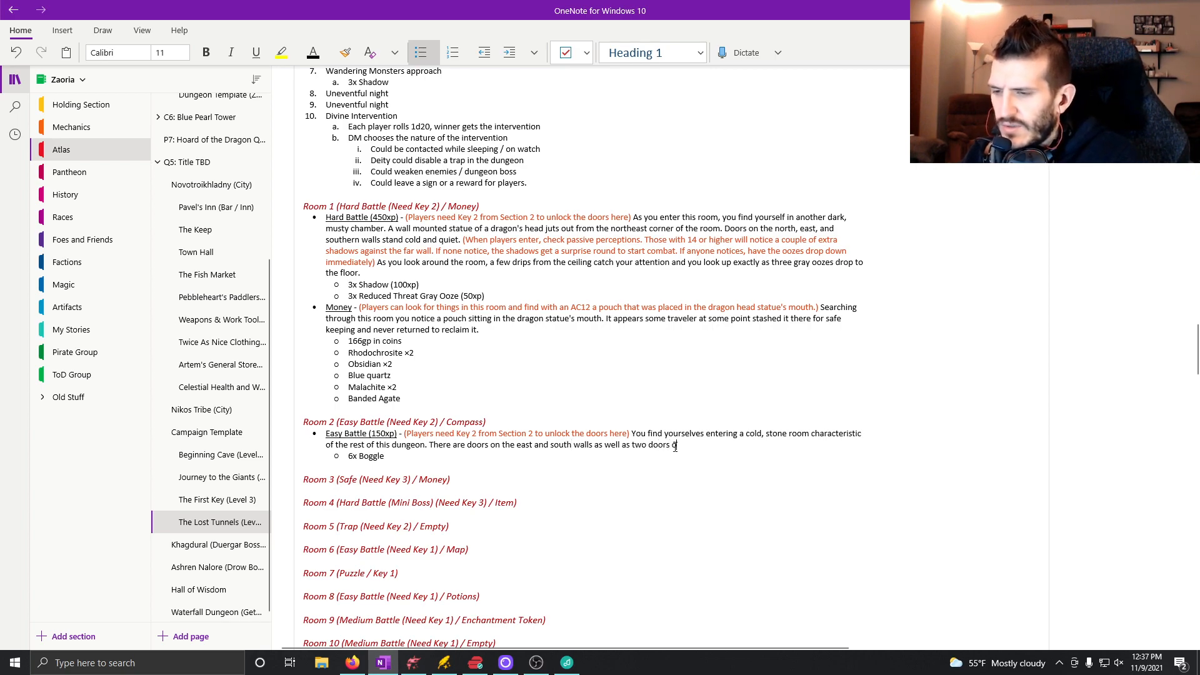
pyautogui.write('n the west w')
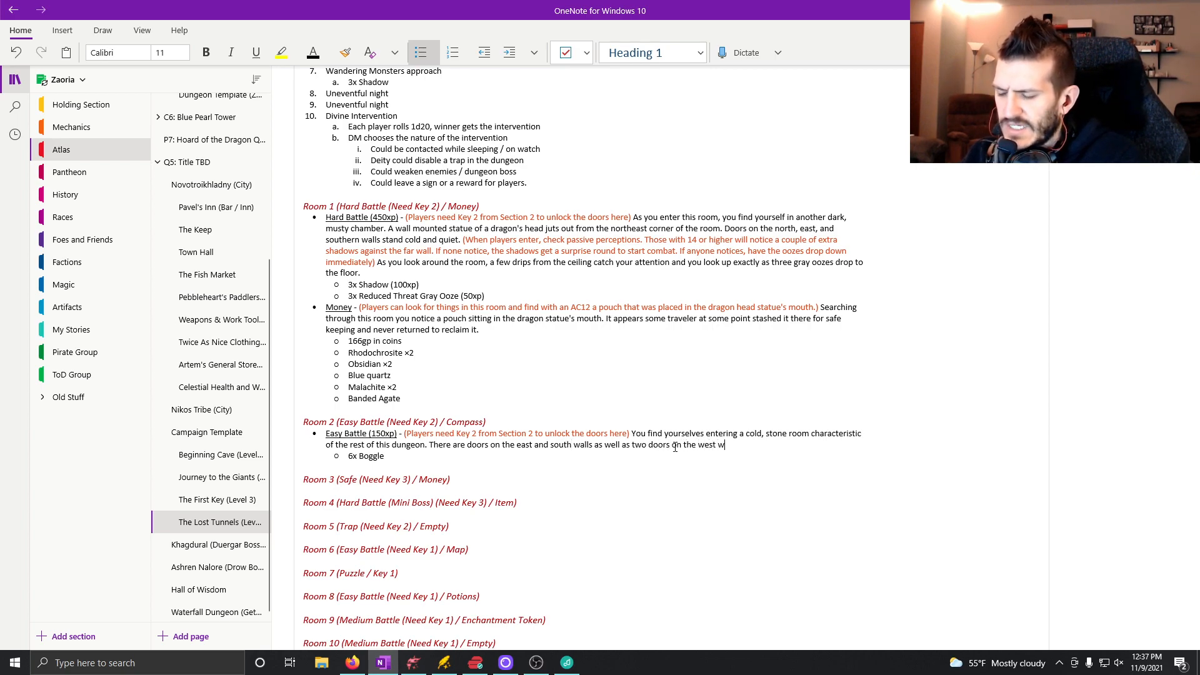
pyautogui.write('all. In the center of ')
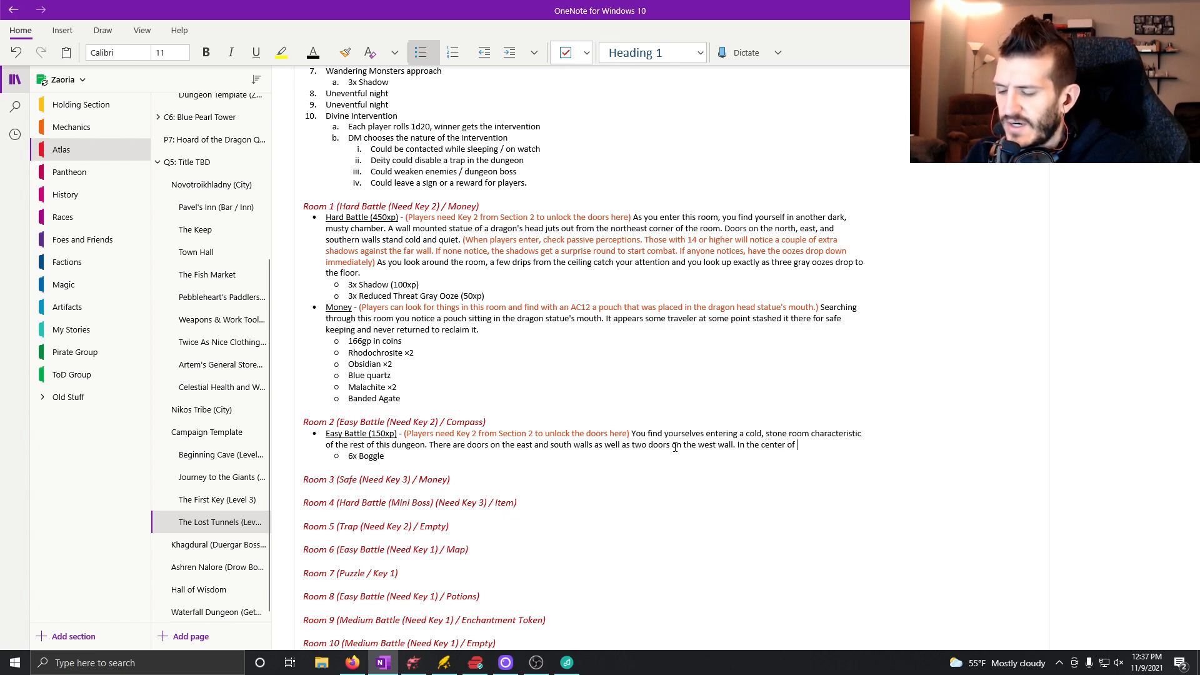
pyautogui.write('this room is an old, ')
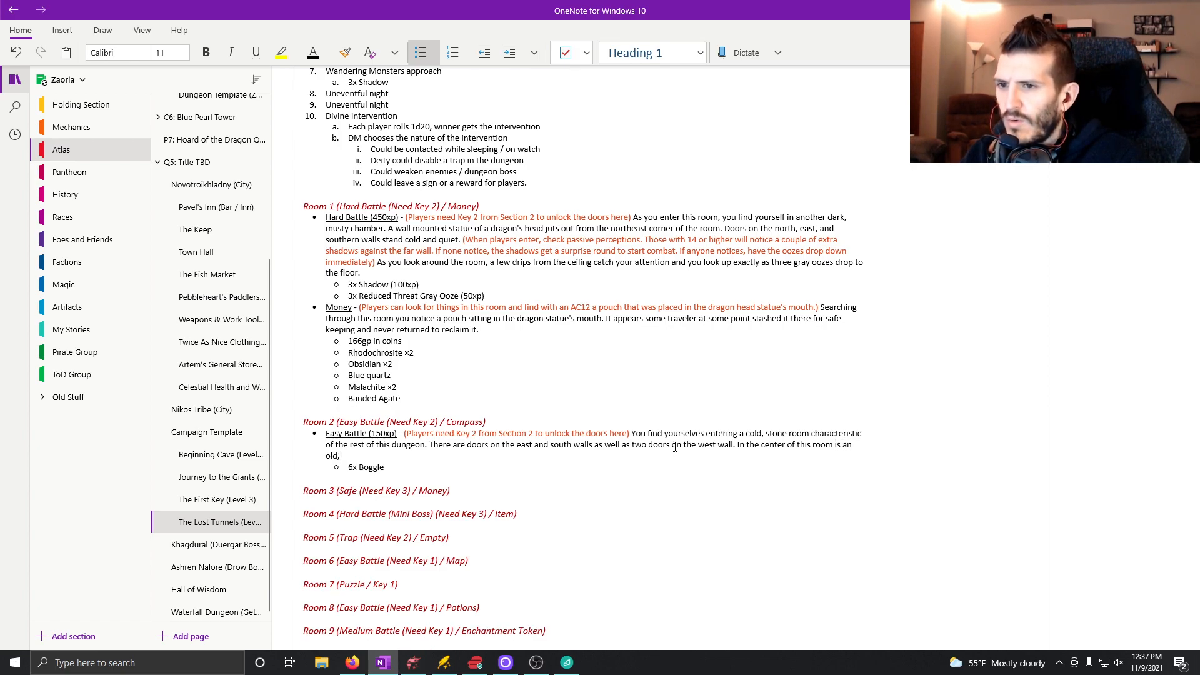
pyautogui.write('crumbl')
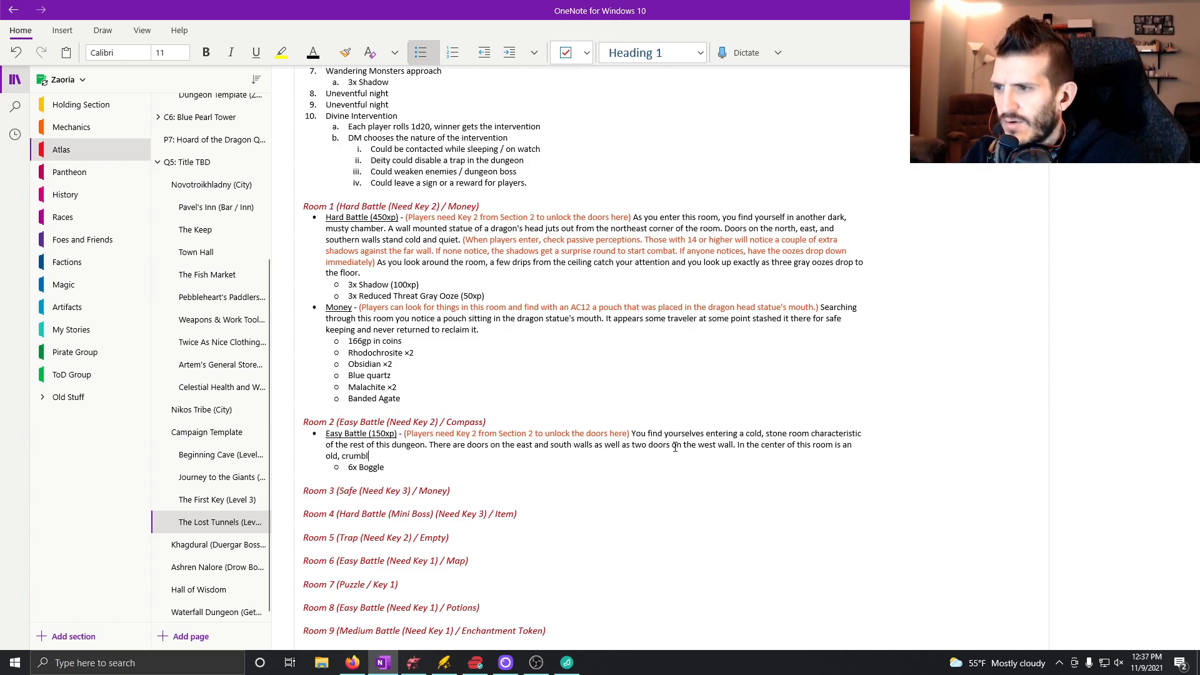
pyautogui.write('ing statue wit')
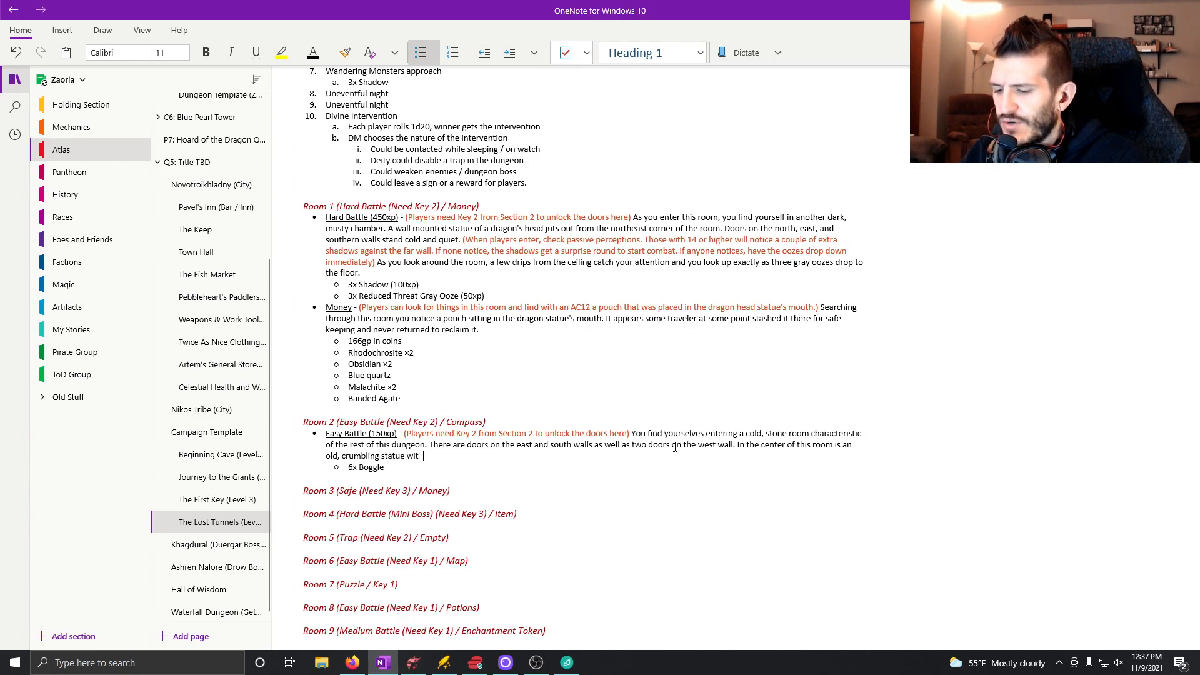
pyautogui.write('h a ha')
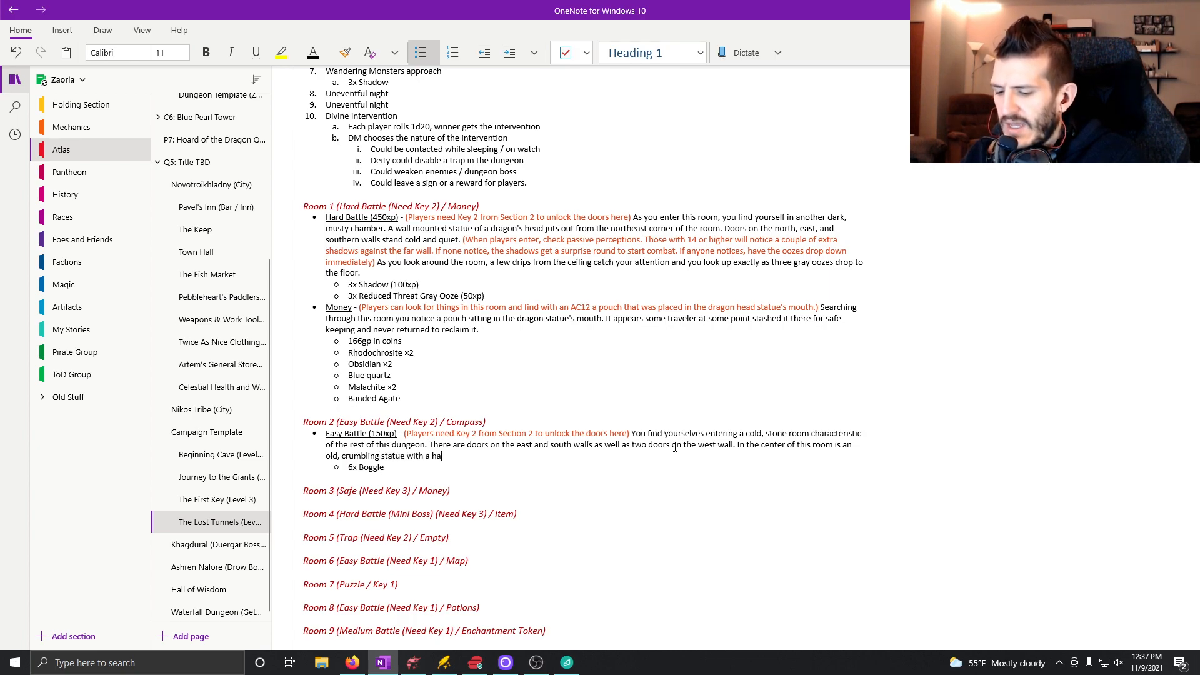
pyautogui.write('ndful of tiny ')
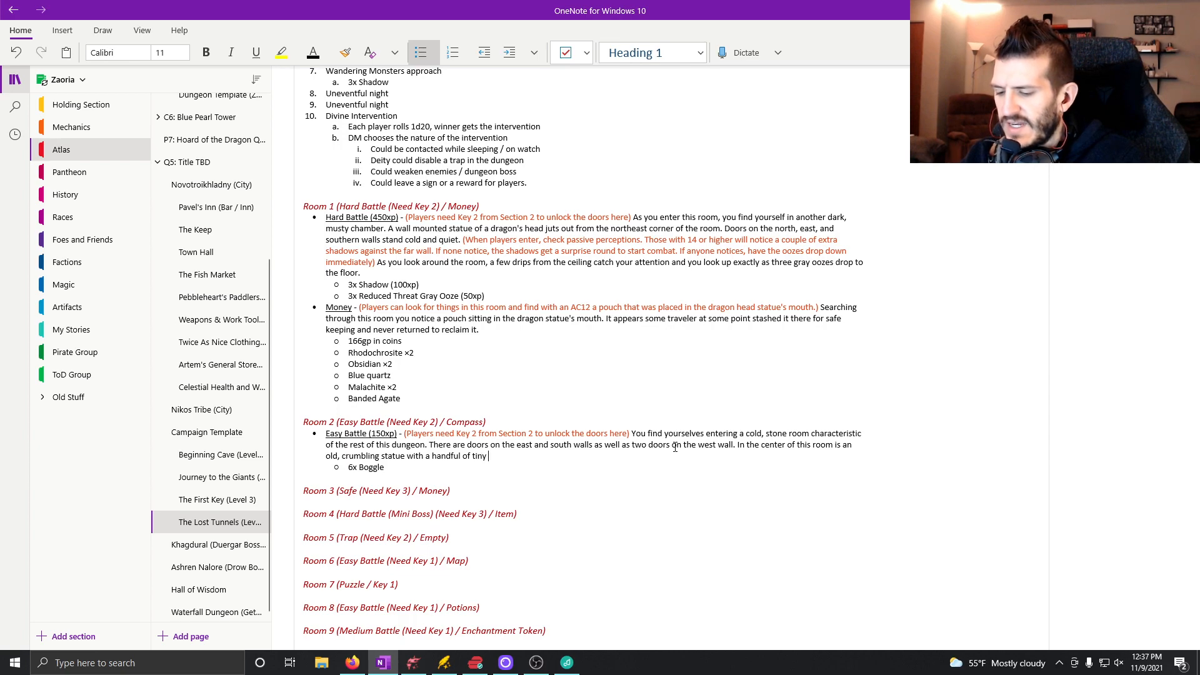
pyautogui.write('creatures seemingly dancing around it.')
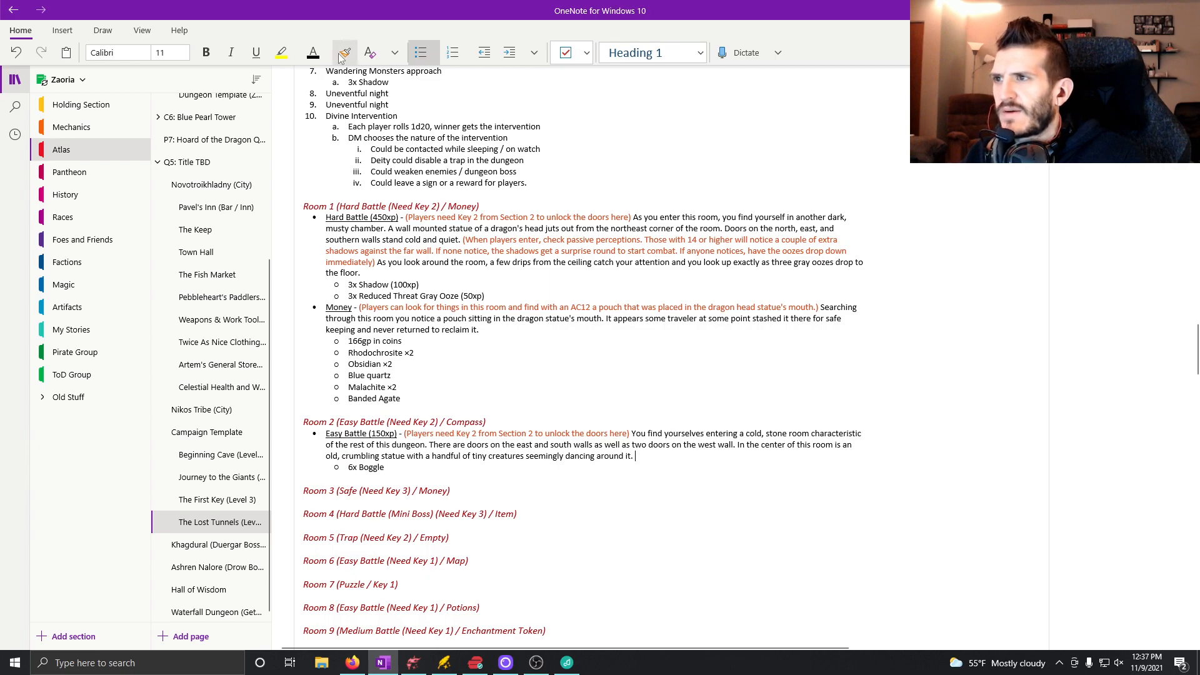
# Add an orange-red note to the end of Room 2's battle description: "(No chance for sneak once players enter the room. Can still".
pyautogui.click(313, 53)
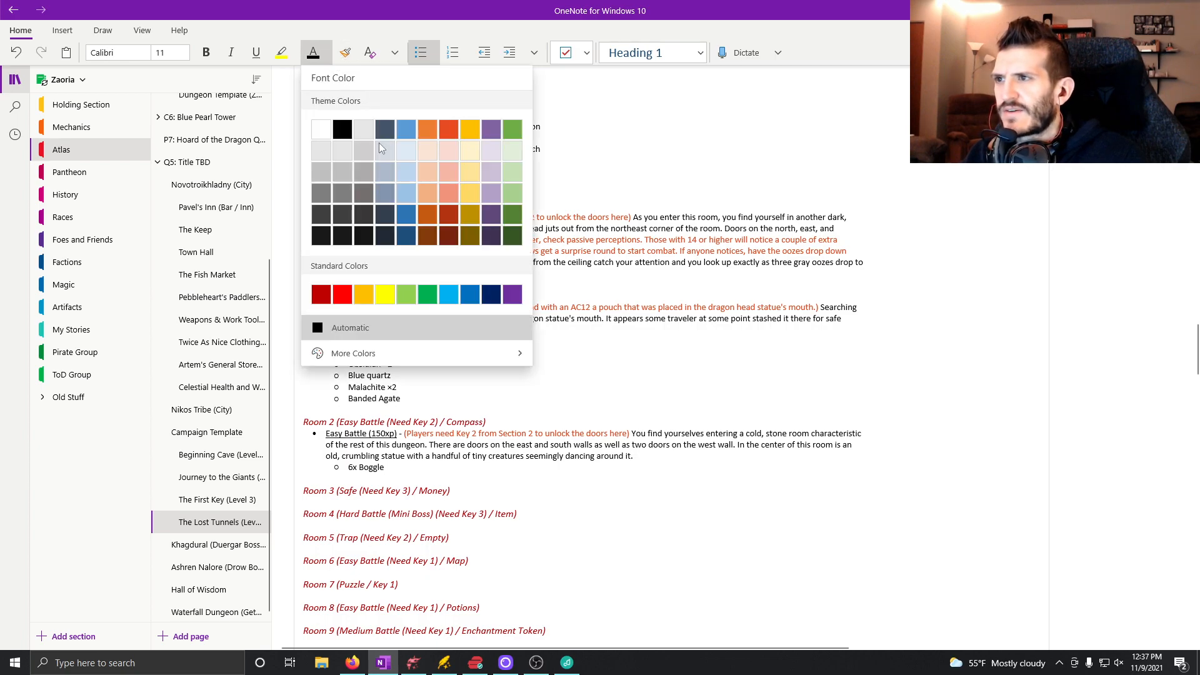
pyautogui.click(449, 129)
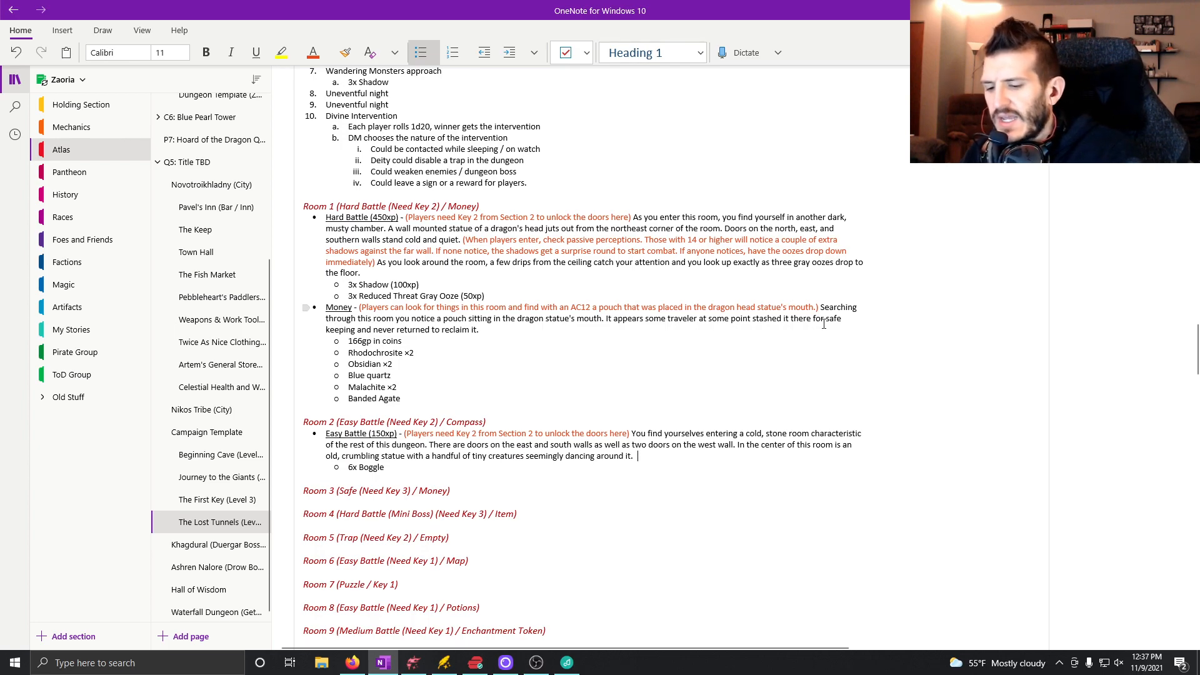
pyautogui.write('(No chance for s')
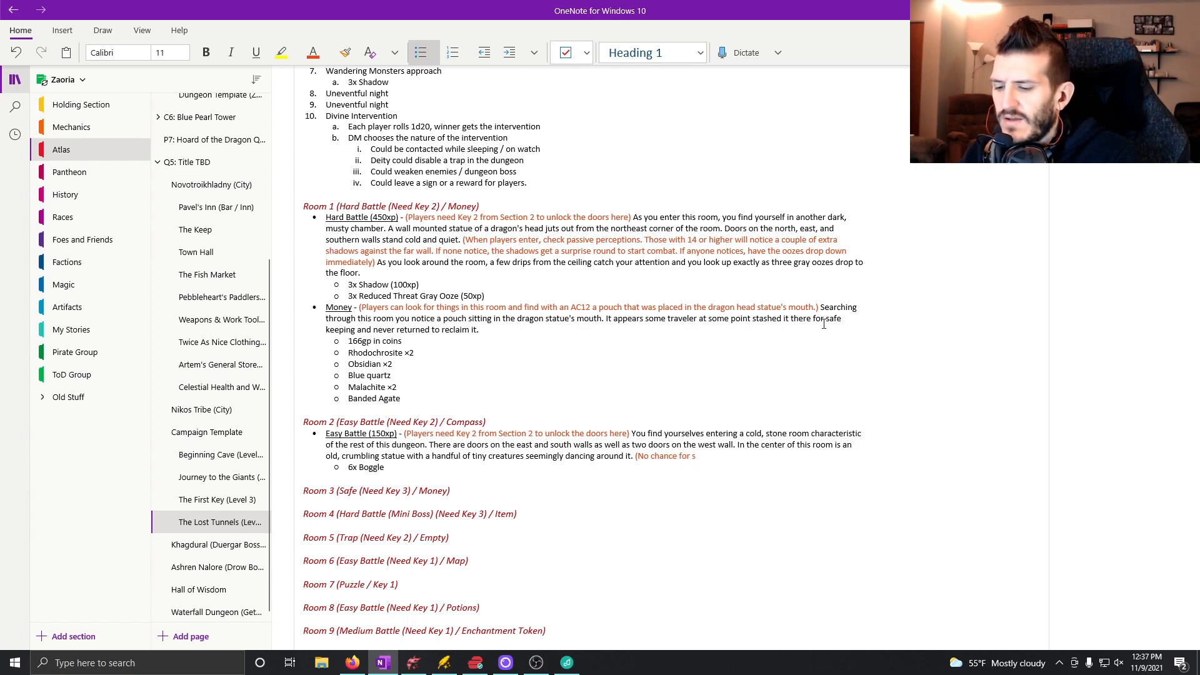
pyautogui.write('neak once play')
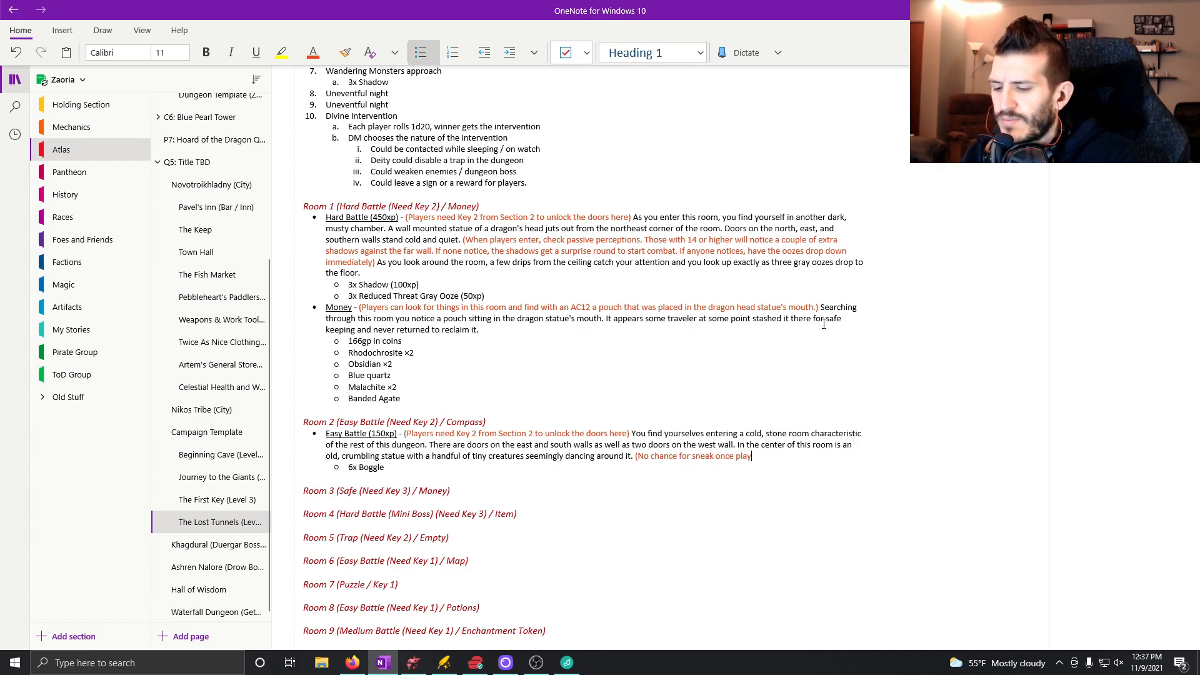
pyautogui.write('ers enter the room')
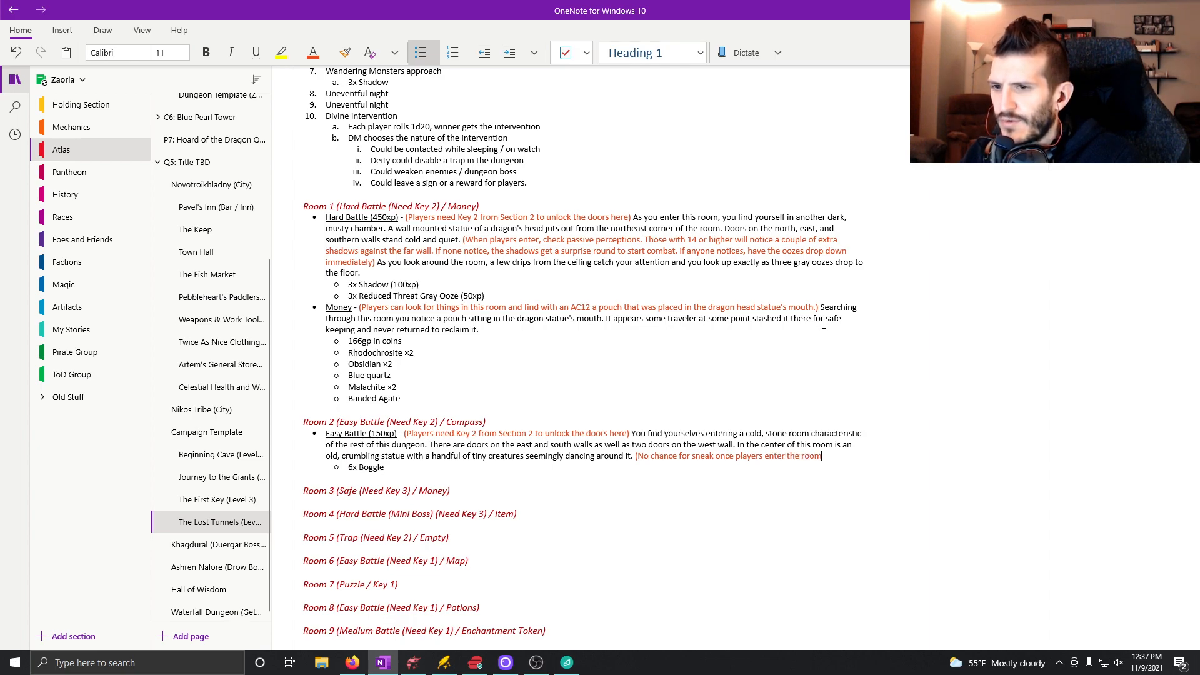
pyautogui.write('. Can still sne')
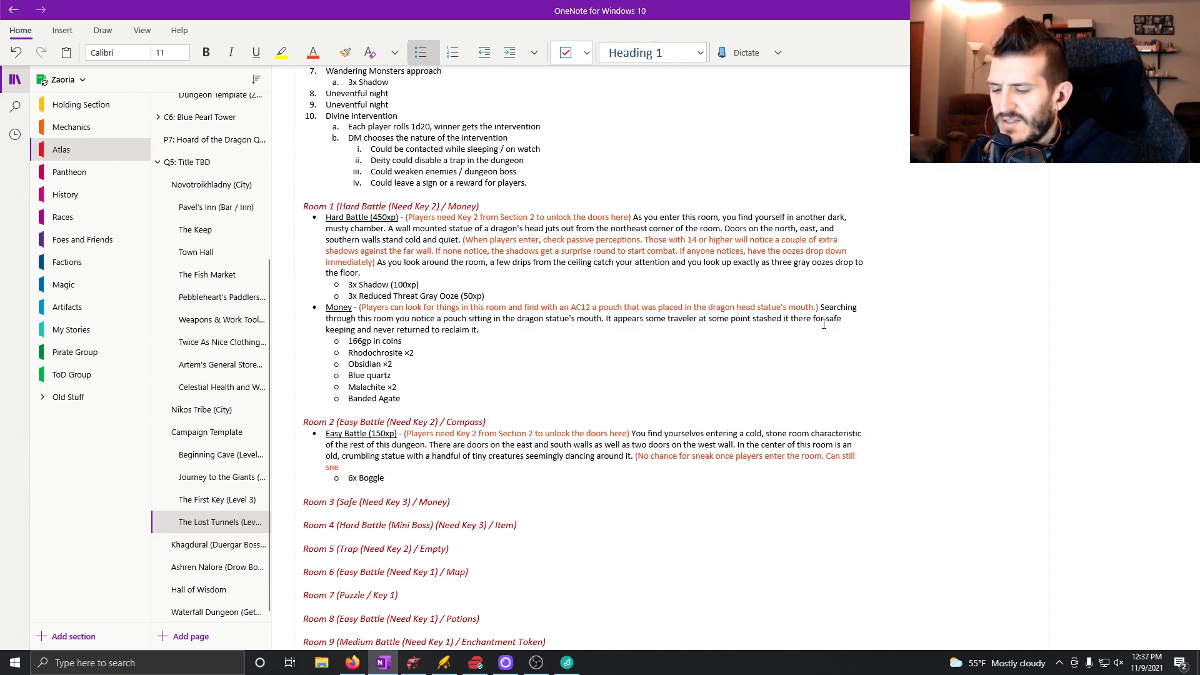
pyautogui.write('a')
# Finish the sneak note's second sentence with "sneak to peek inside before entering.".
pyautogui.press('BackSpace')
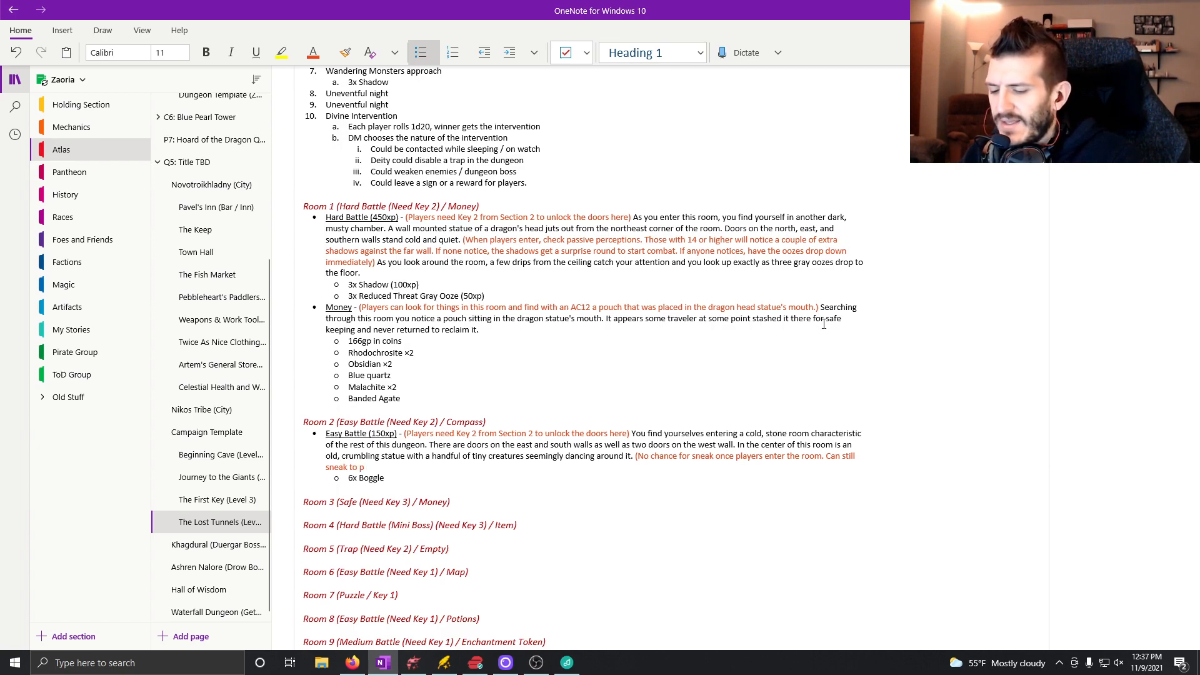
pyautogui.write('ak to peek inside f')
pyautogui.write('eo')
pyautogui.press('BackSpace')
pyautogui.press('BackSpace')
pyautogui.press('BackSpace')
pyautogui.write('before entering.')
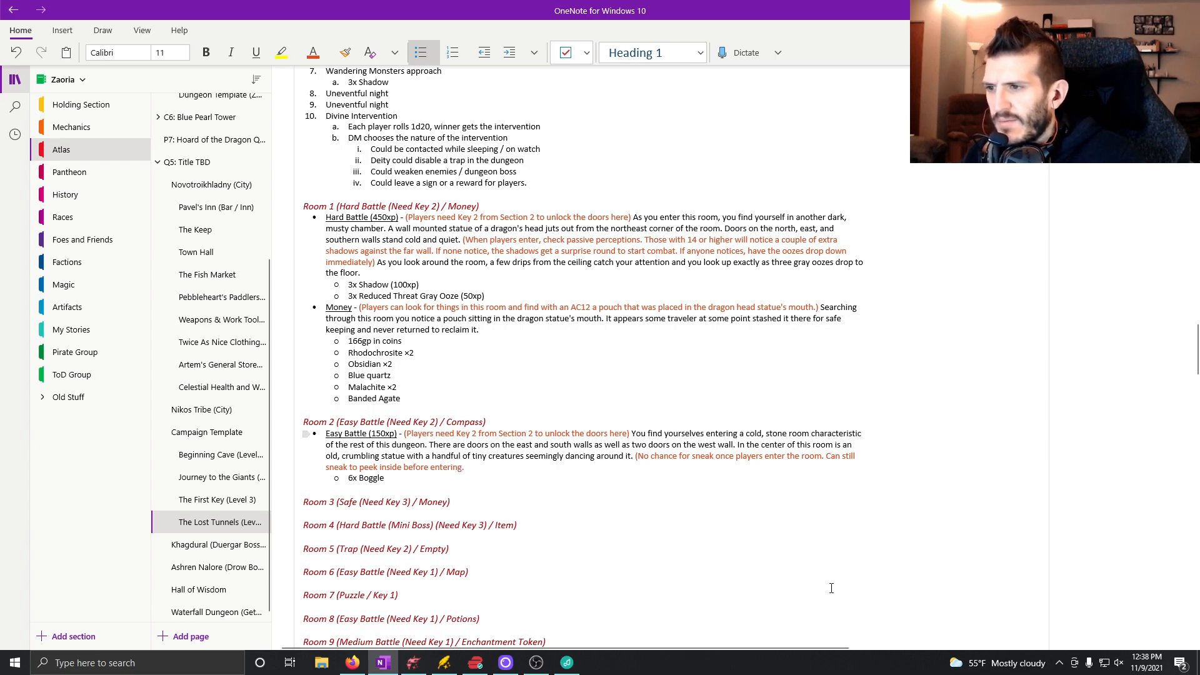
# Insert "(AC14)" after "sneak" in the second sentence of Room 2's sneak note.
pyautogui.click(356, 467)
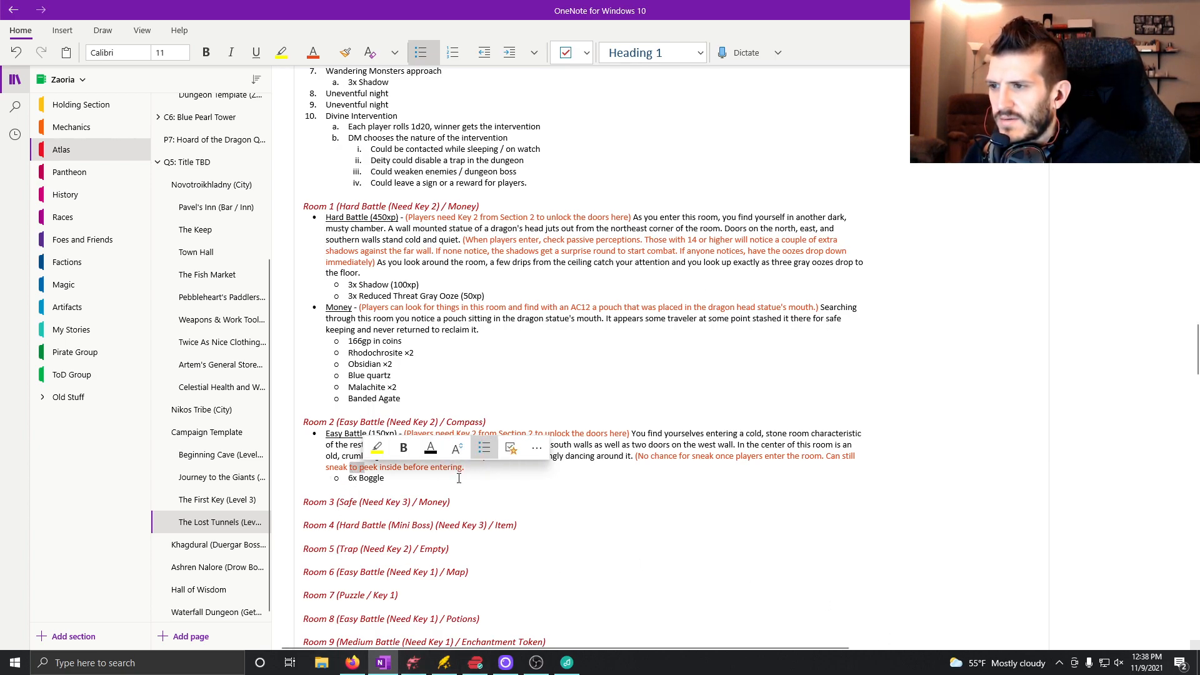
pyautogui.write('(')
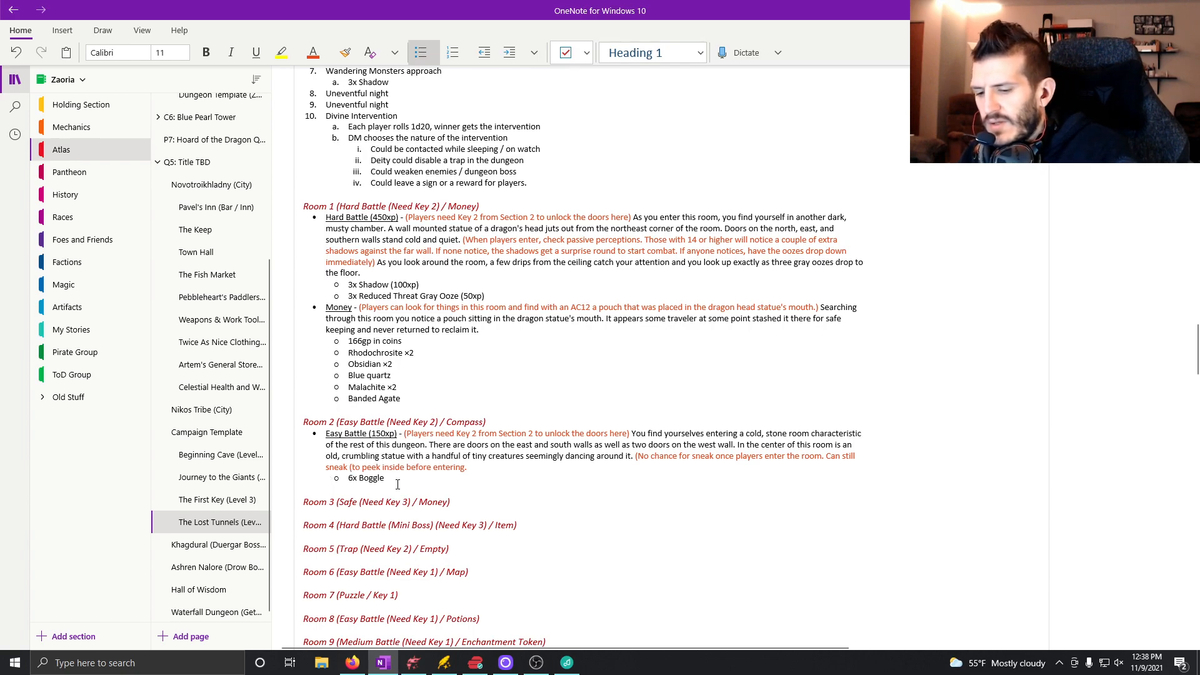
pyautogui.write('AC')
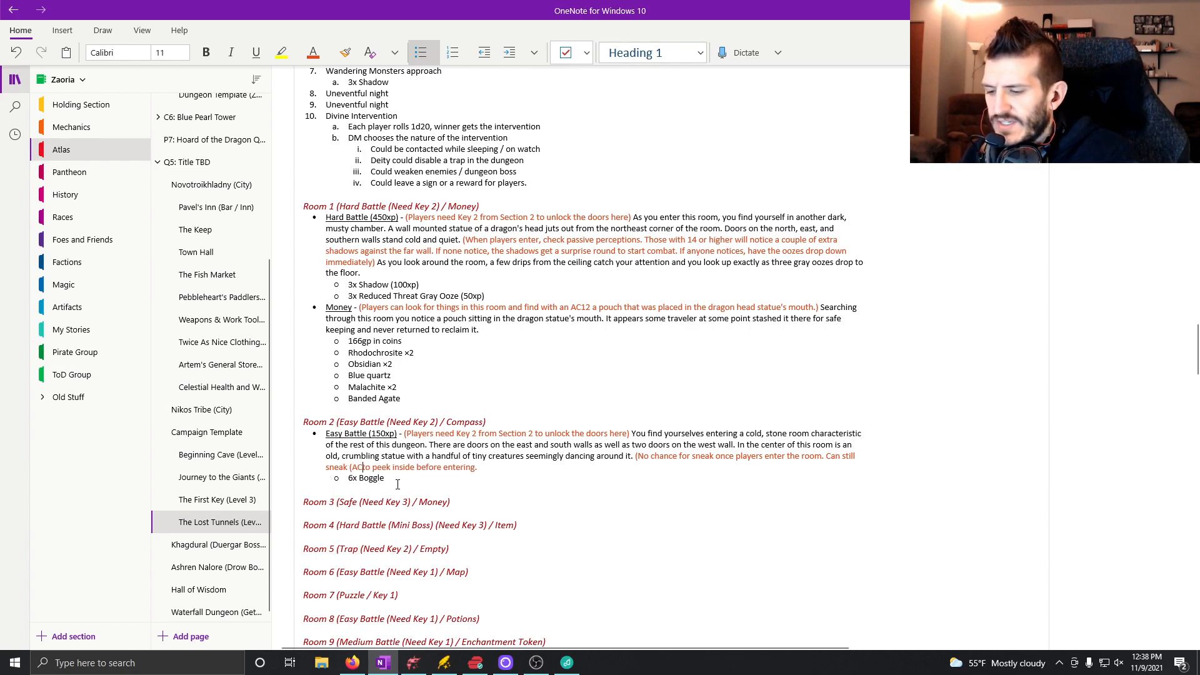
pyautogui.write('14)')
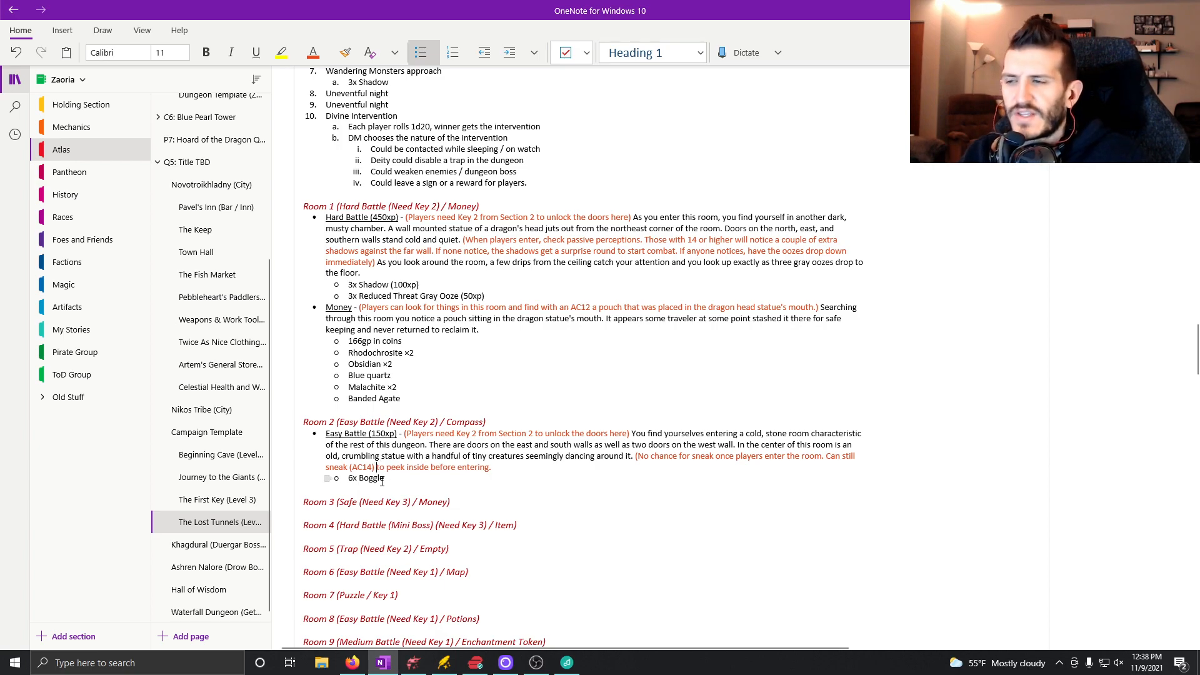
pyautogui.click(518, 470)
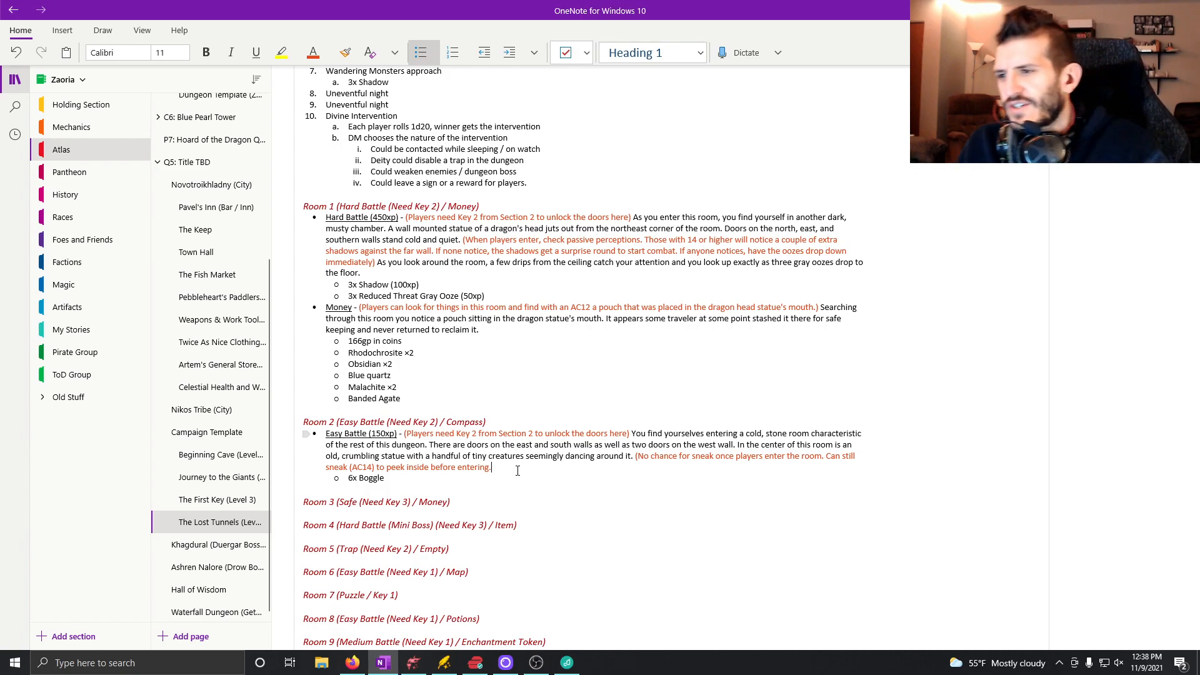
# Add a main-level bullet below "6x Boggle" with the underlined label "Compass", followed by a non-underlined dash.
pyautogui.click(405, 477)
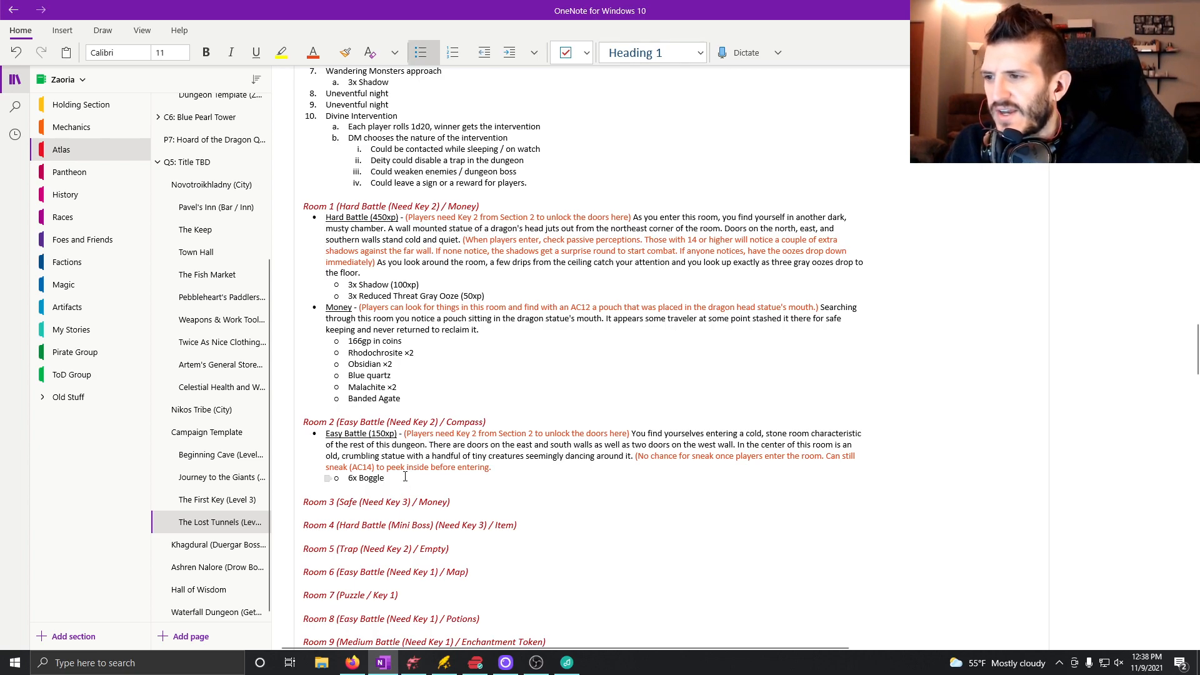
pyautogui.press('Return')
pyautogui.press('Return')
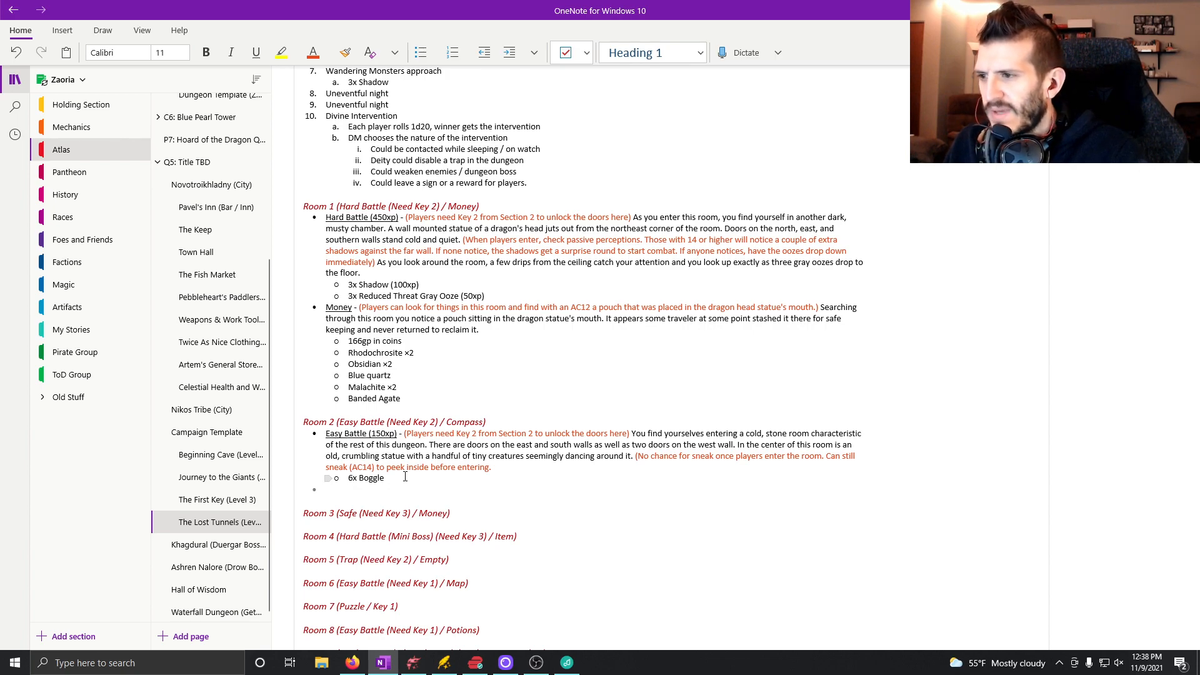
pyautogui.hotkey('ctrl', 'u')
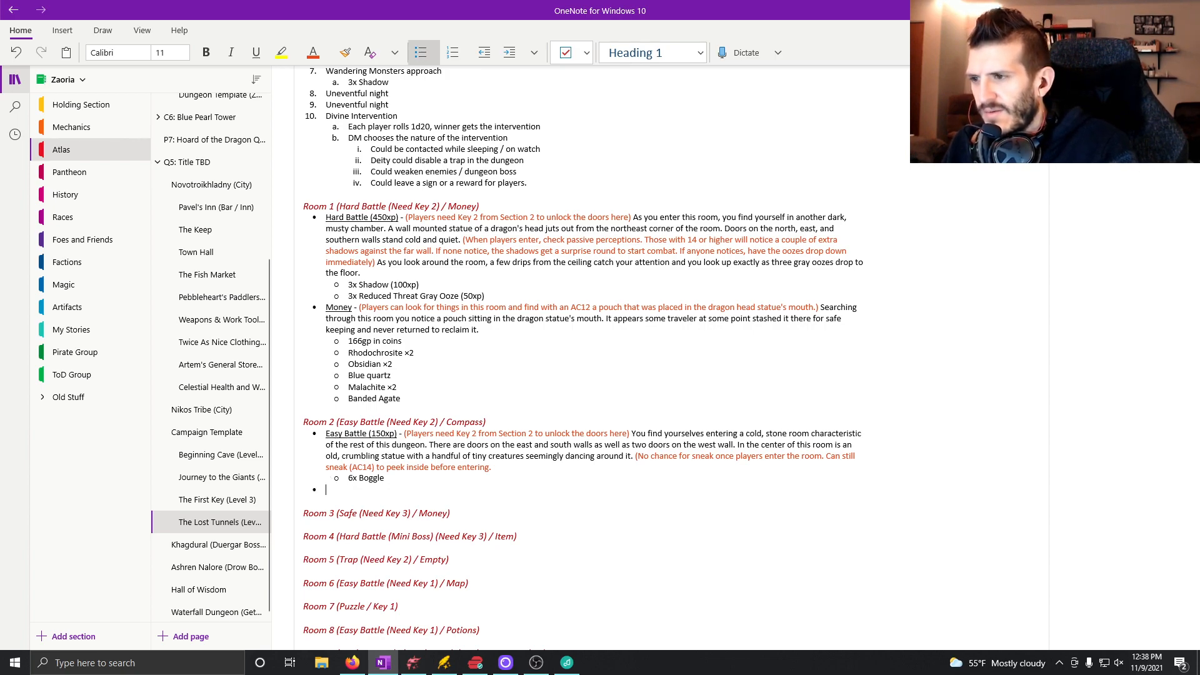
pyautogui.hotkey('ctrl', 'u')
pyautogui.write('Compass')
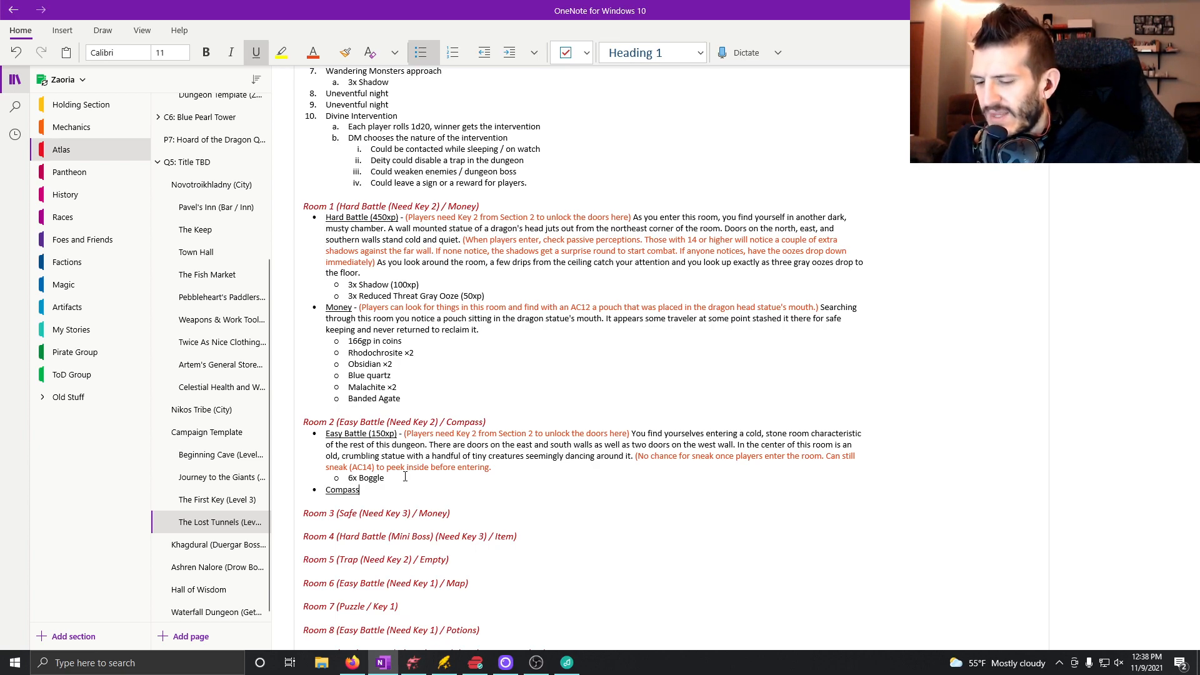
pyautogui.hotkey('ctrl', 'u')
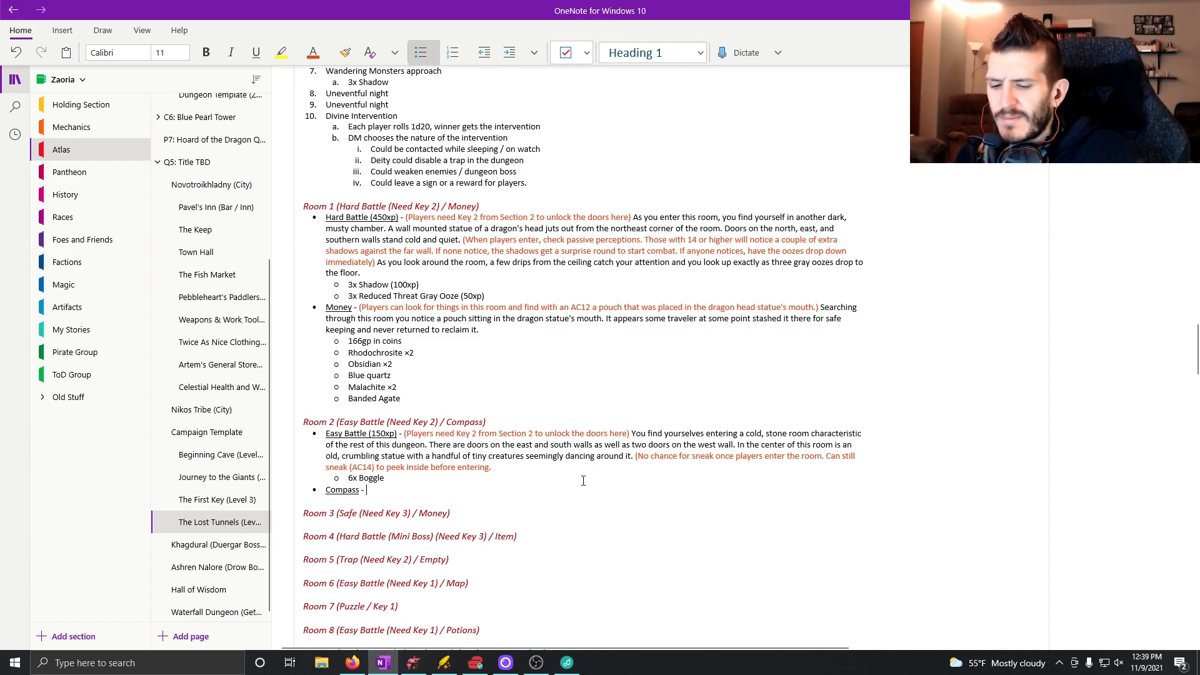
# Draft the Compass description as "Lying on the ground is a very old piece of paper that has miraculousl".
pyautogui.write('(')
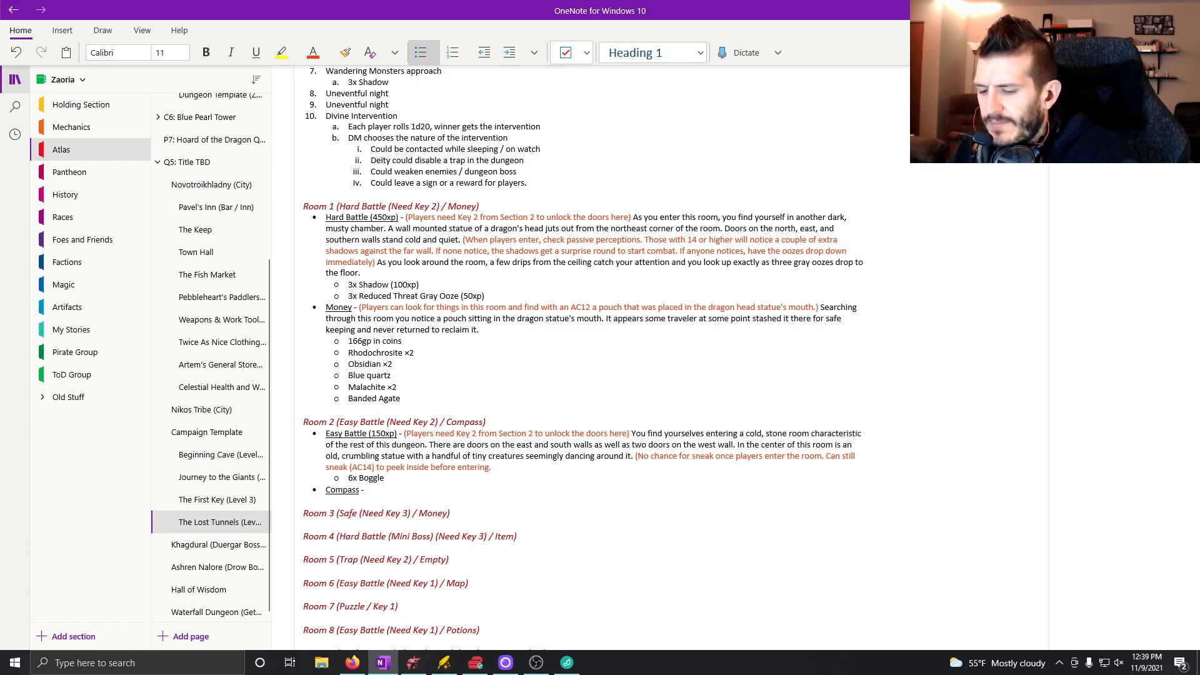
pyautogui.write('ying on the ground ')
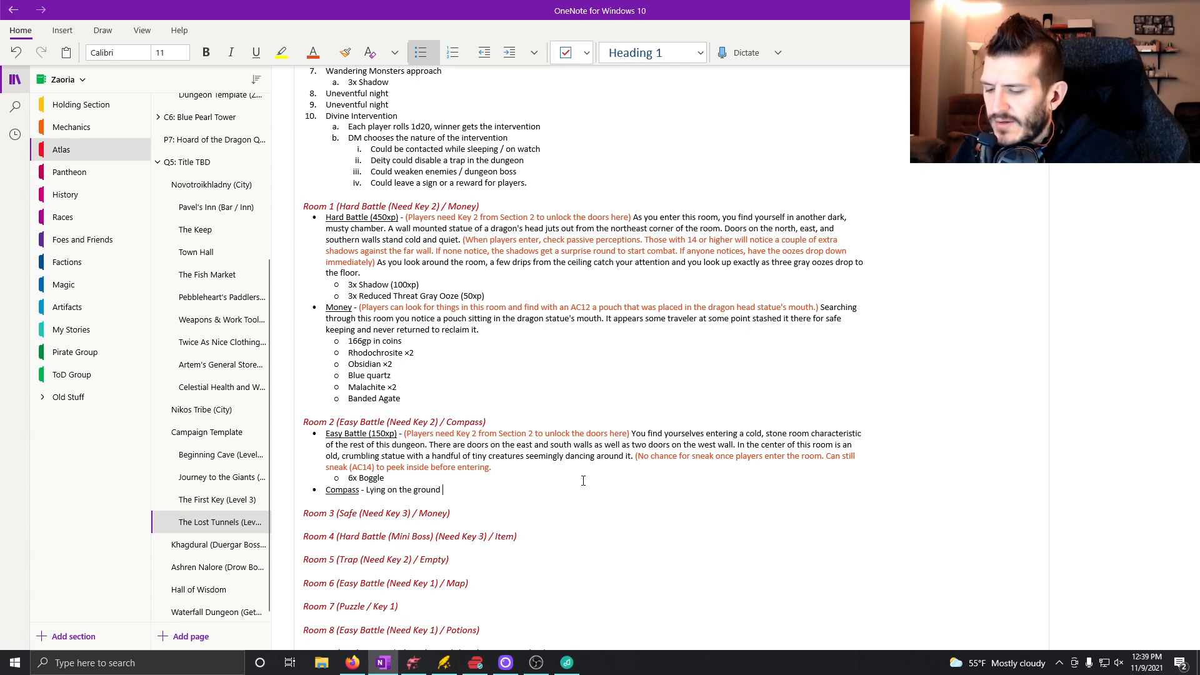
pyautogui.write('is a p')
pyautogui.press('BackSpace')
pyautogui.press('BackSpace')
pyautogui.write('very aold piece of ')
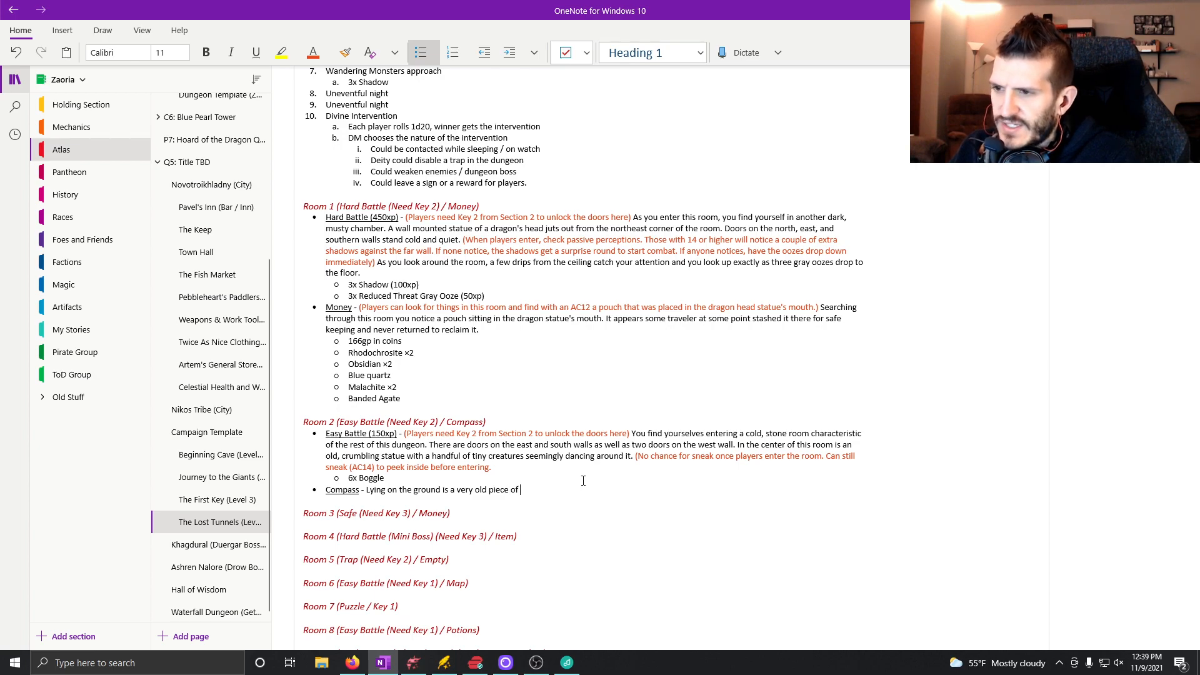
pyautogui.write('paper that has ')
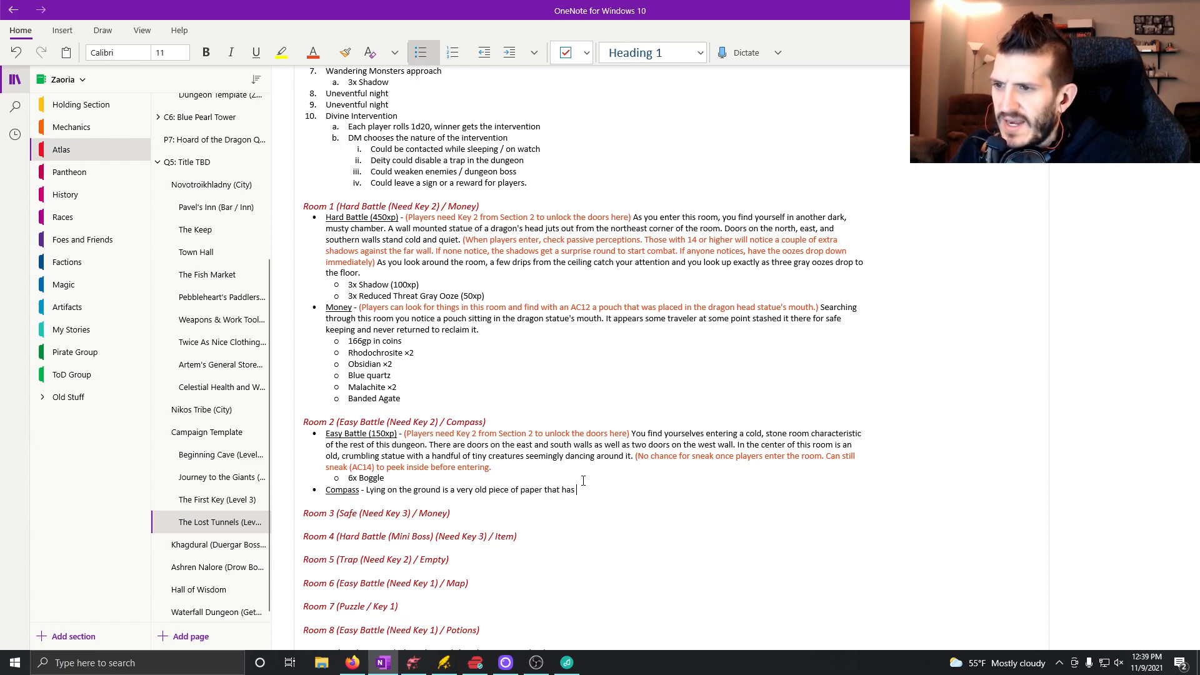
pyautogui.write('miraculousl')
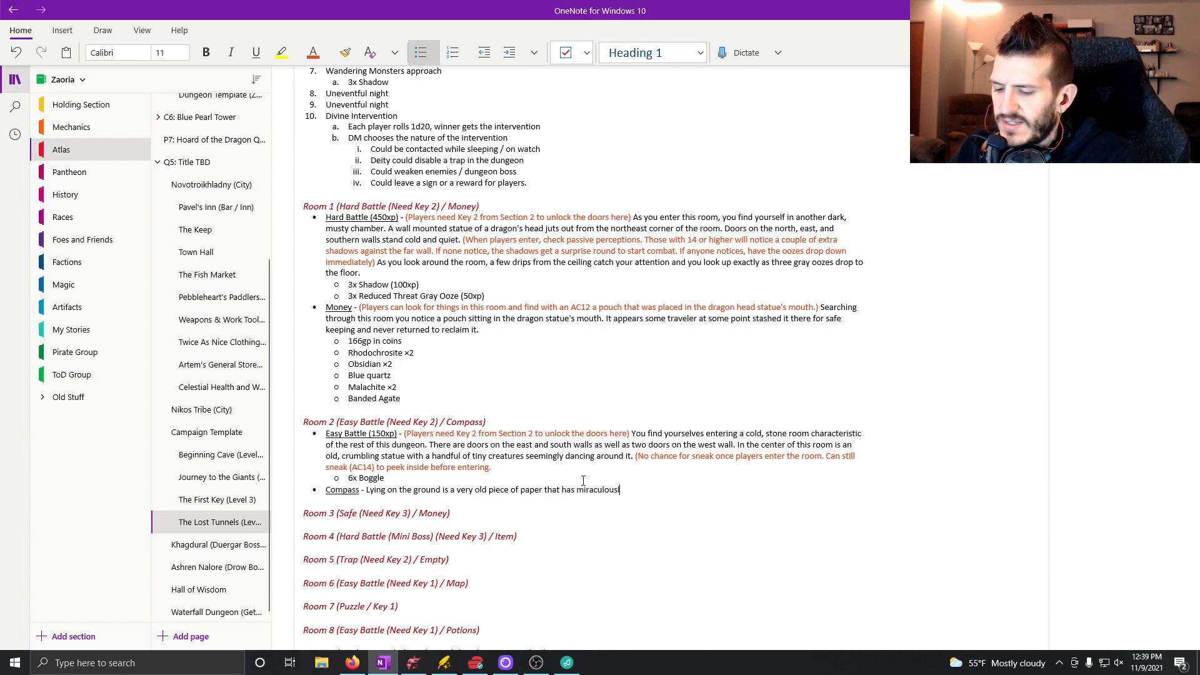
# Shorten the Compass sentence to "Lying on the ground is a piece of paper.".
pyautogui.press('BackSpace')
pyautogui.press('BackSpace')
pyautogui.press('BackSpace')
pyautogui.press('BackSpace')
pyautogui.press('BackSpace')
pyautogui.press('BackSpace')
pyautogui.press('BackSpace')
pyautogui.press('BackSpace')
pyautogui.press('BackSpace')
pyautogui.press('BackSpace')
pyautogui.press('BackSpace')
pyautogui.press('BackSpace')
pyautogui.press('BackSpace')
pyautogui.press('BackSpace')
pyautogui.press('BackSpace')
pyautogui.press('BackSpace')
pyautogui.press('BackSpace')
pyautogui.press('BackSpace')
pyautogui.press('BackSpace')
pyautogui.press('BackSpace')
pyautogui.press('BackSpace')
pyautogui.press('BackSpace')
pyautogui.press('BackSpace')
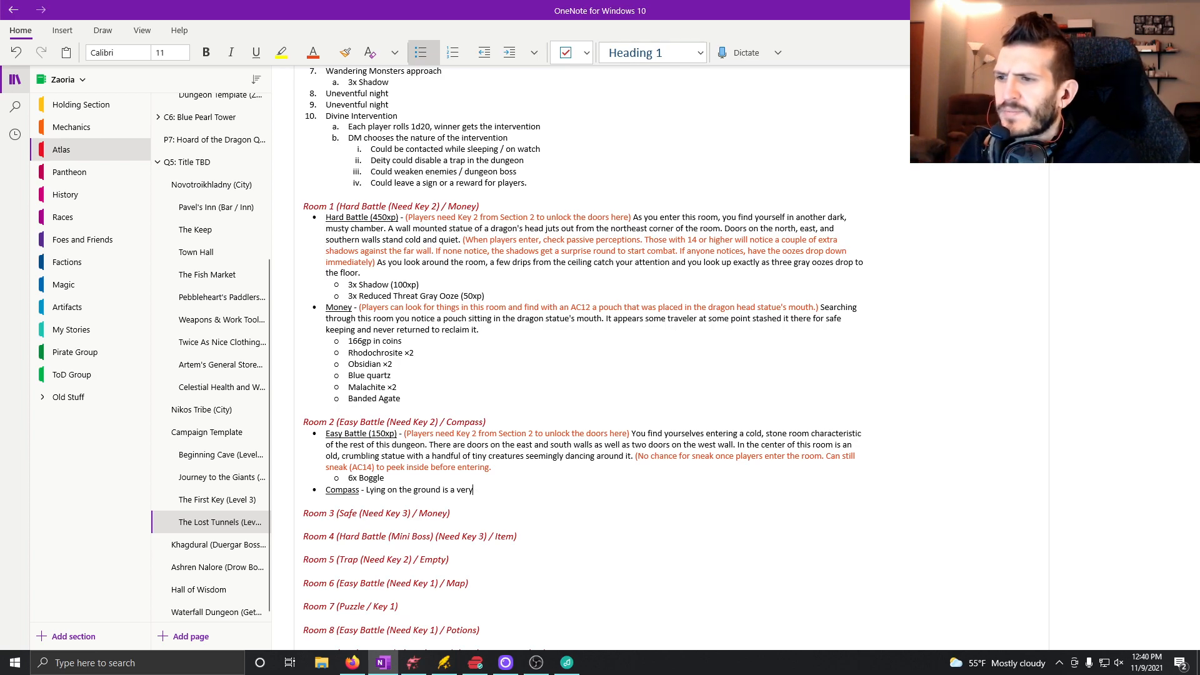
pyautogui.write('piece of paper.')
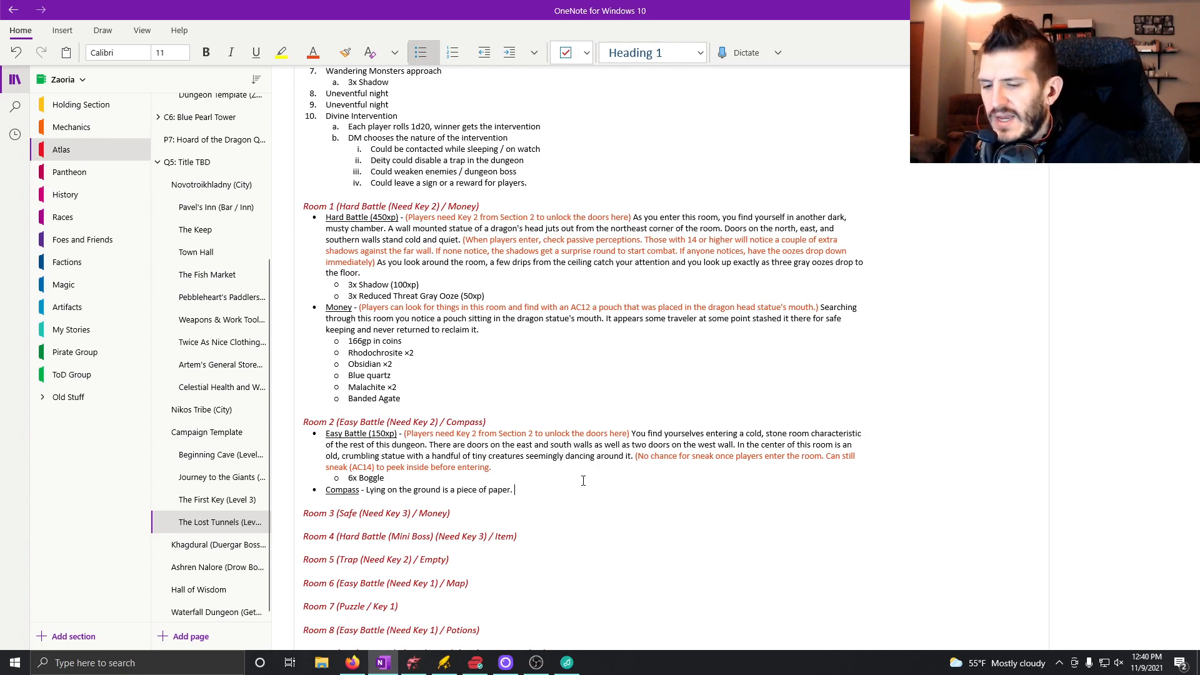
# Start an orange-red note after the Compass sentence: "(Not very old. Dropped by a duergar, but there".
pyautogui.click(314, 52)
pyautogui.write('(Not very old. Dropped by a duergar, but')
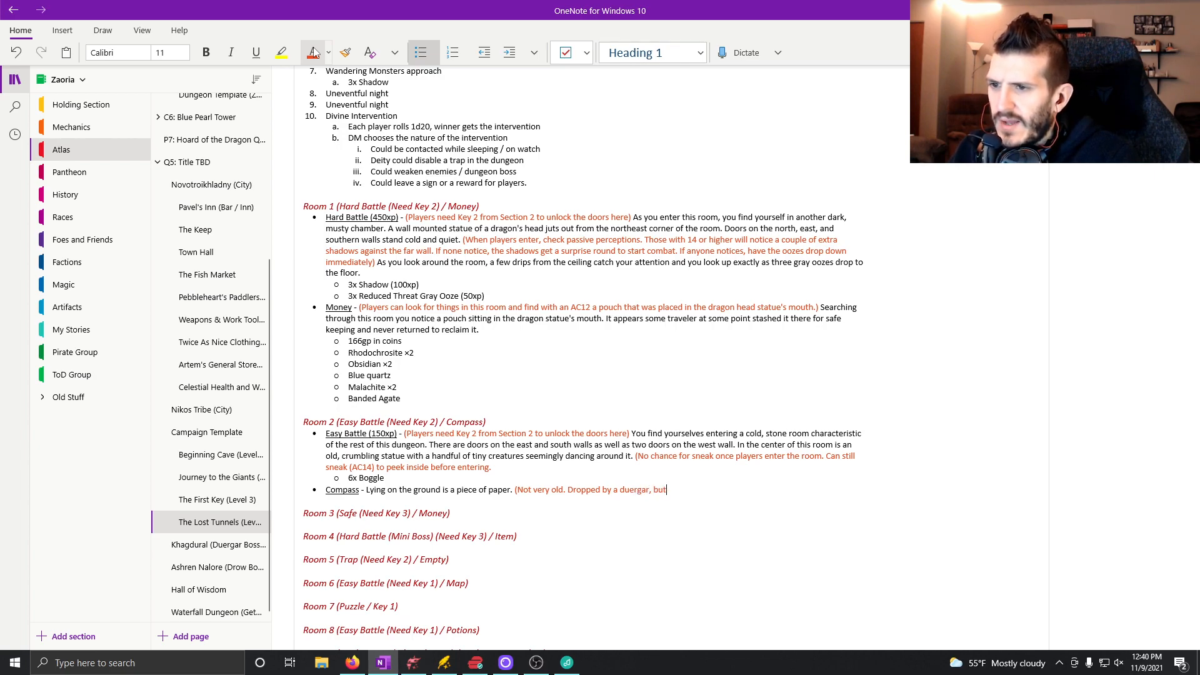
pyautogui.write(" there's no ev")
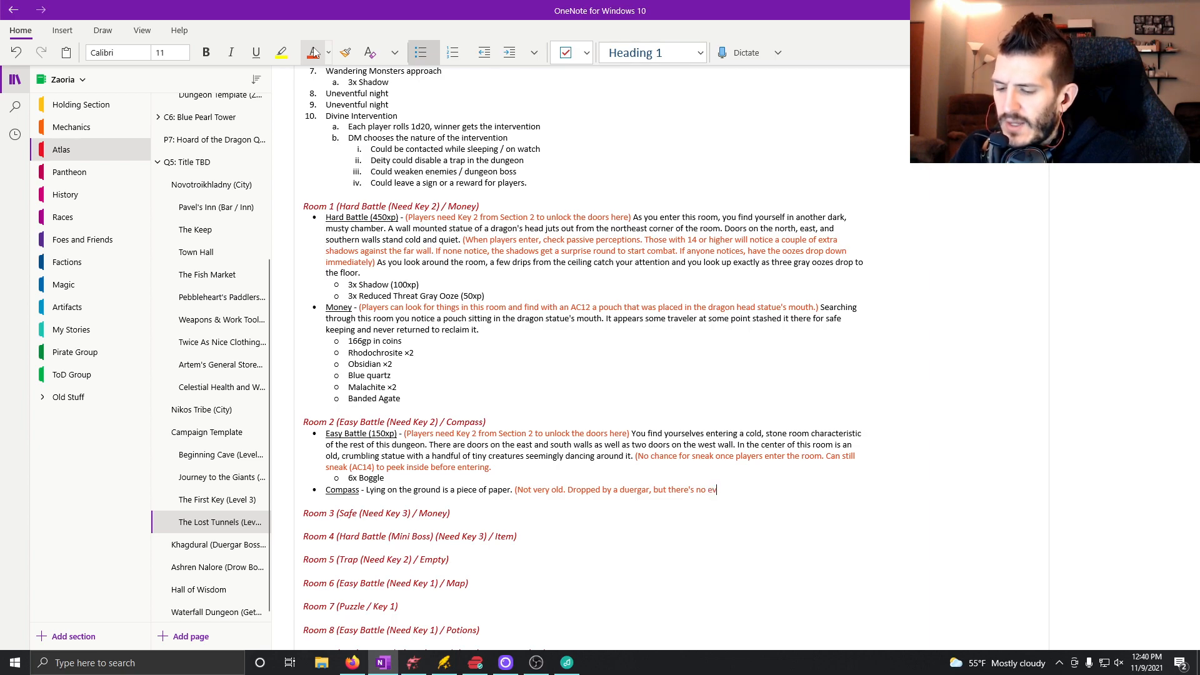
pyautogui.write('idnce')
# Complete the Compass note with "'s no evidence to demonstrate that other than it's not old)".
pyautogui.press('BackSpace')
pyautogui.press('BackSpace')
pyautogui.press('BackSpace')
pyautogui.write('e')
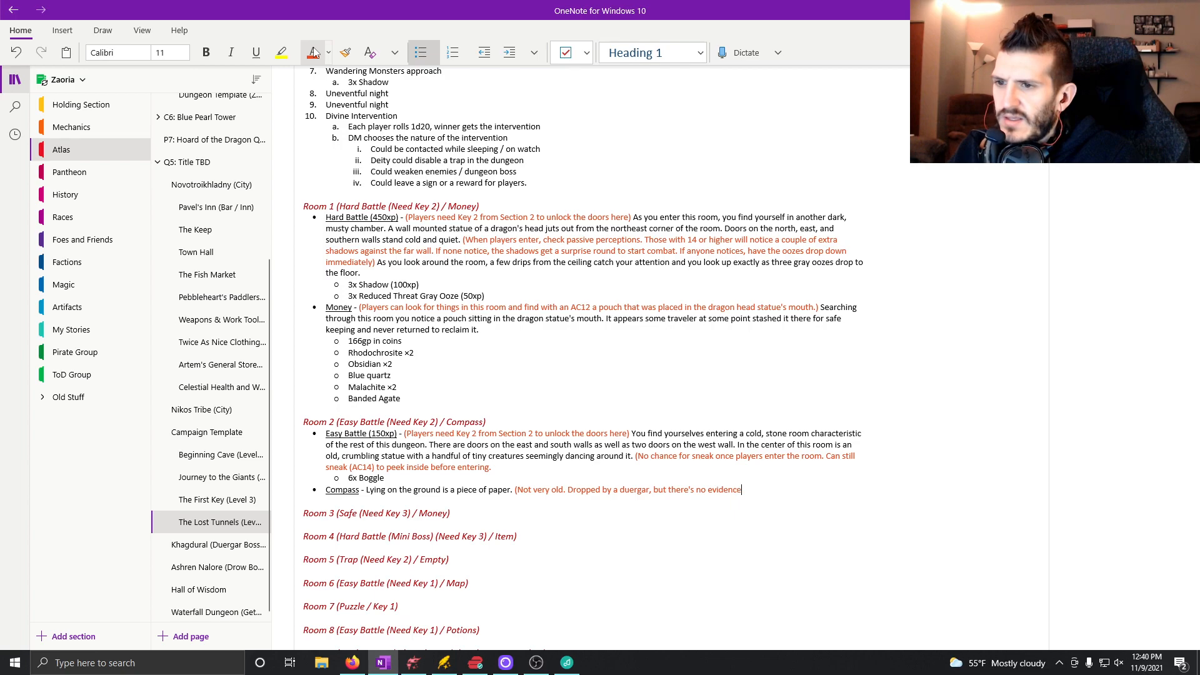
pyautogui.write('nce to demonstrate tha')
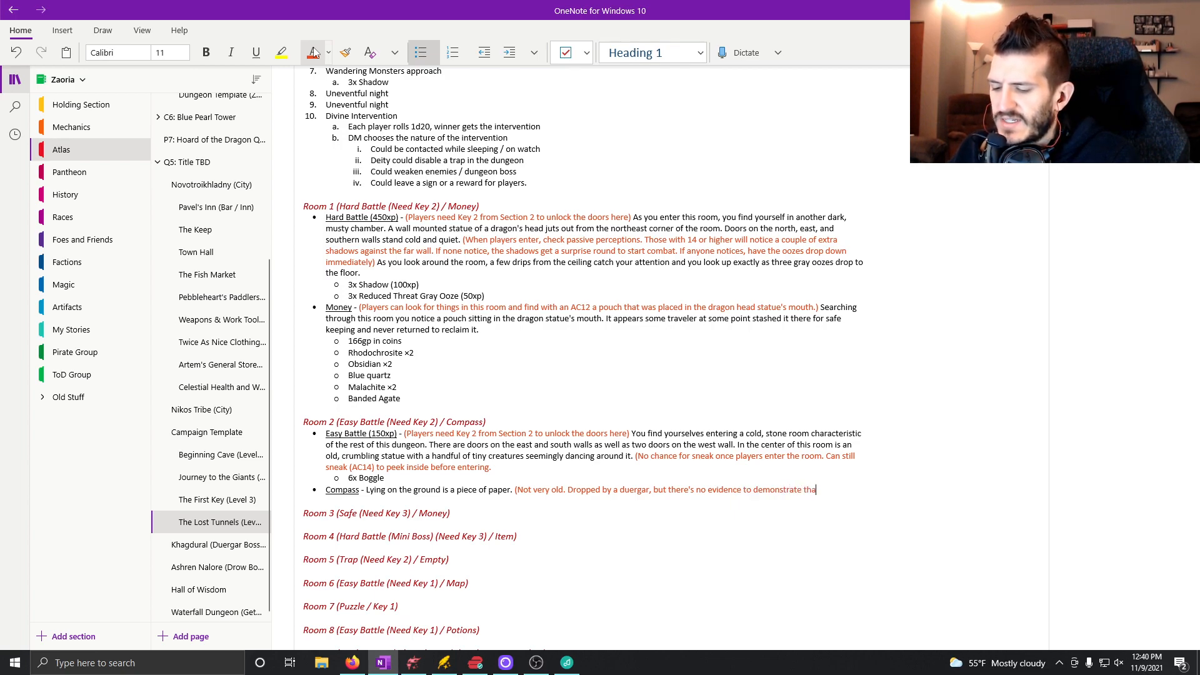
pyautogui.write('t other than')
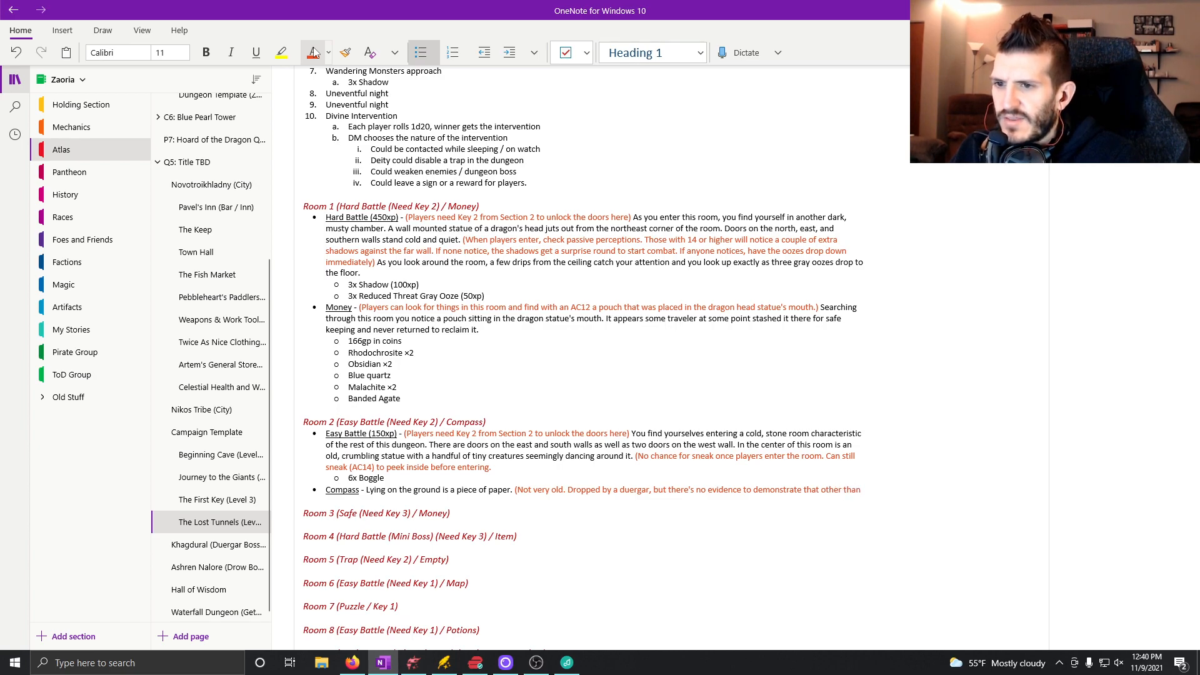
pyautogui.write(" it's not o")
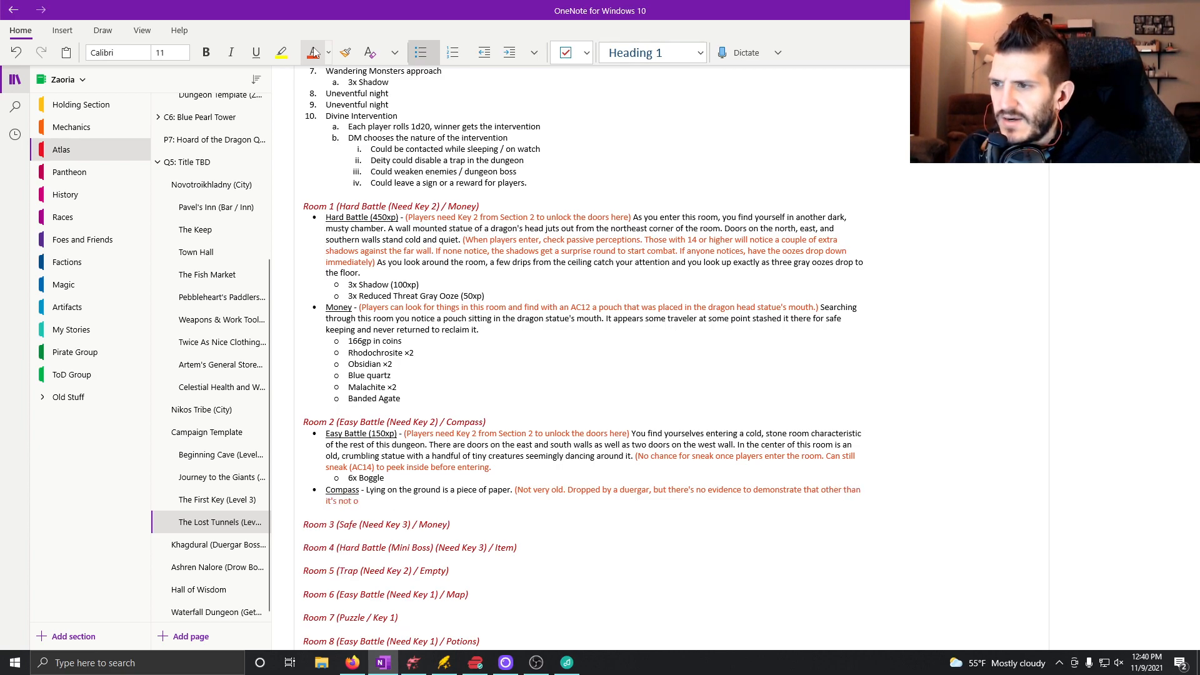
pyautogui.write('ld)')
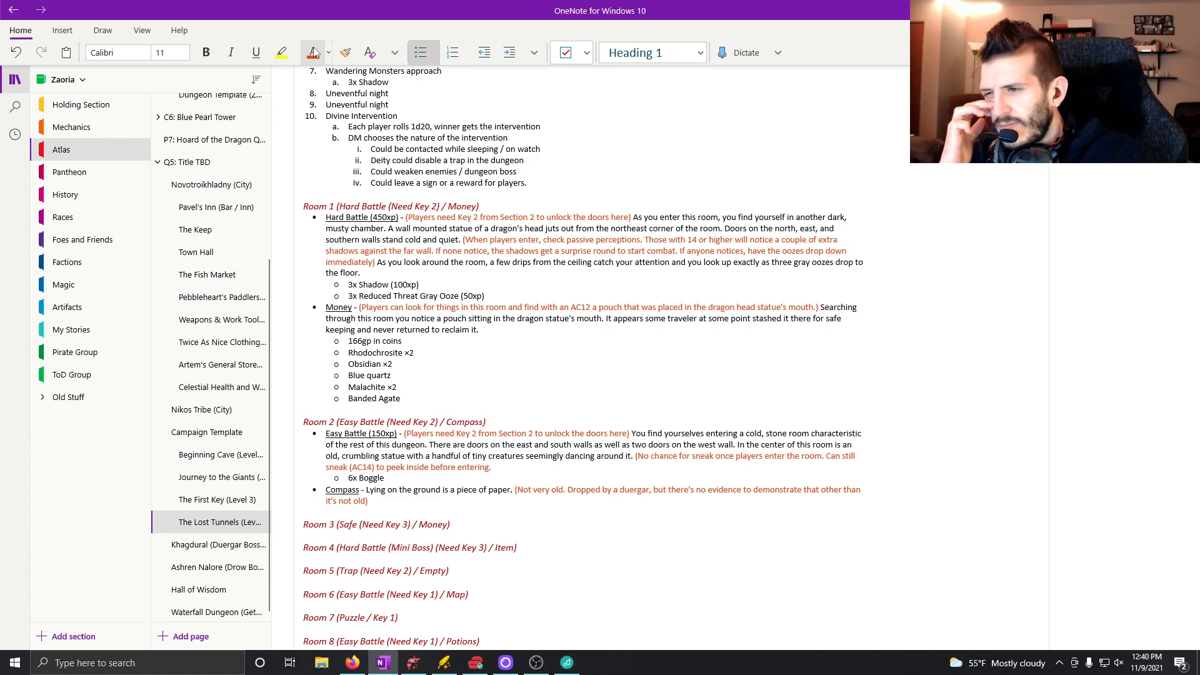
# Continue the Compass entry after the orange-red note in the automatic font color: "In very clumsy handwriting and written in".
pyautogui.click(314, 52)
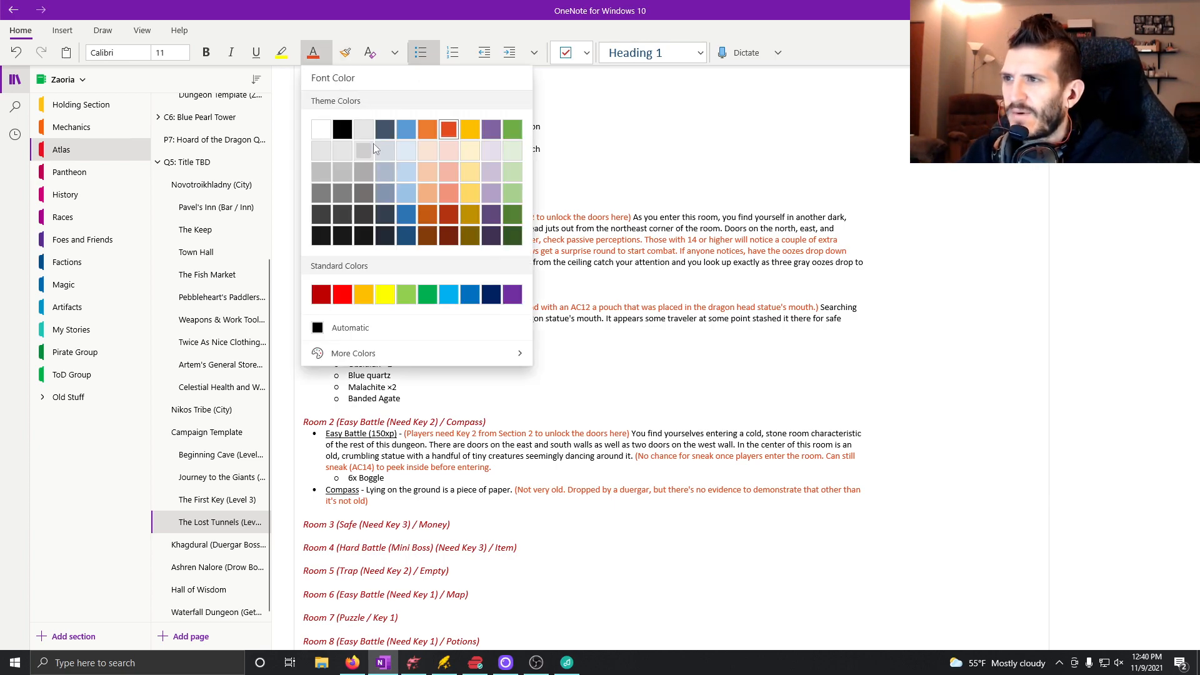
pyautogui.click(352, 331)
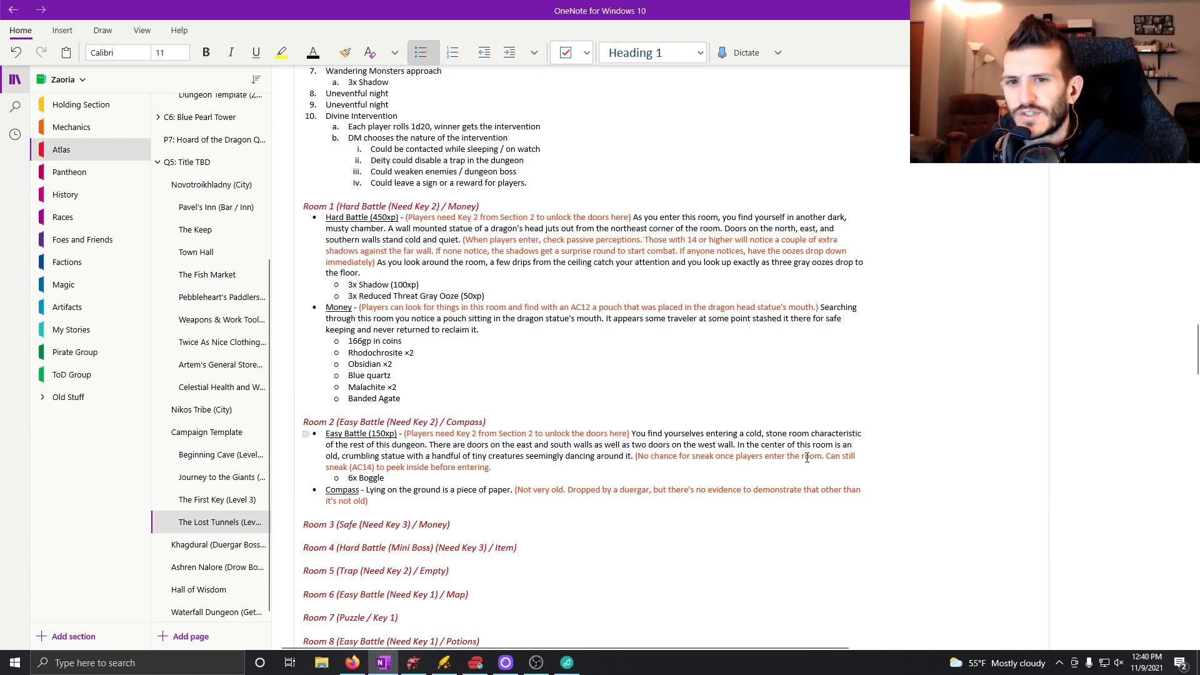
pyautogui.write('The')
pyautogui.press('BackSpace')
pyautogui.press('BackSpace')
pyautogui.press('BackSpace')
pyautogui.write('In very')
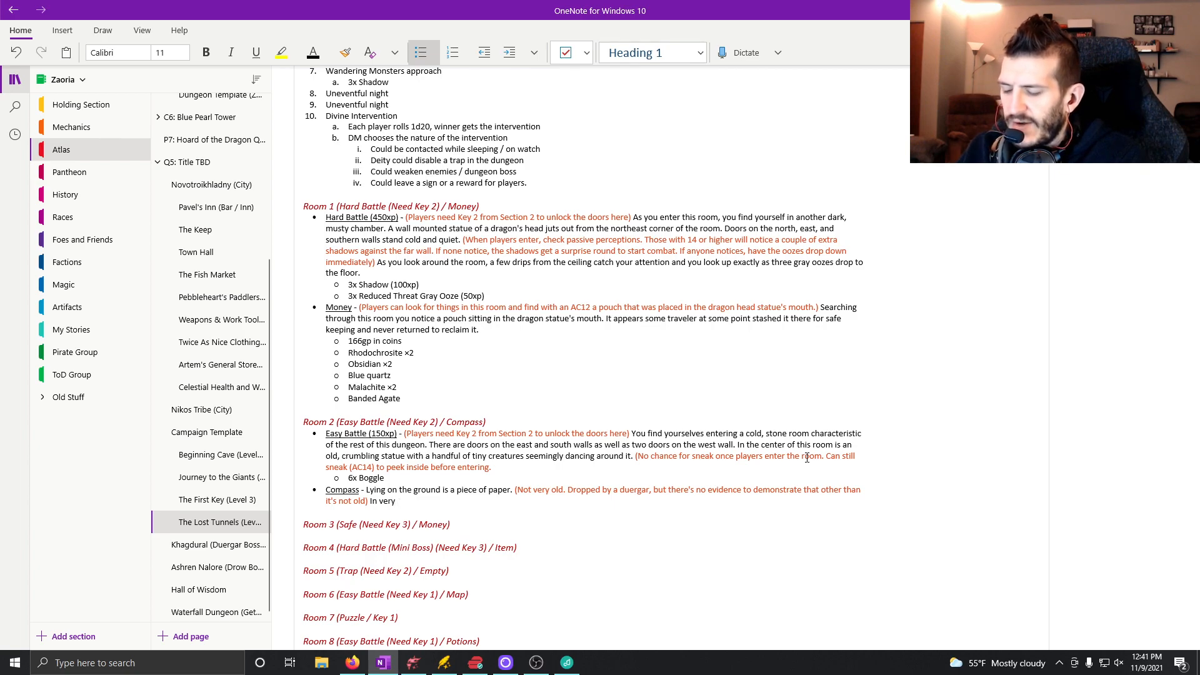
pyautogui.write(' clumb')
pyautogui.press('BackSpace')
pyautogui.write('sy')
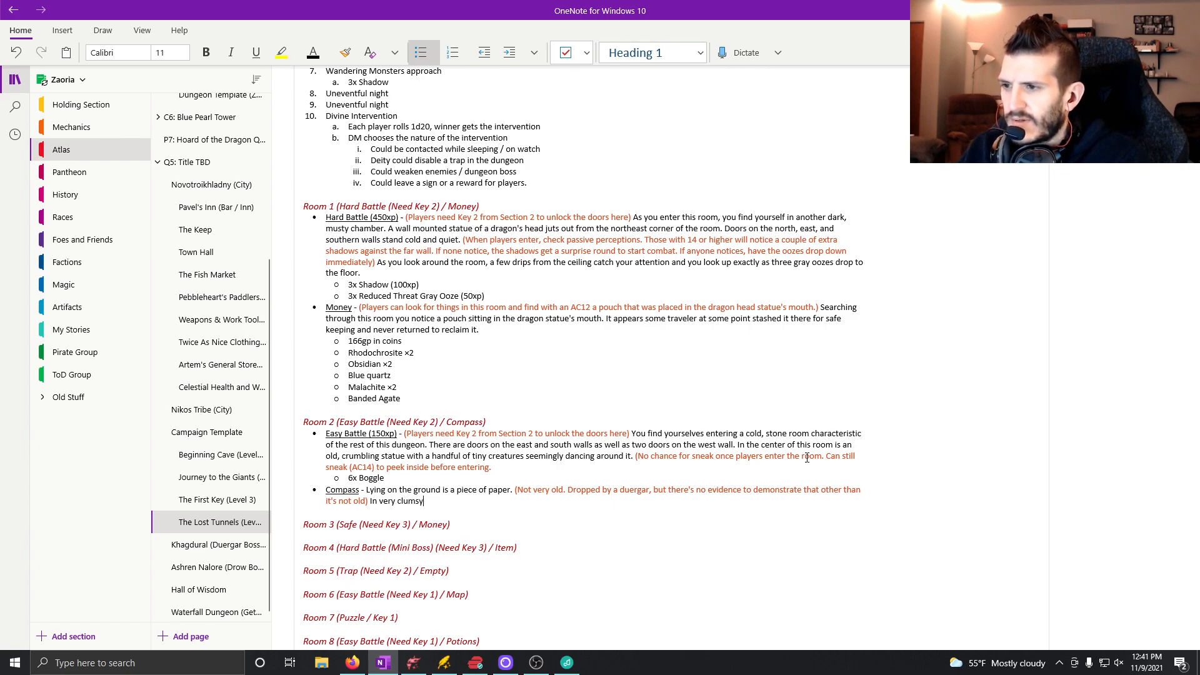
pyautogui.write(' handwrit')
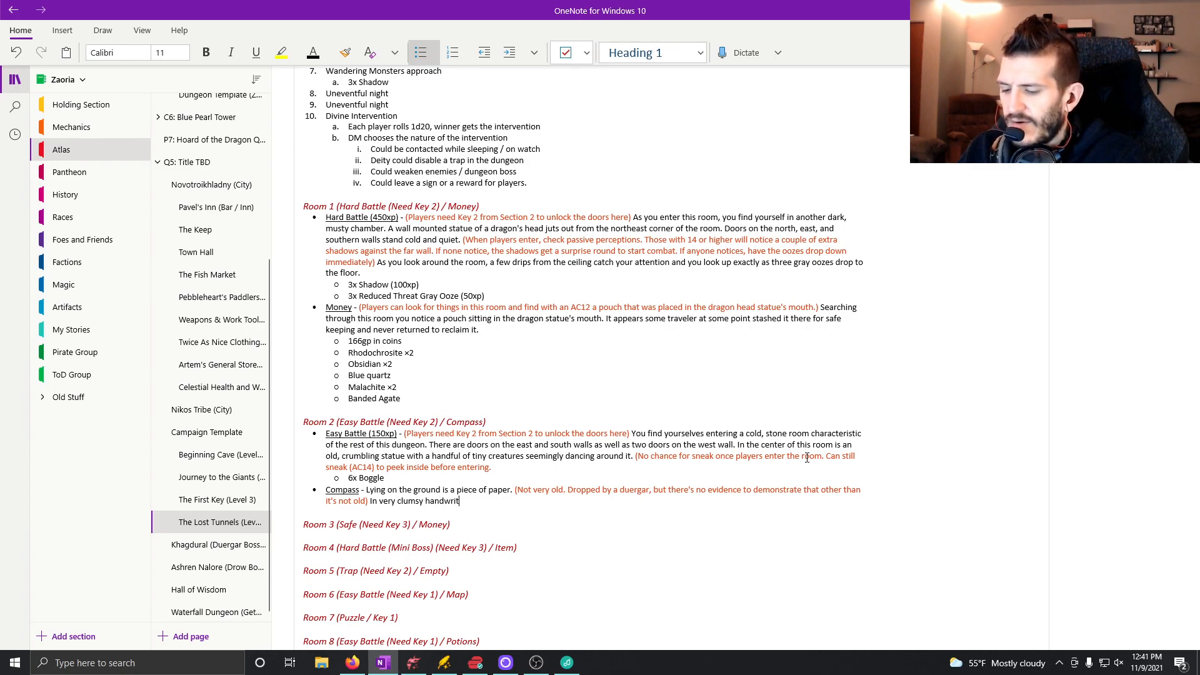
pyautogui.write('ing and written in')
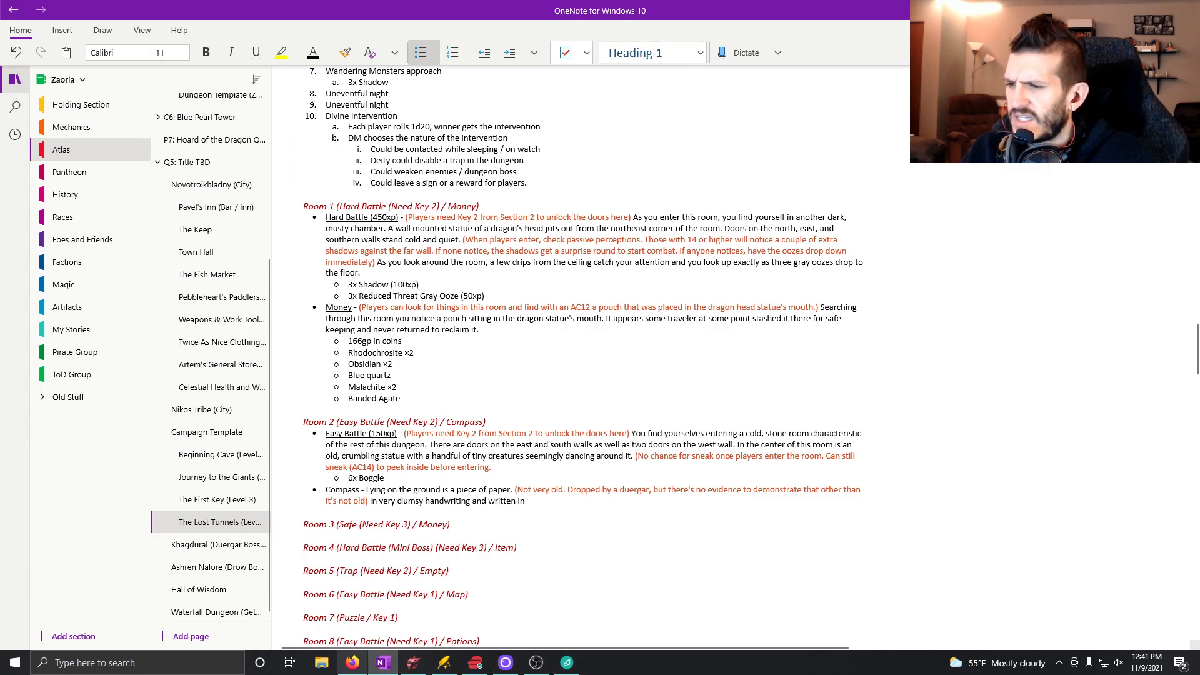
# Switch to D&D Beyond in Firefox, search for "duergar", open the Duergar monster page and check which languages it speaks.
pyautogui.click(353, 662)
pyautogui.click(69, 14)
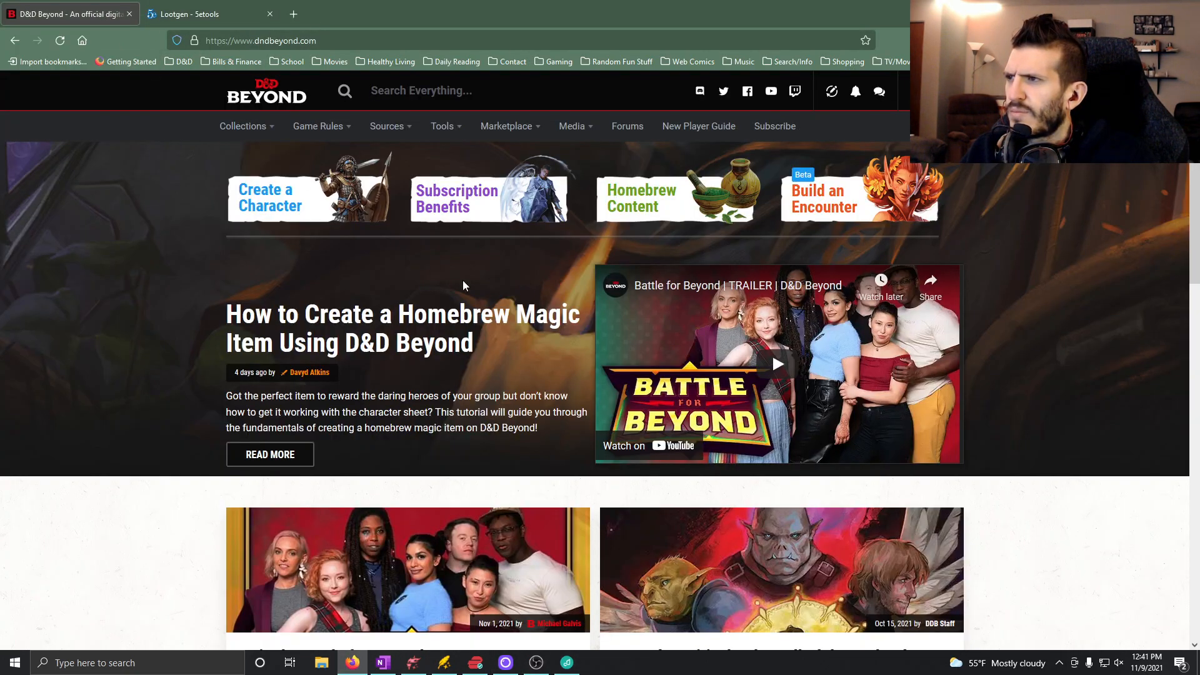
pyautogui.click(470, 94)
pyautogui.write('duergar')
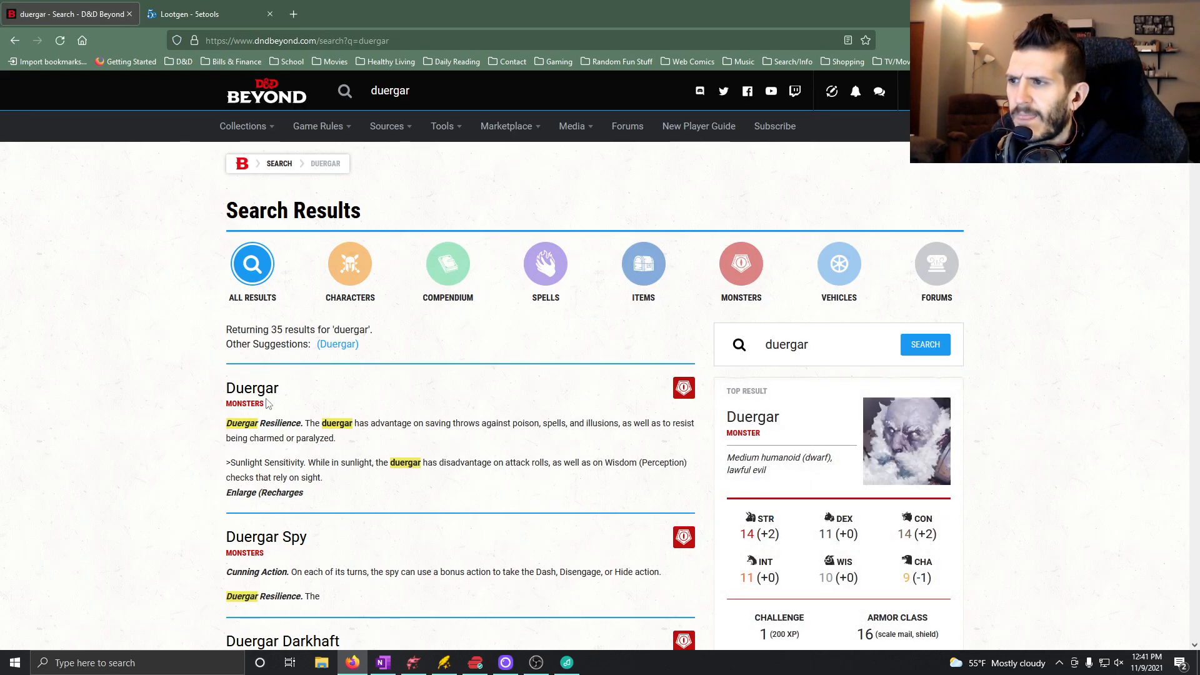
pyautogui.click(260, 393)
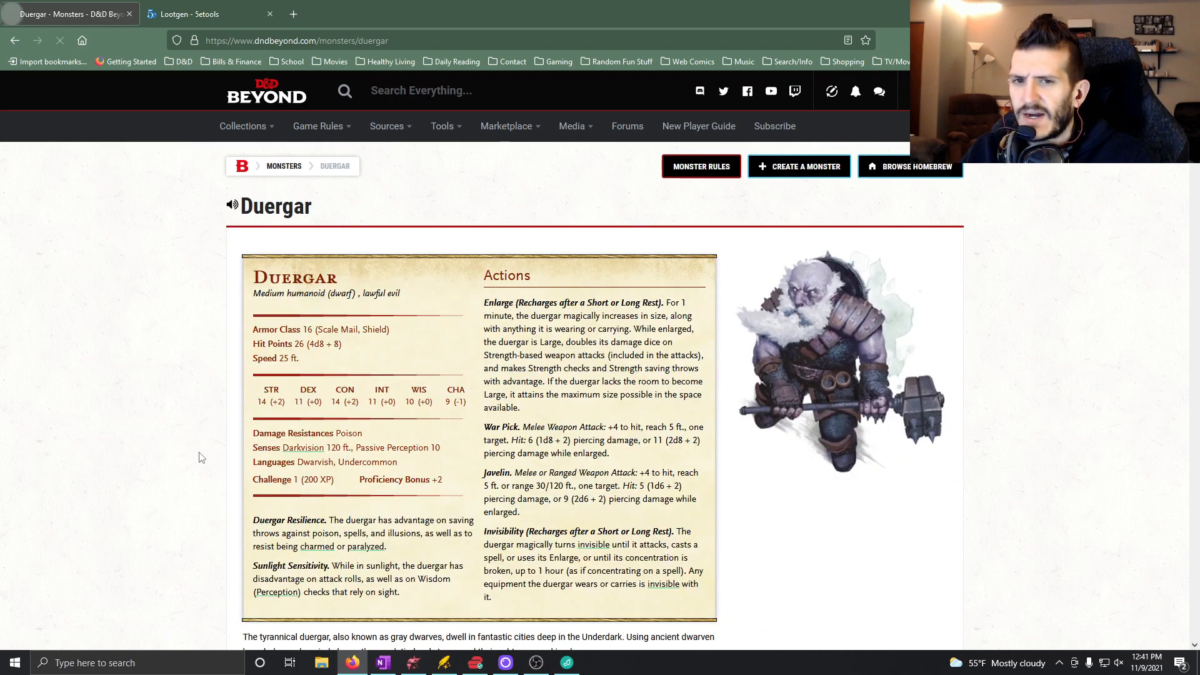
pyautogui.scroll(-2, 208, 483)
pyautogui.scroll(-4, 208, 485)
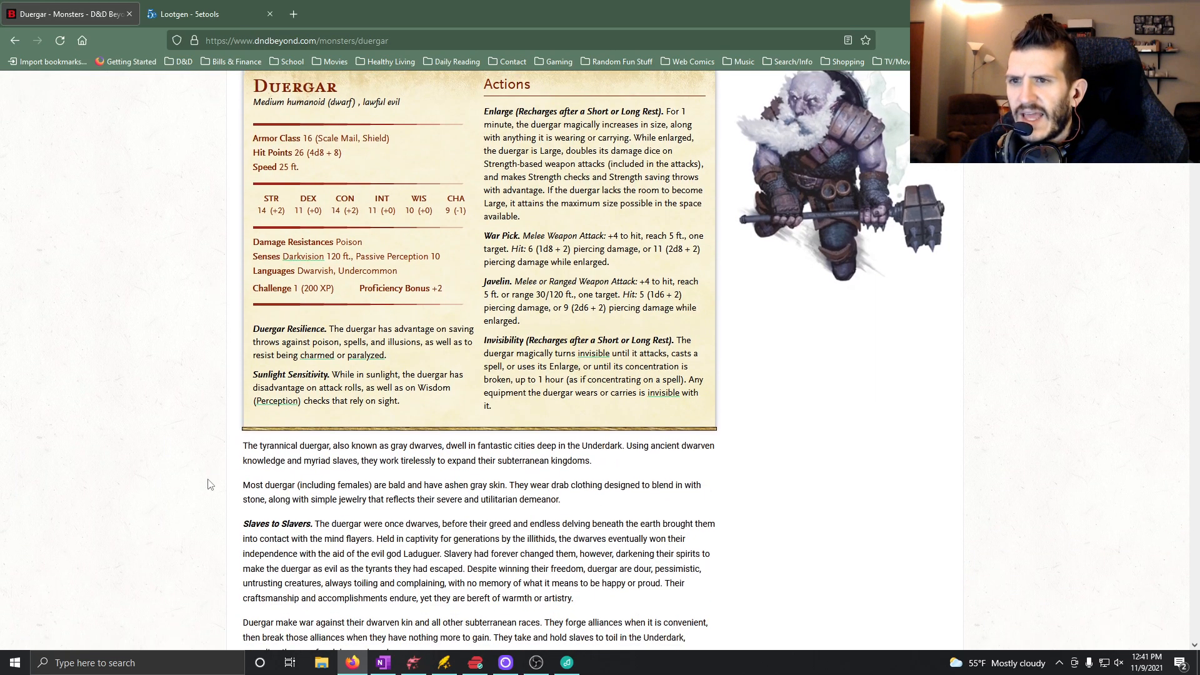
pyautogui.scroll(-2, 208, 484)
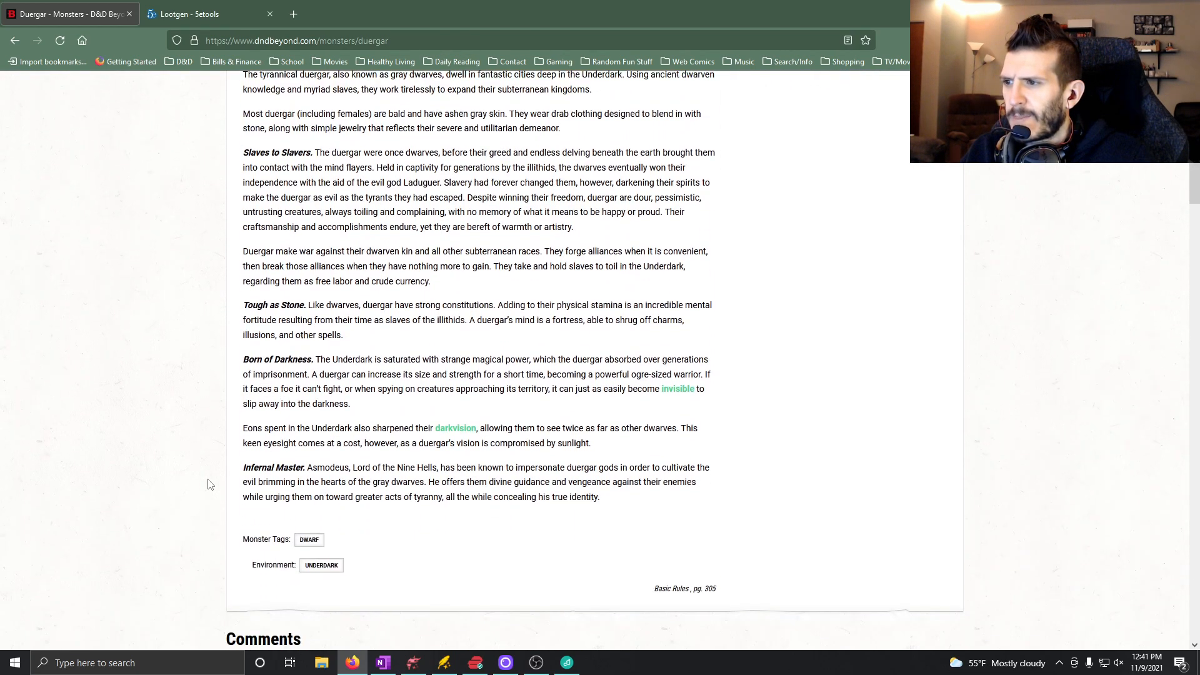
pyautogui.scroll(4, 208, 483)
pyautogui.scroll(1, 208, 483)
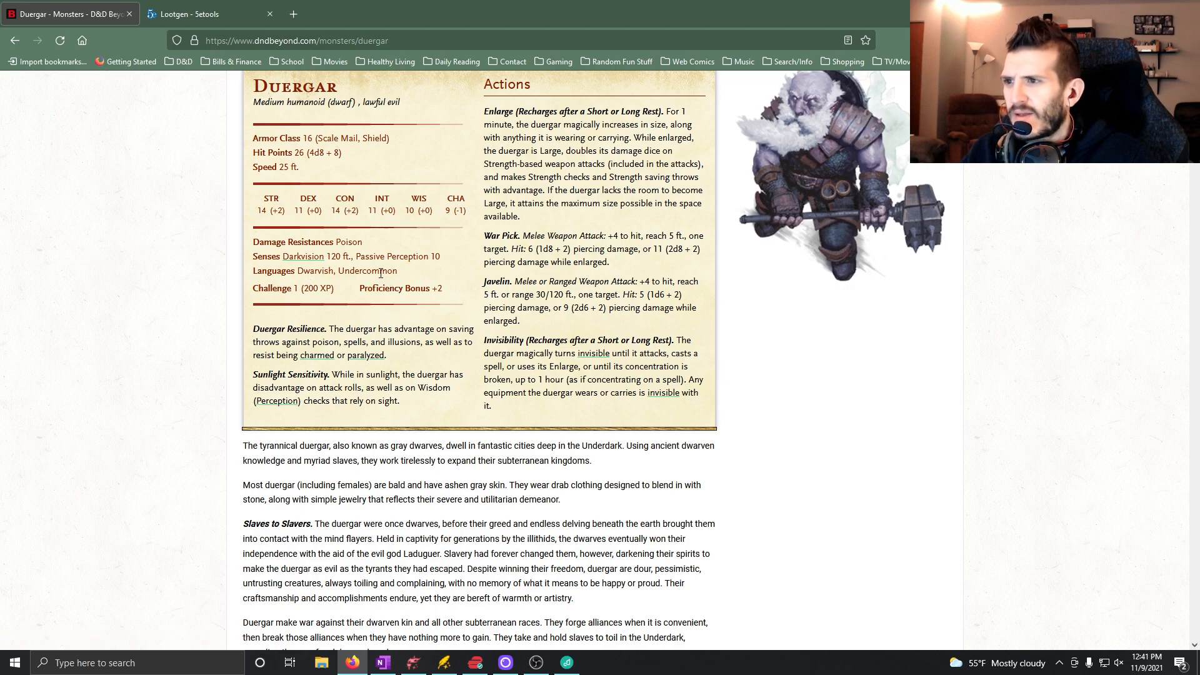
# Search D&D Beyond for "undercommon" and read the Languages result from Tasha's Cauldron of Everything.
pyautogui.scroll(3, 209, 349)
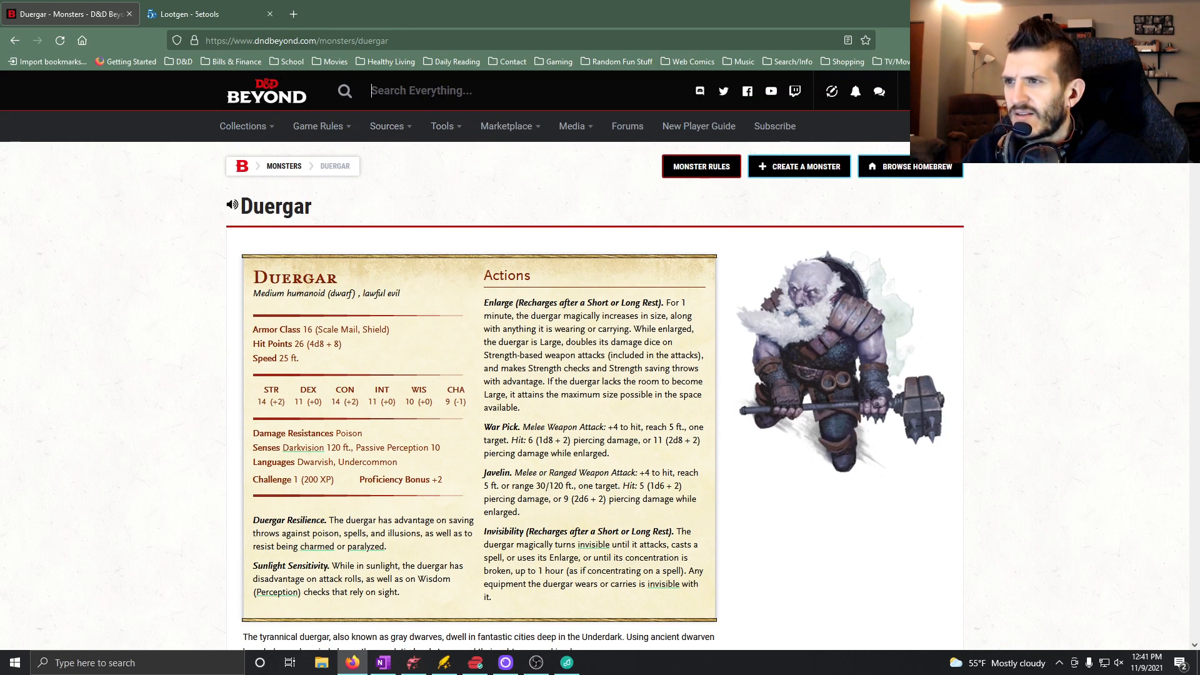
pyautogui.write('underco')
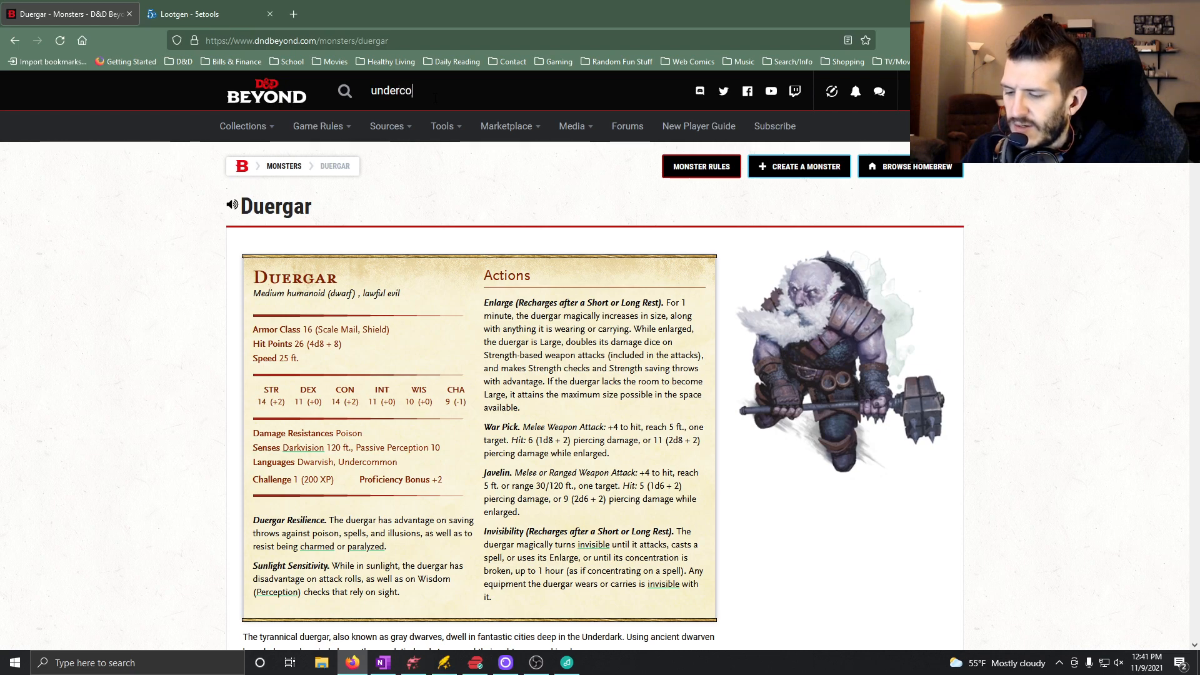
pyautogui.write('mmon')
pyautogui.press('Return')
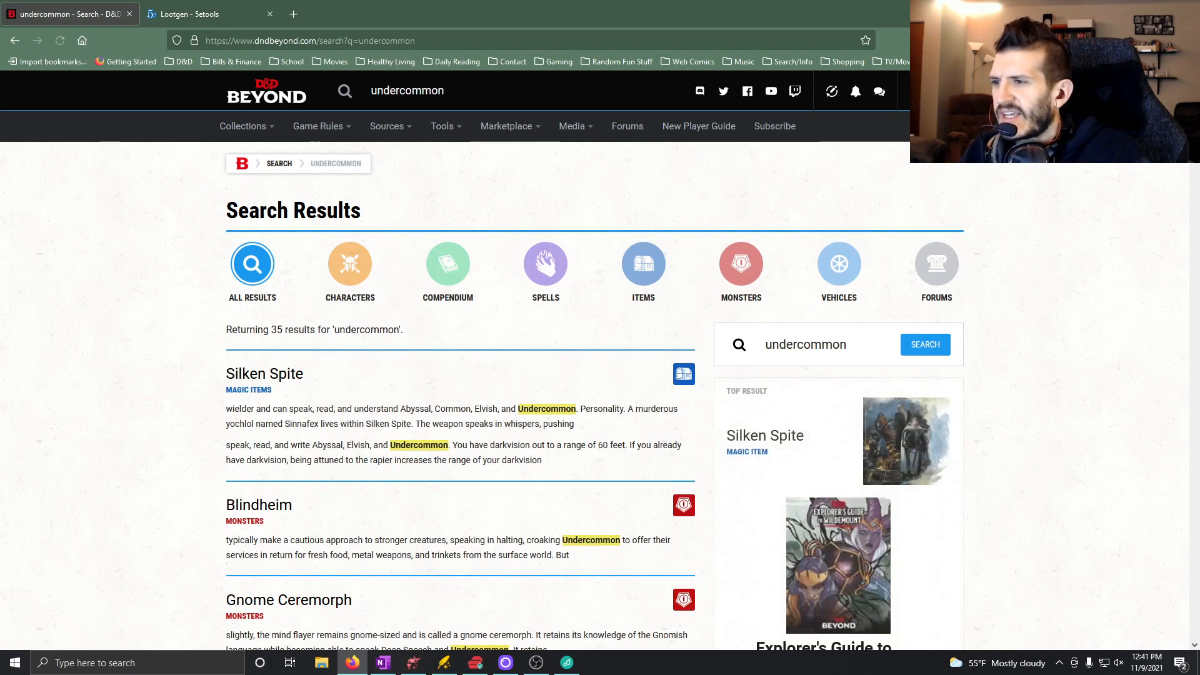
pyautogui.scroll(-5, 425, 555)
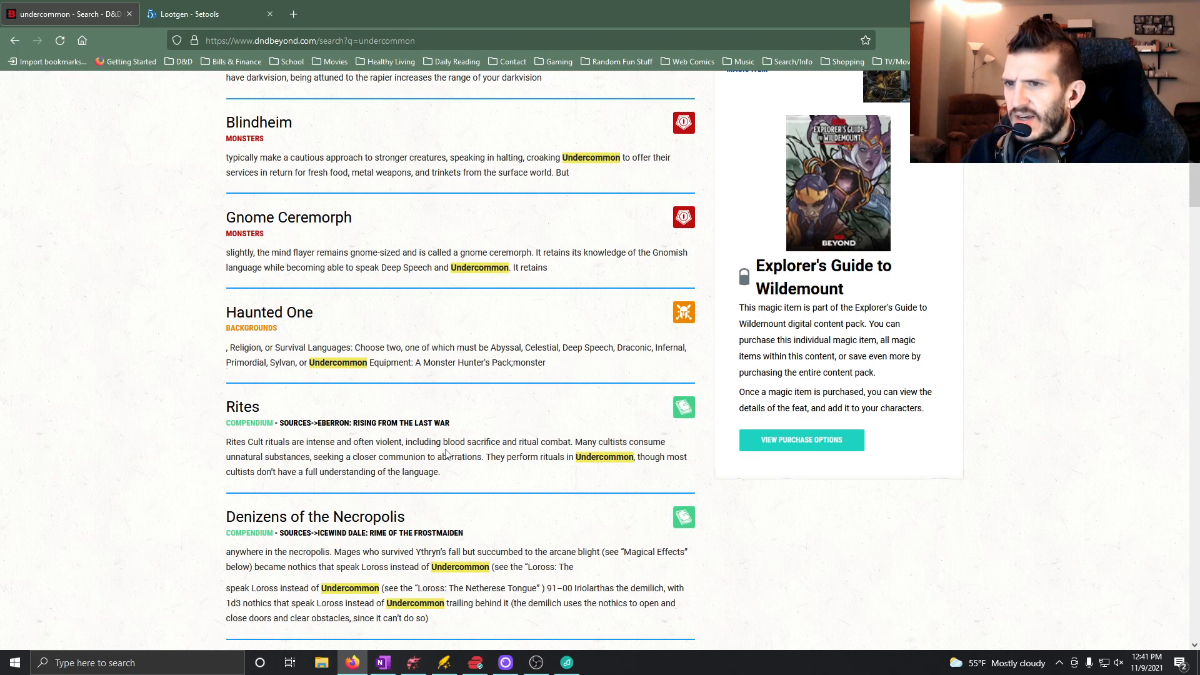
pyautogui.scroll(-4, 425, 485)
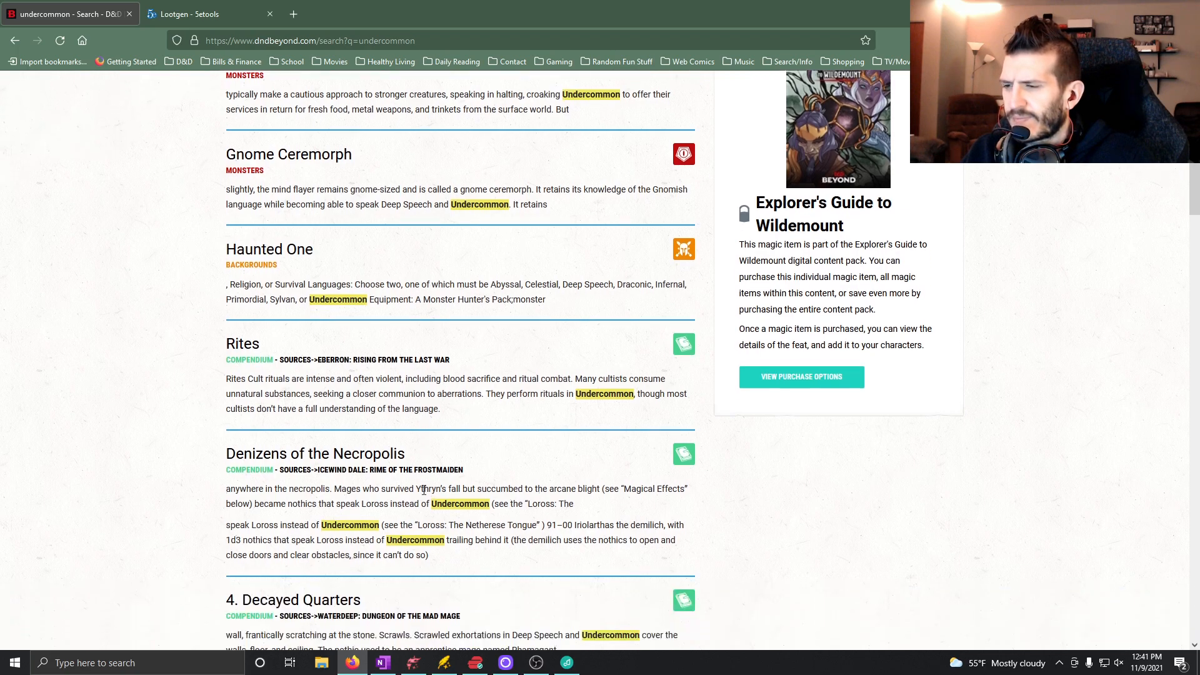
pyautogui.scroll(-8, 429, 509)
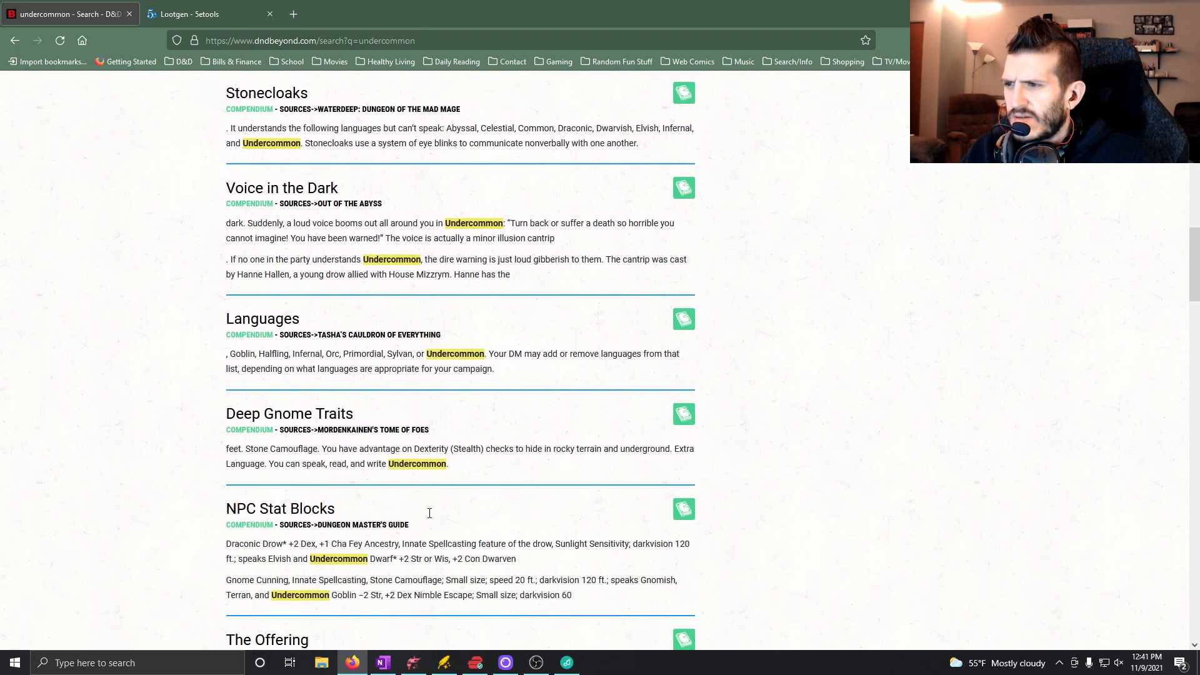
pyautogui.click(258, 322)
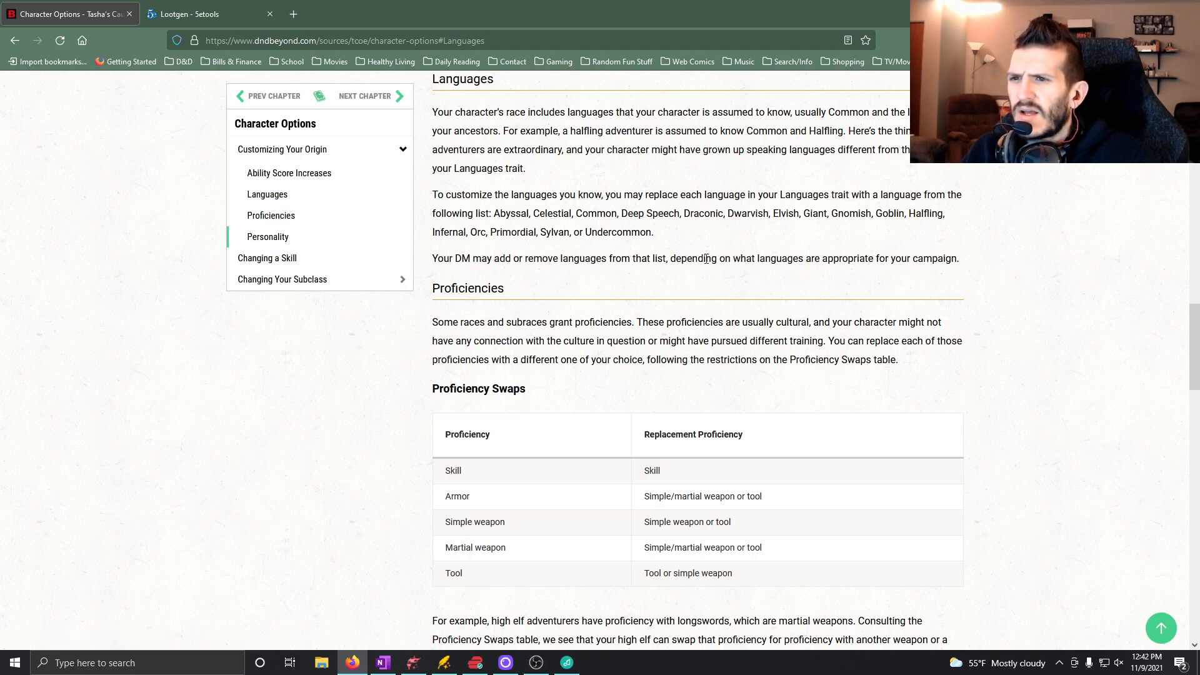
pyautogui.scroll(3, 552, 210)
# Return to the undercommon search results and open the Languages entry from the Player's Handbook.
pyautogui.hotkey('alt', 'Left')
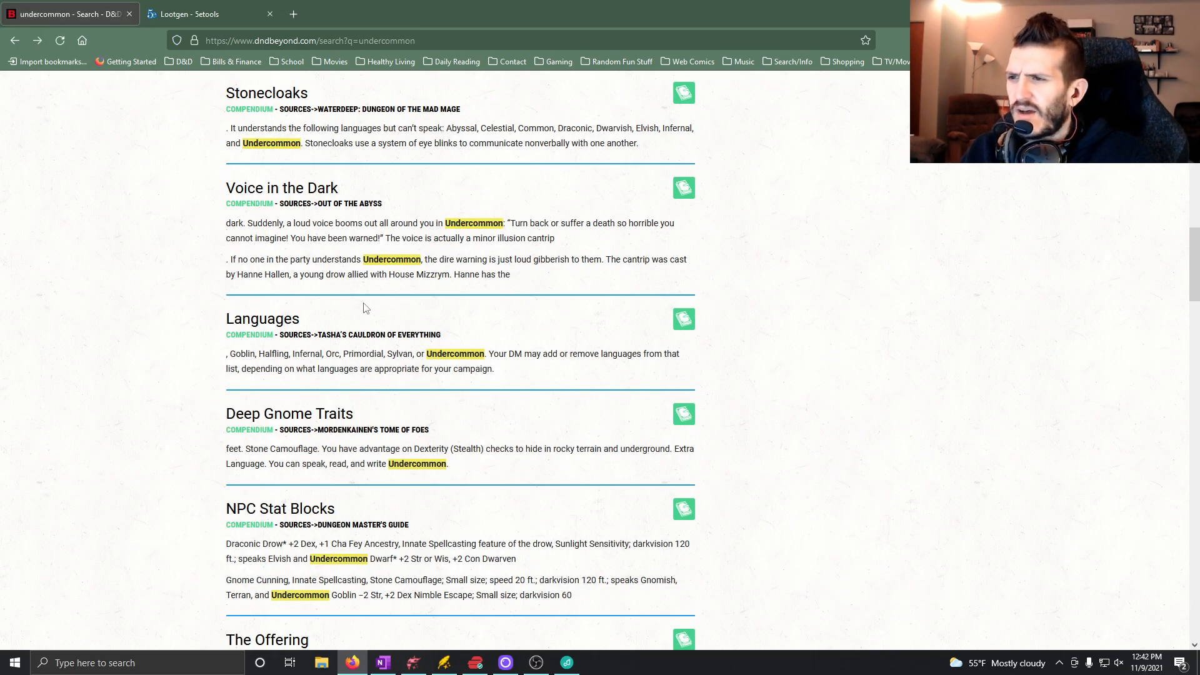
pyautogui.scroll(-2, 131, 448)
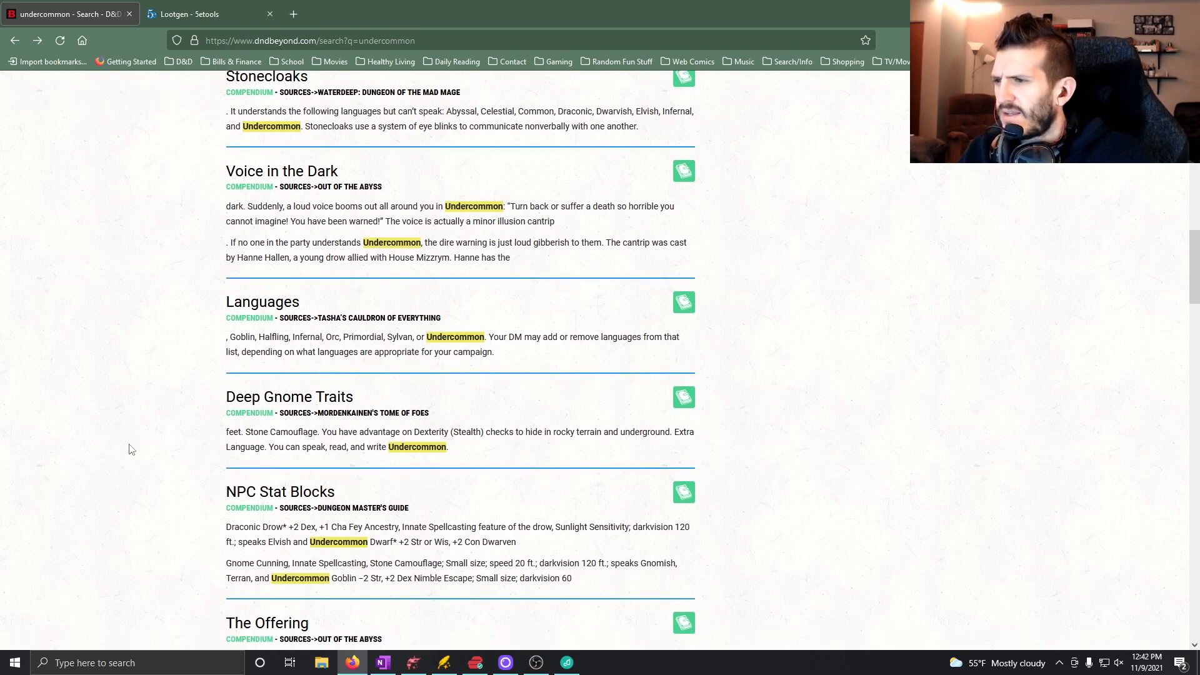
pyautogui.scroll(-6, 131, 447)
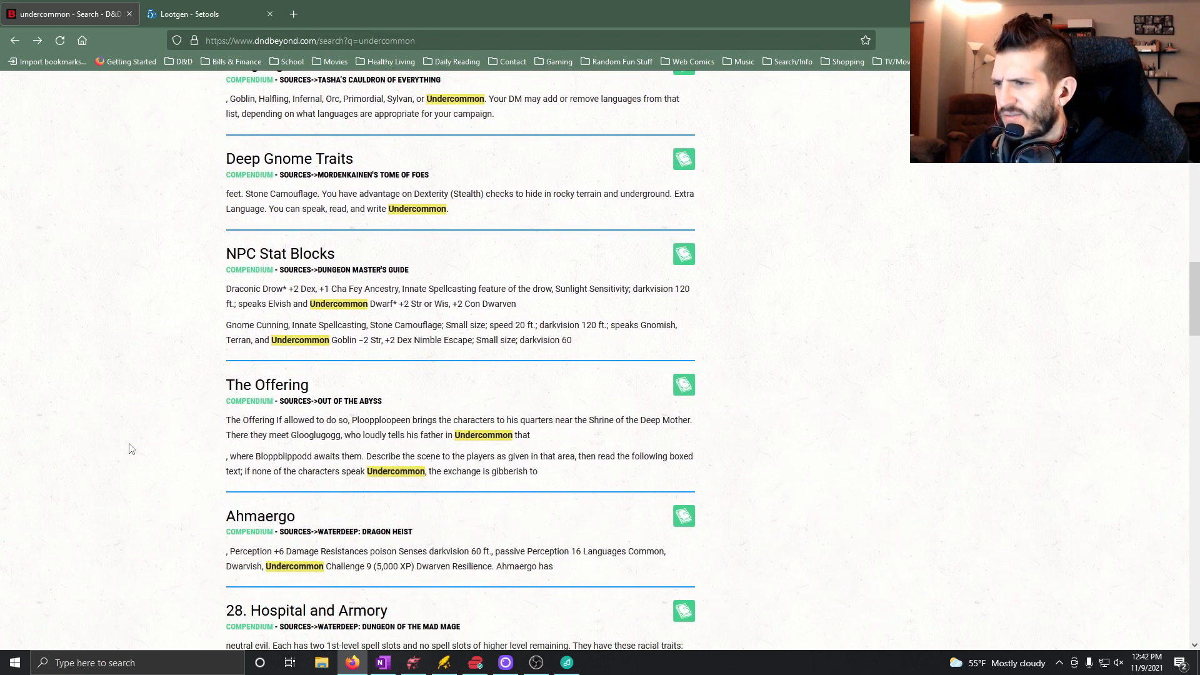
pyautogui.scroll(-9, 131, 440)
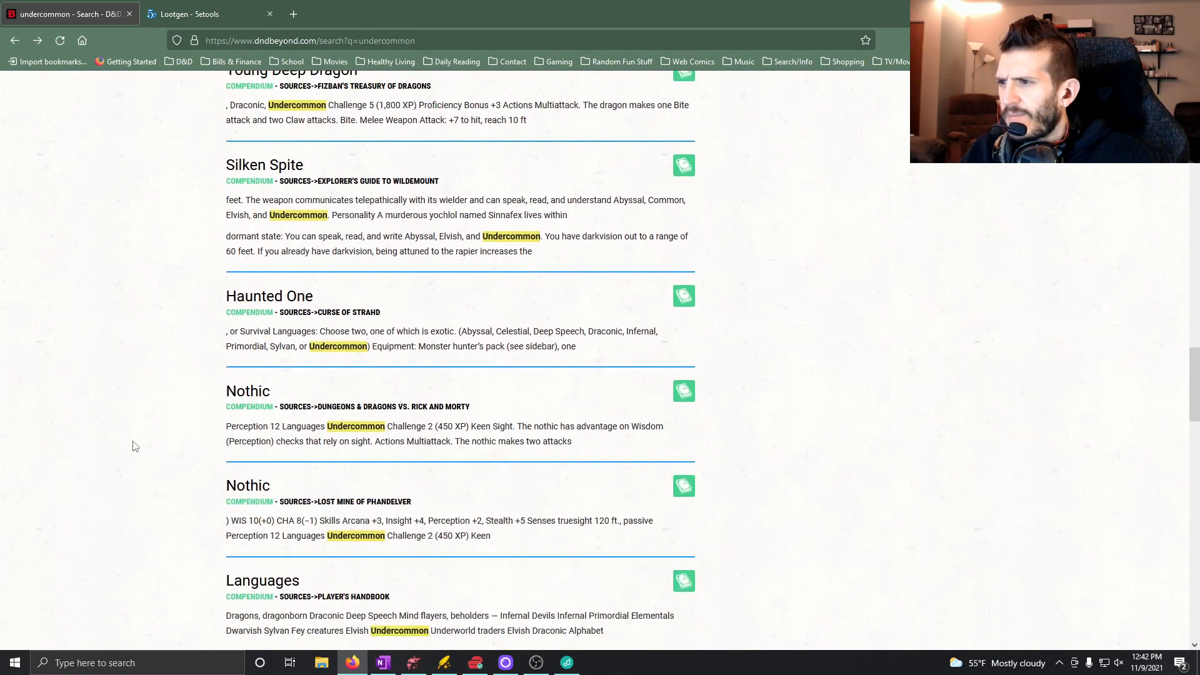
pyautogui.scroll(1, 132, 444)
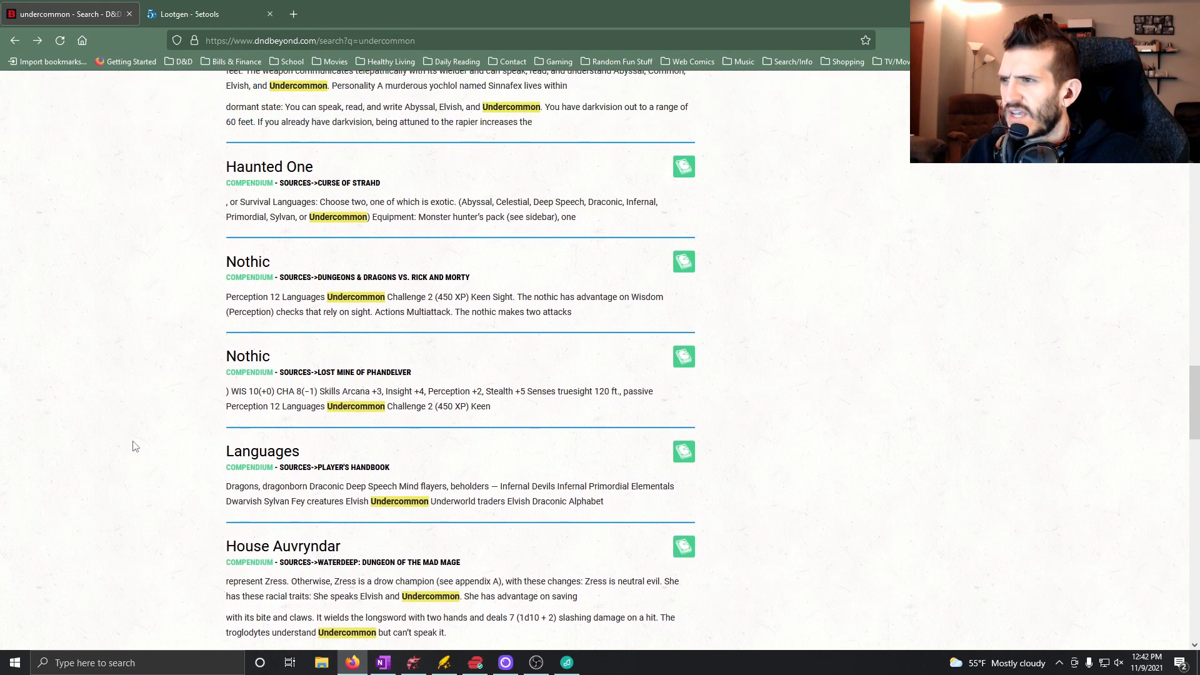
pyautogui.scroll(-2, 162, 400)
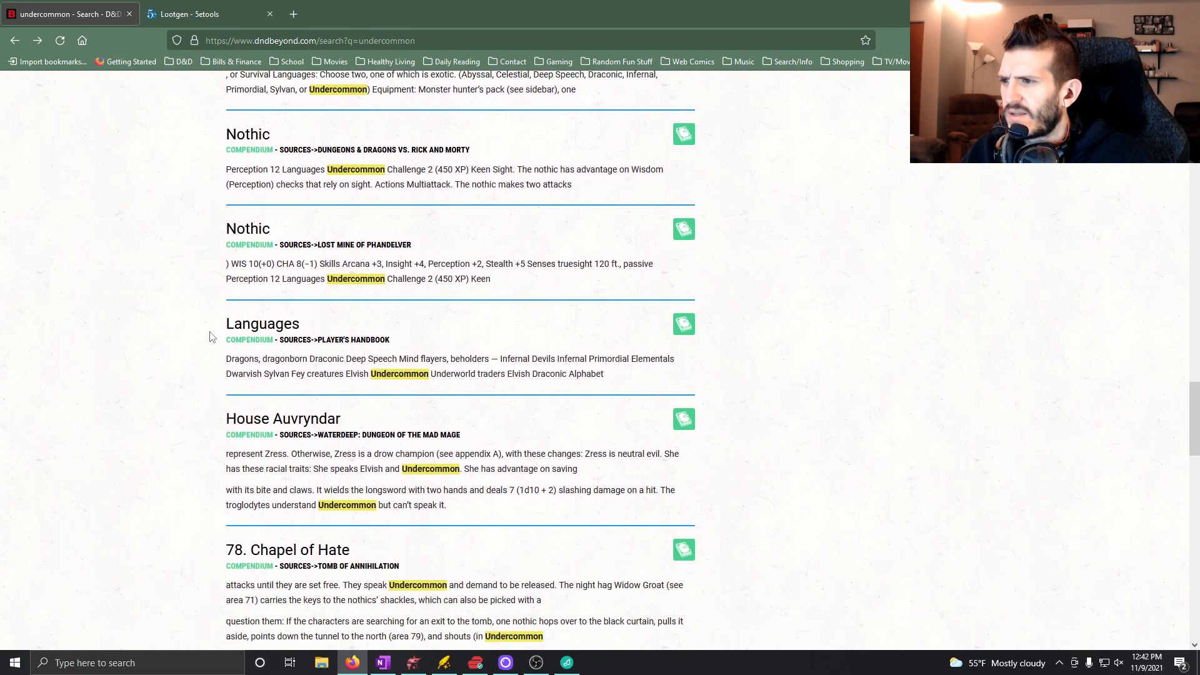
pyautogui.click(263, 324)
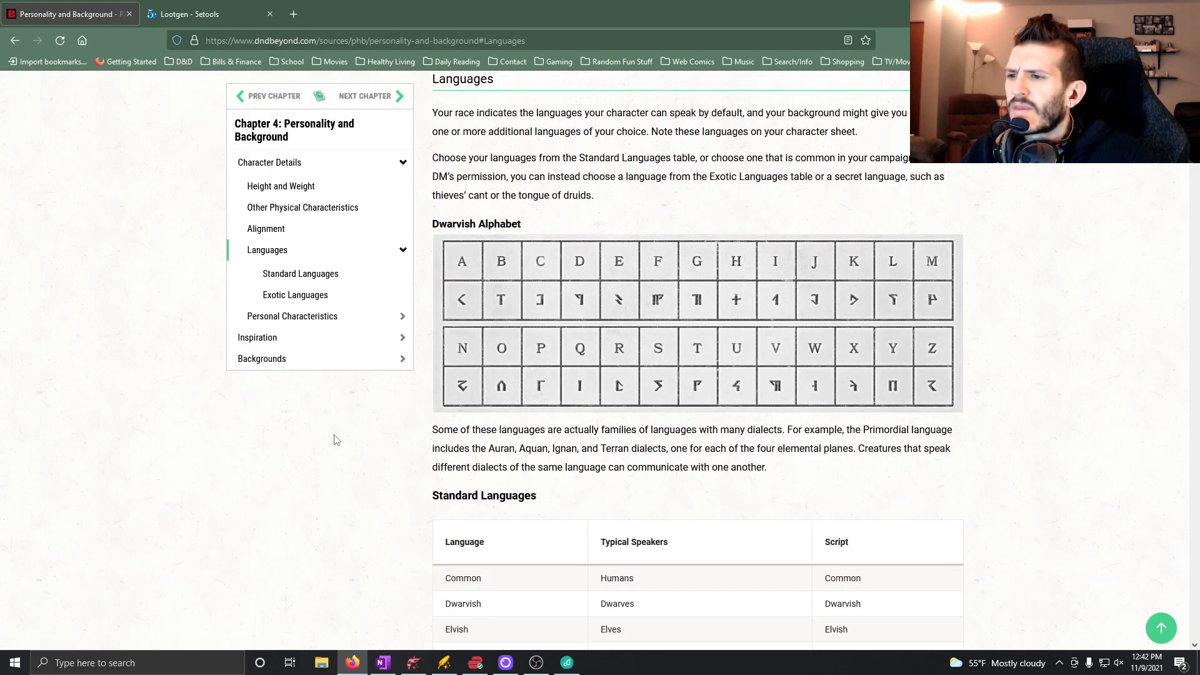
# Examine the Standard and Exotic Languages tables and the alphabet charts for the script Undercommon uses.
pyautogui.scroll(-2, 338, 441)
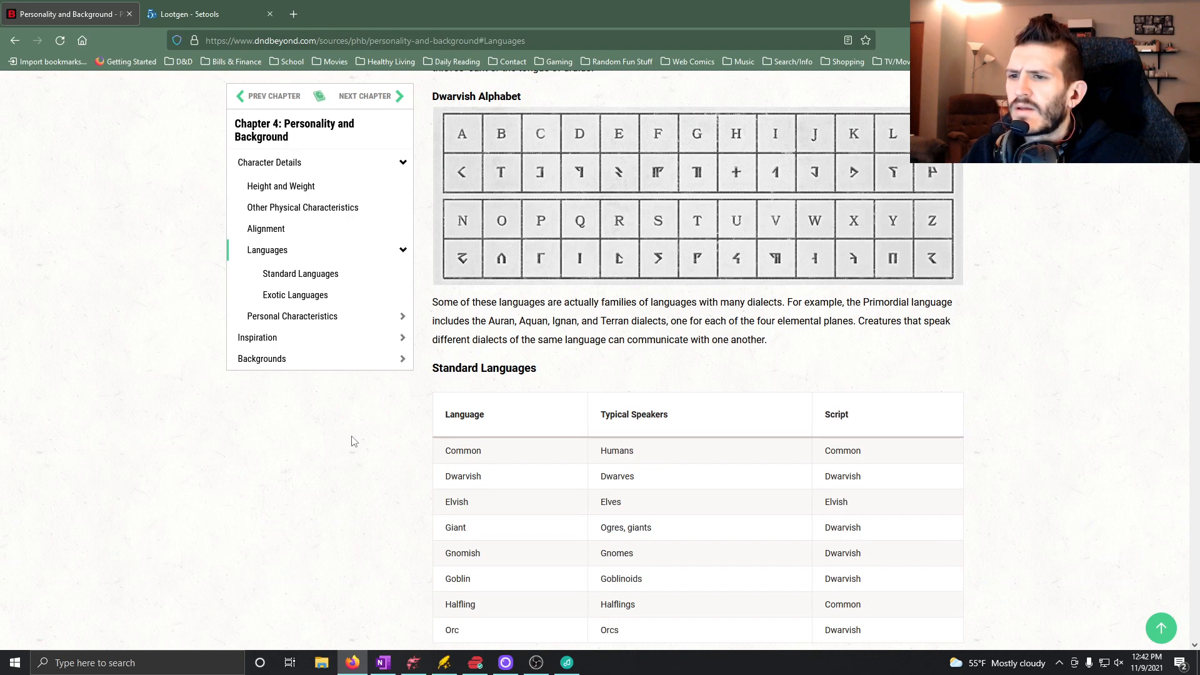
pyautogui.scroll(-2, 352, 441)
pyautogui.scroll(8, 354, 441)
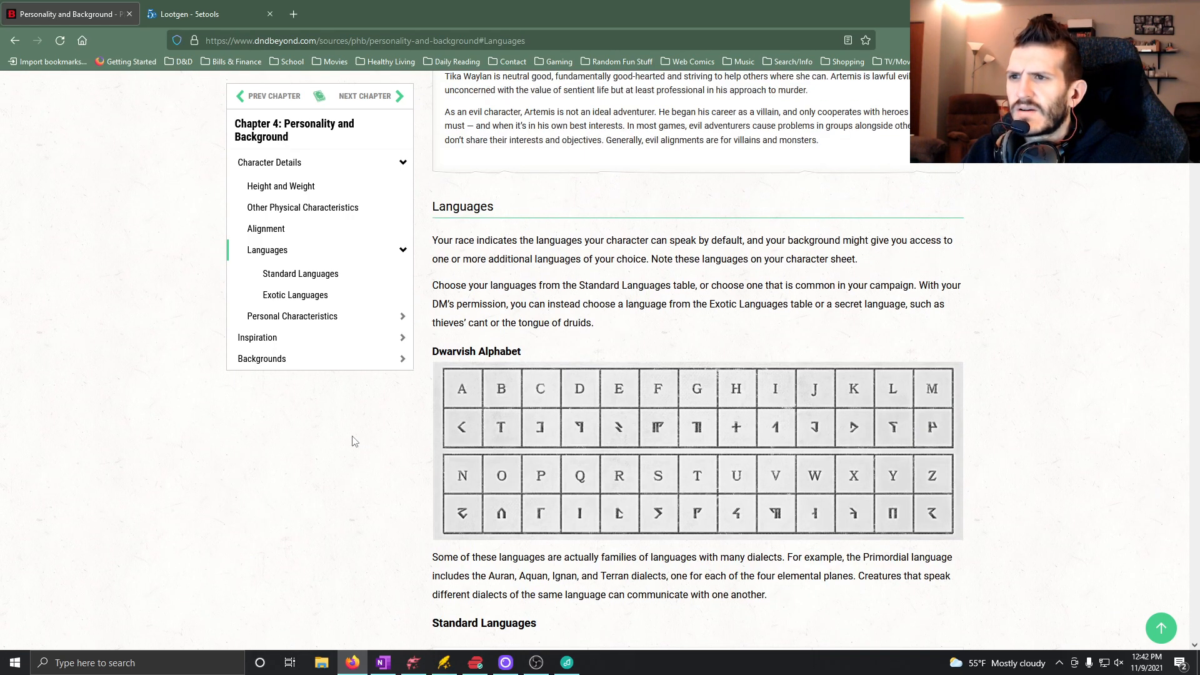
pyautogui.scroll(2, 352, 441)
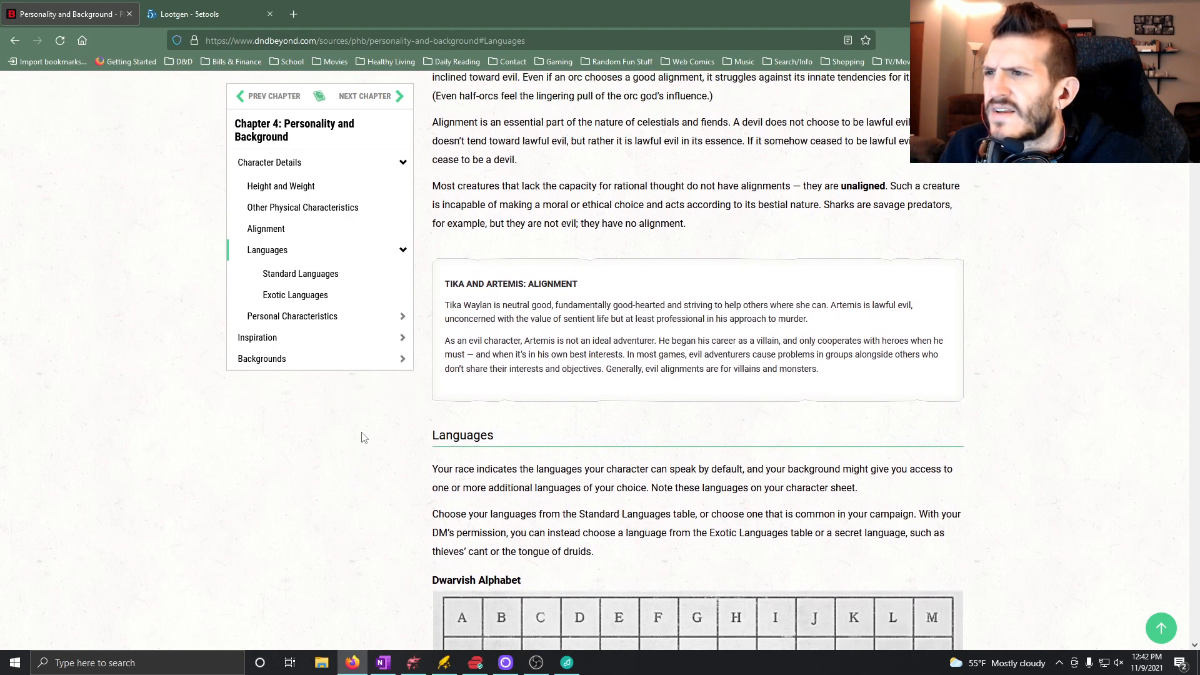
pyautogui.scroll(-4, 386, 439)
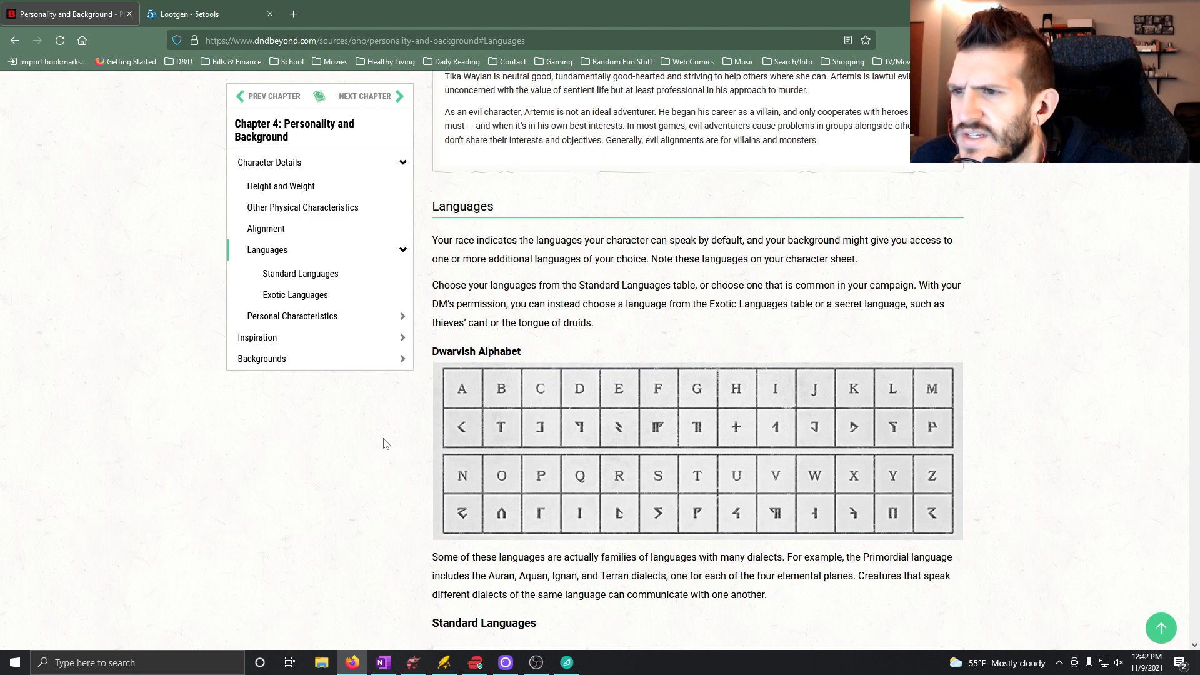
pyautogui.scroll(-7, 387, 444)
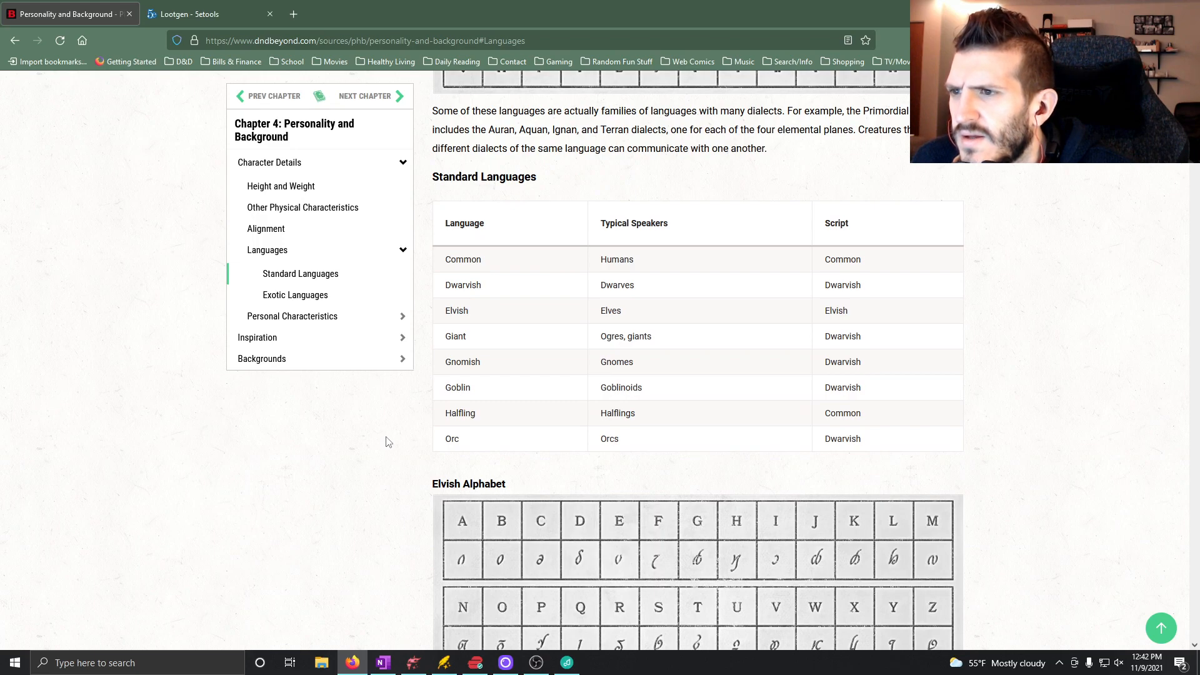
pyautogui.scroll(-9, 387, 436)
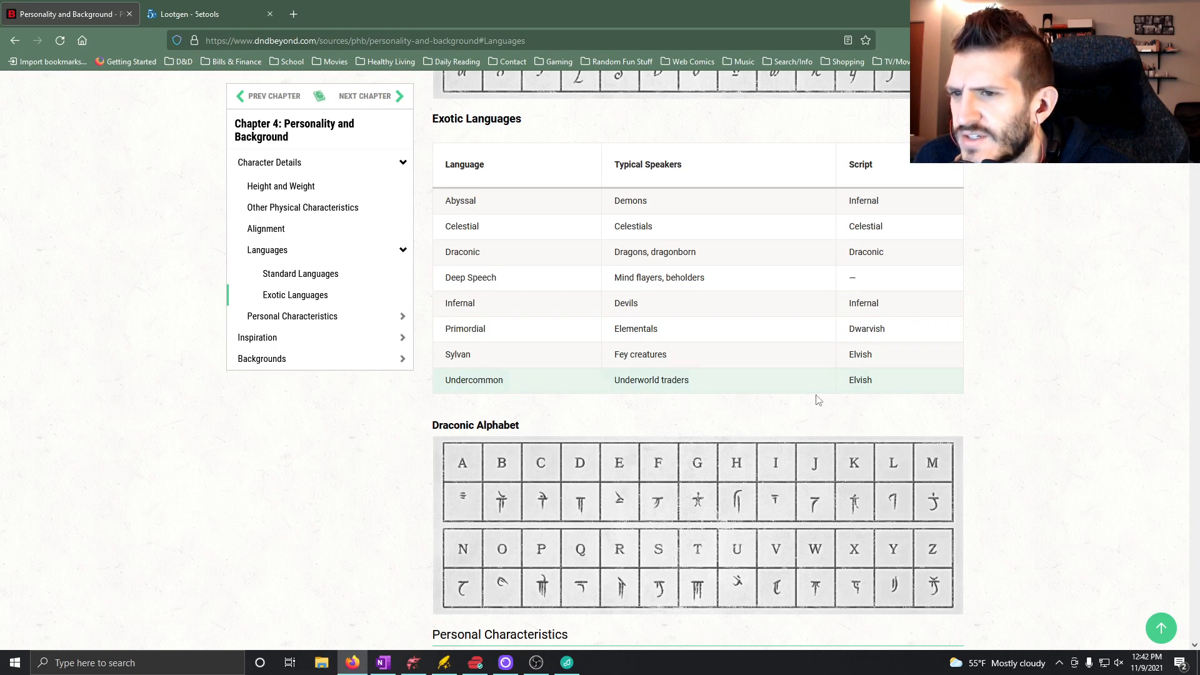
pyautogui.scroll(-4, 595, 409)
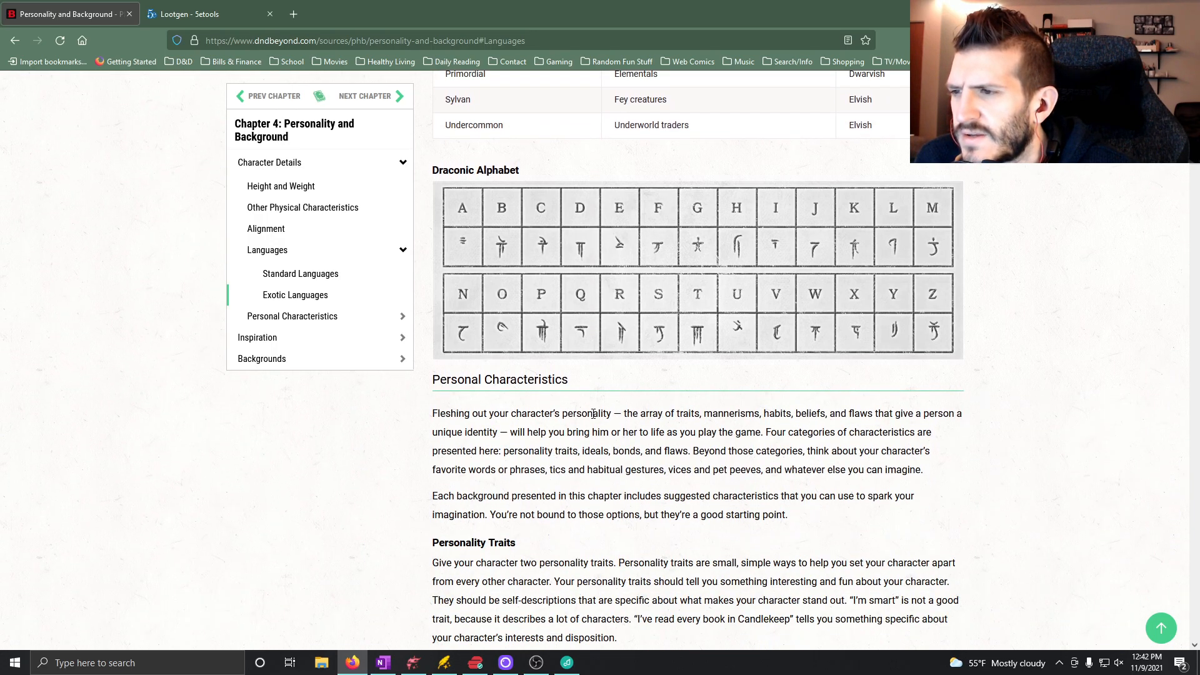
pyautogui.scroll(2, 594, 416)
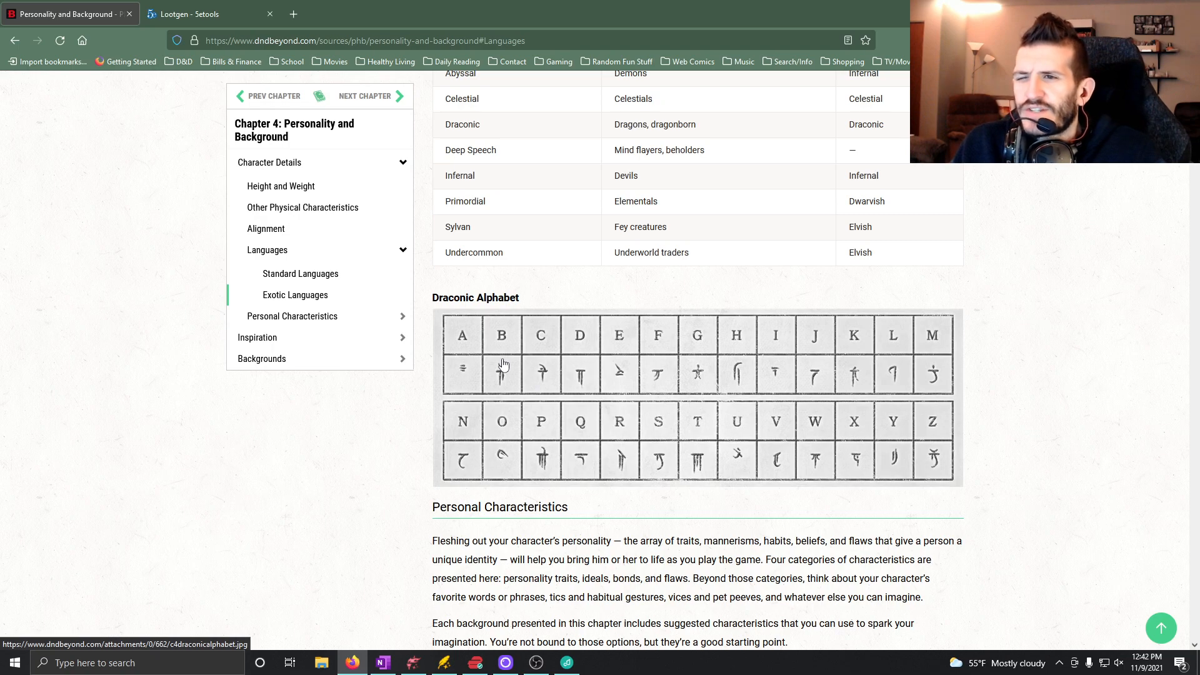
pyautogui.scroll(2, 609, 322)
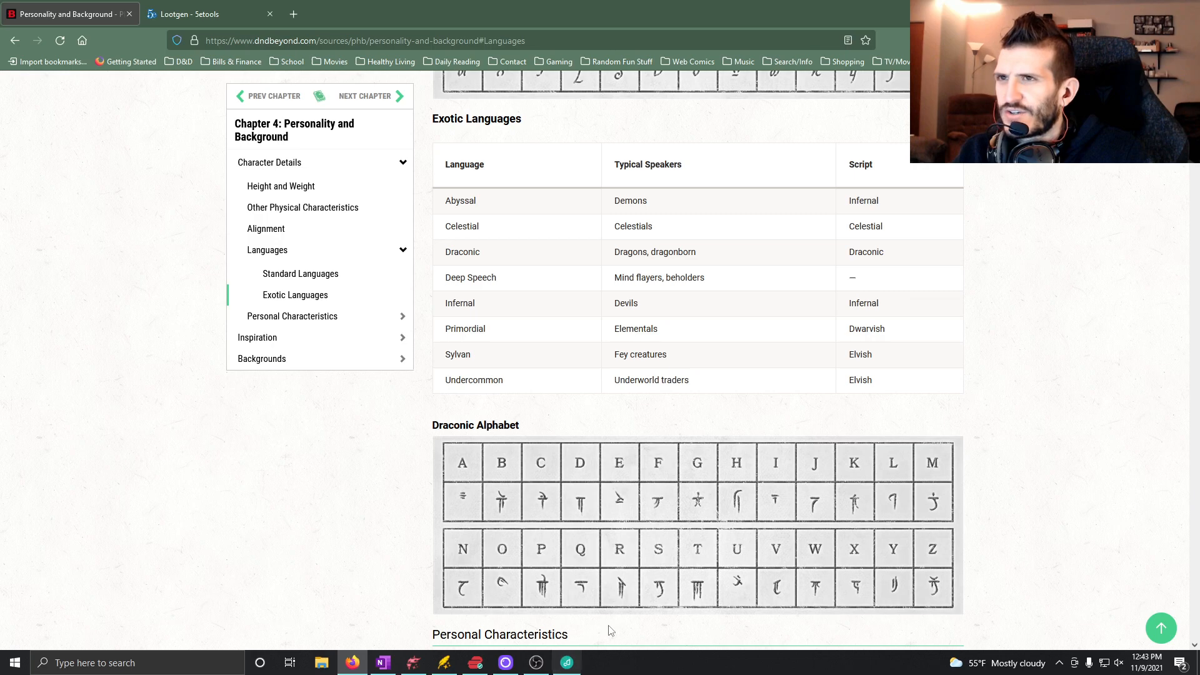
# Switch to OneNote and continue Room 2's Compass text with "Undercommon (AC14 to recognize if don't speak it)".
pyautogui.click(383, 663)
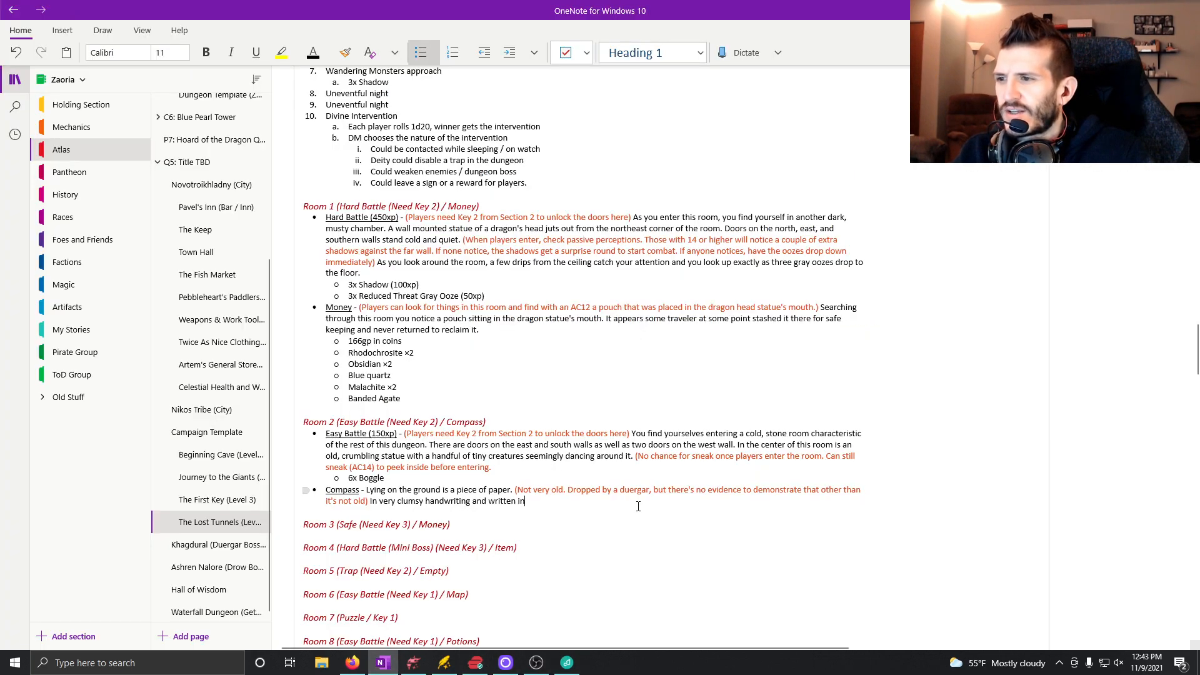
pyautogui.write('Und')
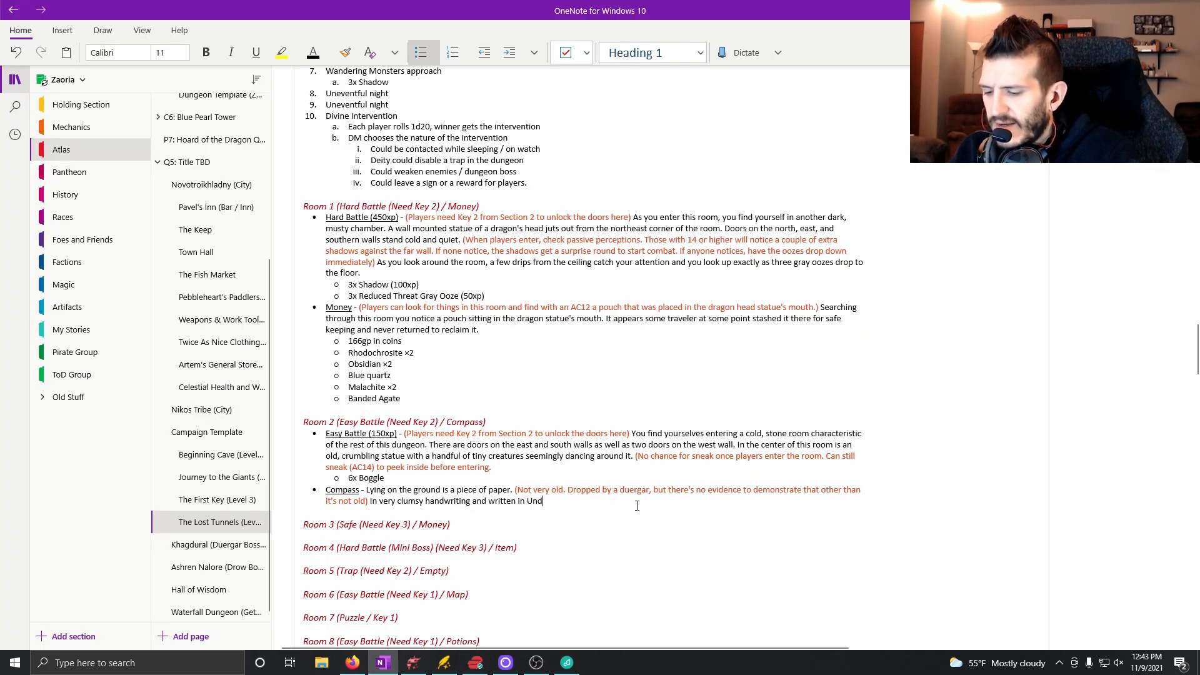
pyautogui.write('ercommon (')
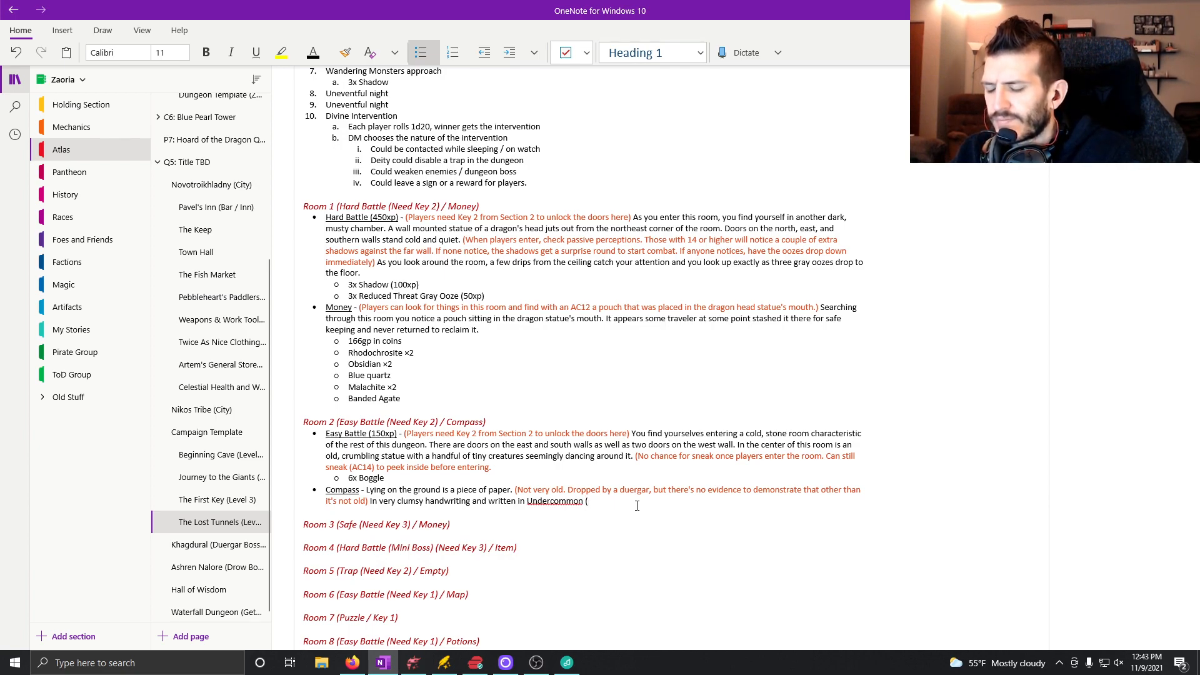
pyautogui.write('AC14 to recognize if')
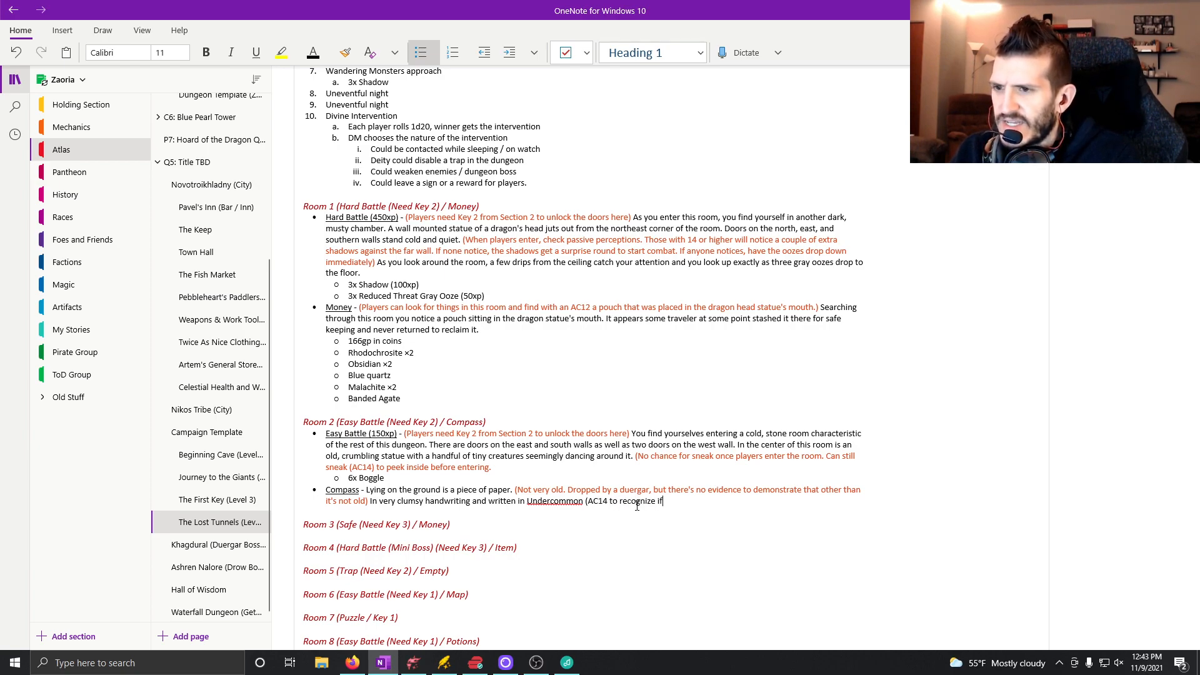
pyautogui.write(" don't speak it")
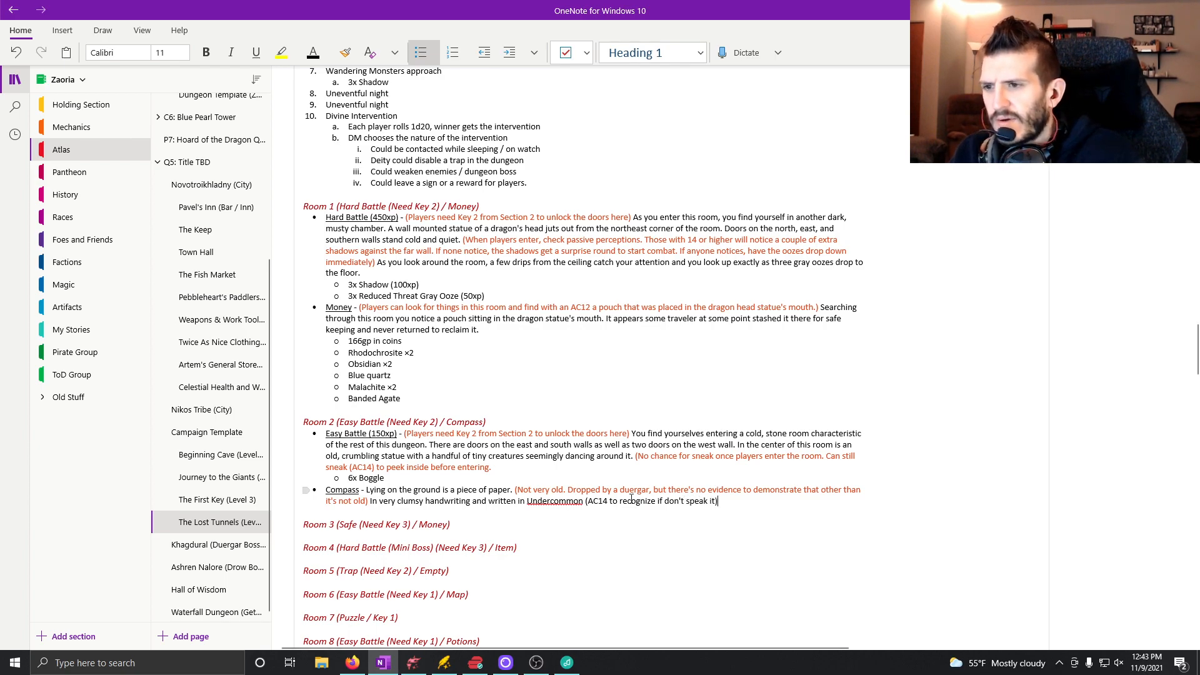
# Color the "(AC14 to recognize if don't speak it)" note orange-red like the other DM notes and end the sentence with a period.
pyautogui.moveTo(583, 501); pyautogui.dragTo(718, 508)
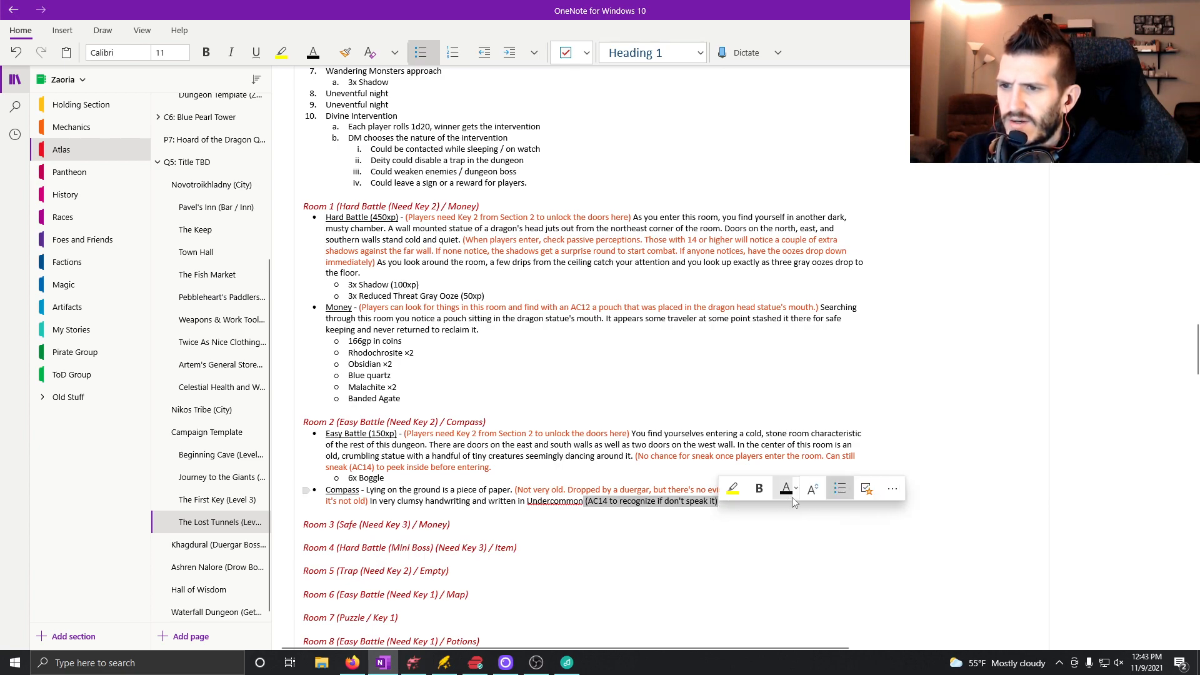
pyautogui.click(797, 492)
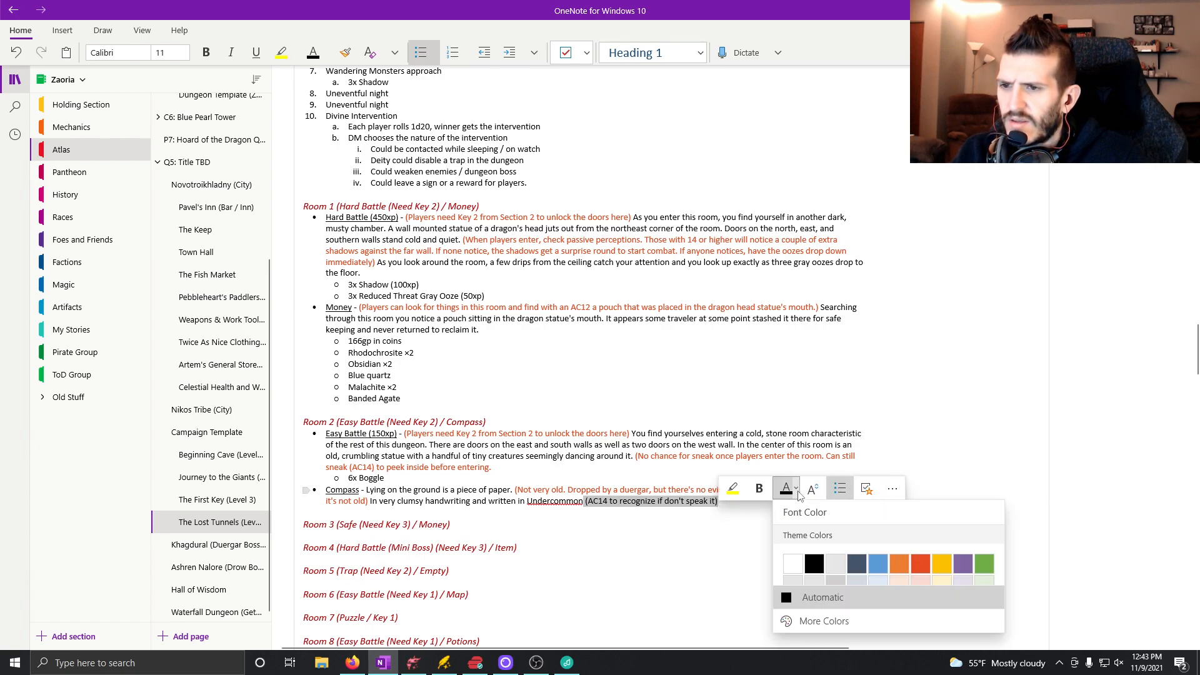
pyautogui.click(921, 564)
pyautogui.click(763, 495)
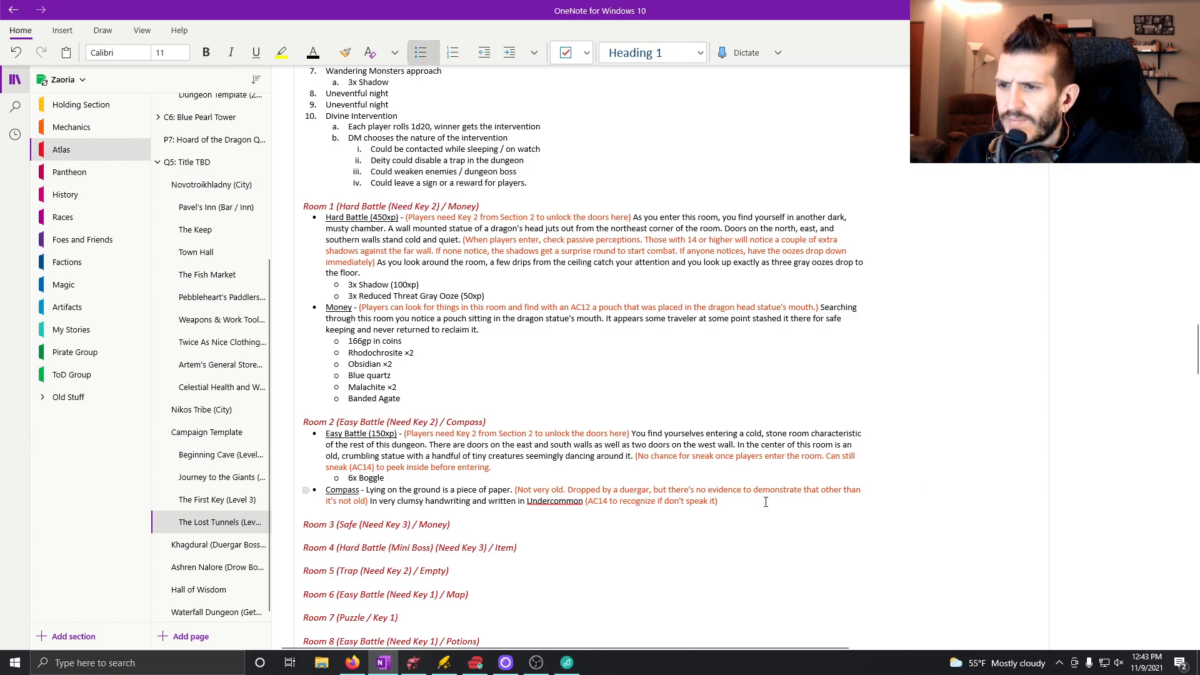
pyautogui.write('.')
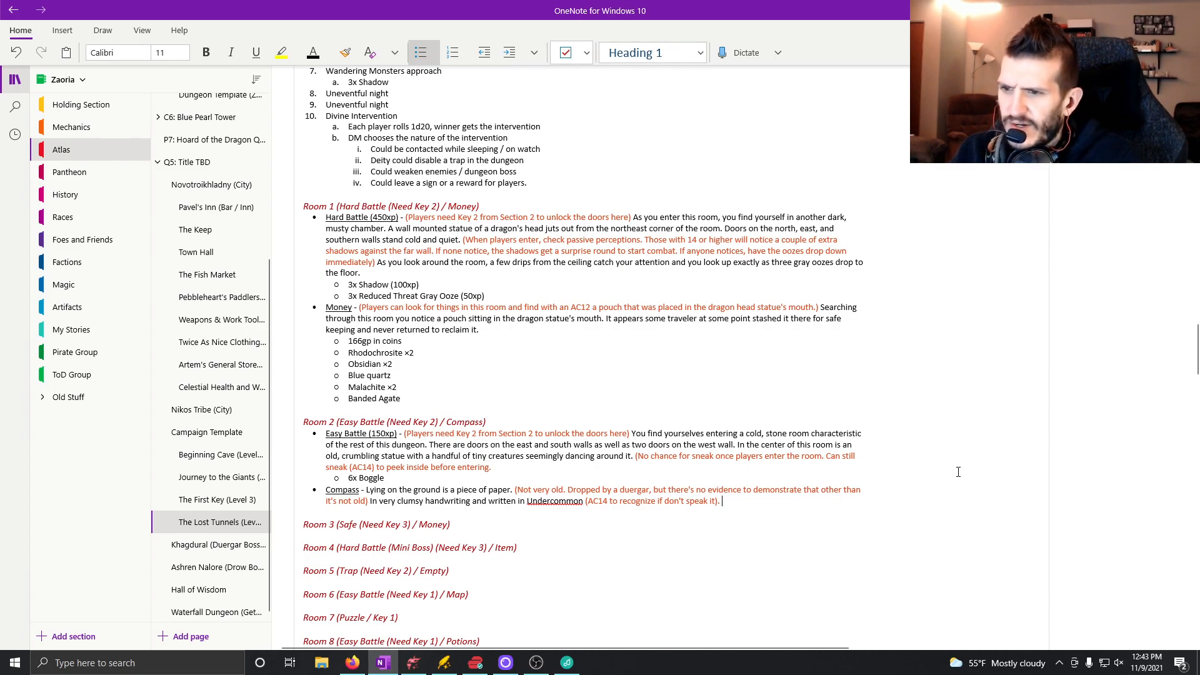
# Continue the Compass entry with "It is a list of what rooms require what keys to access".
pyautogui.write('ist of what rooms require what keys')
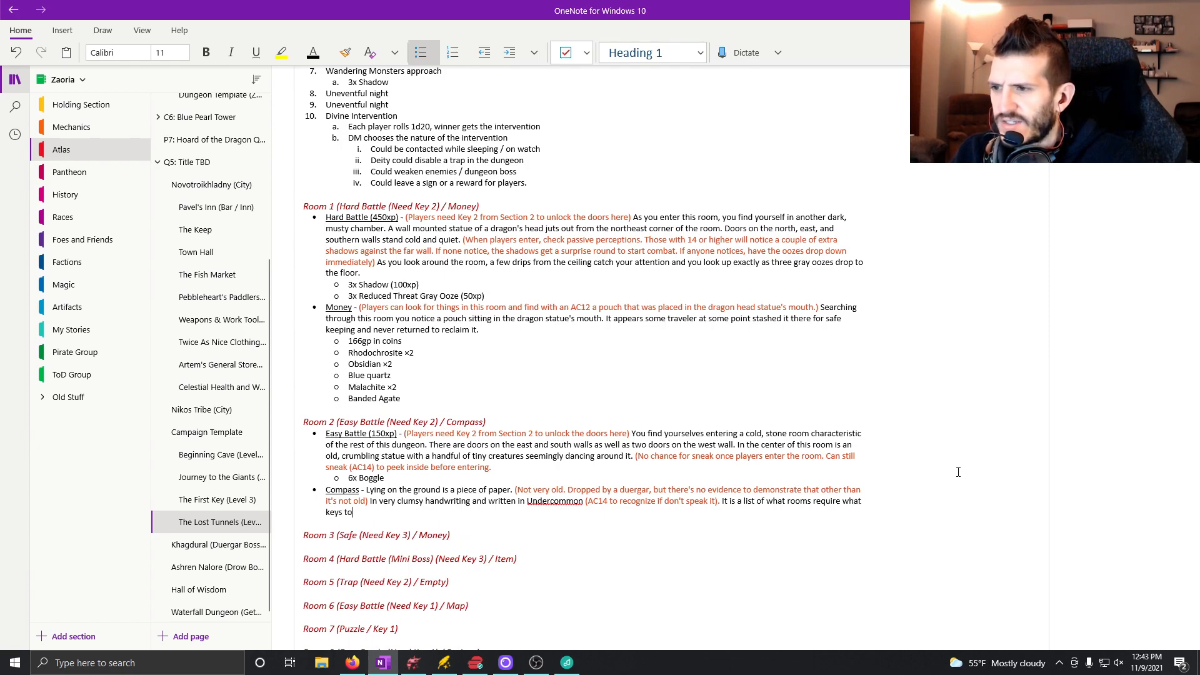
pyautogui.write(' to access as well as note')
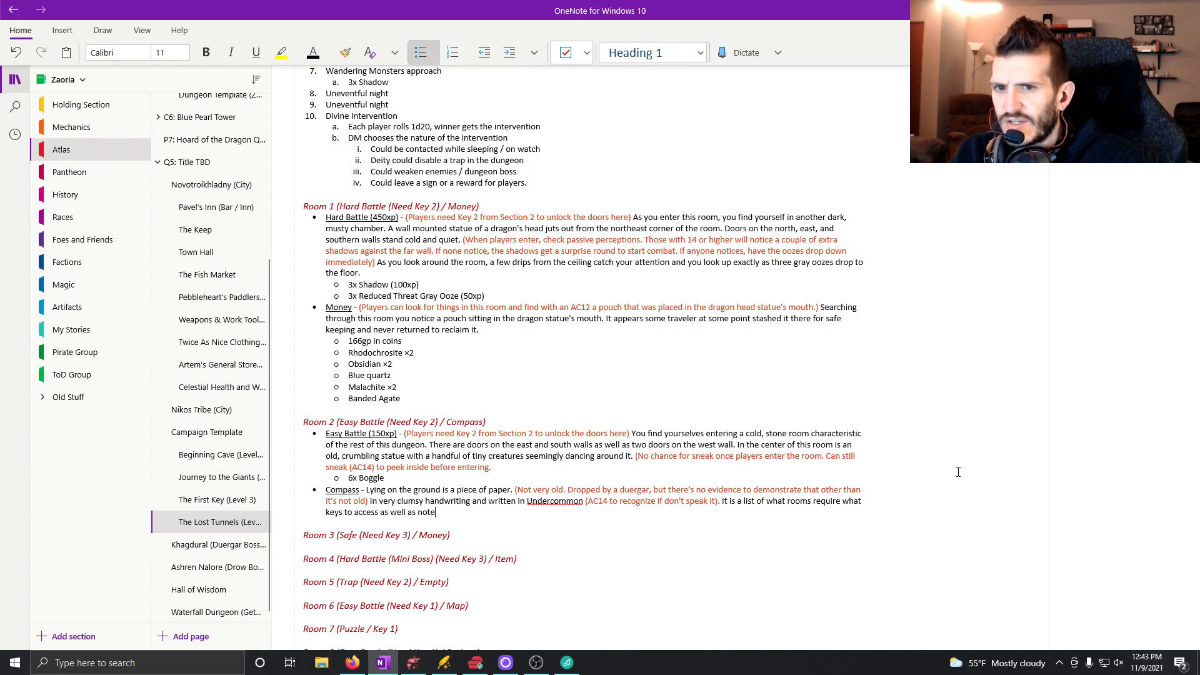
pyautogui.write('s about where to')
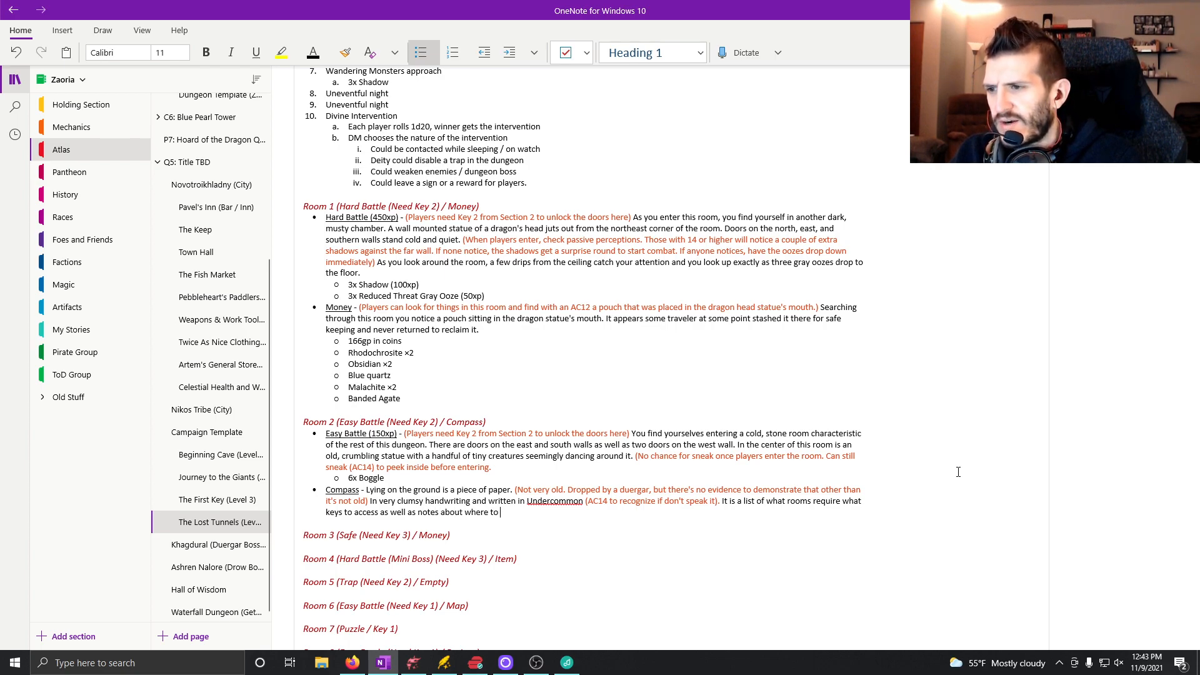
# Finish the Compass sentence with "as well as notes about what section of the dungeon to find each key in.".
pyautogui.press('BackSpace')
pyautogui.press('BackSpace')
pyautogui.press('BackSpace')
pyautogui.press('BackSpace')
pyautogui.press('BackSpace')
pyautogui.press('BackSpace')
pyautogui.press('BackSpace')
pyautogui.write('at section of')
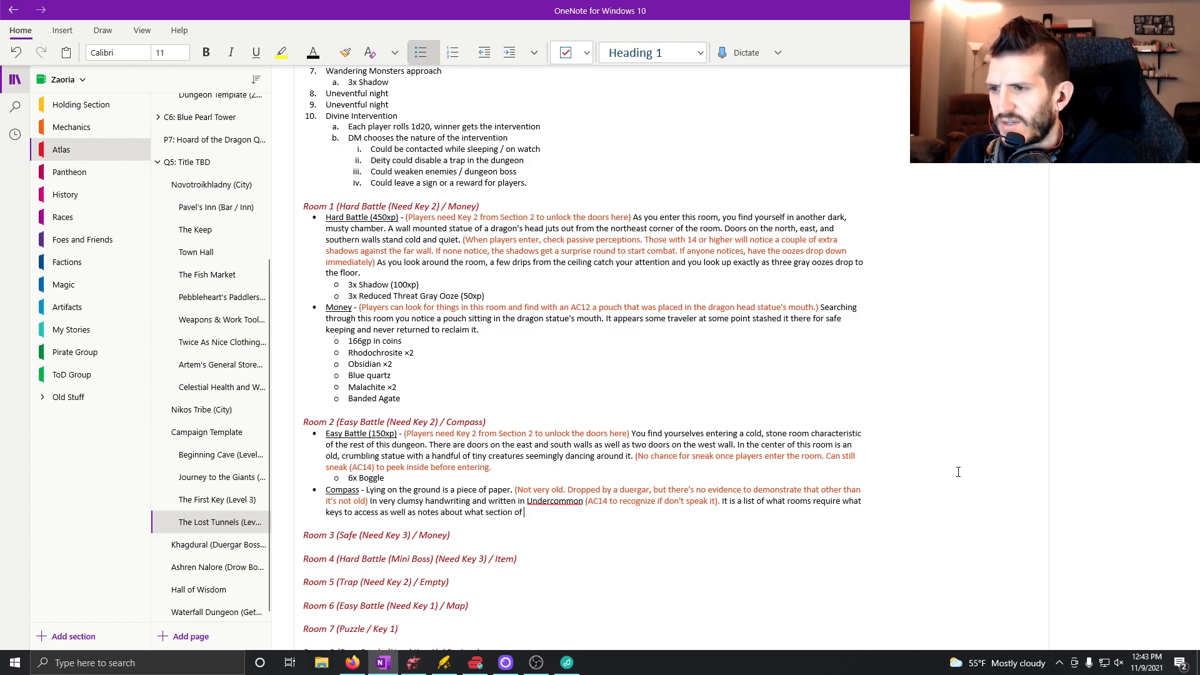
pyautogui.write(' the dungeon to find each key ')
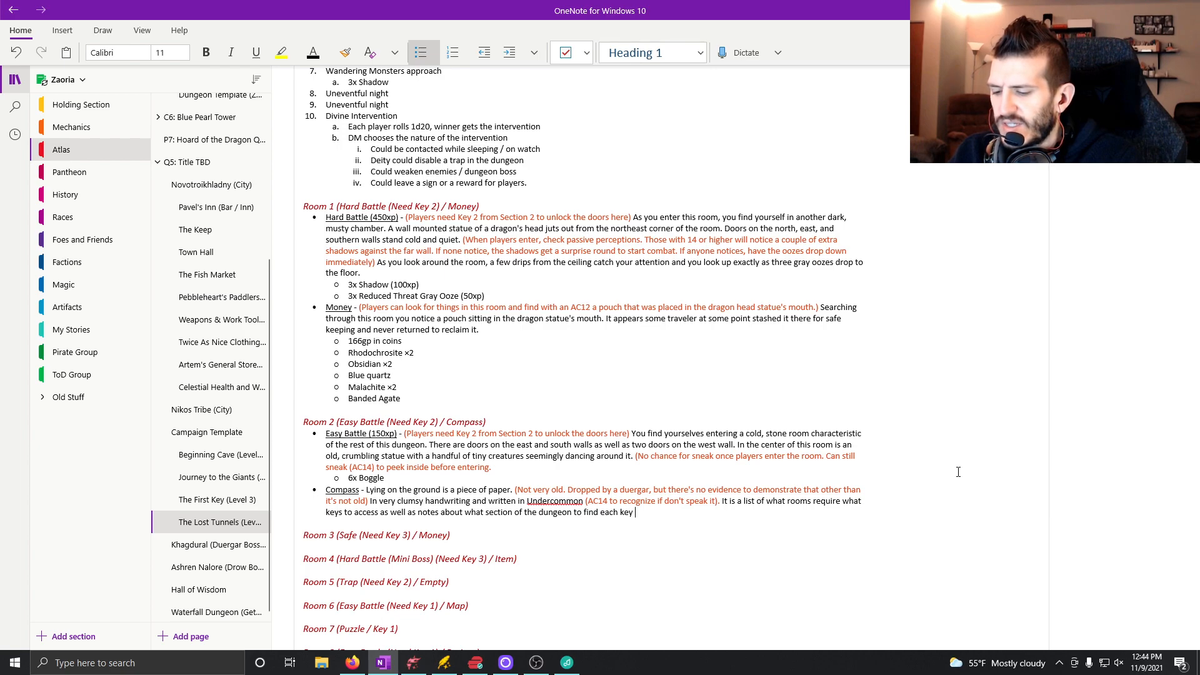
pyautogui.write('in.')
pyautogui.press('Return')
pyautogui.press('Tab')
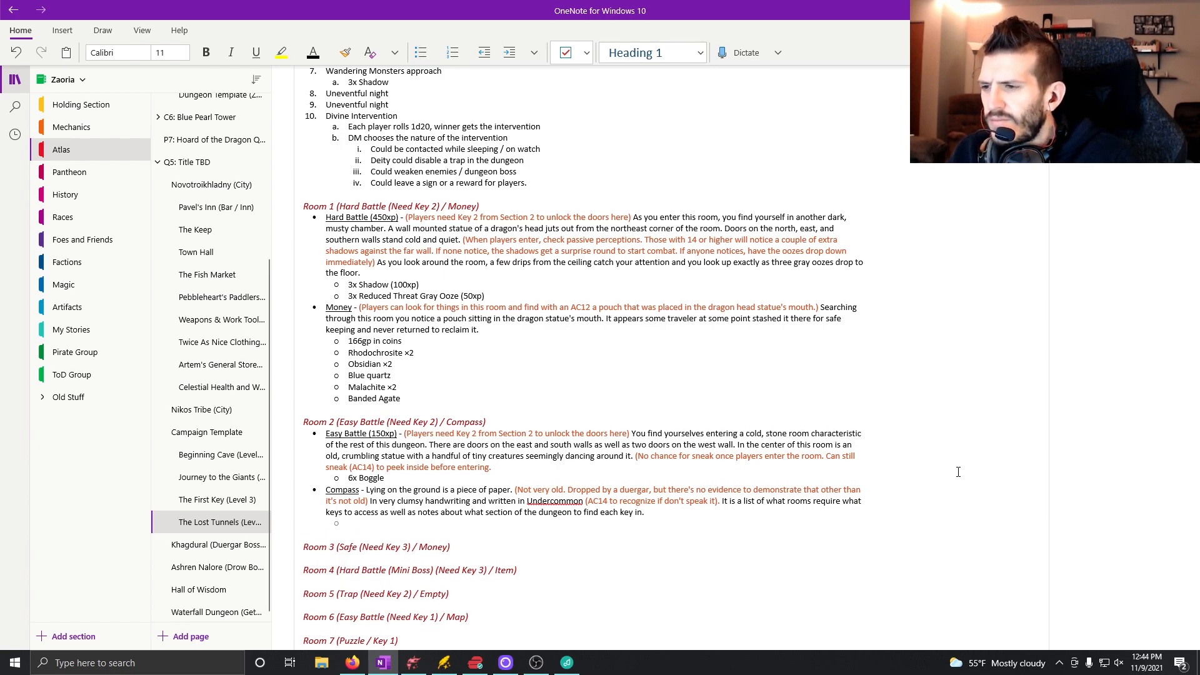
pyautogui.press('BackSpace')
pyautogui.press('BackSpace')
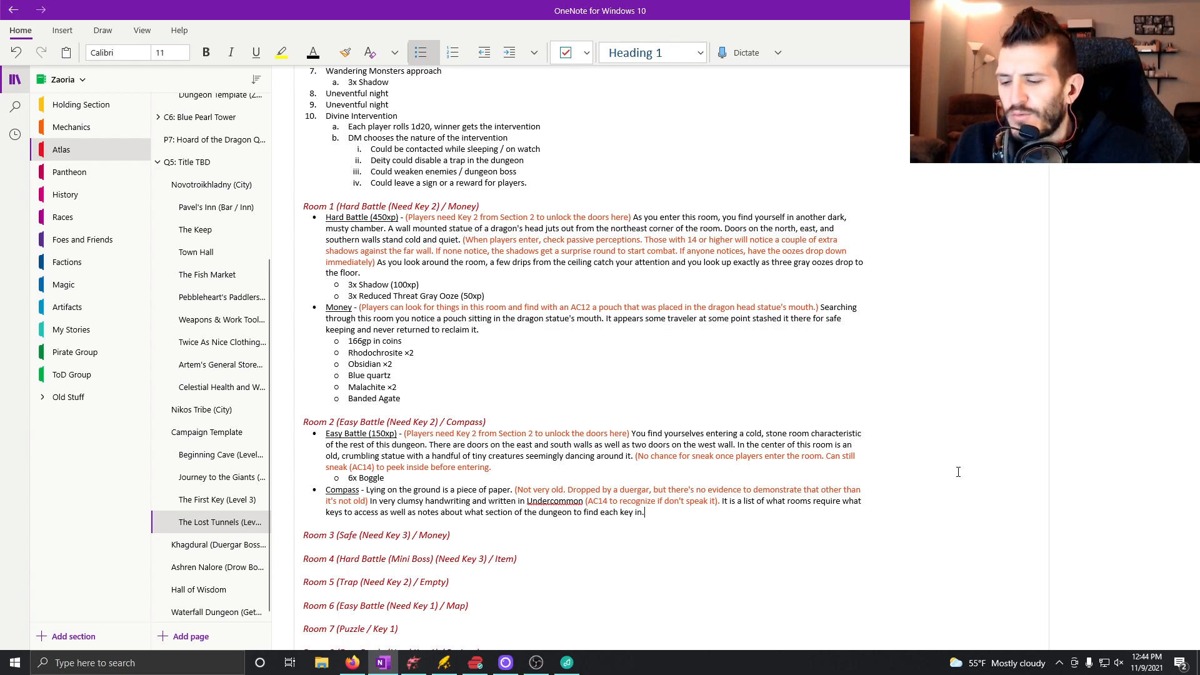
# Switch to the Dungeondraft map and place wall torches in Room 2, one on the north wall and two flanking the east corridor entrance.
pyautogui.click(463, 531)
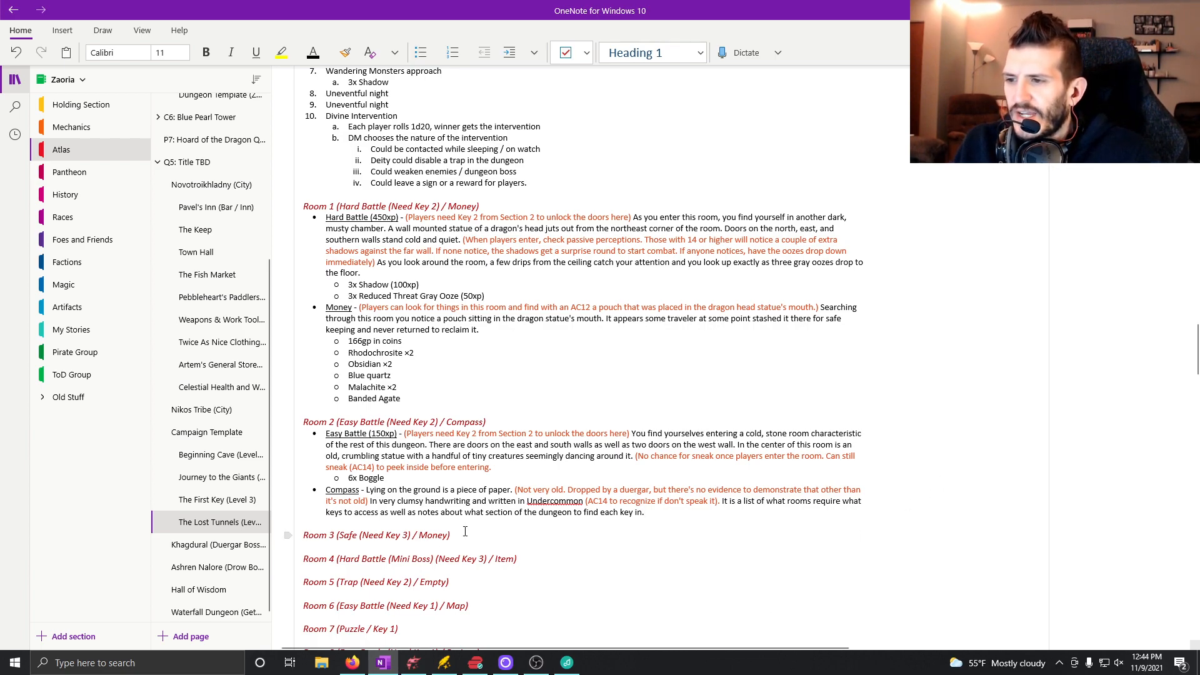
pyautogui.click(408, 668)
pyautogui.moveTo(692, 349); pyautogui.dragTo(603, 355)
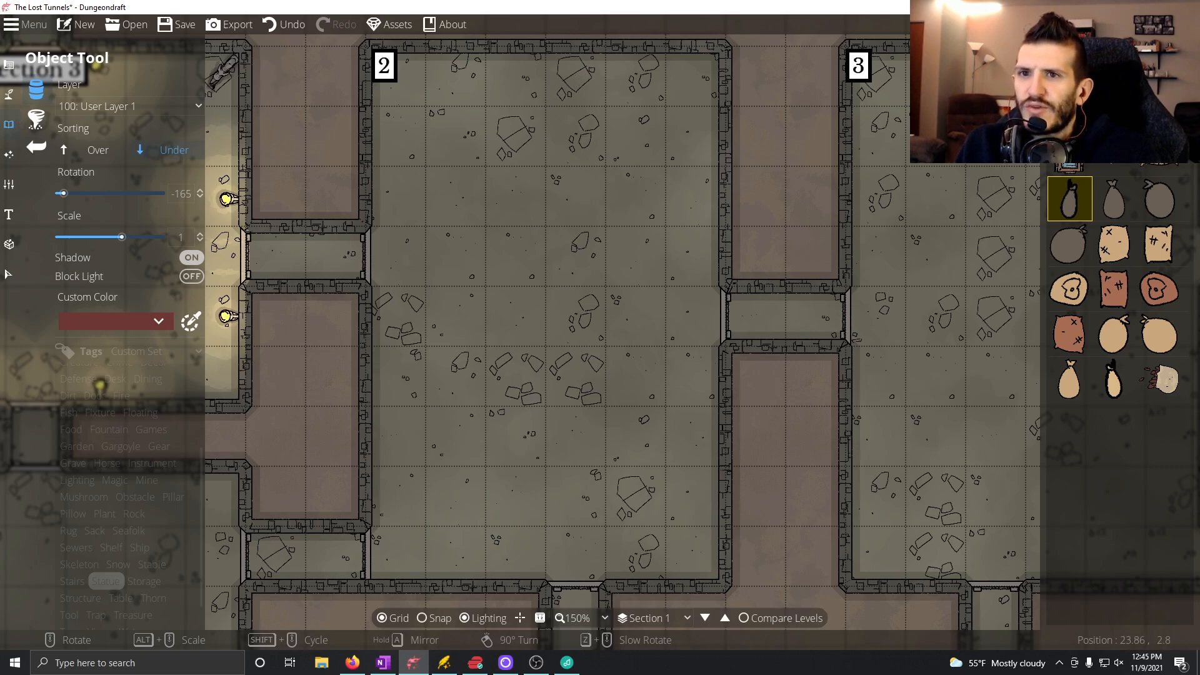
pyautogui.click(1159, 334)
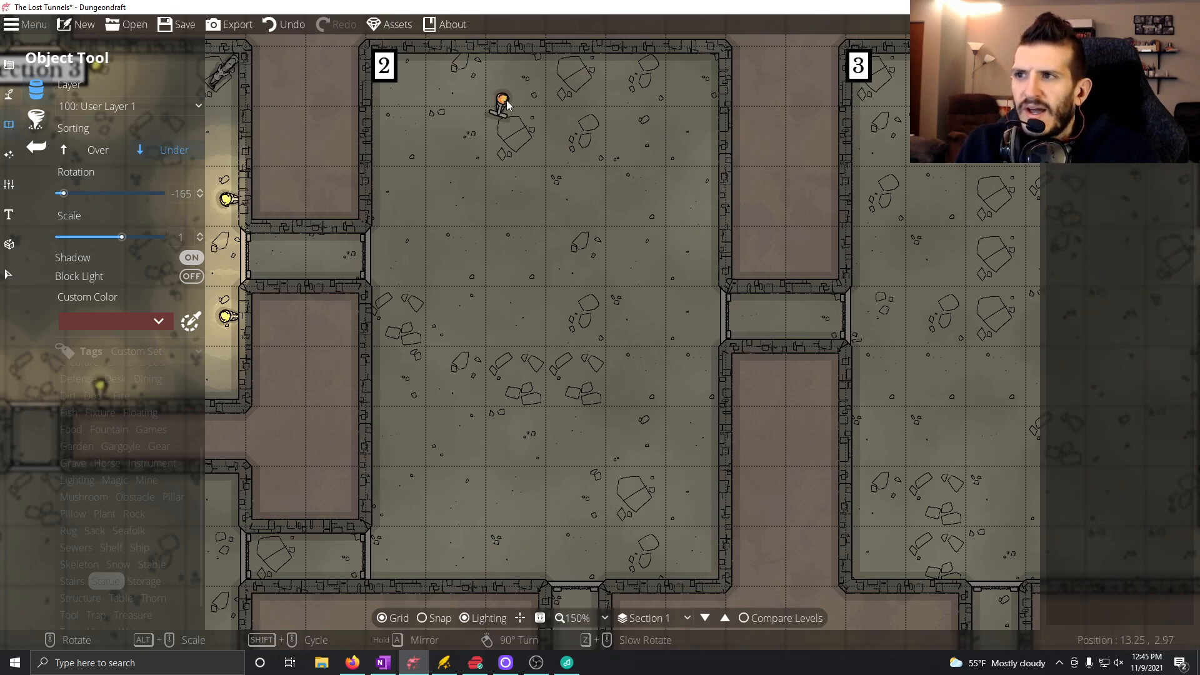
pyautogui.scroll(11, 554, 70)
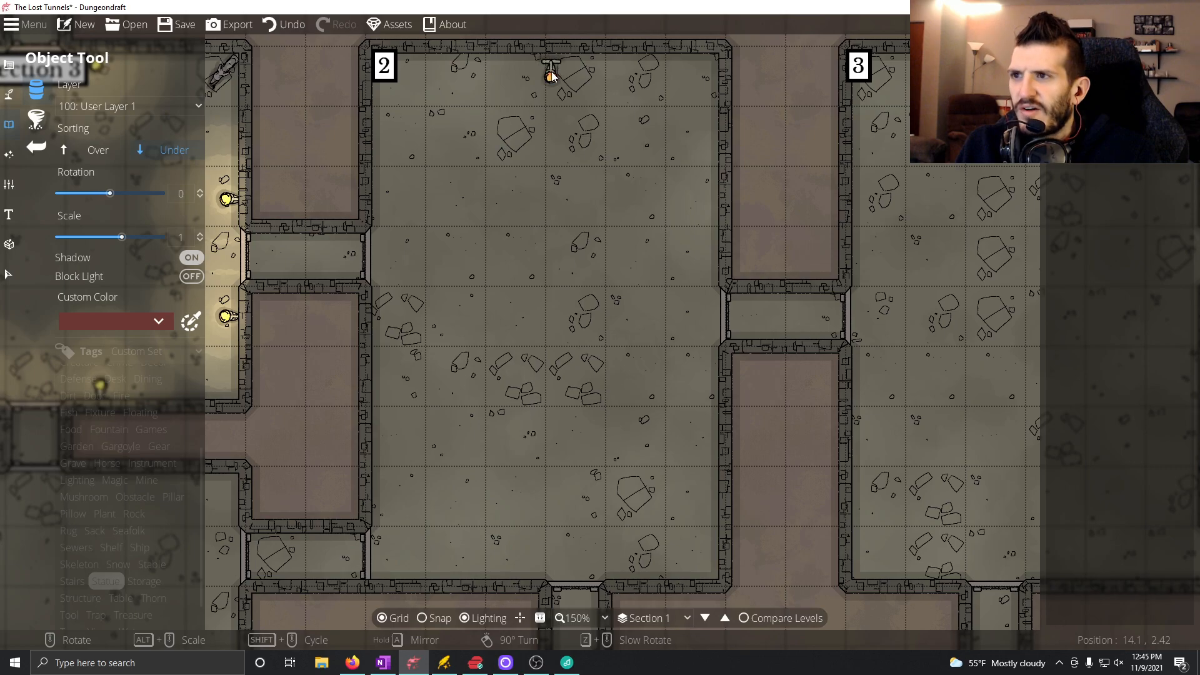
pyautogui.click(547, 69)
pyautogui.scroll(6, 703, 263)
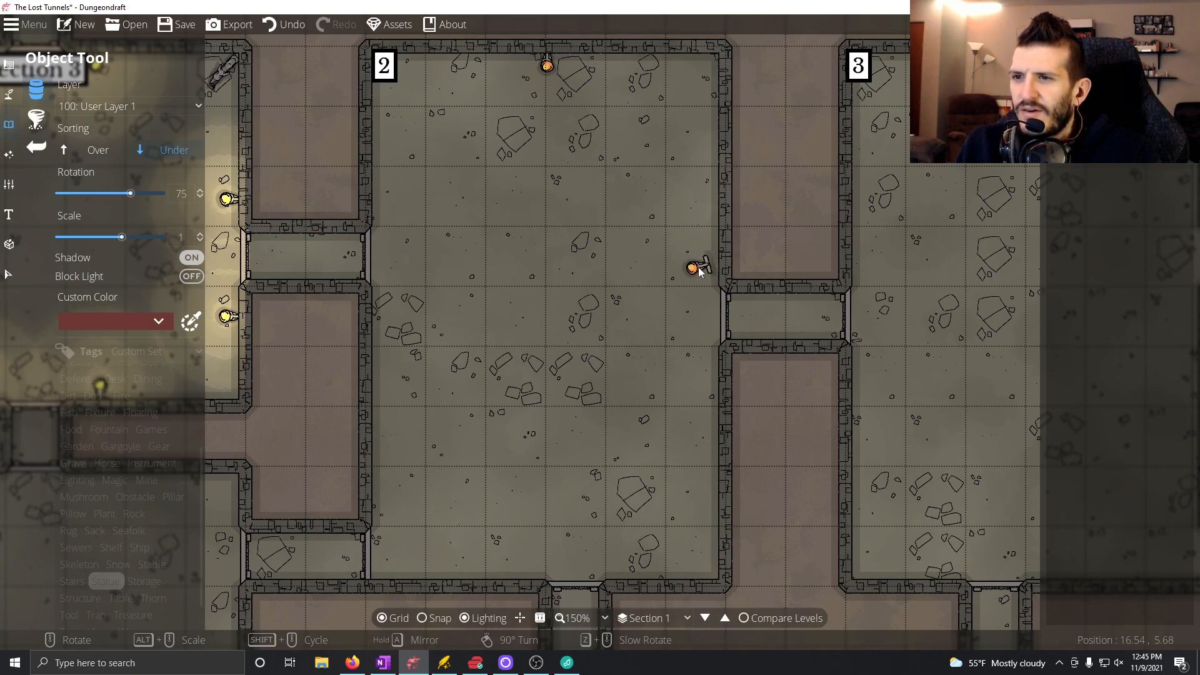
pyautogui.click(712, 264)
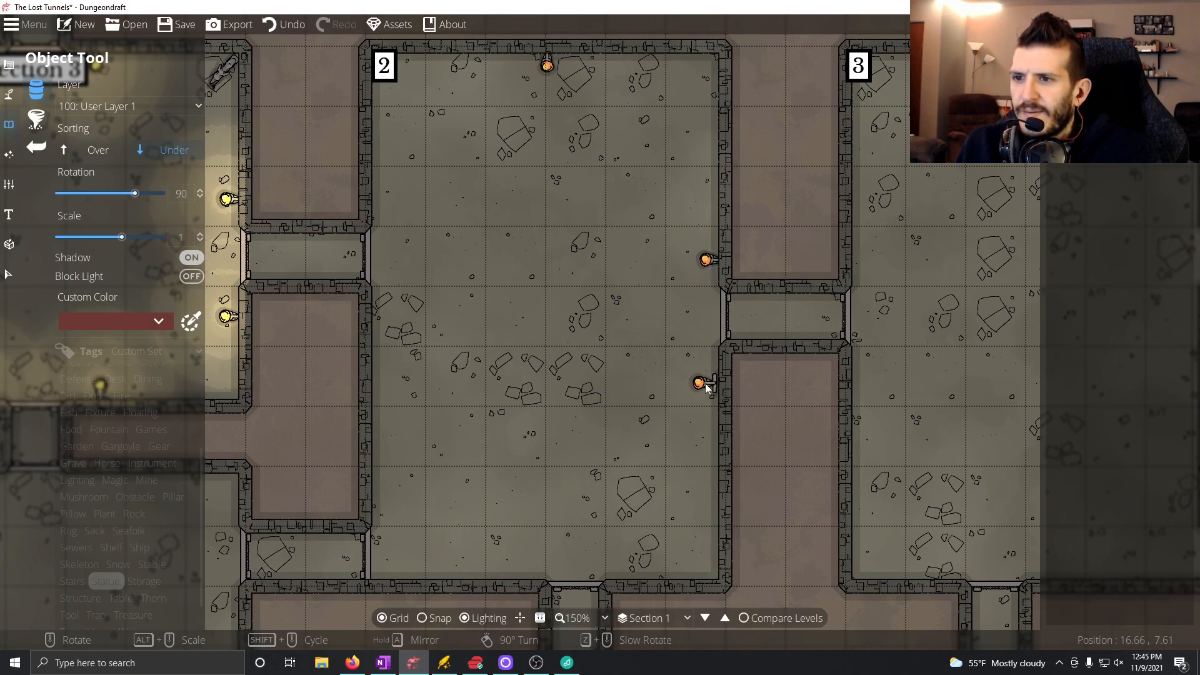
pyautogui.click(711, 384)
# Place two torches flanking Room 2's south door and three along its west wall, each rotated to face into the room.
pyautogui.scroll(6, 653, 537)
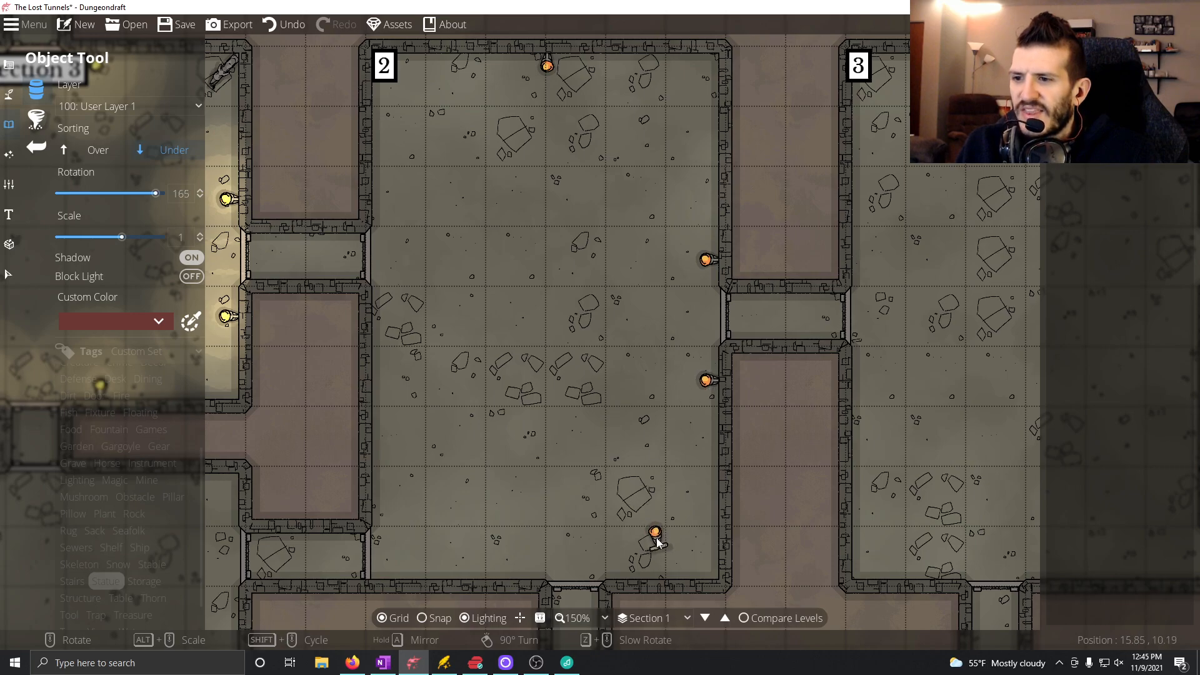
pyautogui.click(636, 577)
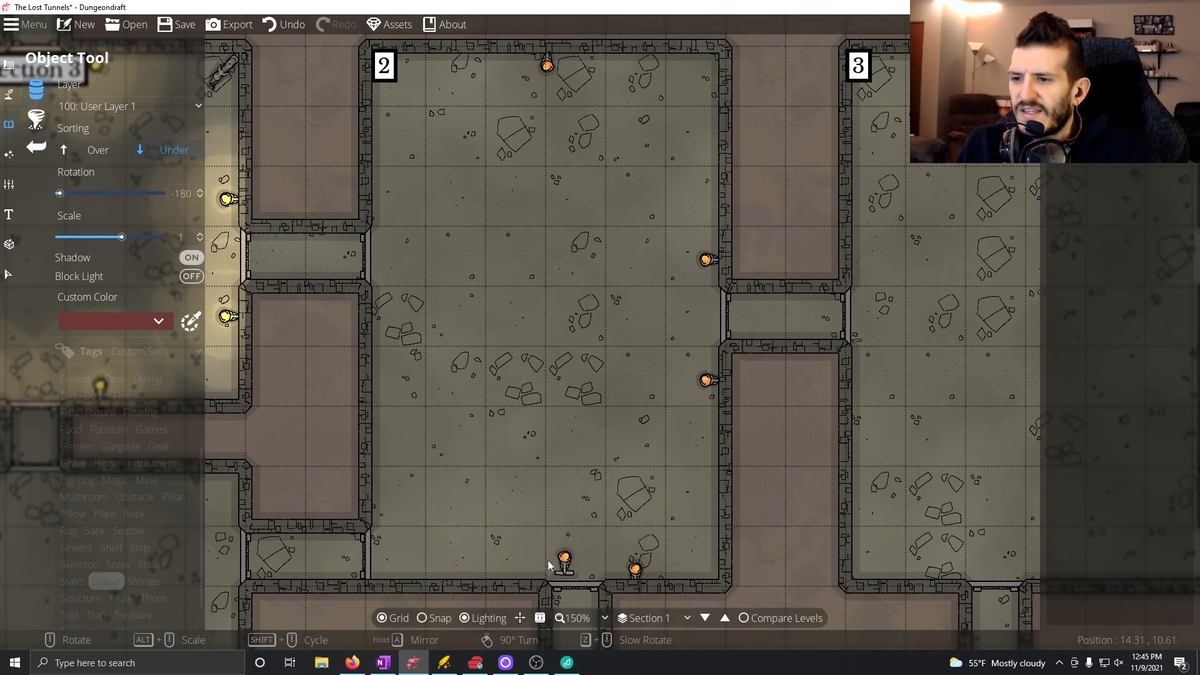
pyautogui.click(520, 576)
pyautogui.scroll(6, 408, 522)
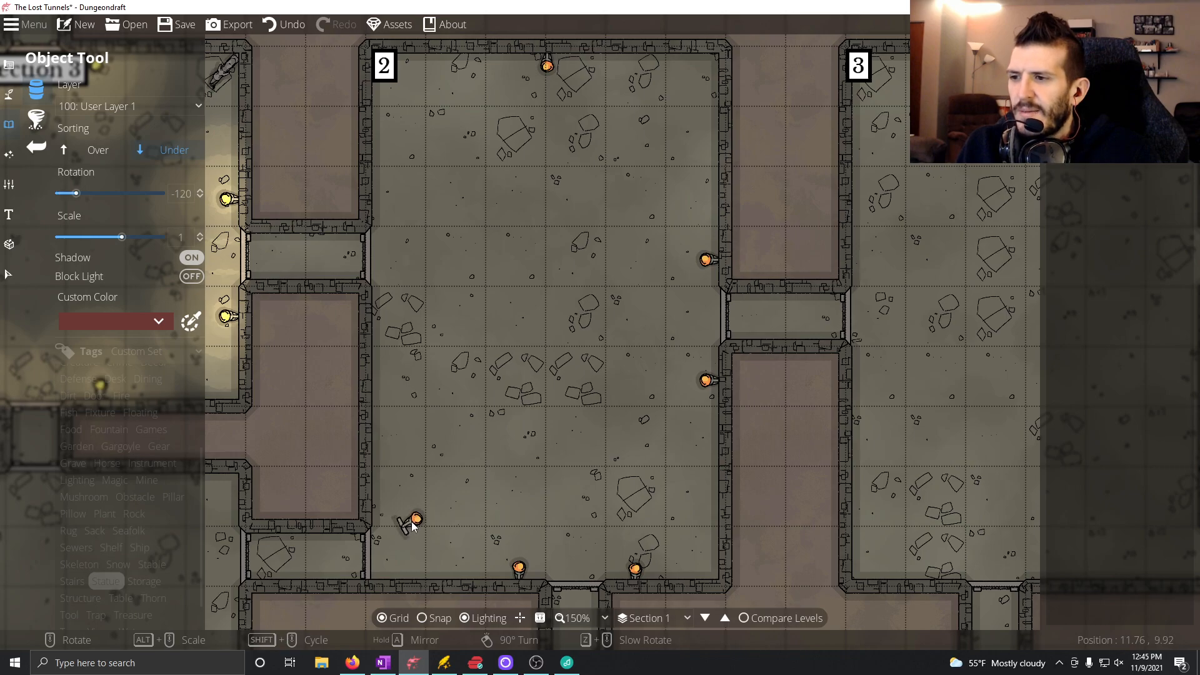
pyautogui.click(380, 501)
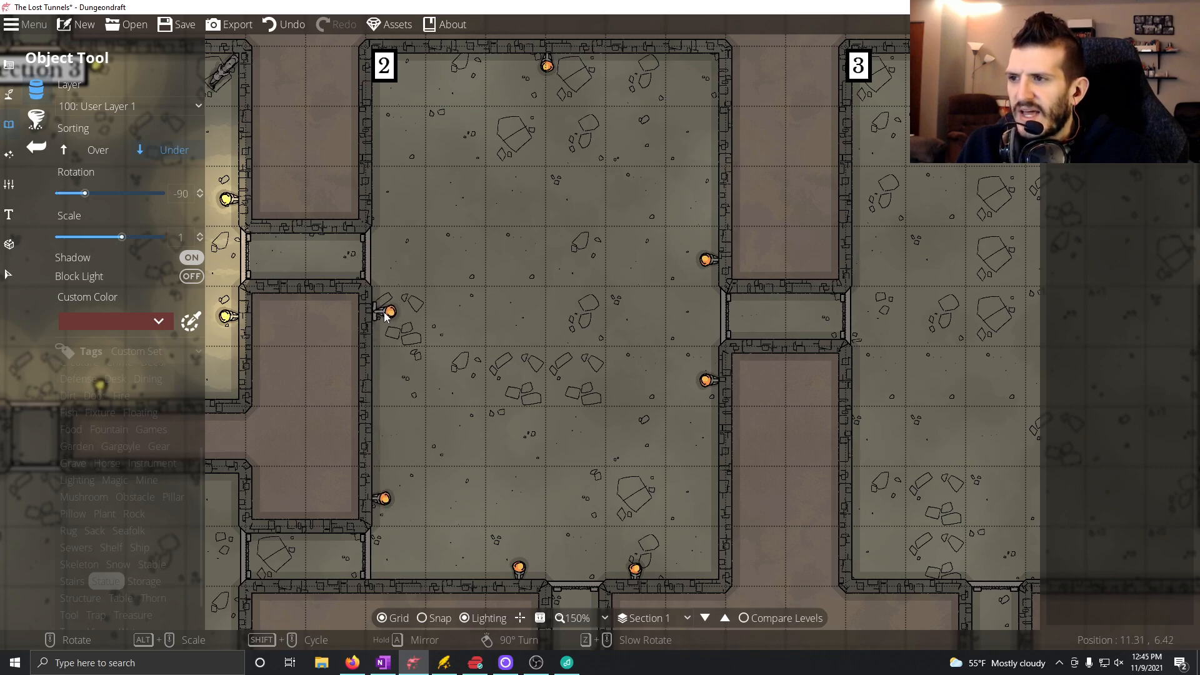
pyautogui.click(381, 315)
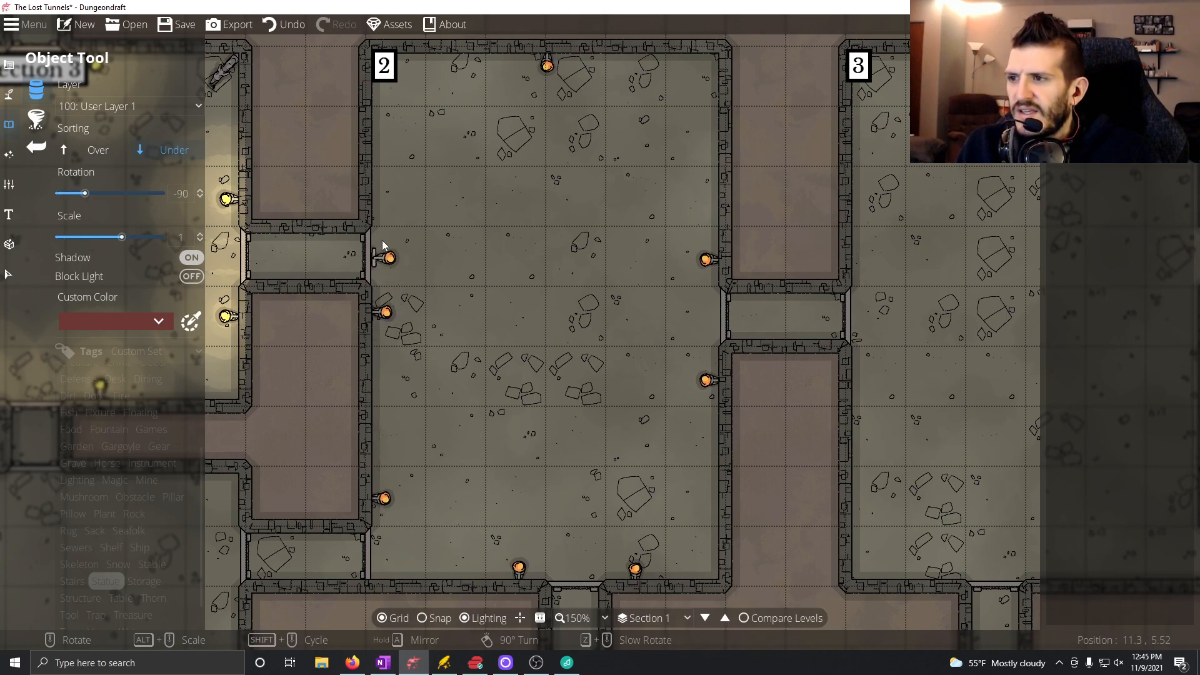
pyautogui.click(381, 200)
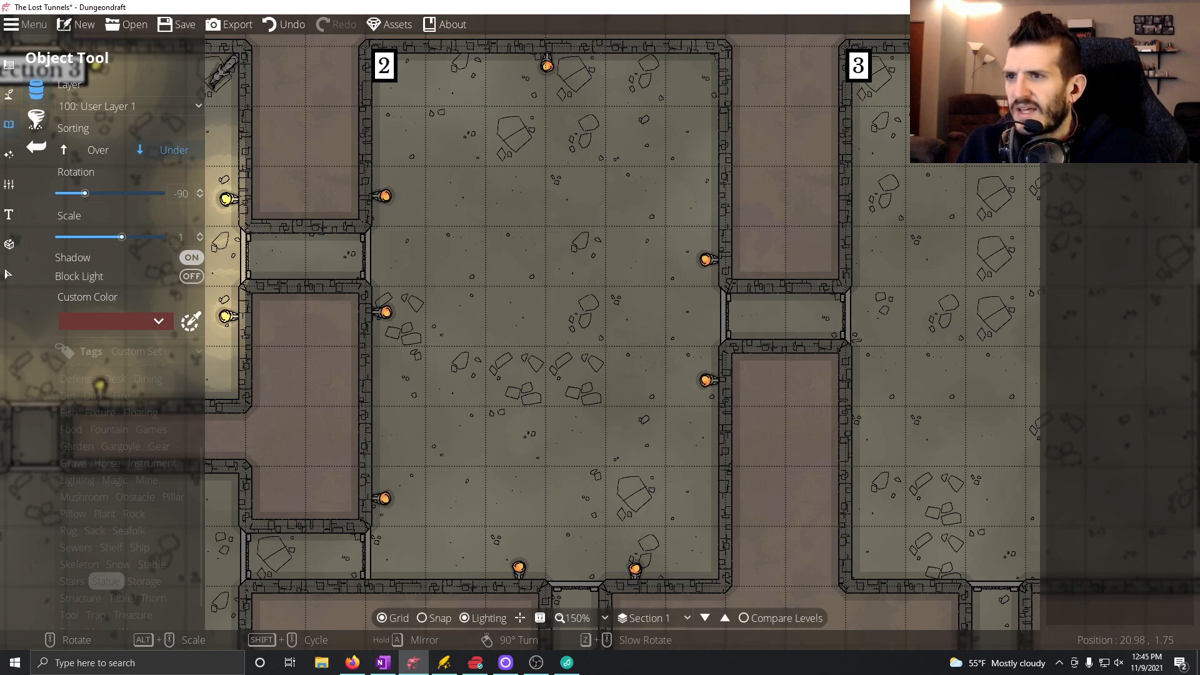
# Add a warm yellow light with range 1.5 and intensity 1 on each of Room 2's eight wall torches.
pyautogui.click(11, 157)
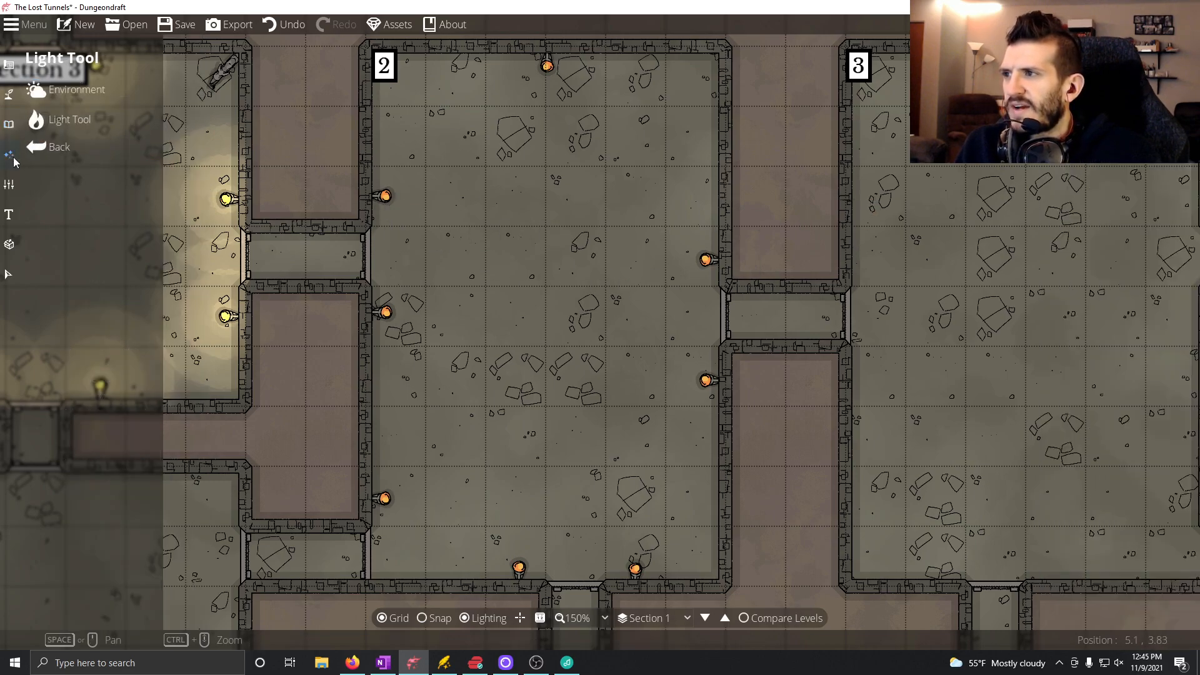
pyautogui.click(62, 113)
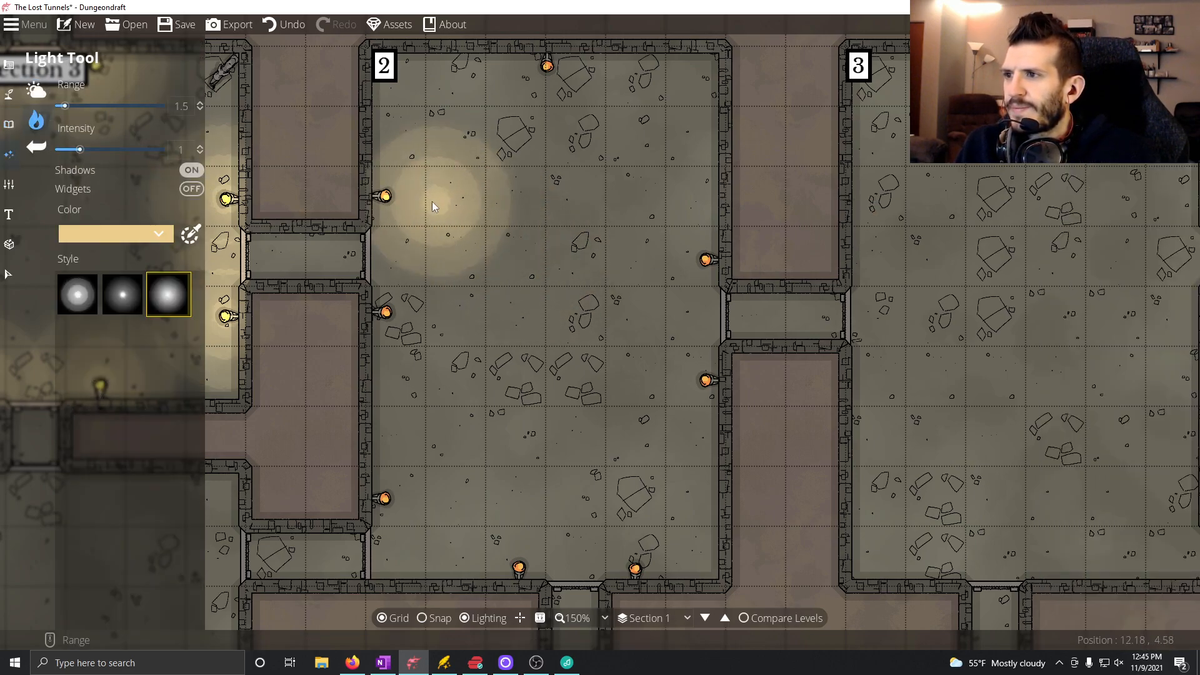
pyautogui.click(386, 203)
pyautogui.click(384, 314)
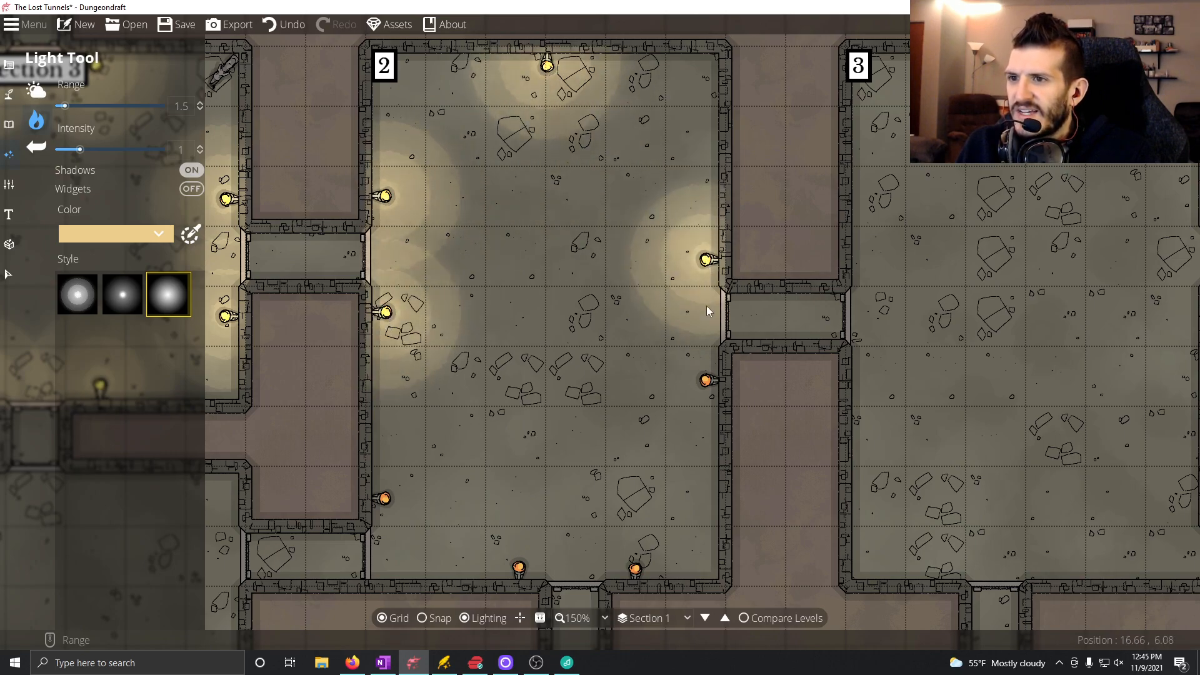
pyautogui.click(707, 380)
pyautogui.click(635, 570)
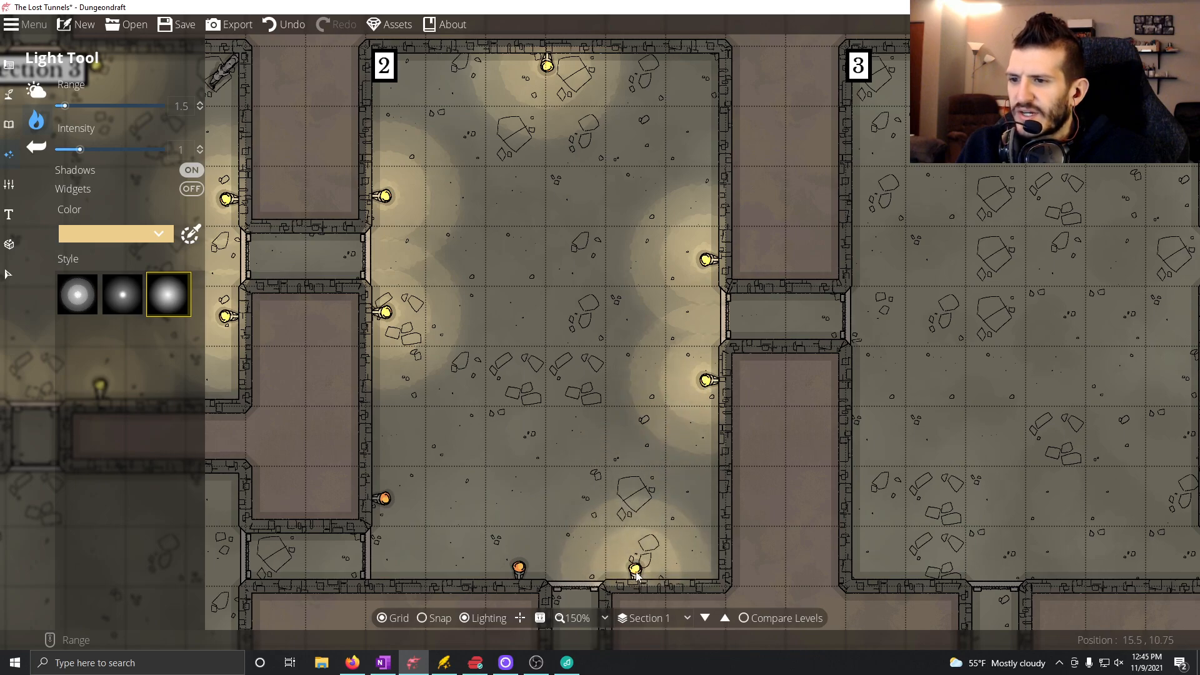
pyautogui.click(519, 569)
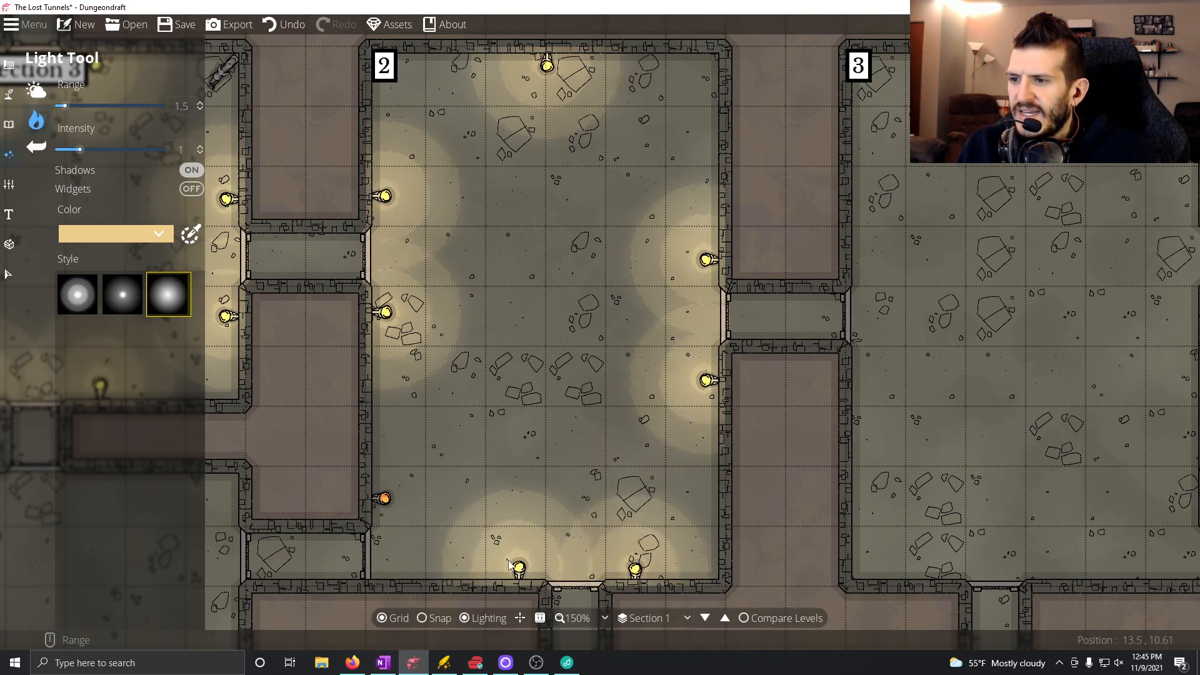
pyautogui.click(384, 499)
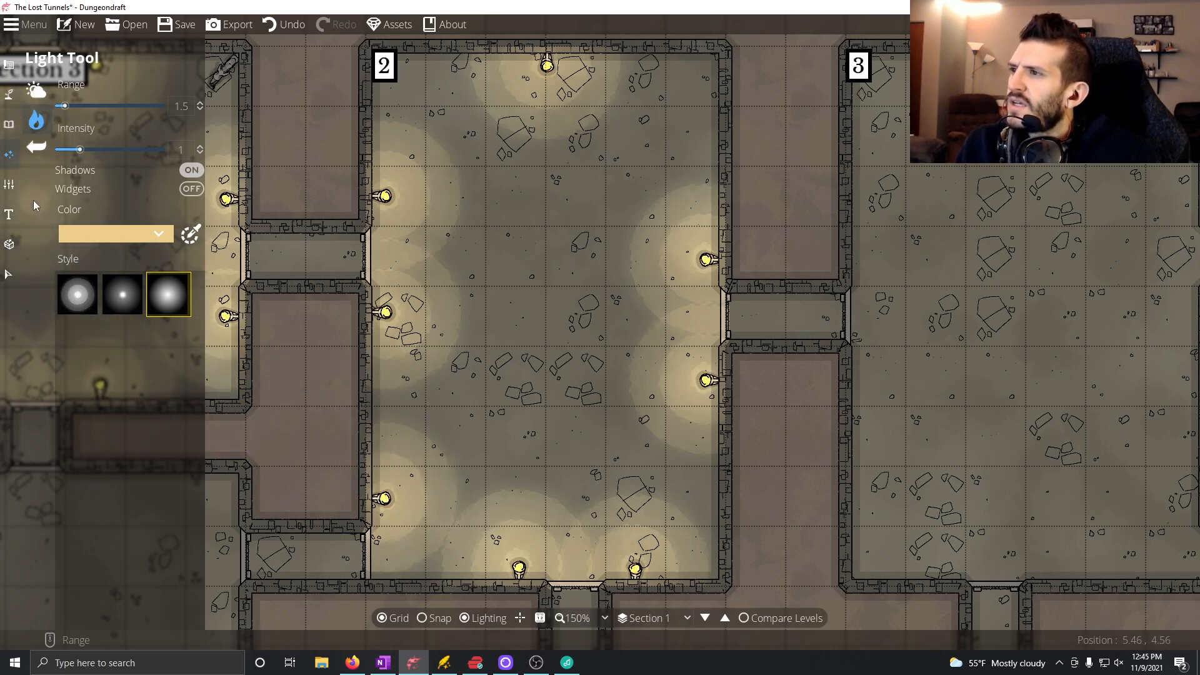
# Place a stone statue on a square base from the Statue objects in the center of Room 2, with its rotation set to 0.
pyautogui.click(54, 110)
pyautogui.click(57, 91)
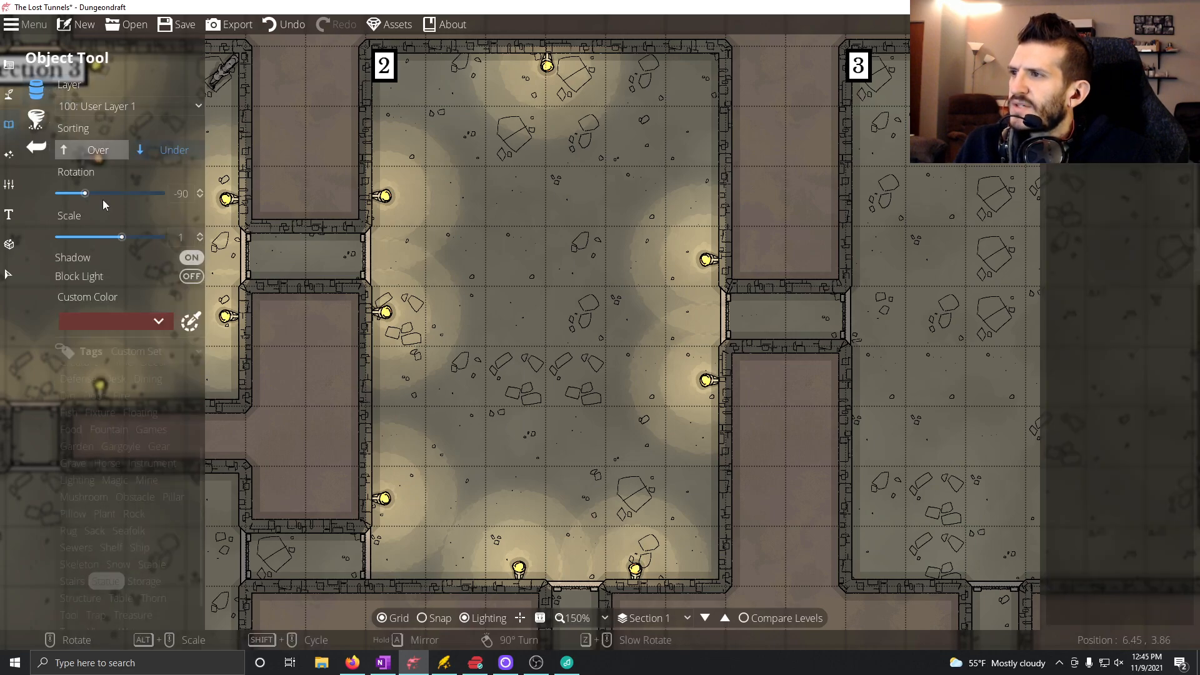
pyautogui.scroll(-5, 122, 523)
pyautogui.click(105, 580)
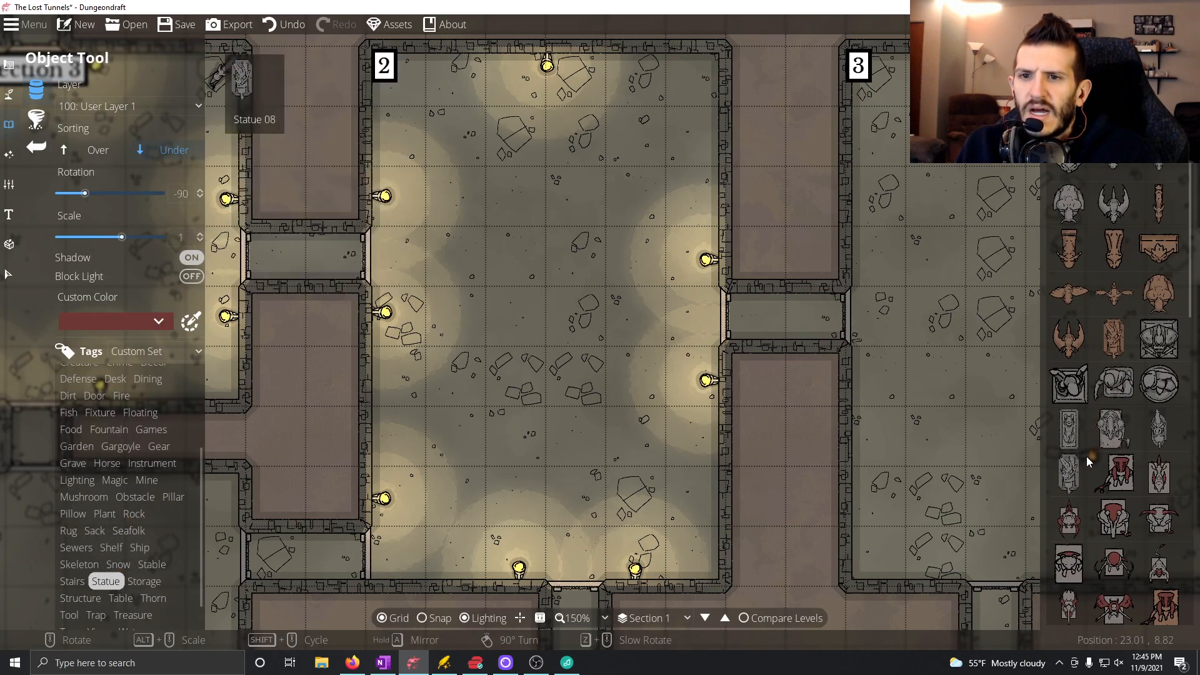
pyautogui.click(1159, 338)
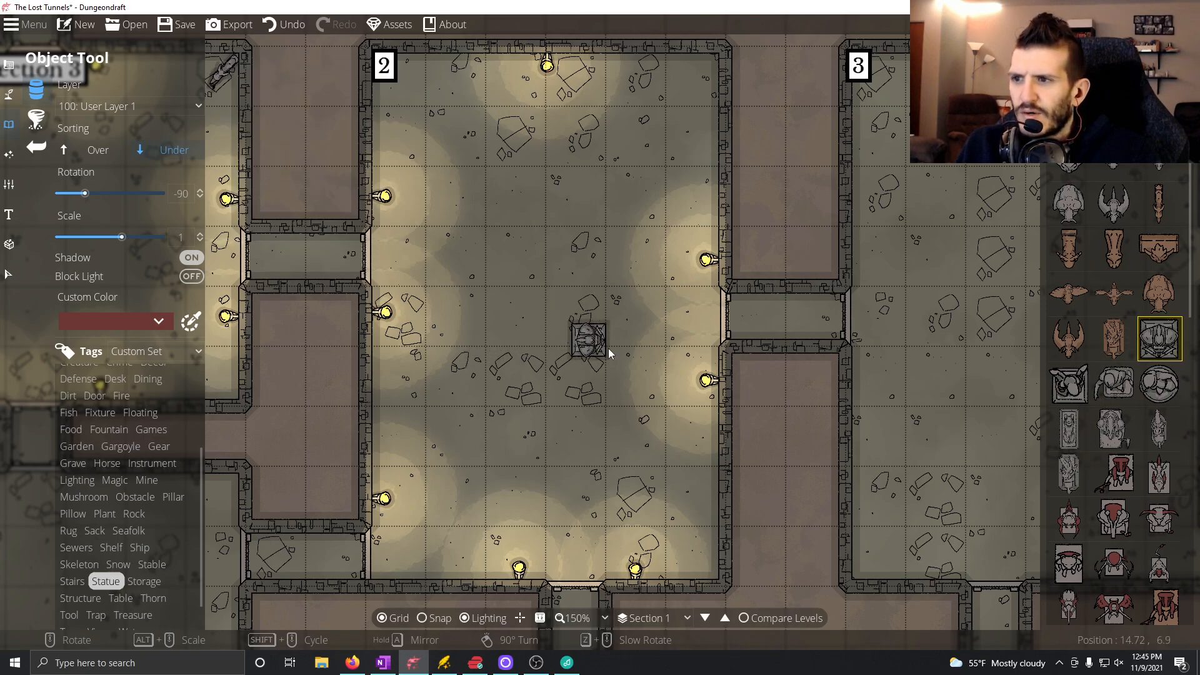
pyautogui.scroll(-5, 1125, 438)
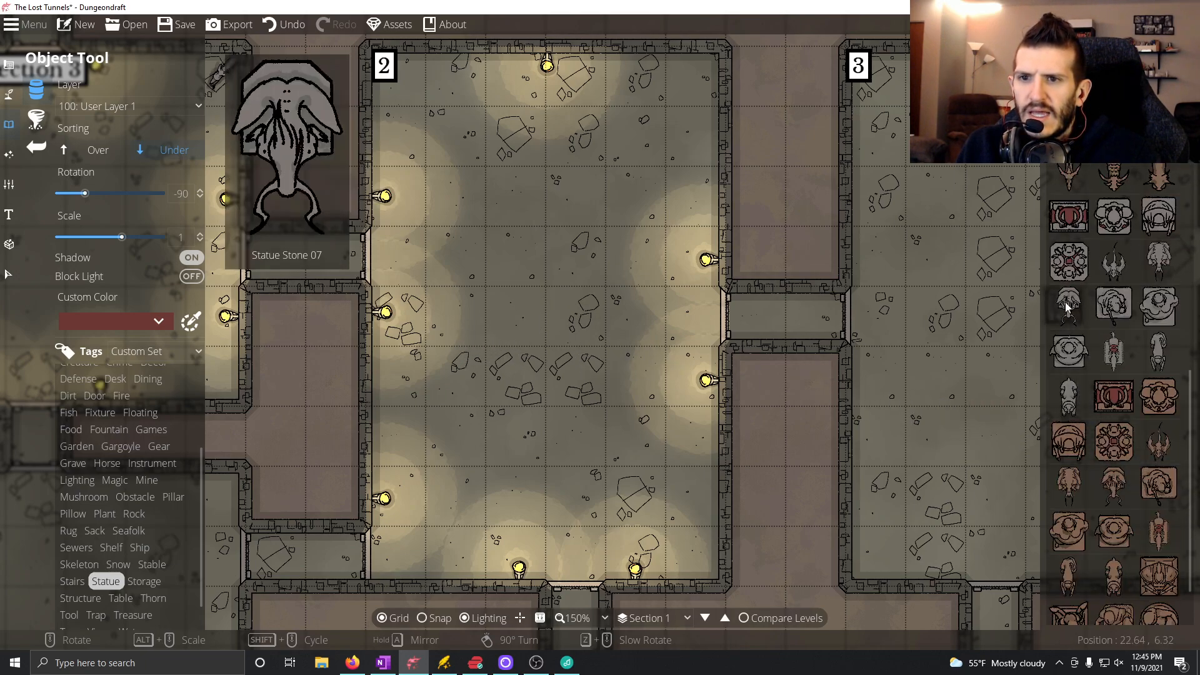
pyautogui.click(1069, 261)
pyautogui.click(1159, 306)
pyautogui.scroll(5, 559, 281)
pyautogui.scroll(3, 560, 281)
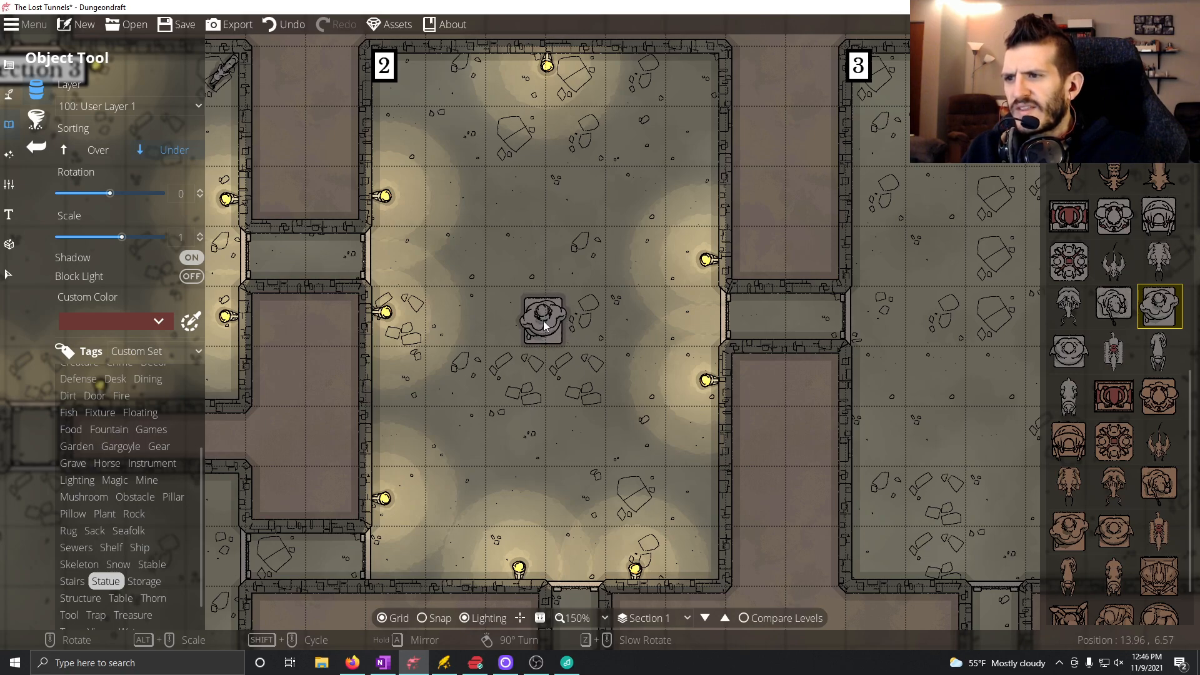
pyautogui.click(545, 321)
# Switch to the OneNote room notes and add a bullet under the Room 3 heading reading "Safe -", with the word Safe underlined.
pyautogui.moveTo(437, 411); pyautogui.dragTo(458, 303)
pyautogui.moveTo(695, 245); pyautogui.dragTo(605, 320)
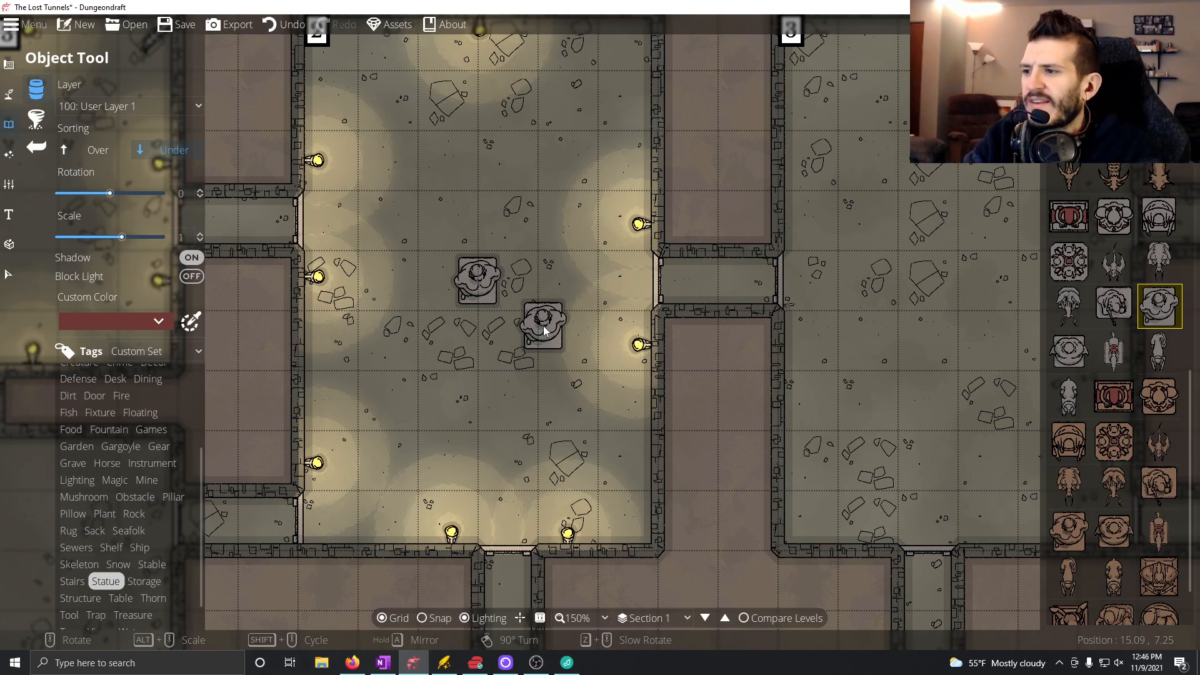
pyautogui.moveTo(629, 268); pyautogui.dragTo(444, 312)
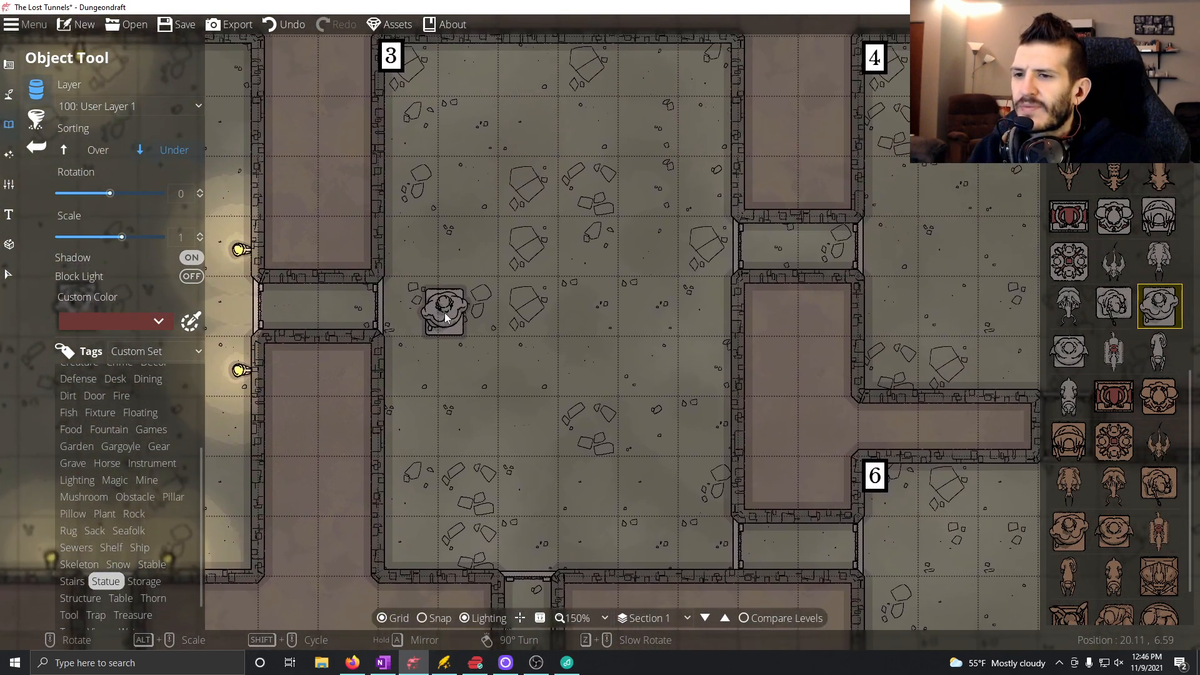
pyautogui.moveTo(561, 421); pyautogui.dragTo(566, 388)
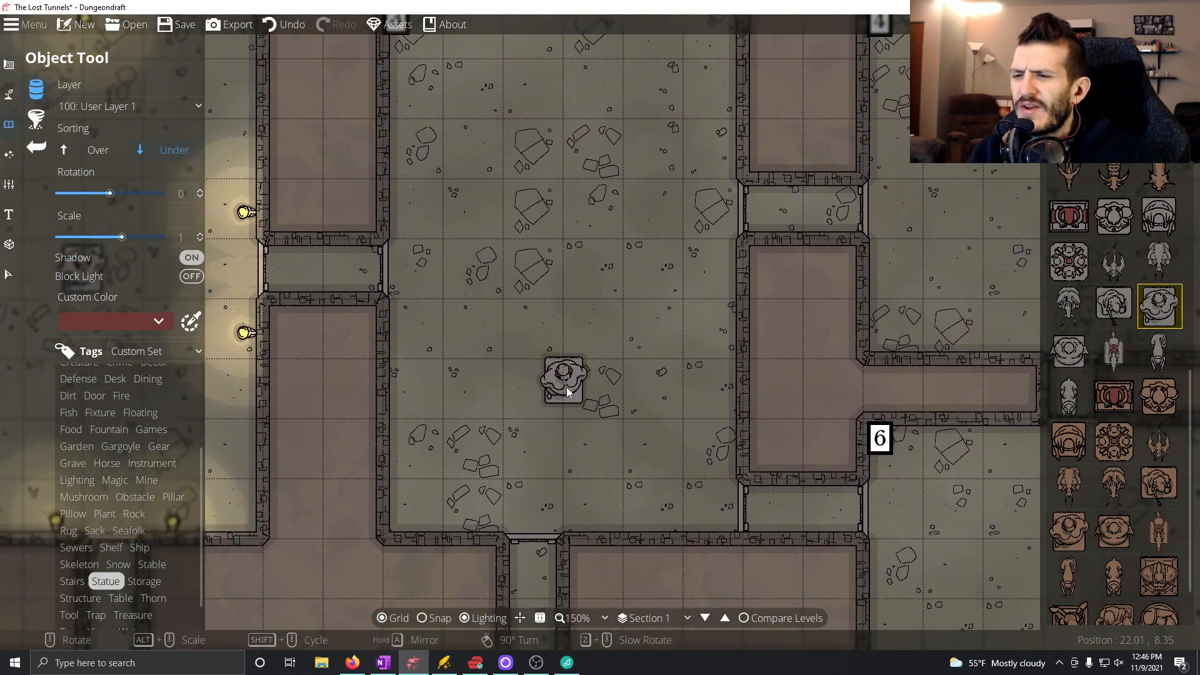
pyautogui.click(378, 671)
pyautogui.scroll(-5, 403, 346)
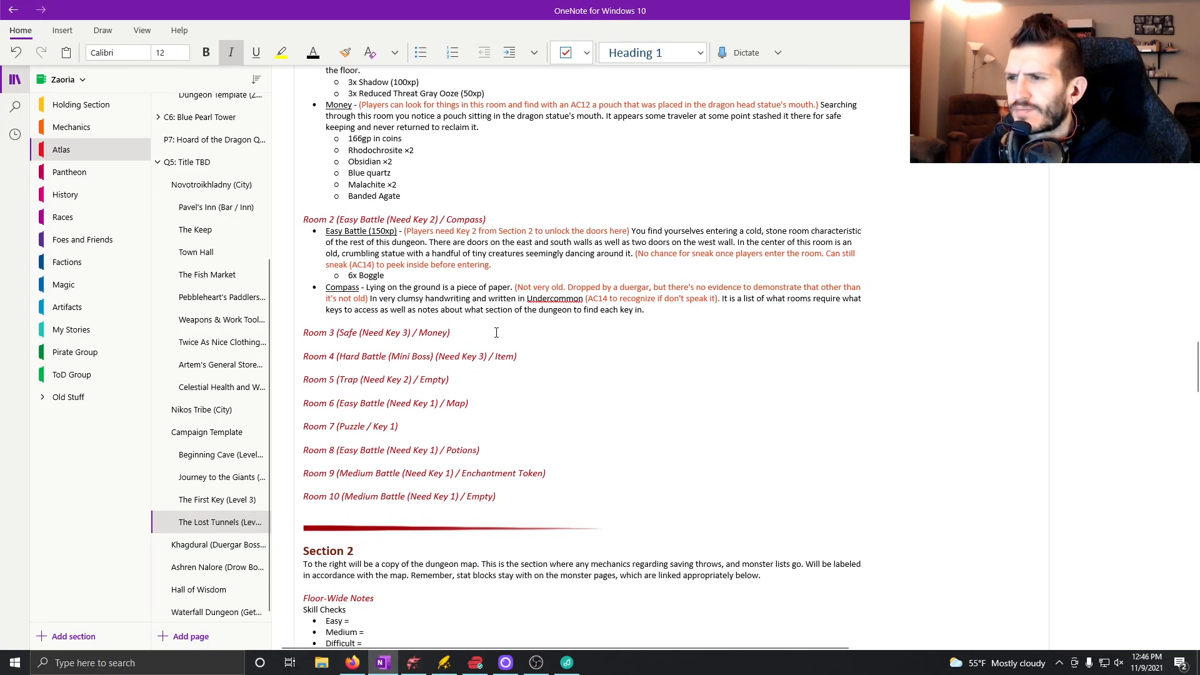
pyautogui.press('Return')
pyautogui.press('Tab')
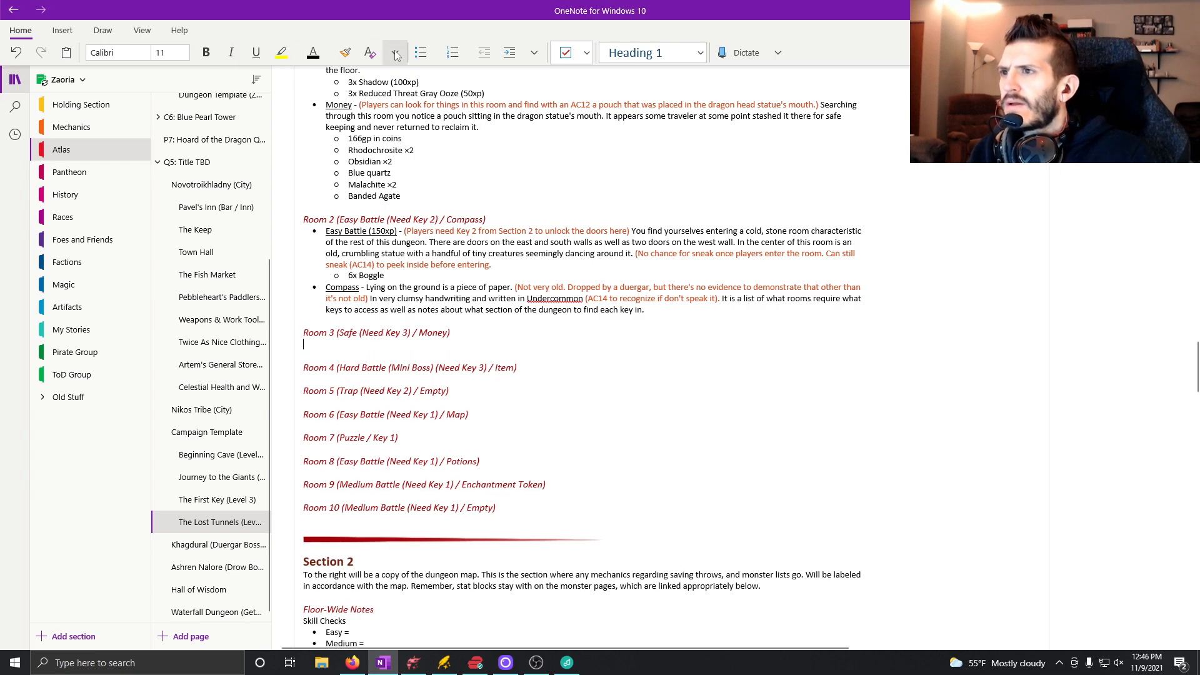
pyautogui.click(422, 58)
pyautogui.hotkey('ctrl', 'u')
pyautogui.write('Safe')
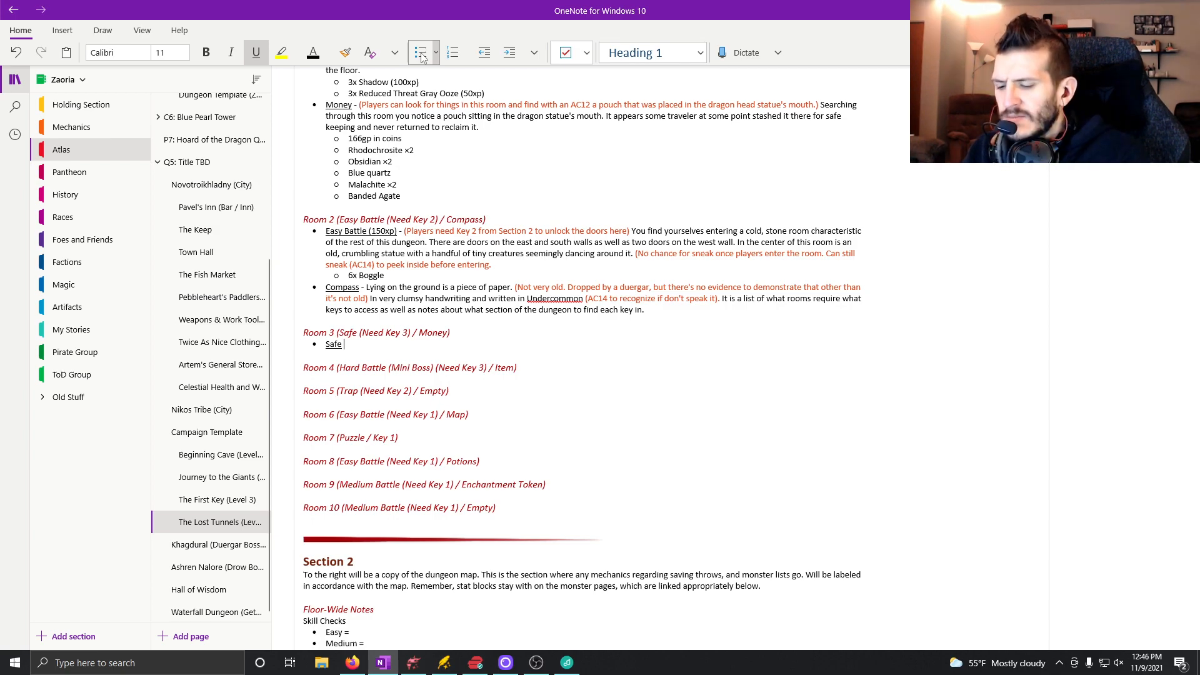
pyautogui.hotkey('ctrl', 'u')
pyautogui.write('-')
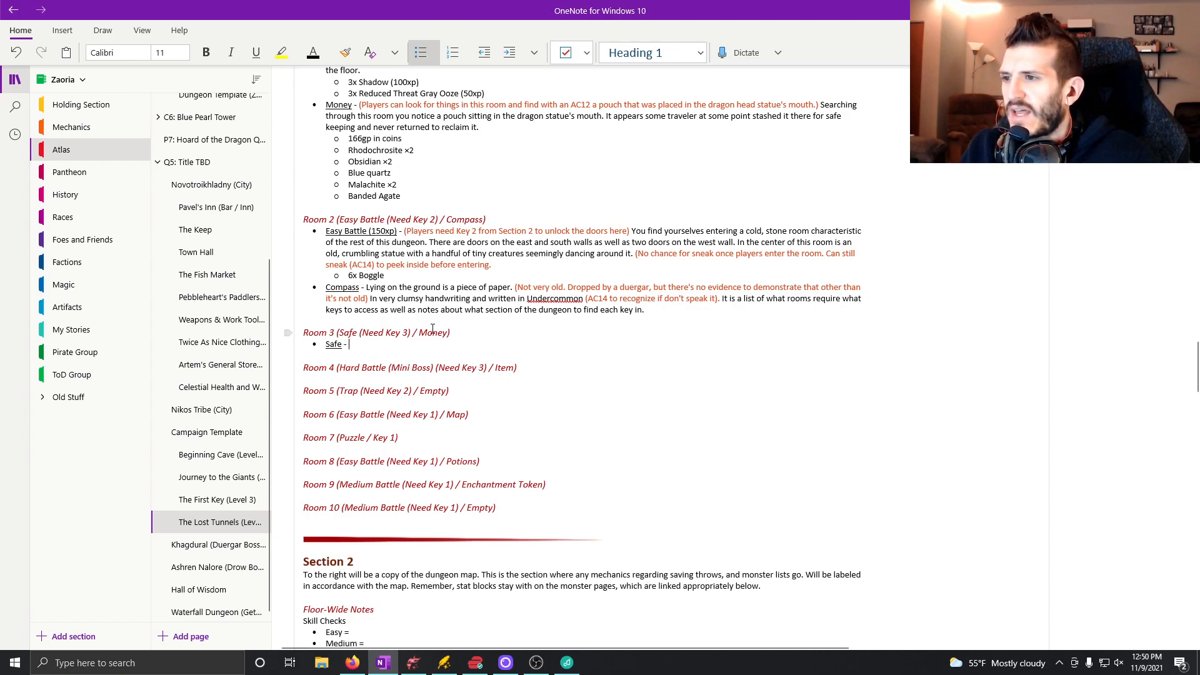
# Copy Room 2's orange key note into the Safe bullet and change it to "(Players need Key 3 from Section 3 to unlock the doors here)".
pyautogui.moveTo(405, 230); pyautogui.dragTo(630, 227)
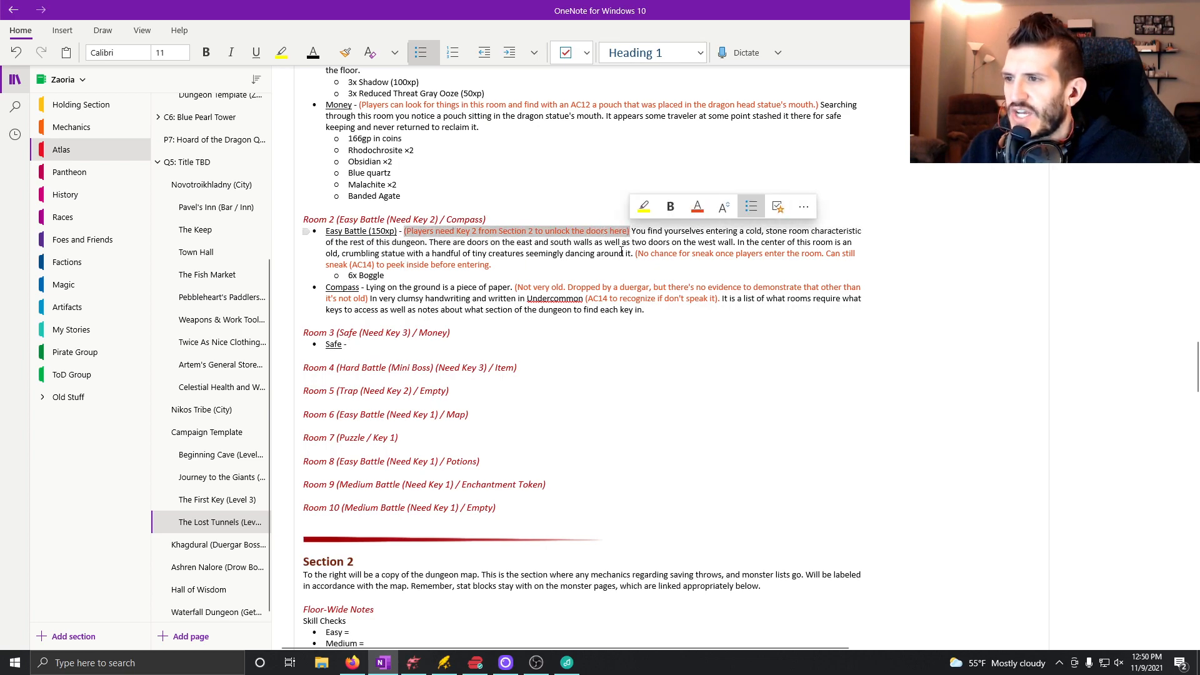
pyautogui.hotkey('ctrl', 'c')
pyautogui.click(390, 344)
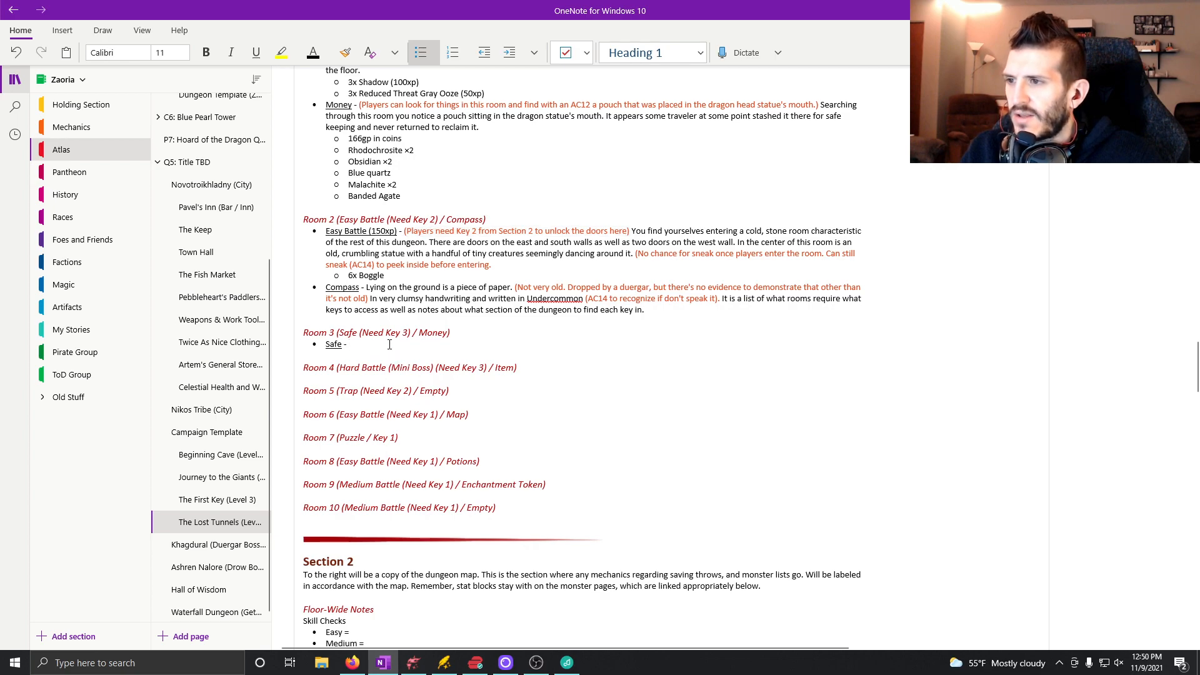
pyautogui.hotkey('ctrl', 'v')
pyautogui.click(420, 333)
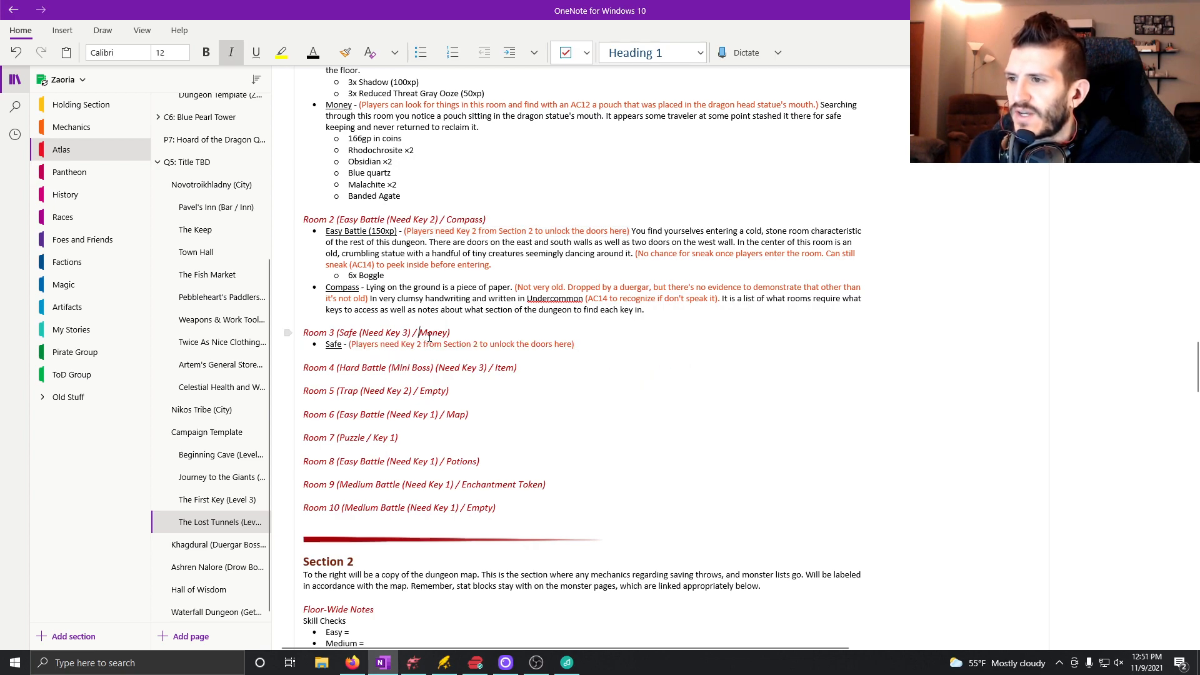
pyautogui.click(422, 345)
pyautogui.press('BackSpace')
pyautogui.write('3')
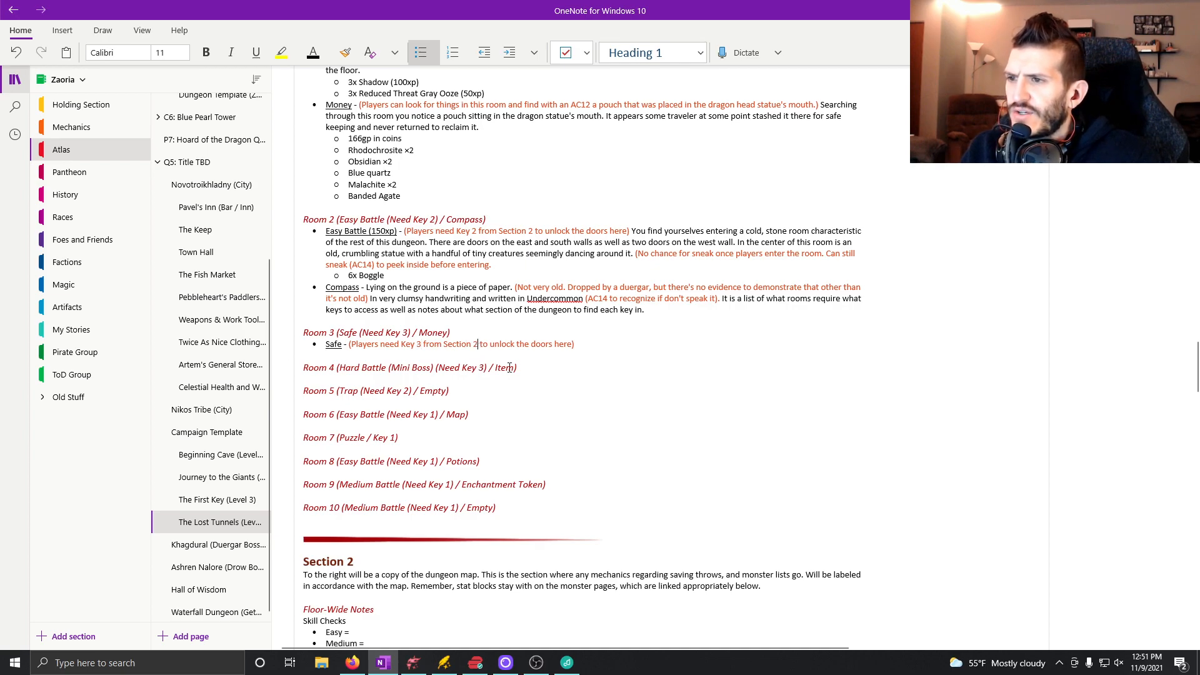
pyautogui.press('BackSpace')
pyautogui.write('3')
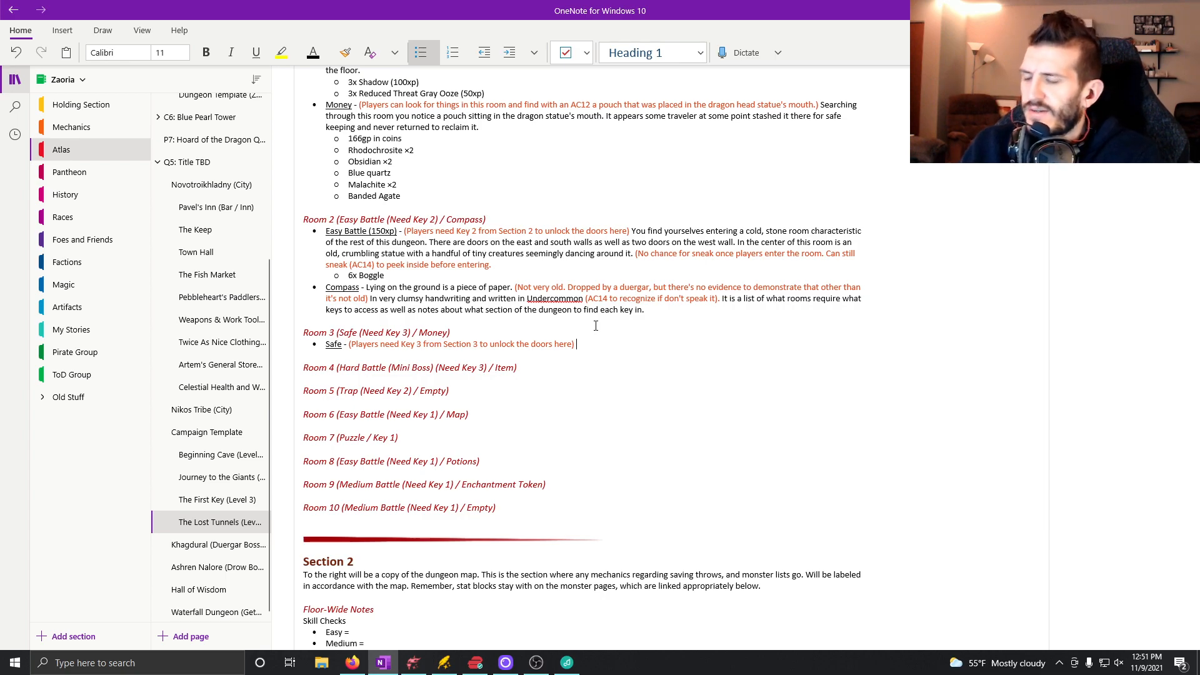
# Continue the Safe bullet with "As you enter this room it appears to be an empty stone cube.".
pyautogui.write('As you enter this r')
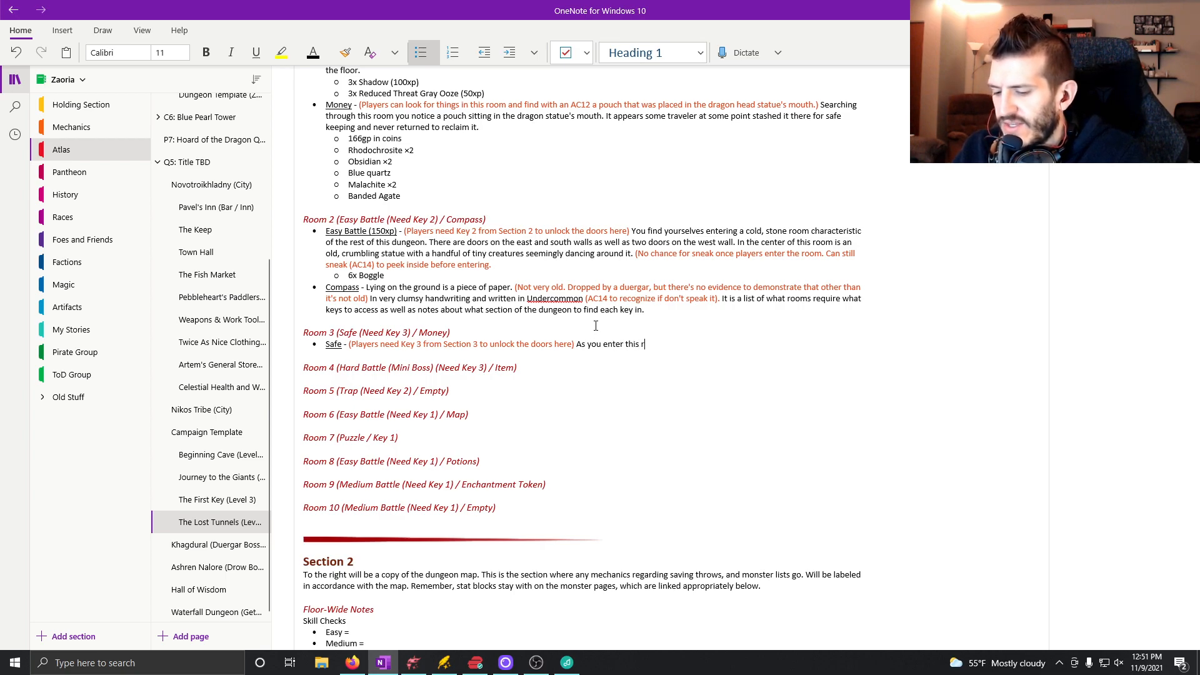
pyautogui.write('oom it a')
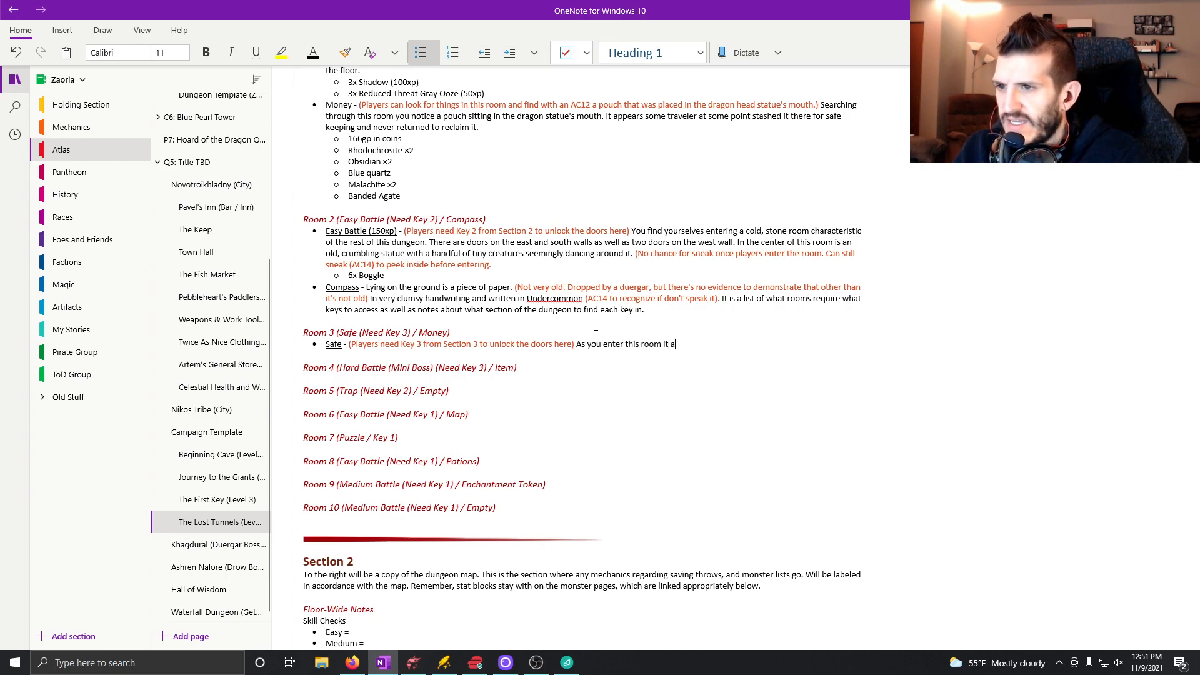
pyautogui.write('ppears to be an empty stone cube')
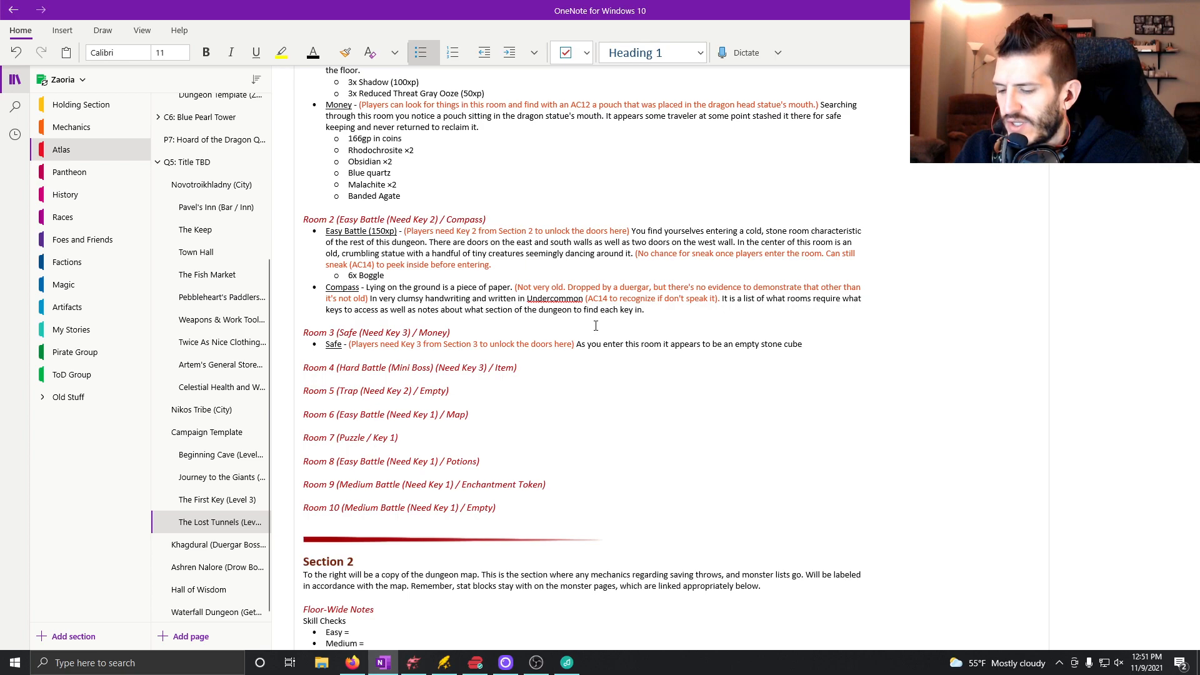
pyautogui.write('. ')
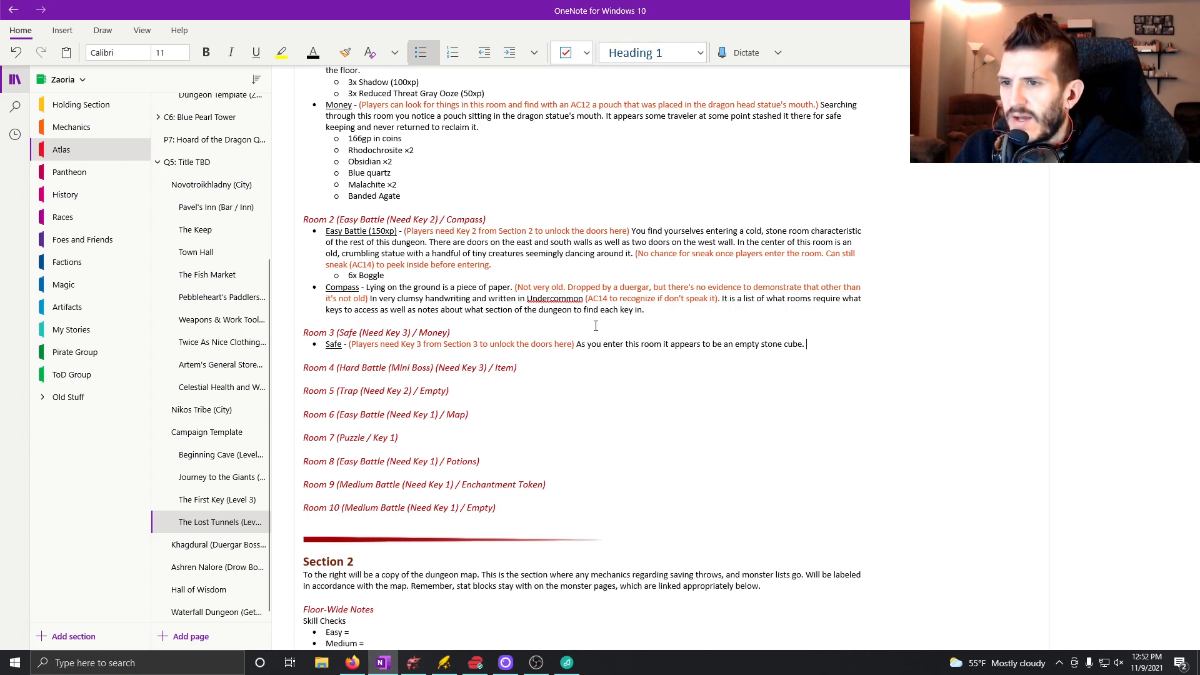
pyautogui.write('Doors')
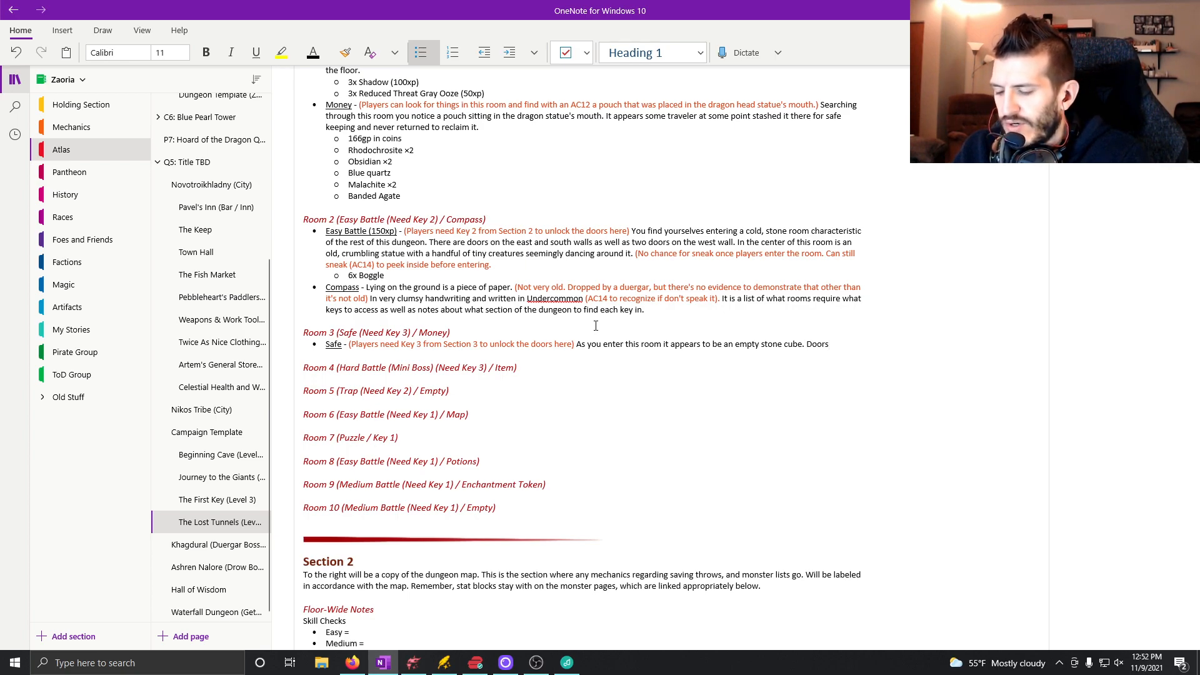
pyautogui.write(' on thy')
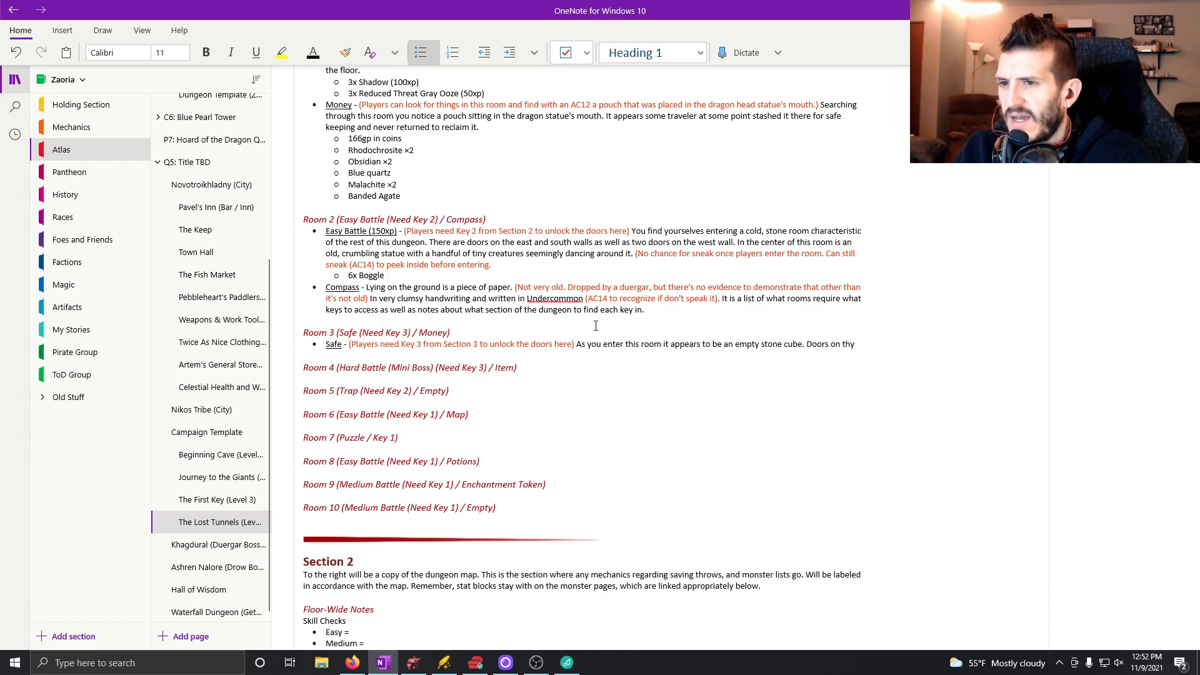
pyautogui.write('e')
pyautogui.press('BackSpace')
pyautogui.press('BackSpace')
pyautogui.press('BackSpace')
pyautogui.press('BackSpace')
pyautogui.press('BackSpace')
pyautogui.press('BackSpace')
pyautogui.press('BackSpace')
pyautogui.press('BackSpace')
pyautogui.press('BackSpace')
pyautogui.press('BackSpace')
pyautogui.press('BackSpace')
pyautogui.press('BackSpace')
# Check Room 3's doors on the map and write "Two doors on the east wall and one each on the south and west walls stand before you.".
pyautogui.write('Two doors on')
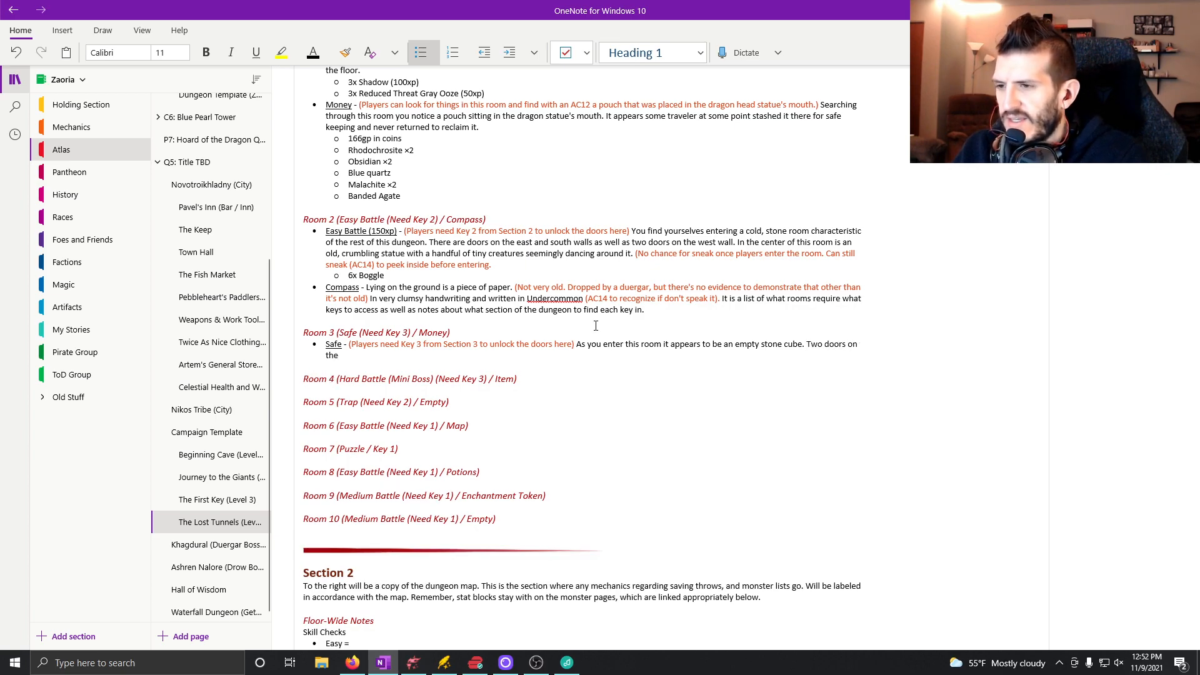
pyautogui.click(412, 666)
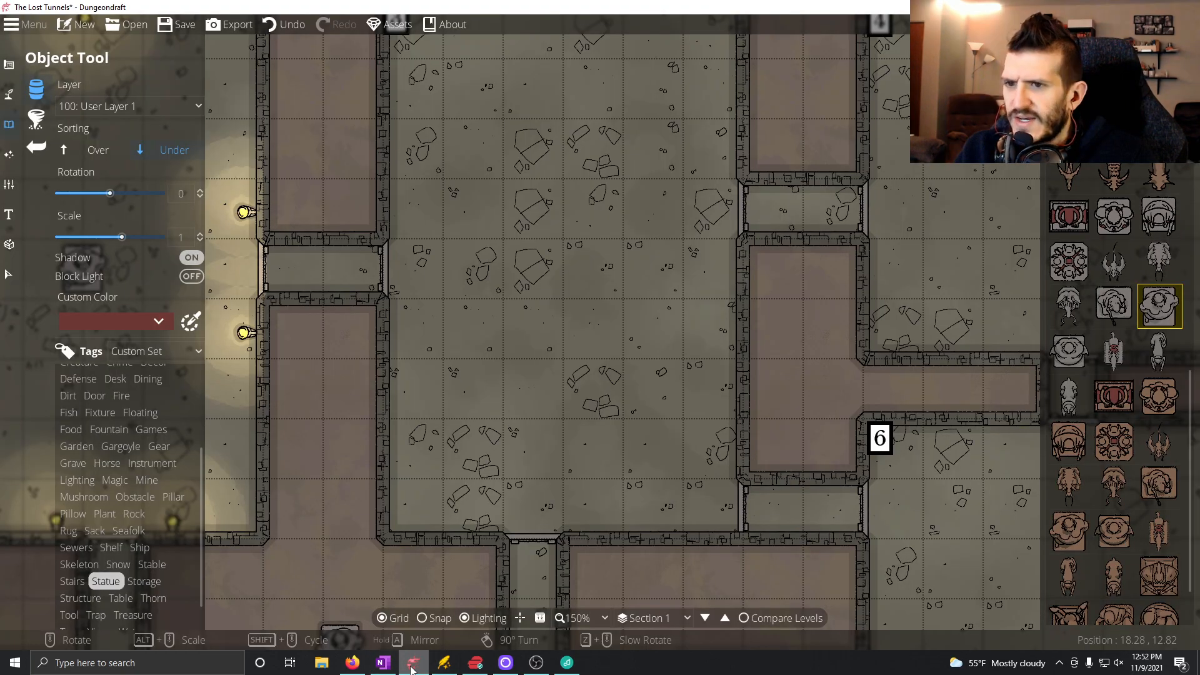
pyautogui.moveTo(609, 290); pyautogui.dragTo(627, 330)
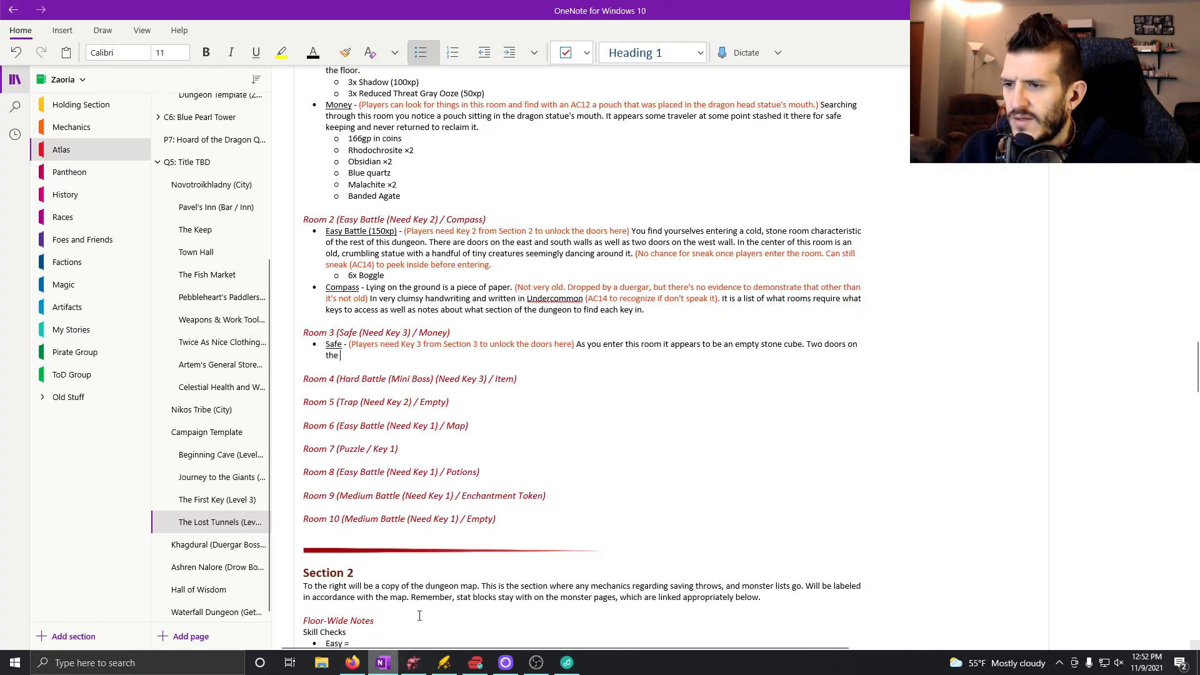
pyautogui.click(383, 663)
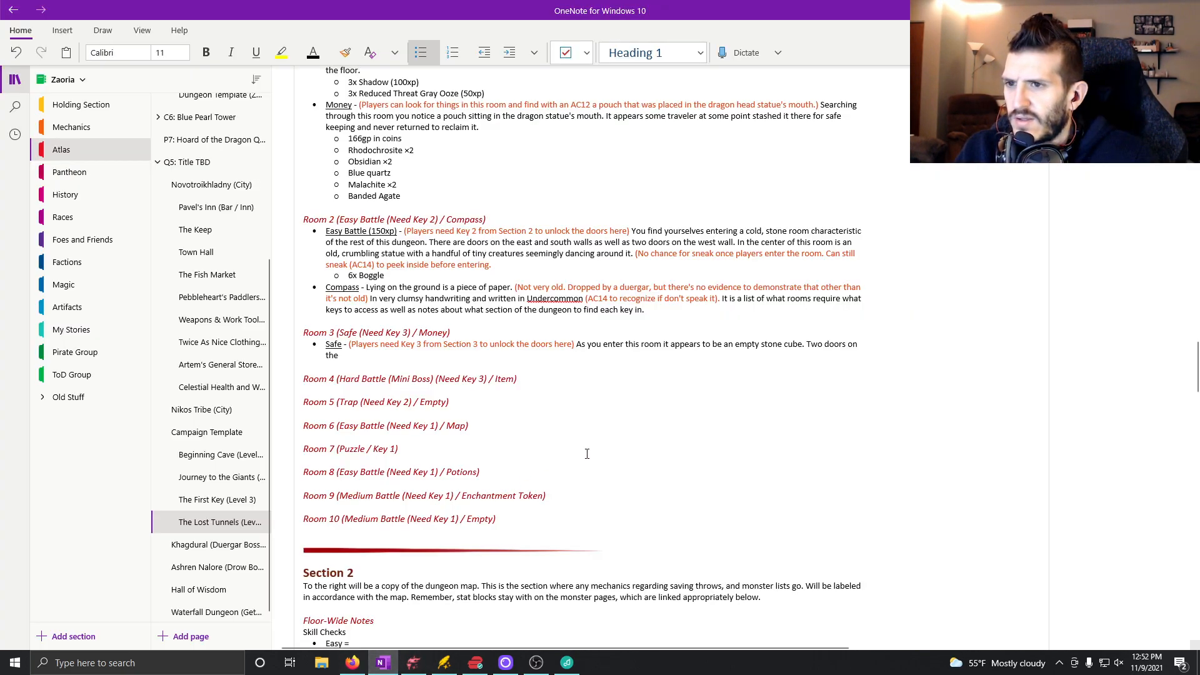
pyautogui.write('east wall ')
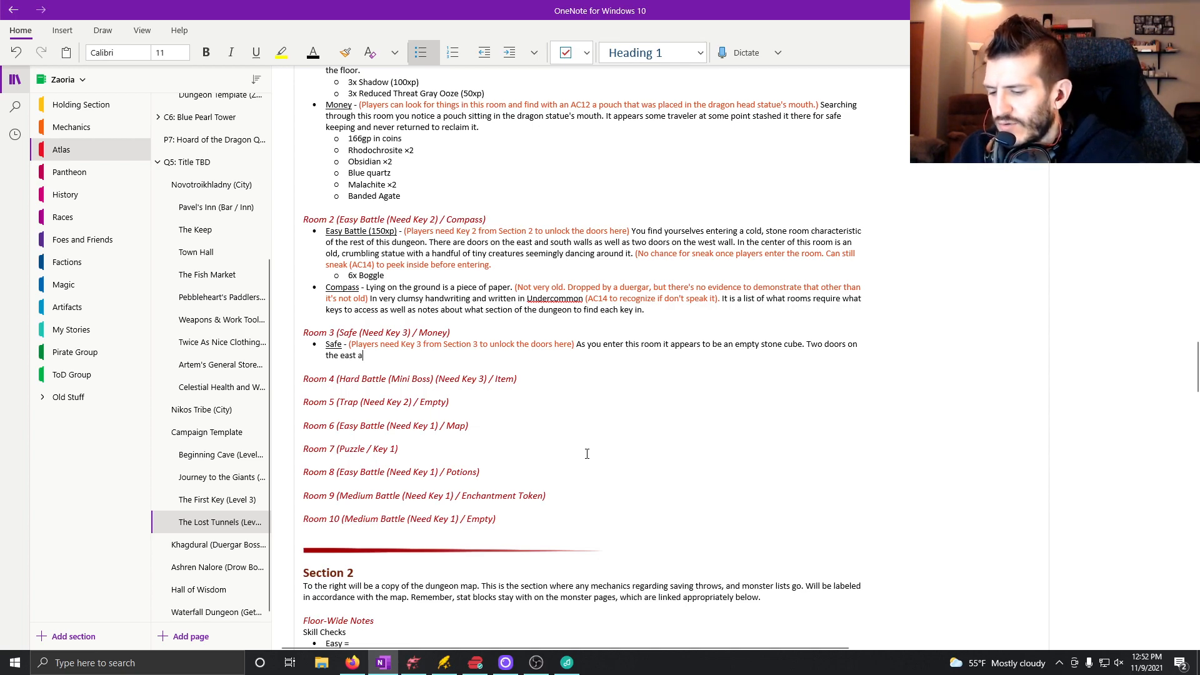
pyautogui.write('and o')
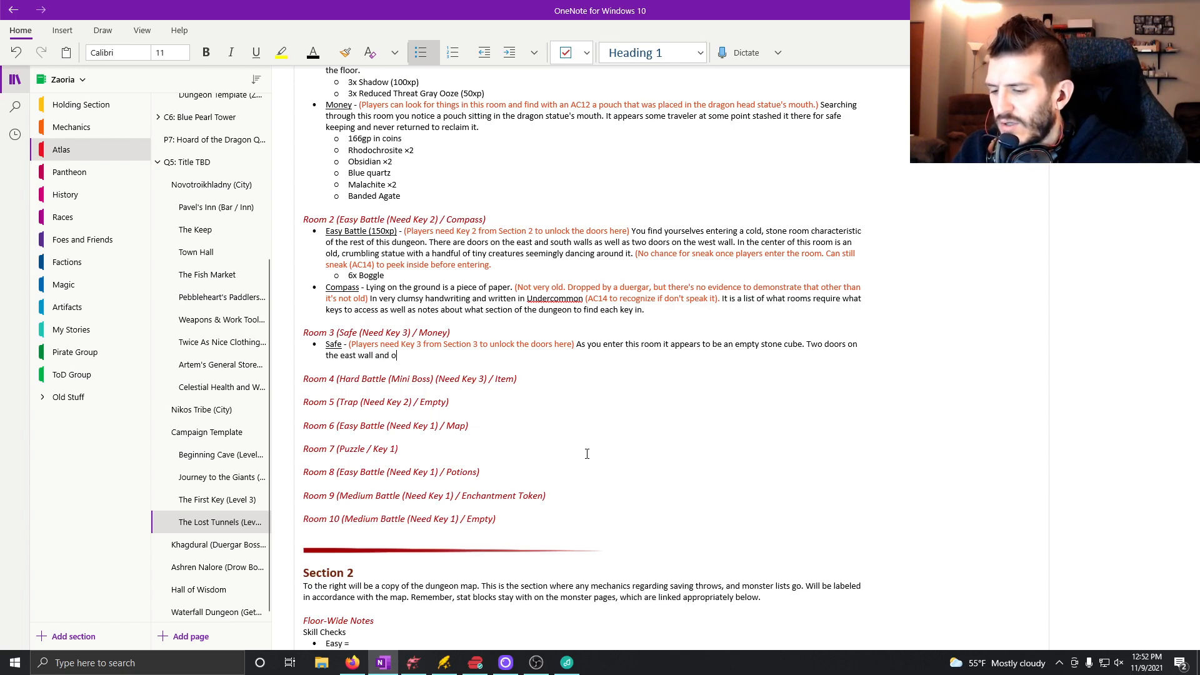
pyautogui.write('ne each on the')
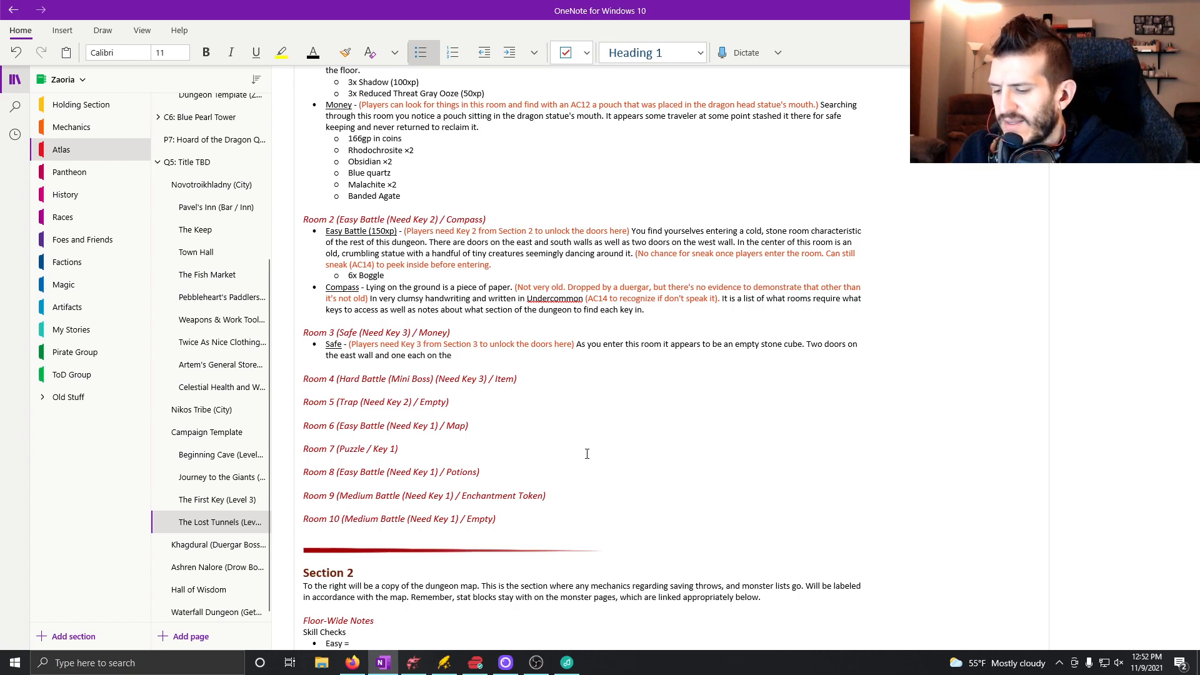
pyautogui.write(' south and west walls ')
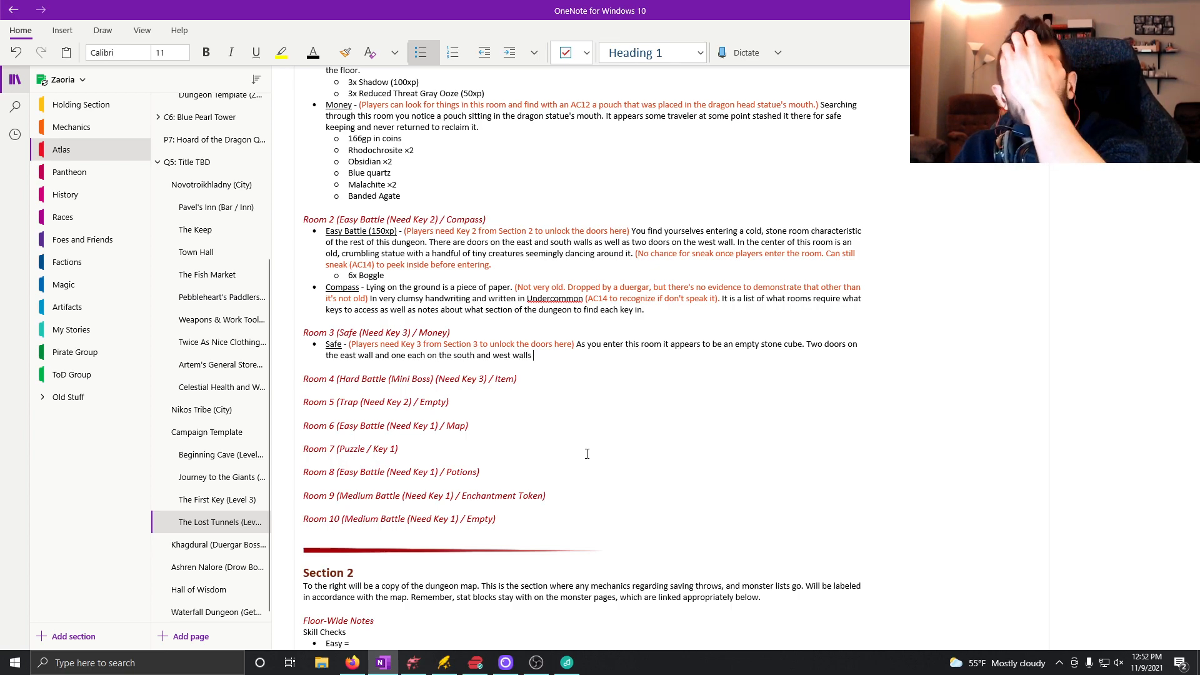
pyautogui.write('stand ')
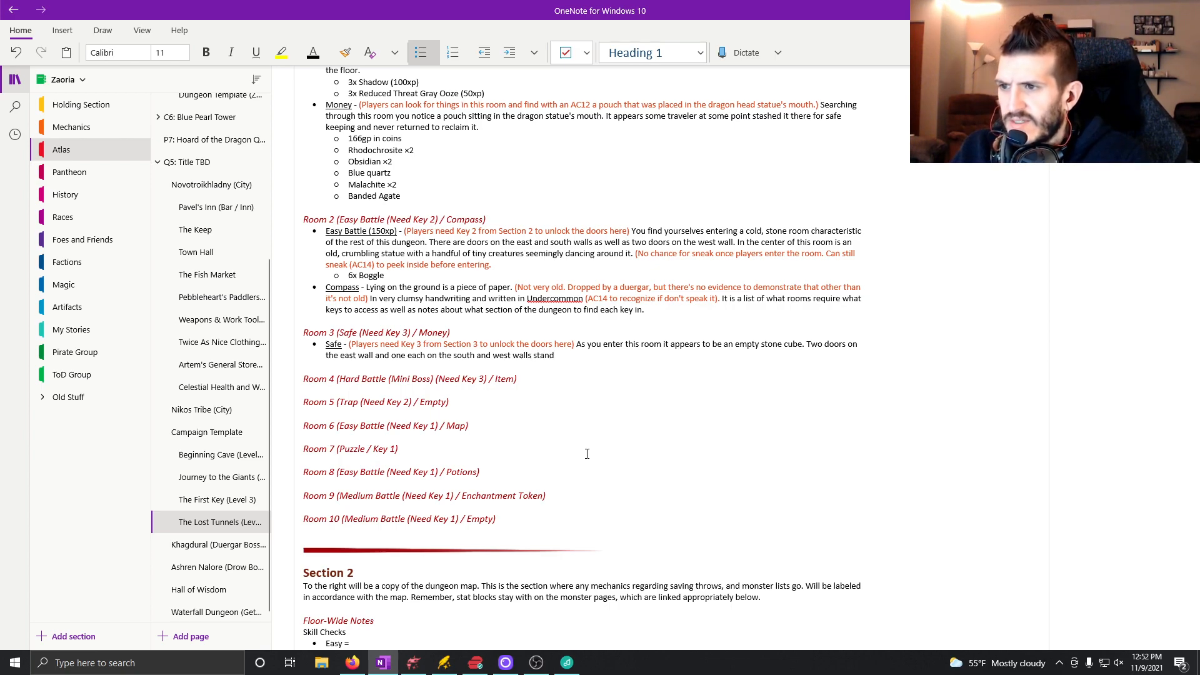
pyautogui.write('before')
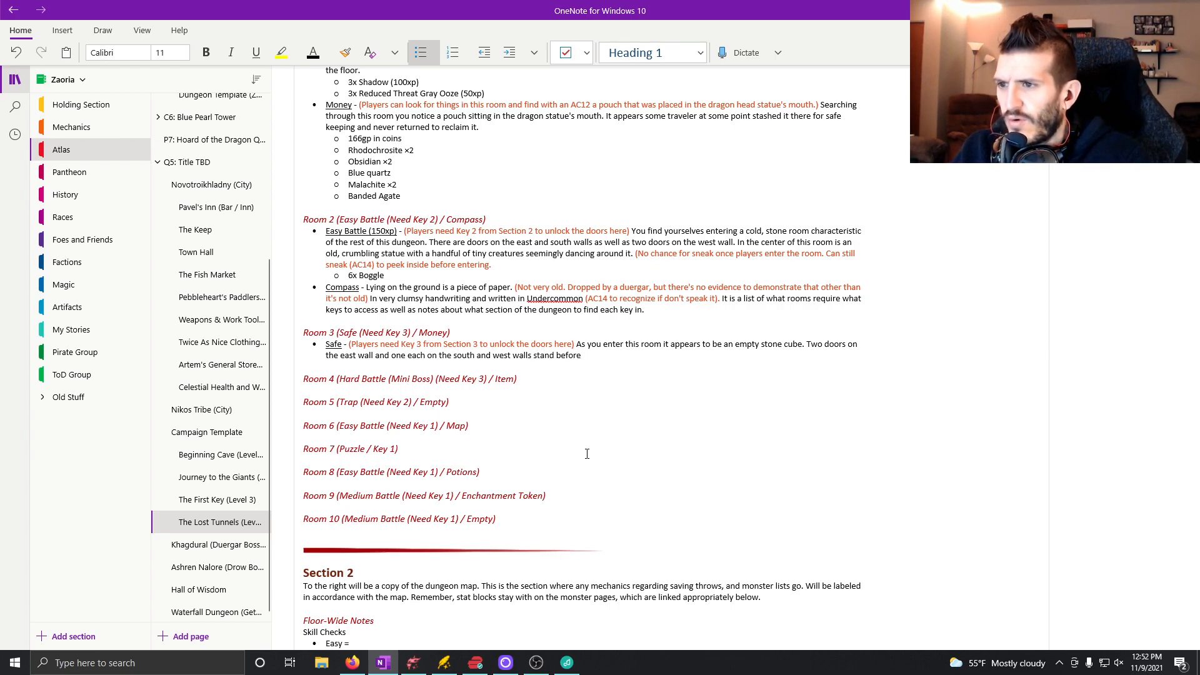
pyautogui.write(' you. In the ce')
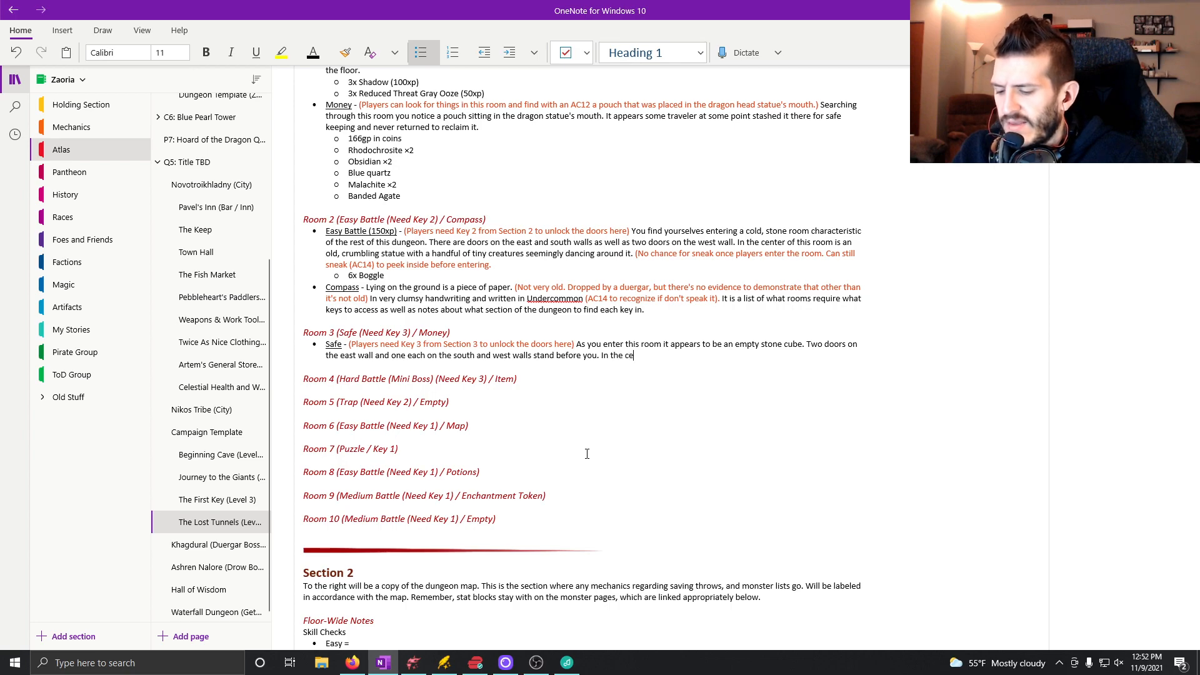
pyautogui.write('nter of the ')
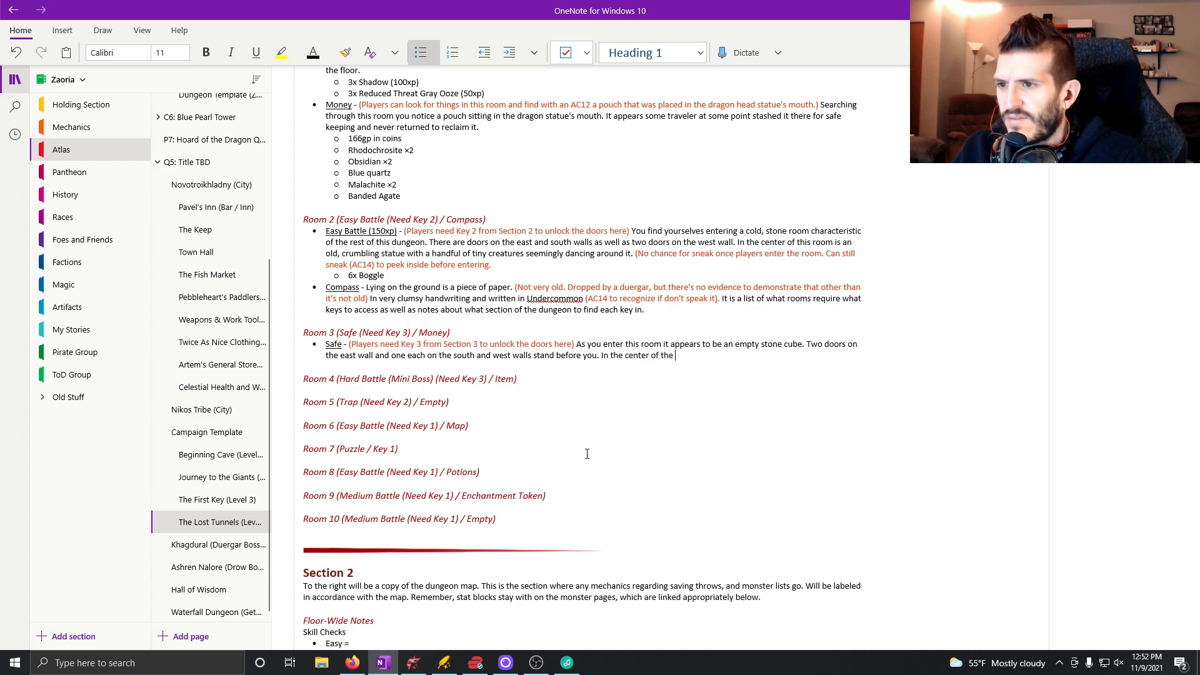
pyautogui.write('room there is a')
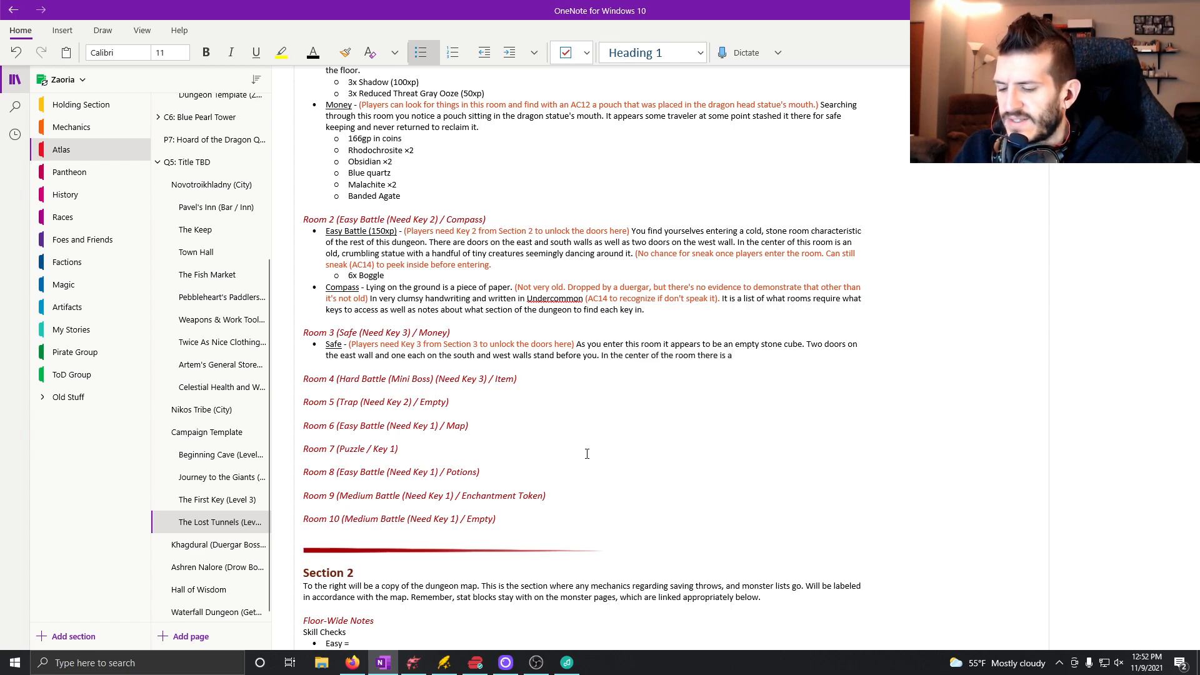
pyautogui.write(' statue.')
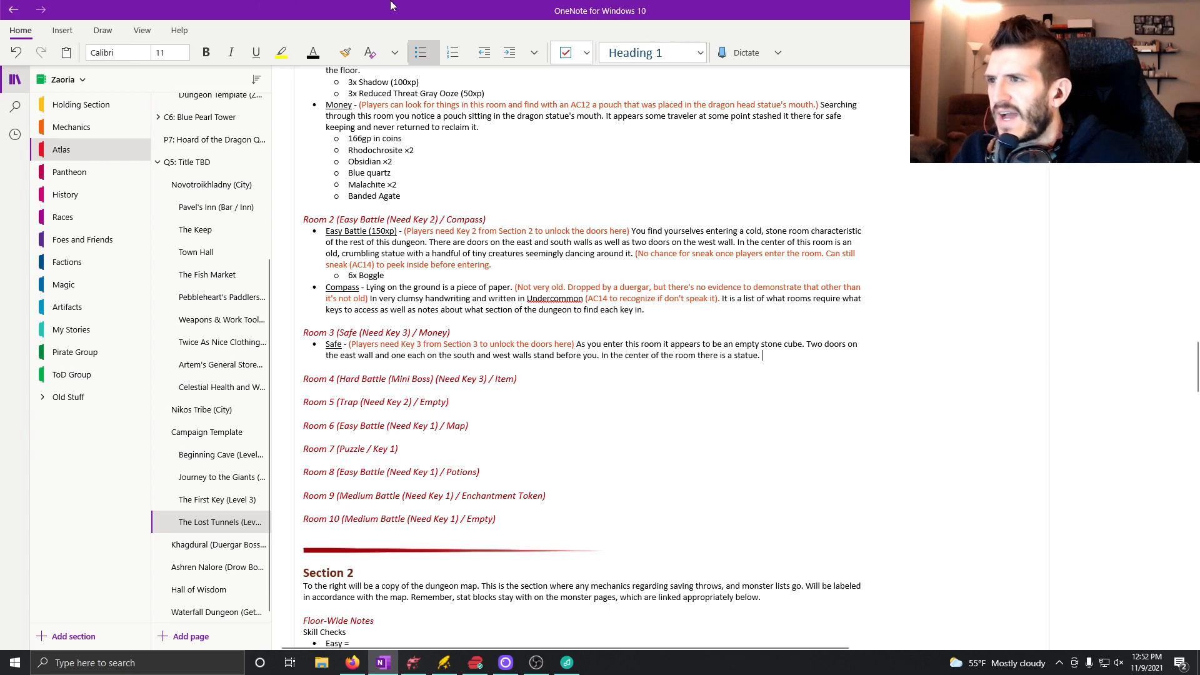
# Begin an orange parenthetical note after the statue sentence in the Safe bullet, reading "(Passive perception DC12".
pyautogui.click(322, 53)
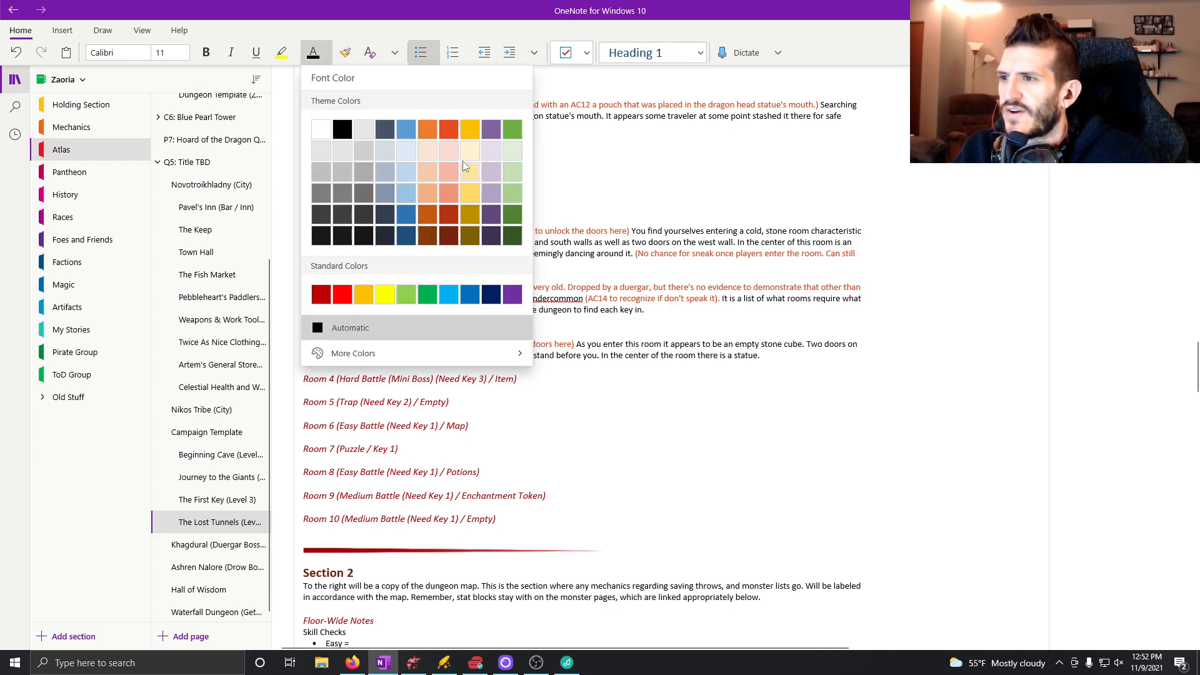
pyautogui.click(449, 129)
pyautogui.write('(')
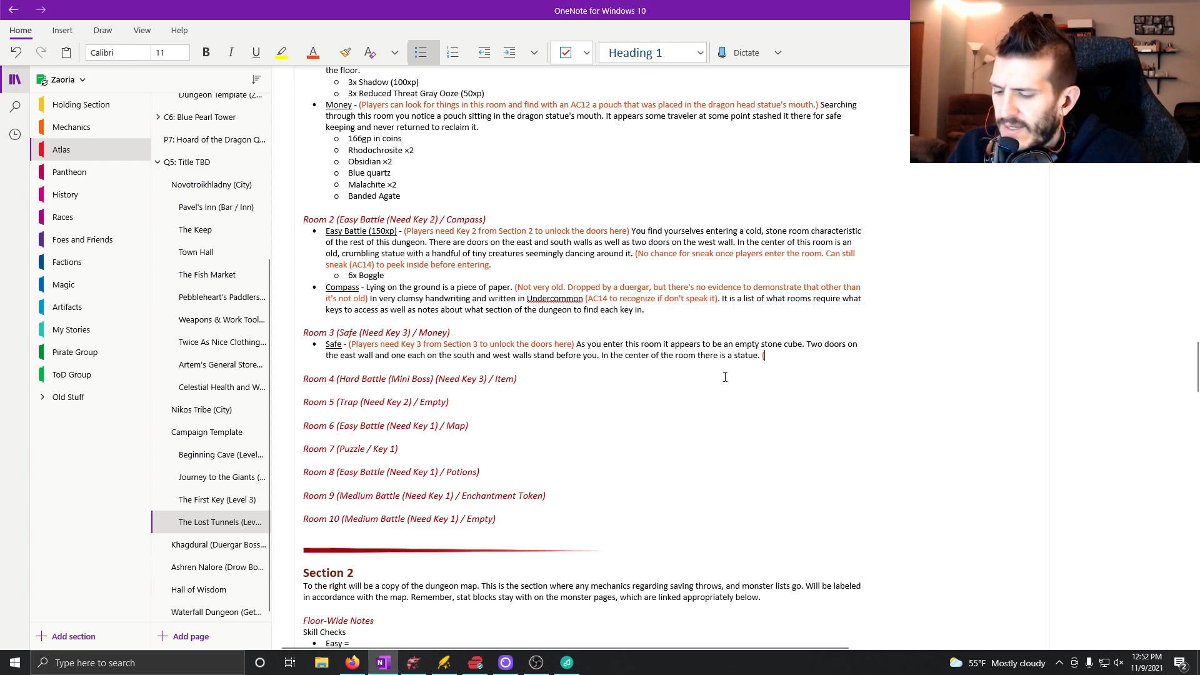
pyautogui.write('Pa')
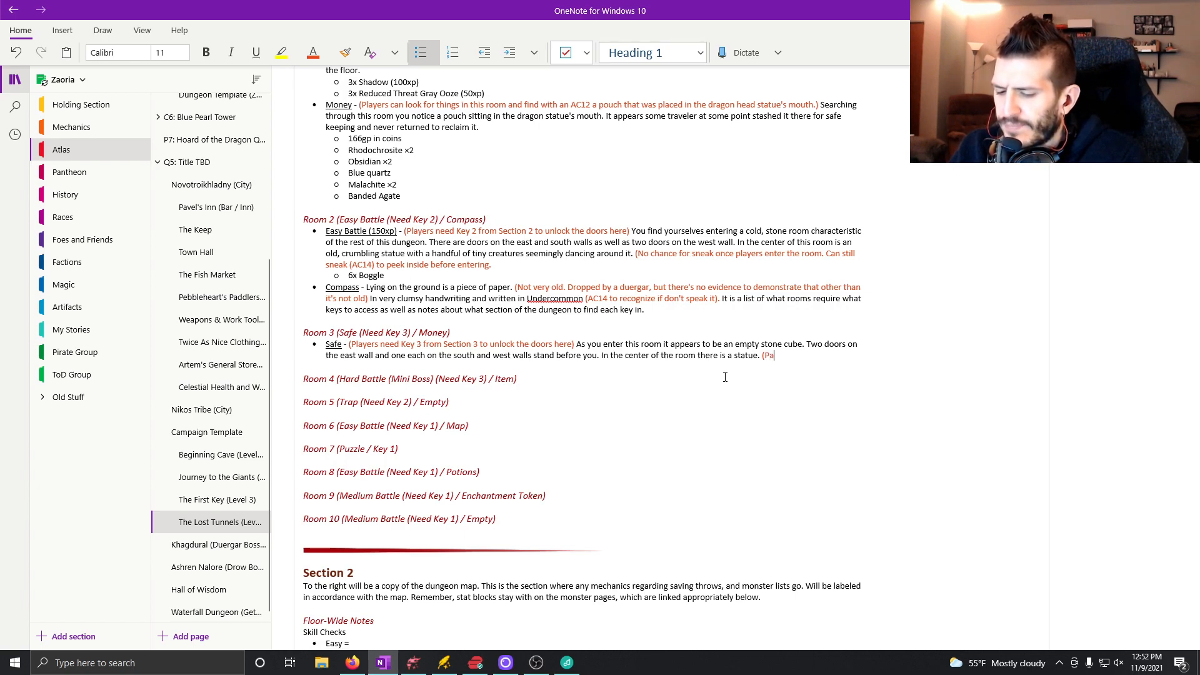
pyautogui.write('ssive percepton')
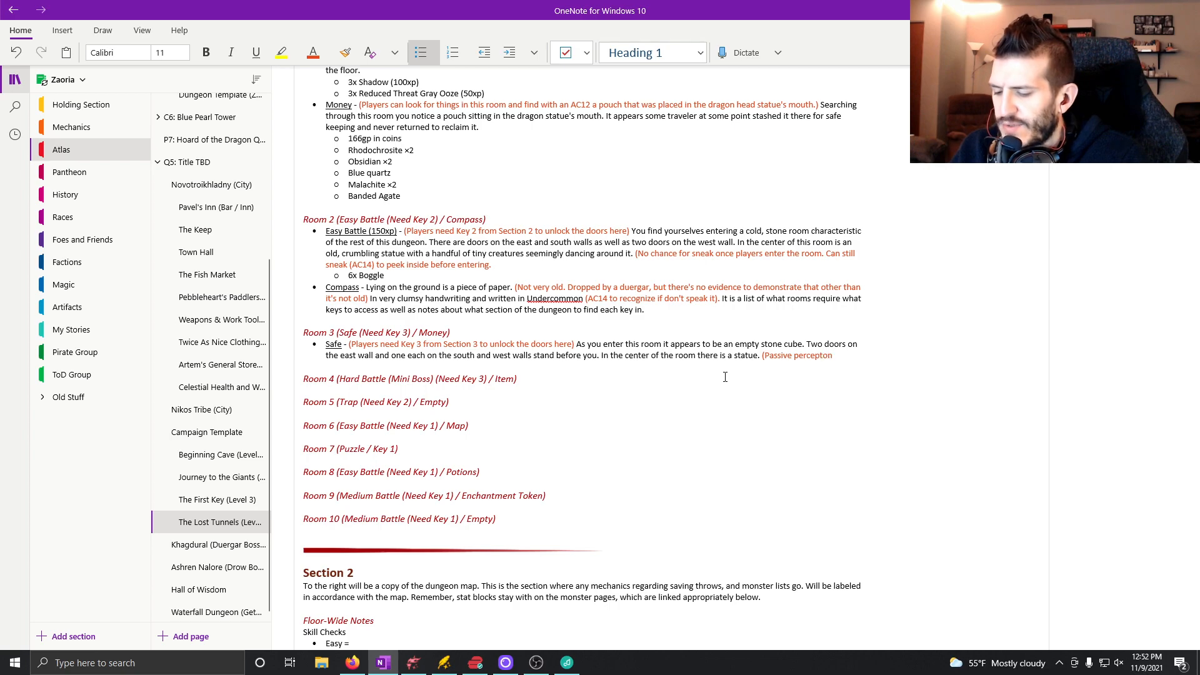
pyautogui.press('BackSpace')
pyautogui.press('BackSpace')
pyautogui.press('BackSpace')
pyautogui.press('BackSpace')
pyautogui.press('BackSpace')
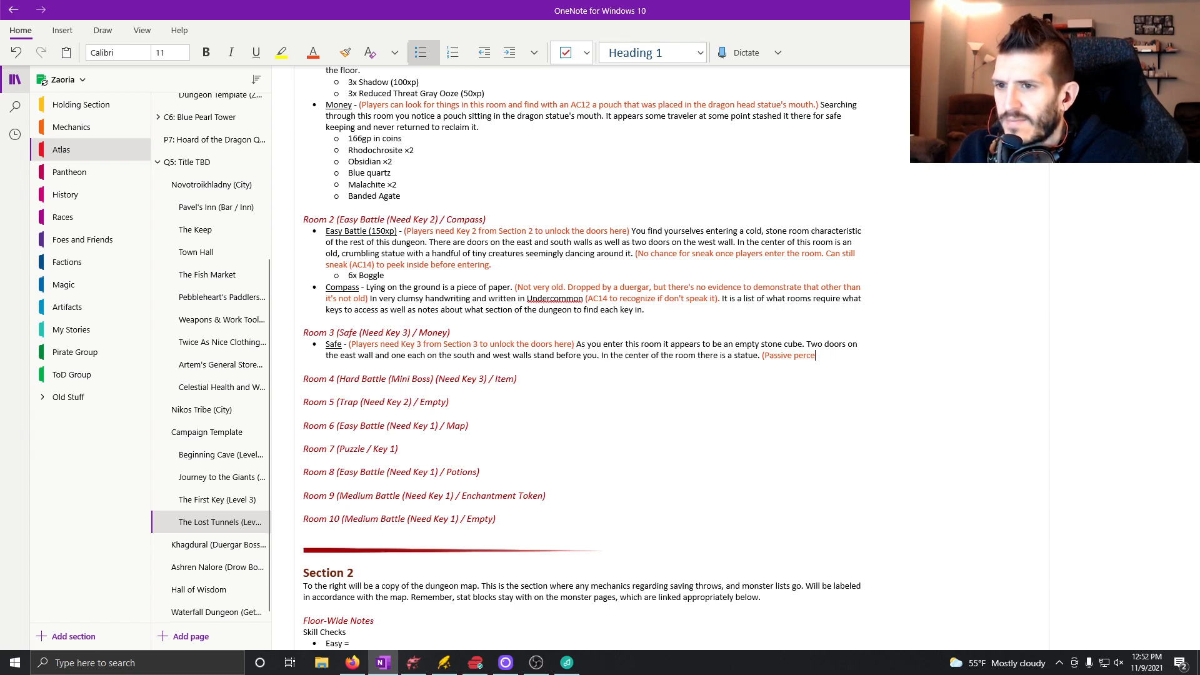
pyautogui.write('ption DC')
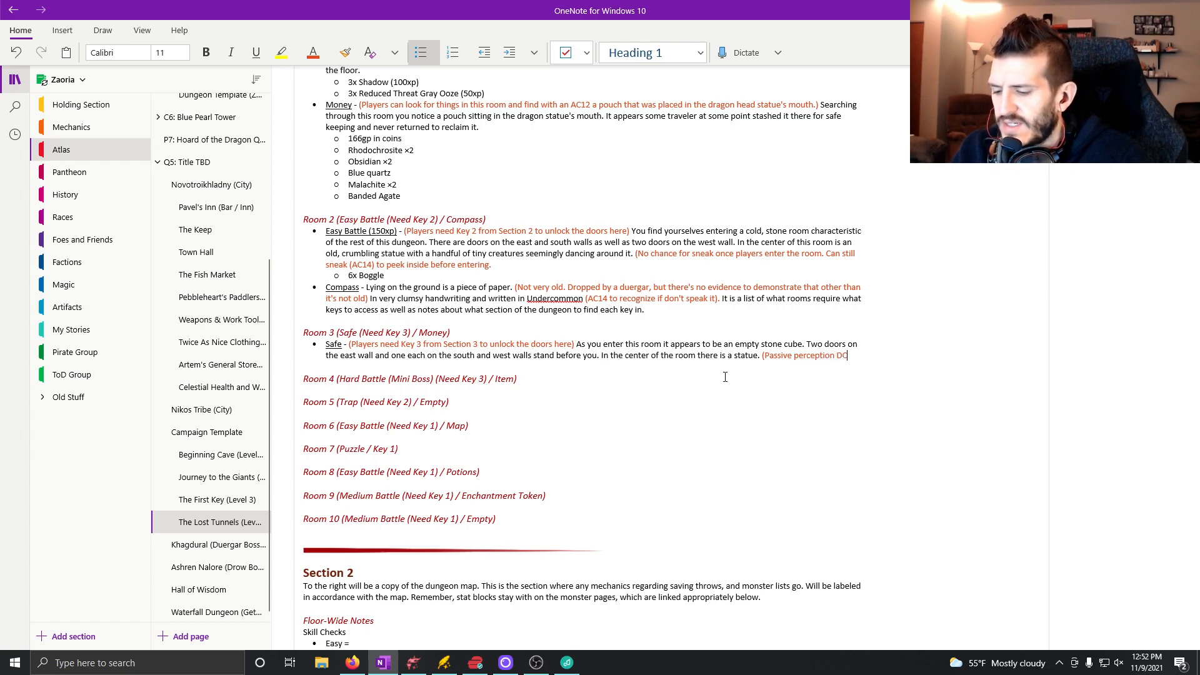
pyautogui.write('12')
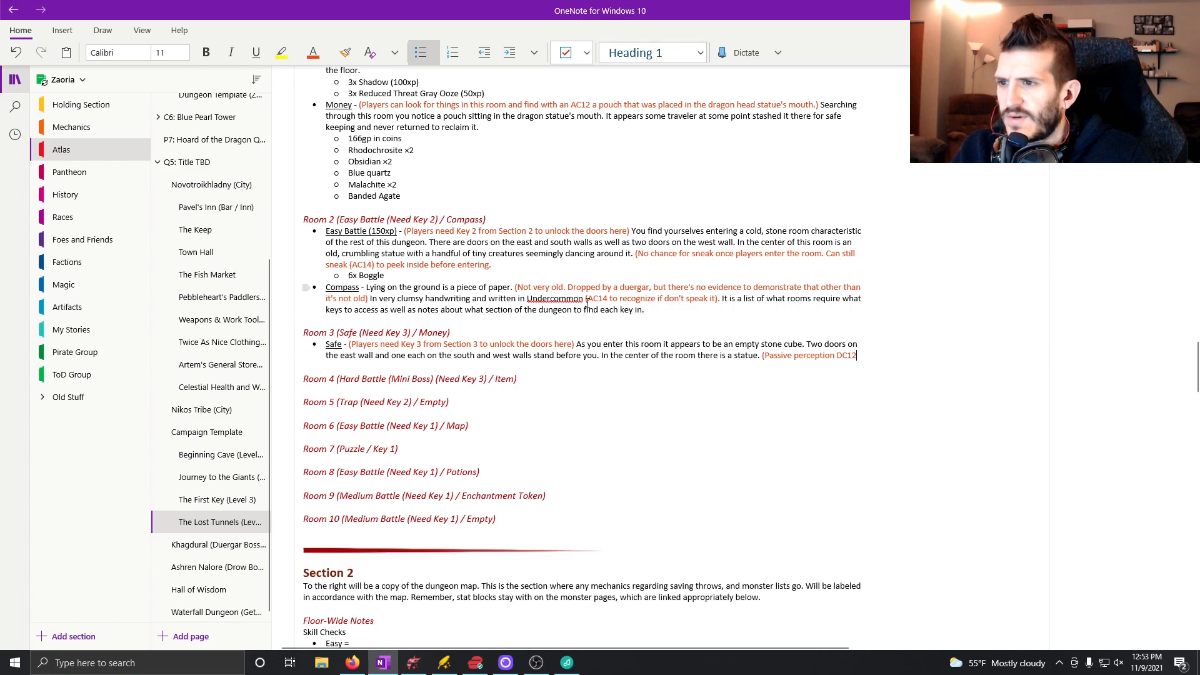
# Correct the Undercommon recognition check in Room 2's Compass bullet to read DC14.
pyautogui.click(593, 300)
pyautogui.press('BackSpace')
pyautogui.write('D')
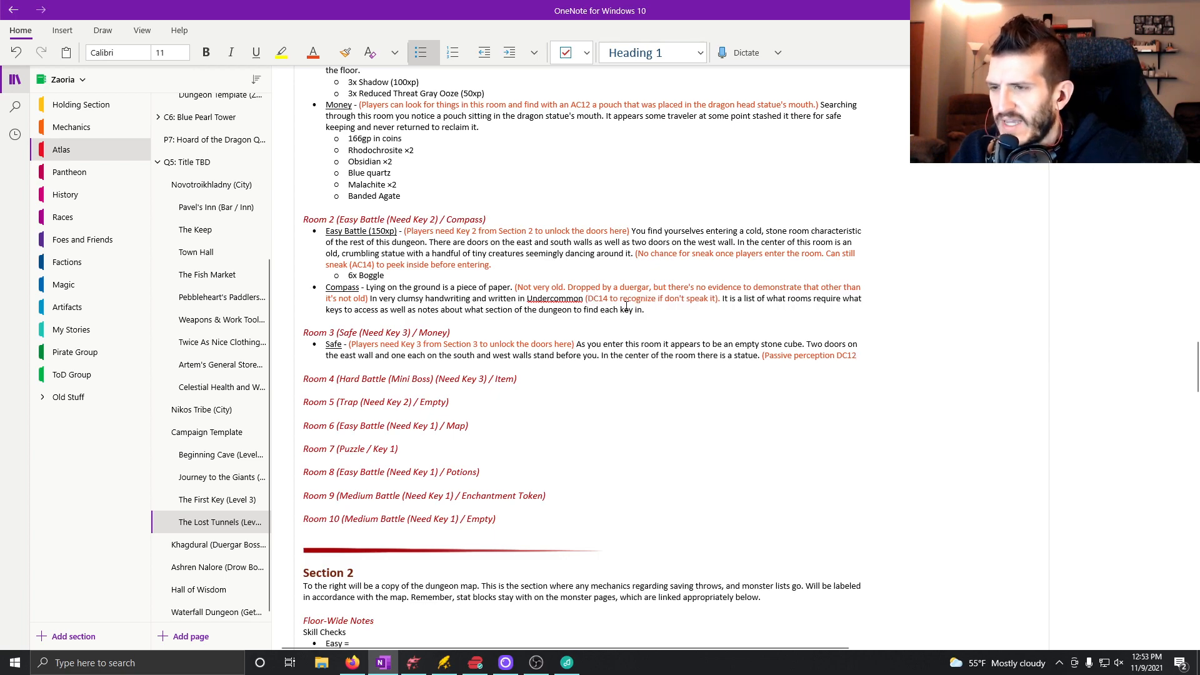
# Correct the check for finding the pouch in Room 1's Money bullet to read DC12.
pyautogui.scroll(3, 443, 374)
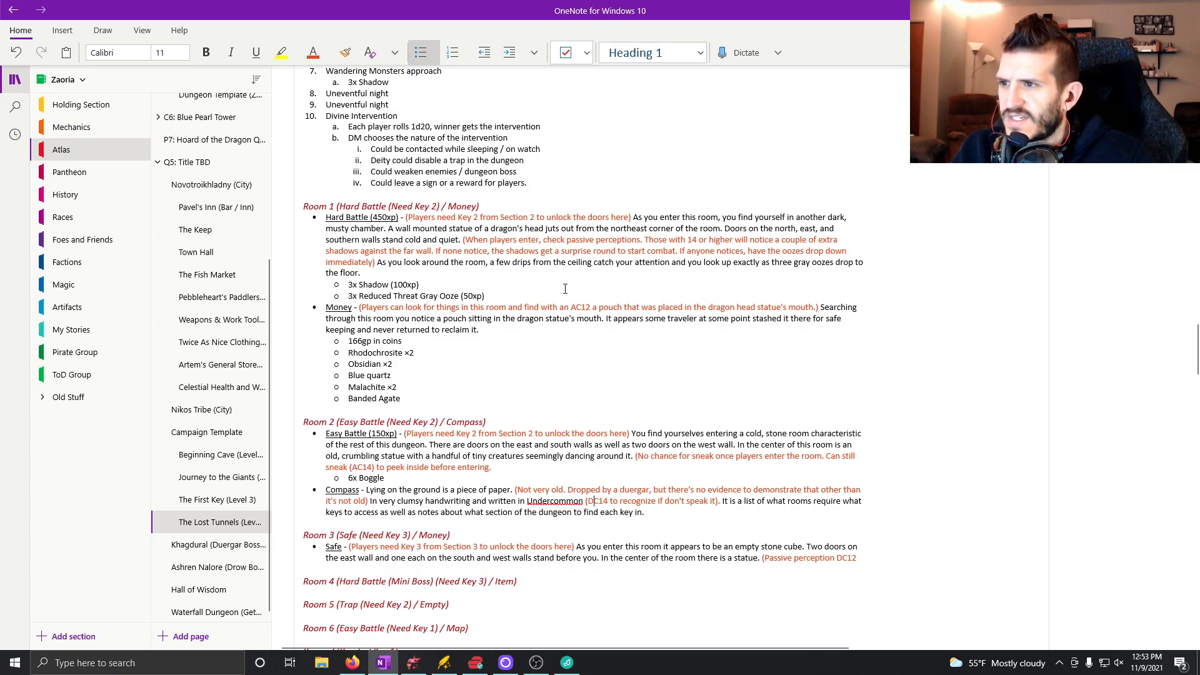
pyautogui.click(576, 308)
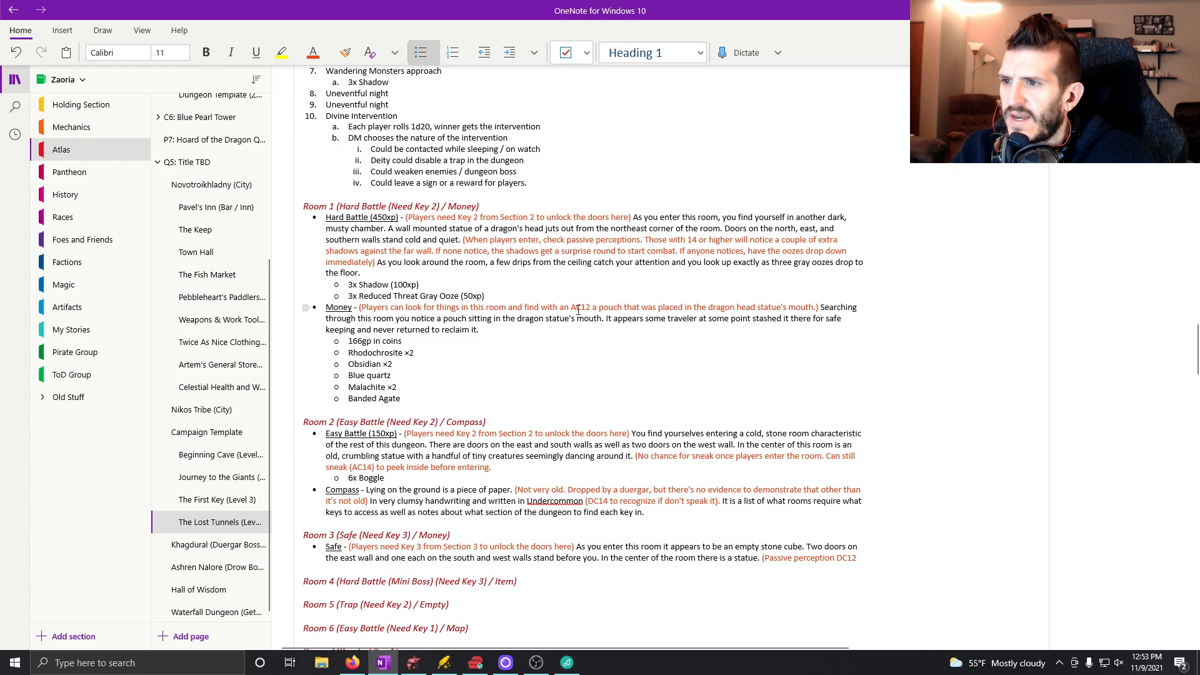
pyautogui.press('BackSpace')
pyautogui.write('d')
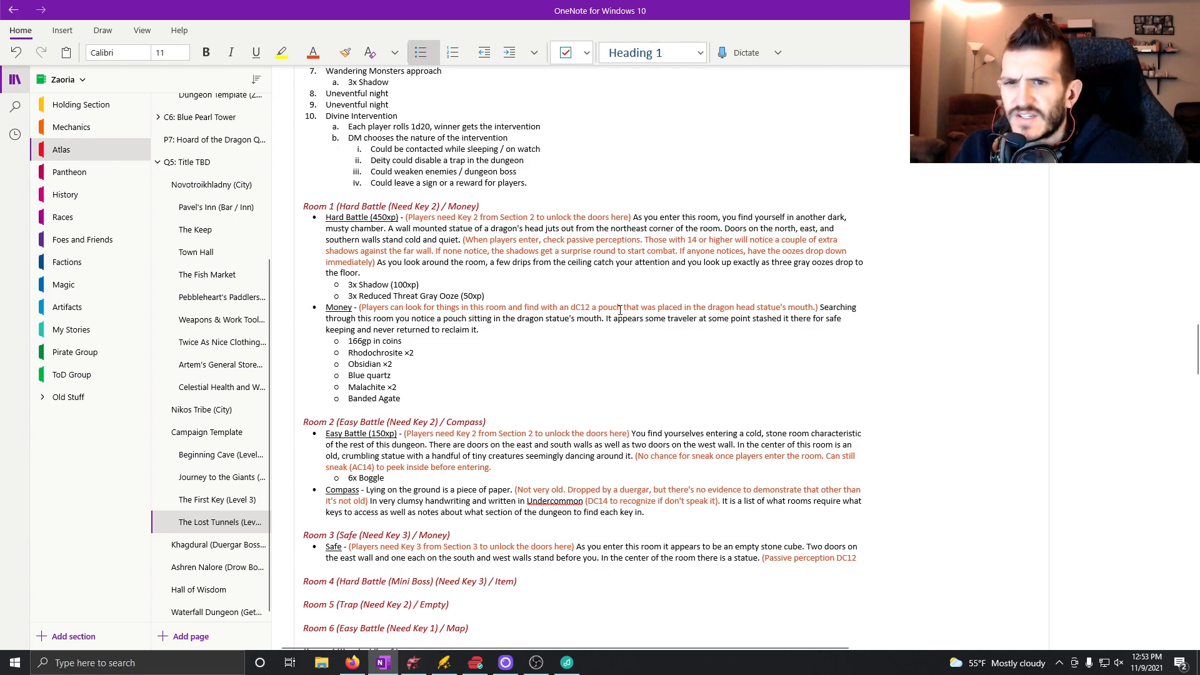
pyautogui.press('BackSpace')
pyautogui.write('D')
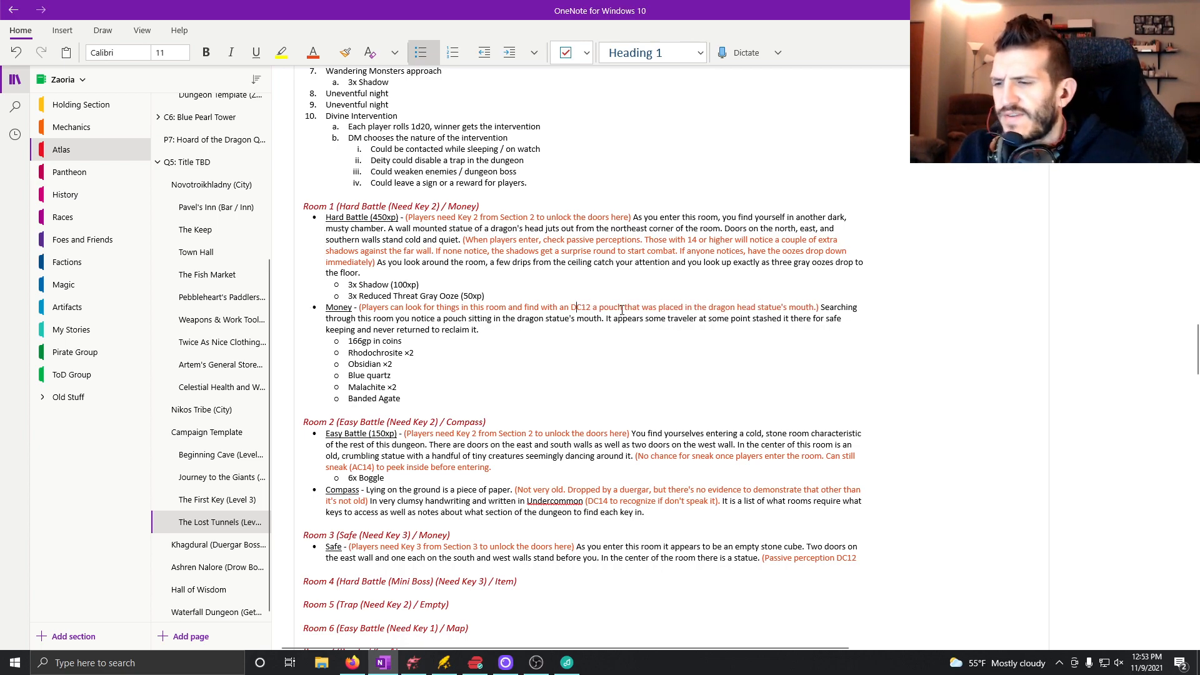
# Complete Room 3's orange perception note with "to notice that the elbow joint on the statue is hinged, making the arm a leaver)".
pyautogui.scroll(-3, 620, 309)
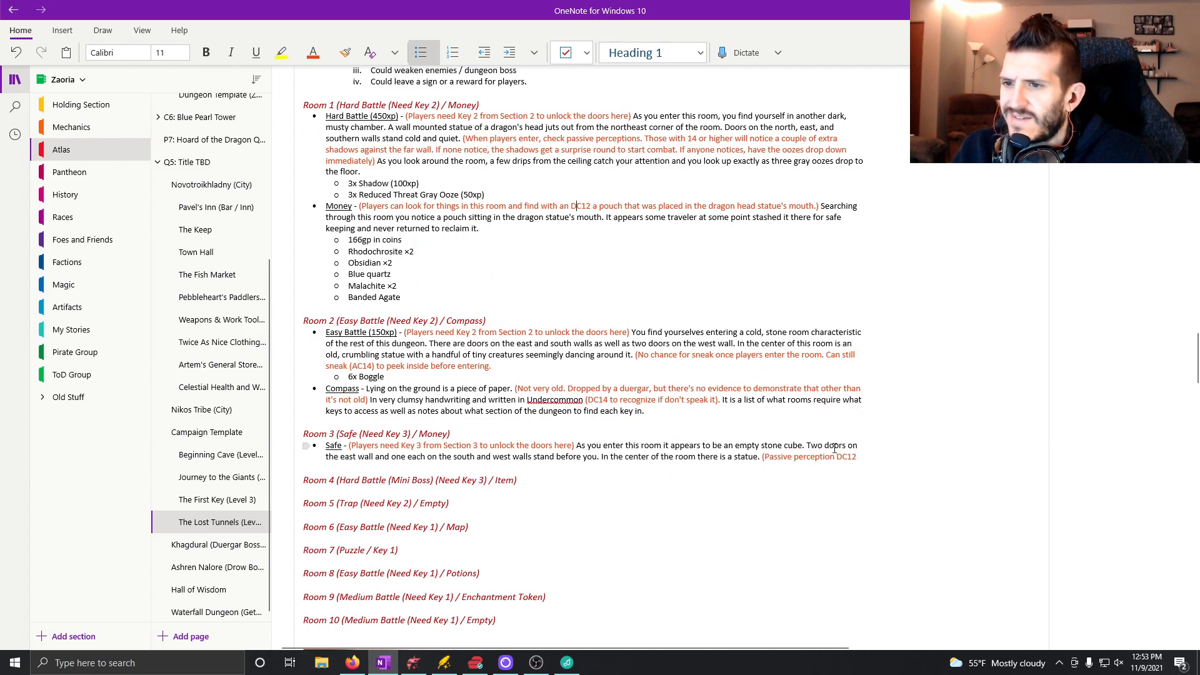
pyautogui.click(865, 458)
pyautogui.write('t')
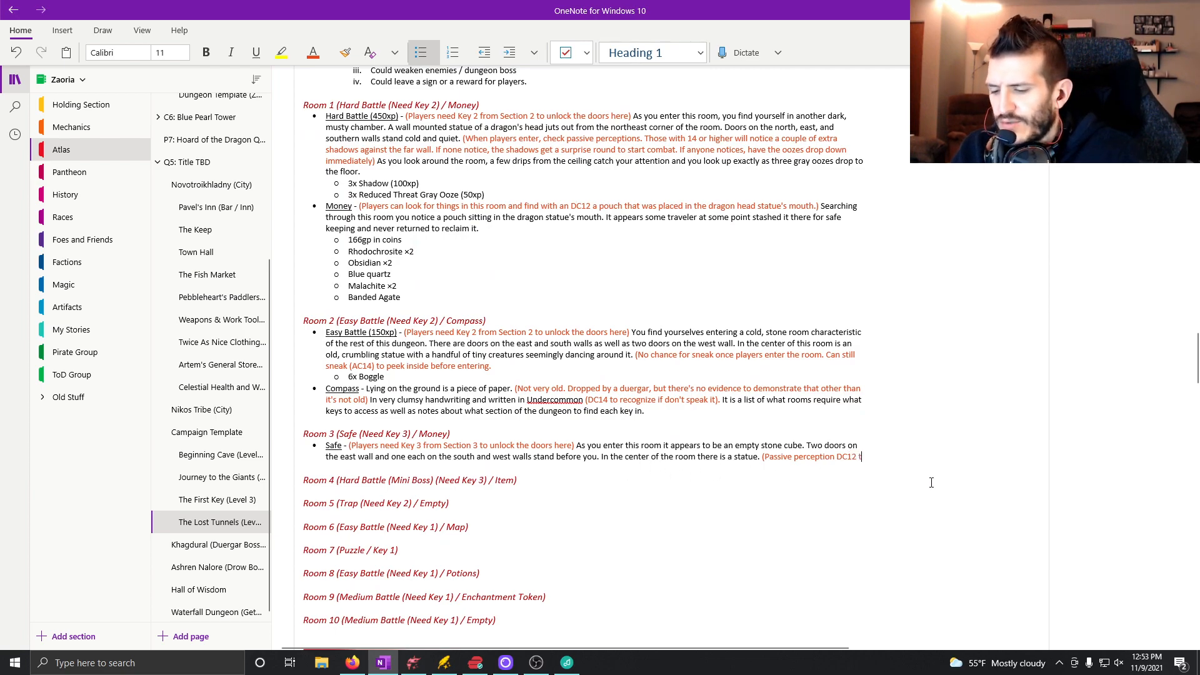
pyautogui.write('o notice that ')
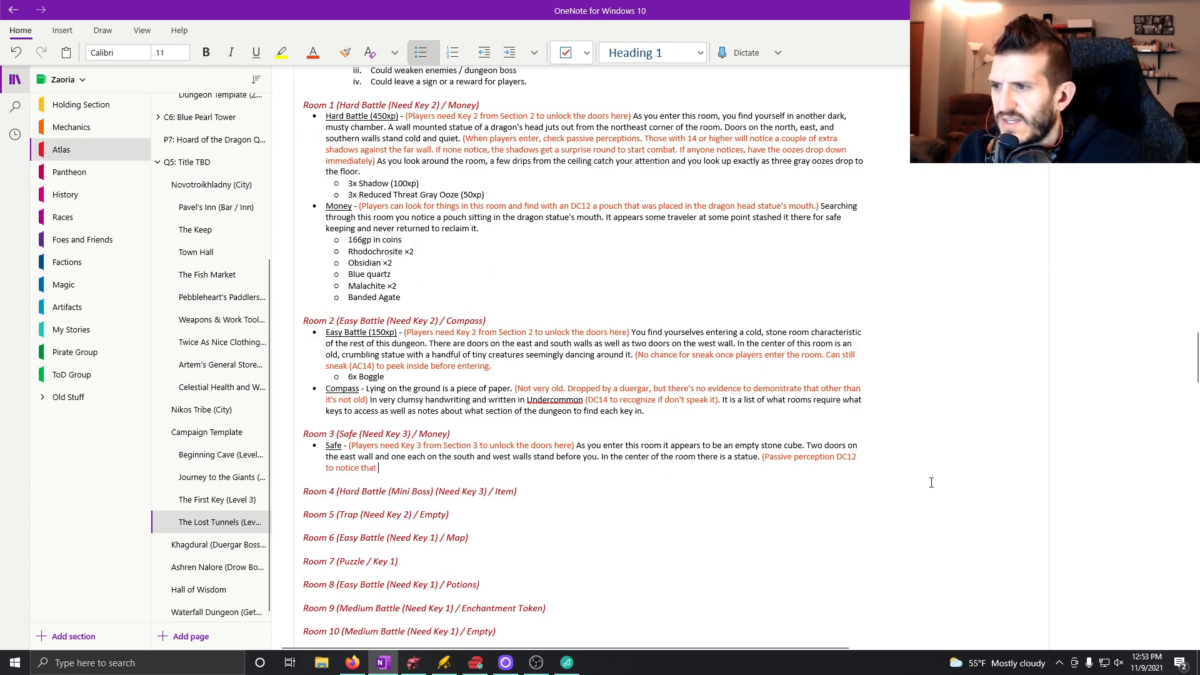
pyautogui.write('the elbow ')
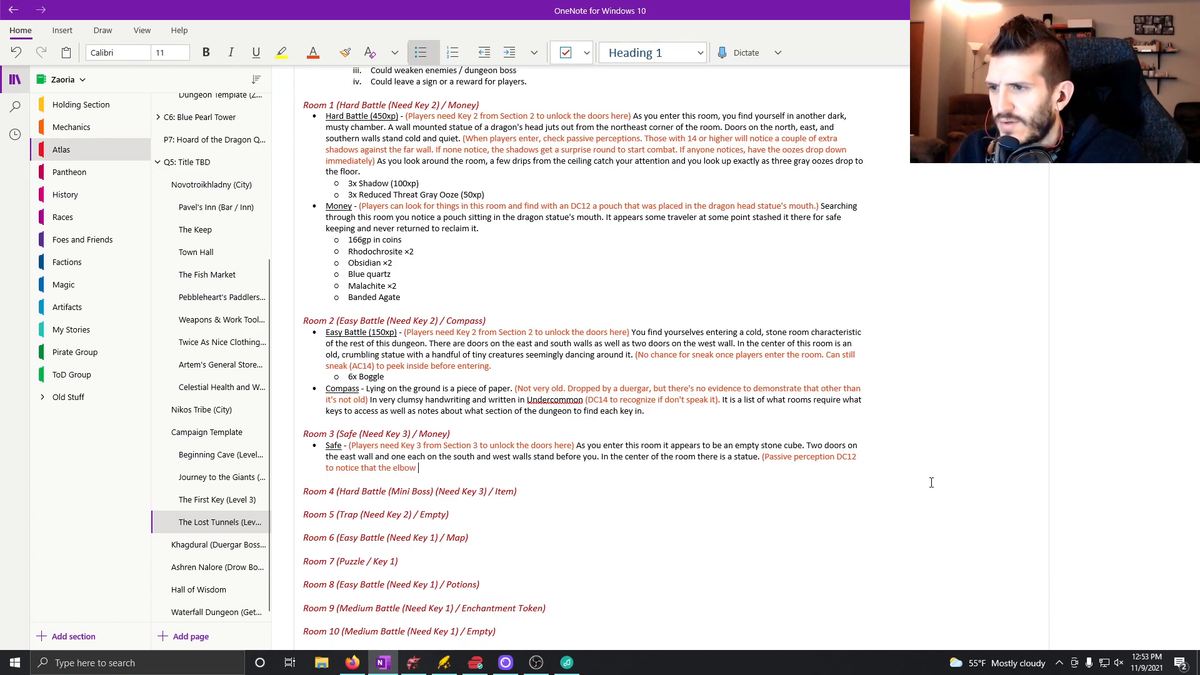
pyautogui.write('joint on the statue')
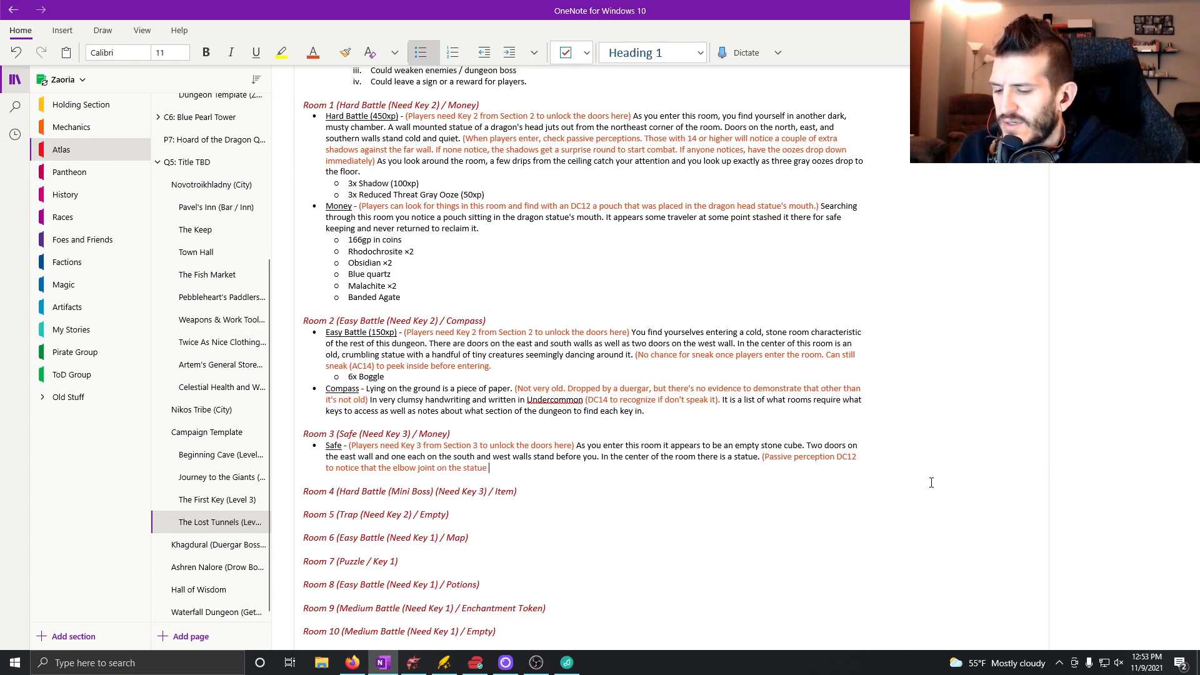
pyautogui.write(' is hinged')
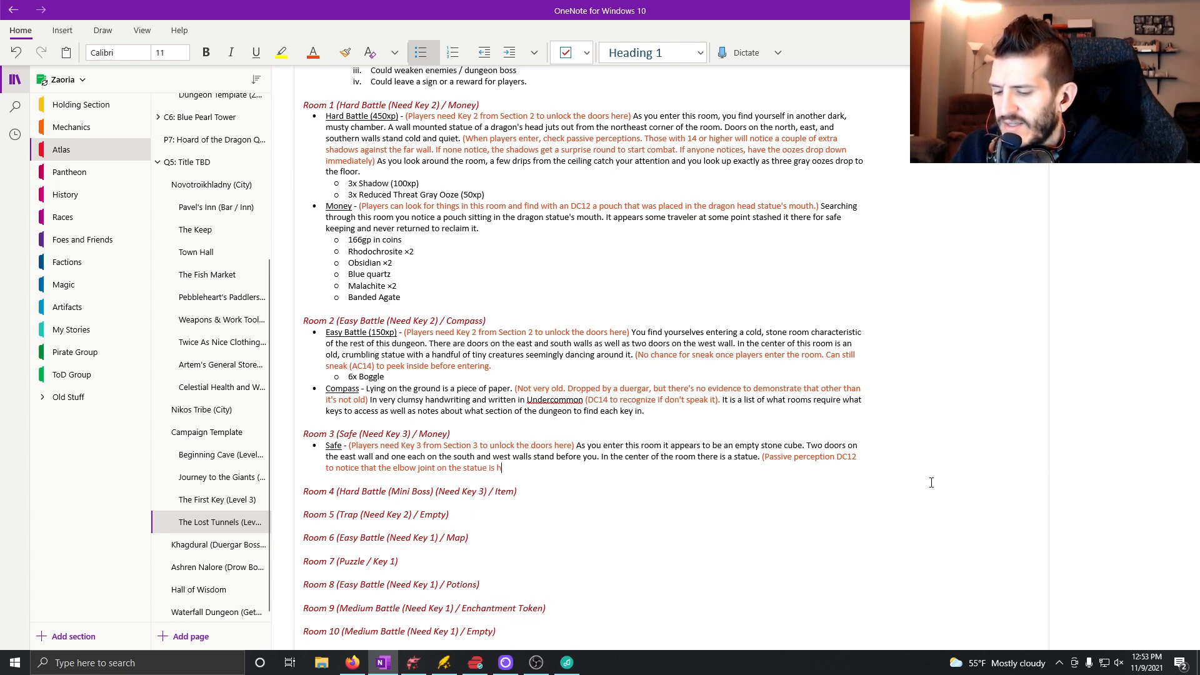
pyautogui.press('BackSpace')
pyautogui.write(', mak')
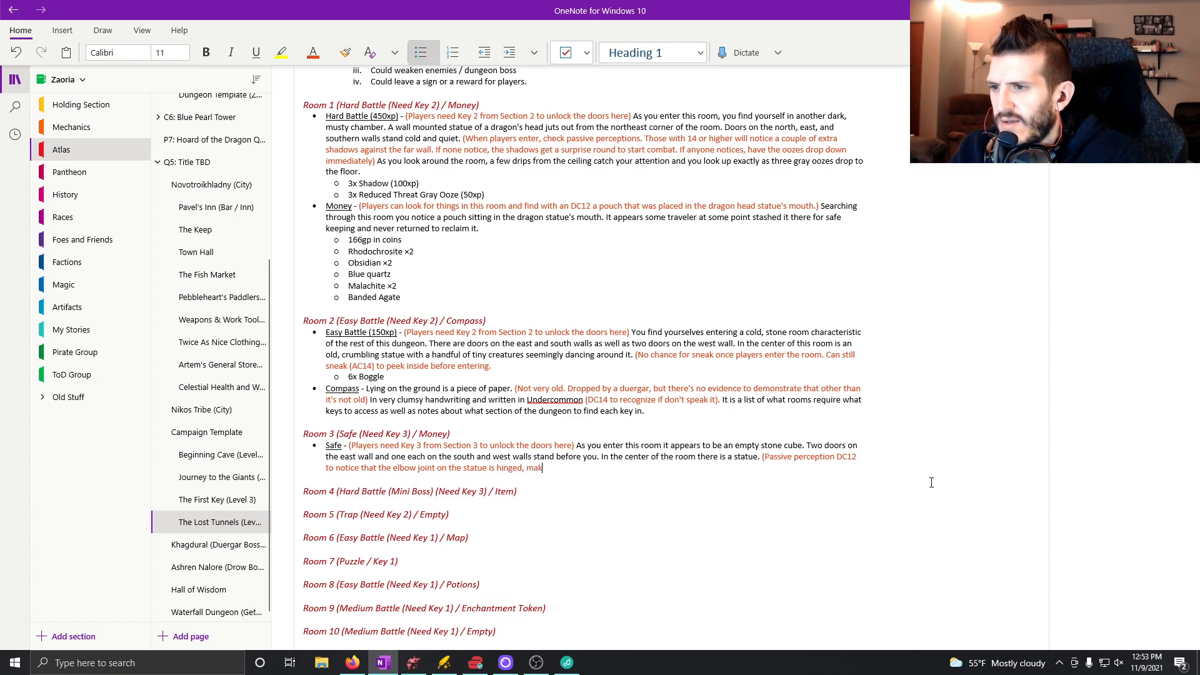
pyautogui.write('ing the arm a leaver.')
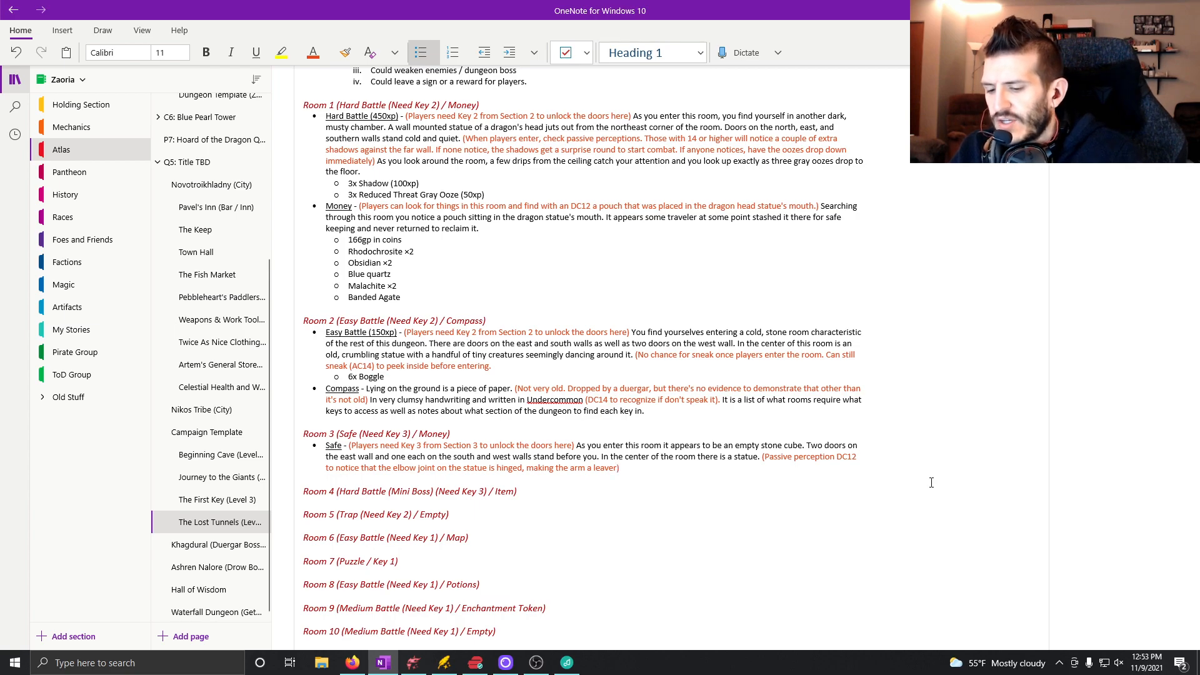
# Return to the automatic font color and continue the Safe bullet with "As you pull the arm down, barricades in front of each door lift up".
pyautogui.click(320, 52)
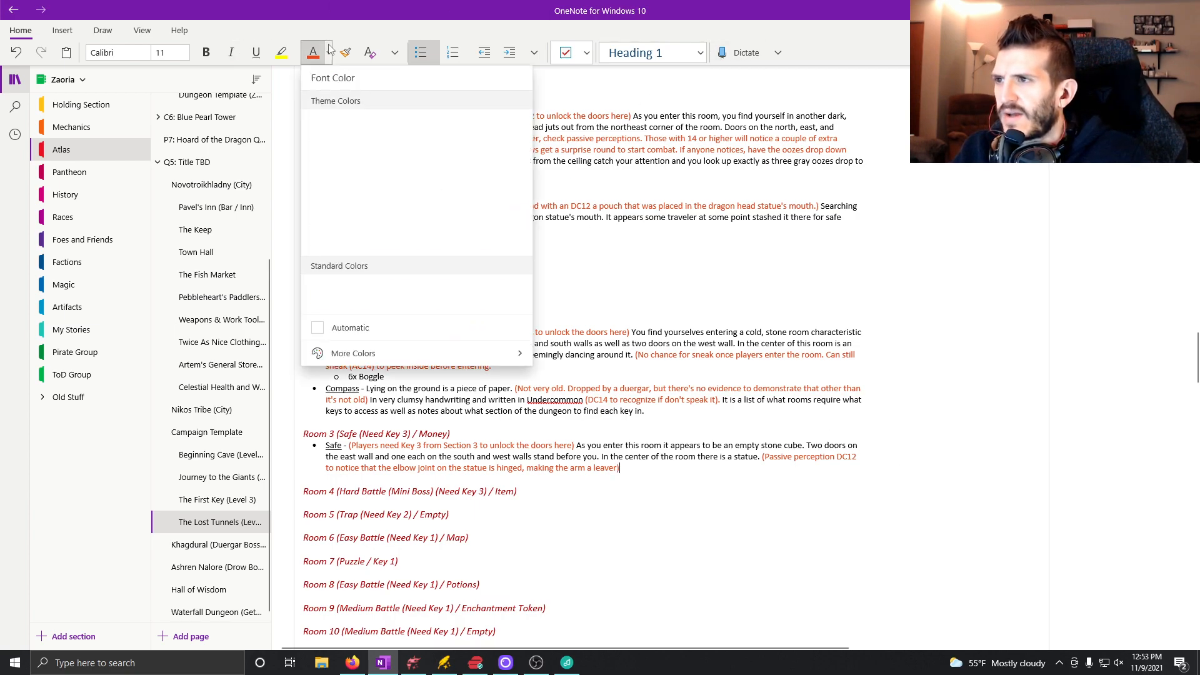
pyautogui.click(341, 328)
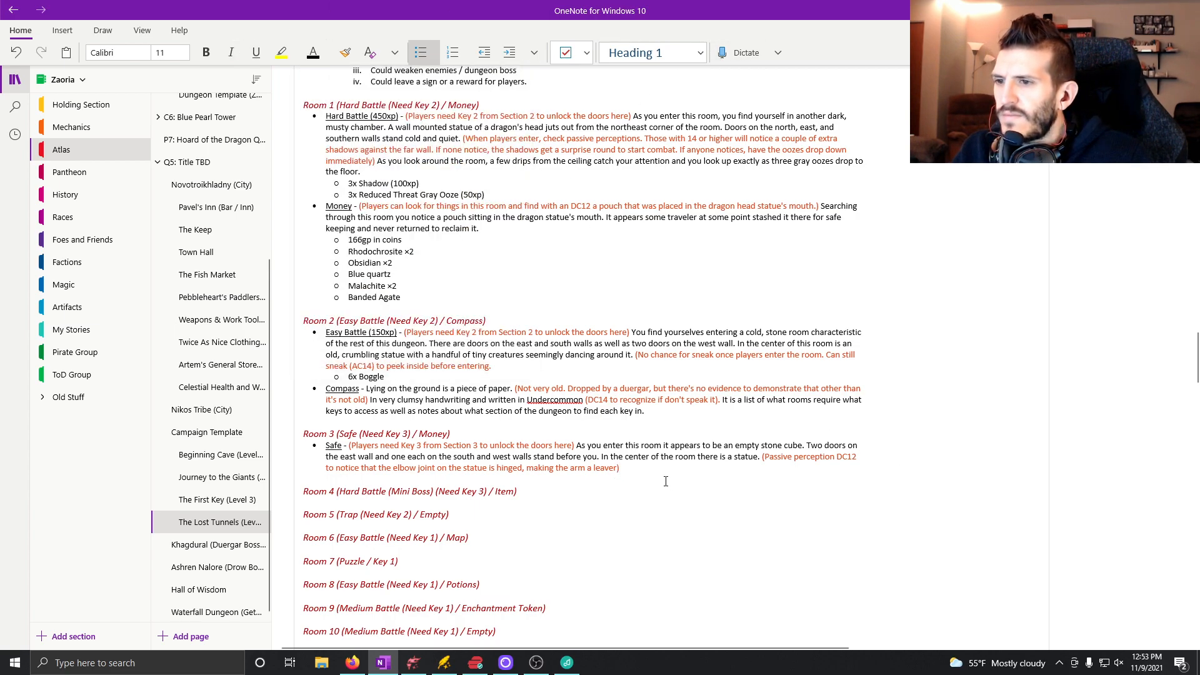
pyautogui.write('As ')
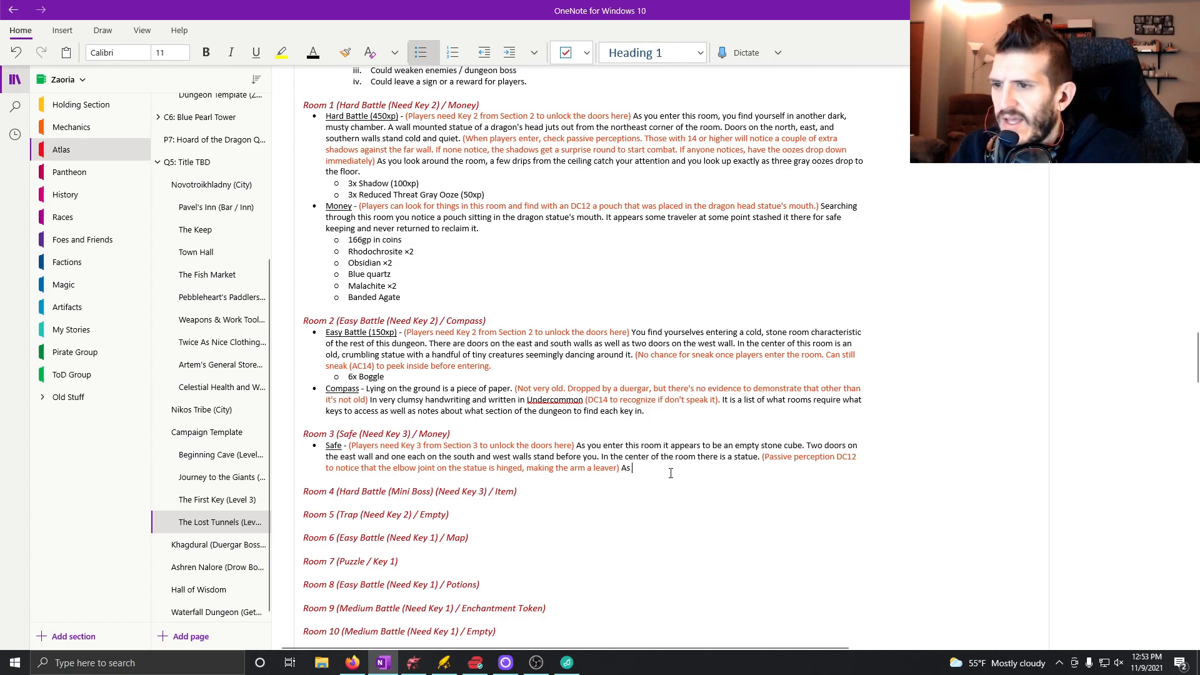
pyautogui.write('you pull the a')
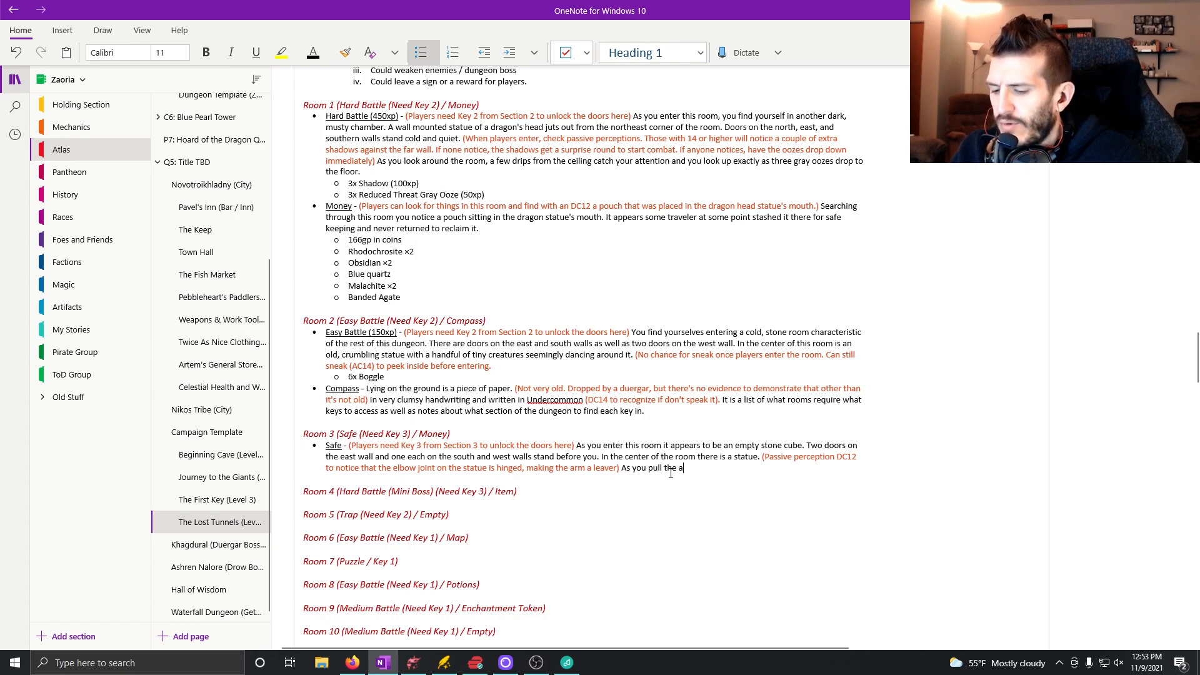
pyautogui.write('rm down,')
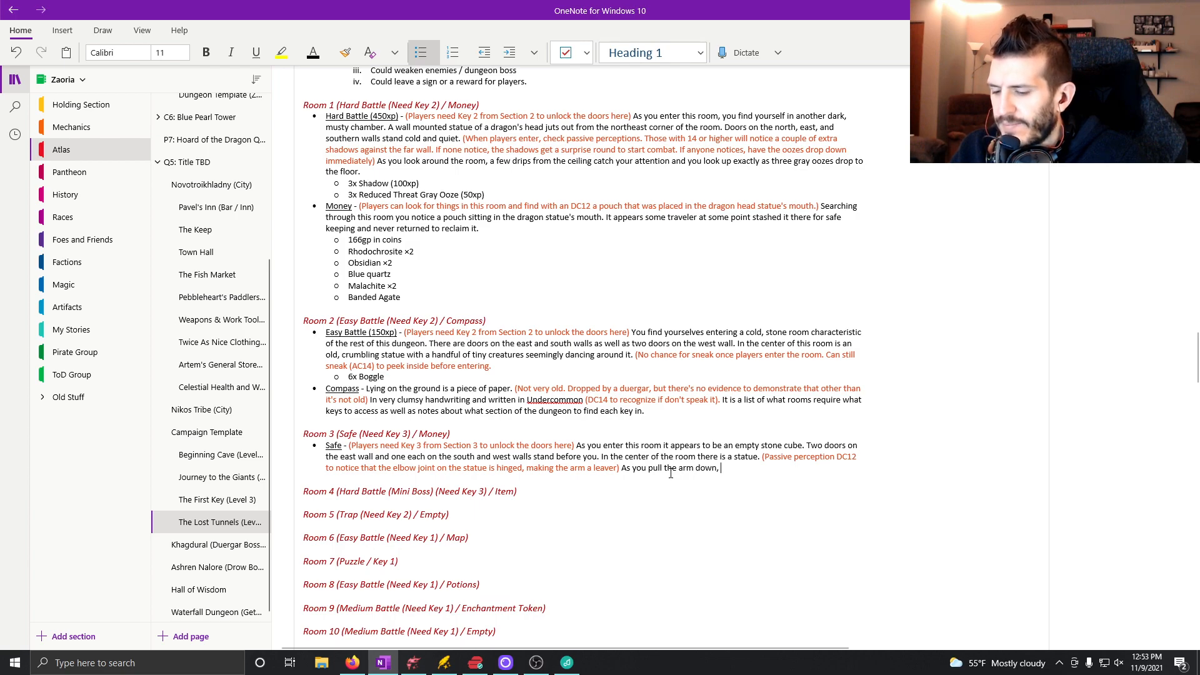
pyautogui.write(' barri')
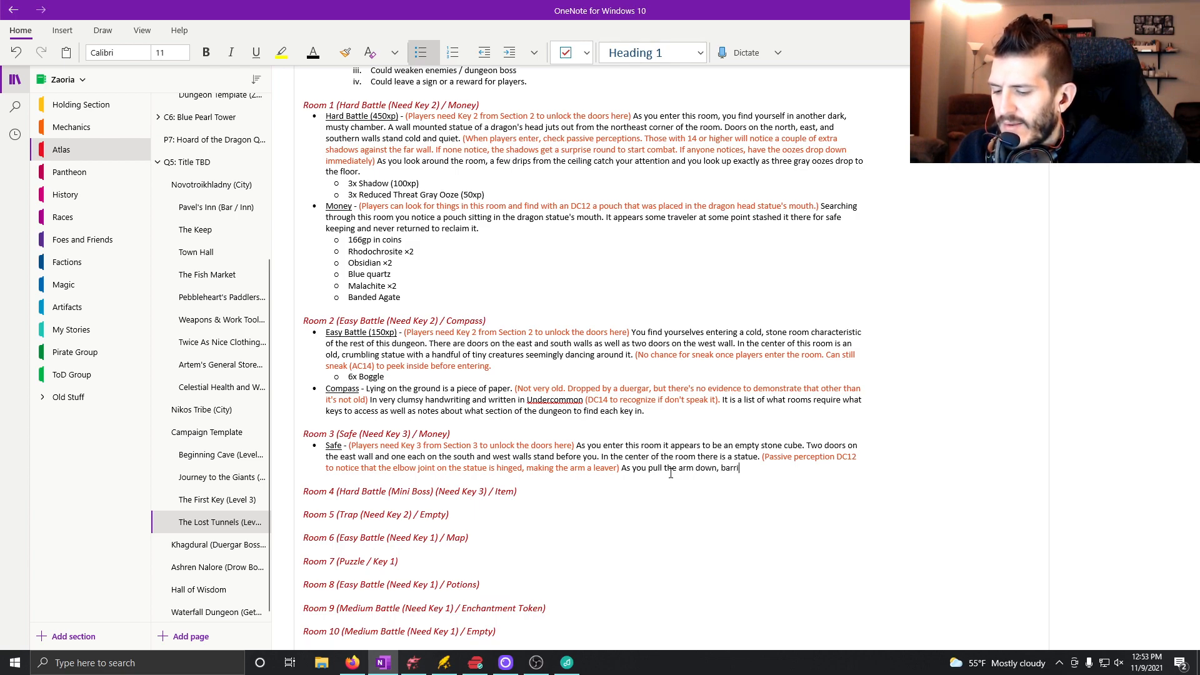
pyautogui.write('cades in f')
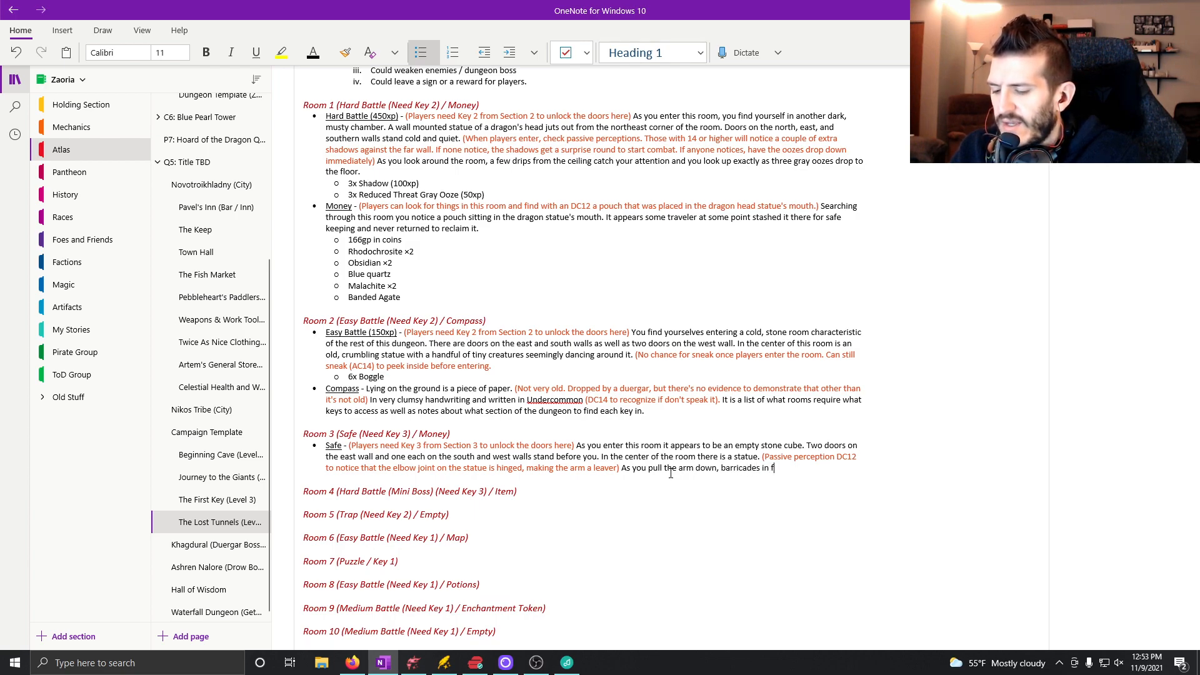
pyautogui.write('ront of e')
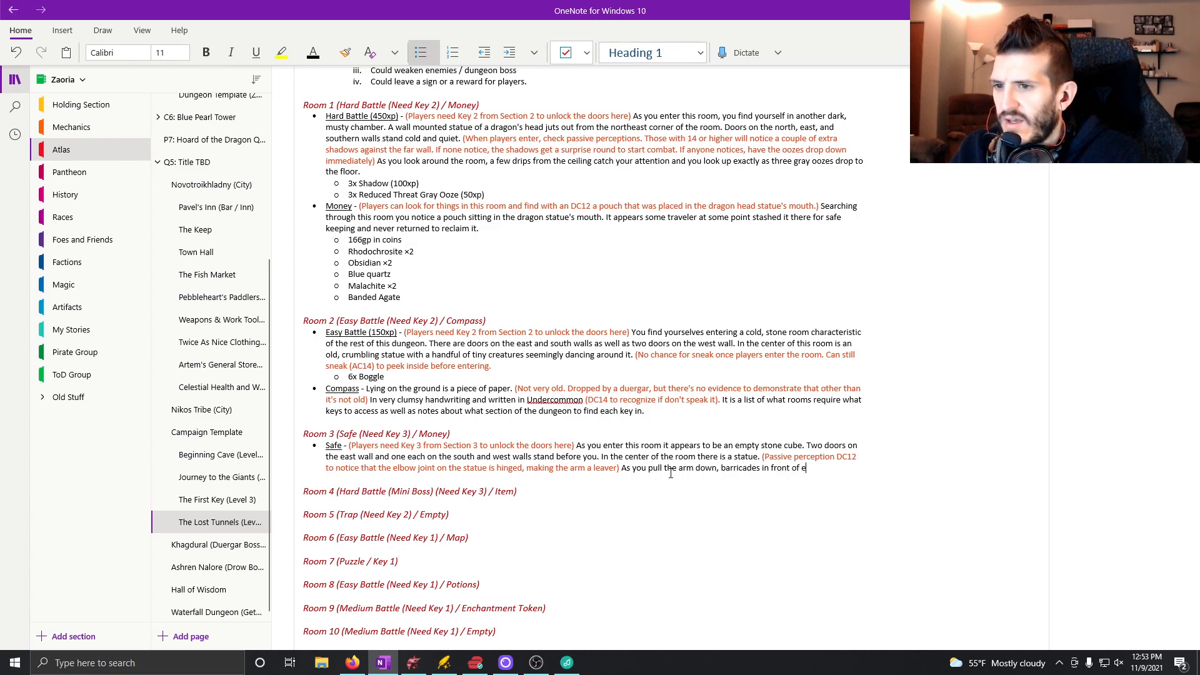
pyautogui.write('ach door lift up')
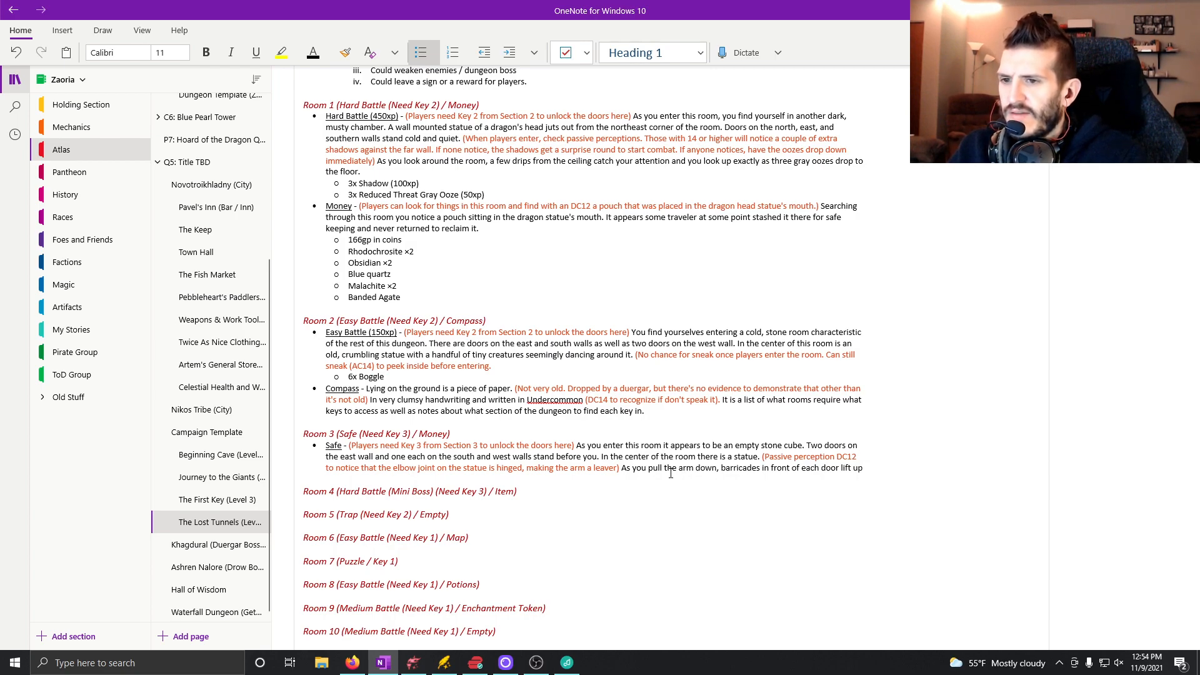
pyautogui.write(',')
pyautogui.write(' plocking the')
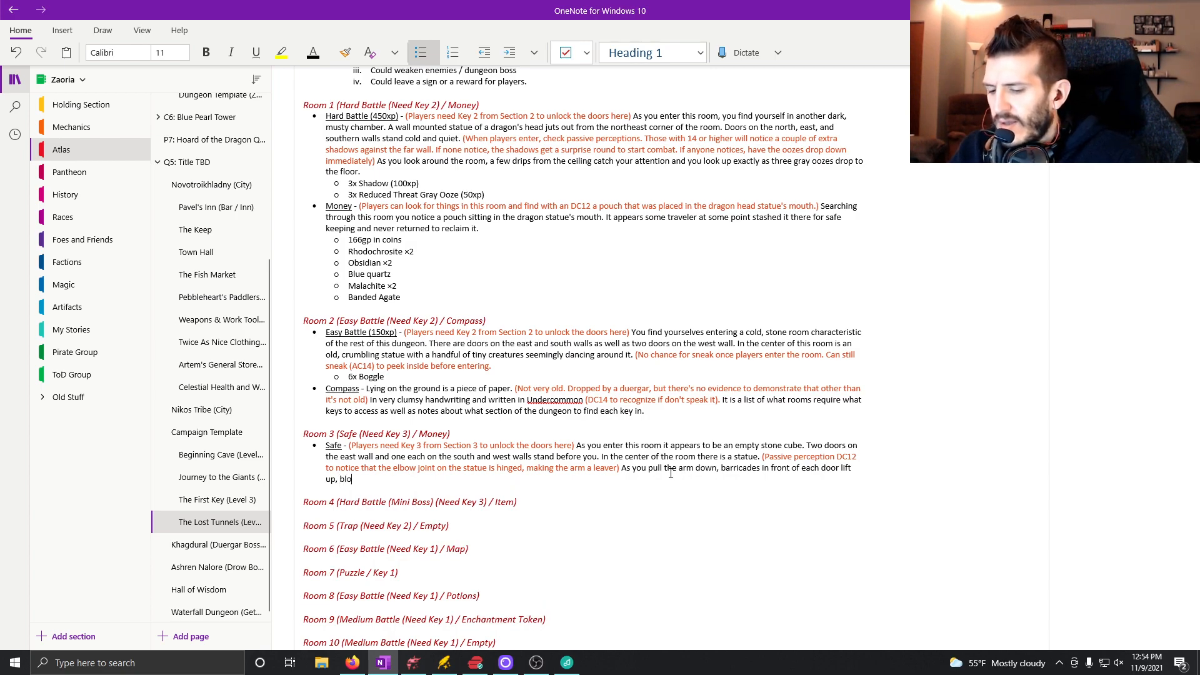
# Finish the barricade sentence in the Safe bullet with ", blocking each entrance completely.".
pyautogui.press('BackSpace')
pyautogui.press('BackSpace')
pyautogui.press('BackSpace')
pyautogui.press('BackSpace')
pyautogui.write('each entrance completely. ')
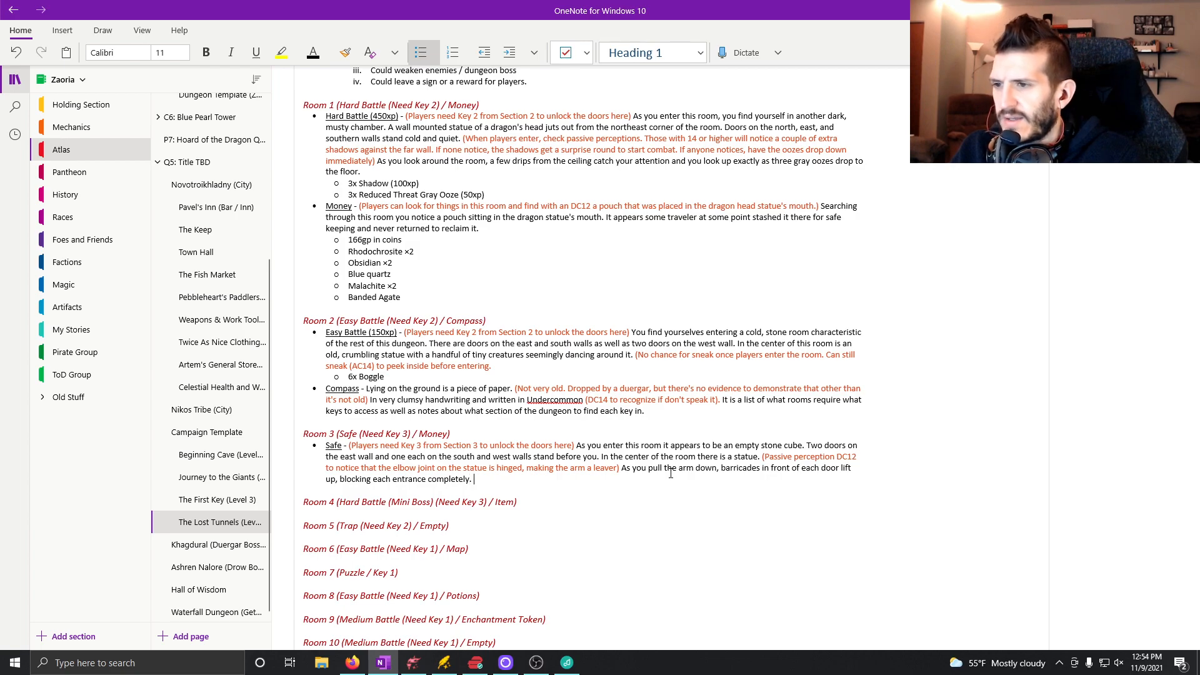
pyautogui.write('Though you cannot get out when the')
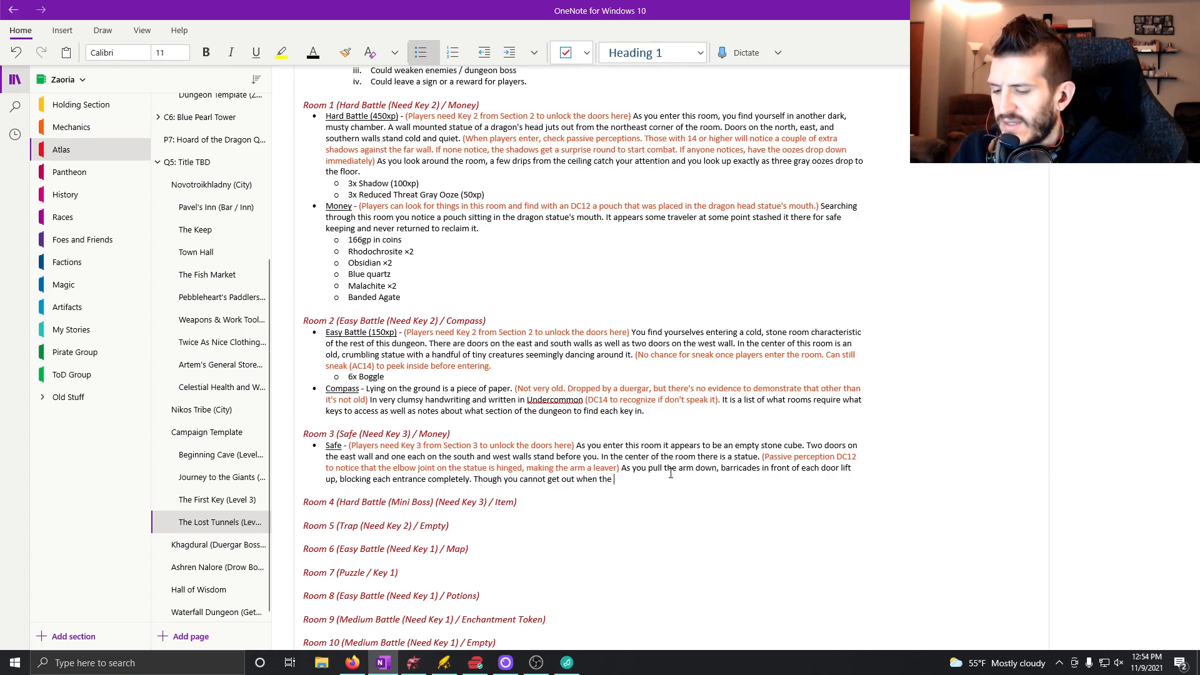
pyautogui.write(' barriers ')
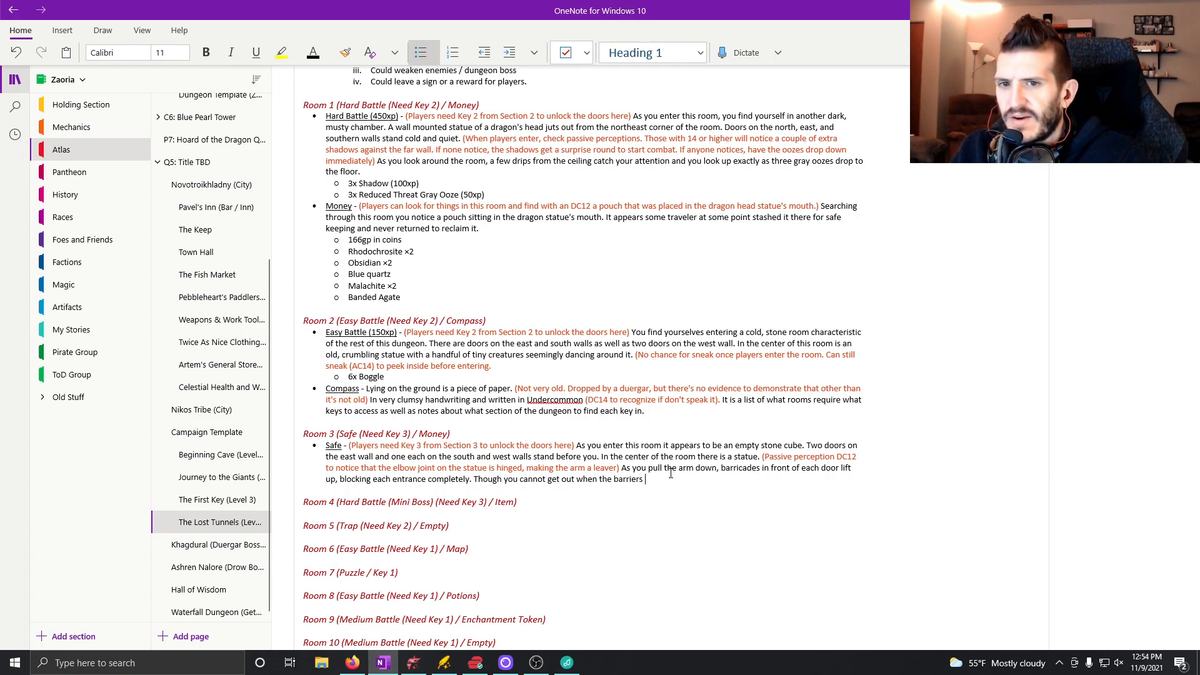
pyautogui.write('are active, it appears nothing can get in either.')
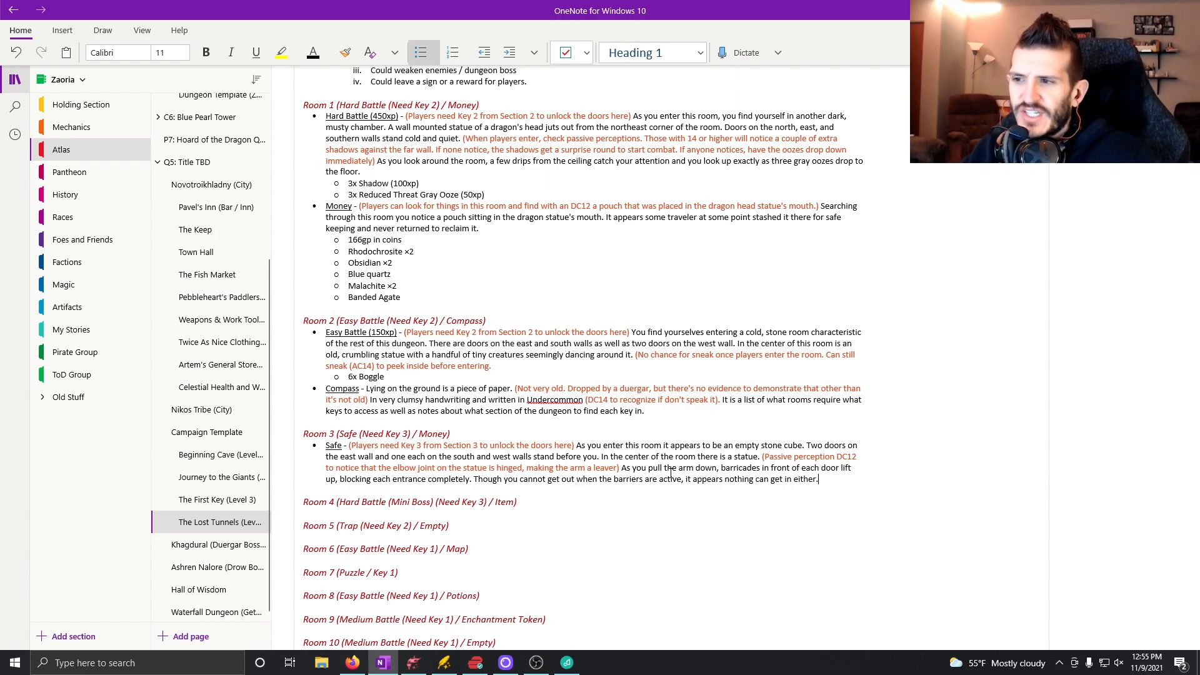
# Add an underlined Money bullet with "At the foot of the statue, you see an old pack. Yet another adventurer's equipment that was abandoned and forgotten.".
pyautogui.press('Return')
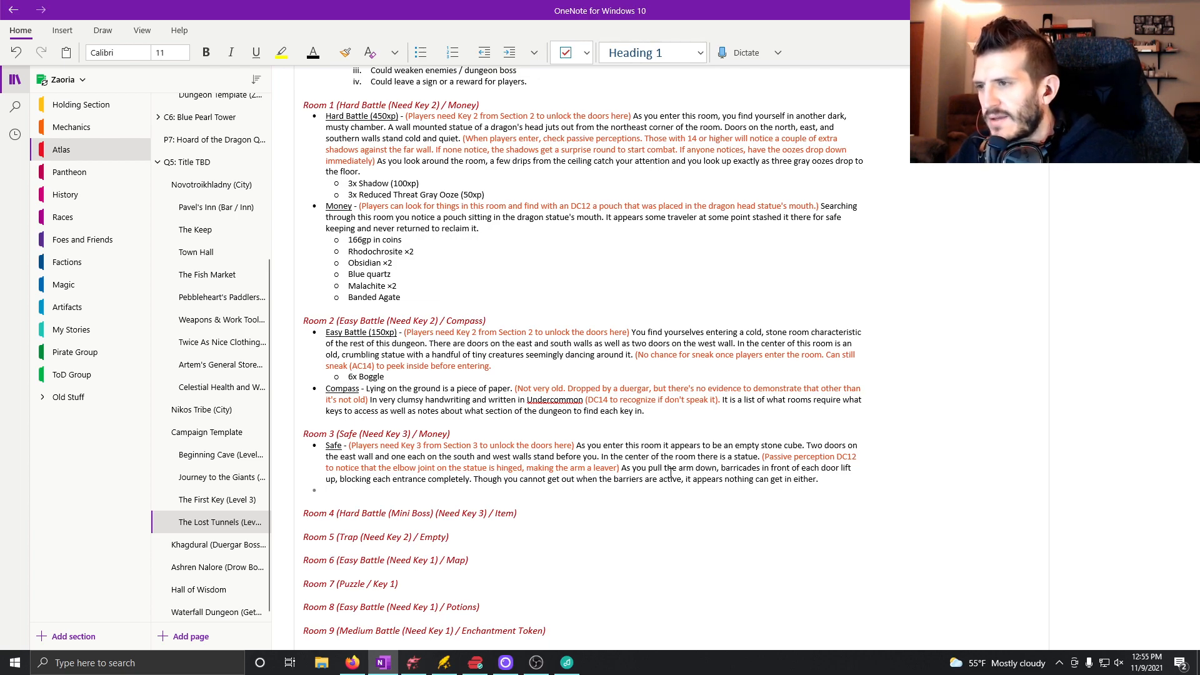
pyautogui.hotkey('ctrl', 'u')
pyautogui.write('Money')
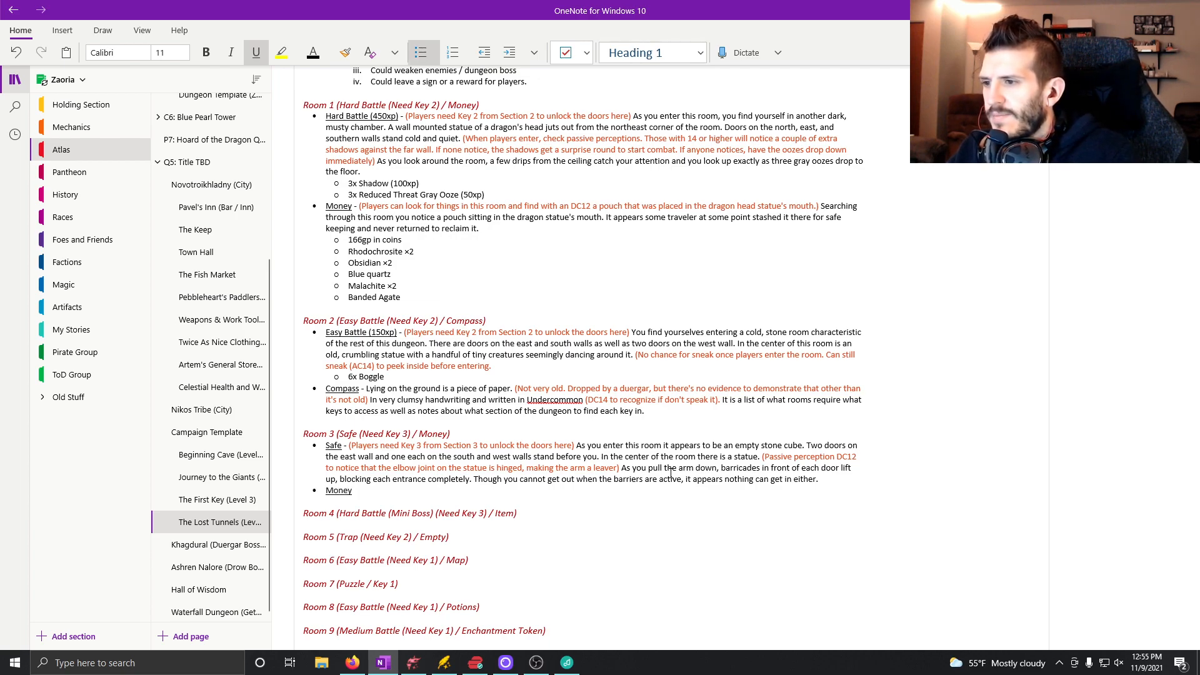
pyautogui.hotkey('ctrl', 'u')
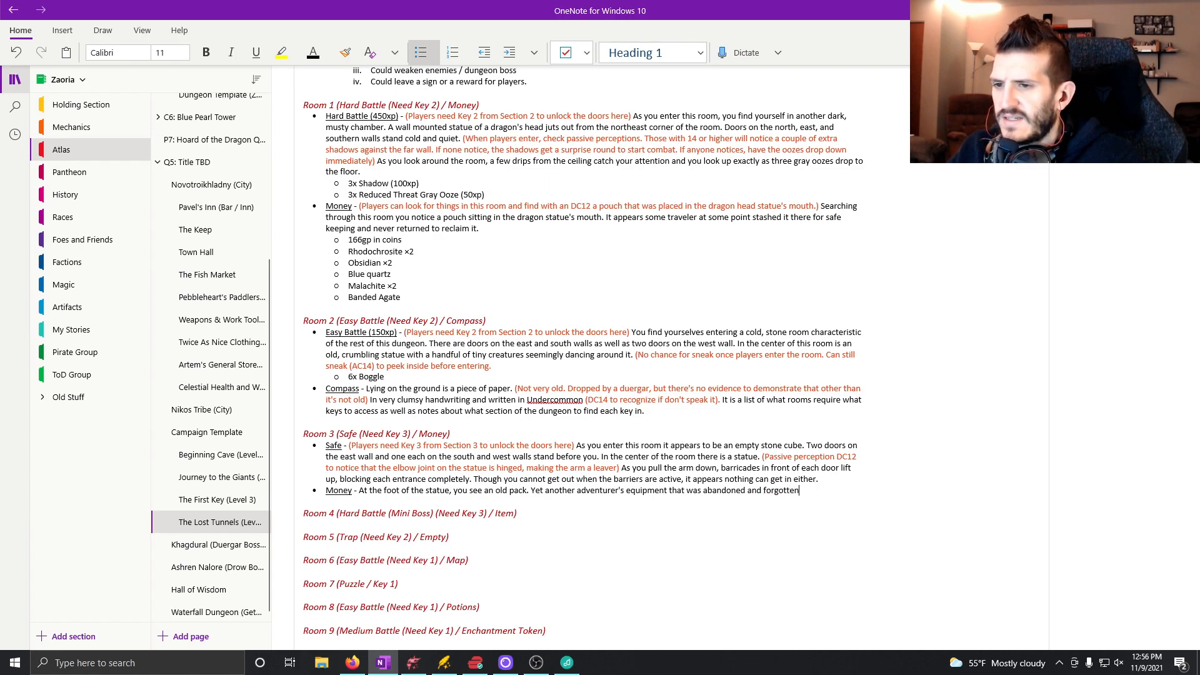
pyautogui.press('Tab')
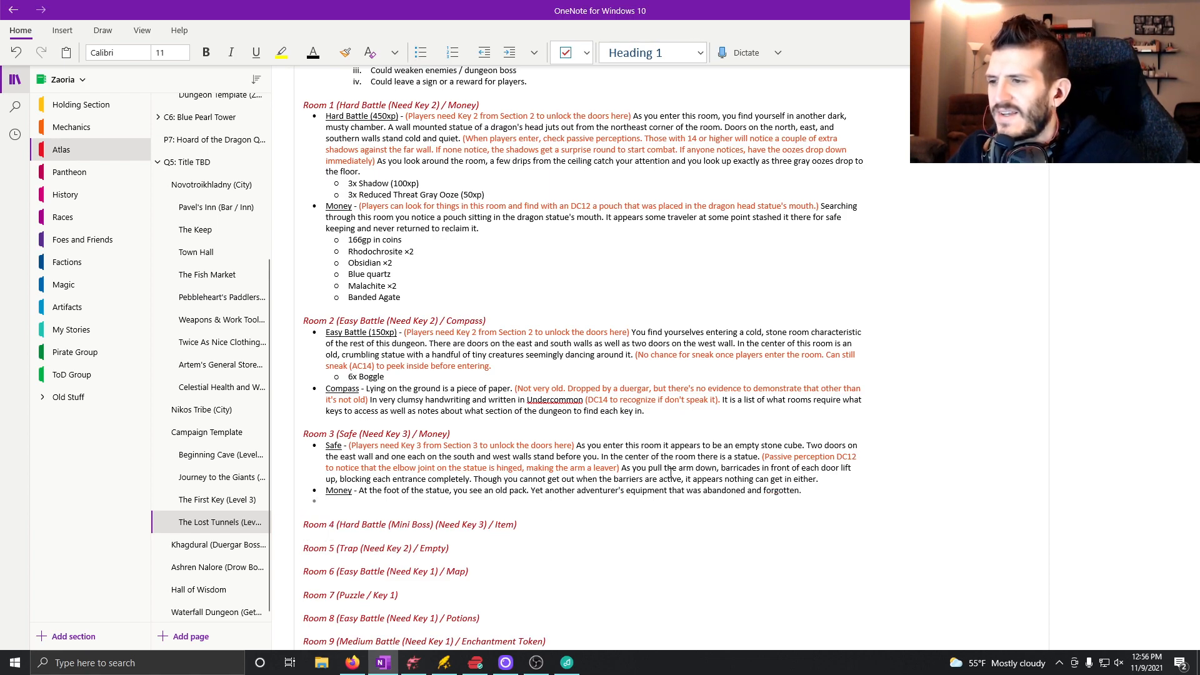
# Switch to the 5etools Loot Generator in Firefox and roll a new treasure hoard for challenge rating 1–4.
pyautogui.click(366, 667)
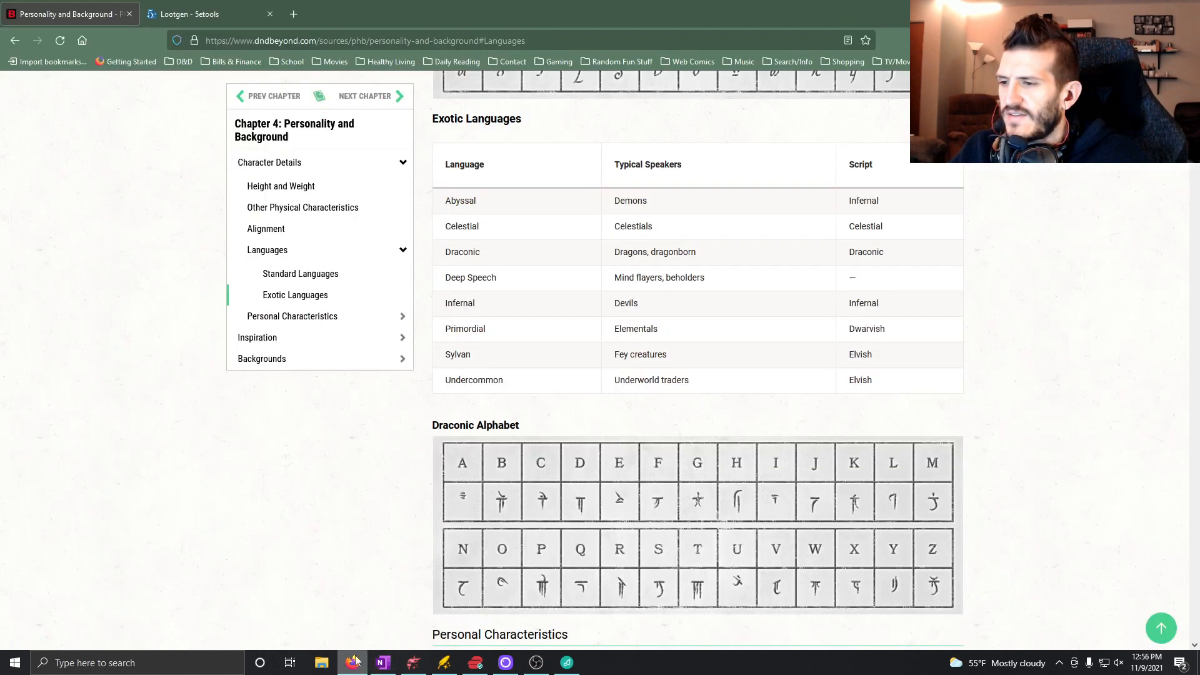
pyautogui.click(219, 32)
pyautogui.click(219, 25)
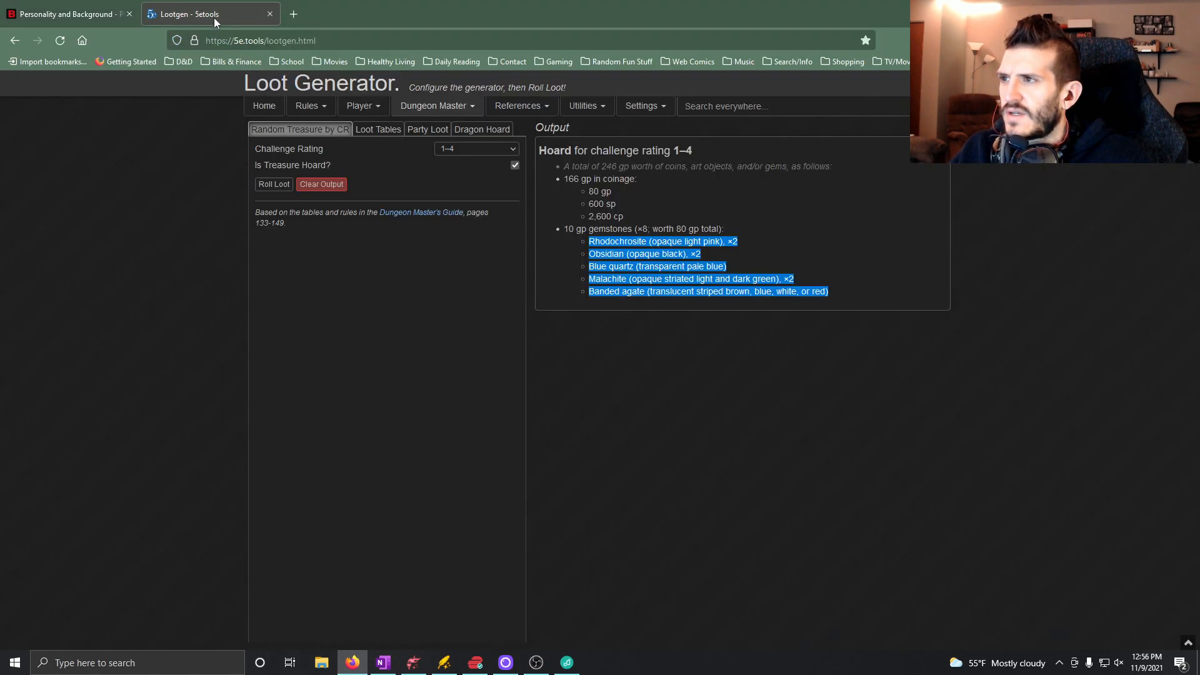
pyautogui.click(279, 186)
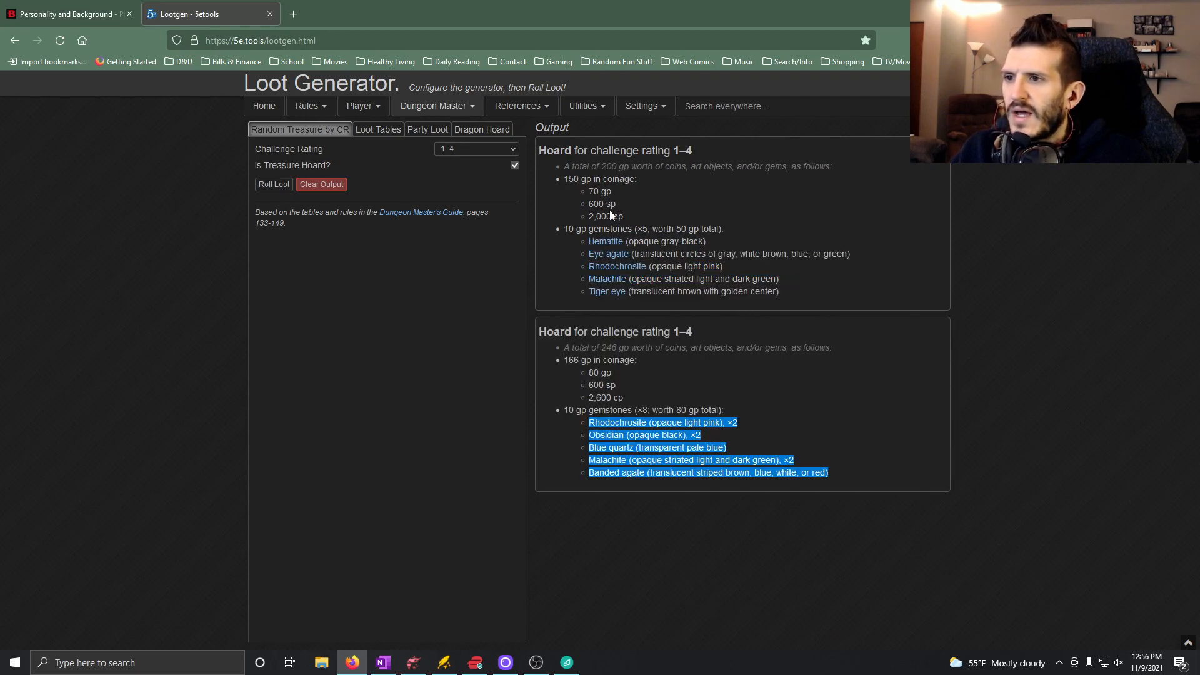
pyautogui.click(54, 22)
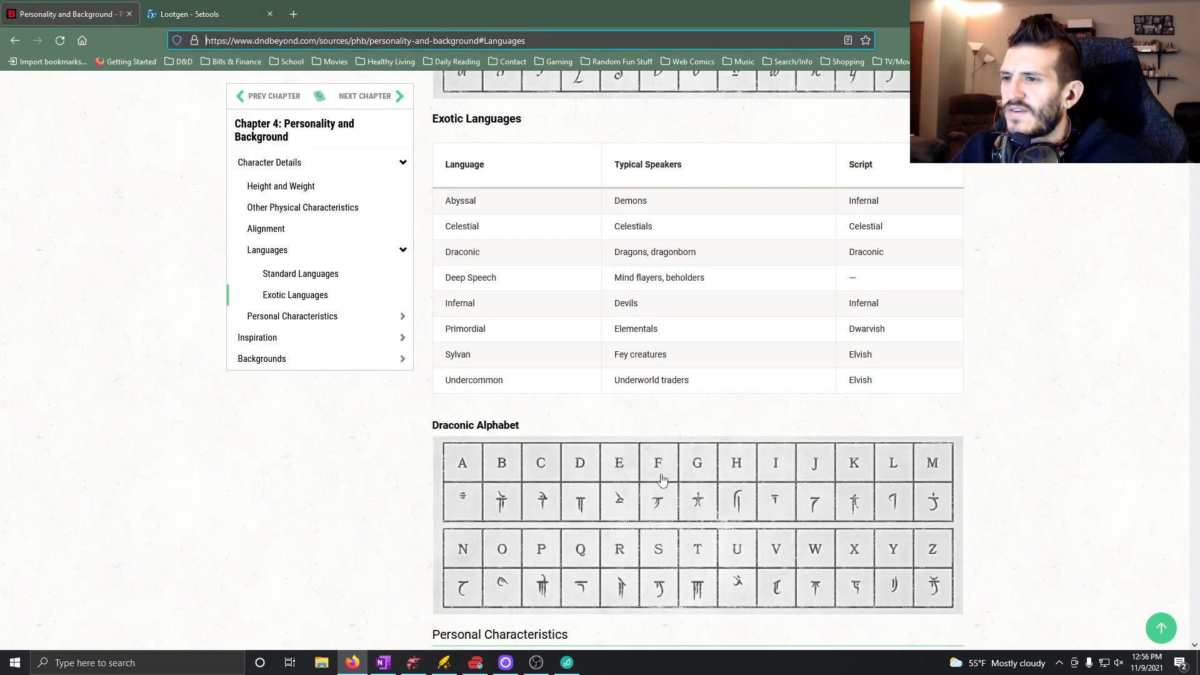
pyautogui.click(181, 12)
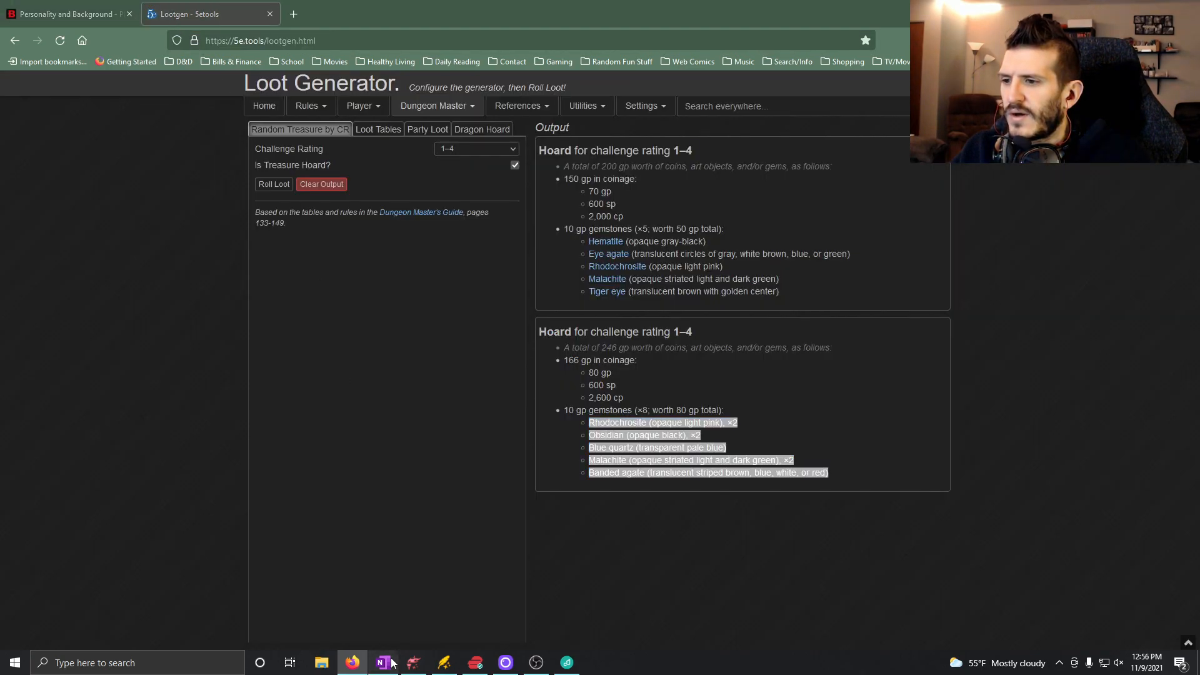
# Return to OneNote and enter "150gp in coins" as the first sub-bullet under Room 3's Money.
pyautogui.hotkey('alt', 'Tab')
pyautogui.write('150g')
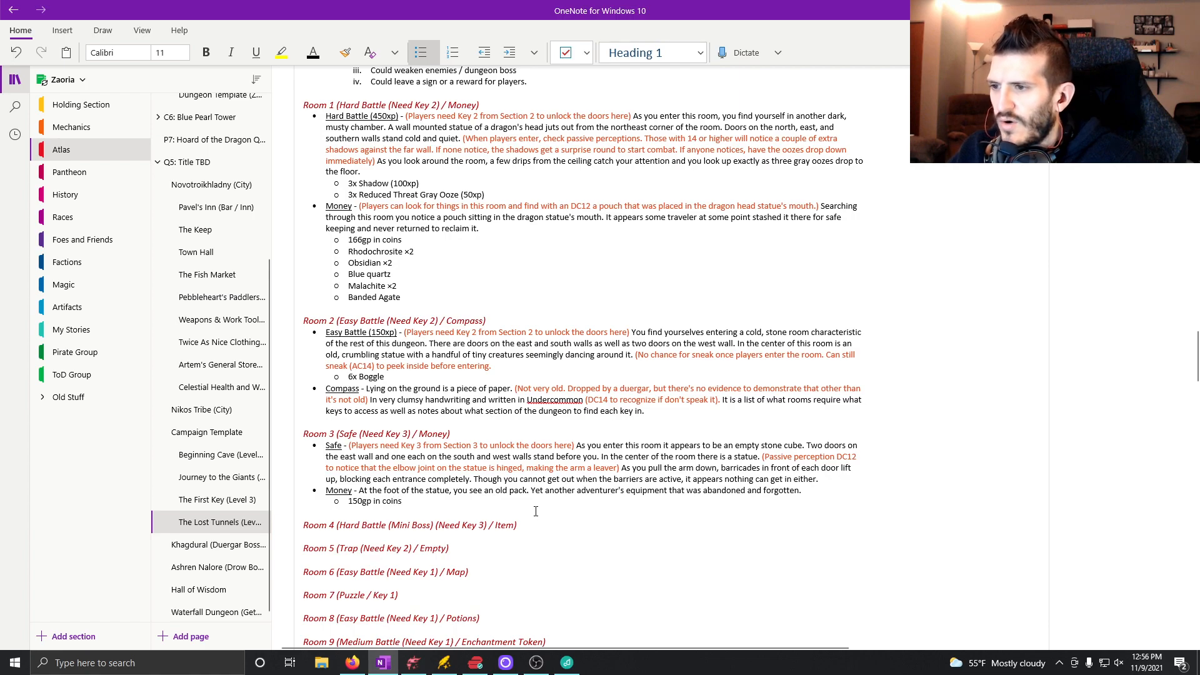
pyautogui.press('Return')
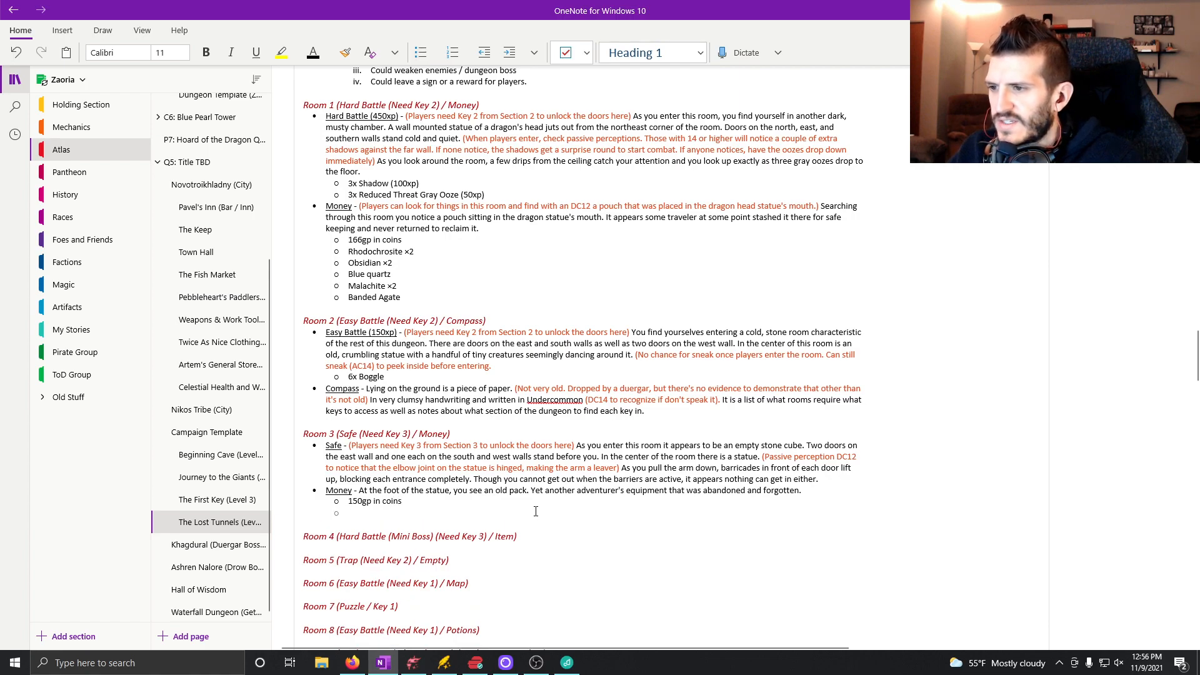
# Copy the new hoard's gemstone list, Hematite through Tiger eye, from the Firefox loot page into the OneNote sub-bullets under Money.
pyautogui.click(354, 661)
pyautogui.click(792, 287)
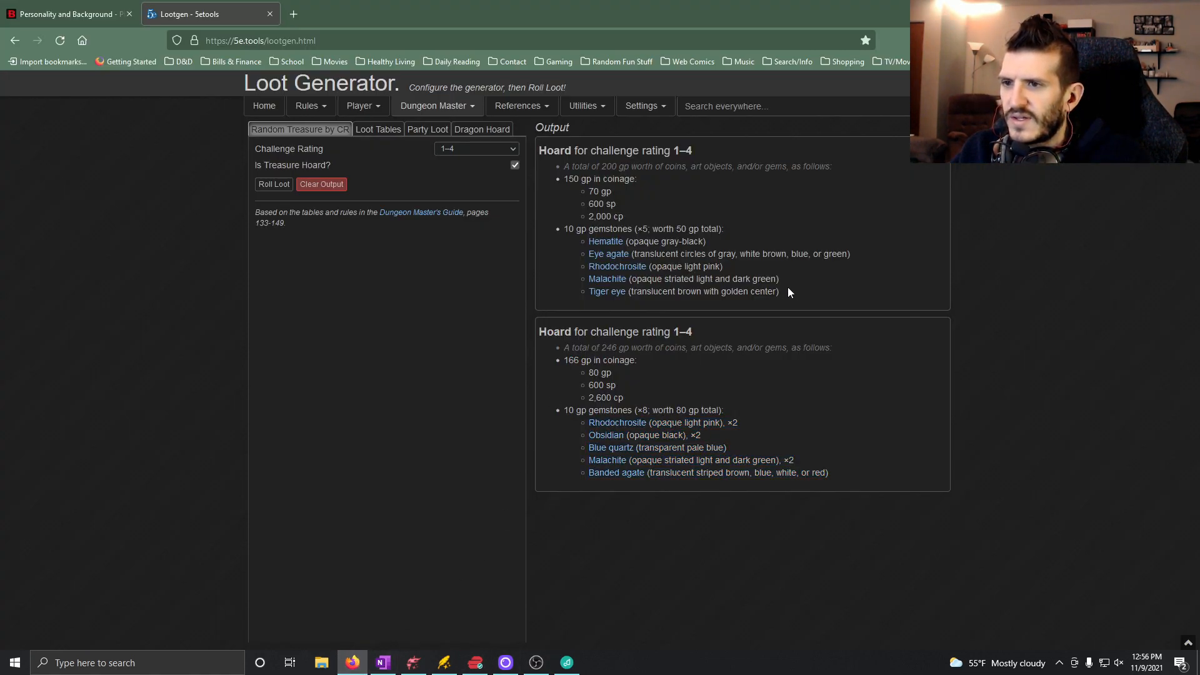
pyautogui.moveTo(782, 292); pyautogui.dragTo(589, 242)
pyautogui.hotkey('ctrl', 'c')
pyautogui.click(383, 661)
pyautogui.hotkey('ctrl', 'v')
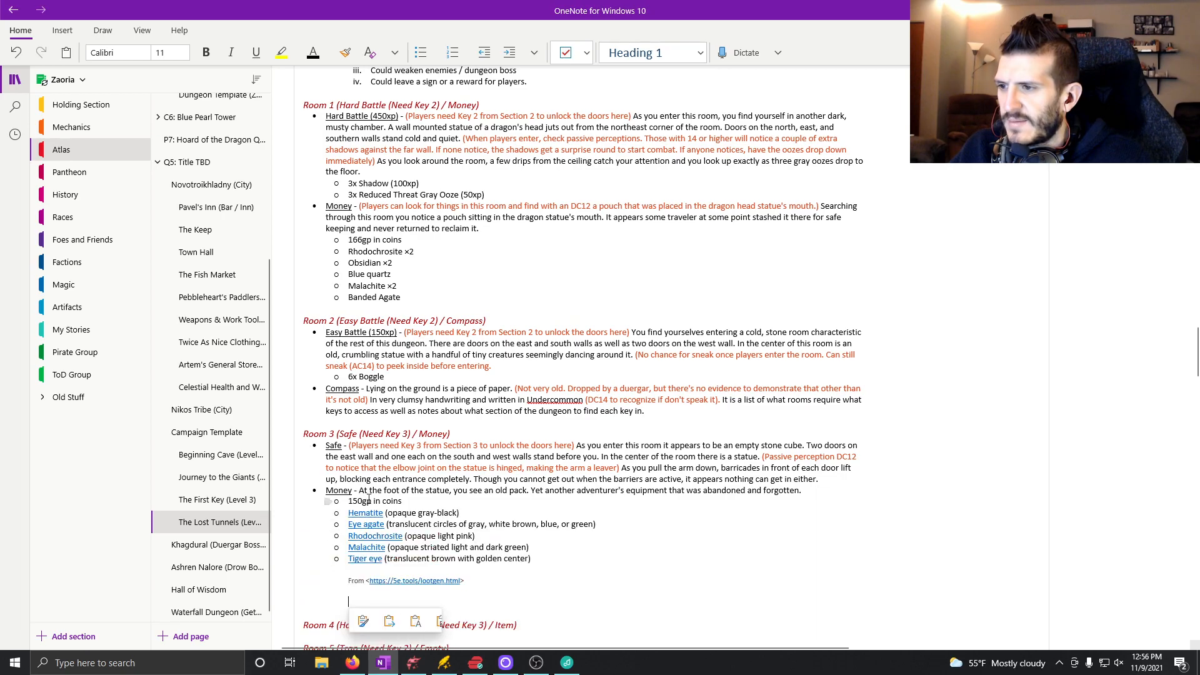
# Delete the pasted source line and the blank lines below the gemstone list.
pyautogui.press('BackSpace')
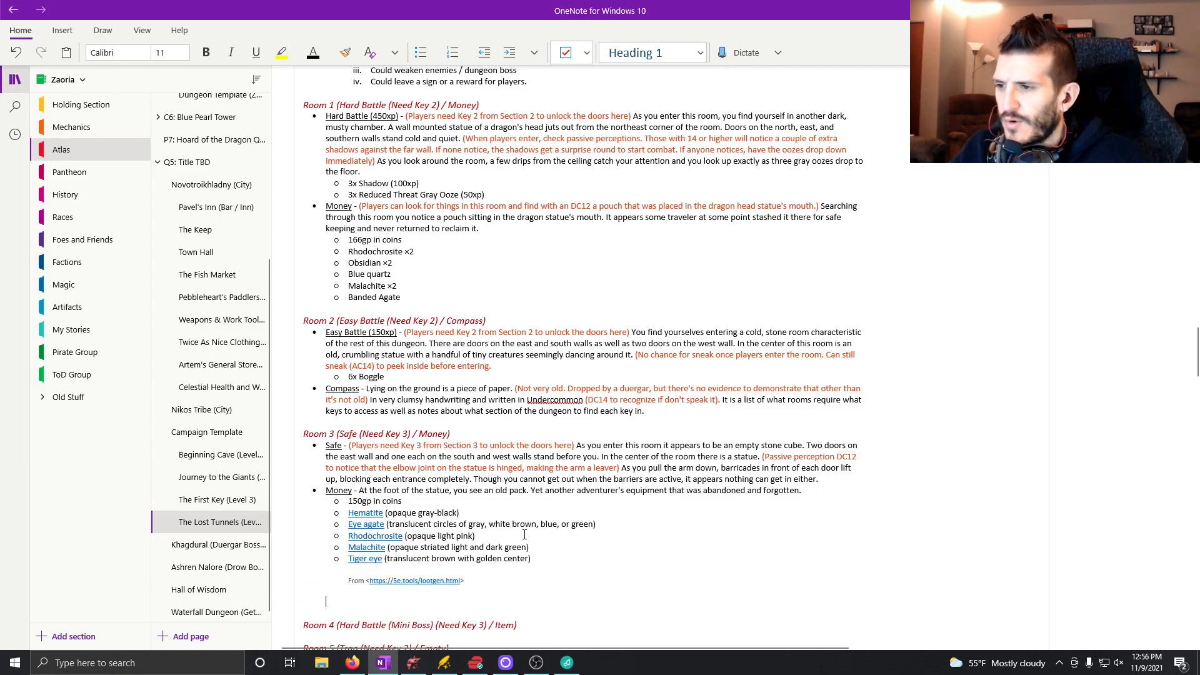
pyautogui.press('BackSpace')
pyautogui.press('BackSpace')
pyautogui.press('BackSpace')
pyautogui.press('BackSpace')
pyautogui.press('BackSpace')
pyautogui.press('BackSpace')
pyautogui.press('BackSpace')
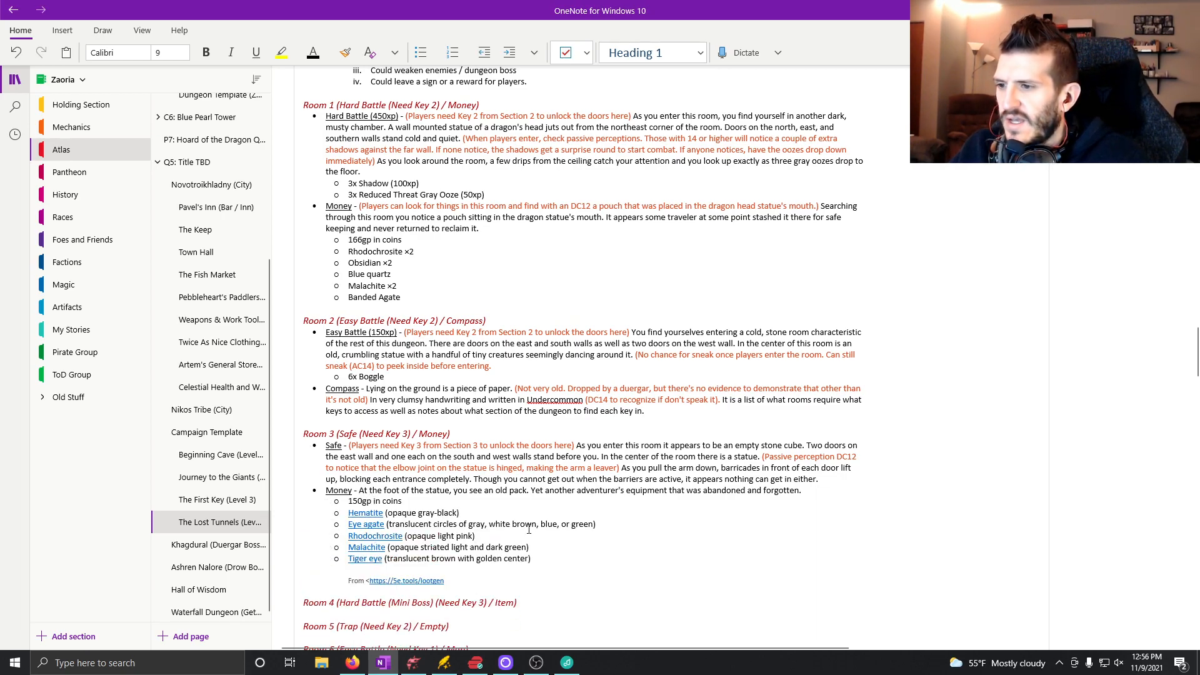
pyautogui.press('BackSpace')
pyautogui.press('BackSpace')
pyautogui.press('BackSpace')
pyautogui.press('BackSpace')
pyautogui.press('BackSpace')
pyautogui.press('BackSpace')
pyautogui.press('BackSpace')
pyautogui.press('BackSpace')
pyautogui.press('BackSpace')
pyautogui.press('BackSpace')
pyautogui.press('BackSpace')
pyautogui.press('BackSpace')
pyautogui.press('BackSpace')
pyautogui.press('BackSpace')
pyautogui.press('BackSpace')
pyautogui.press('BackSpace')
pyautogui.press('BackSpace')
pyautogui.press('BackSpace')
pyautogui.press('BackSpace')
pyautogui.press('BackSpace')
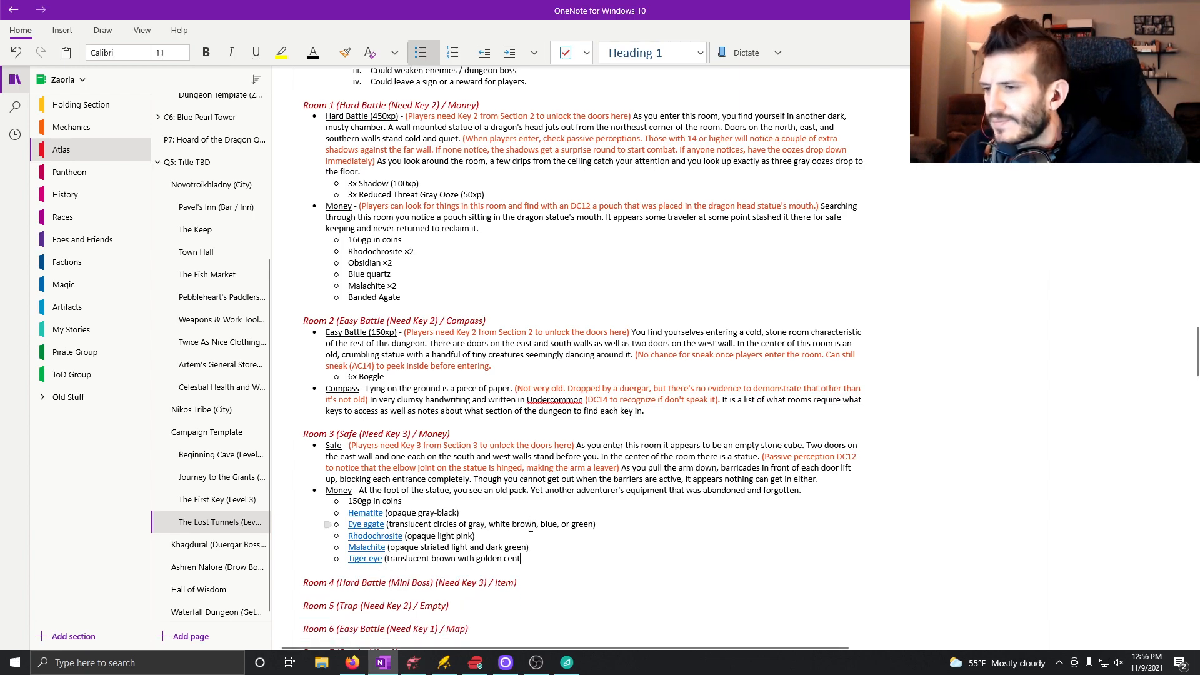
# Remove the parenthesized descriptions from the Tiger eye, Malachite, Rhodochrosite, Eye agate and Hematite entries.
pyautogui.moveTo(537, 554); pyautogui.dragTo(387, 560)
pyautogui.press('BackSpace')
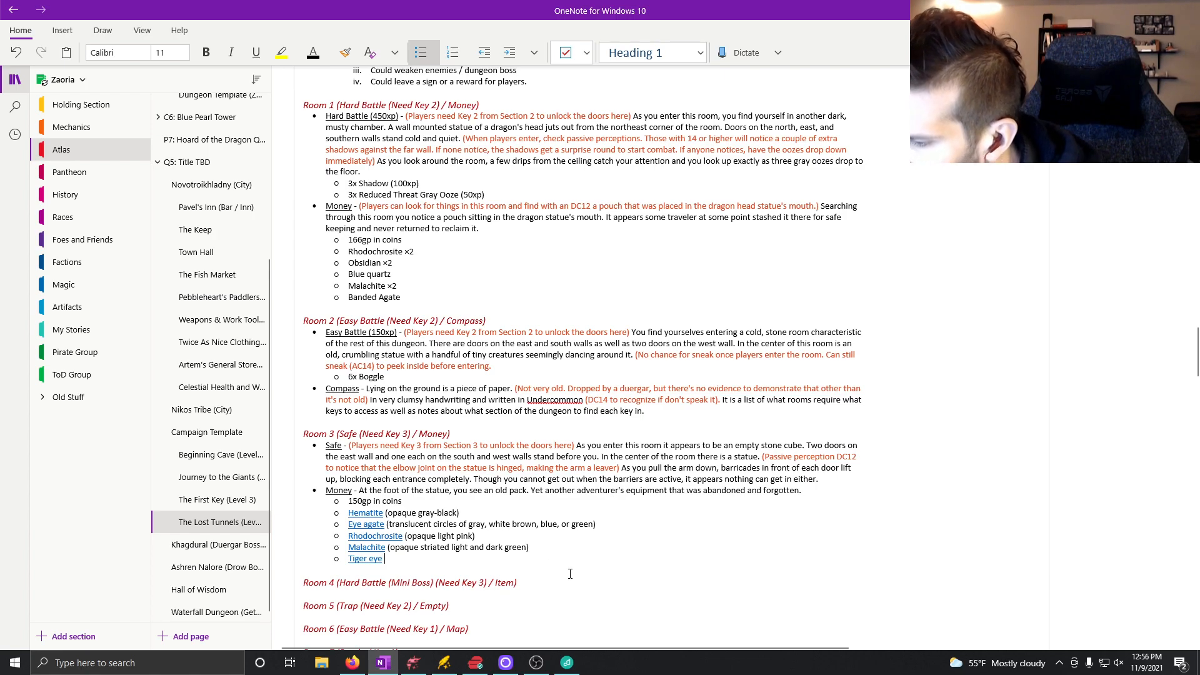
pyautogui.moveTo(535, 548); pyautogui.dragTo(404, 550)
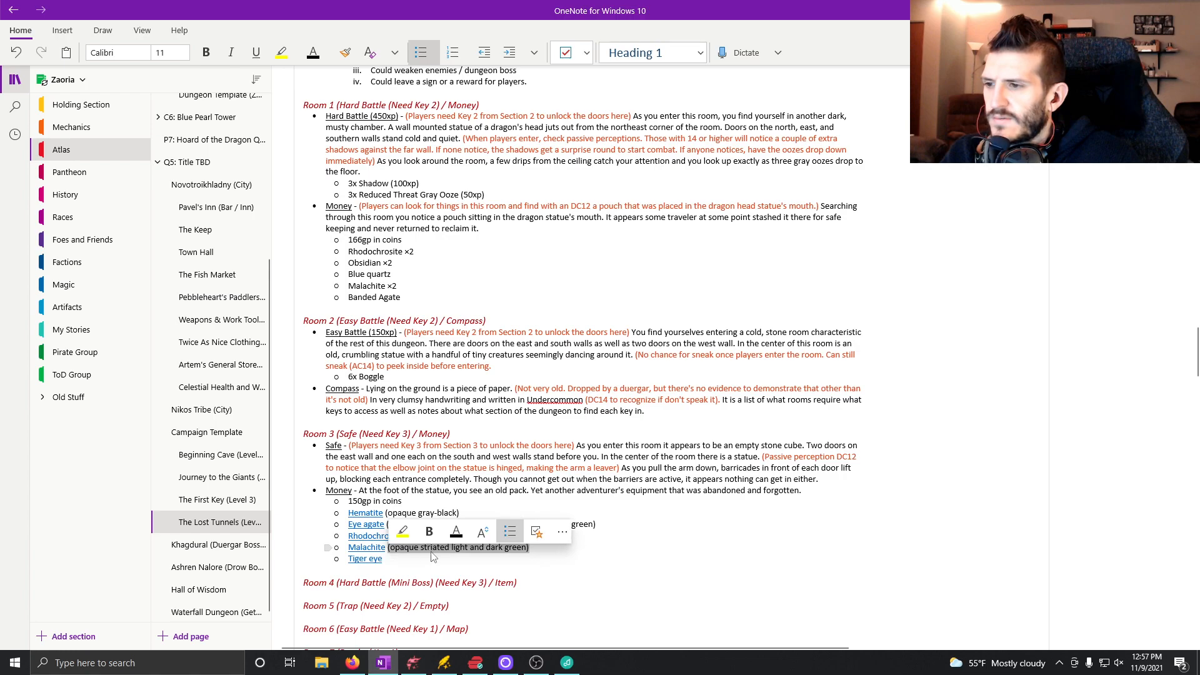
pyautogui.press('Delete')
pyautogui.moveTo(480, 536); pyautogui.dragTo(405, 539)
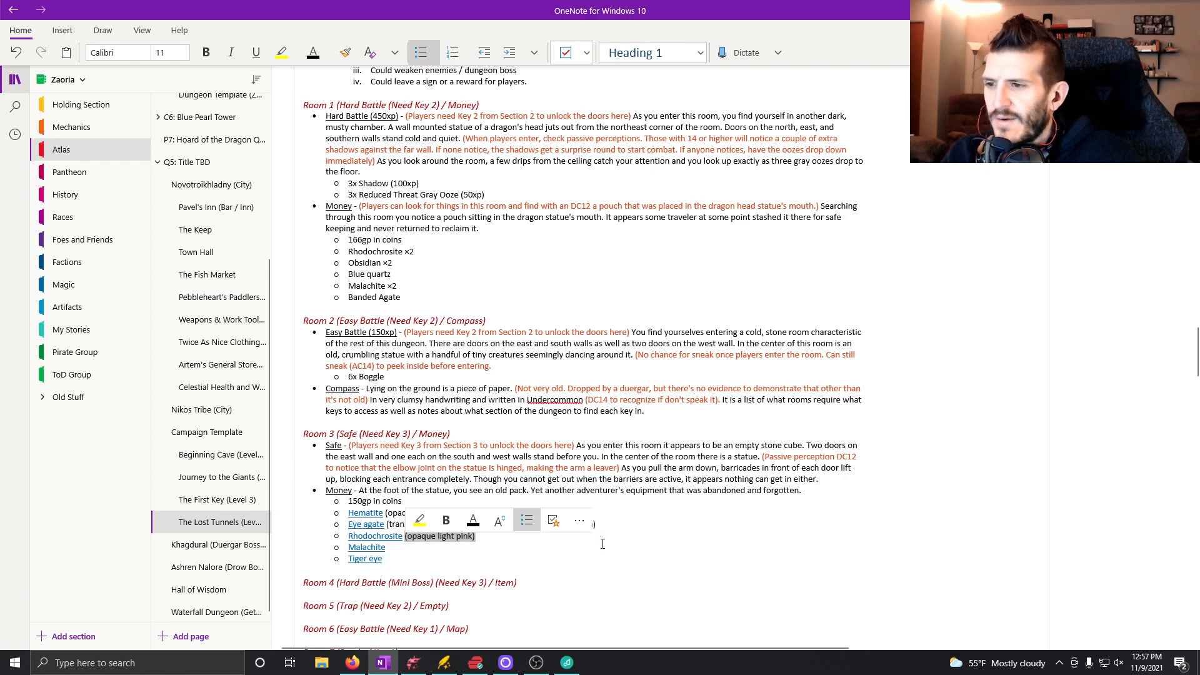
pyautogui.press('Delete')
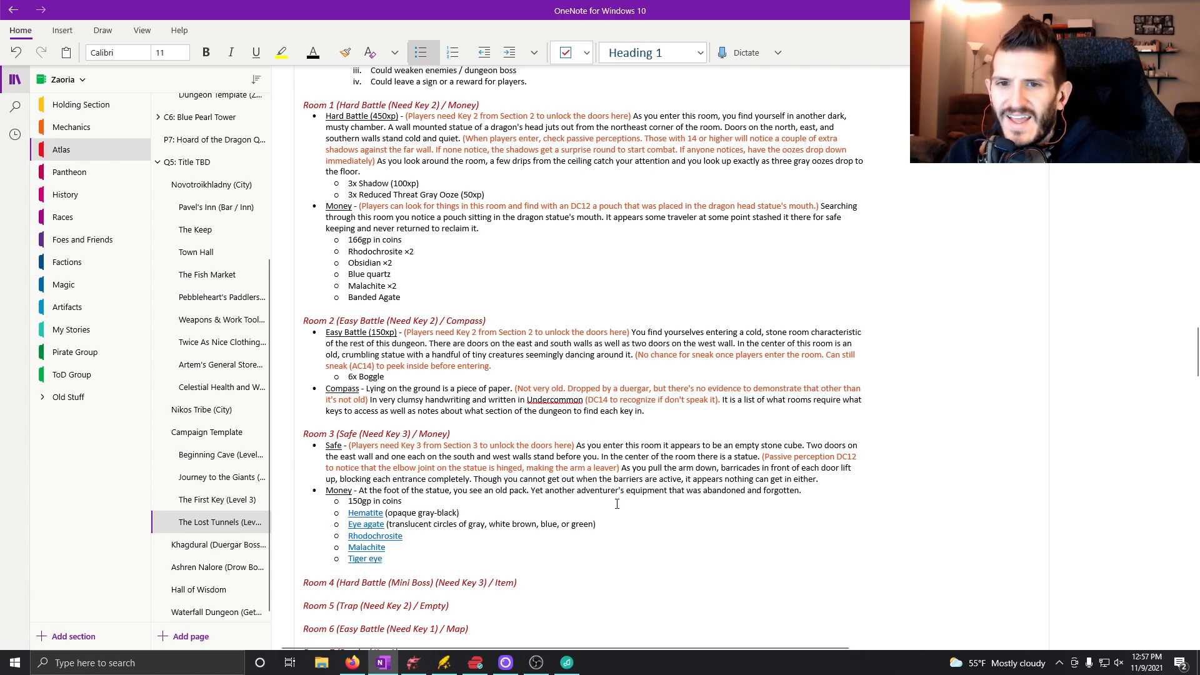
pyautogui.moveTo(599, 525); pyautogui.dragTo(386, 525)
pyautogui.press('Delete')
pyautogui.moveTo(473, 514); pyautogui.dragTo(390, 513)
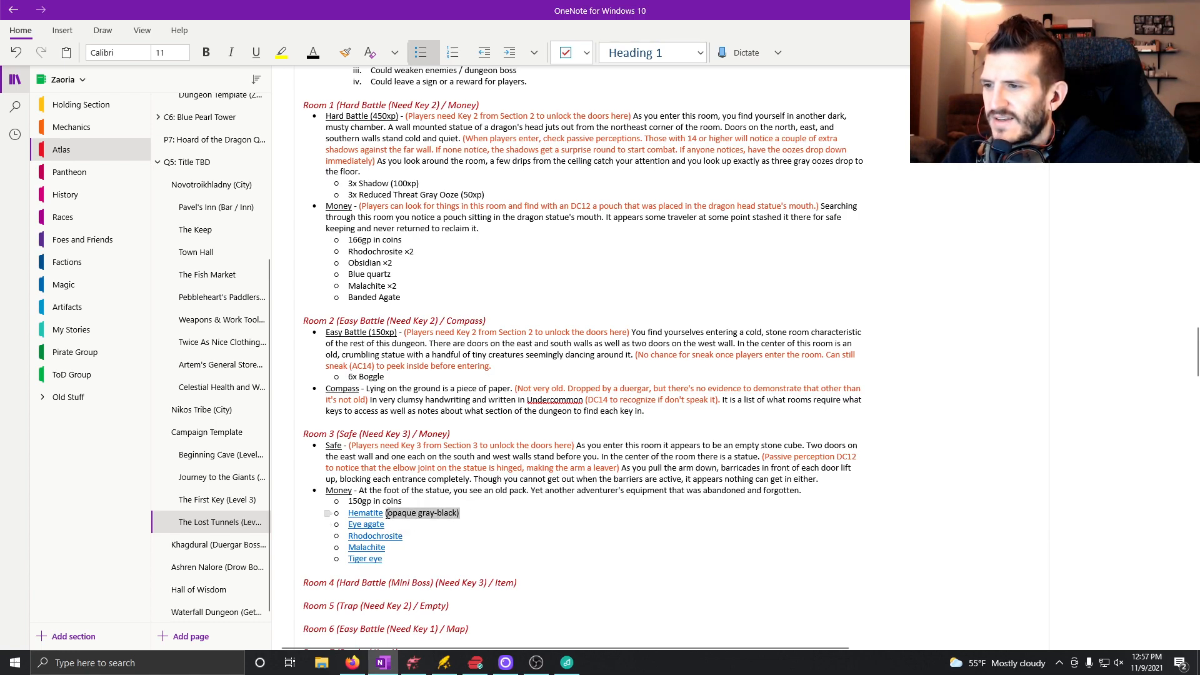
pyautogui.press('Delete')
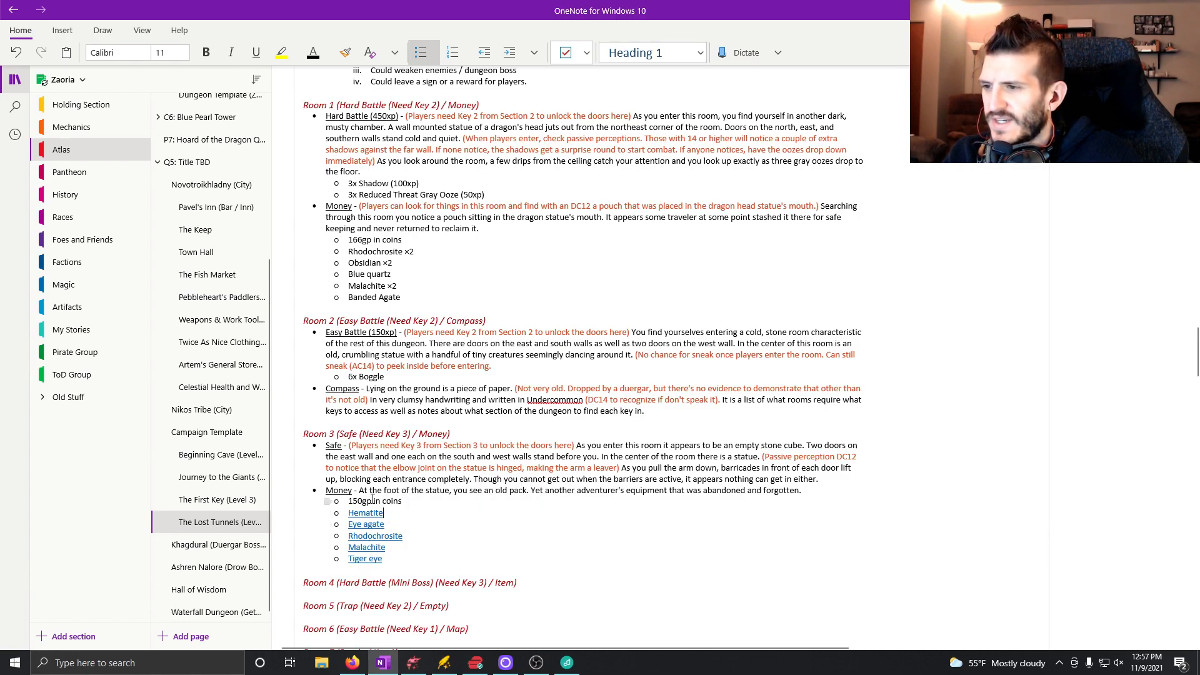
# Remove the hyperlinks from Hematite, Eye agate, Rhodochrosite, Malachite and Tiger eye in Room 3's Money list.
pyautogui.rightClick(373, 518)
pyautogui.moveTo(520, 391)
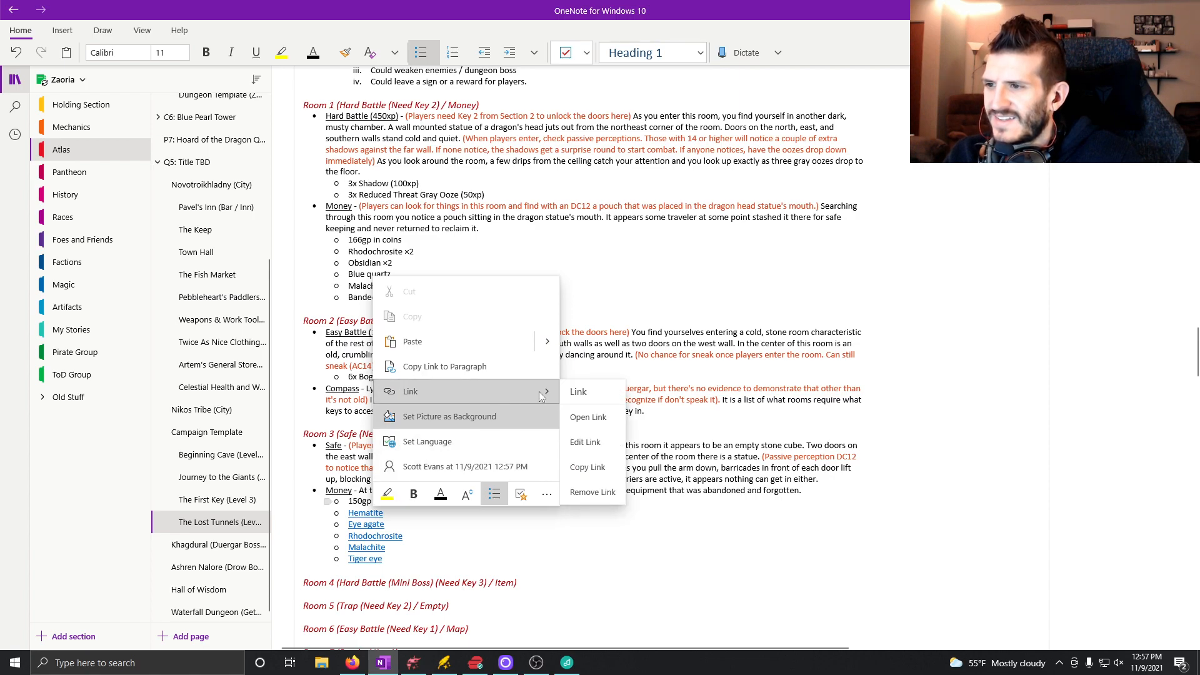
pyautogui.click(585, 492)
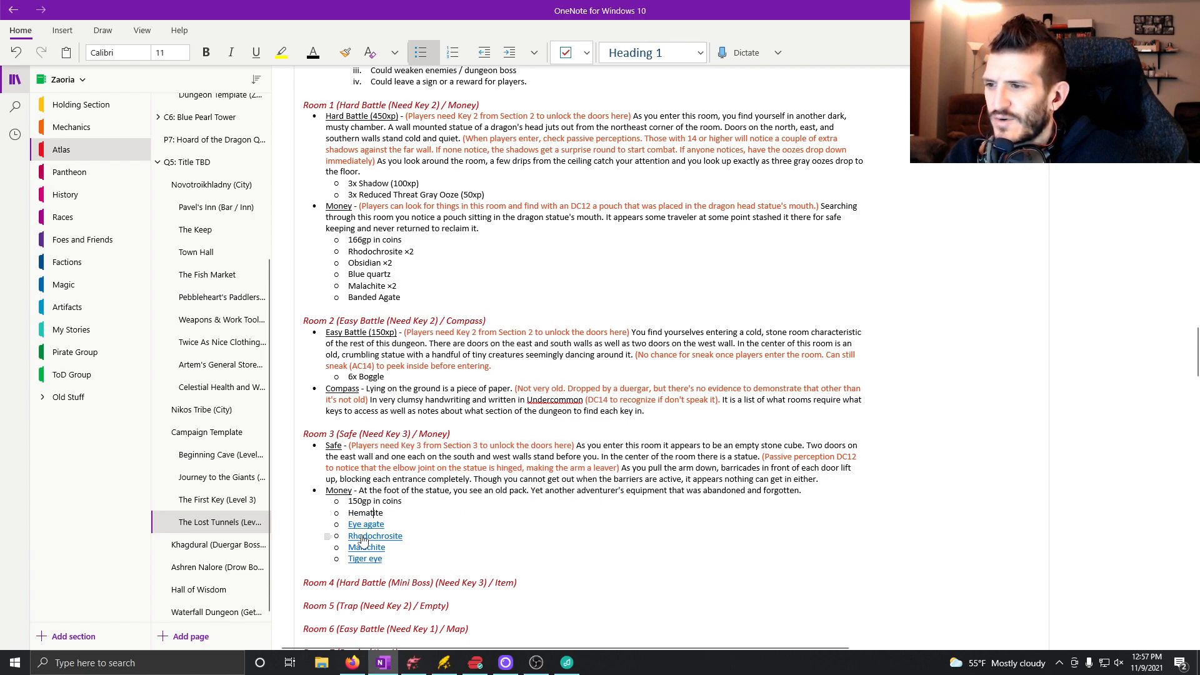
pyautogui.rightClick(362, 529)
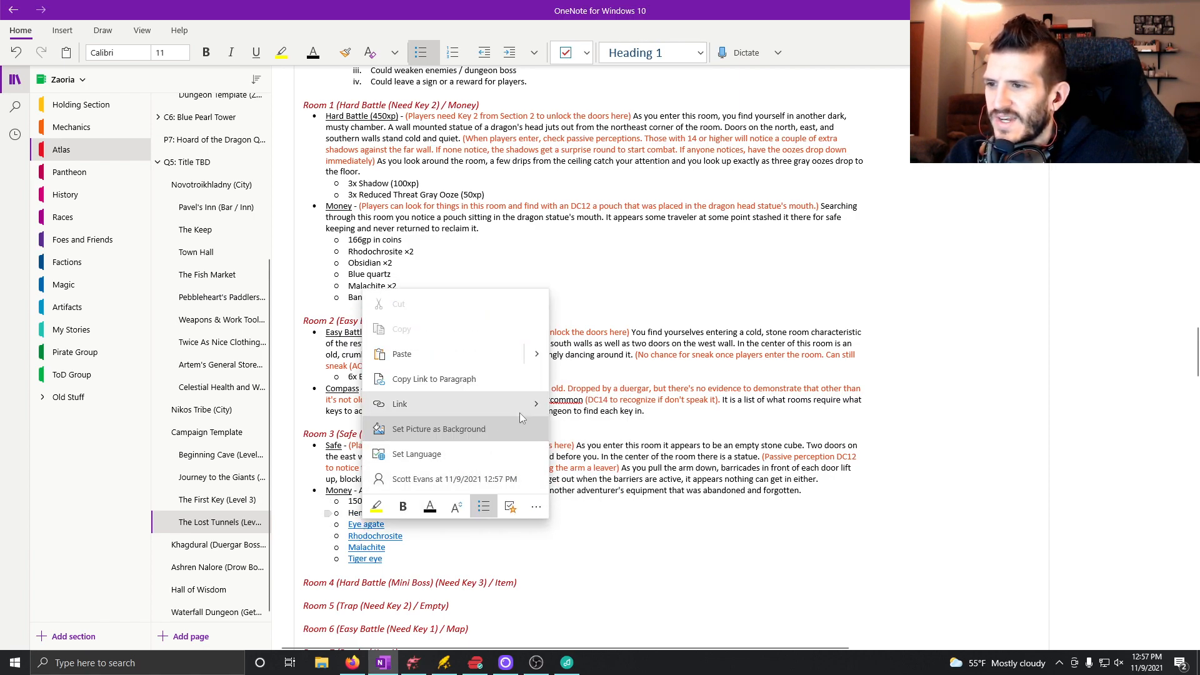
pyautogui.moveTo(529, 407)
pyautogui.click(594, 502)
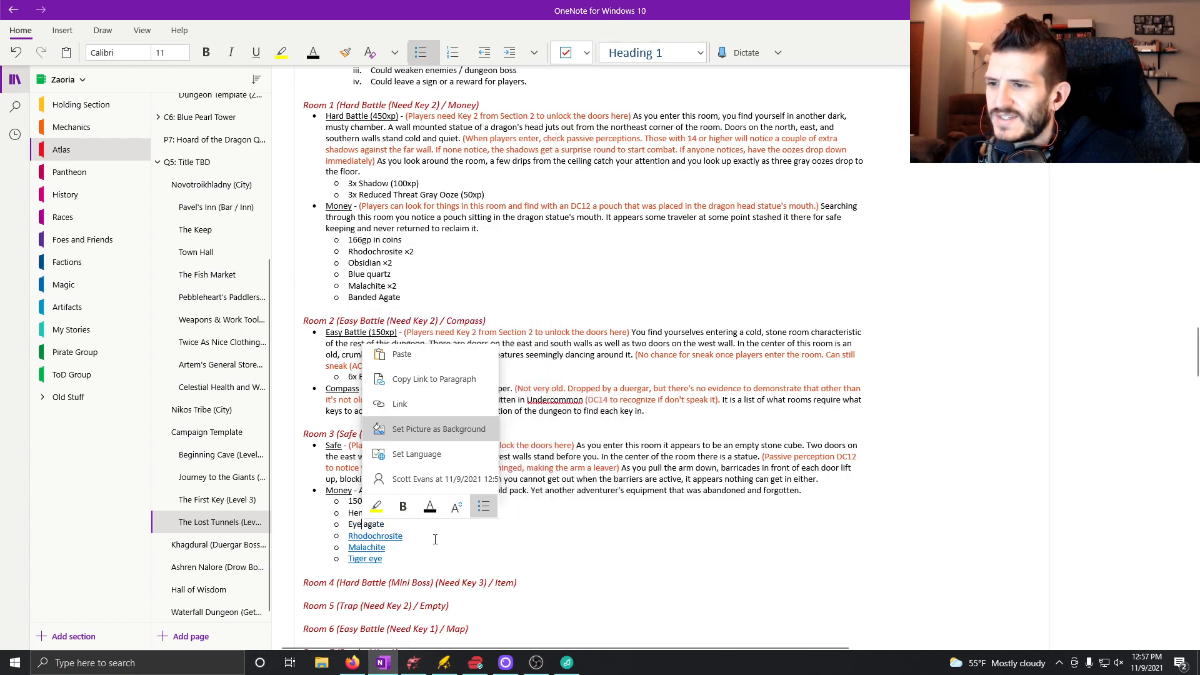
pyautogui.rightClick(373, 539)
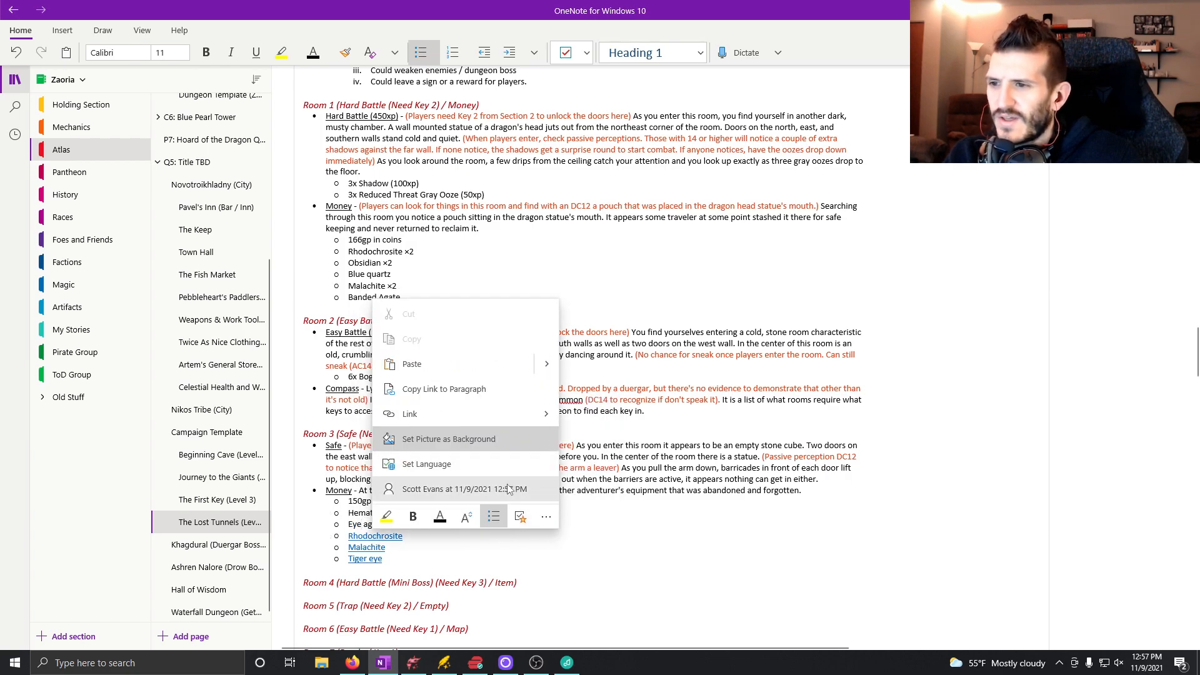
pyautogui.moveTo(518, 416)
pyautogui.click(592, 515)
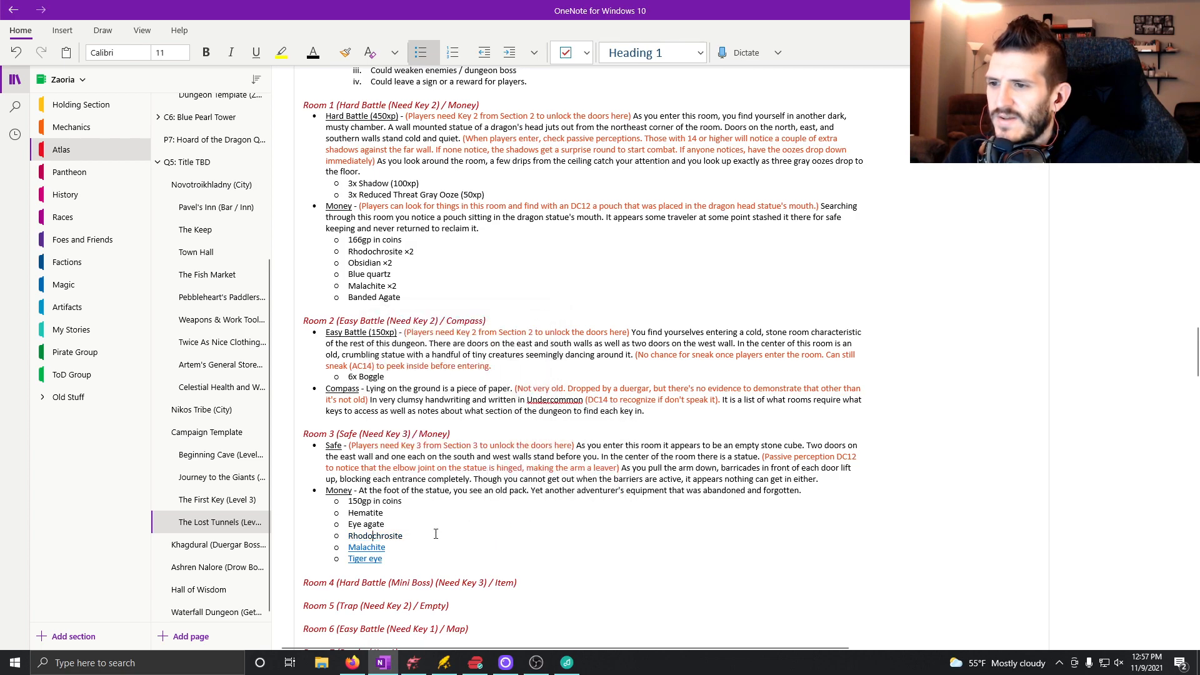
pyautogui.rightClick(362, 549)
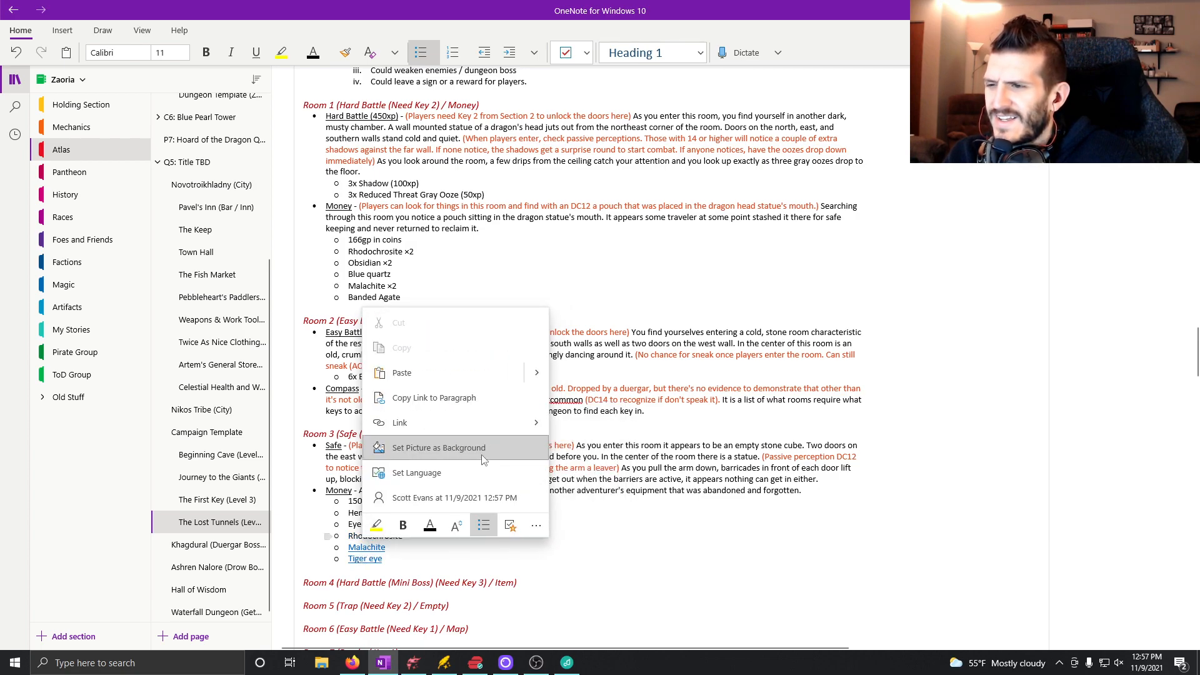
pyautogui.moveTo(496, 418)
pyautogui.click(582, 523)
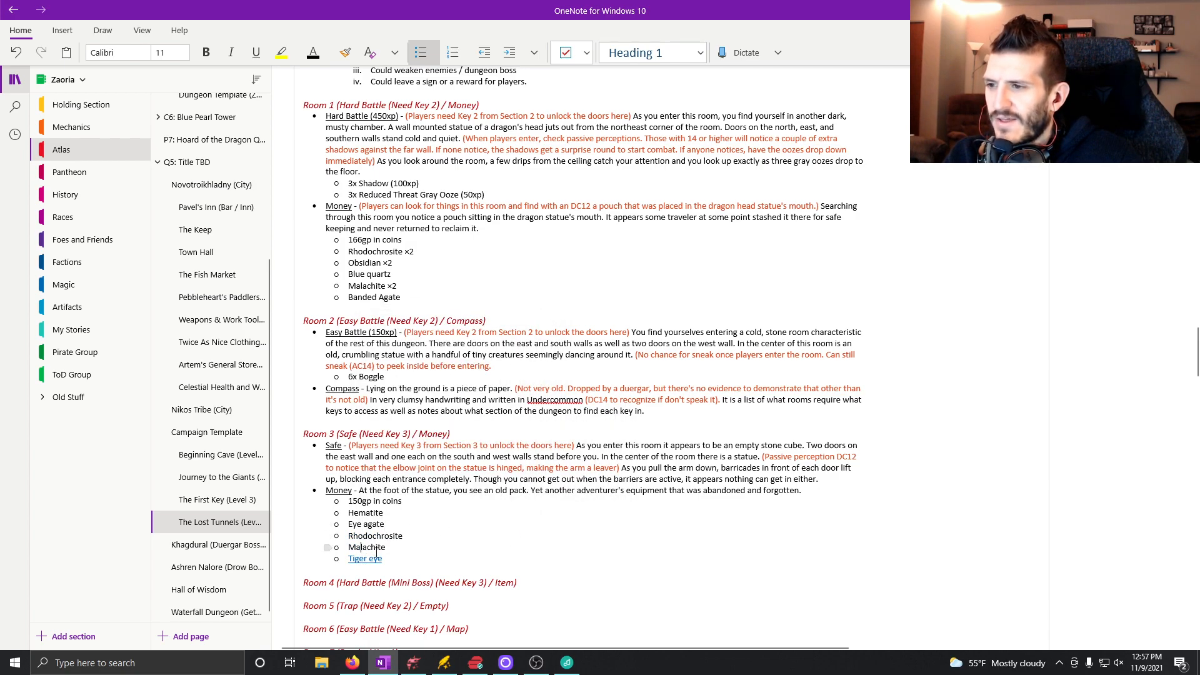
pyautogui.rightClick(368, 562)
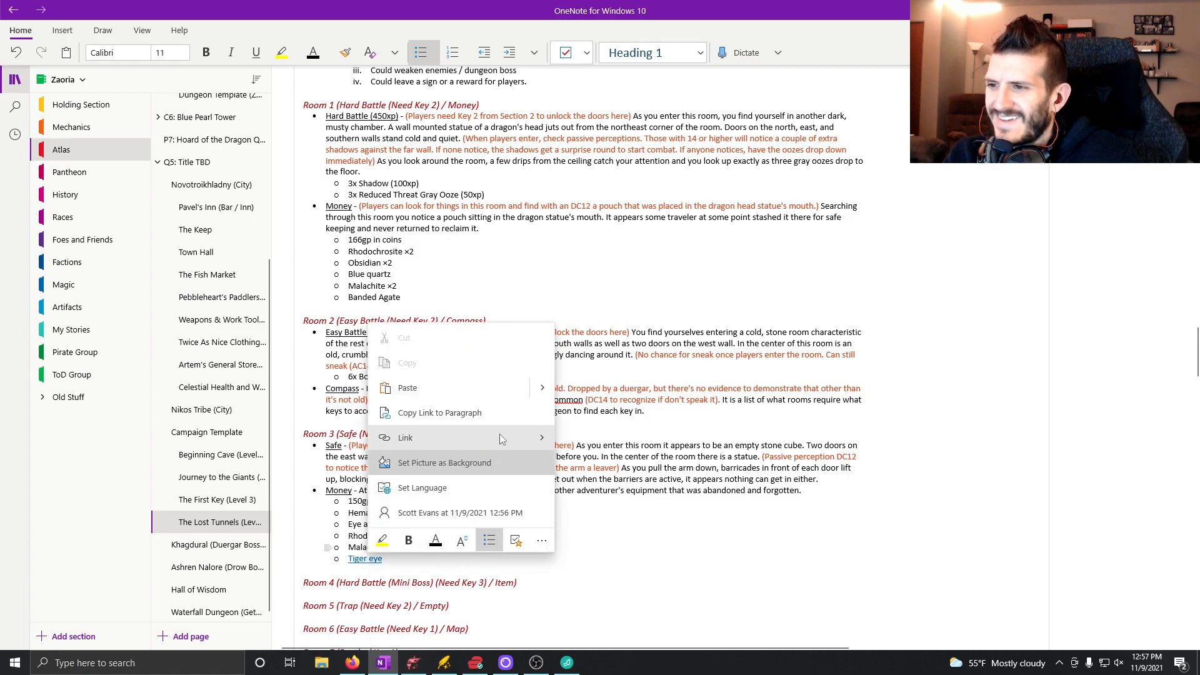
pyautogui.moveTo(542, 449)
pyautogui.click(587, 539)
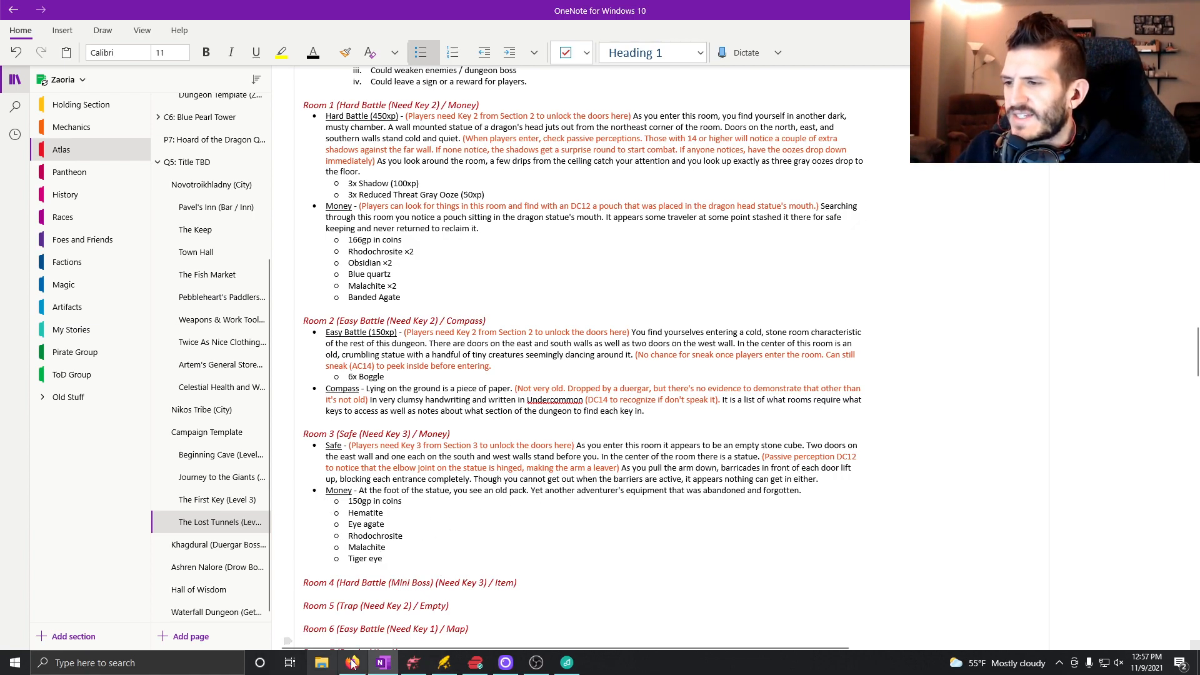
# Switch to Dungeondraft and place three Wall Torch 01 objects, rotated 90 degrees, along Room 3's east wall beside its two doors.
pyautogui.click(413, 663)
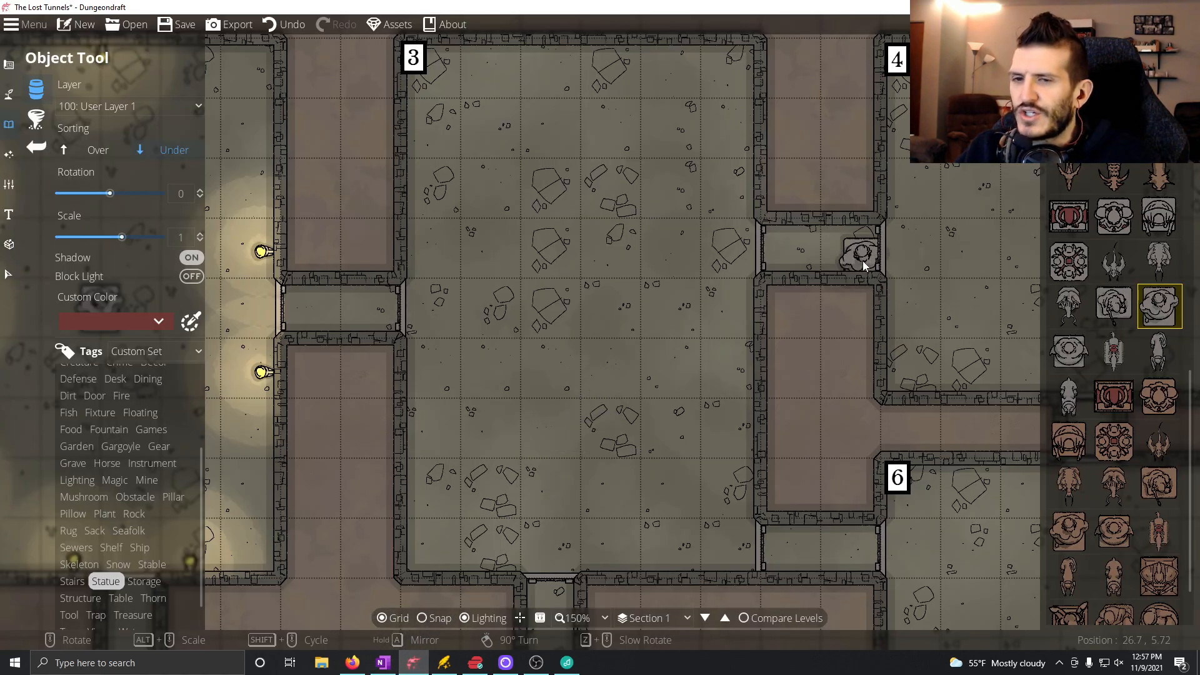
pyautogui.scroll(-1, 1058, 175)
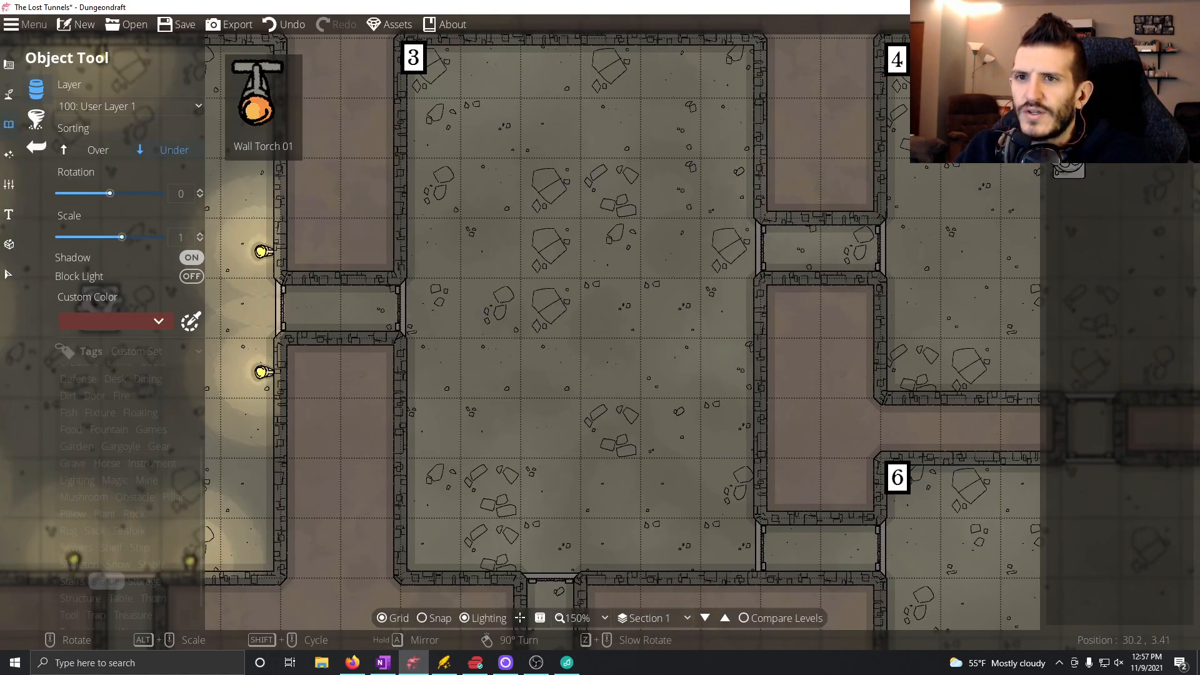
pyautogui.scroll(6, 468, 266)
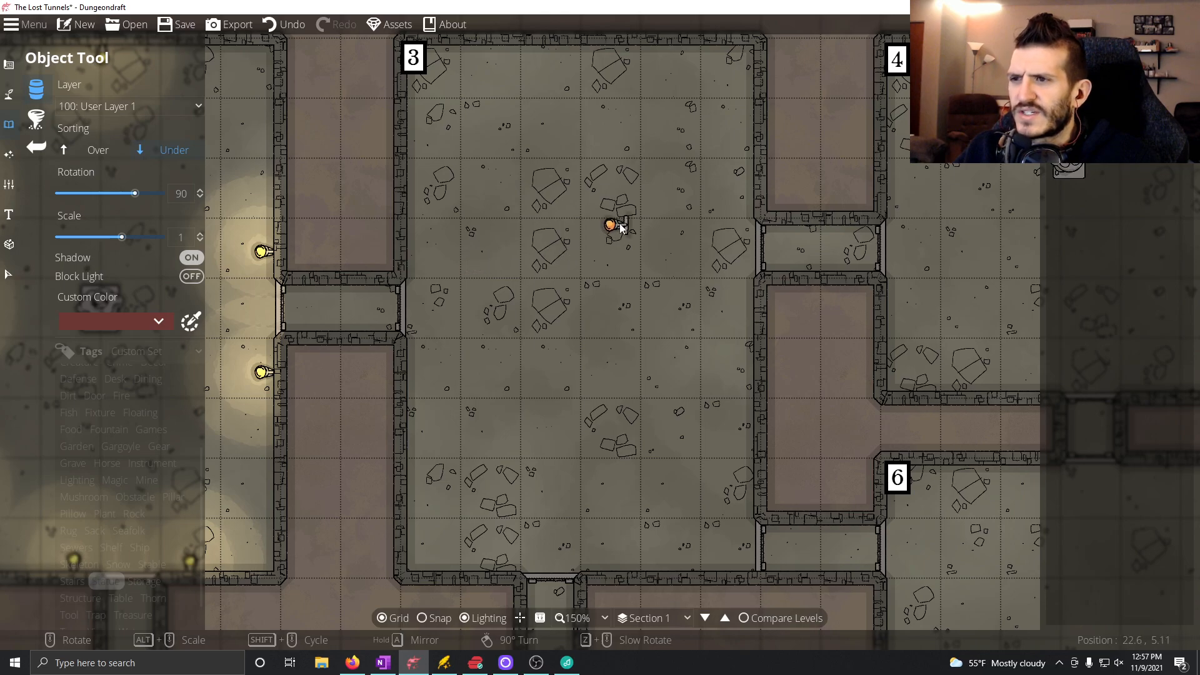
pyautogui.click(748, 201)
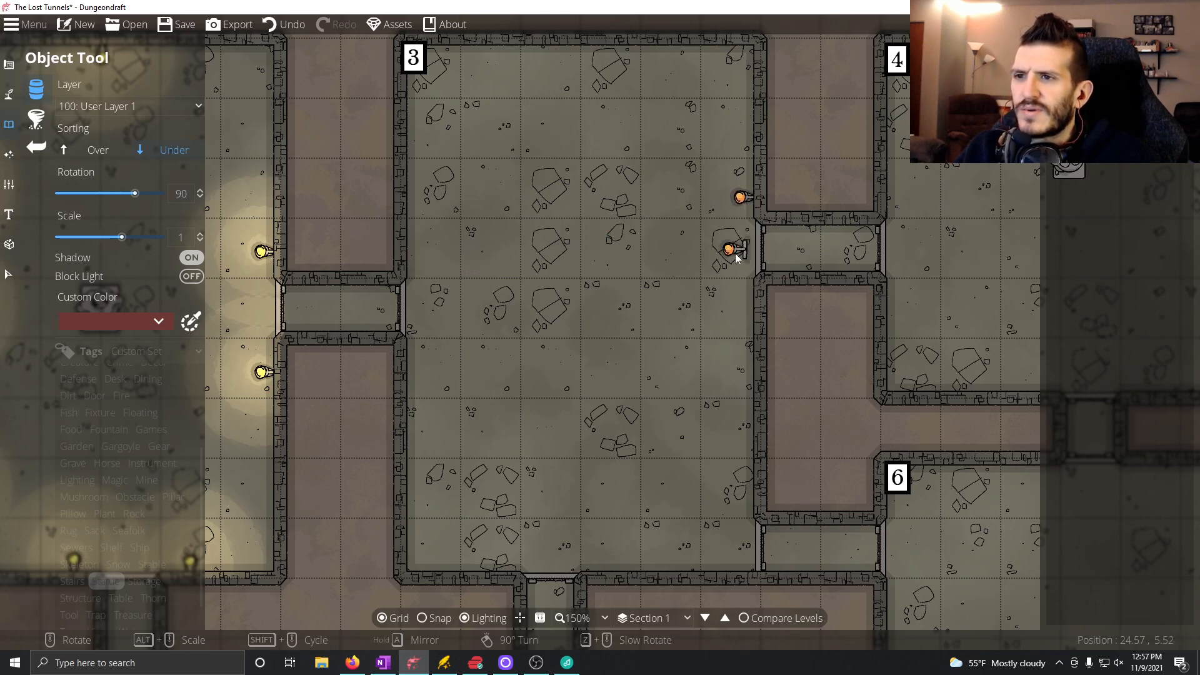
pyautogui.click(748, 312)
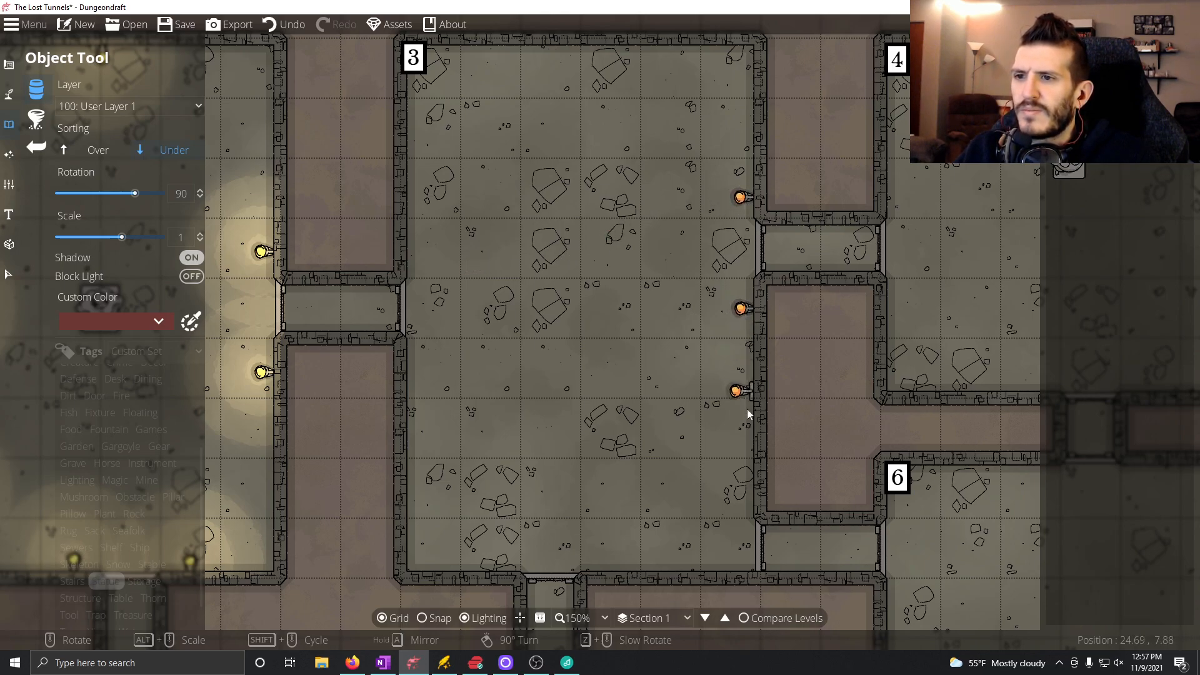
pyautogui.click(748, 488)
# Place two wall torches flanking Room 3's south door and two flanking its west door, rotated to face into the room.
pyautogui.scroll(6, 616, 529)
pyautogui.click(615, 567)
pyautogui.click(494, 567)
pyautogui.scroll(6, 438, 425)
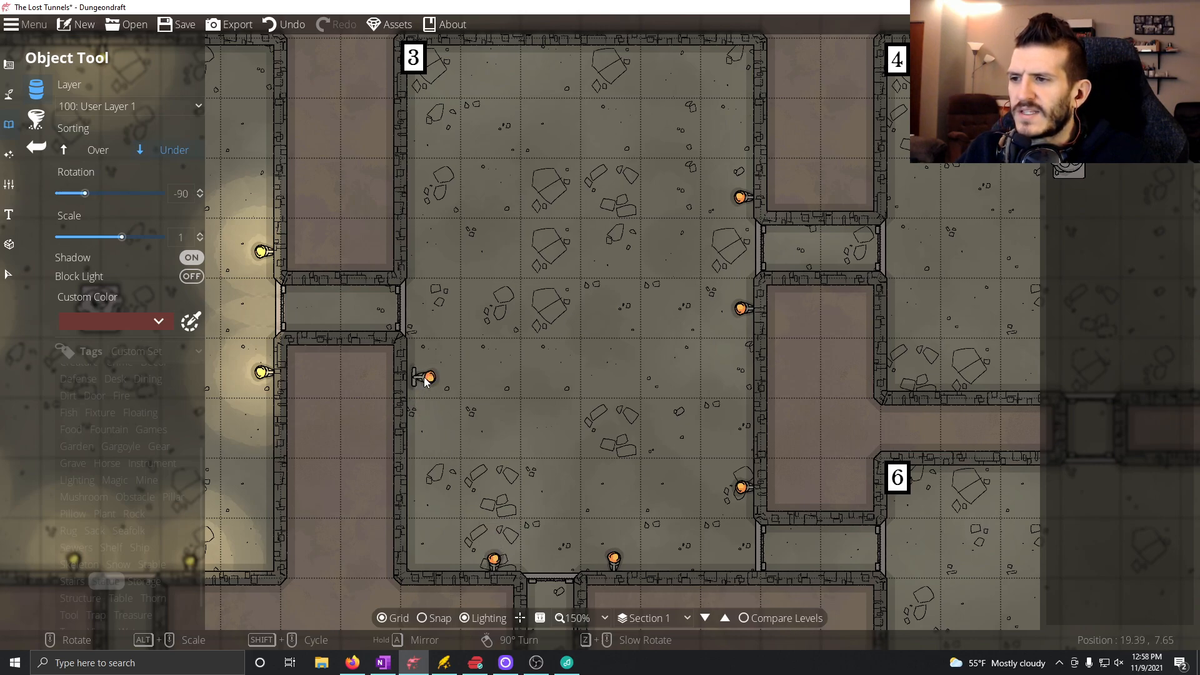
pyautogui.click(417, 369)
pyautogui.scroll(-5, 417, 252)
pyautogui.scroll(5, 417, 252)
pyautogui.click(417, 250)
# Place one wall torch, with rotation 0, at the middle of Room 3's north wall.
pyautogui.scroll(7, 437, 252)
pyautogui.scroll(-1, 454, 252)
pyautogui.moveTo(541, 206); pyautogui.dragTo(523, 292)
pyautogui.click(564, 144)
pyautogui.moveTo(497, 431); pyautogui.dragTo(518, 336)
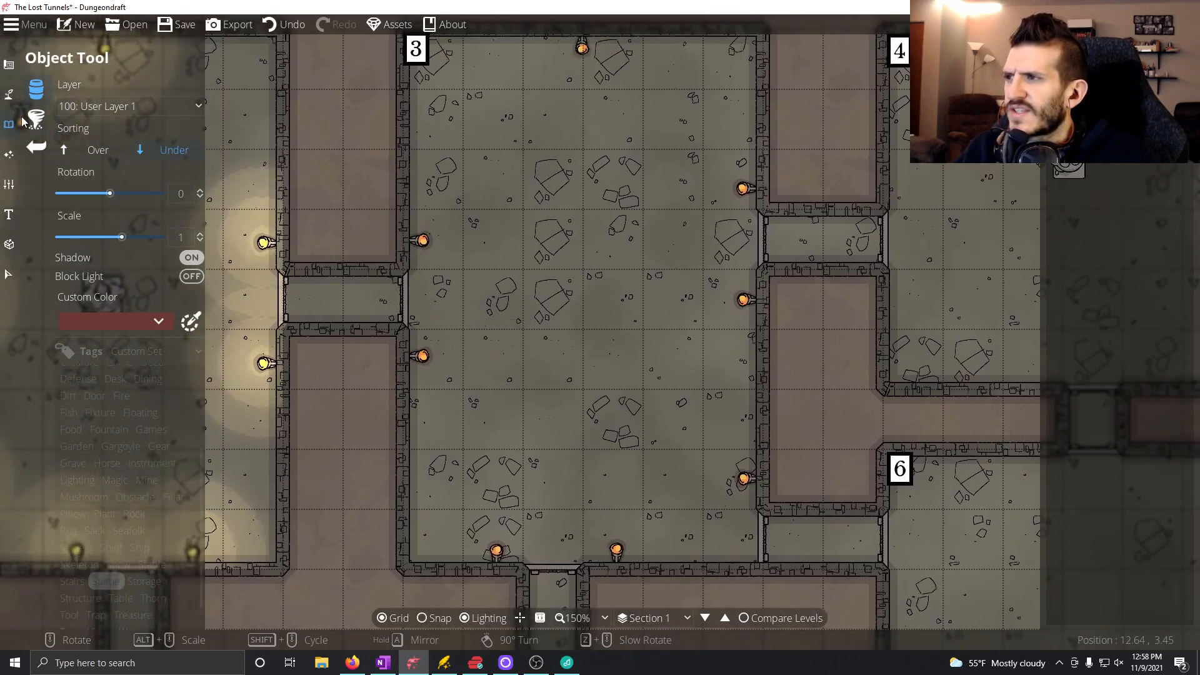
# Add lights with range 1.5 and intensity 1 on Room 3's north wall torch and its three east wall torches.
pyautogui.click(39, 148)
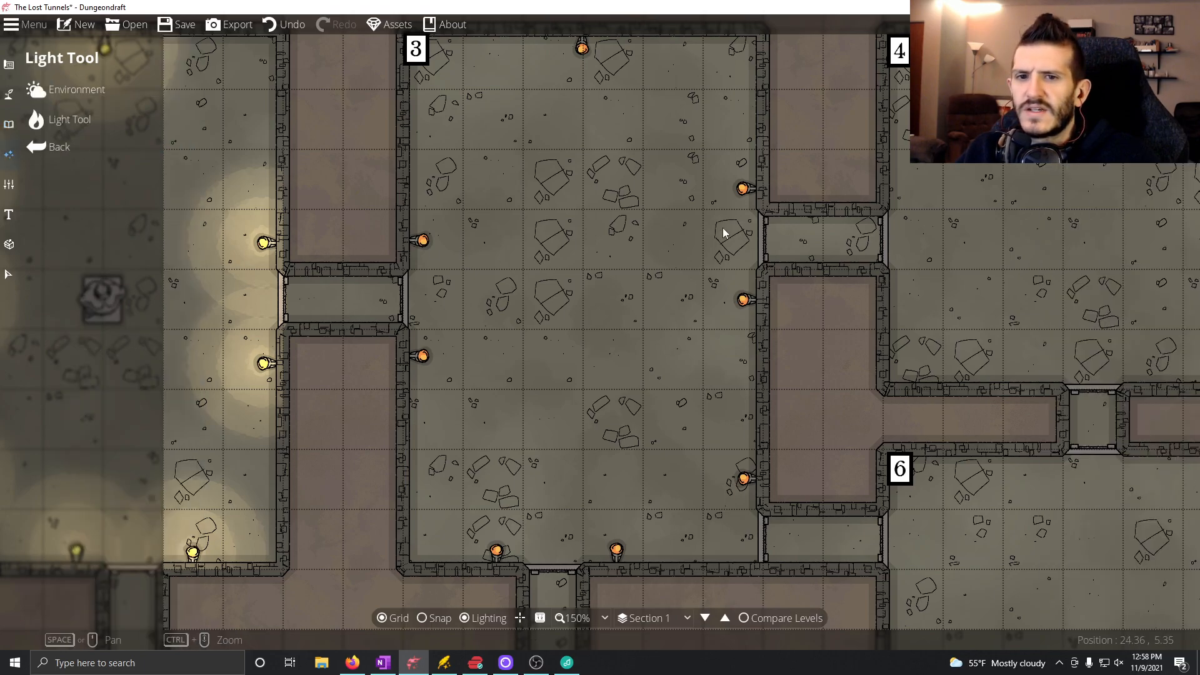
pyautogui.click(65, 120)
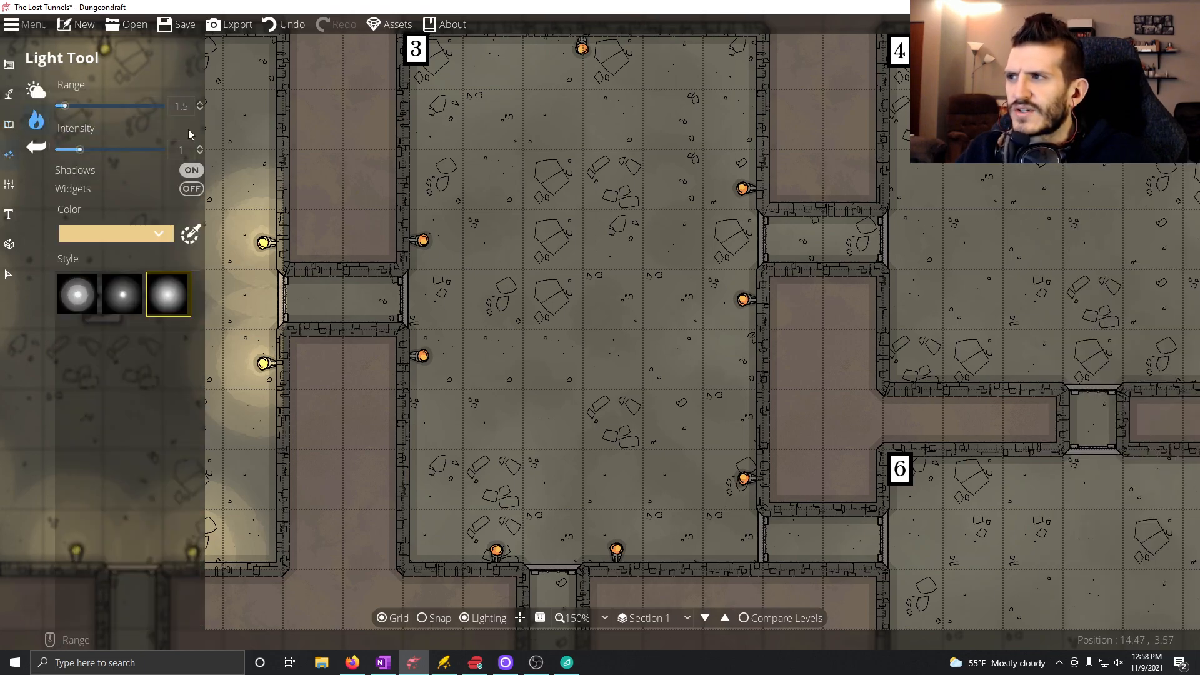
pyautogui.click(582, 49)
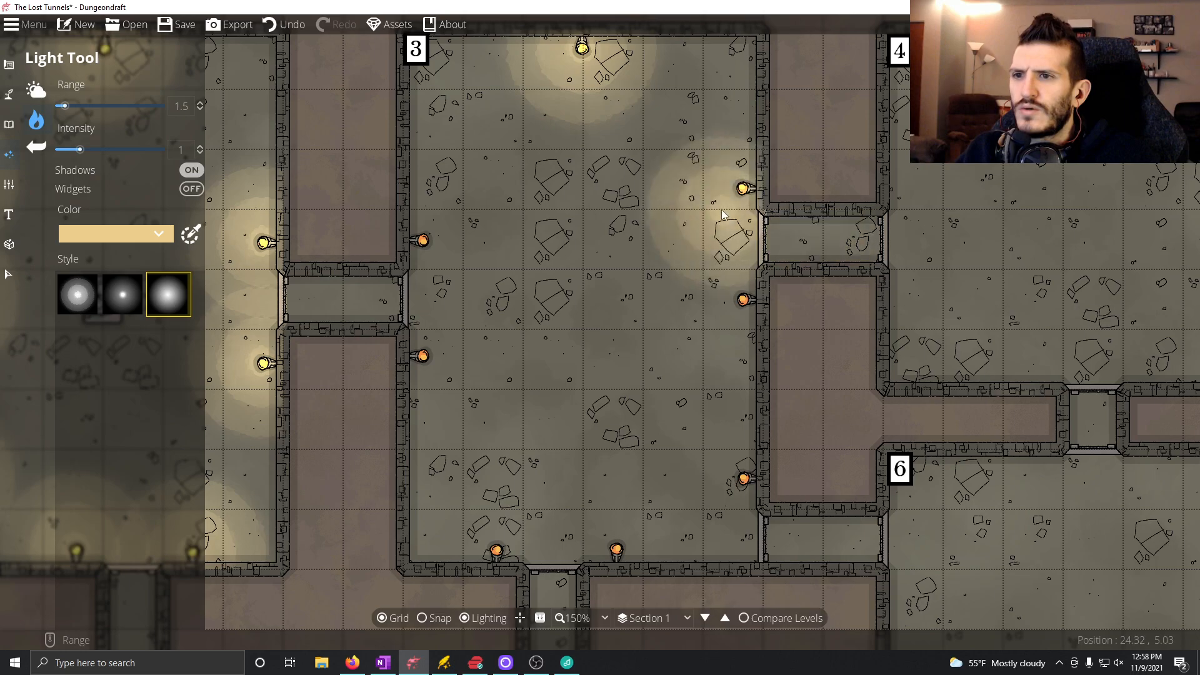
pyautogui.click(744, 189)
pyautogui.click(744, 300)
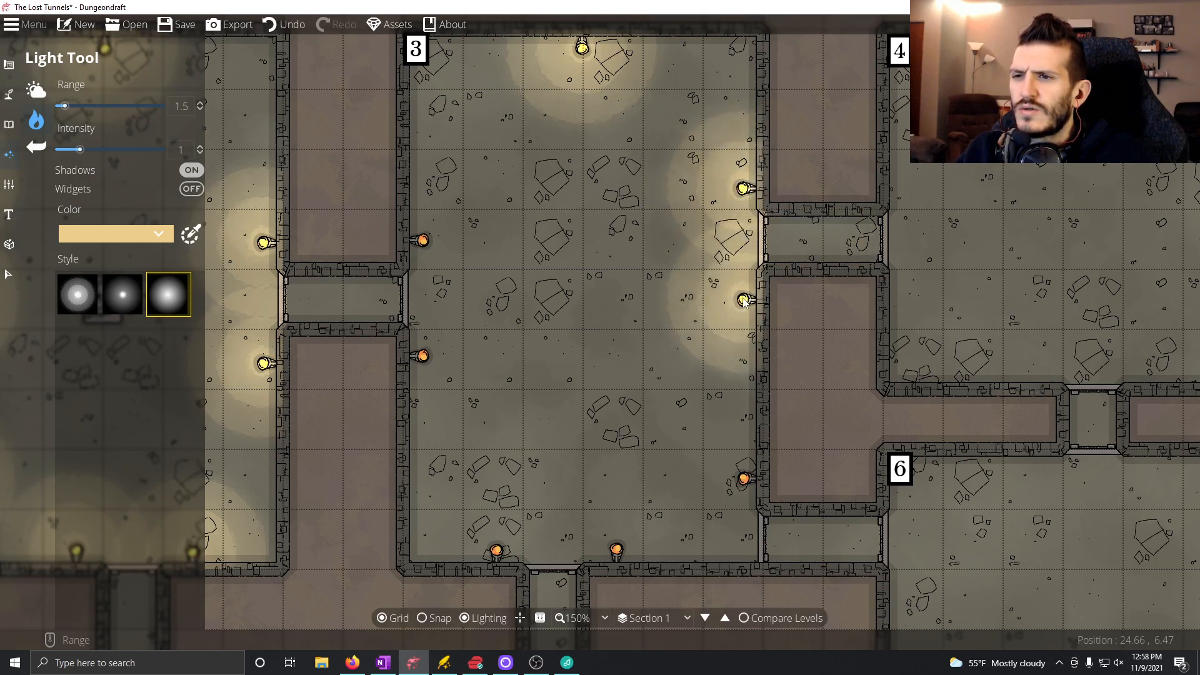
pyautogui.click(745, 479)
# Add matching lights on the two south wall torches and the two west wall torches of Room 3.
pyautogui.click(617, 550)
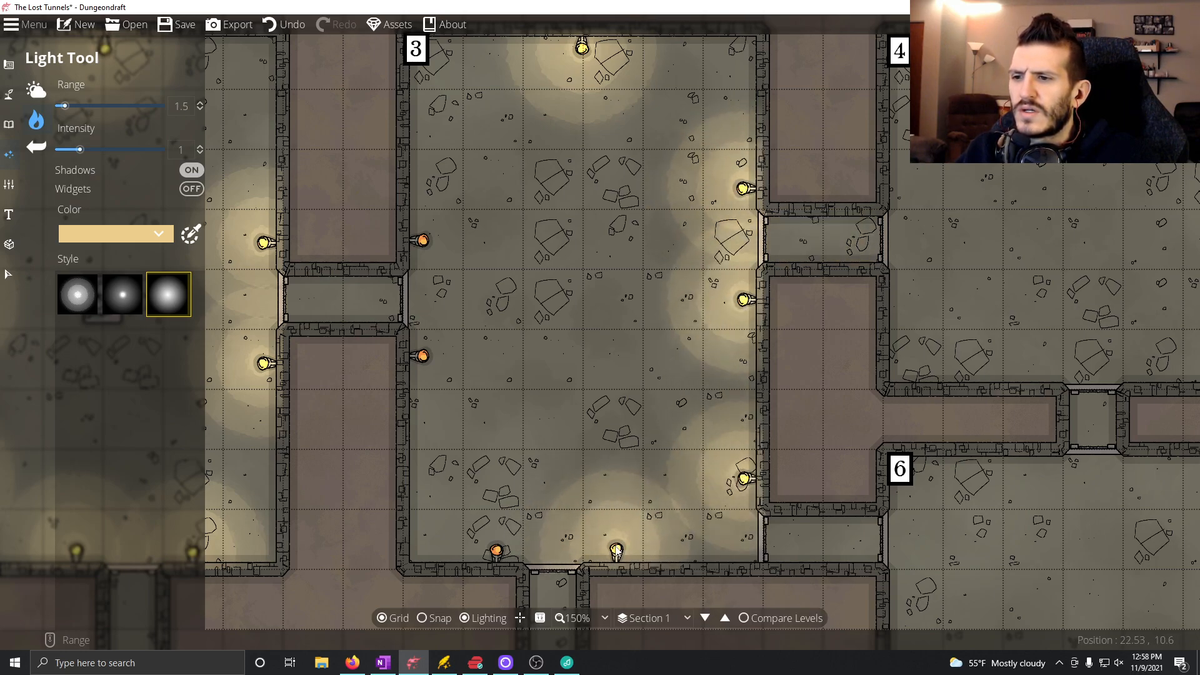
pyautogui.click(496, 551)
pyautogui.click(422, 356)
pyautogui.click(423, 242)
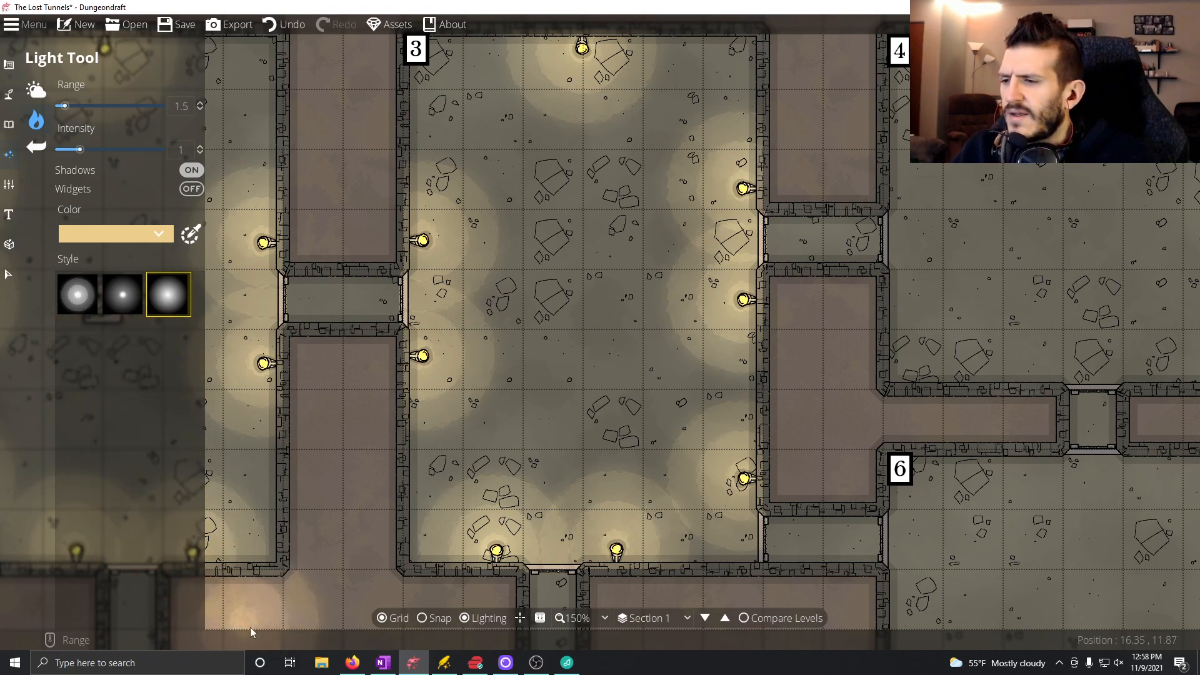
# Place a gray stone statue from the Statue tag near the center of Room 3, at scale 1 and rotation 0.
pyautogui.click(353, 663)
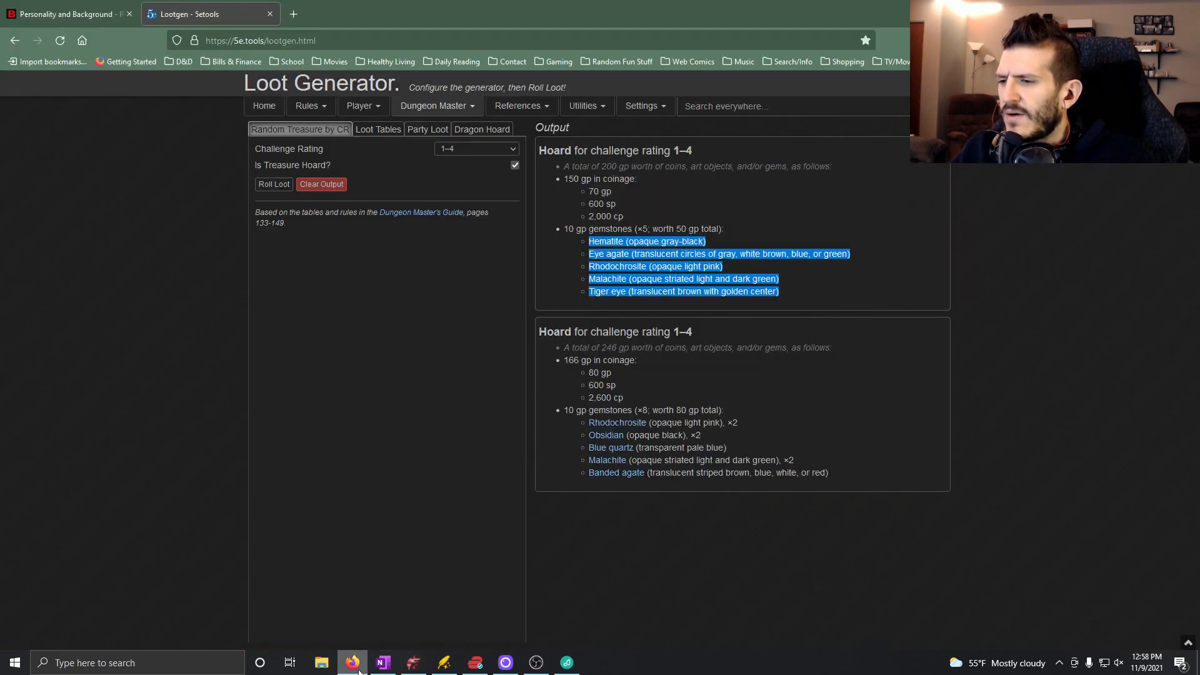
pyautogui.click(413, 664)
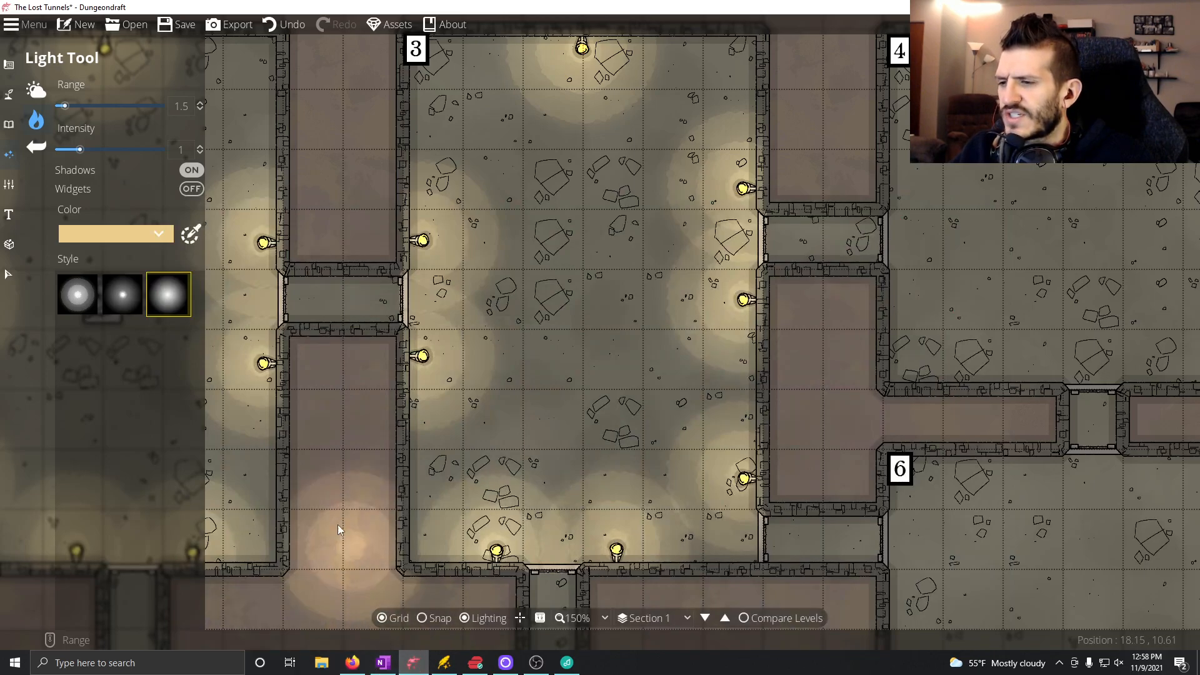
pyautogui.click(8, 123)
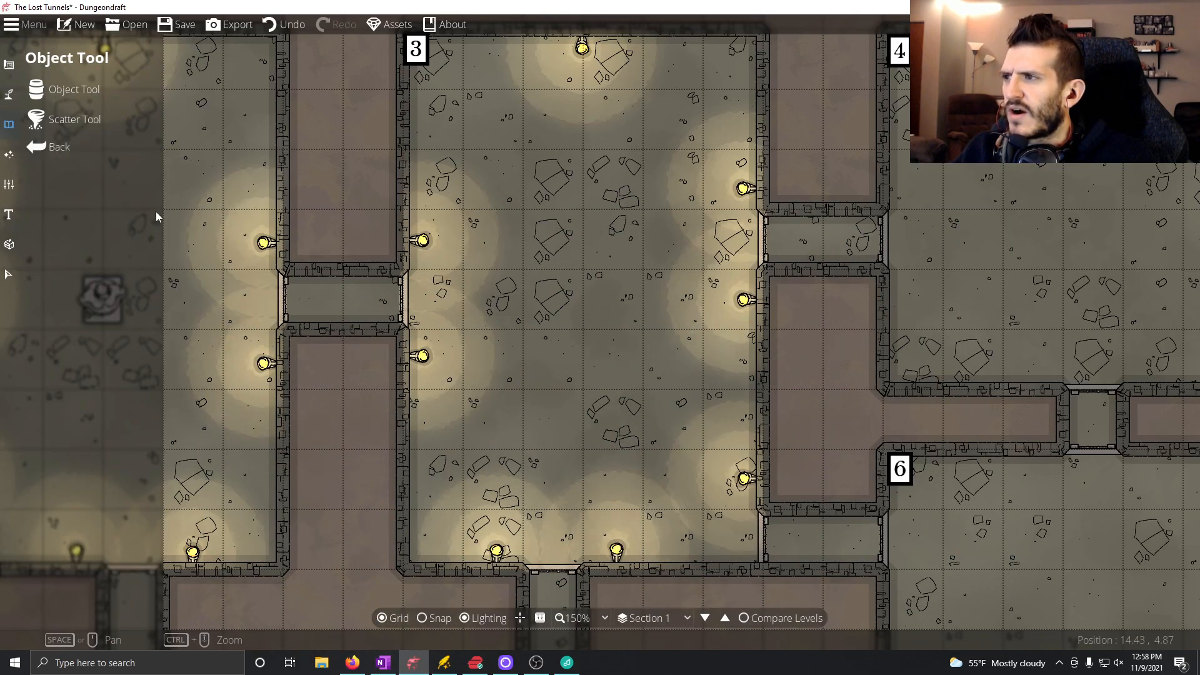
pyautogui.click(69, 89)
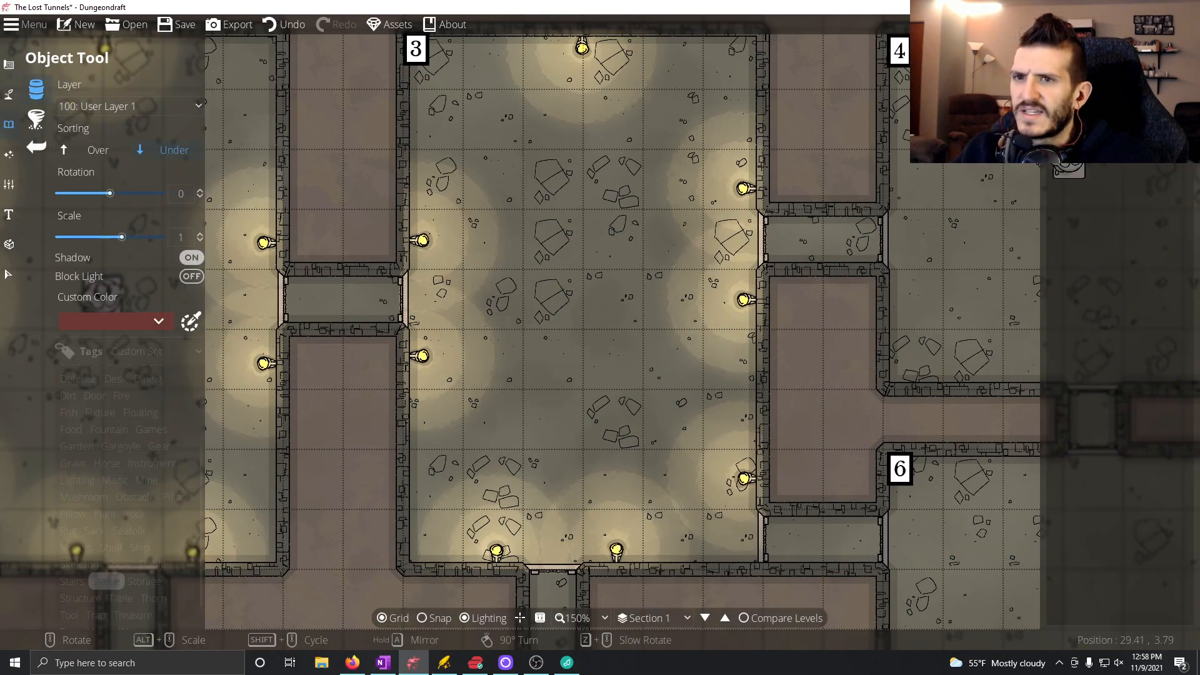
pyautogui.click(1067, 72)
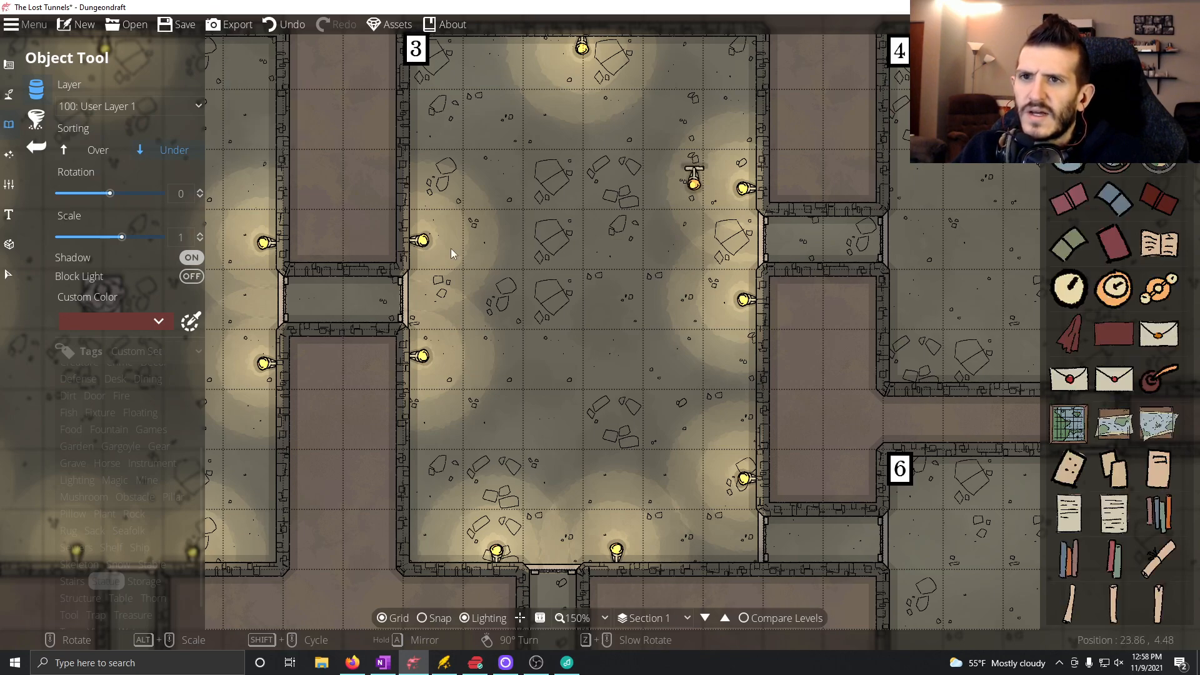
pyautogui.click(105, 581)
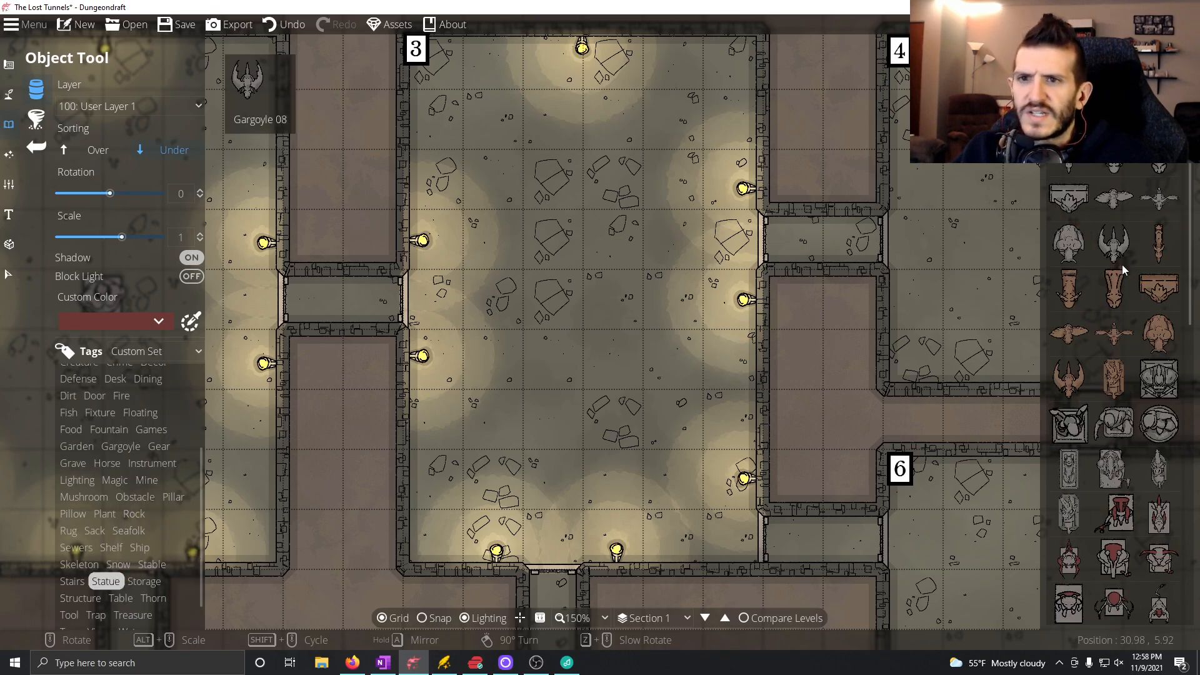
pyautogui.click(1115, 425)
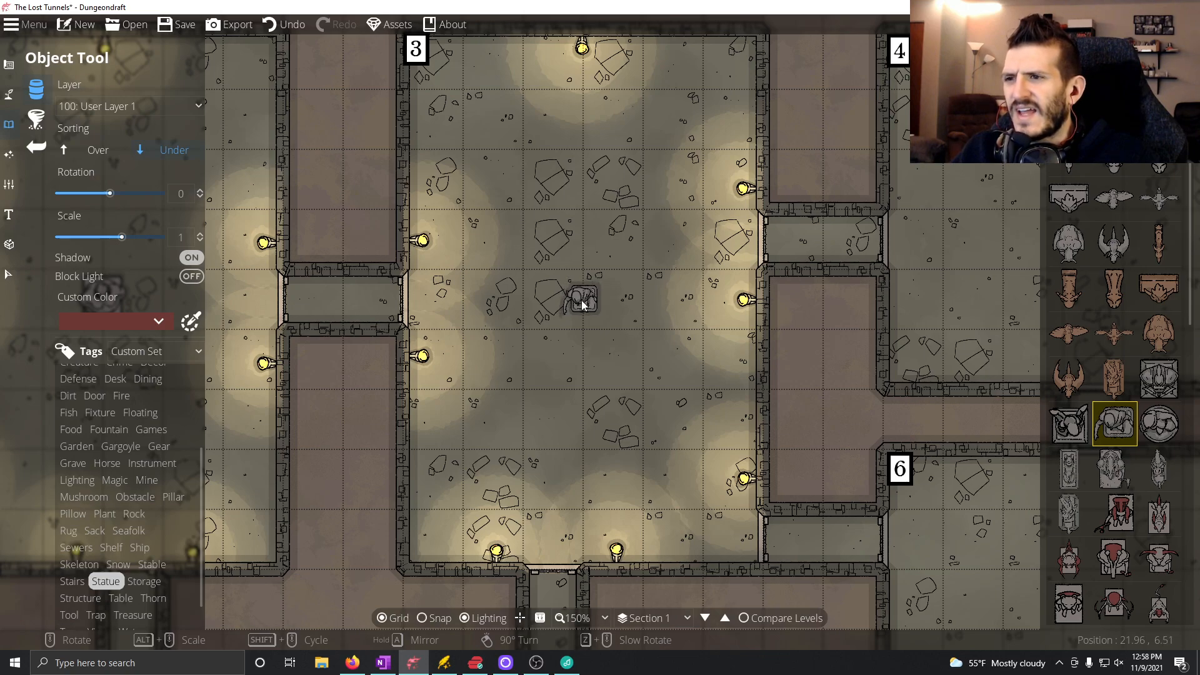
pyautogui.click(582, 305)
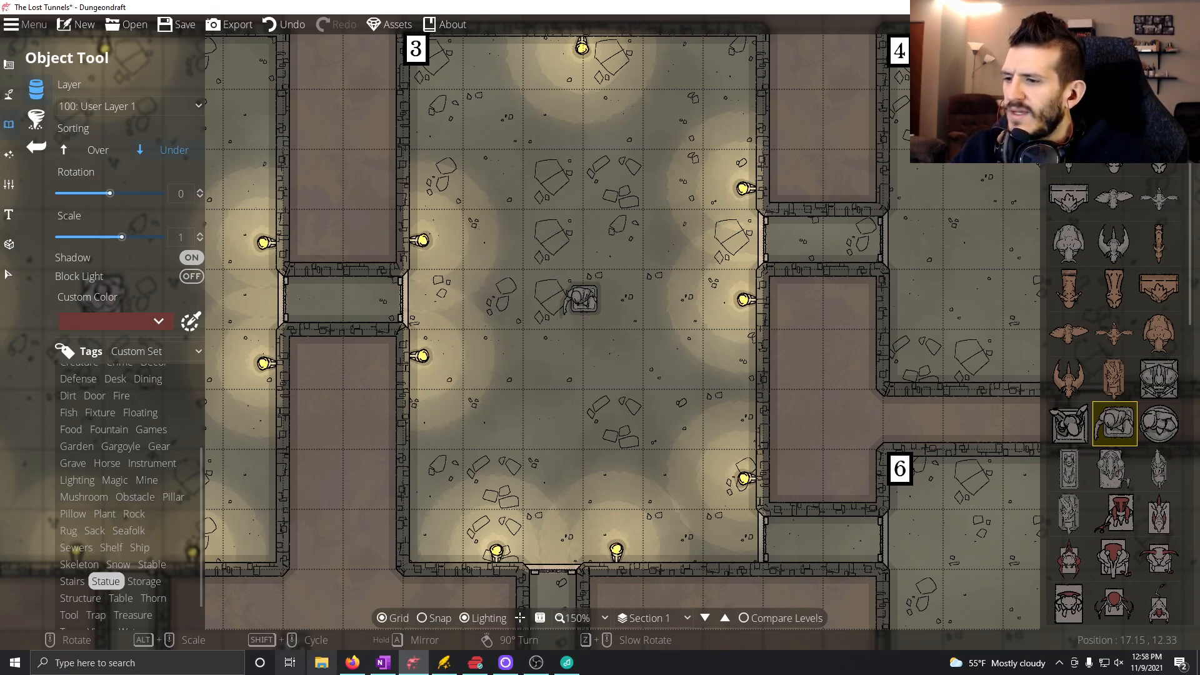
# Switch to OneNote and start a bulleted line with underlined text beneath the Room 4 heading.
pyautogui.click(372, 653)
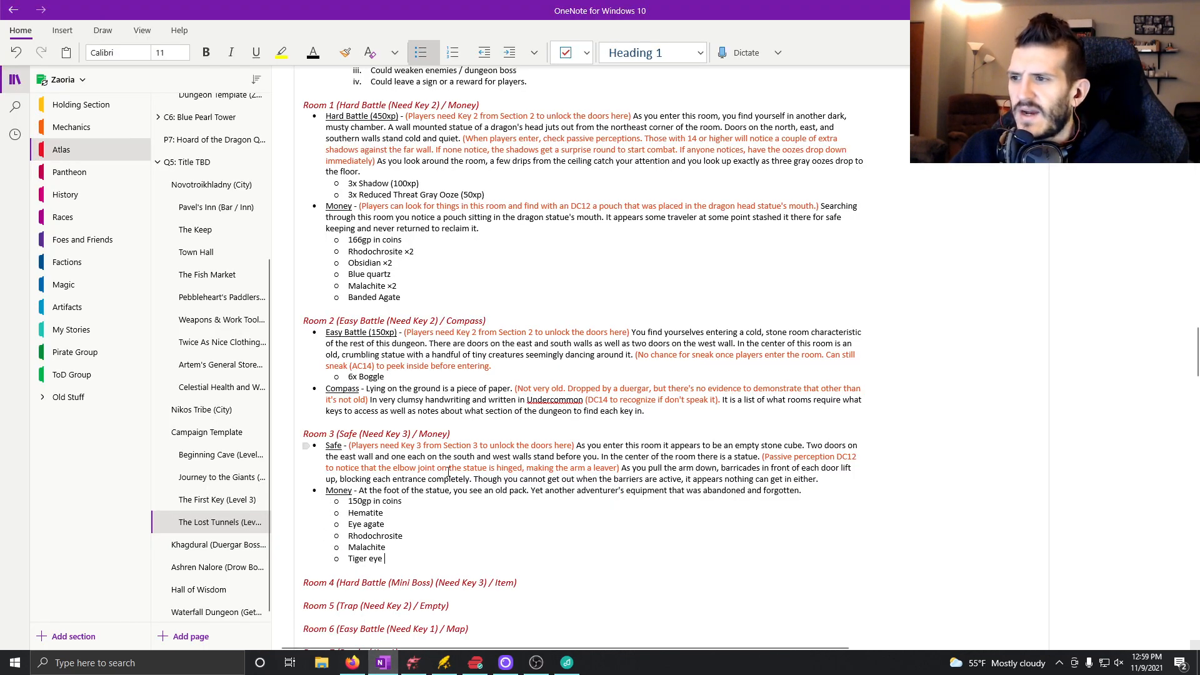
pyautogui.scroll(-3, 539, 379)
pyautogui.click(539, 380)
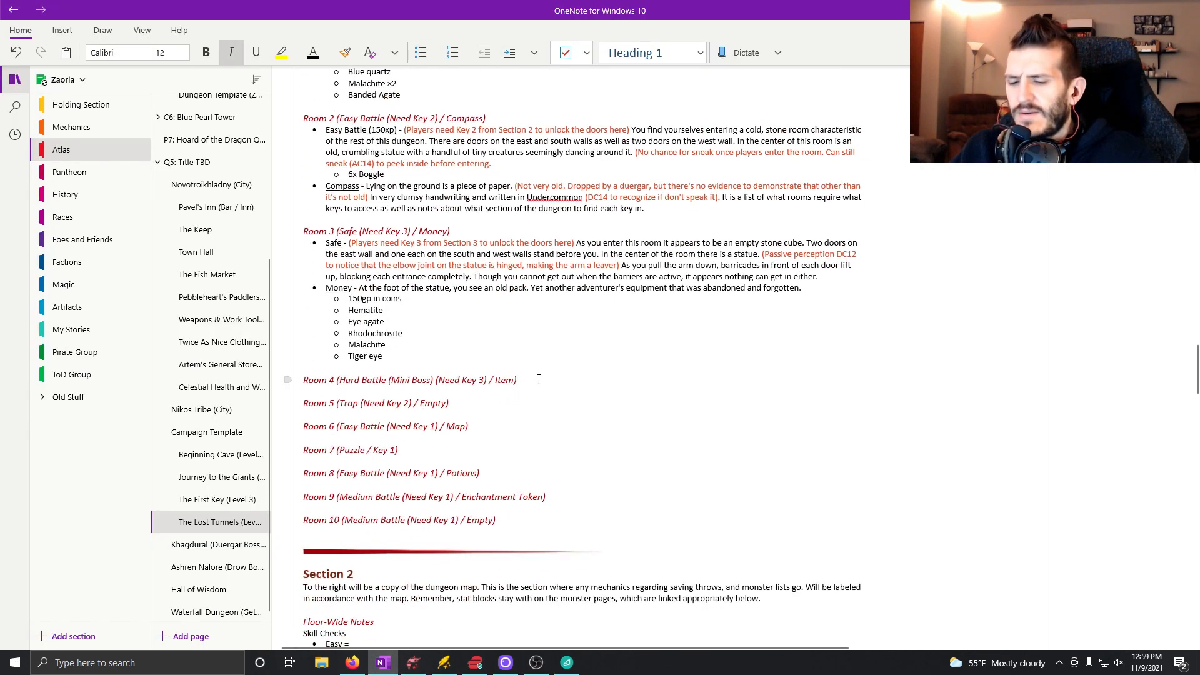
pyautogui.press('Return')
pyautogui.click(415, 56)
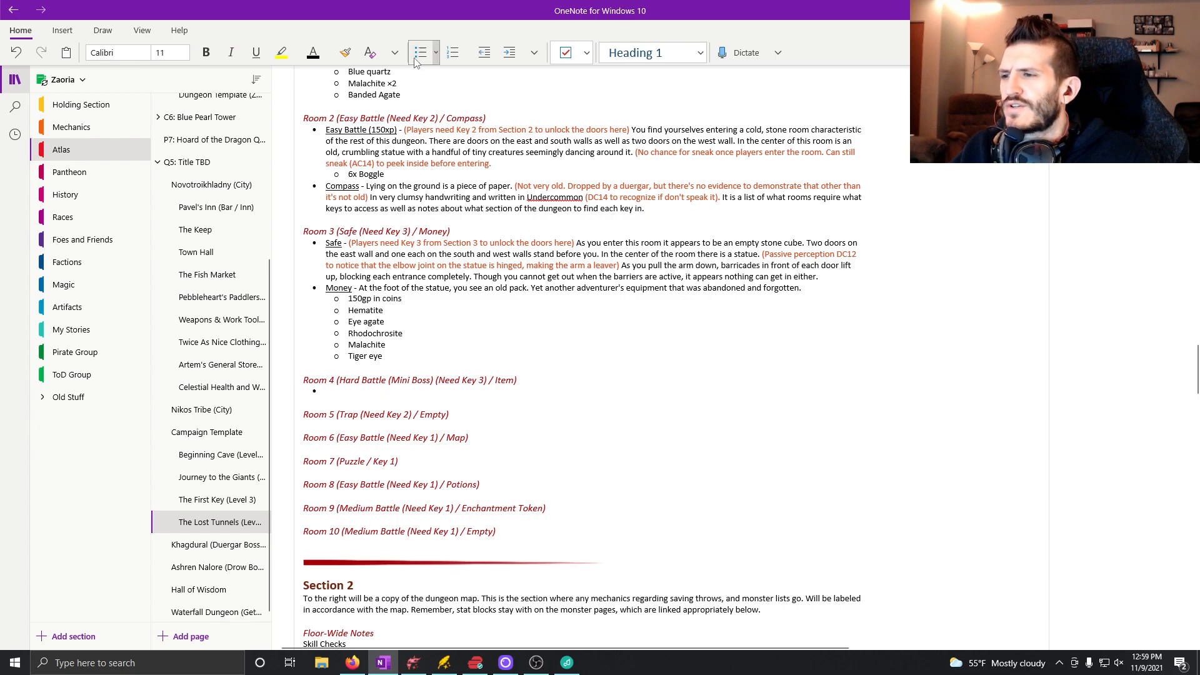
pyautogui.hotkey('ctrl', 'u')
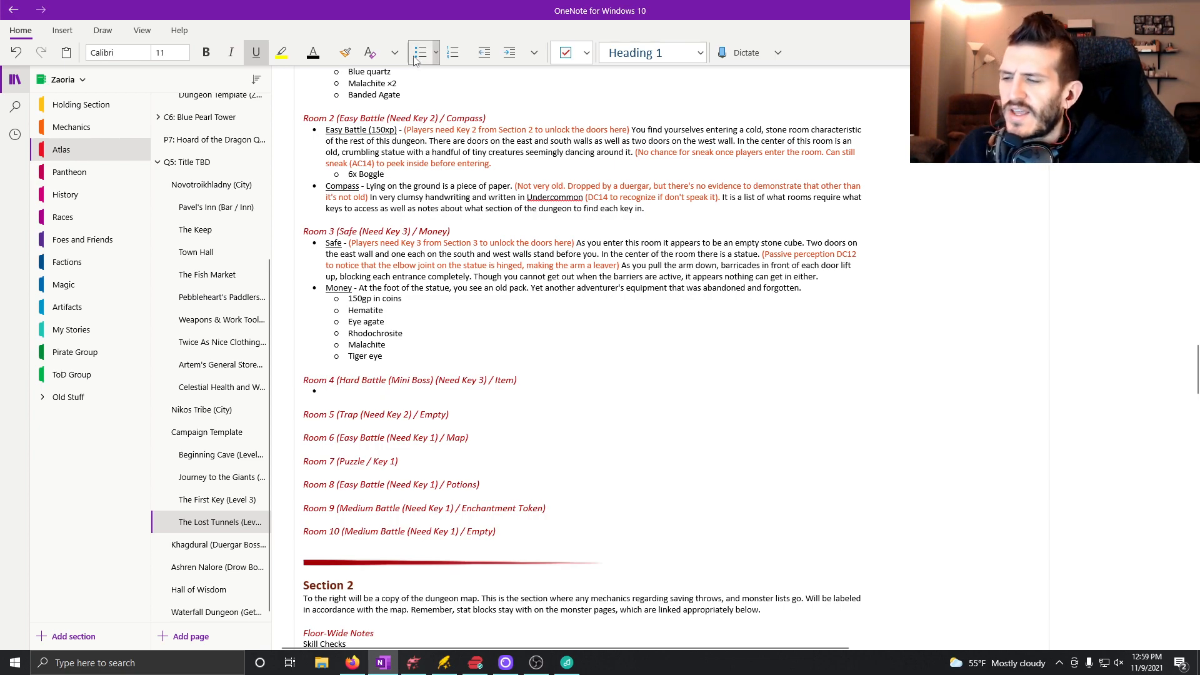
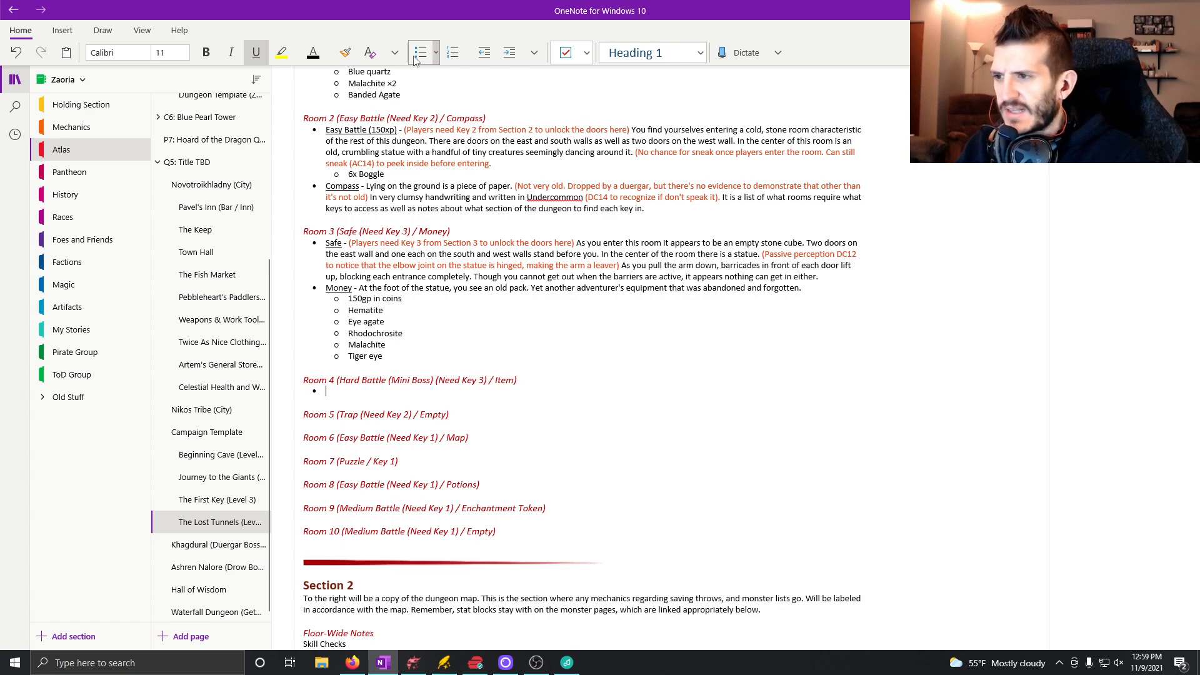
pyautogui.hotkey('ctrl', 'u')
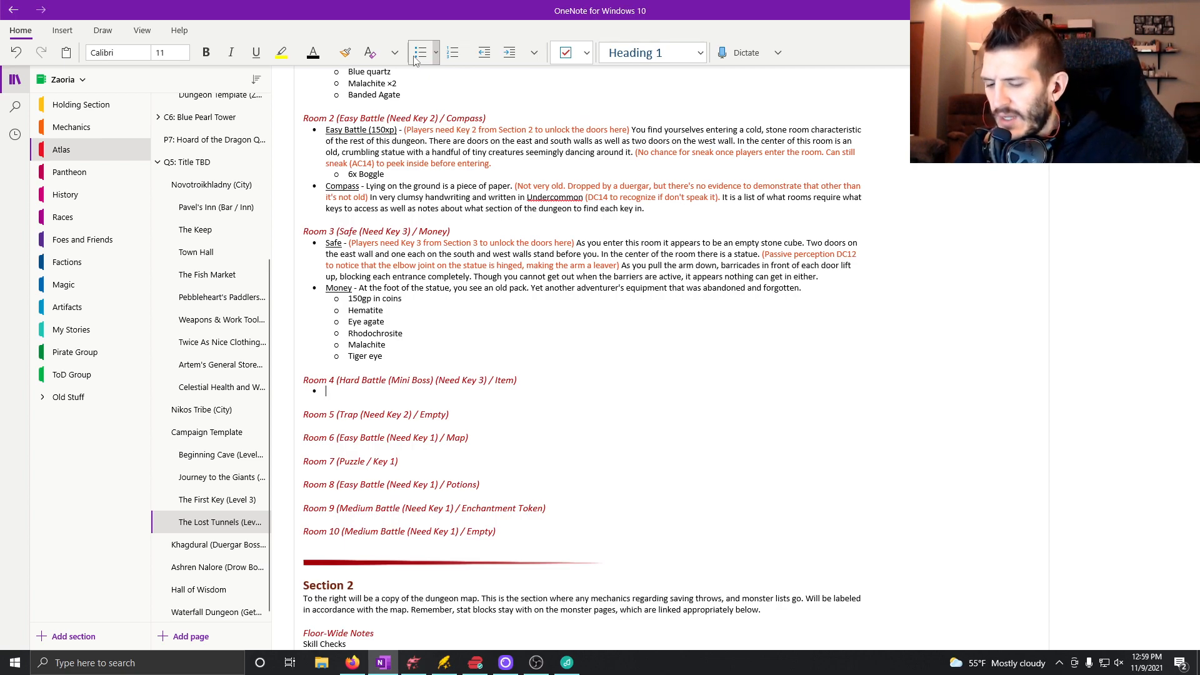
pyautogui.write('Mini-')
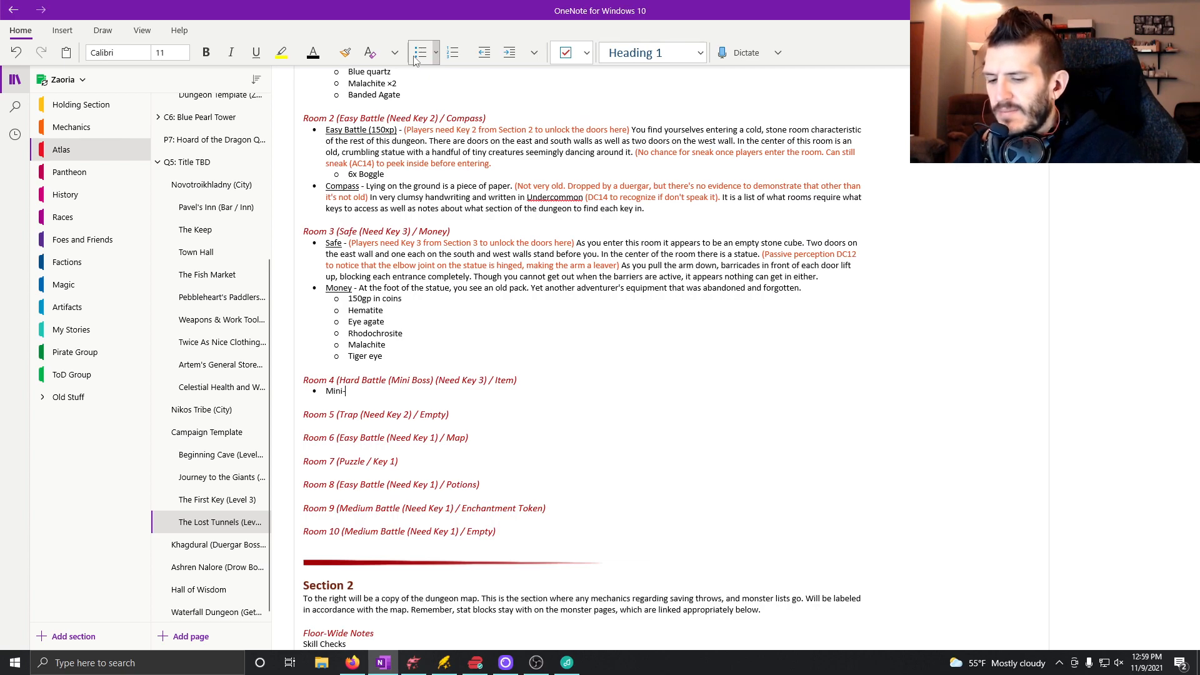
pyautogui.press('BackSpace')
pyautogui.press('BackSpace')
pyautogui.press('BackSpace')
pyautogui.press('BackSpace')
pyautogui.press('BackSpace')
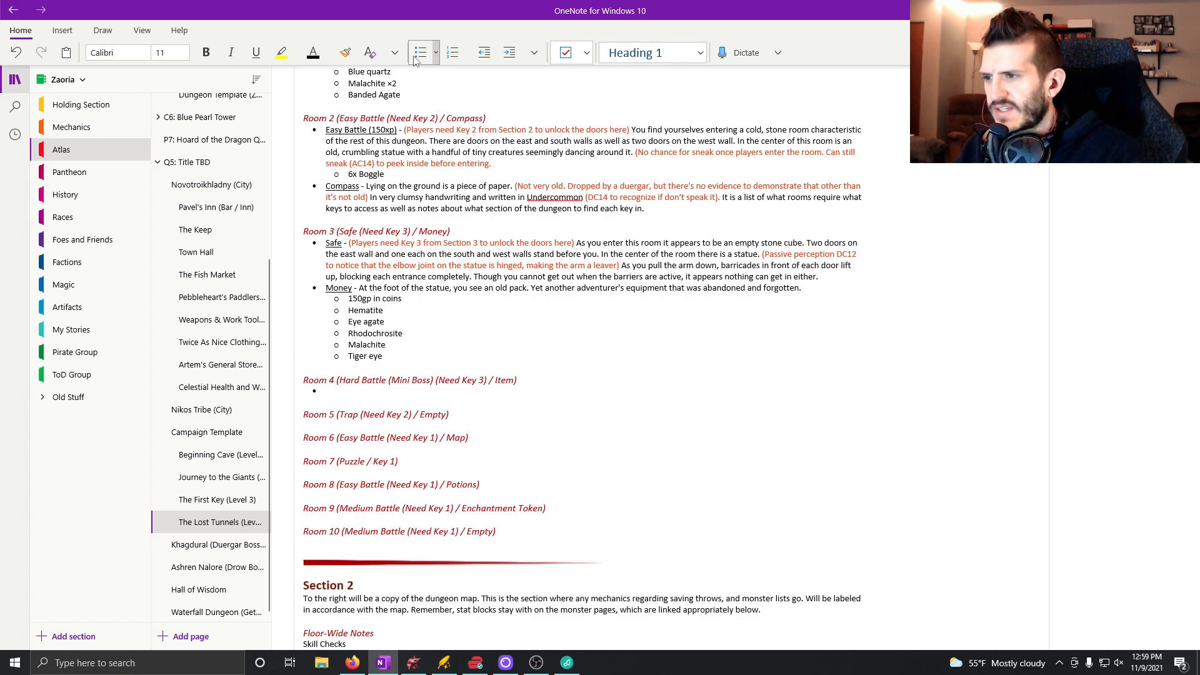
# Write the underlined label "Mini-Boss Battle (450xp)" in the bullet under the Room 4 heading, followed by a non-underlined dash.
pyautogui.hotkey('ctrl', 'u')
pyautogui.write('Mini')
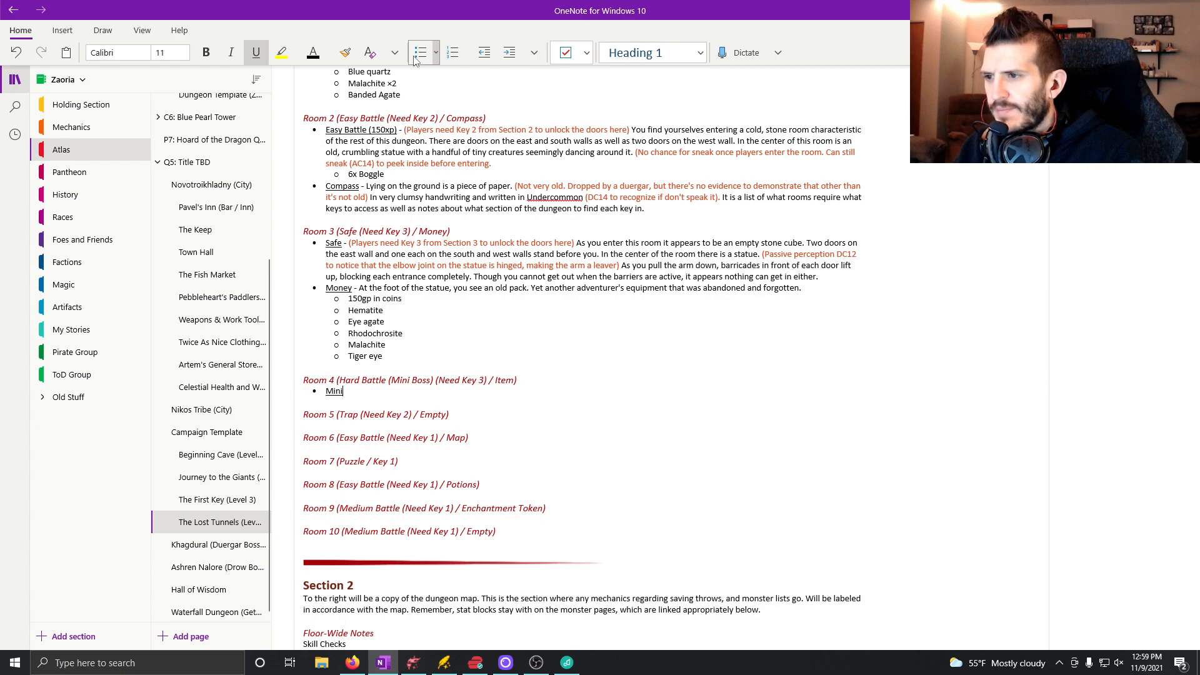
pyautogui.write('-Boss Battle')
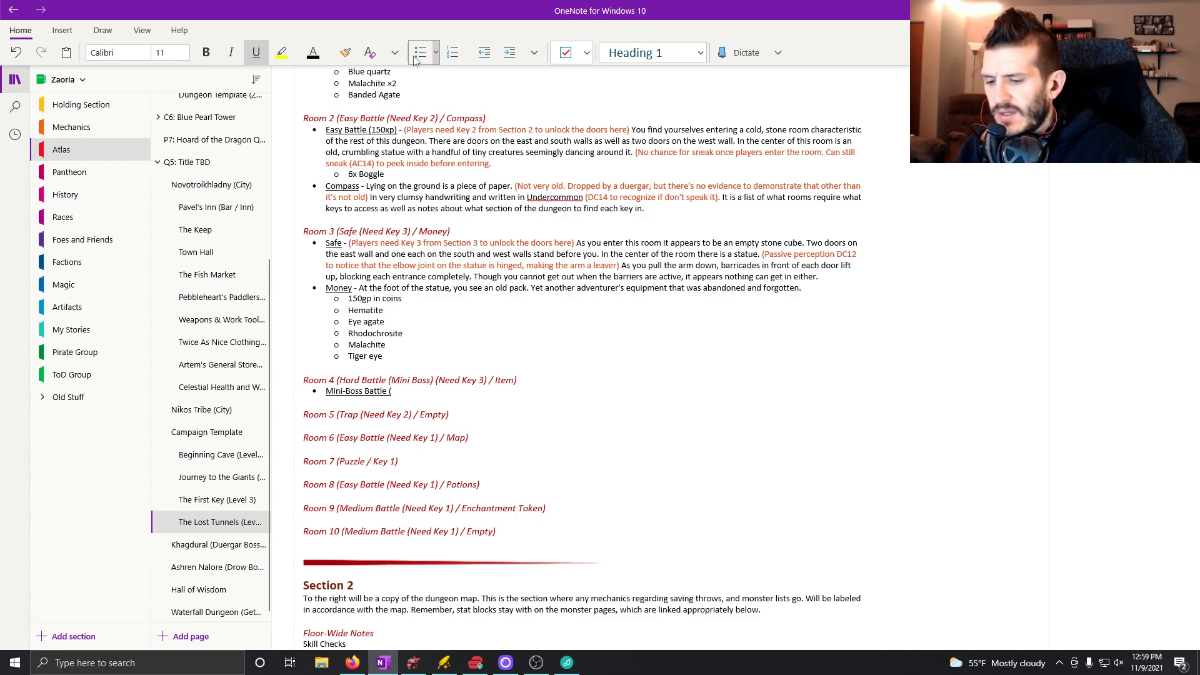
pyautogui.write(' (')
pyautogui.scroll(8, 611, 275)
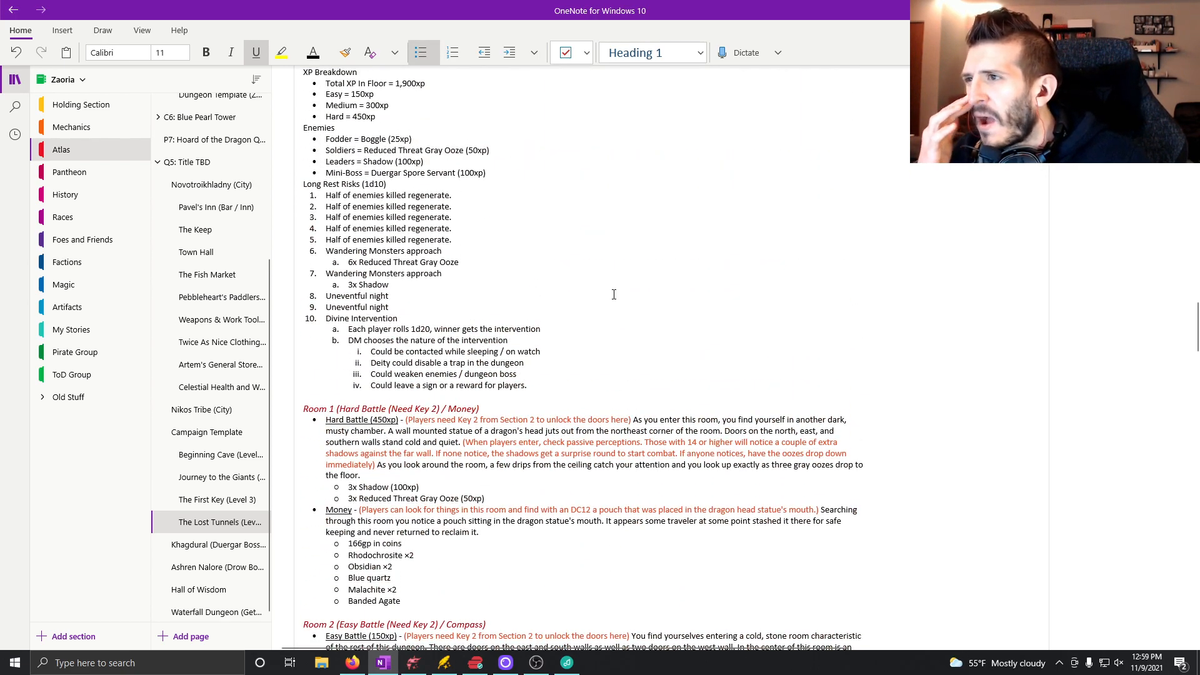
pyautogui.scroll(-7, 612, 290)
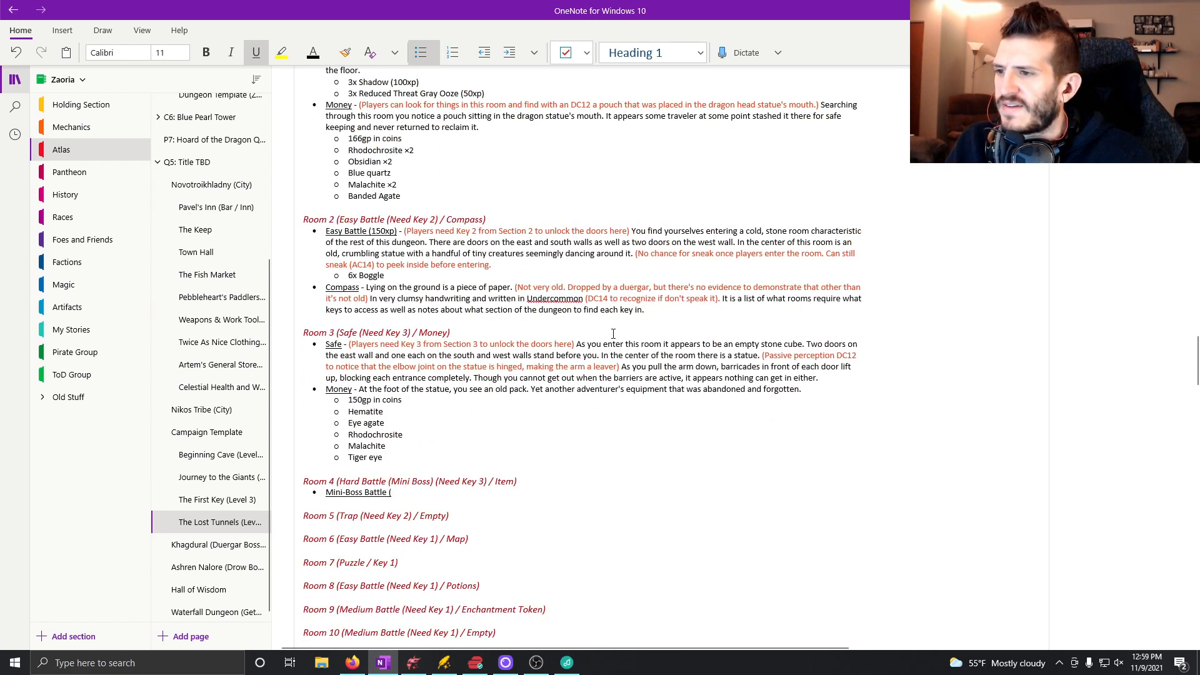
pyautogui.write('450')
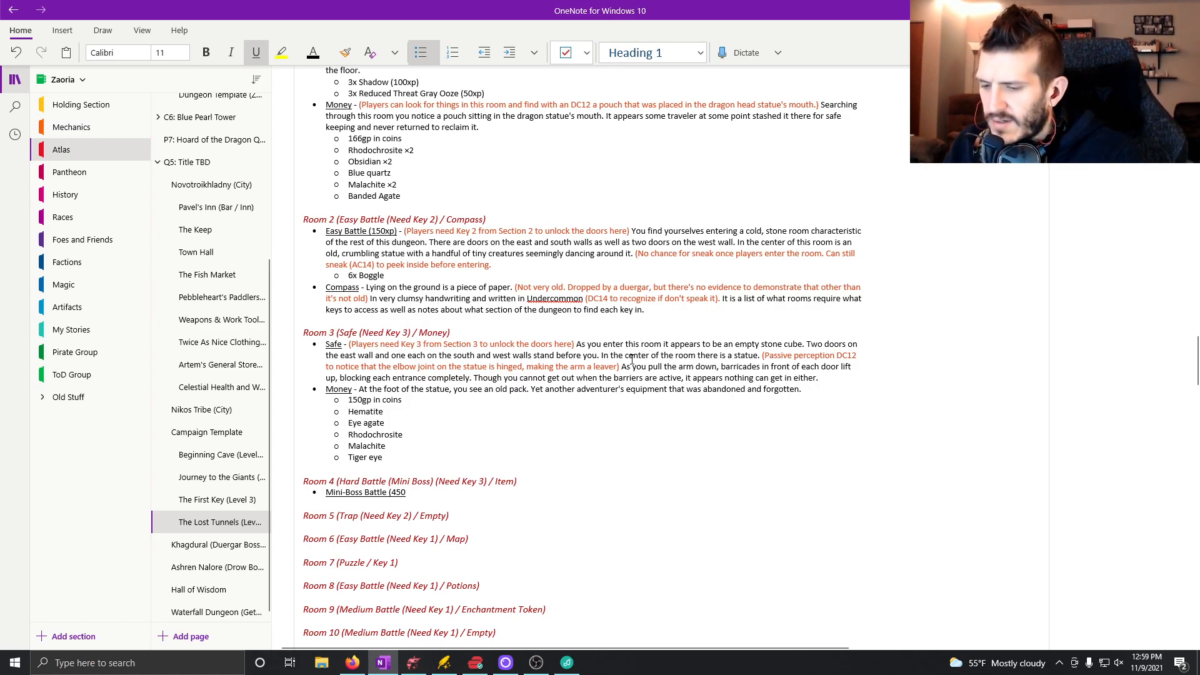
pyautogui.write('xp')
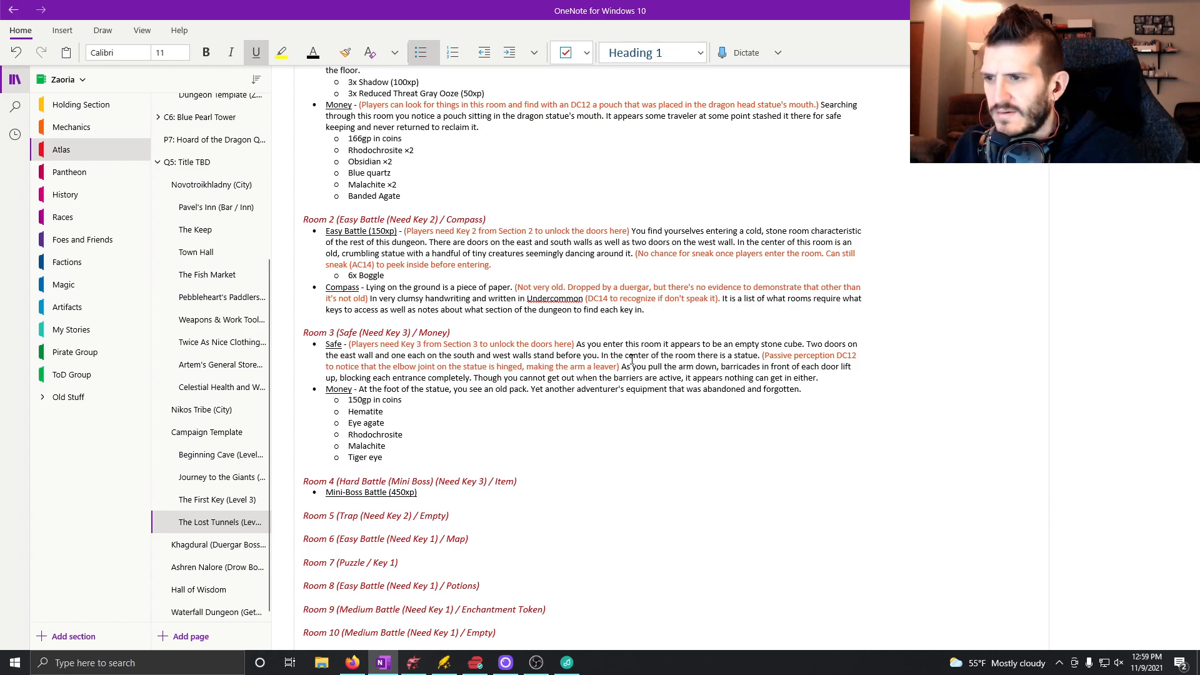
pyautogui.hotkey('ctrl', 'u')
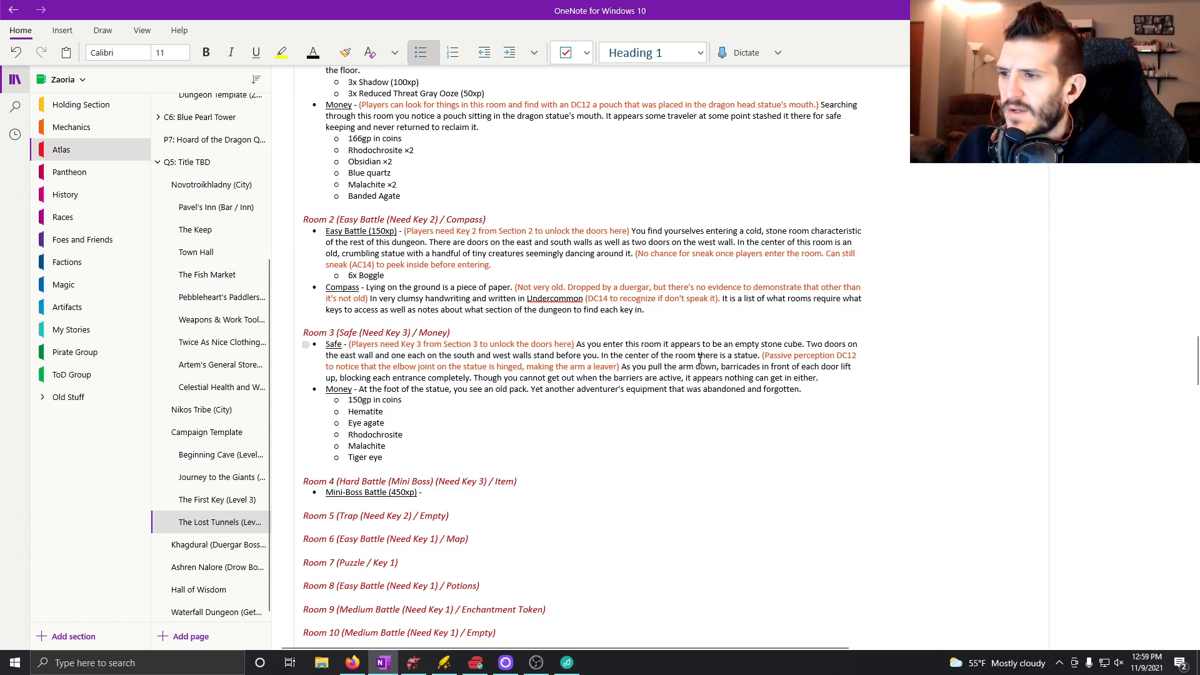
# Add a sub-bullet under Room 4's mini-boss line with "Duergar Spore Servant (100xp)", copied from the Enemies list in the floor-wide notes.
pyautogui.press('Return')
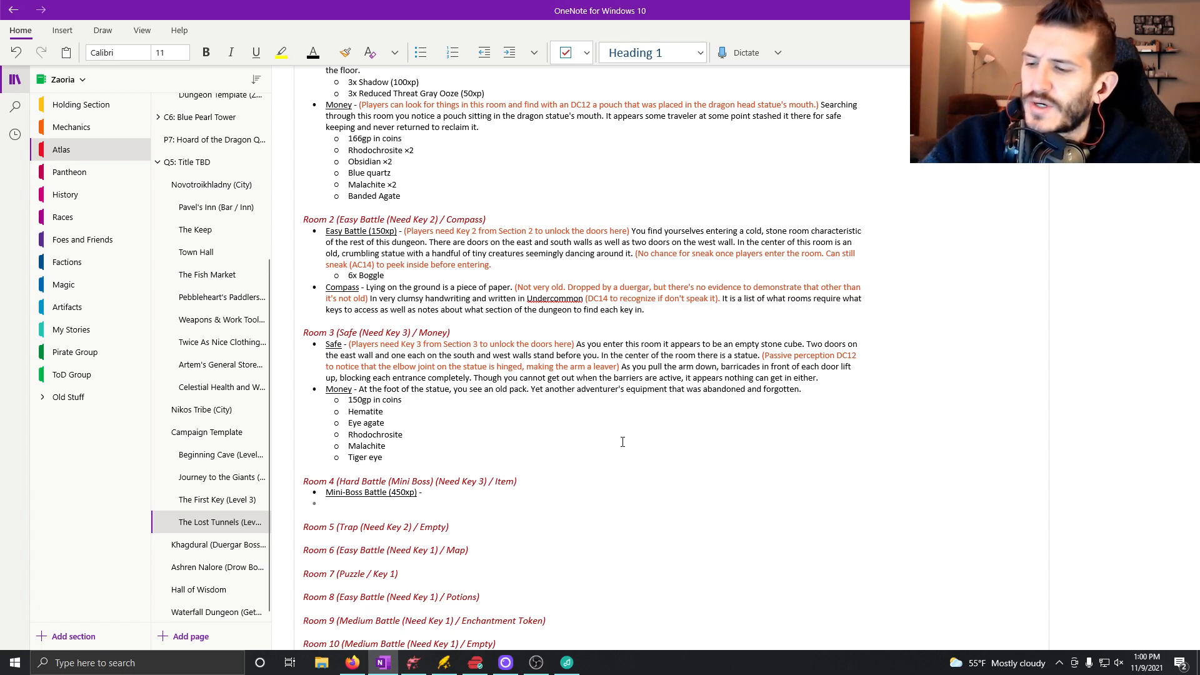
pyautogui.press('Tab')
pyautogui.scroll(2, 591, 416)
pyautogui.scroll(5, 590, 416)
pyautogui.scroll(2, 591, 416)
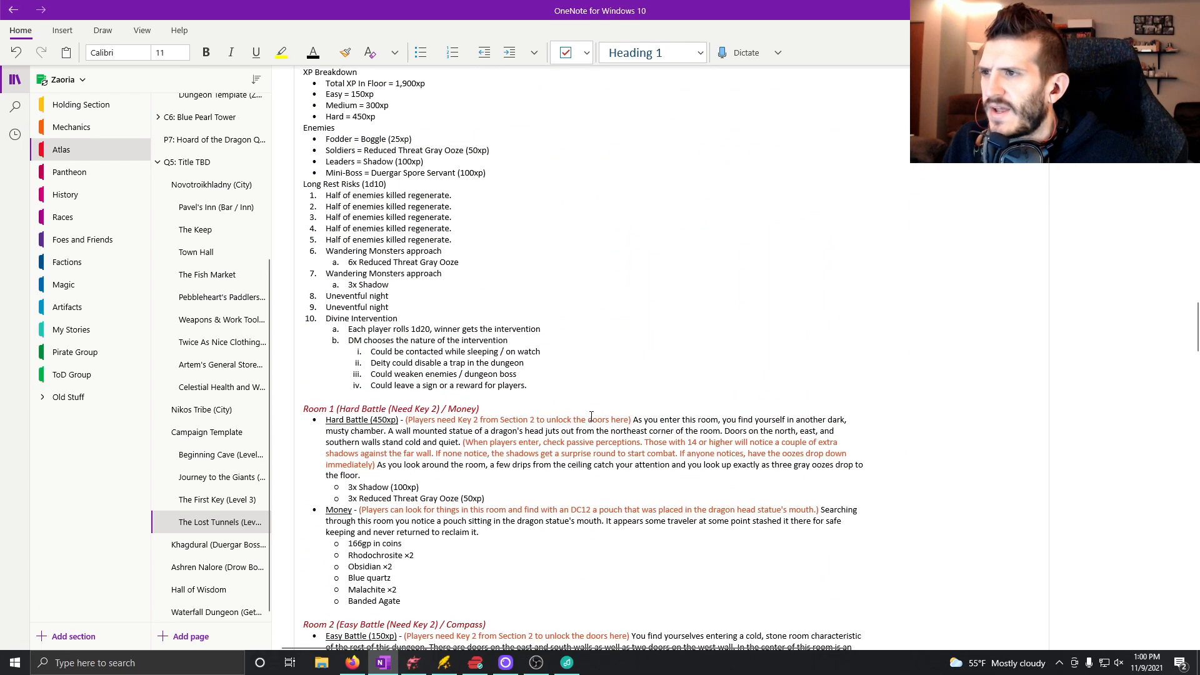
pyautogui.scroll(2, 591, 416)
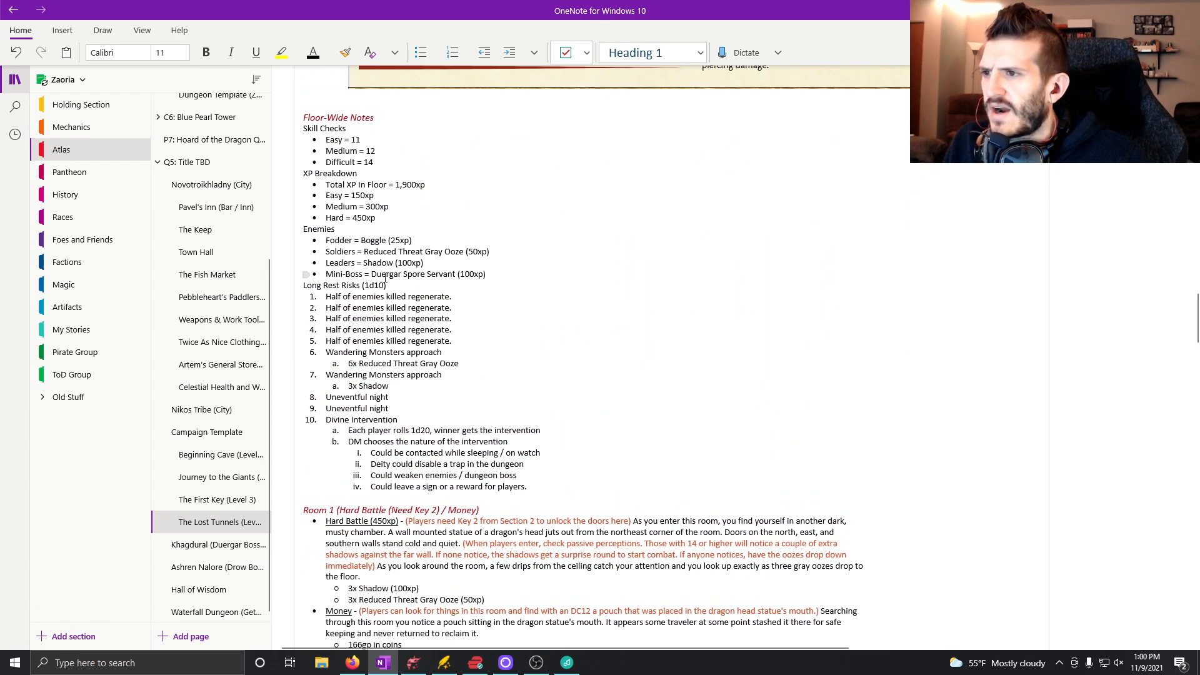
pyautogui.moveTo(375, 275); pyautogui.dragTo(489, 277)
pyautogui.hotkey('ctrl', 'c')
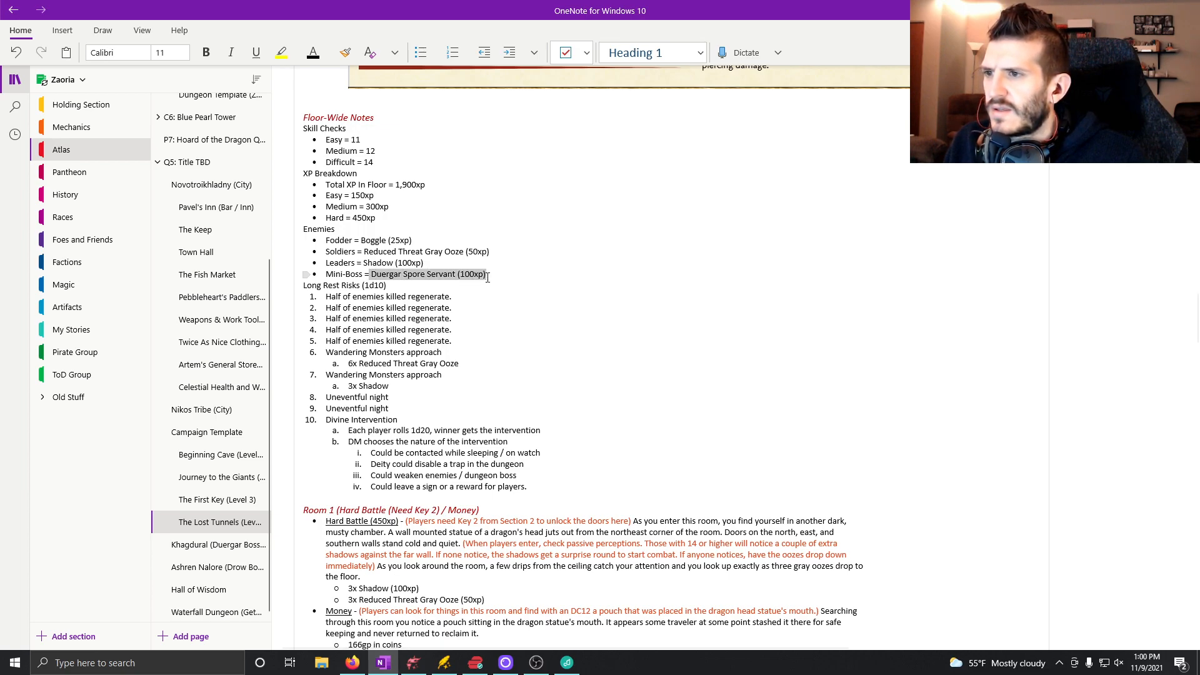
pyautogui.scroll(-8, 466, 378)
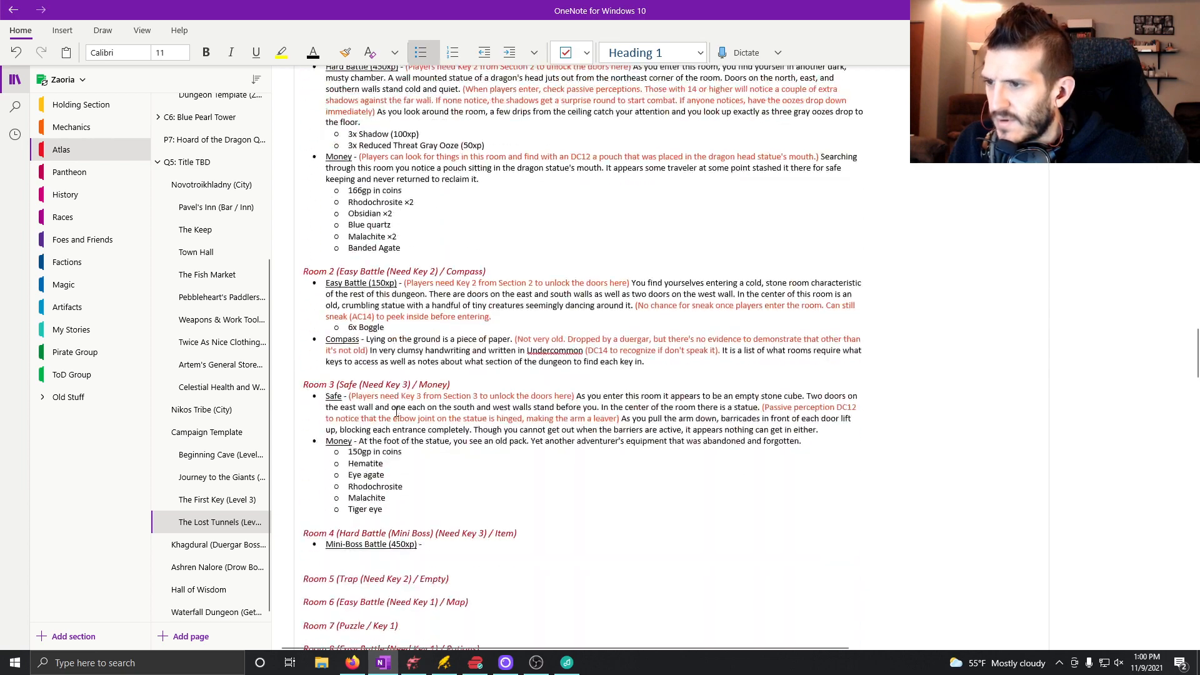
pyautogui.click(396, 504)
pyautogui.hotkey('ctrl', 'v')
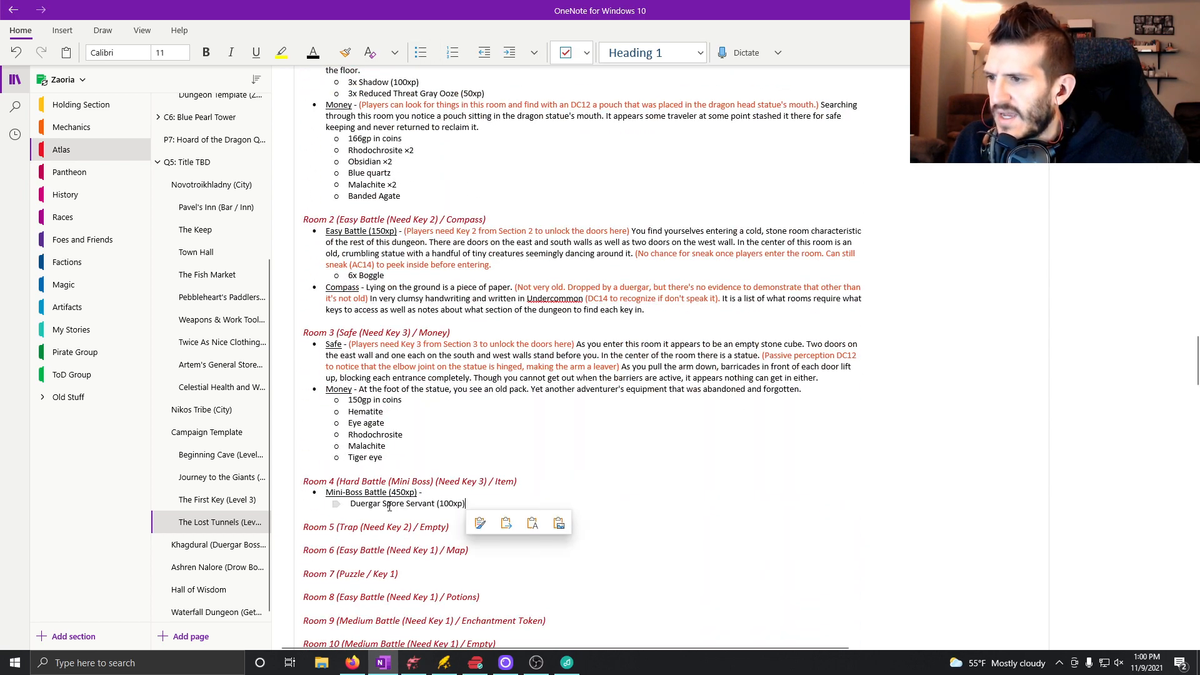
# Prefix Room 4's Duergar Spore Servant entry with the quantity "1x" and add an empty sub-bullet below it.
pyautogui.click(507, 492)
pyautogui.scroll(3, 510, 490)
pyautogui.scroll(8, 509, 487)
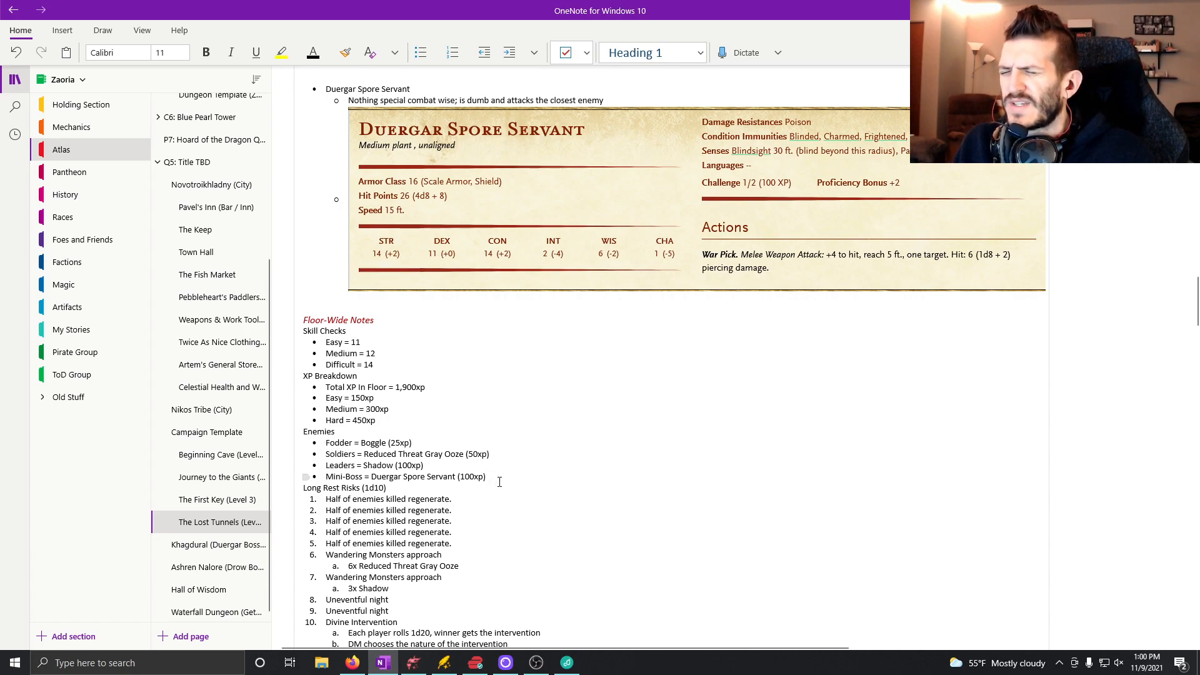
pyautogui.scroll(-10, 500, 488)
pyautogui.scroll(-1, 508, 500)
pyautogui.click(452, 516)
pyautogui.press('BackSpace')
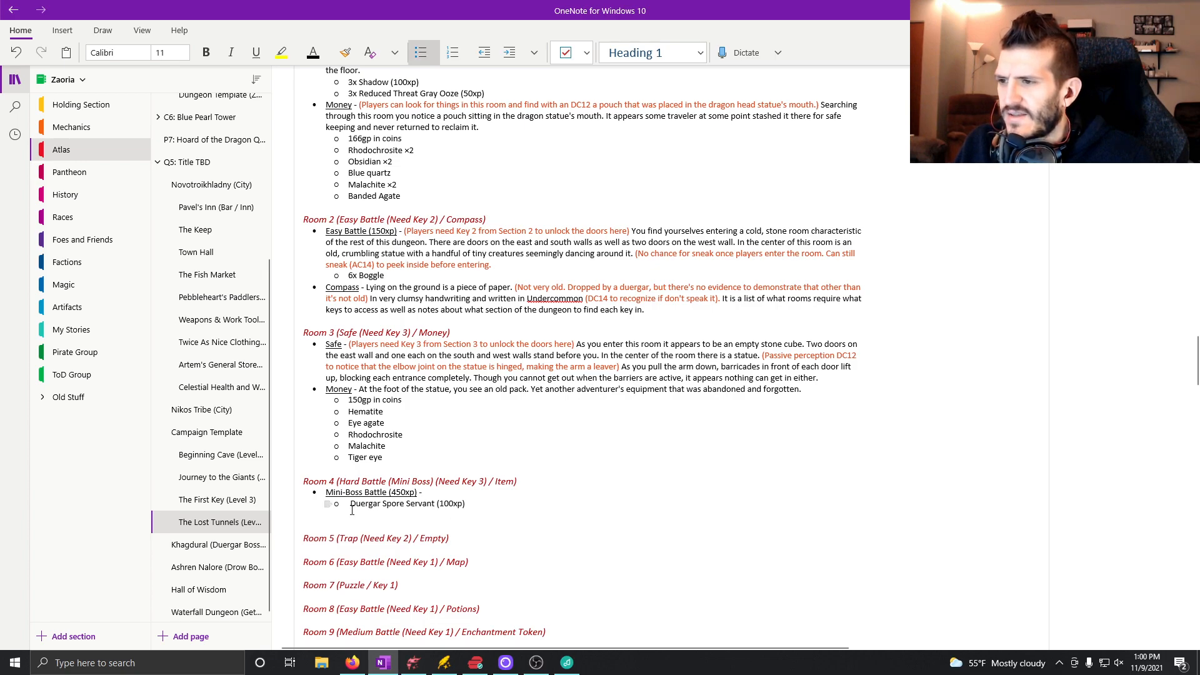
pyautogui.write('1x')
pyautogui.press('BackSpace')
pyautogui.write('x')
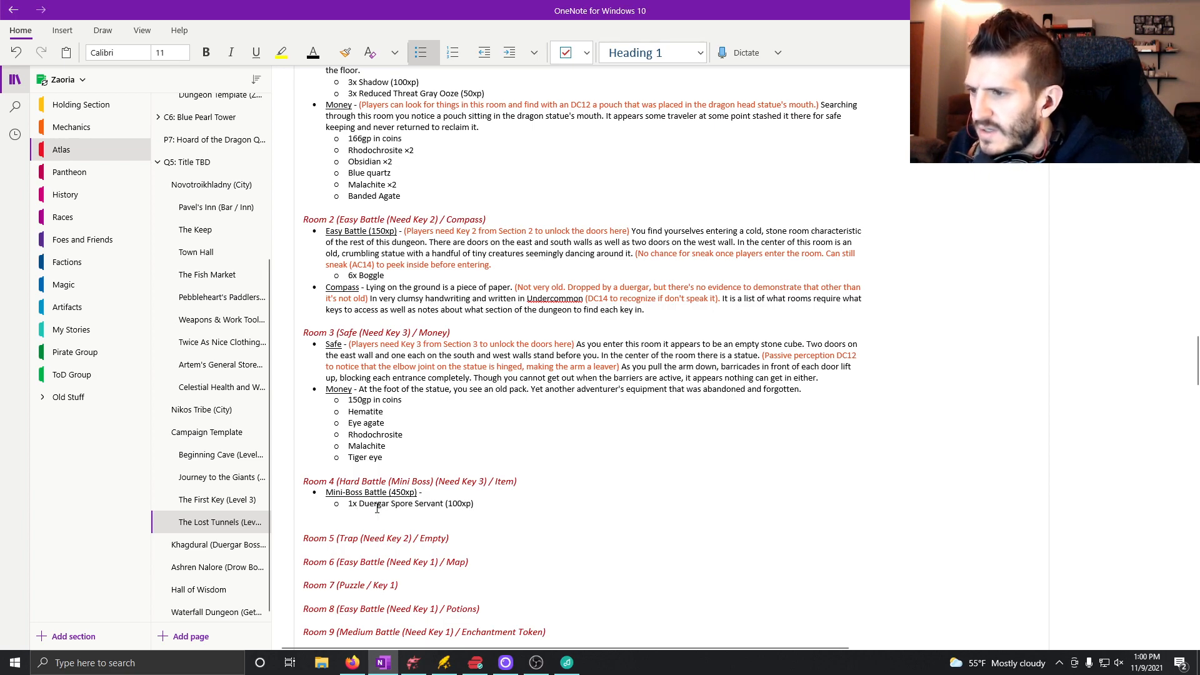
# Fill Room 4's second enemy sub-bullet with "7x Reduced Threat Gray Ooze (50xp)", copying the enemy name from the Enemies list.
pyautogui.click(406, 513)
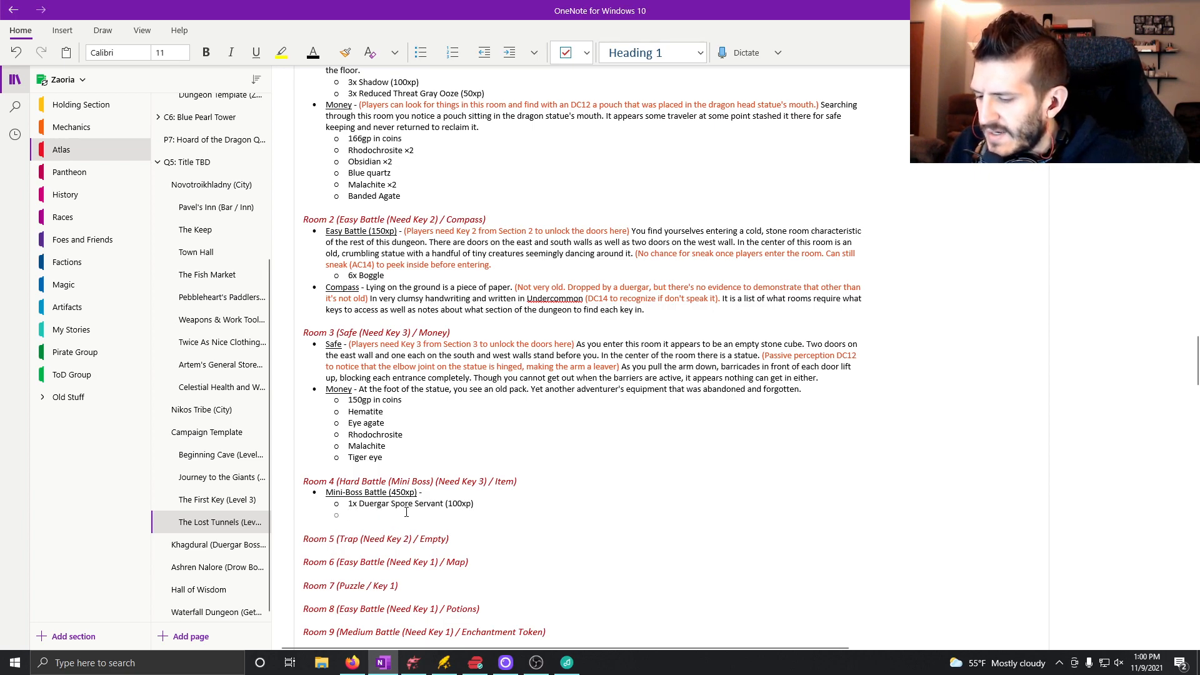
pyautogui.write('6')
pyautogui.press('BackSpace')
pyautogui.write('7x')
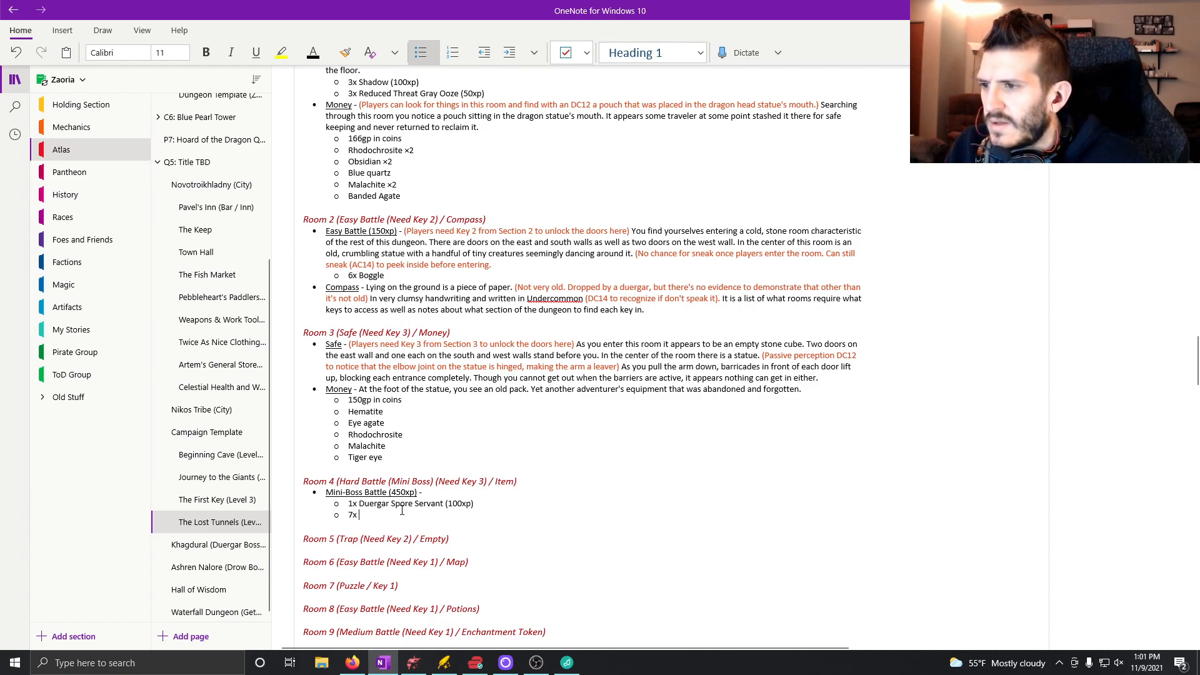
pyautogui.scroll(10, 402, 510)
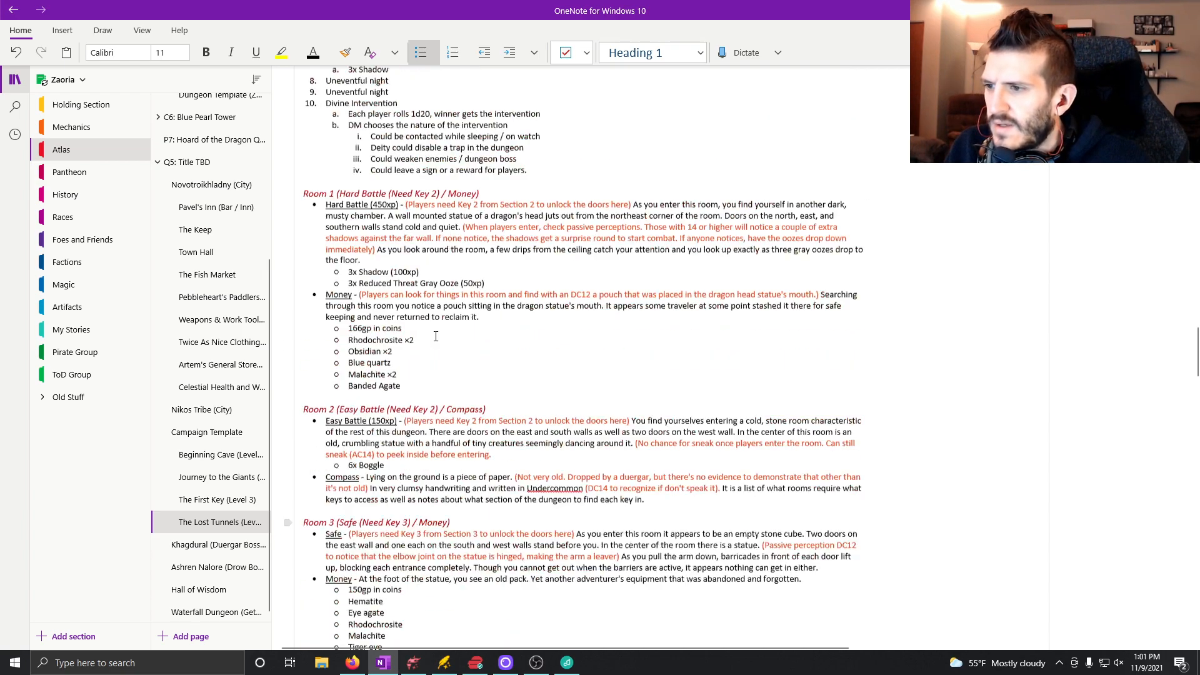
pyautogui.moveTo(491, 356); pyautogui.dragTo(365, 353)
pyautogui.hotkey('ctrl', 'c')
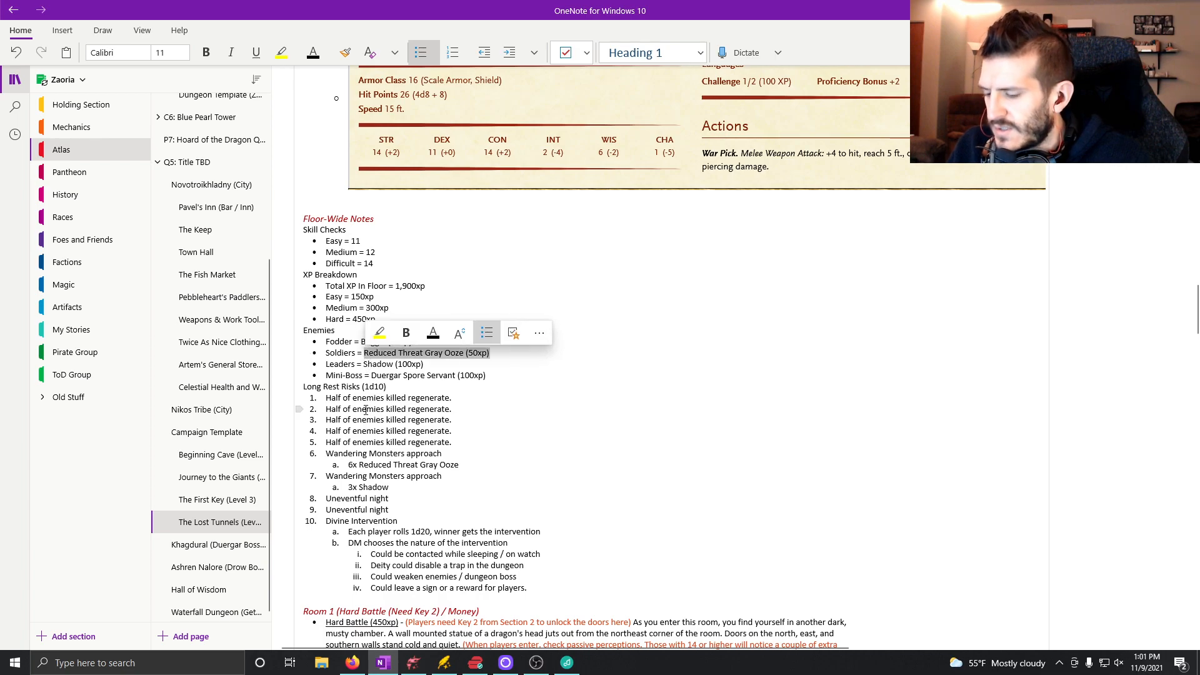
pyautogui.scroll(-10, 409, 509)
pyautogui.click(406, 513)
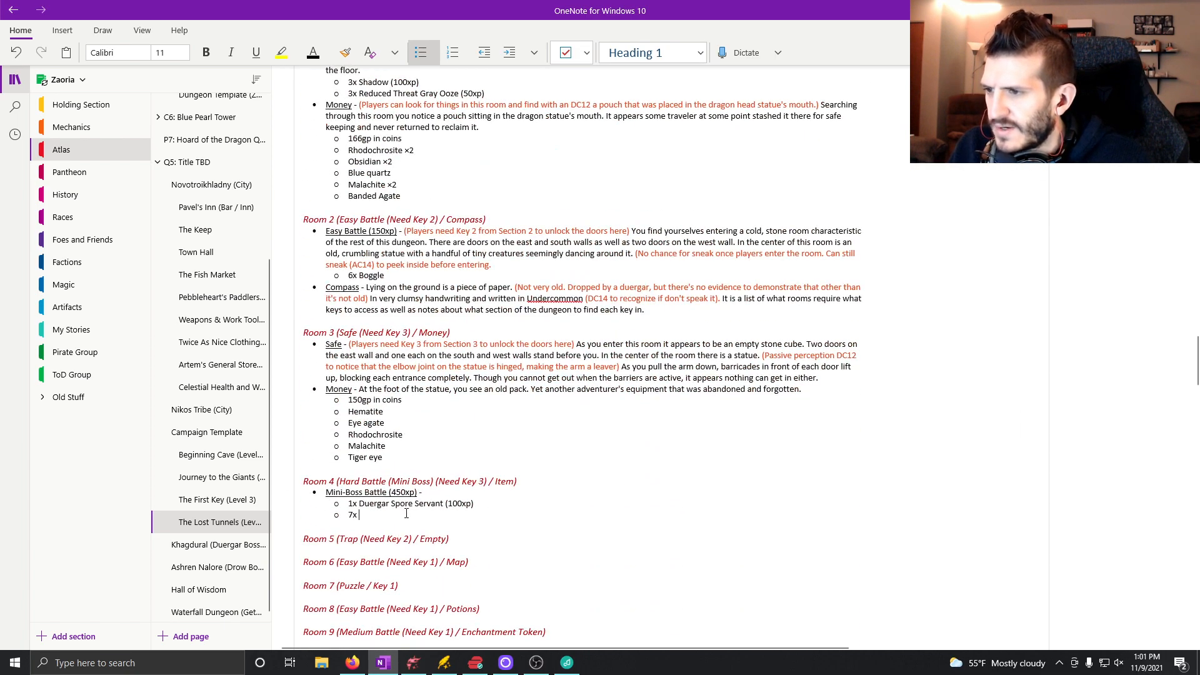
pyautogui.hotkey('ctrl', 'v')
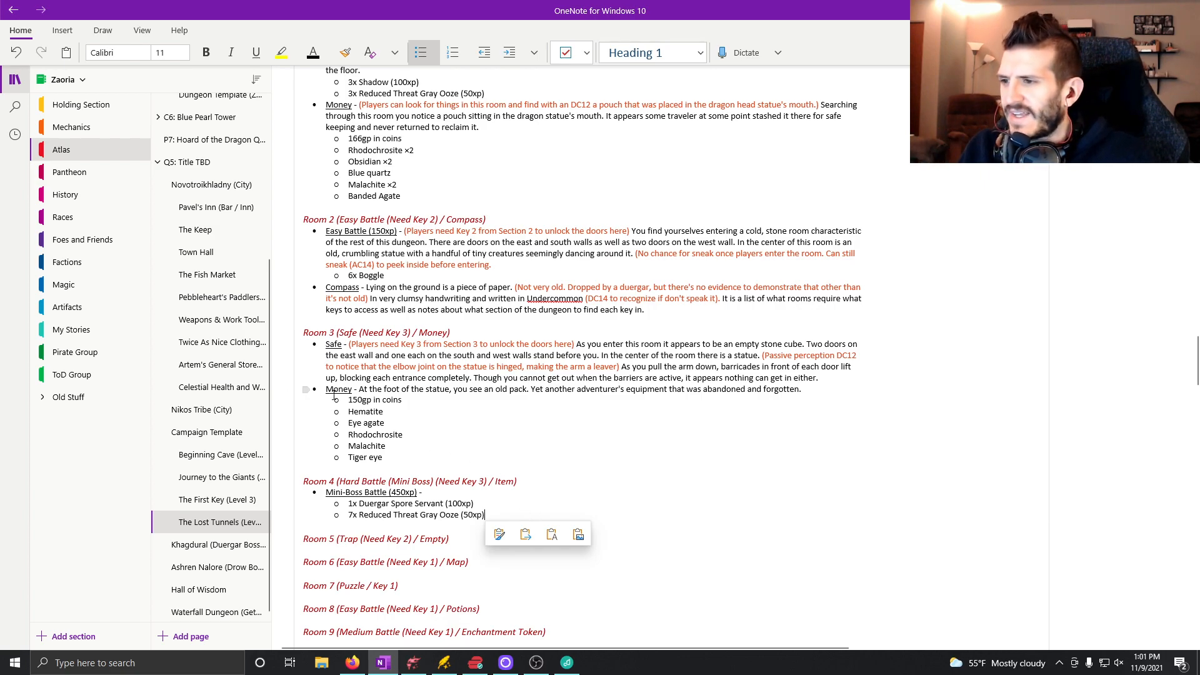
# Begin the description after the "Mini-Boss Battle (450xp)" label with "Though the room itself is as unremarkable as the rest,".
pyautogui.click(442, 495)
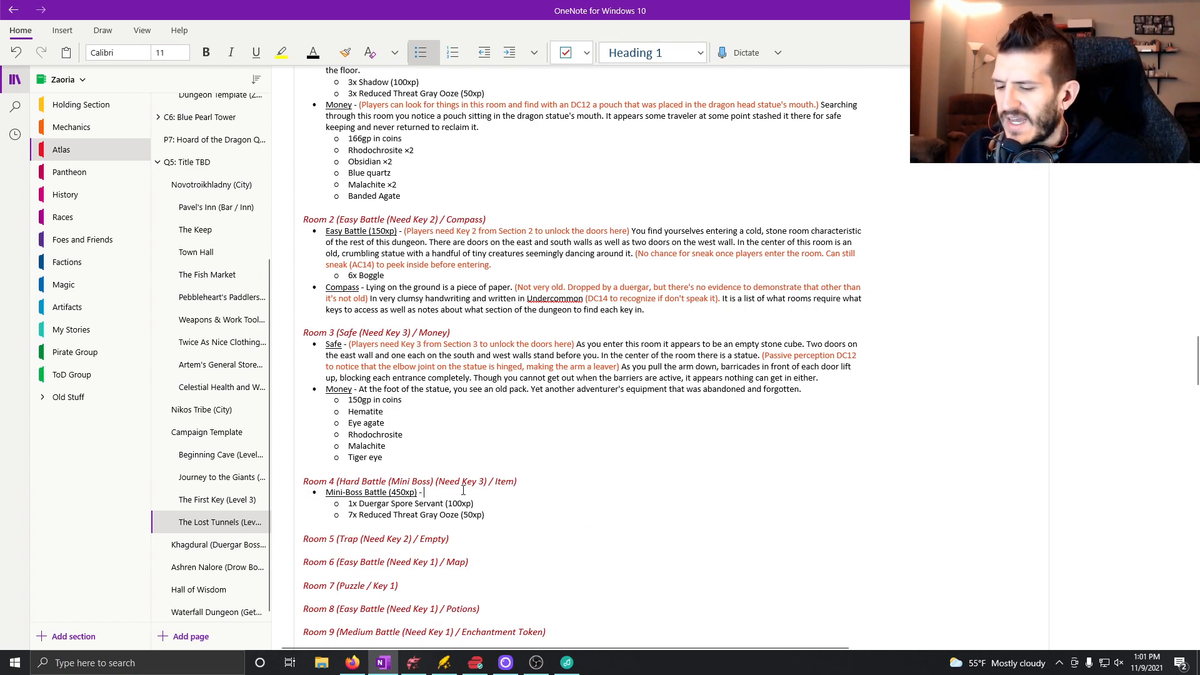
pyautogui.write('Tho')
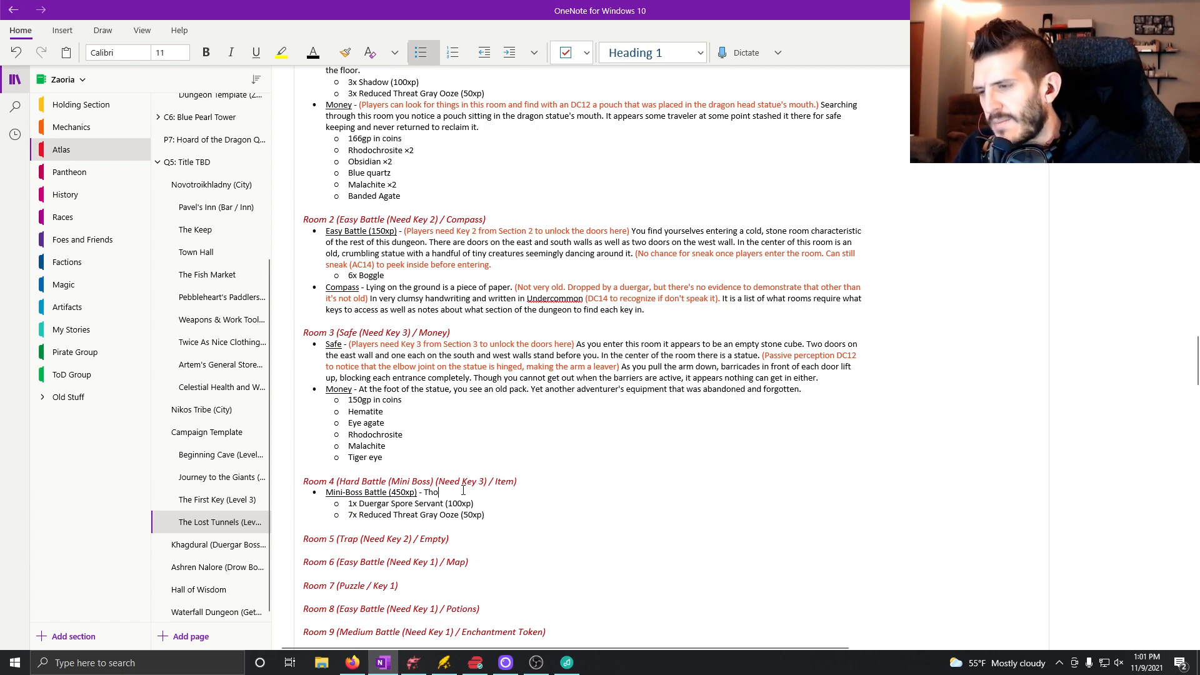
pyautogui.write('ugh the room its')
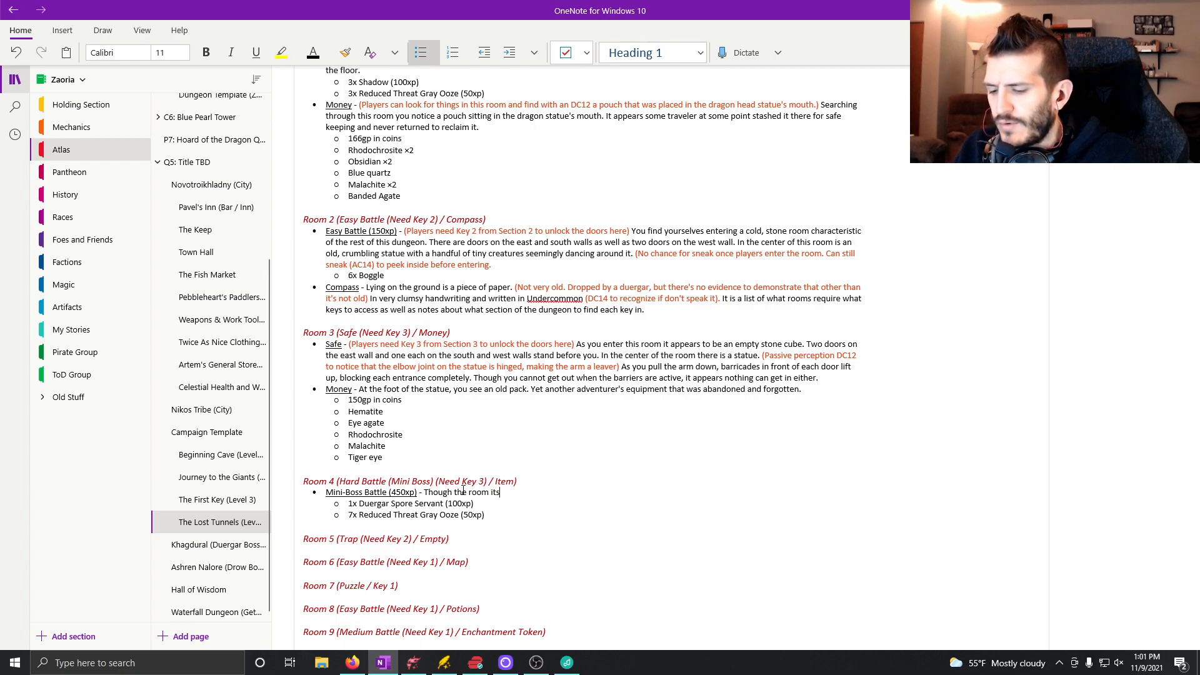
pyautogui.write('elf is n')
pyautogui.press('BackSpace')
pyautogui.write('u')
pyautogui.press('BackSpace')
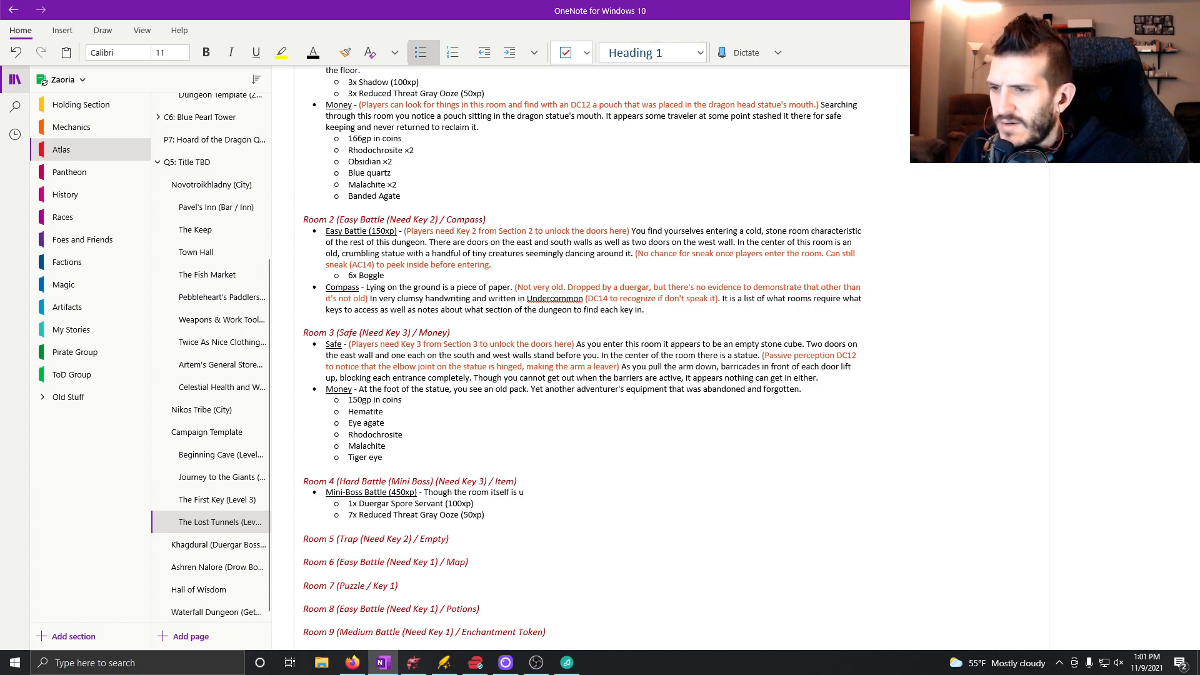
pyautogui.write('s unremark')
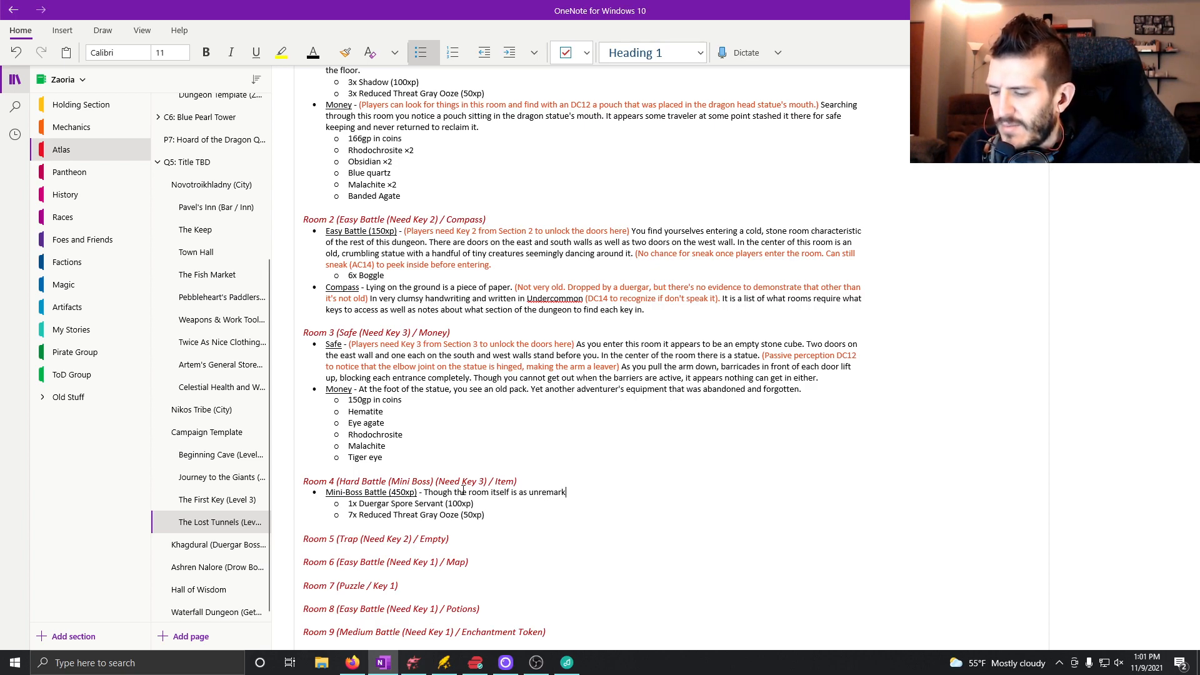
pyautogui.write('able as the rest,')
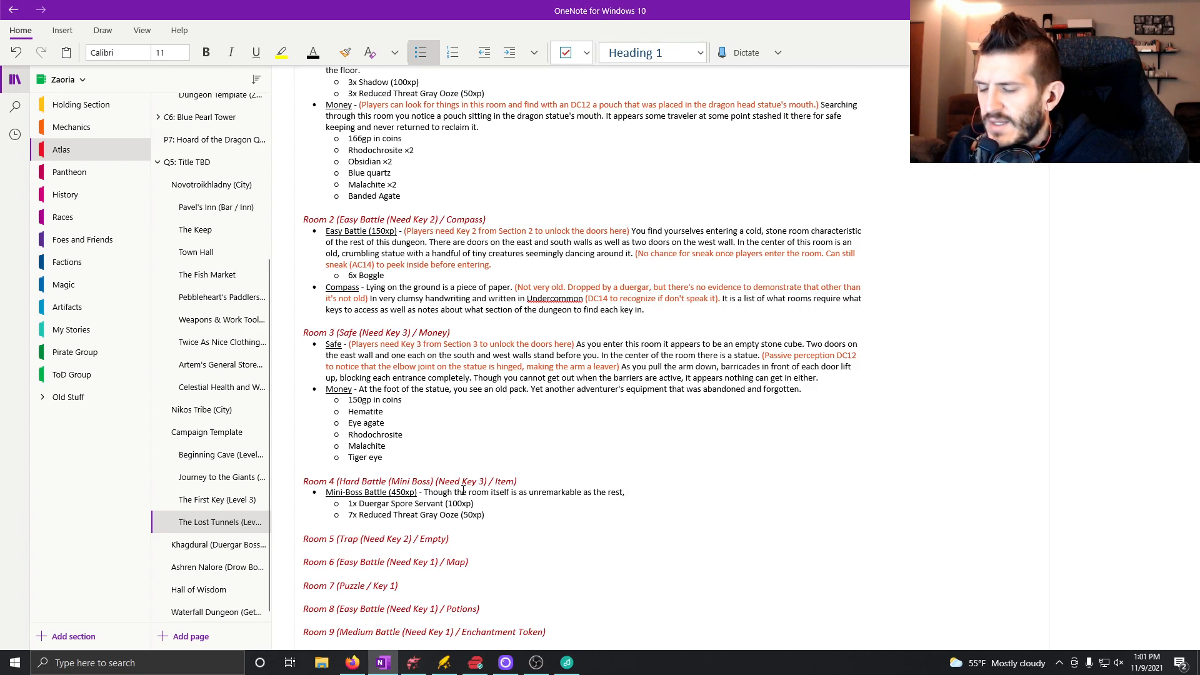
# Finish the opening sentence of Room 4's mini-boss description with "its contents give you pause.".
pyautogui.write("it's")
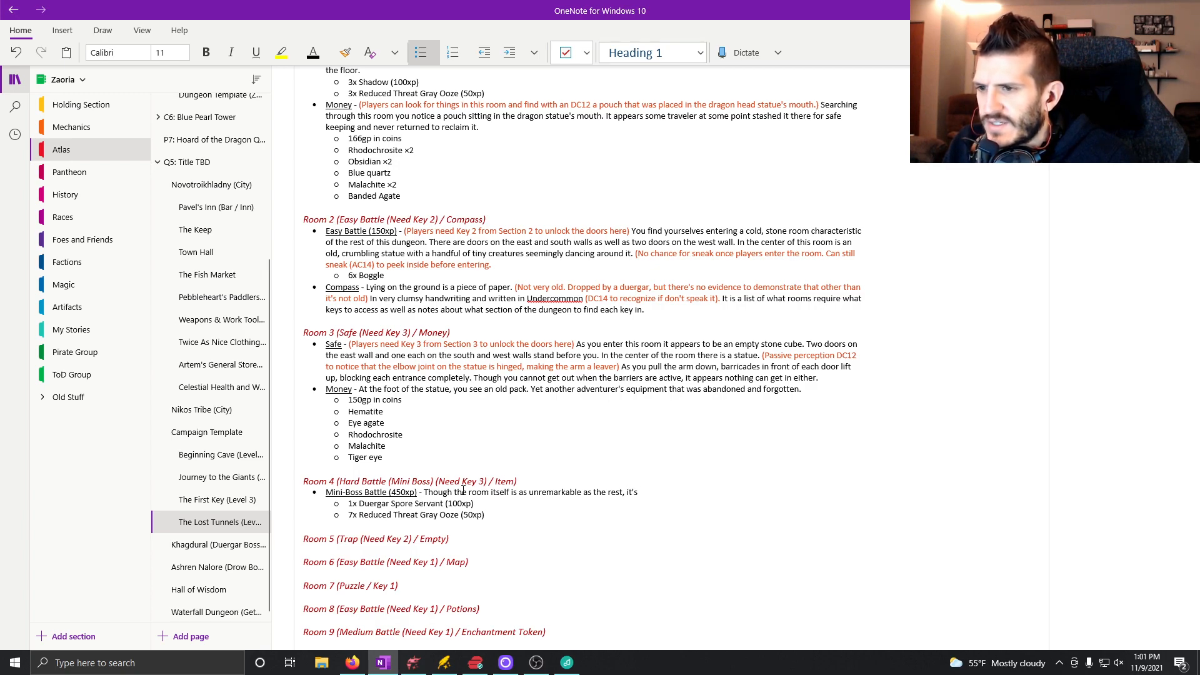
pyautogui.press('BackSpace')
pyautogui.press('BackSpace')
pyautogui.write('s contents ')
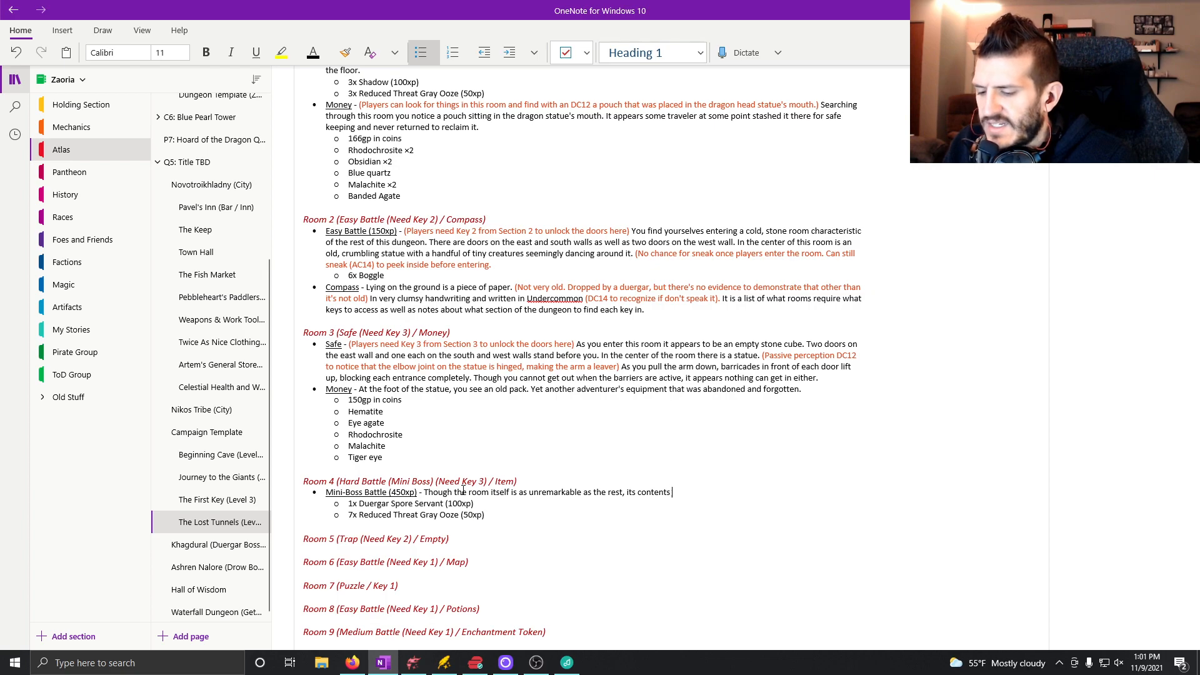
pyautogui.write('give you pa')
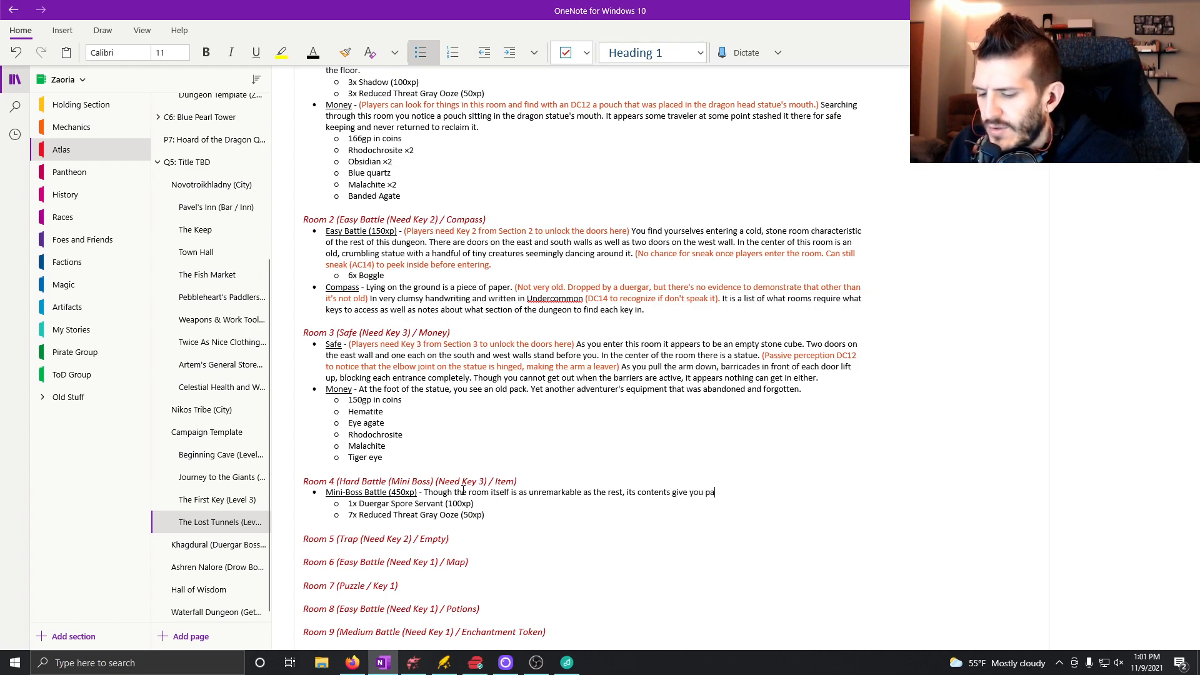
pyautogui.write('us.')
pyautogui.write('e. The ')
pyautogui.write('customary sta')
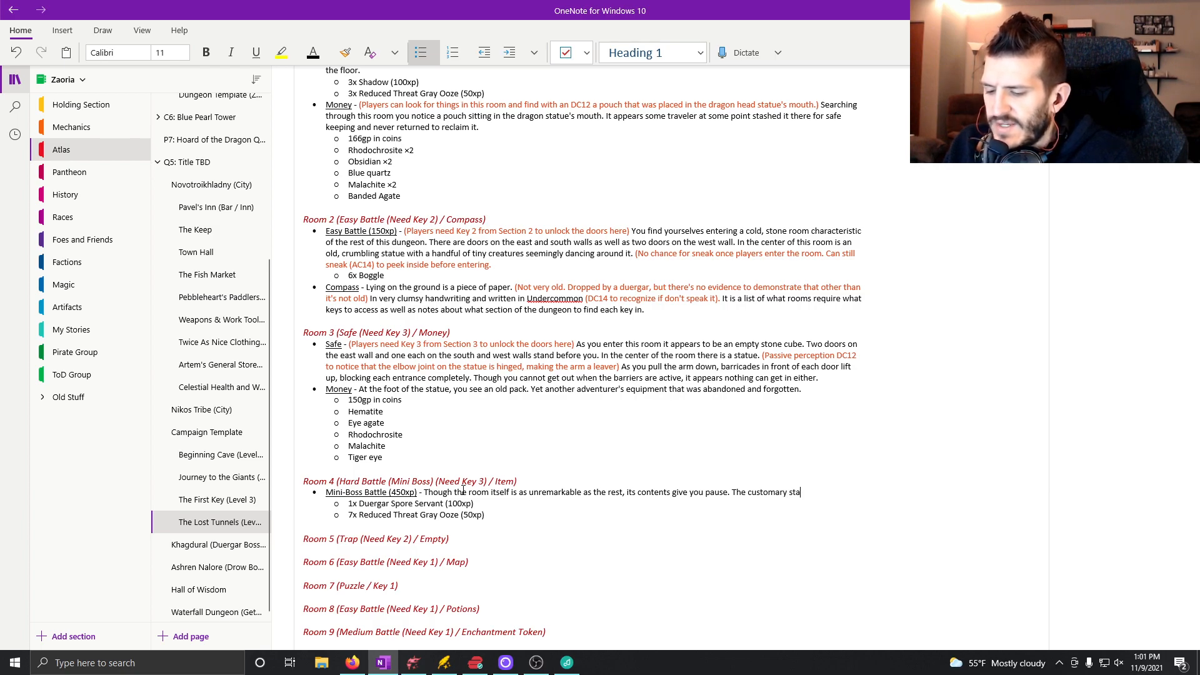
pyautogui.write('tue stands')
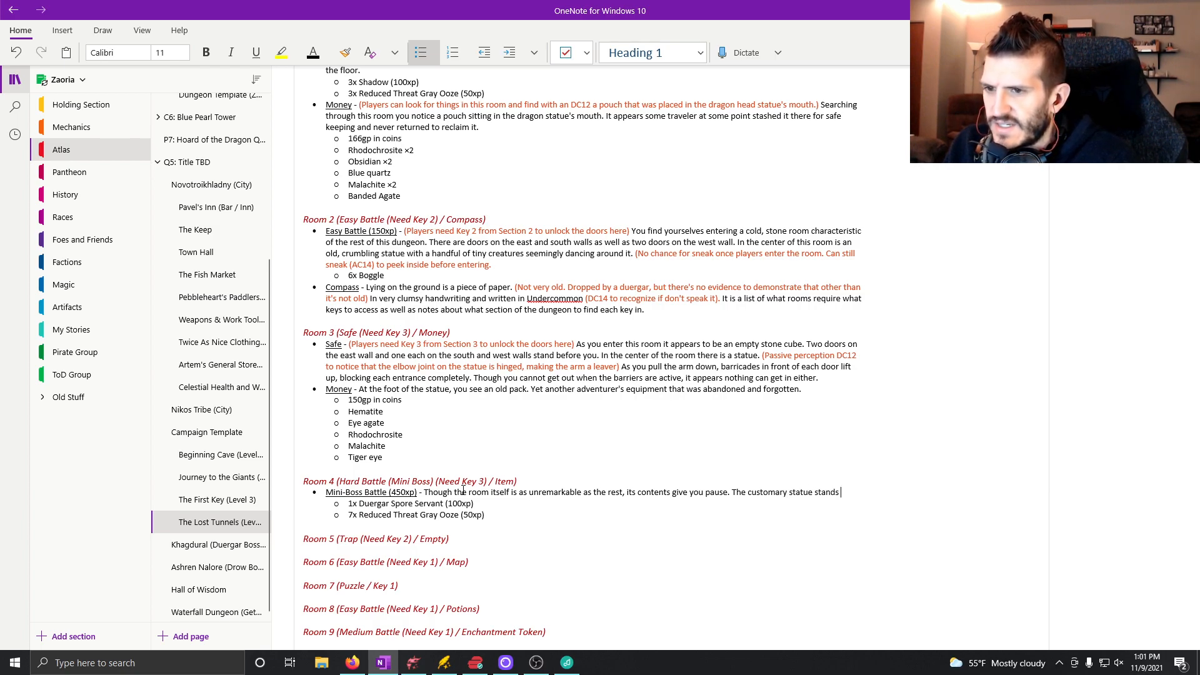
pyautogui.write(' in the center of the room, but next to it is ')
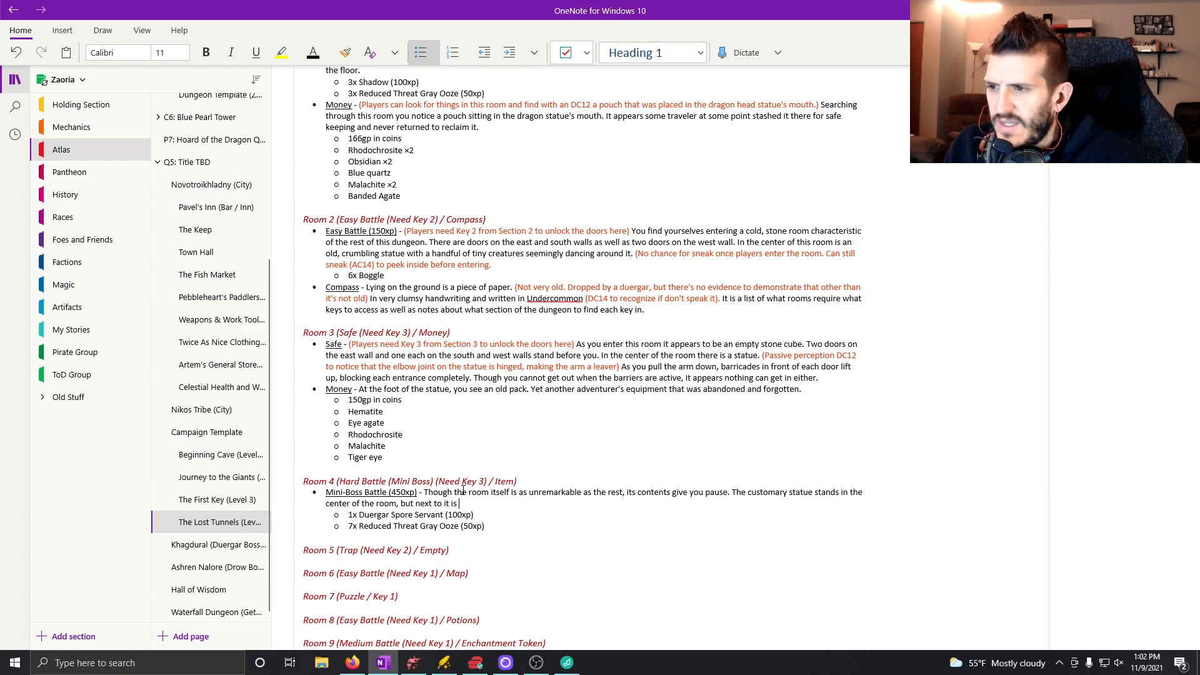
pyautogui.write('another fi')
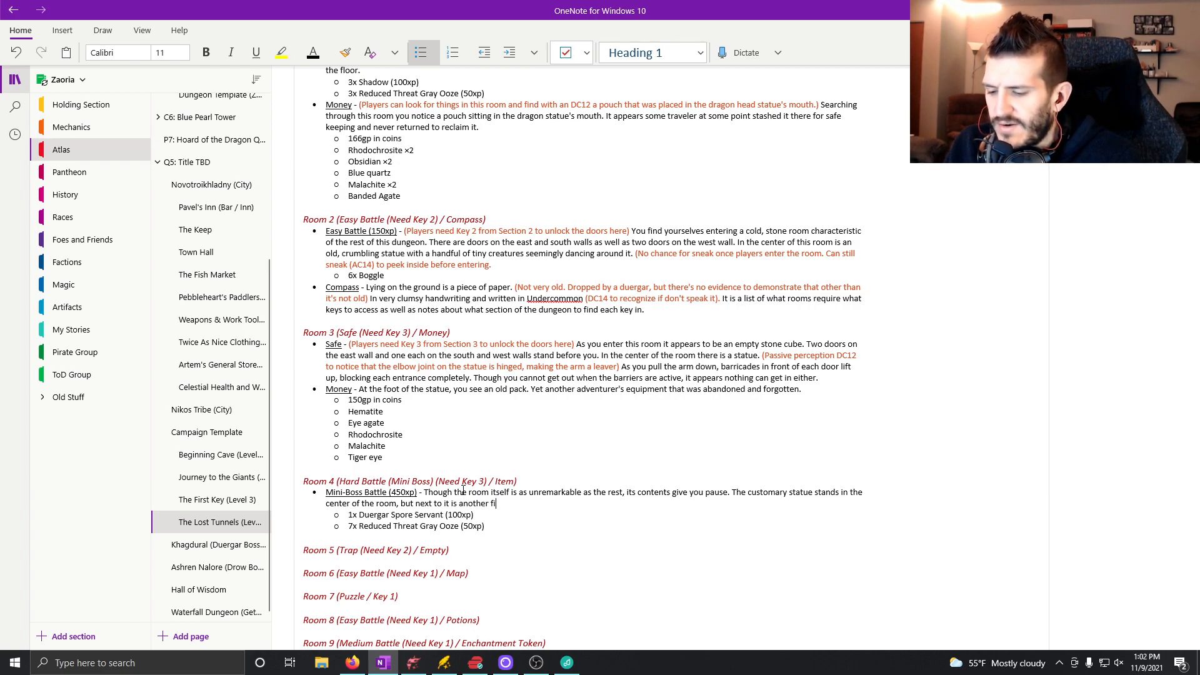
pyautogui.write('gure. It appears to')
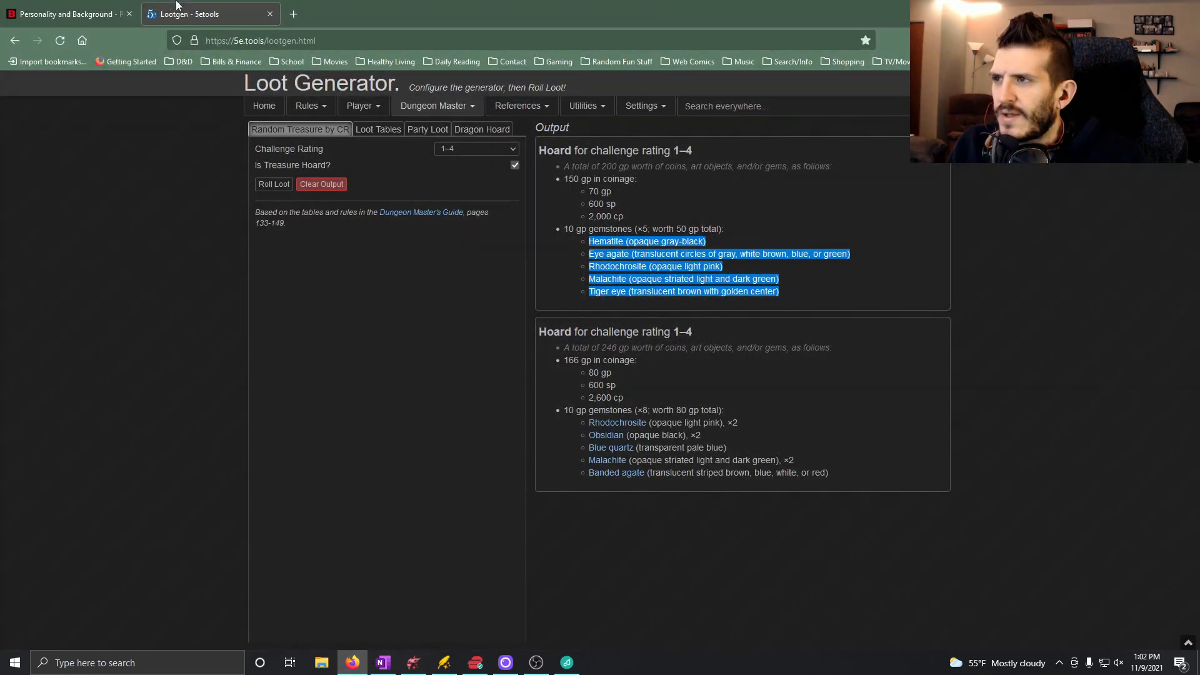
# Switch to Firefox and search the web for "duergar spore servant" in a new tab.
pyautogui.click(94, 10)
pyautogui.click(294, 15)
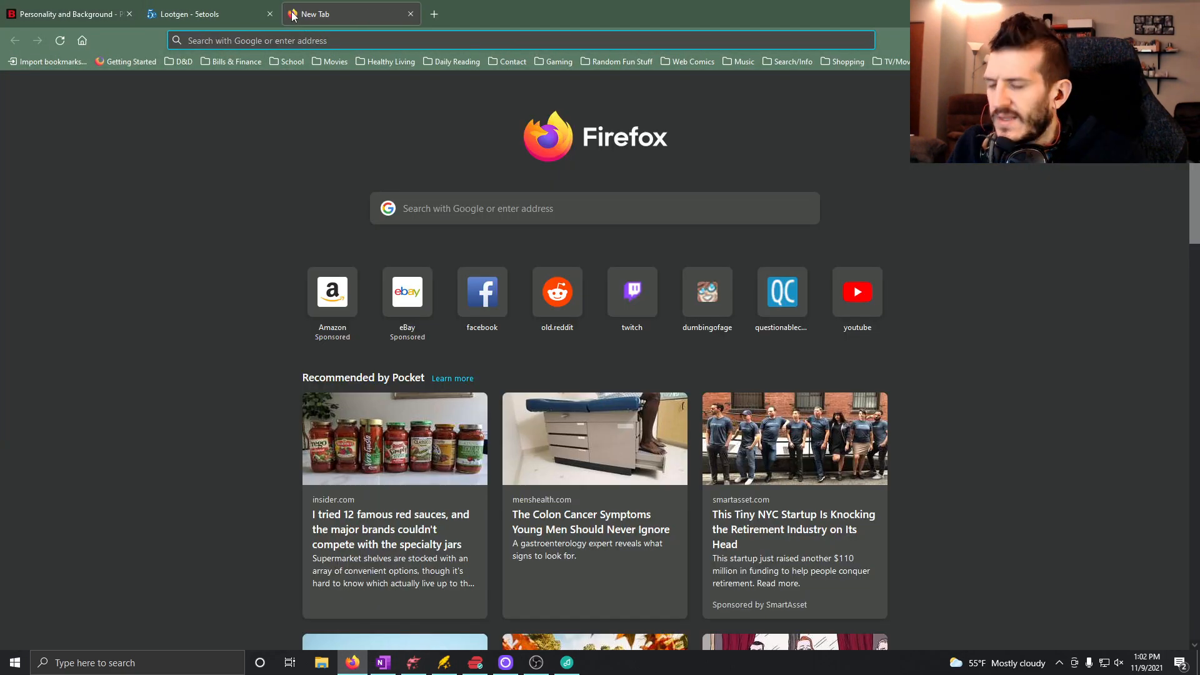
pyautogui.write('duergar spore')
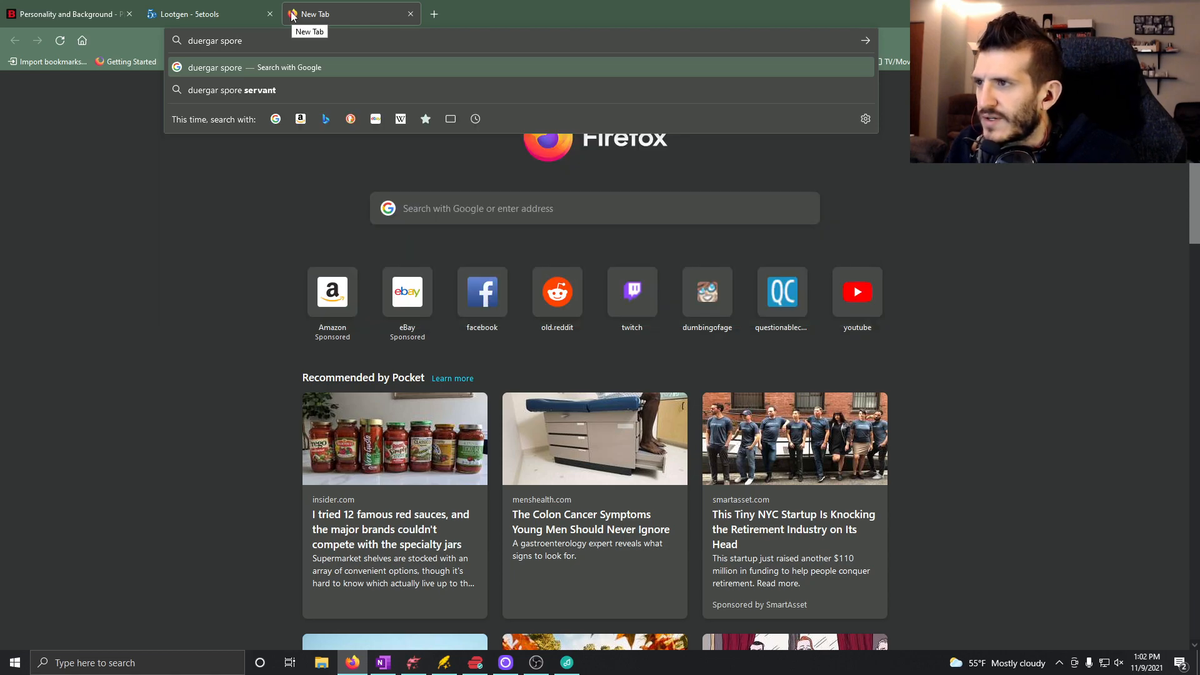
pyautogui.click(226, 93)
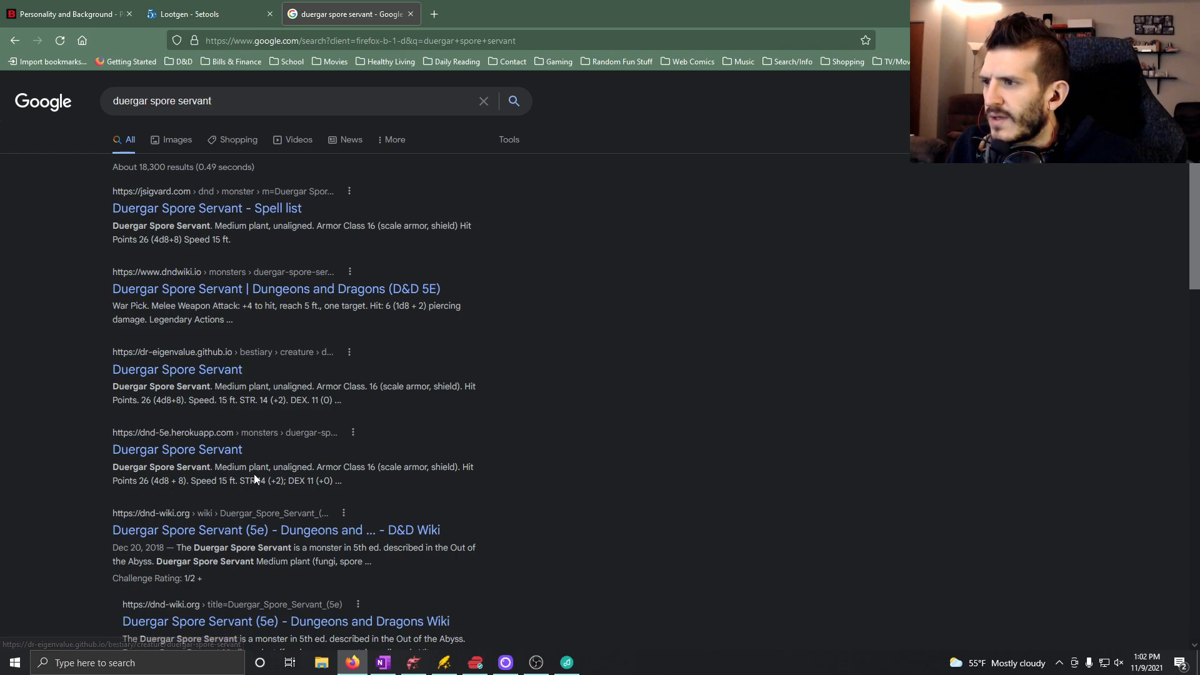
# Examine the search results and images for the Duergar Spore Servant's appearance and description.
pyautogui.scroll(-2, 250, 478)
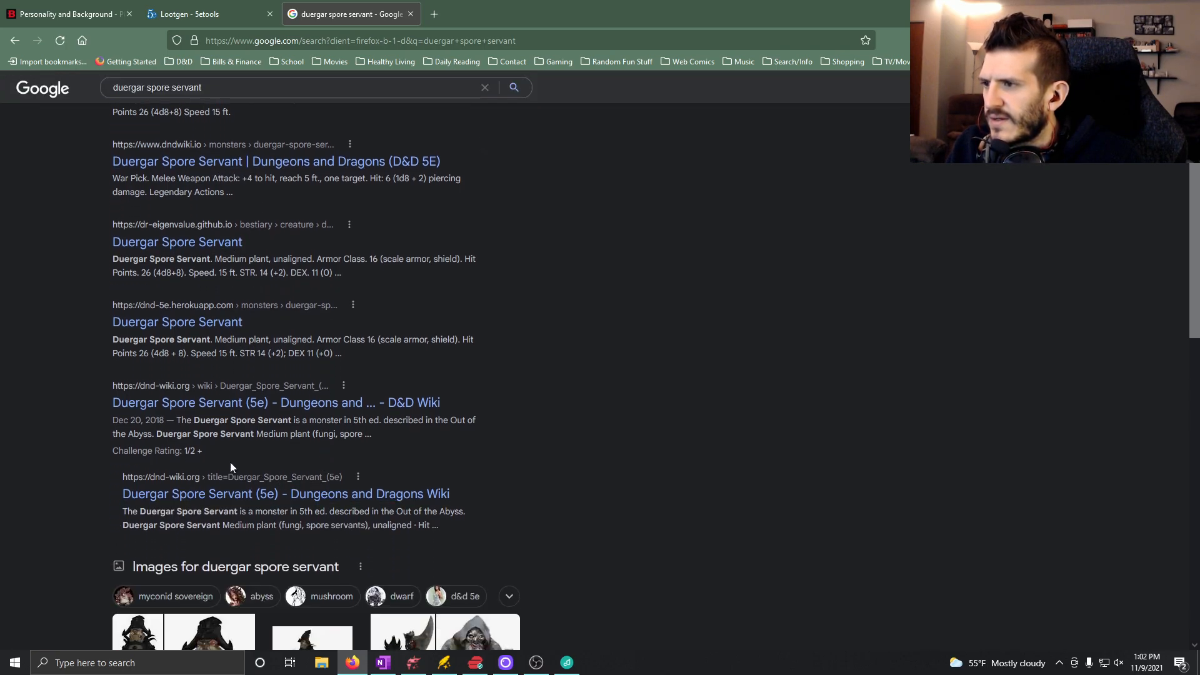
pyautogui.scroll(-3, 231, 466)
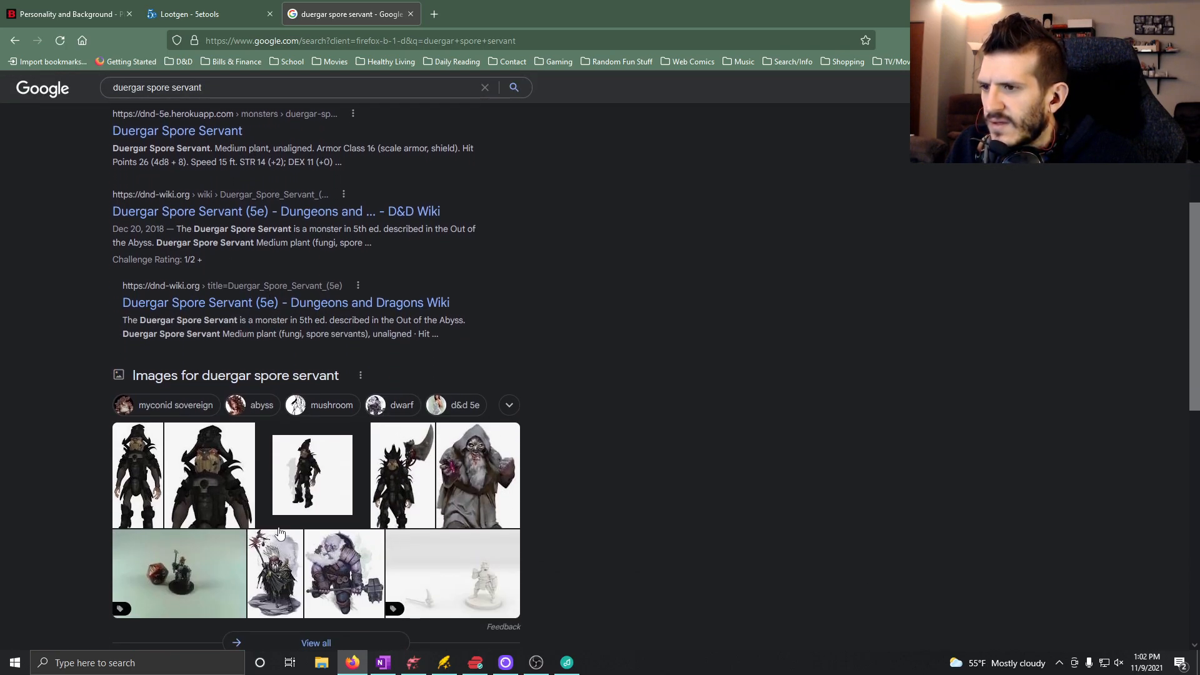
pyautogui.scroll(-2, 392, 550)
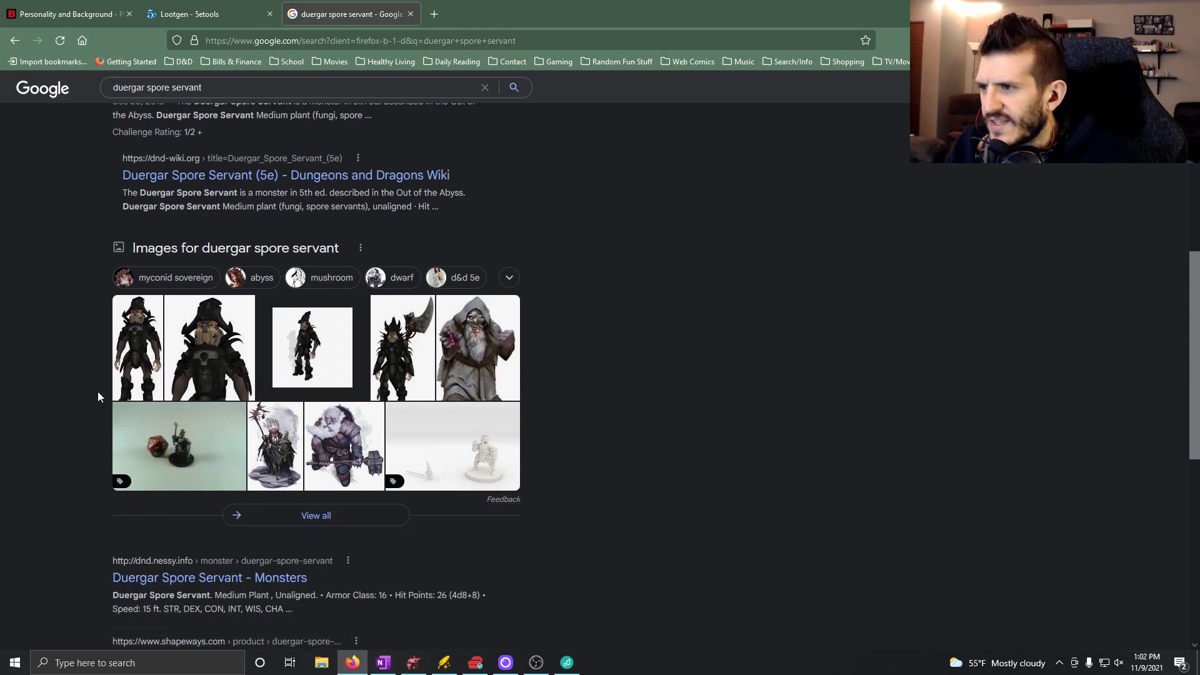
pyautogui.scroll(-2, 109, 422)
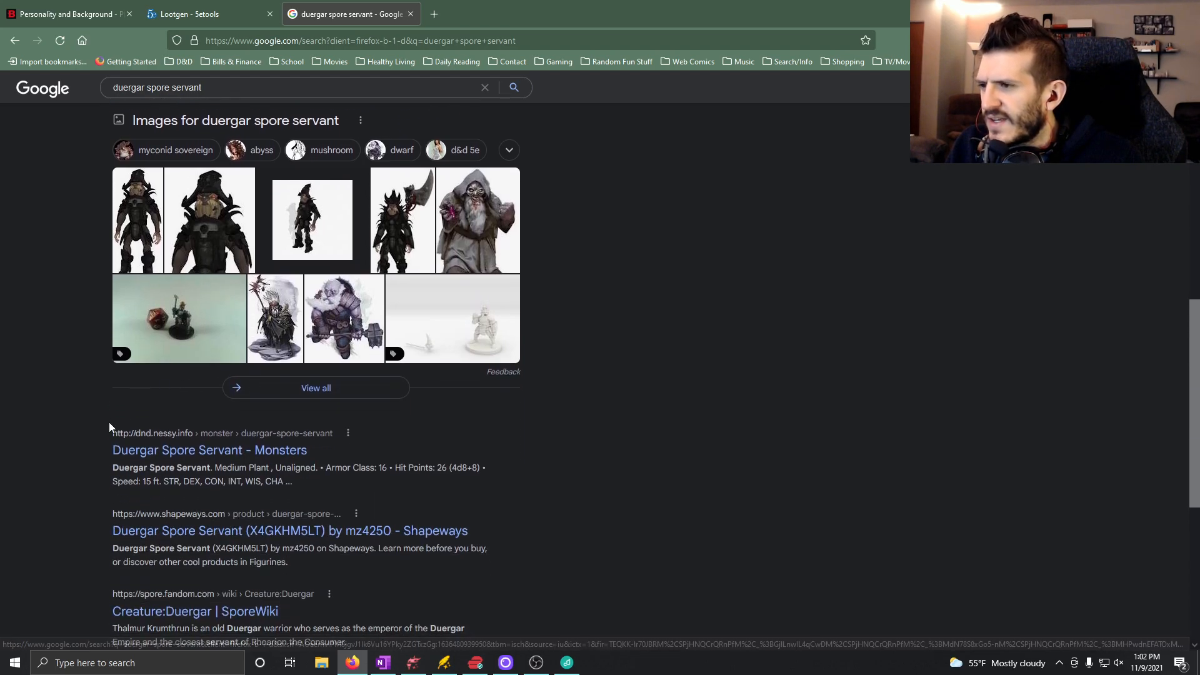
pyautogui.scroll(8, 108, 422)
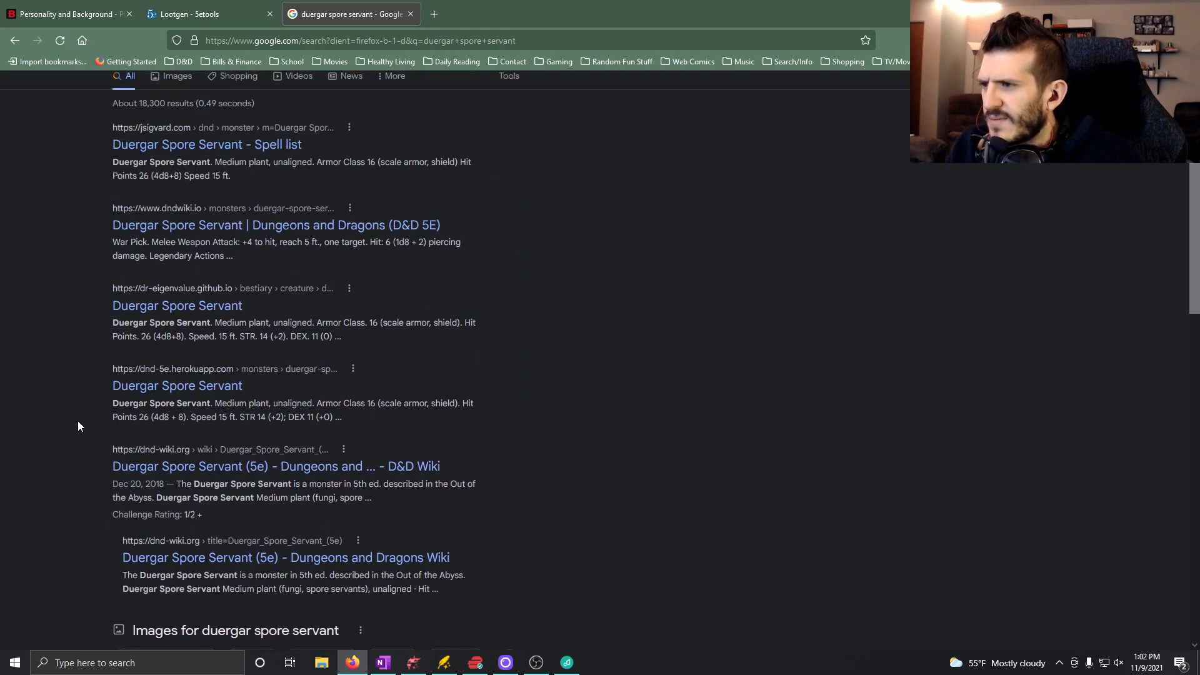
pyautogui.scroll(1, 77, 425)
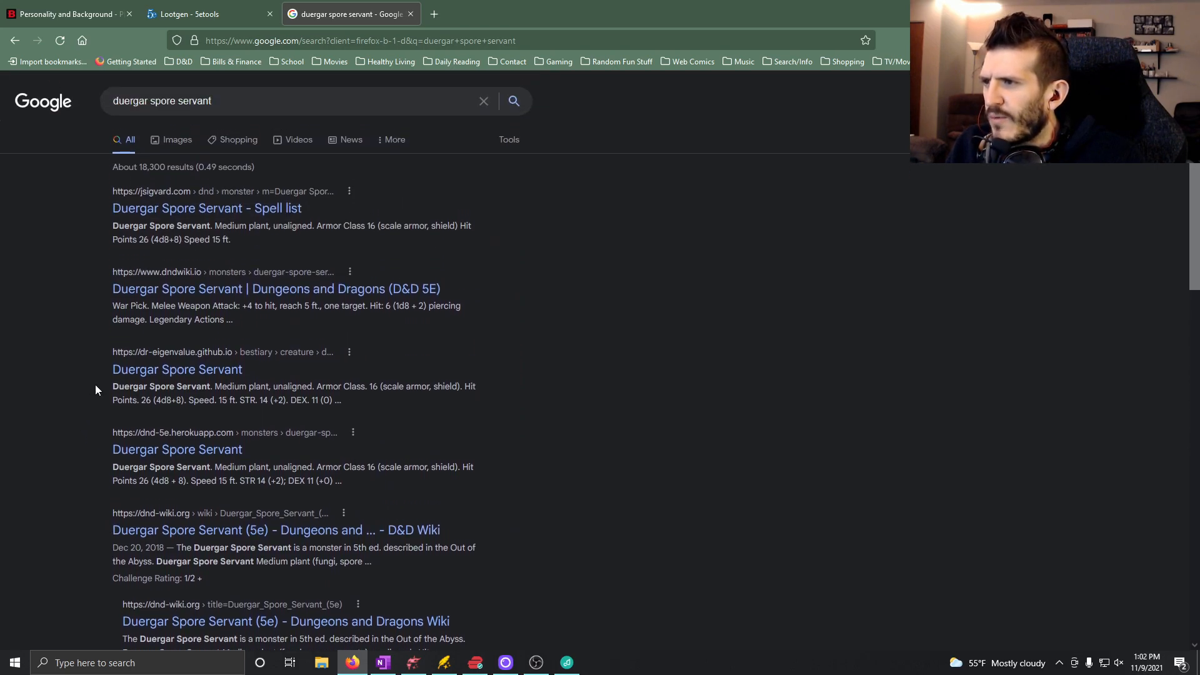
pyautogui.scroll(-9, 109, 375)
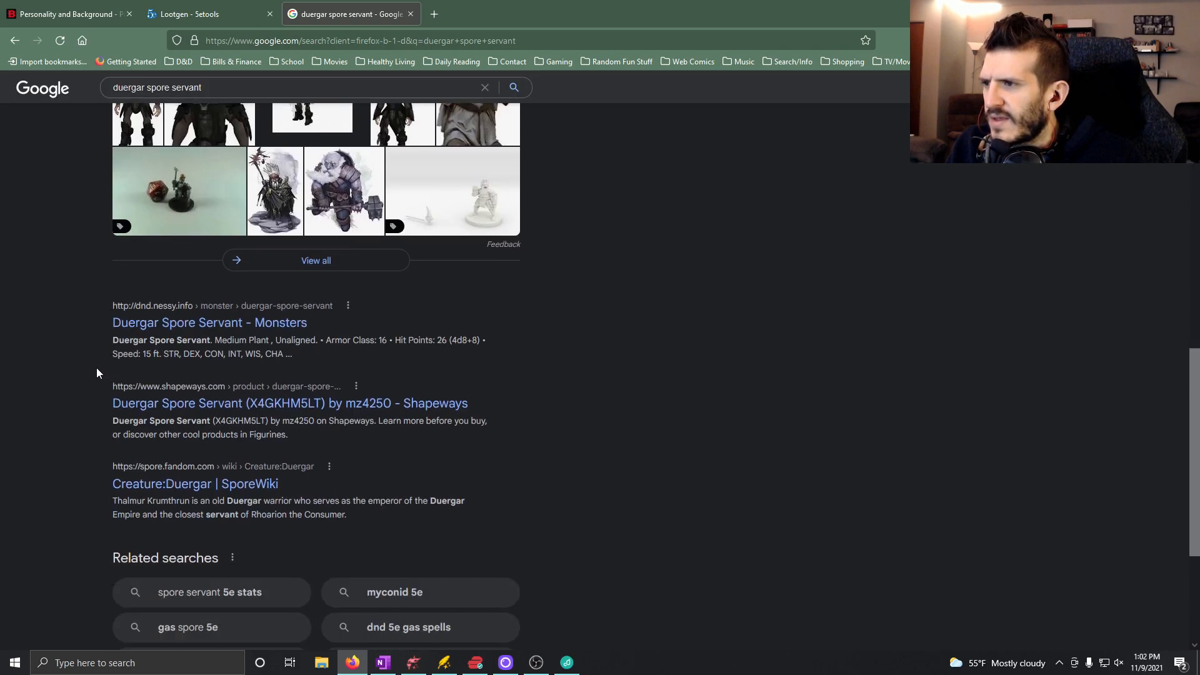
pyautogui.scroll(-3, 96, 371)
pyautogui.scroll(12, 97, 372)
pyautogui.scroll(2, 96, 366)
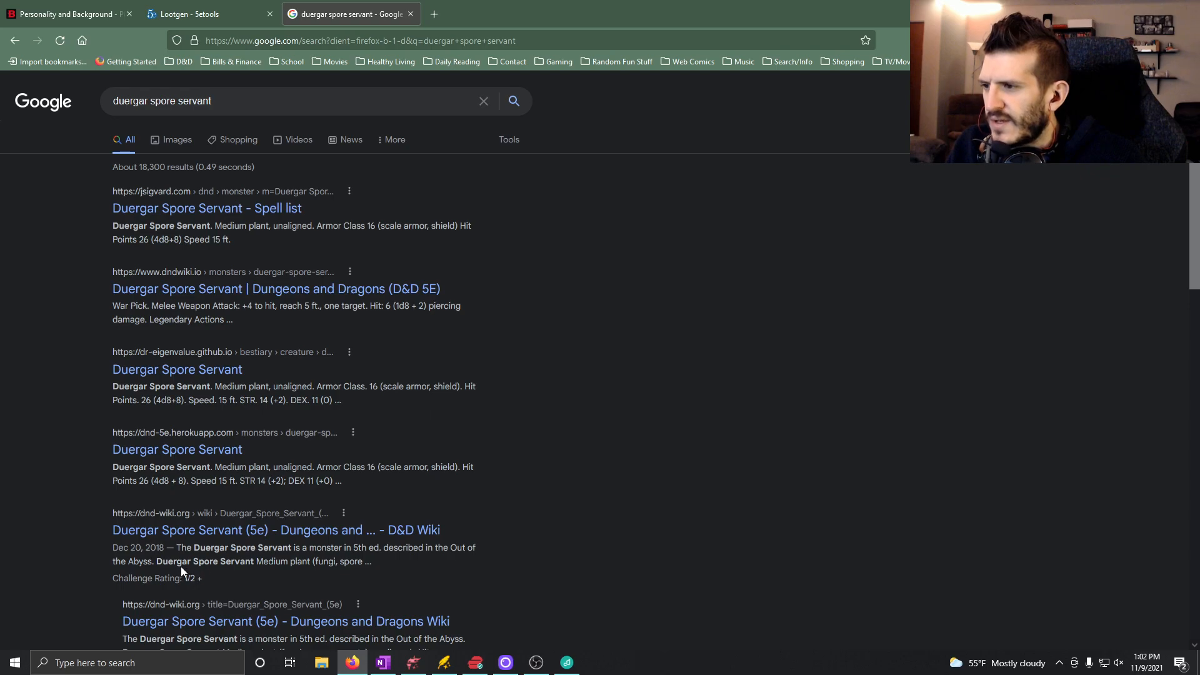
# Read the D&D Wiki page on the Duergar Spore Servant (5e) and close its tab.
pyautogui.click(269, 538)
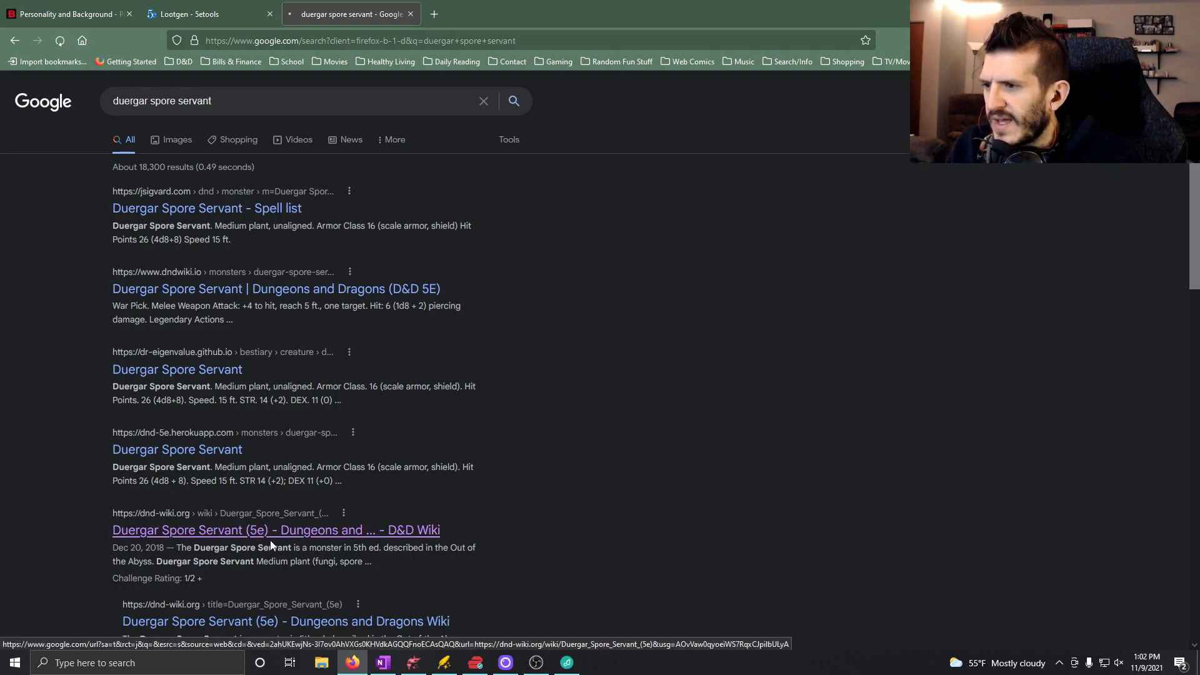
pyautogui.scroll(-3, 188, 441)
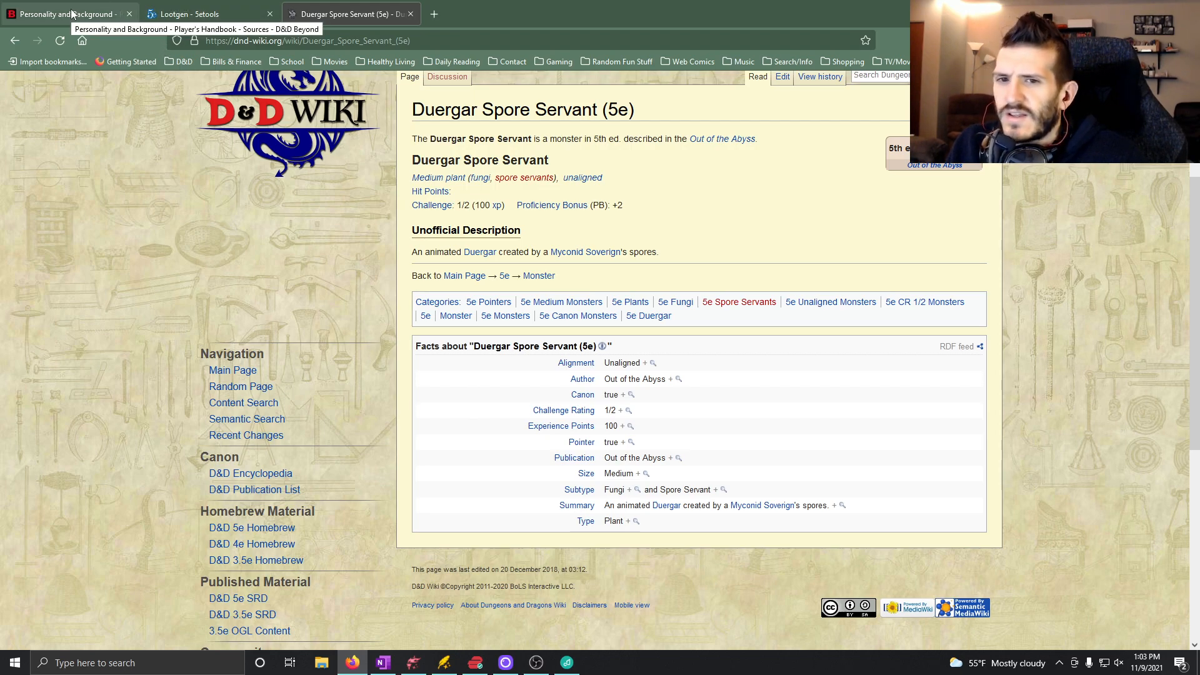
pyautogui.click(410, 14)
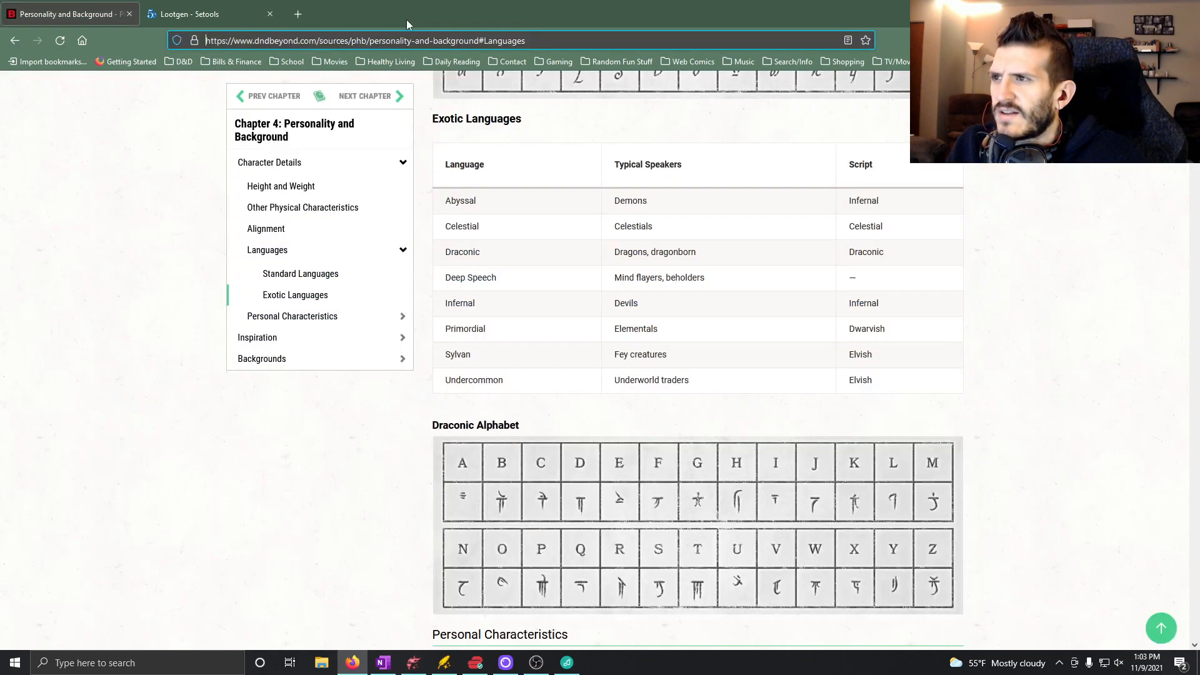
# Return to OneNote and continue the description with "be a dwarf at first glance, but the closer you look, the more horrifying it becomes to you.".
pyautogui.click(384, 662)
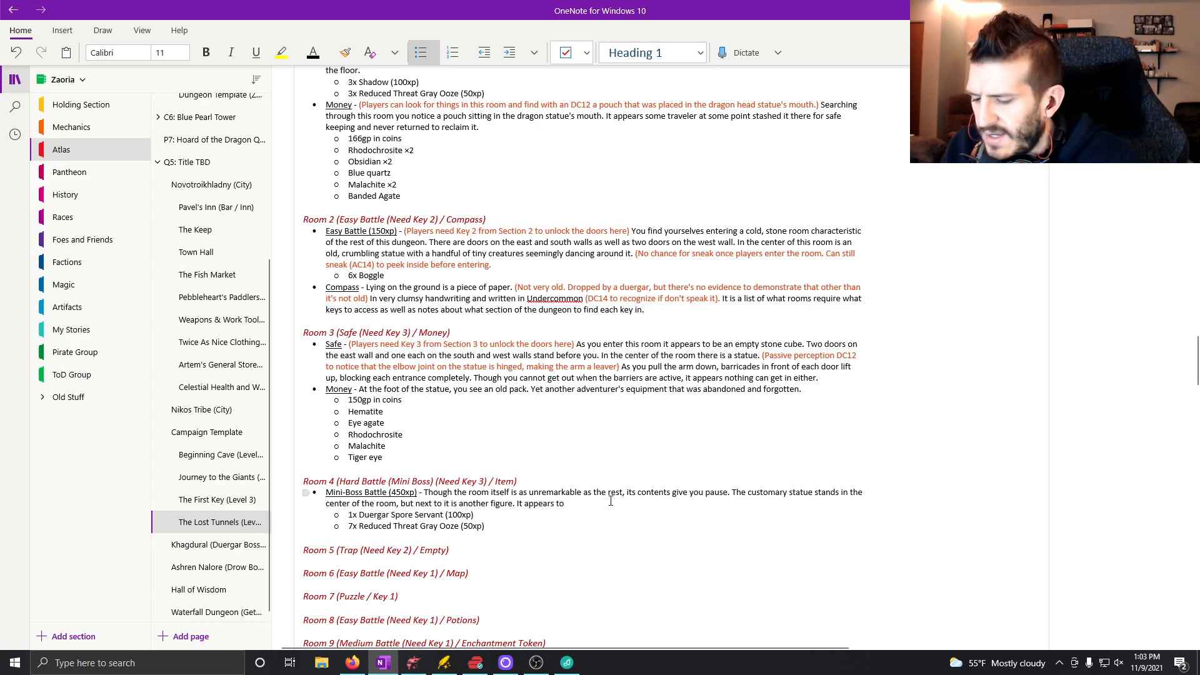
pyautogui.write('be a dwarf at first glance, but')
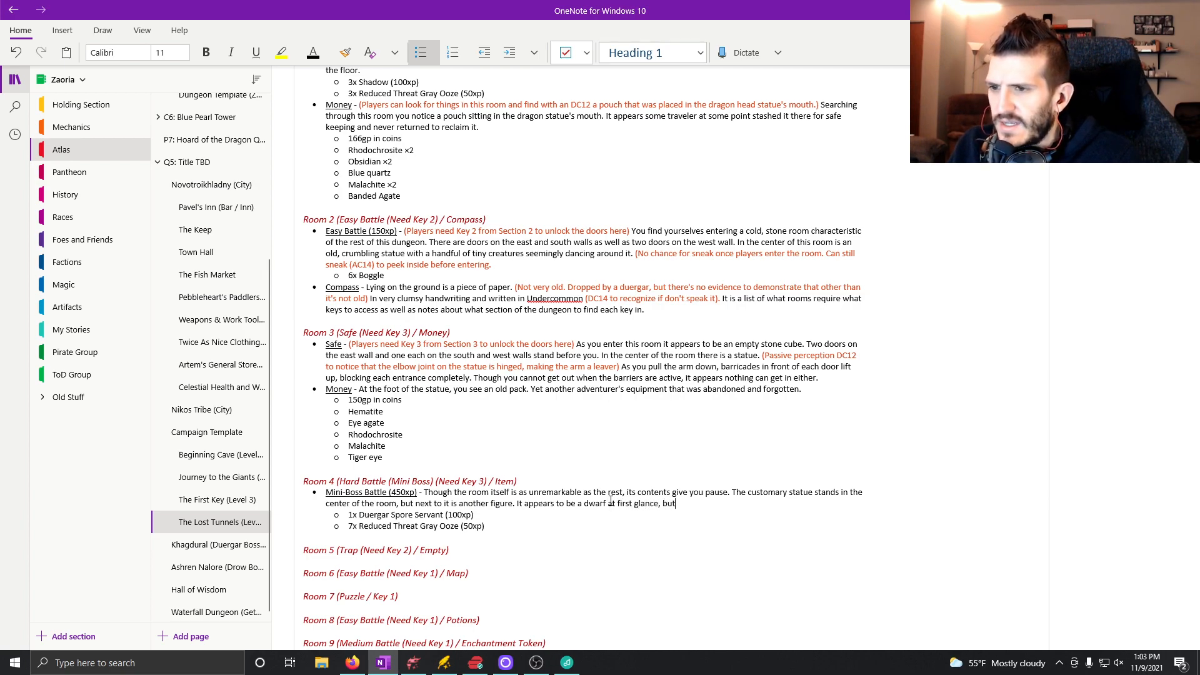
pyautogui.write(' the closer you look, the more horrifying it becomes to ')
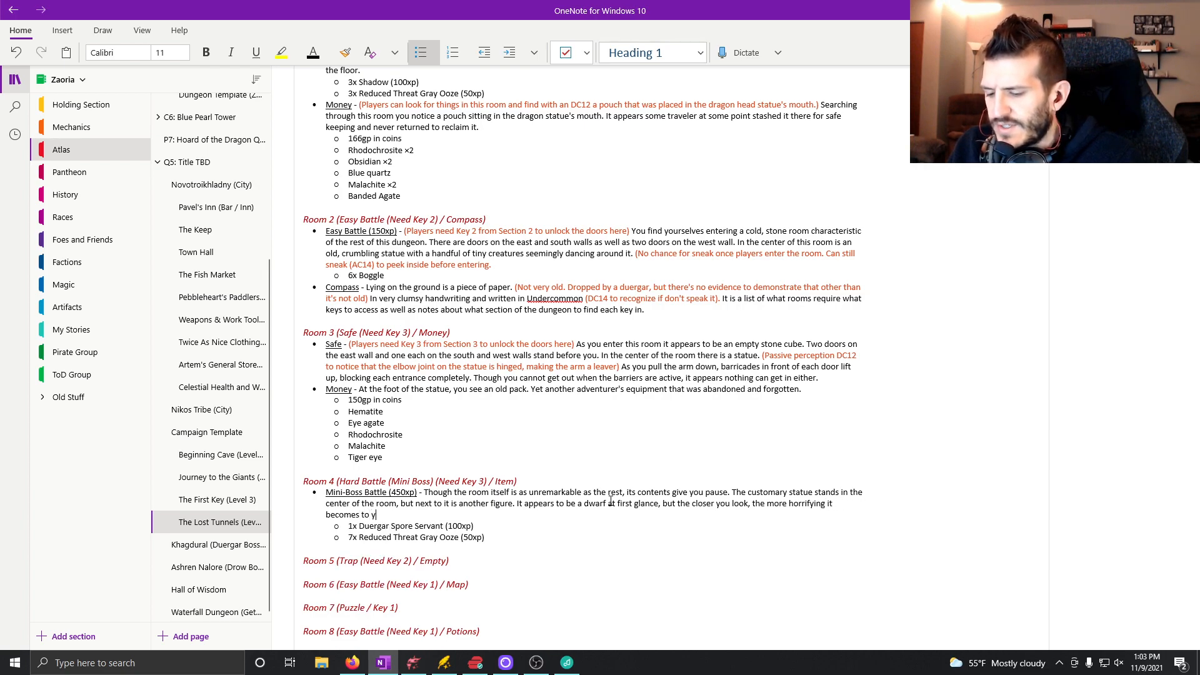
pyautogui.write('you.')
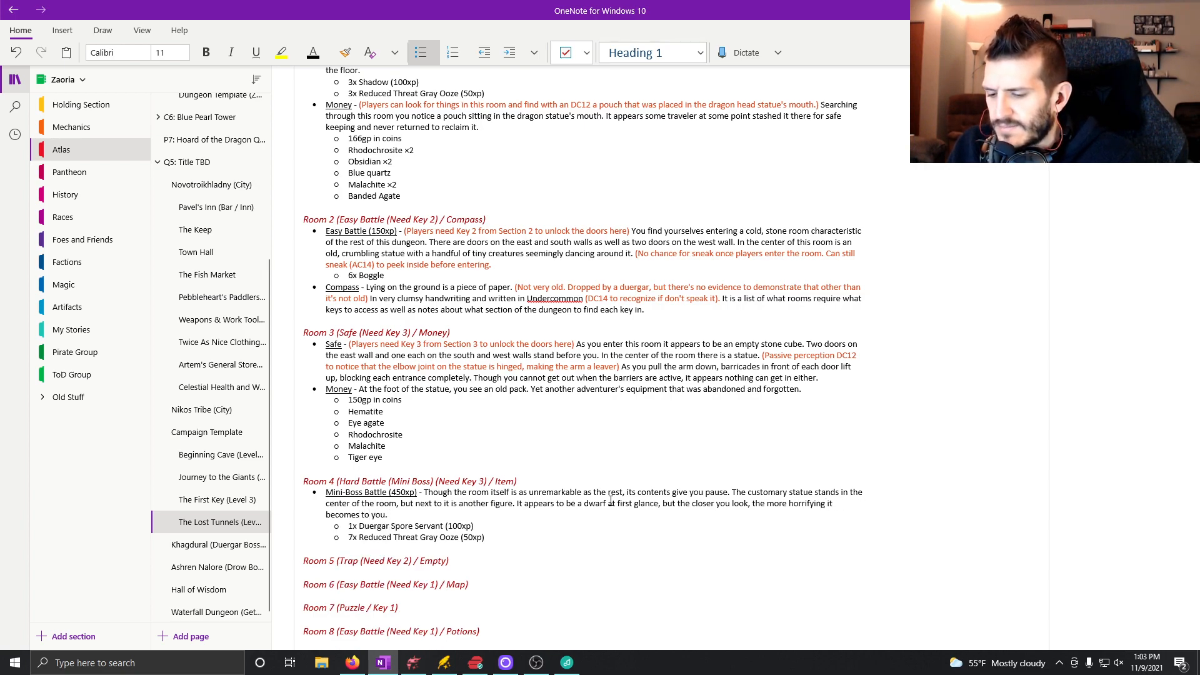
pyautogui.write(' The face')
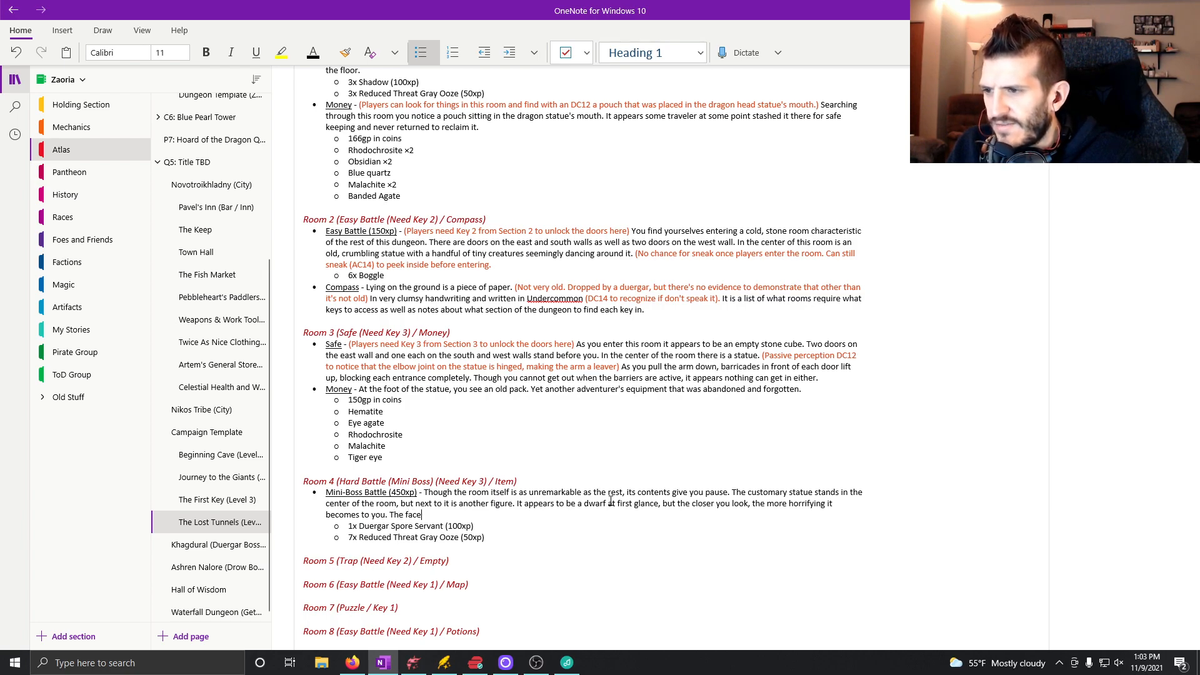
pyautogui.write(' of the dwarf')
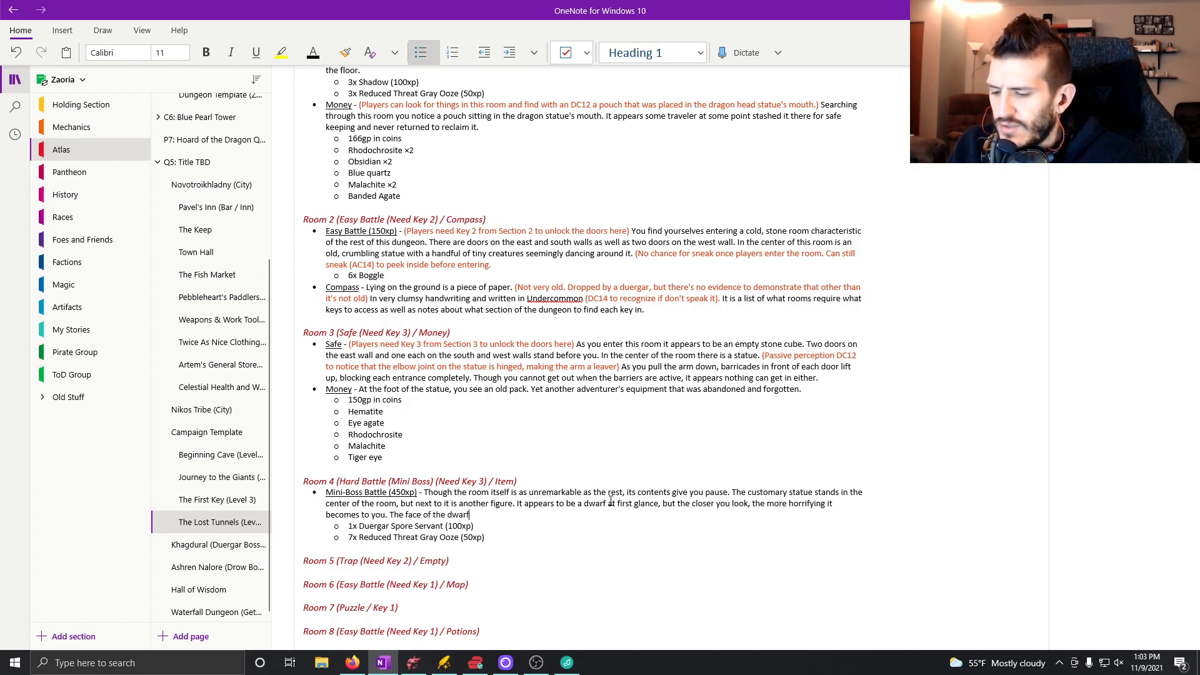
pyautogui.write(' is slackened')
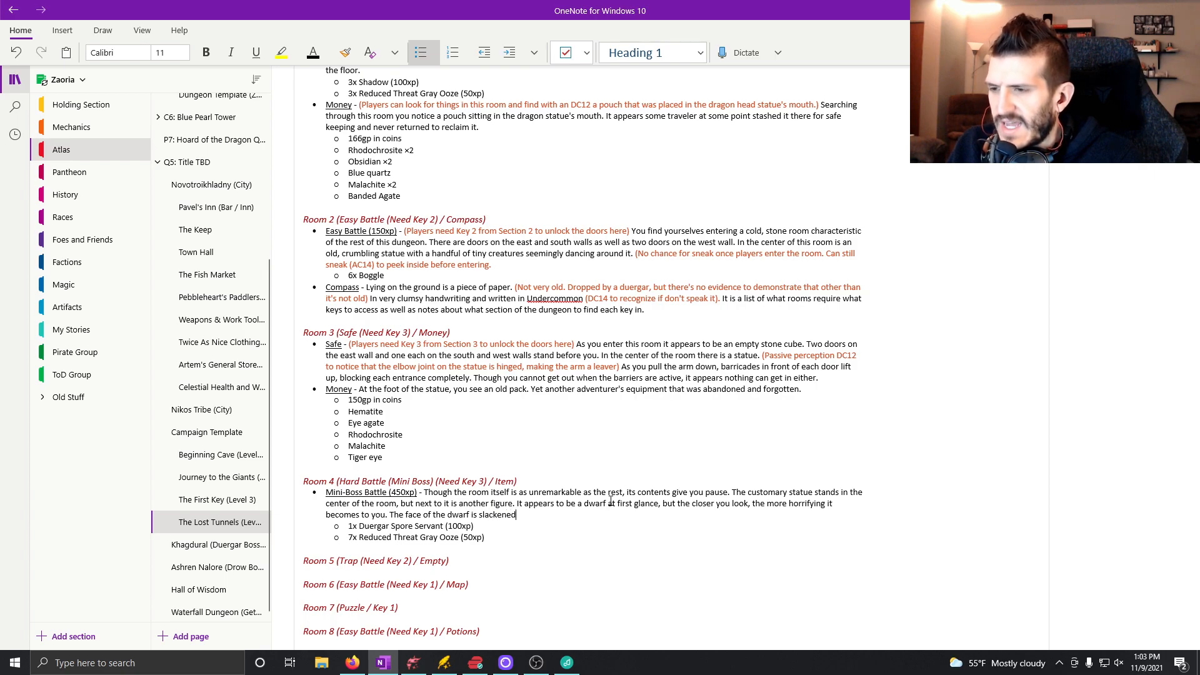
pyautogui.write(" and it's ")
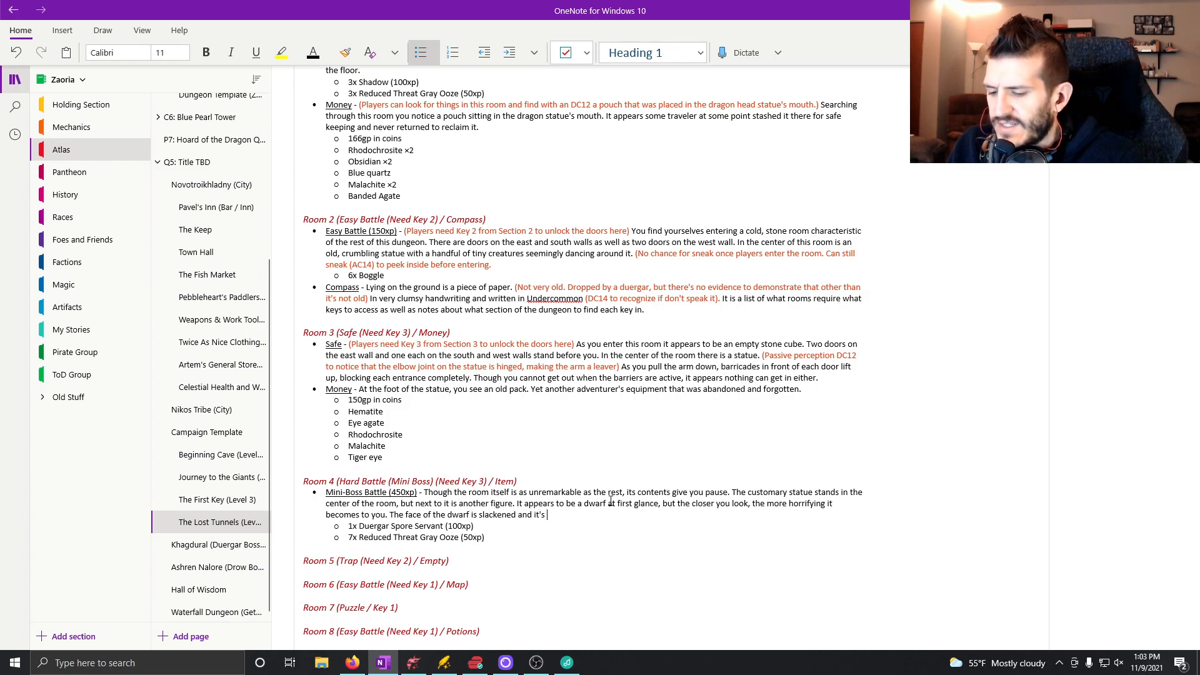
pyautogui.write('features would suggest that it')
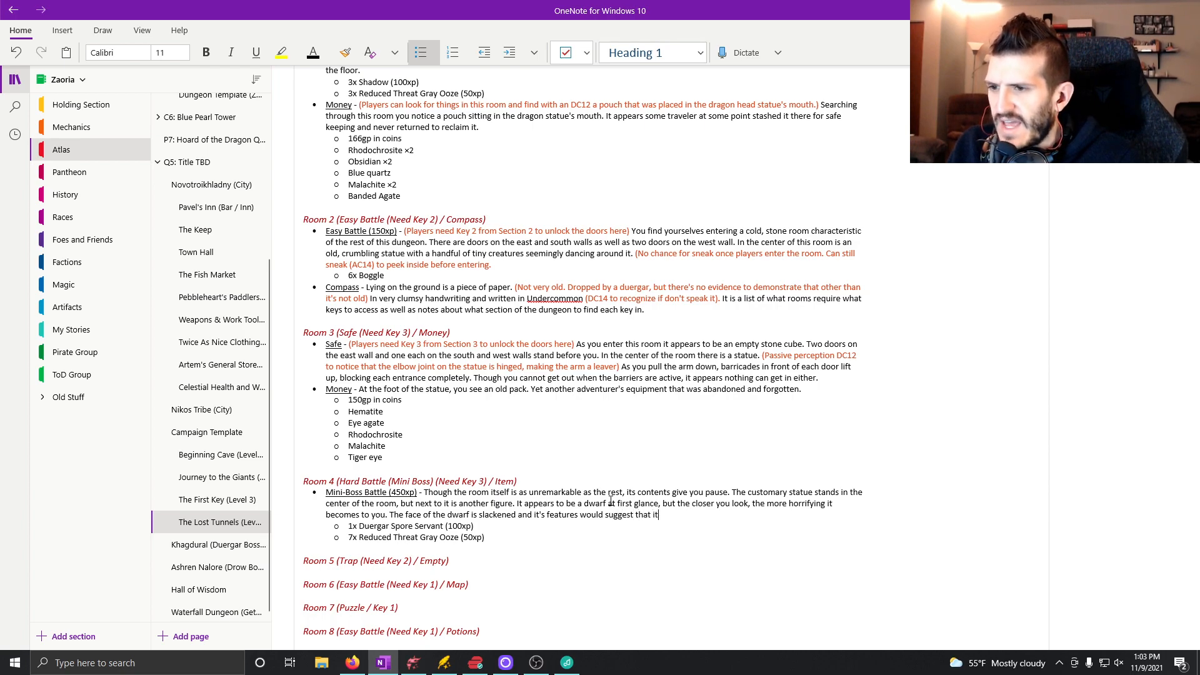
pyautogui.write(' has been dead for quite some time')
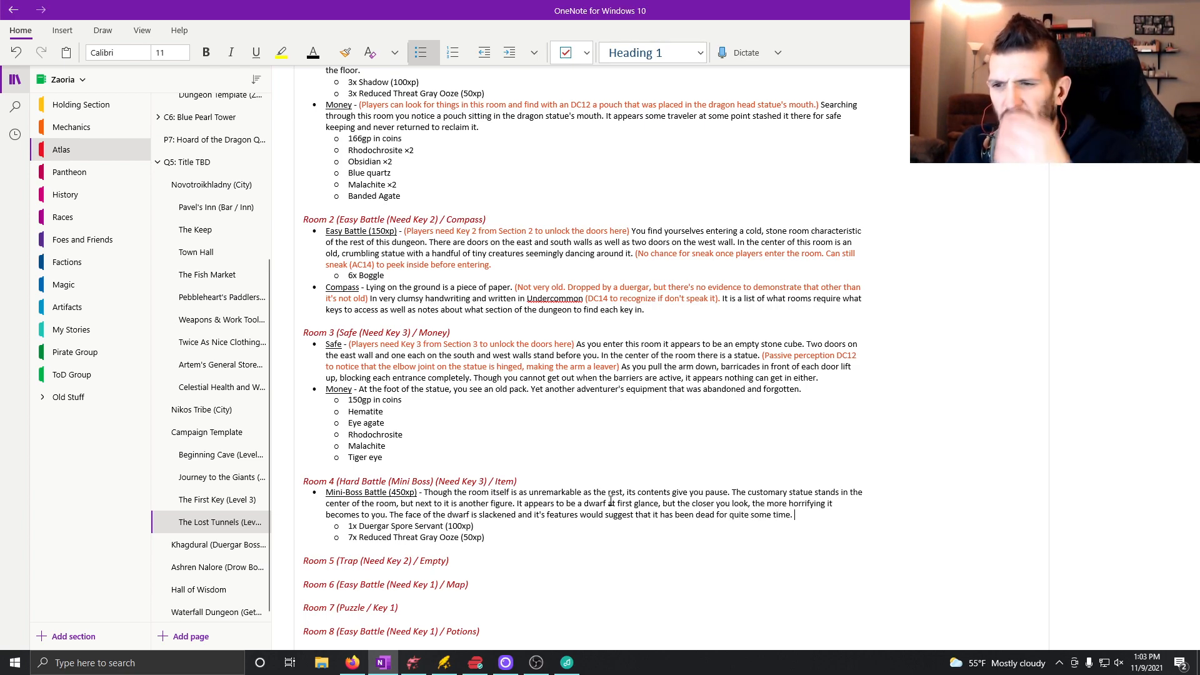
pyautogui.write('. A networ')
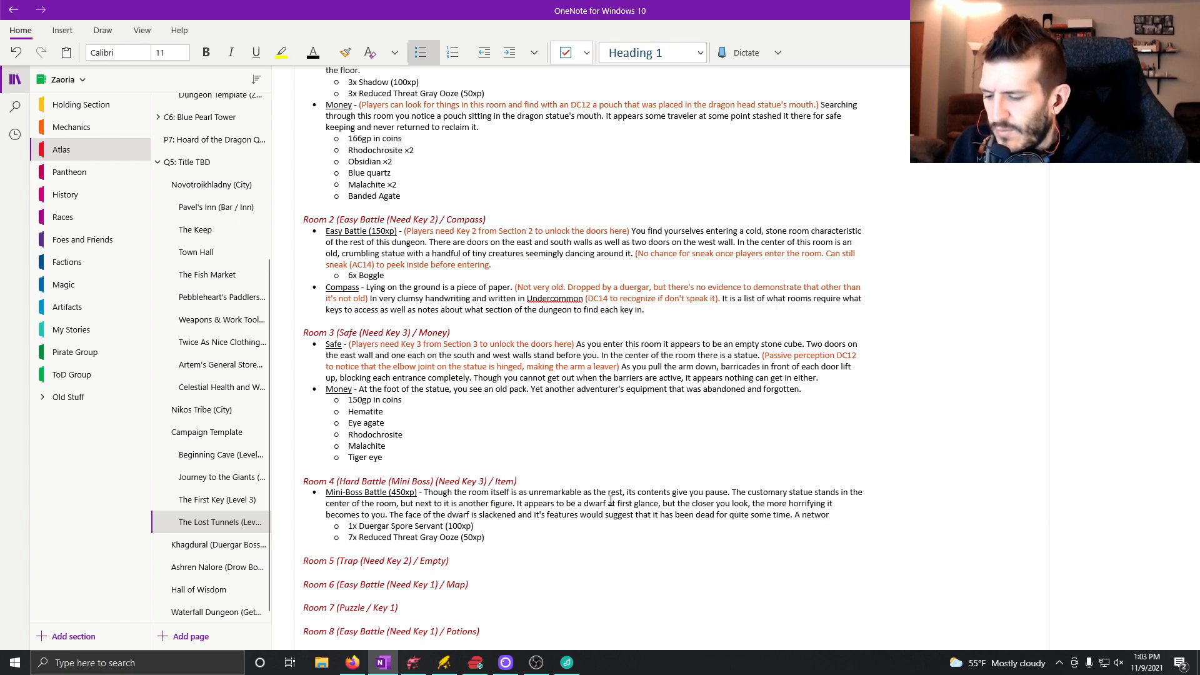
pyautogui.write('k of vines and fungi')
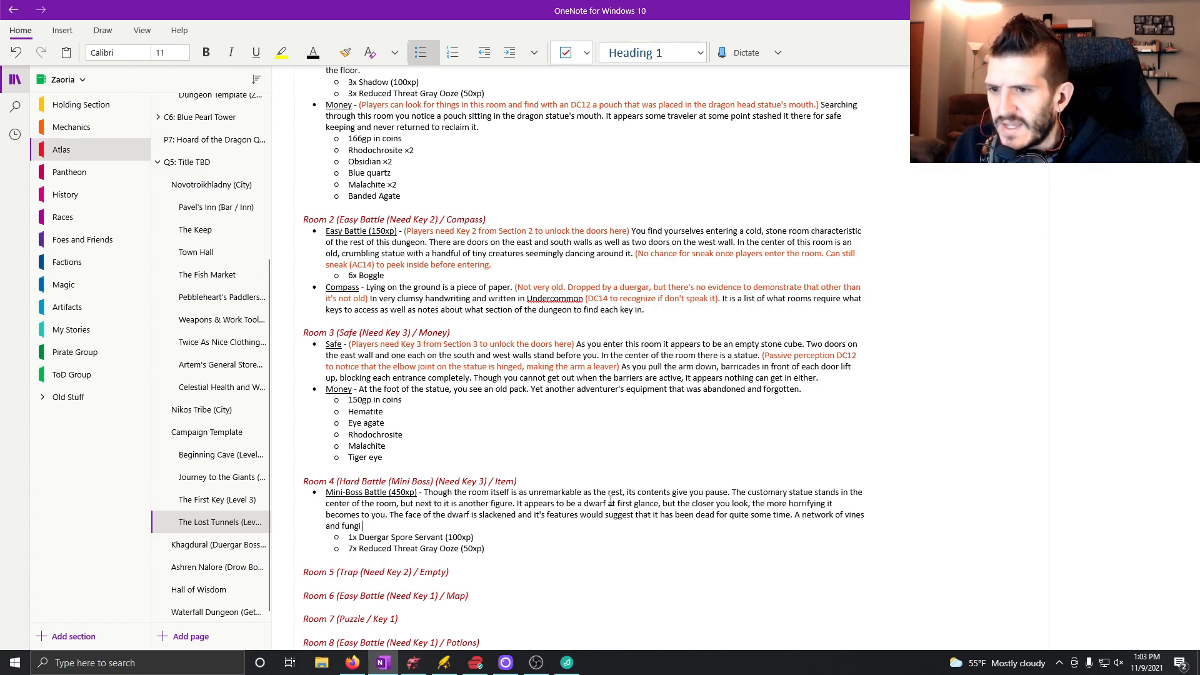
pyautogui.write(' bur')
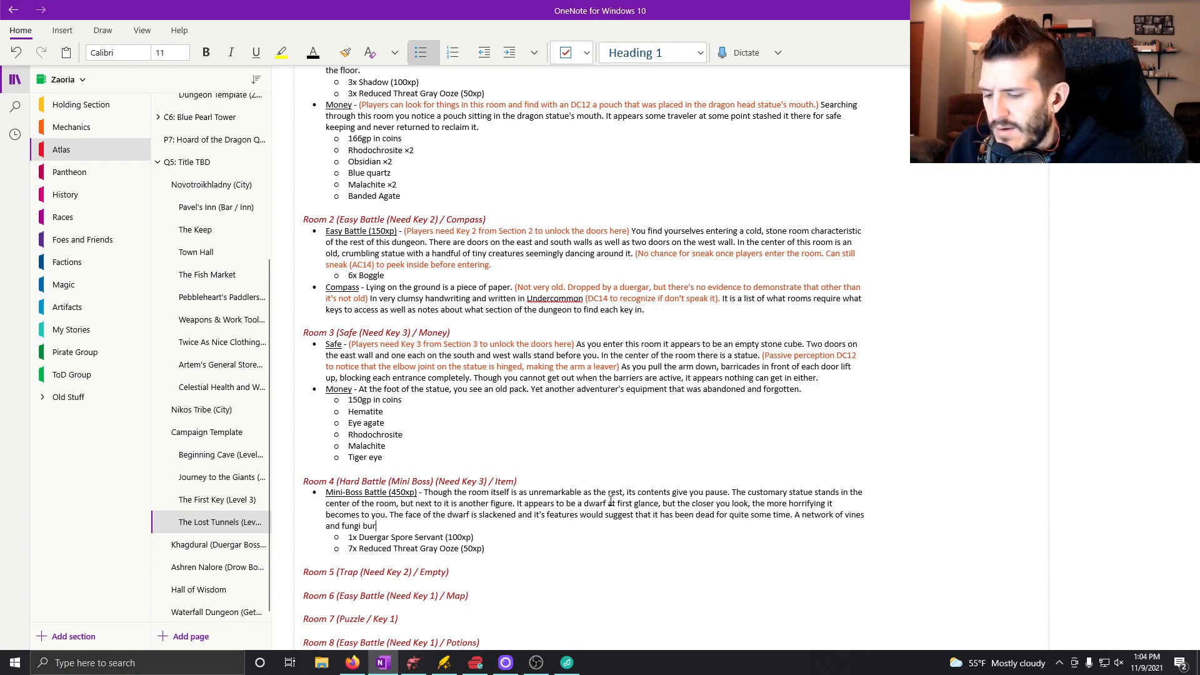
pyautogui.write('st forth and r')
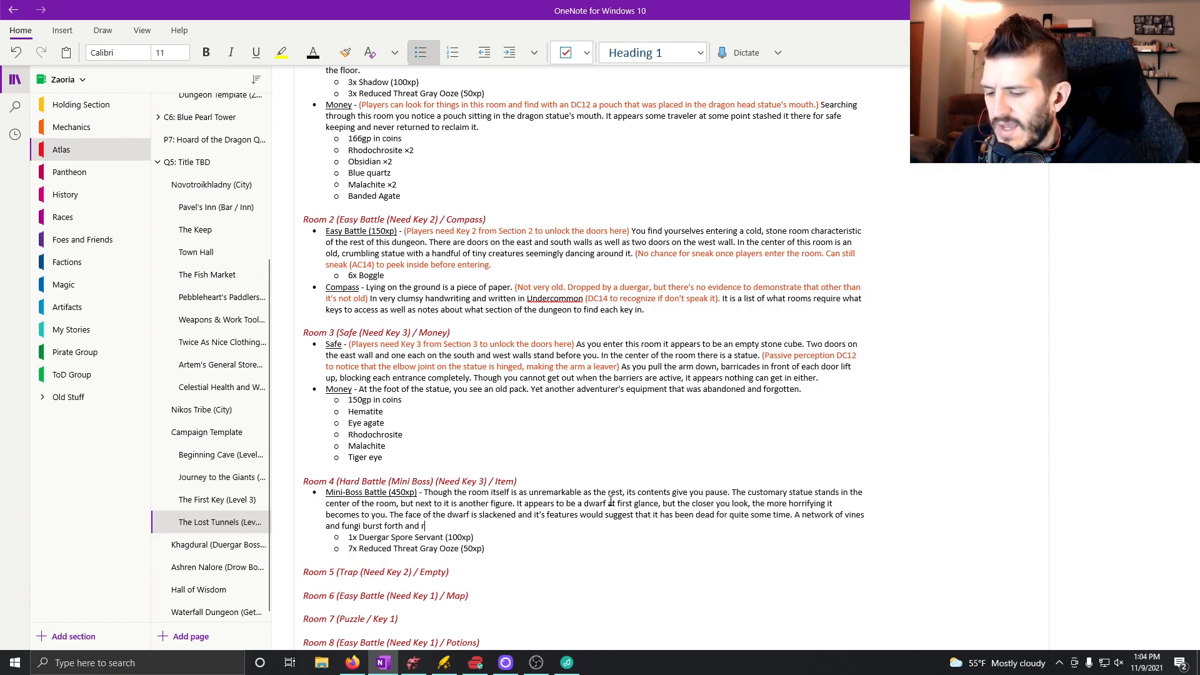
pyautogui.write('eenter the skin ')
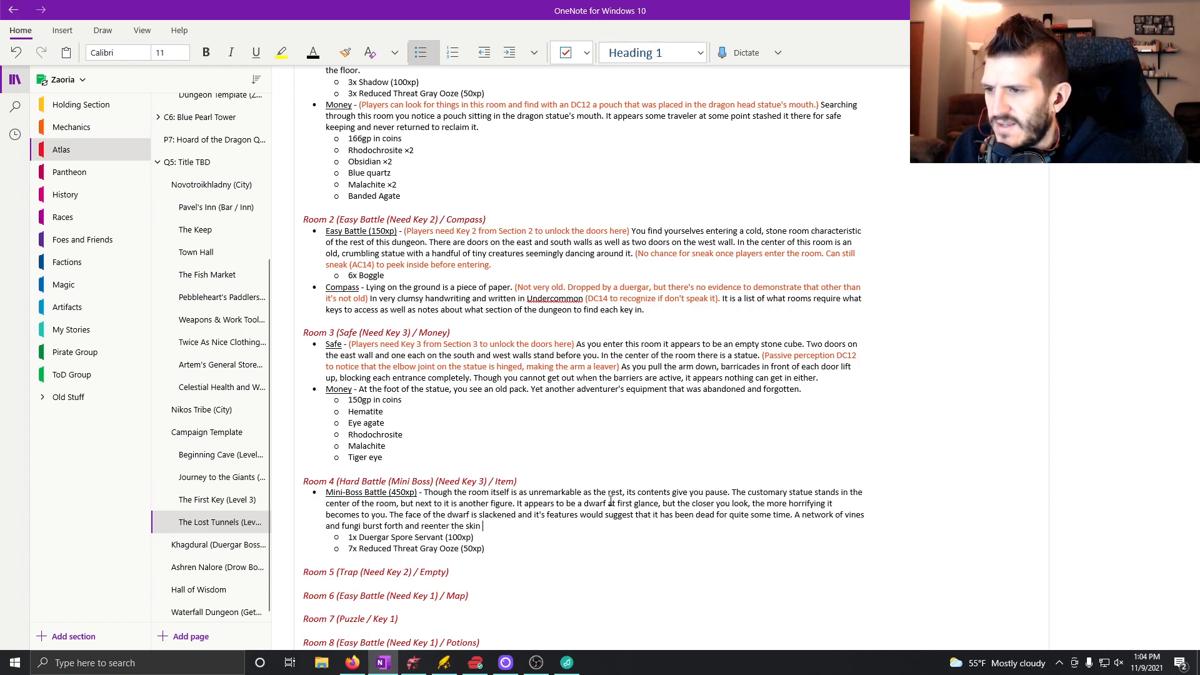
pyautogui.write('of the')
pyautogui.write(' cu')
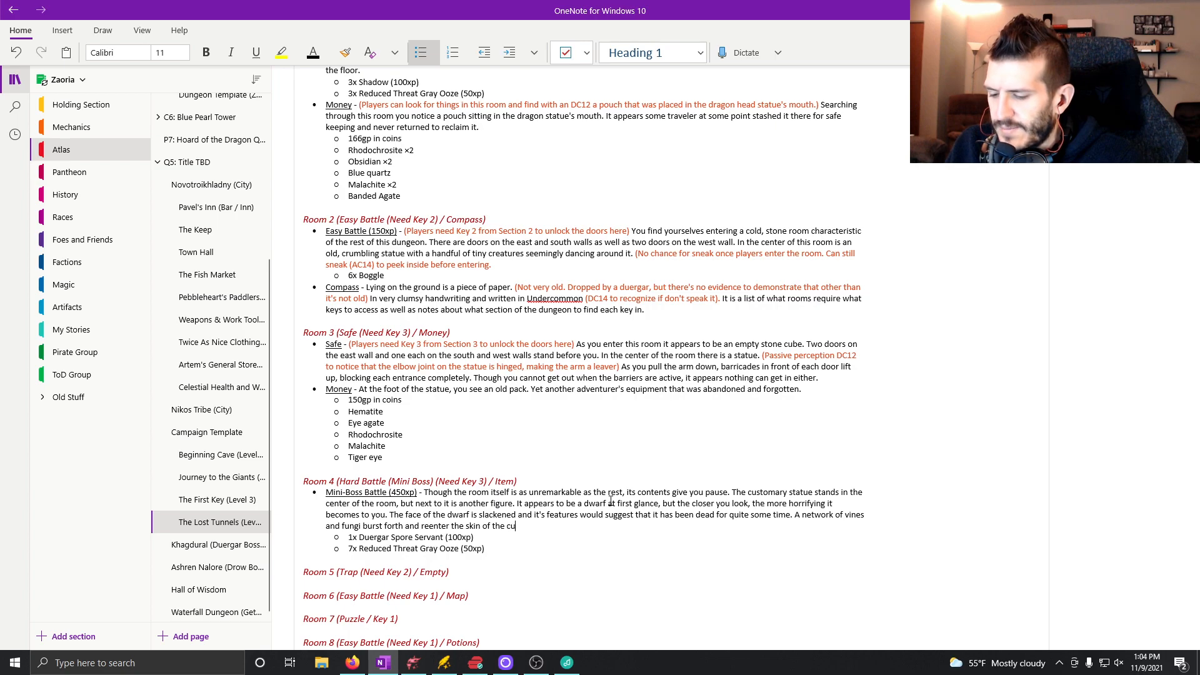
pyautogui.write('rsed creature')
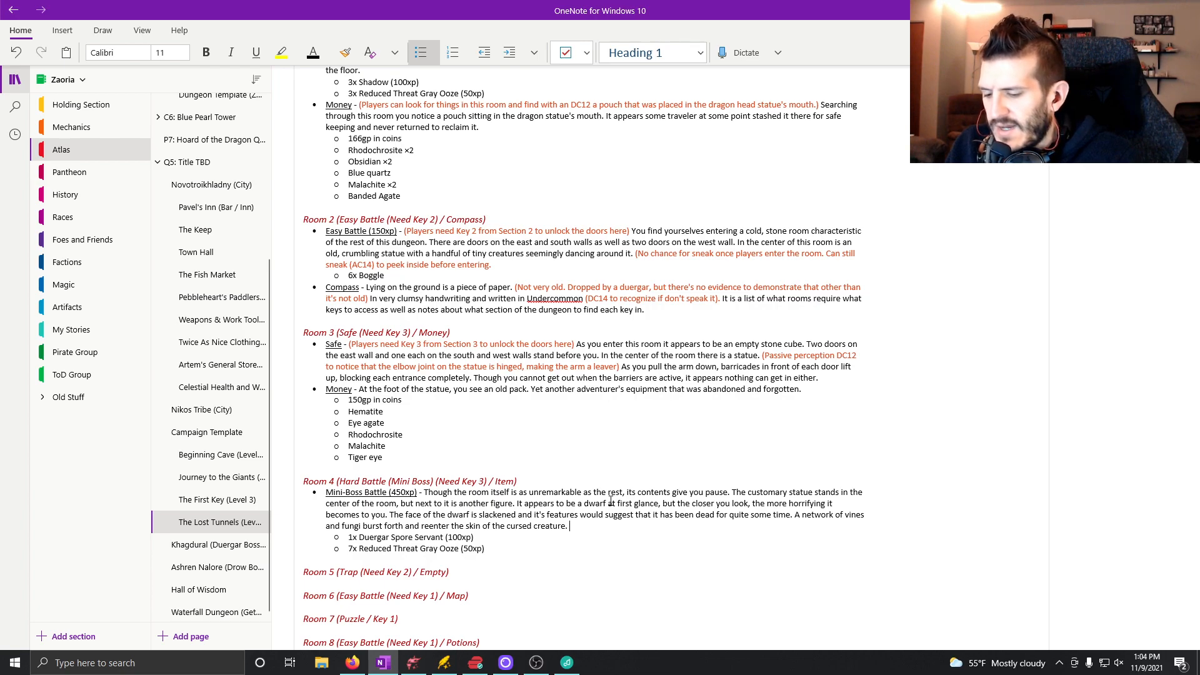
# Continue the description with "Suddenly, the thing moves as though the plants are serving as the puppeteer of the corpse.".
pyautogui.write('. Sud')
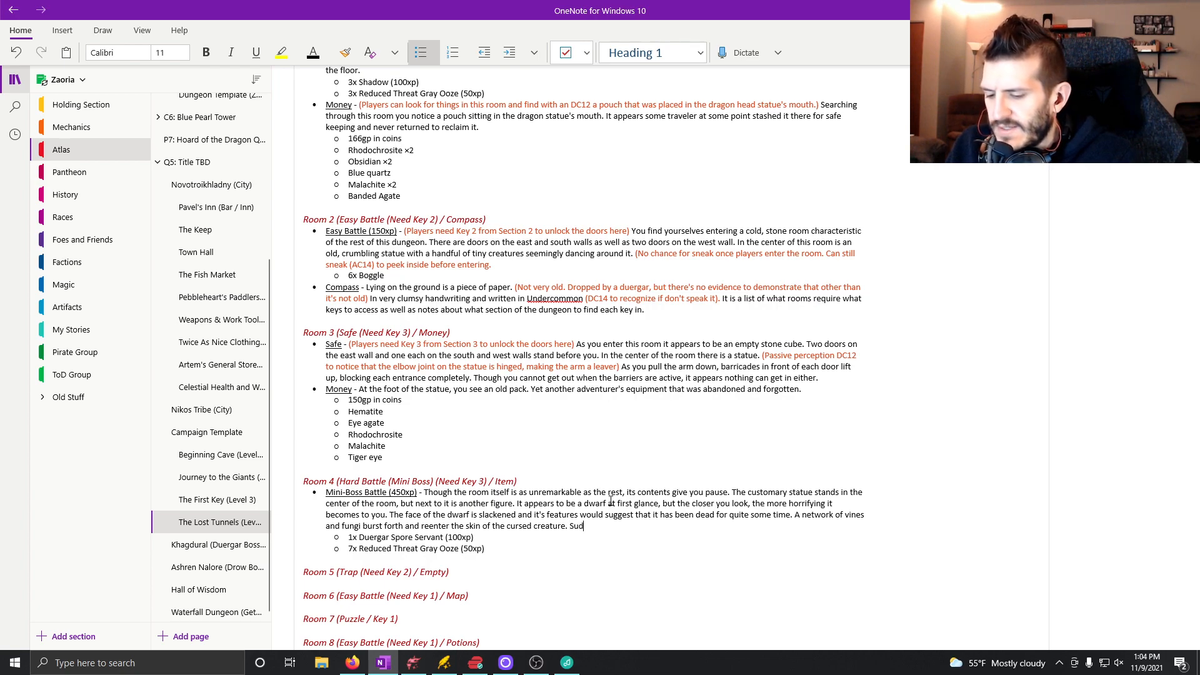
pyautogui.write('denly, the thing moves as though puppeteered')
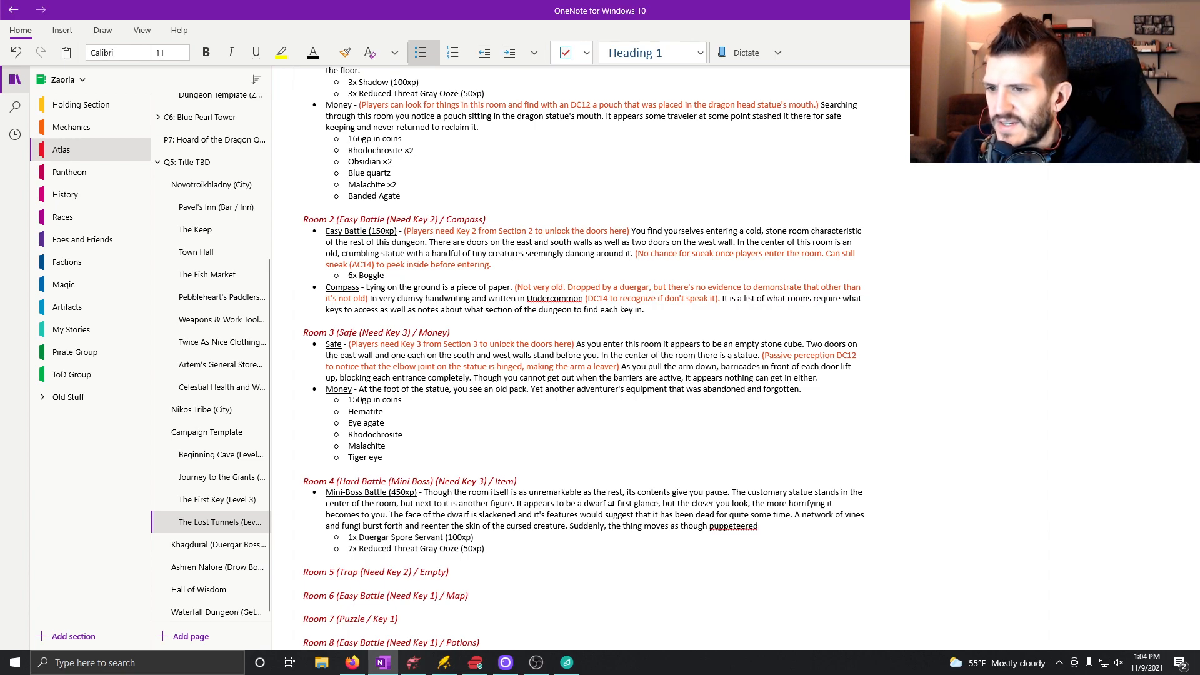
pyautogui.rightClick(734, 526)
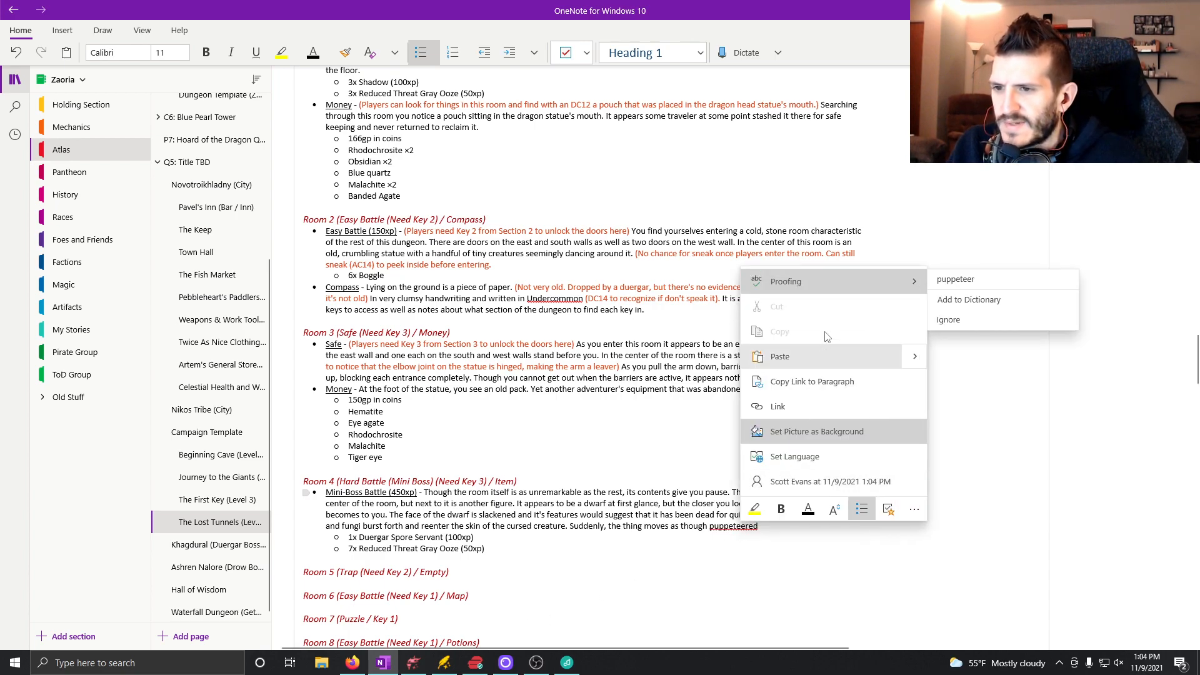
pyautogui.click(989, 282)
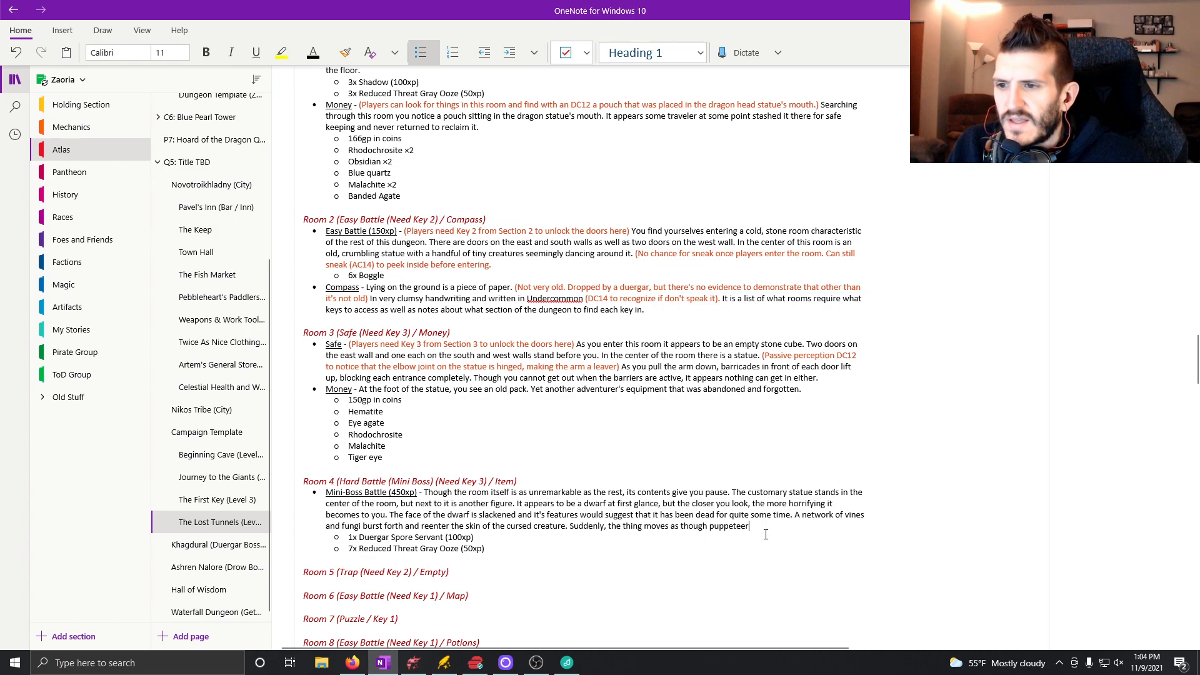
pyautogui.hotkey('ctrl', 'Left')
pyautogui.write('the plants')
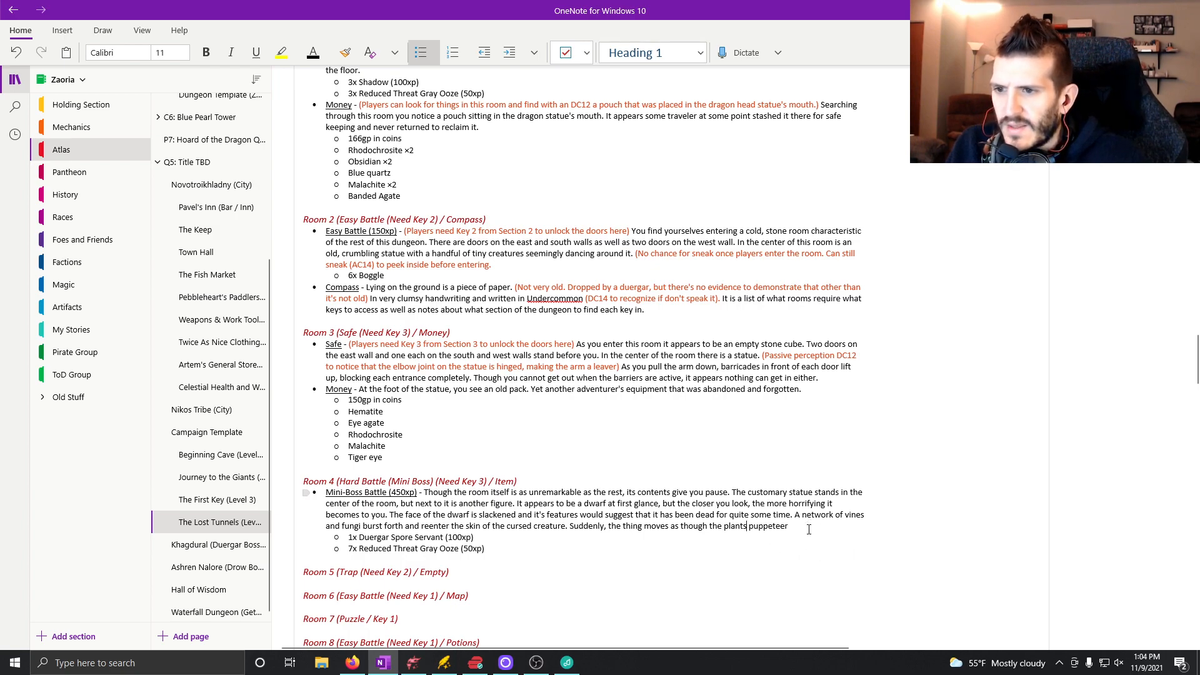
pyautogui.write(' are serving as')
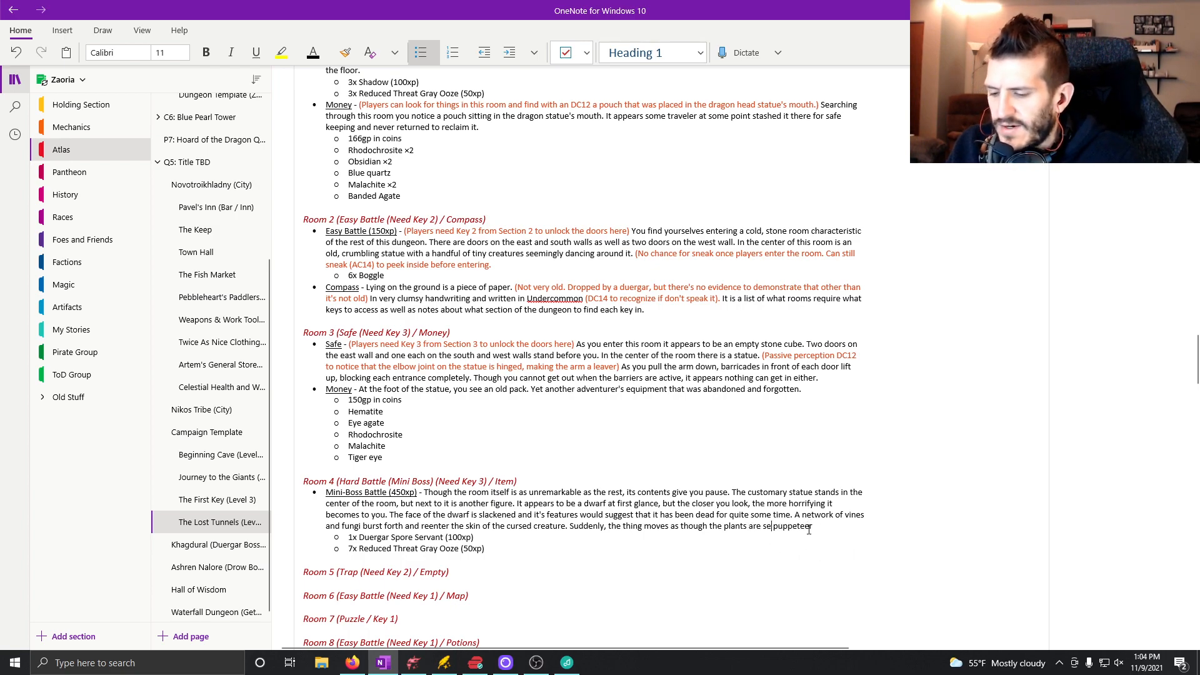
pyautogui.write(' the puppeteer ')
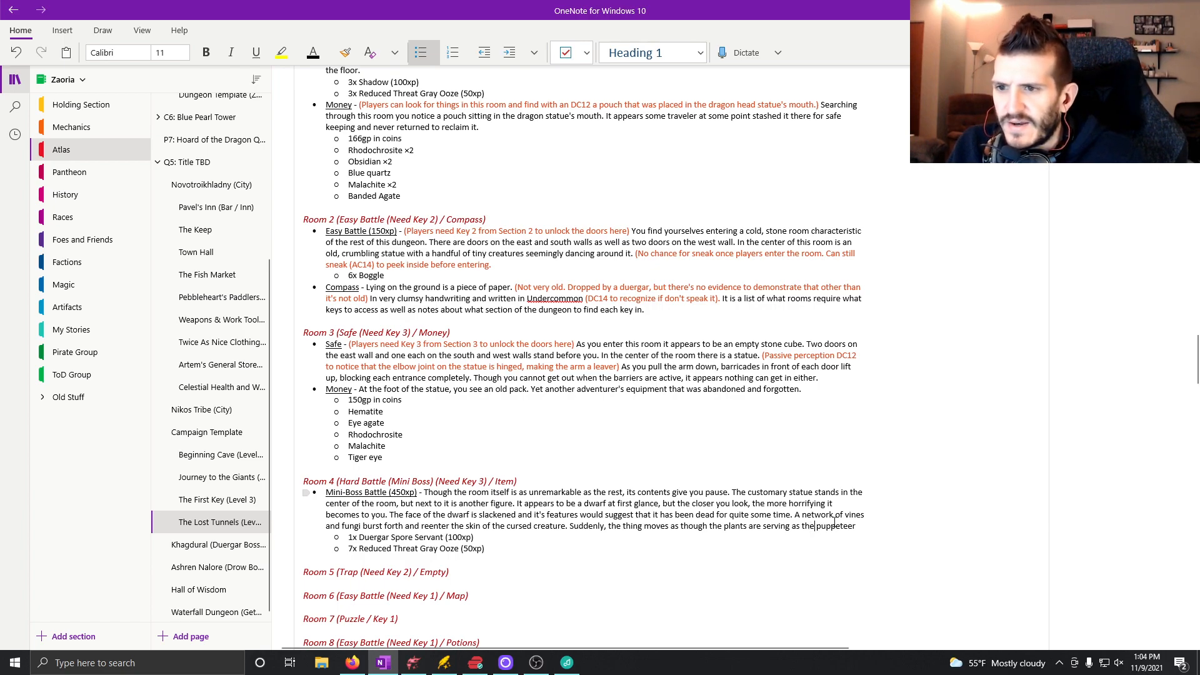
pyautogui.write('of the ')
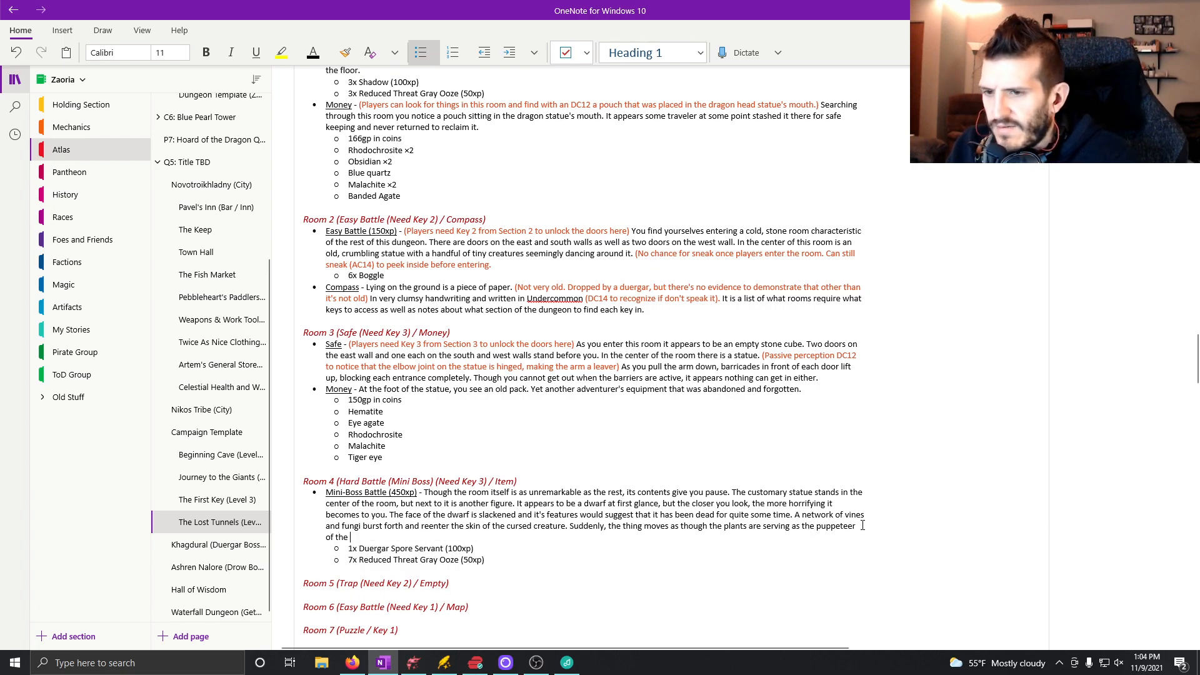
pyautogui.write('corpse. ')
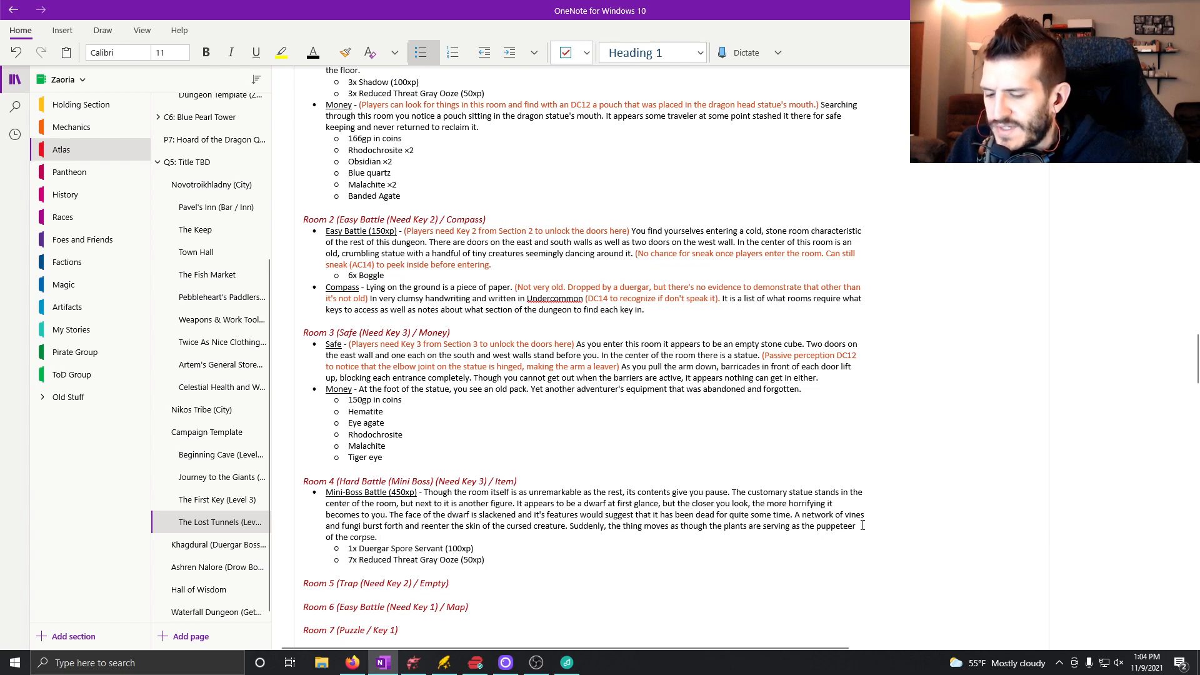
pyautogui.write("It raises it's")
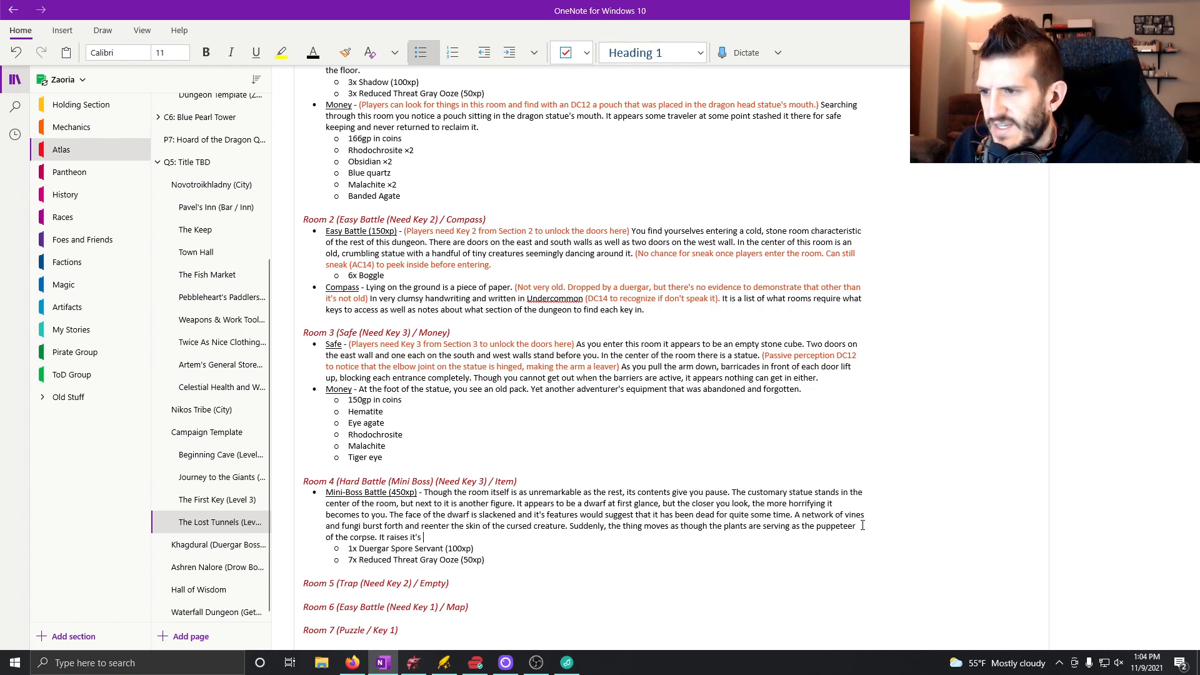
pyautogui.write(' weapon an')
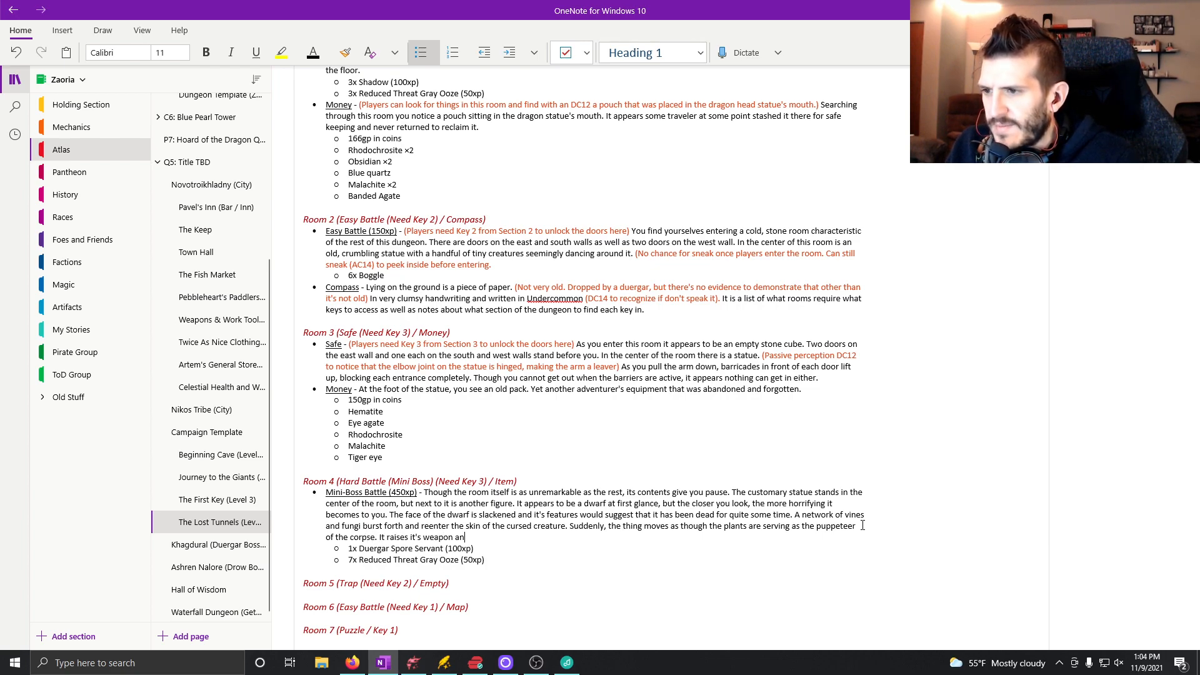
pyautogui.write('d char')
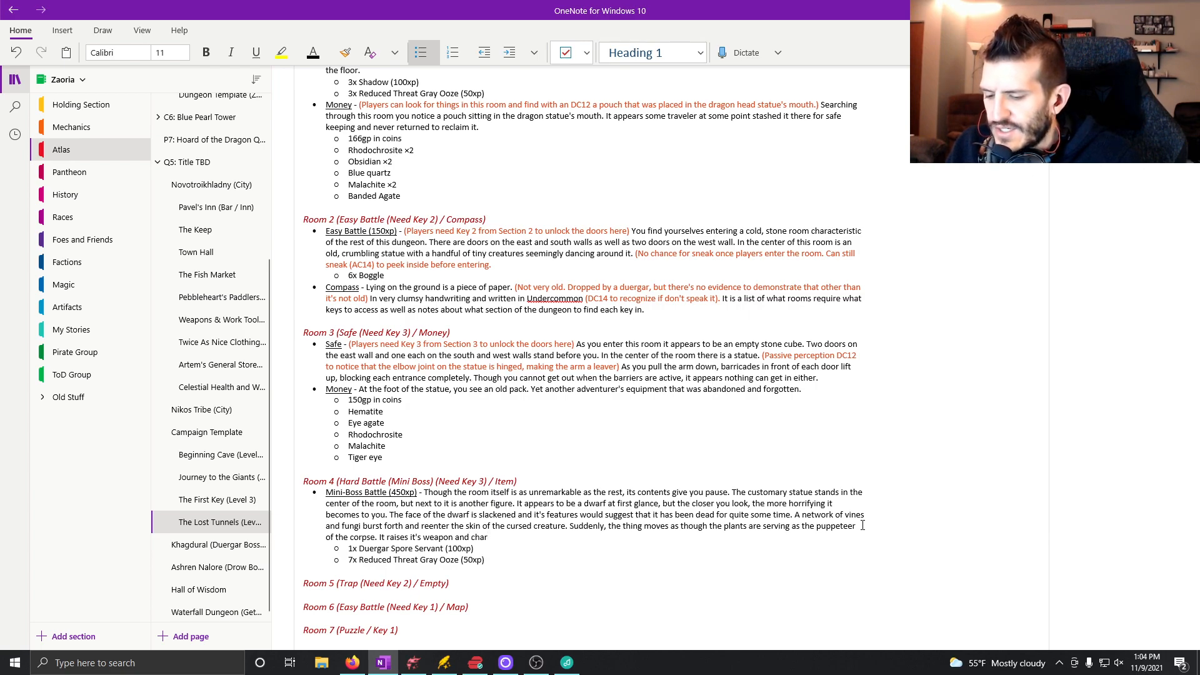
pyautogui.write('ges you.')
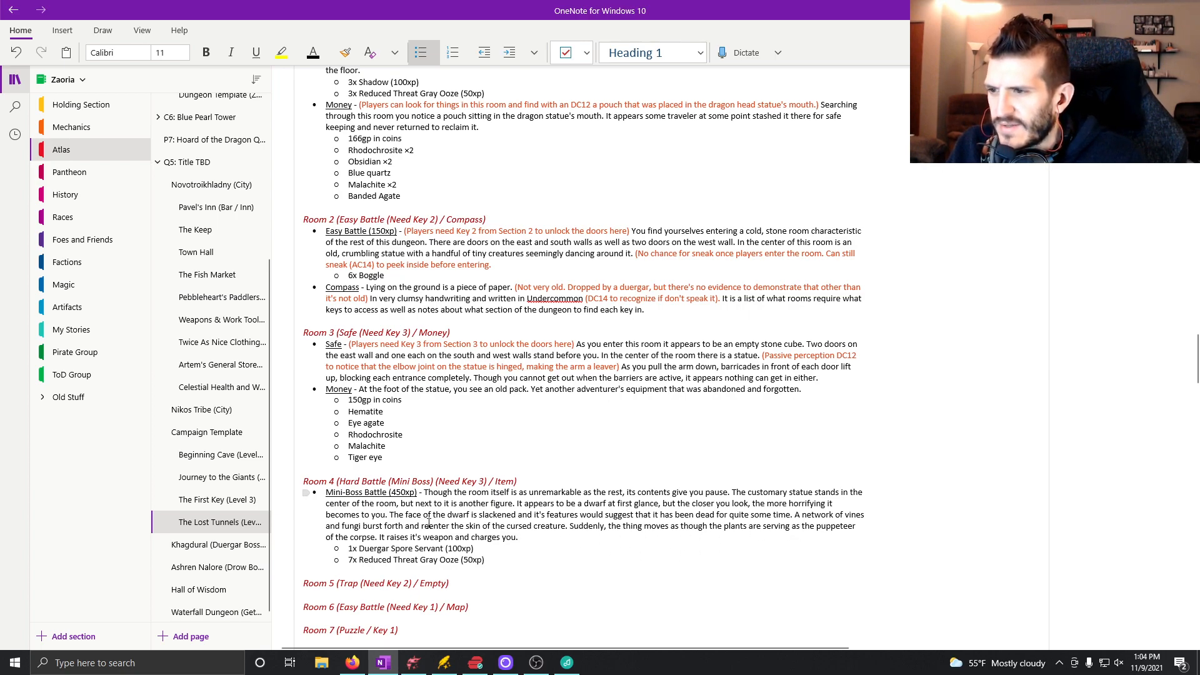
# Extend the sentence ending in "next to it is another figure" with "and all throughout the room you see".
pyautogui.click(516, 504)
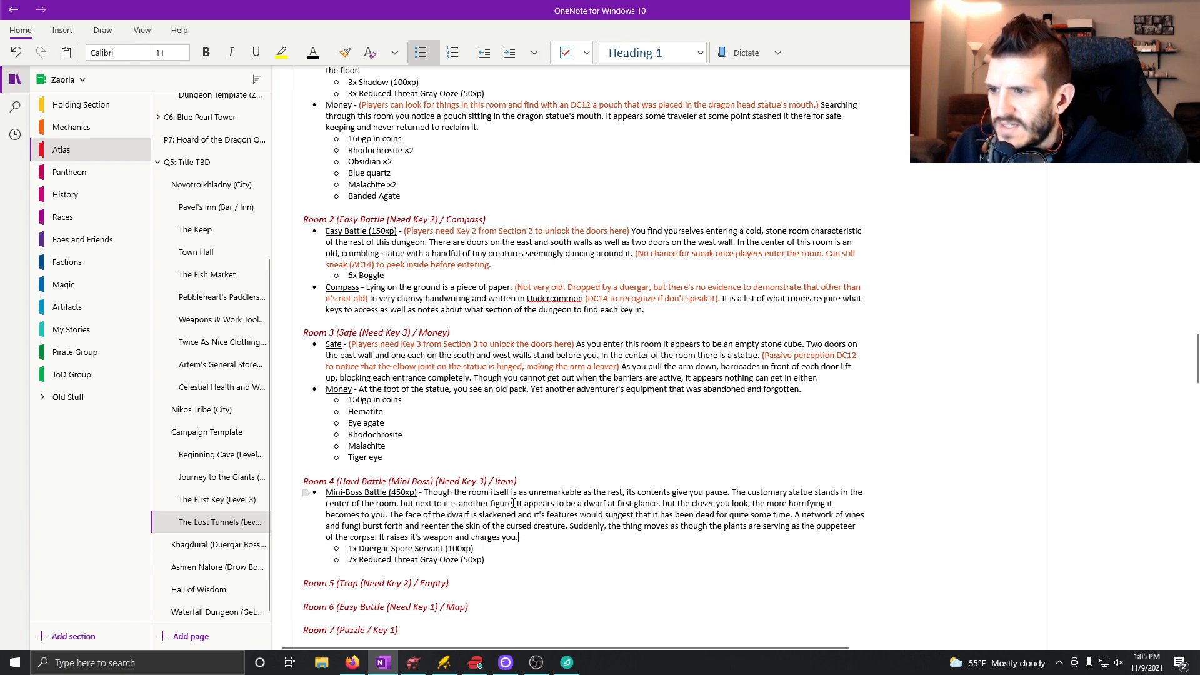
pyautogui.press('BackSpace')
pyautogui.press('BackSpace')
pyautogui.write('and all t')
pyautogui.write('hroughout the room.')
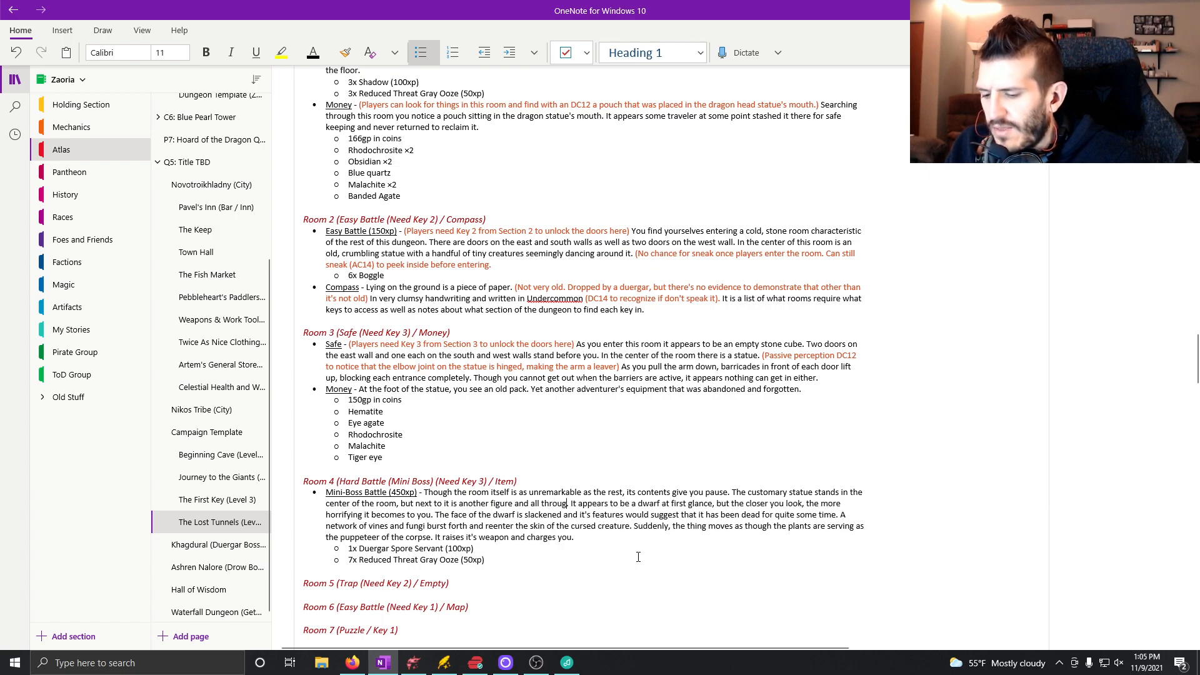
pyautogui.write(' you')
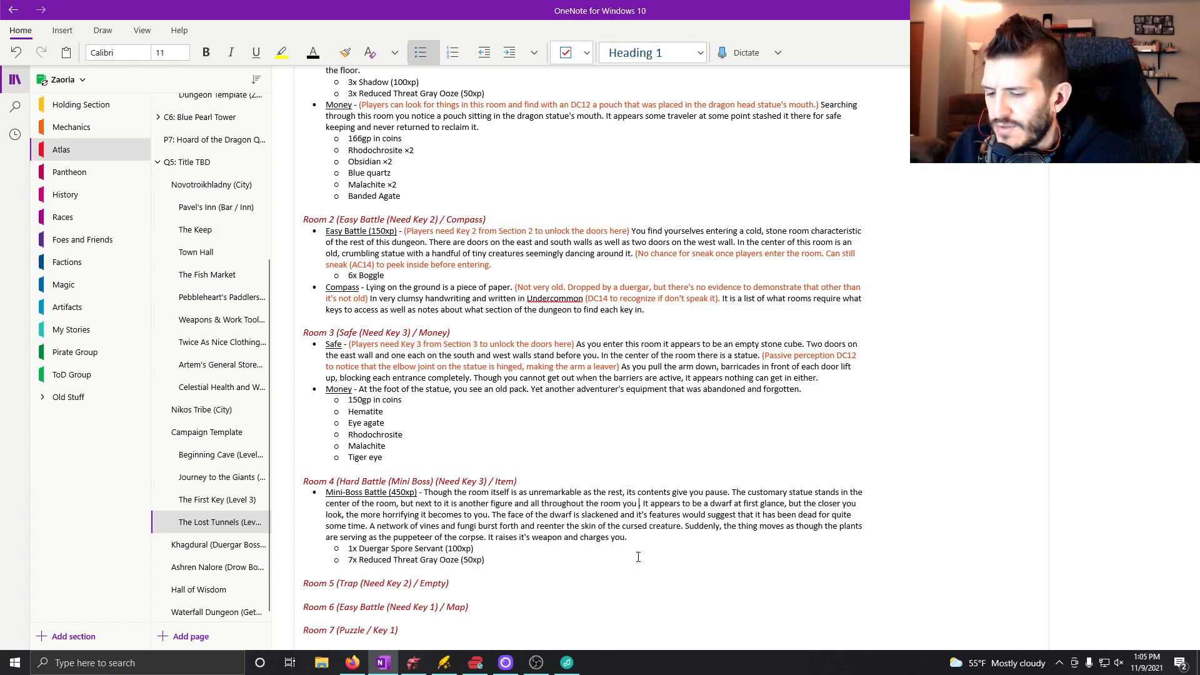
pyautogui.write(' see an ungulation')
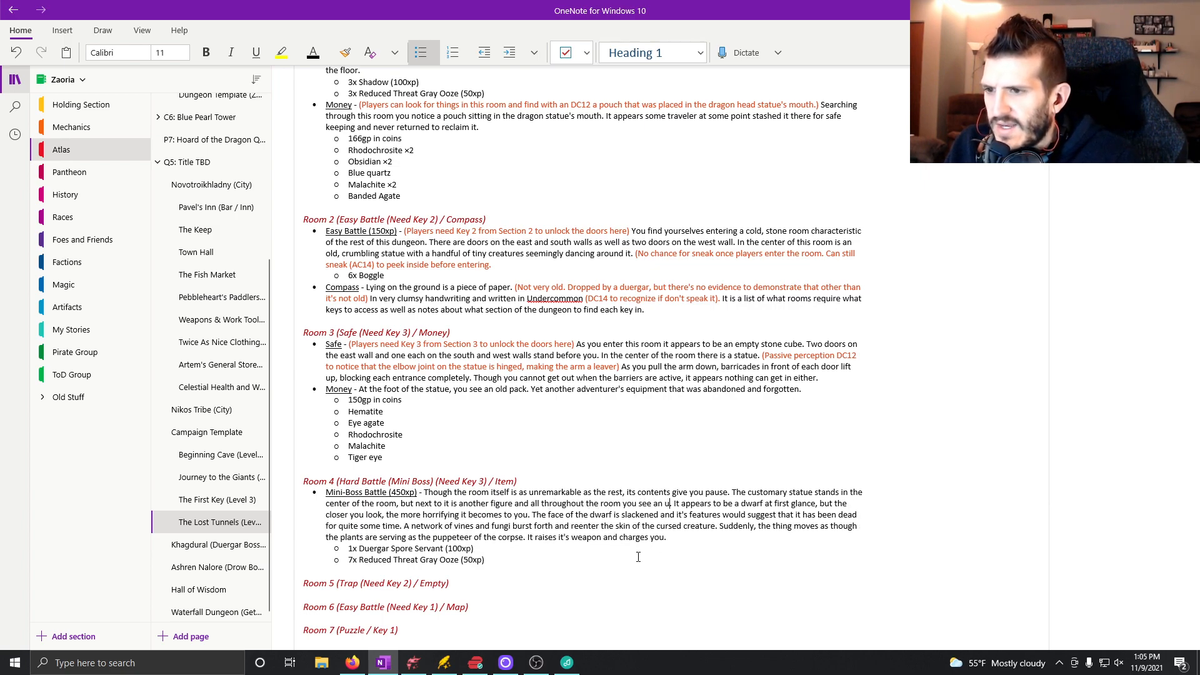
# Complete the inserted clause with "an undulating collection of different piles of ooze", using the spelling suggestion for "undulating".
pyautogui.press('BackSpace')
pyautogui.press('BackSpace')
pyautogui.write('ngulating')
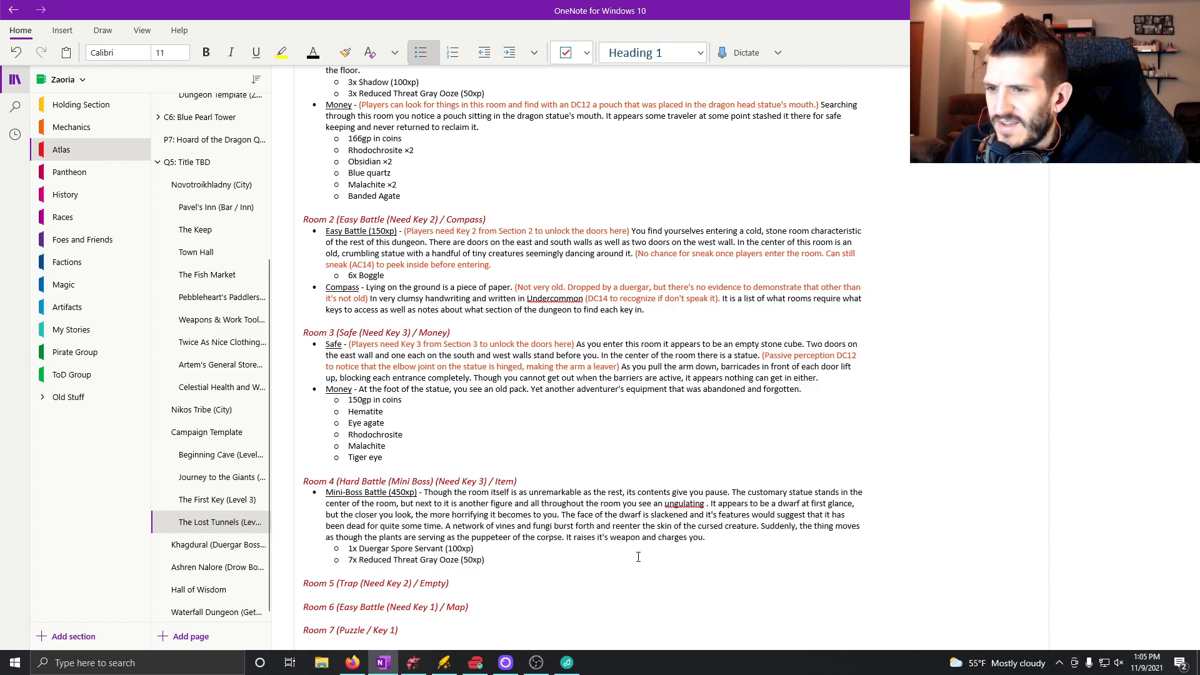
pyautogui.rightClick(681, 504)
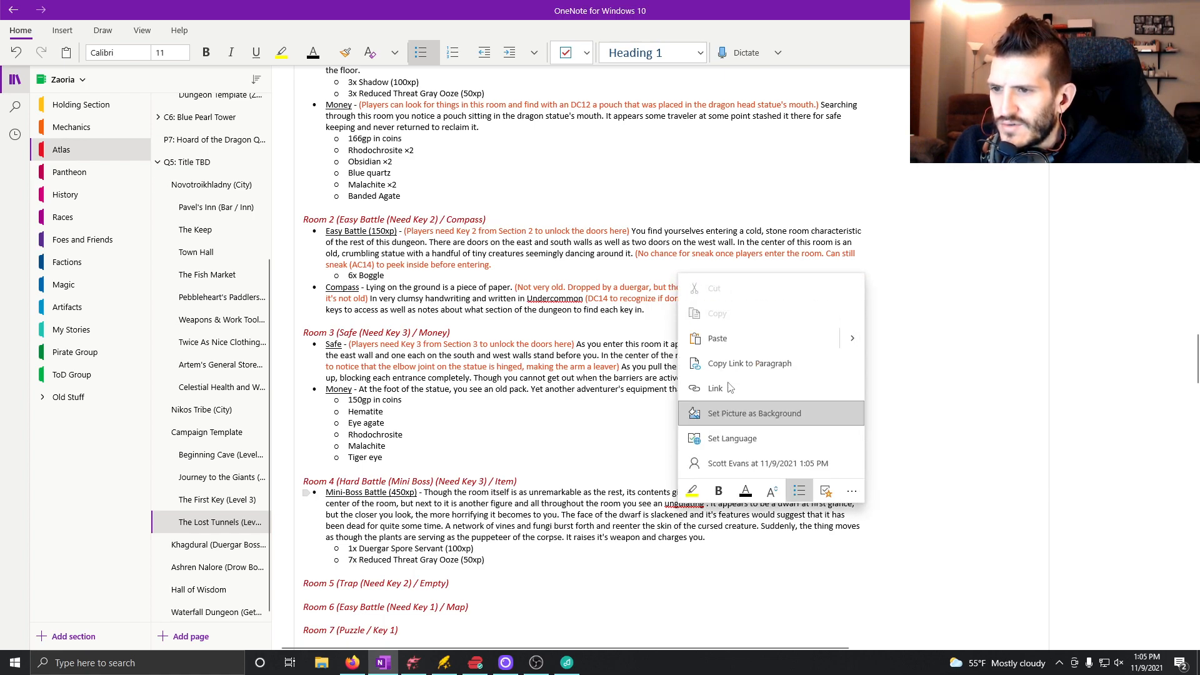
pyautogui.rightClick(668, 504)
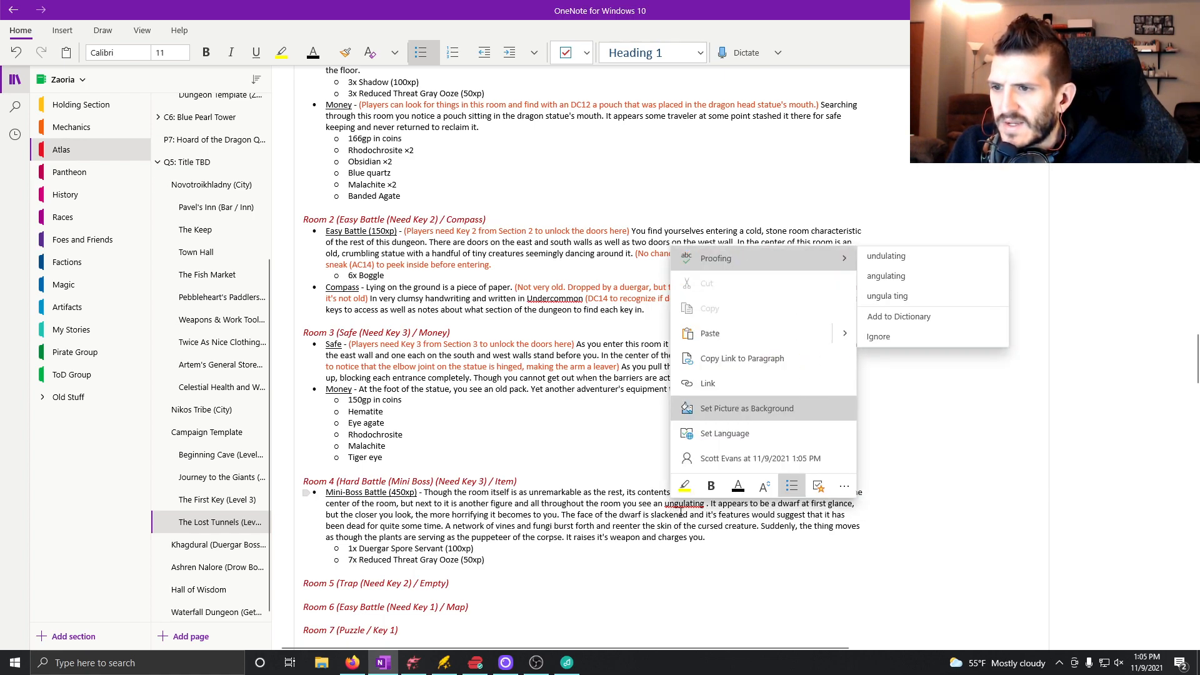
pyautogui.click(885, 255)
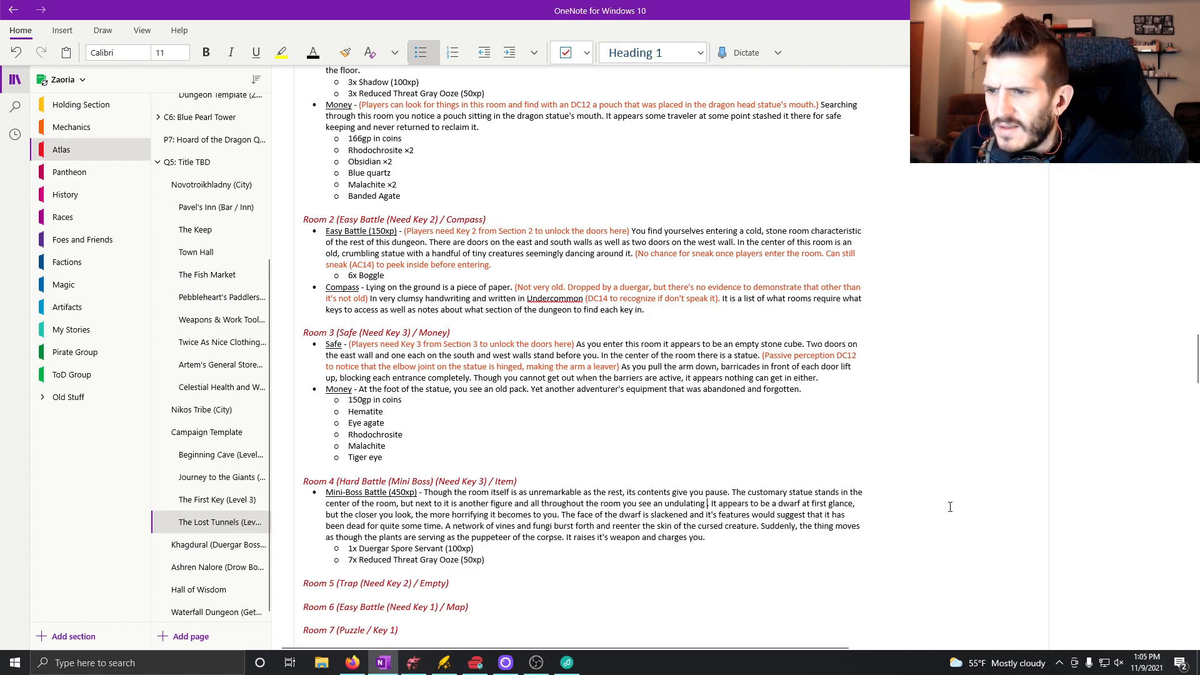
pyautogui.write('collection ')
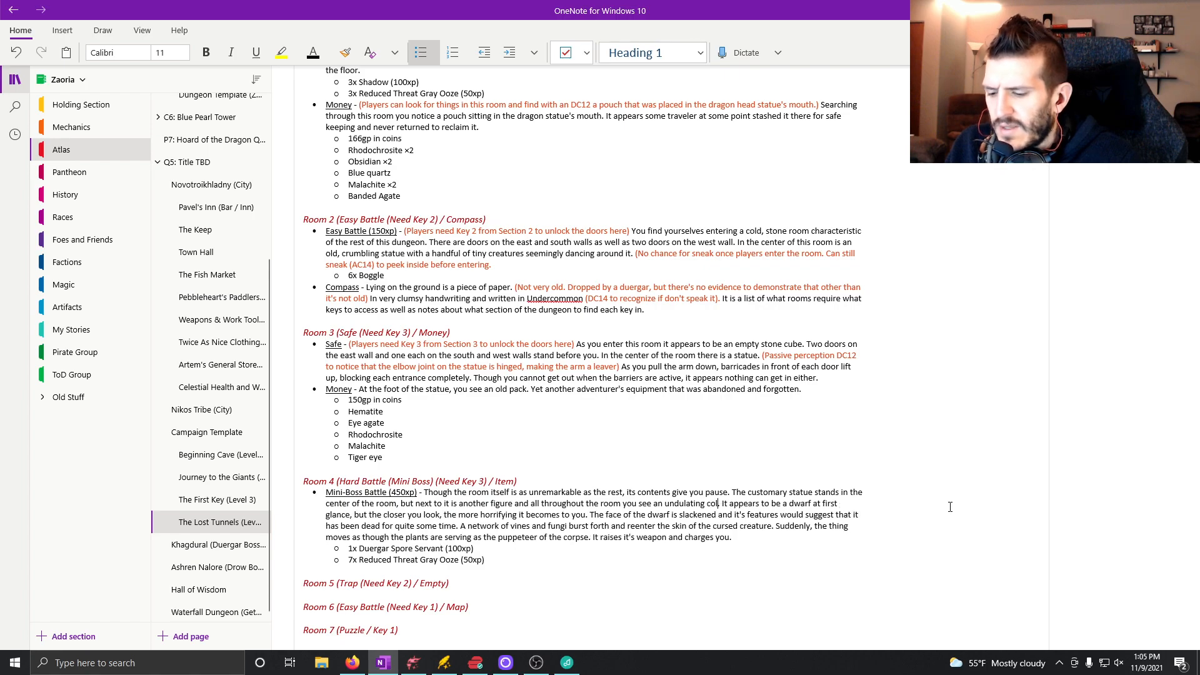
pyautogui.write('of')
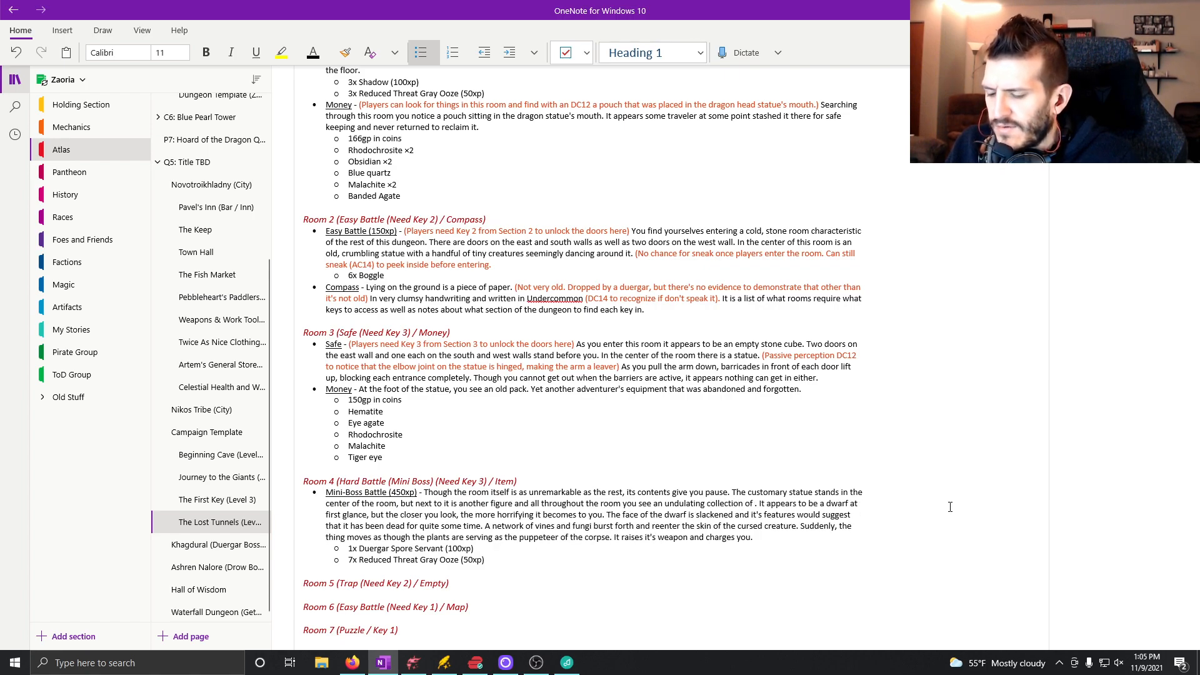
pyautogui.write(' different')
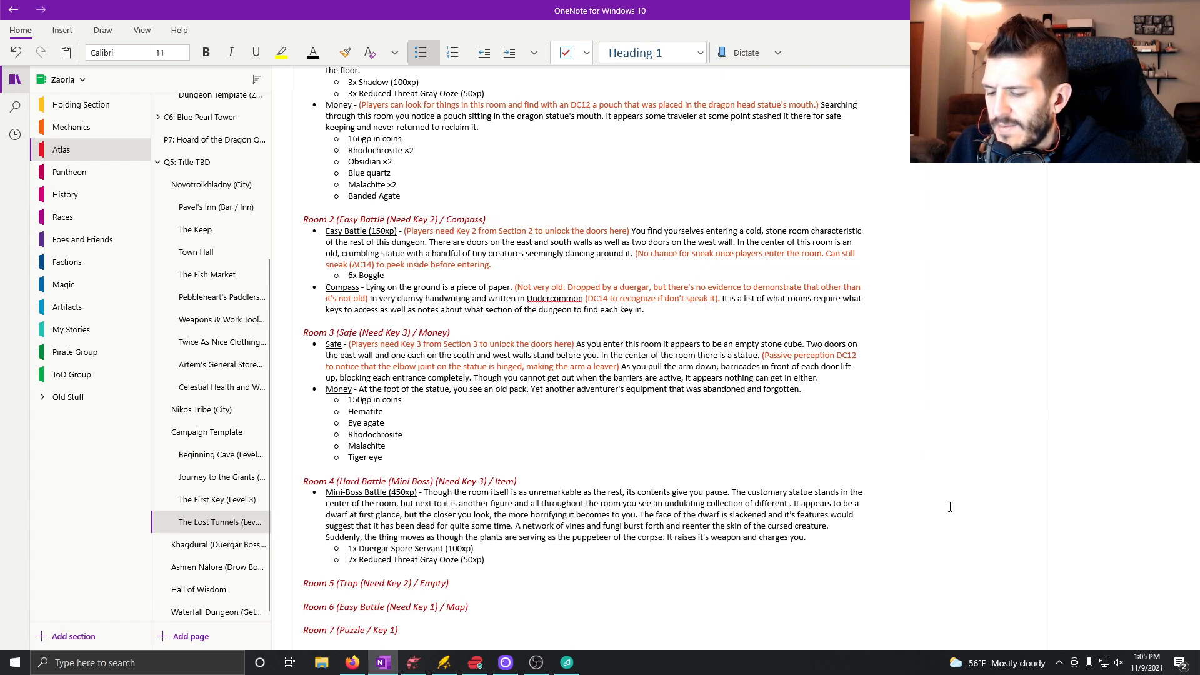
pyautogui.write('les of ooze..')
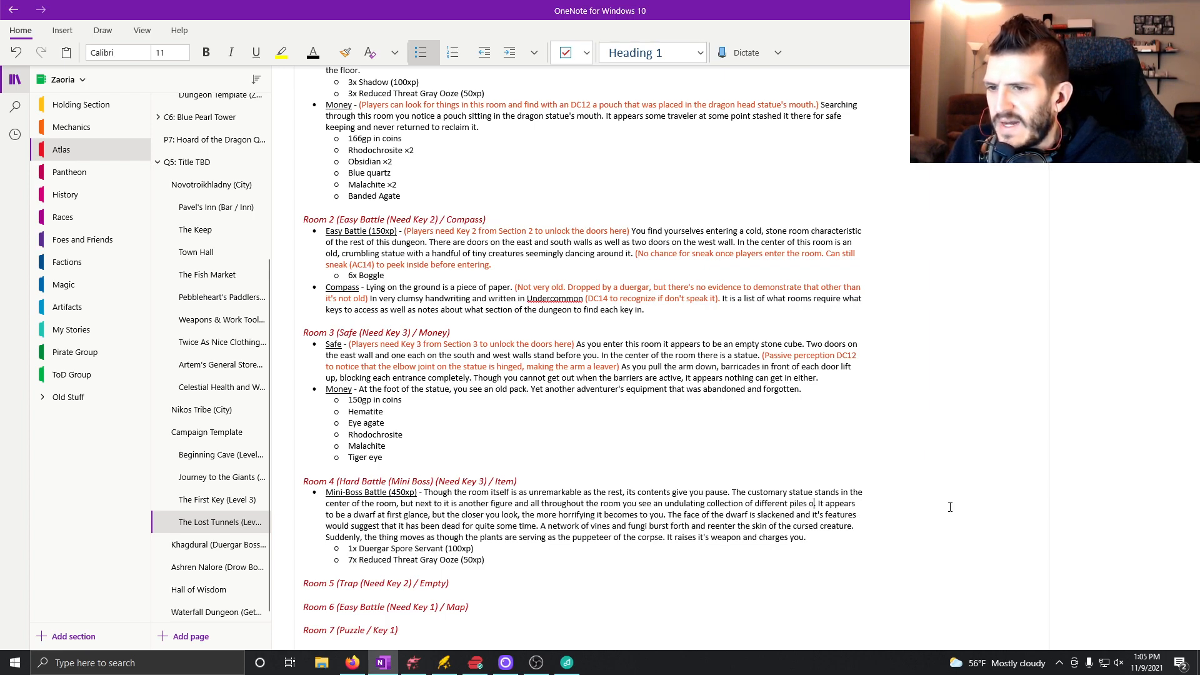
pyautogui.press('BackSpace')
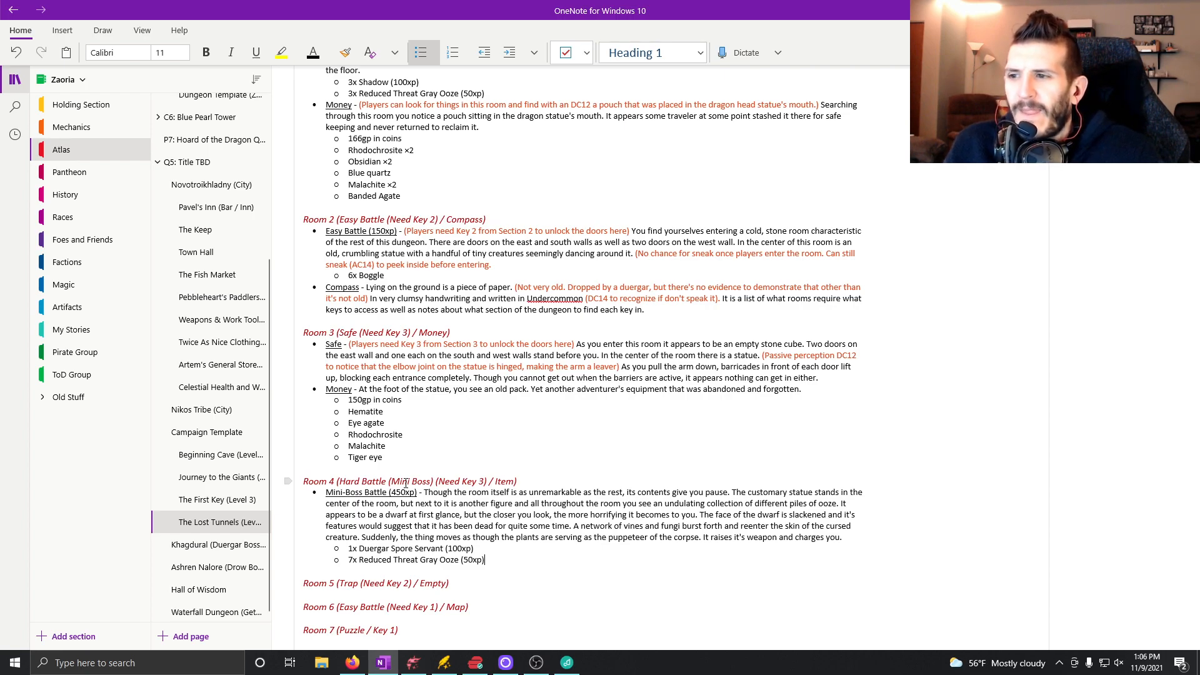
# Start a new top-level bullet below Room 4's gray ooze entry, with underlining turned on.
pyautogui.press('Return')
pyautogui.hotkey('shift', 'Tab')
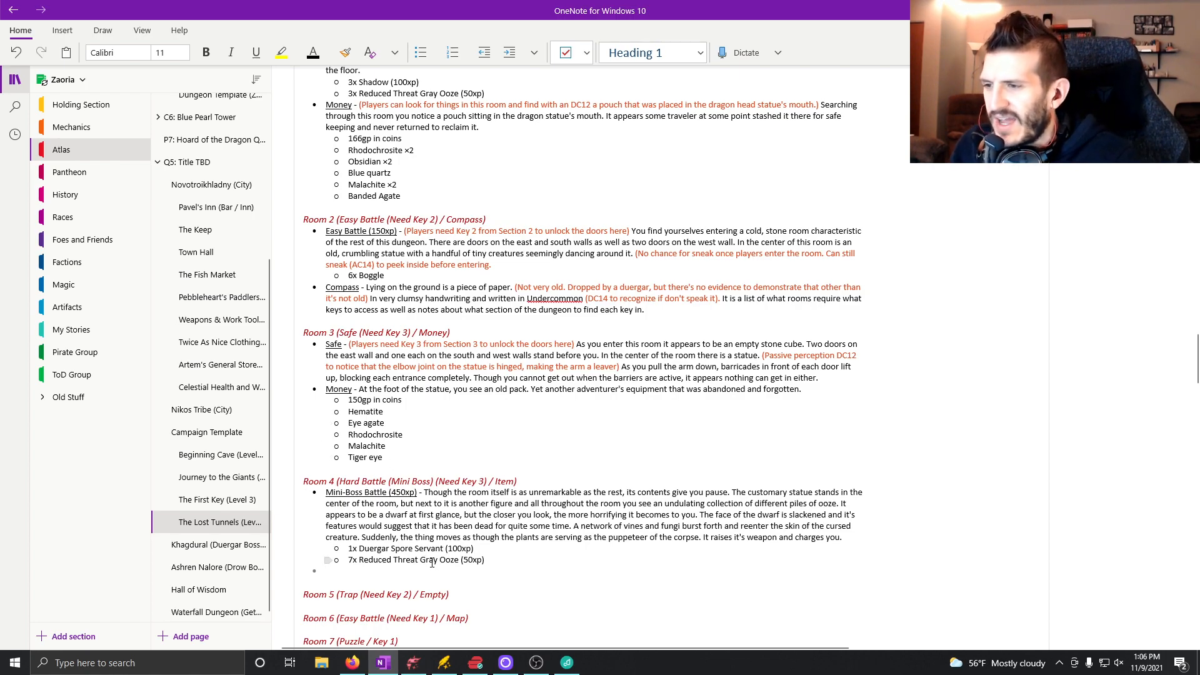
pyautogui.hotkey('ctrl', 'u')
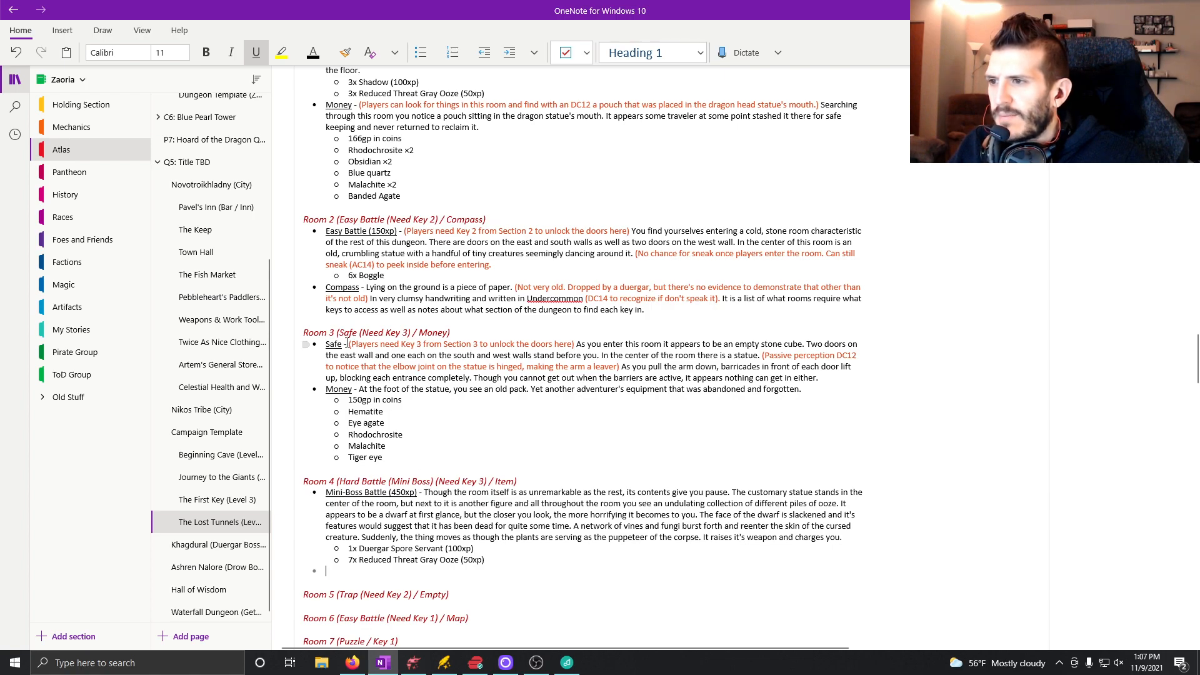
# Copy Room 3's red note "(Players need Key 3 from Section 3 to unlock the doors here)" to the start of Room 4's mini-boss description.
pyautogui.moveTo(350, 344); pyautogui.dragTo(575, 347)
pyautogui.hotkey('ctrl', 'c')
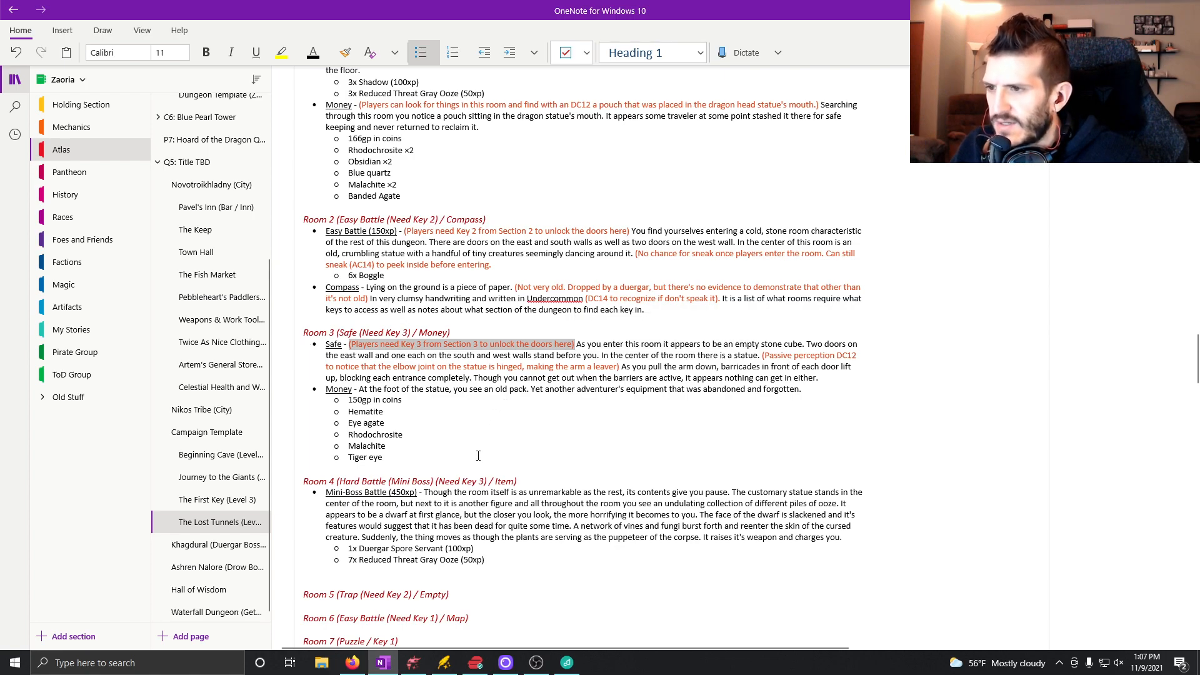
pyautogui.click(425, 494)
pyautogui.hotkey('ctrl', 'v')
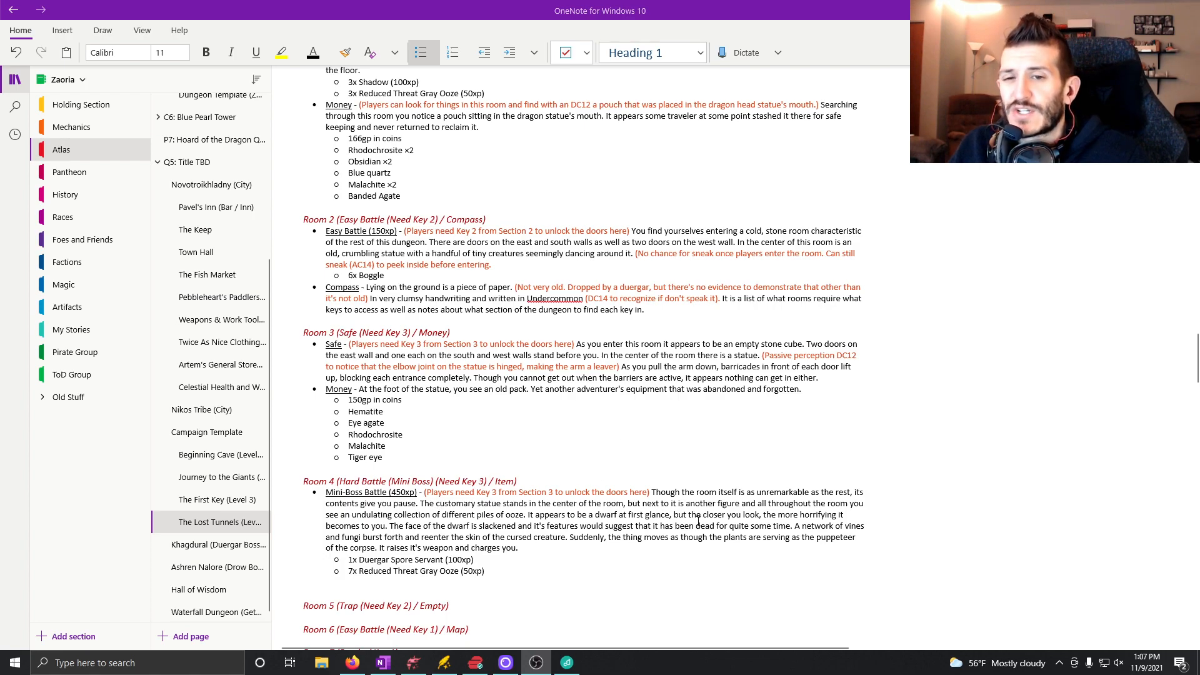
# Add a top-level bullet directly below Room 4's gray ooze entry with the underlined label "Item" followed by a plain dash.
pyautogui.click(500, 571)
pyautogui.press('Return')
pyautogui.press('Return')
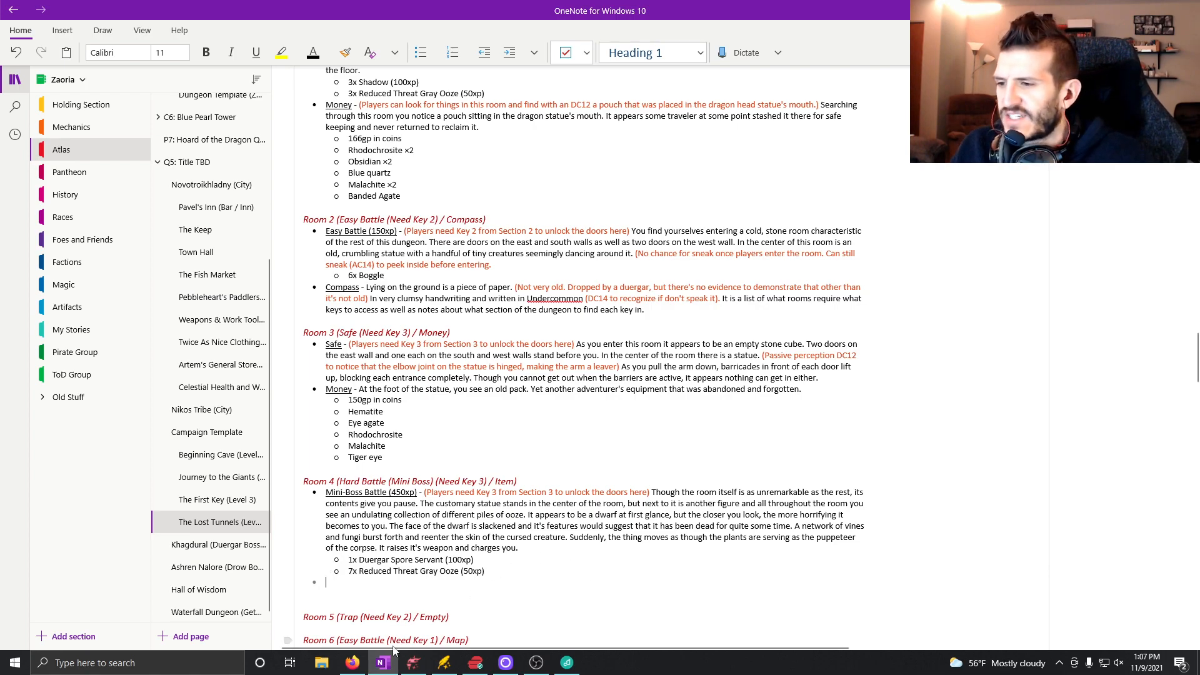
pyautogui.scroll(-15, 570, 581)
pyautogui.scroll(5, 581, 347)
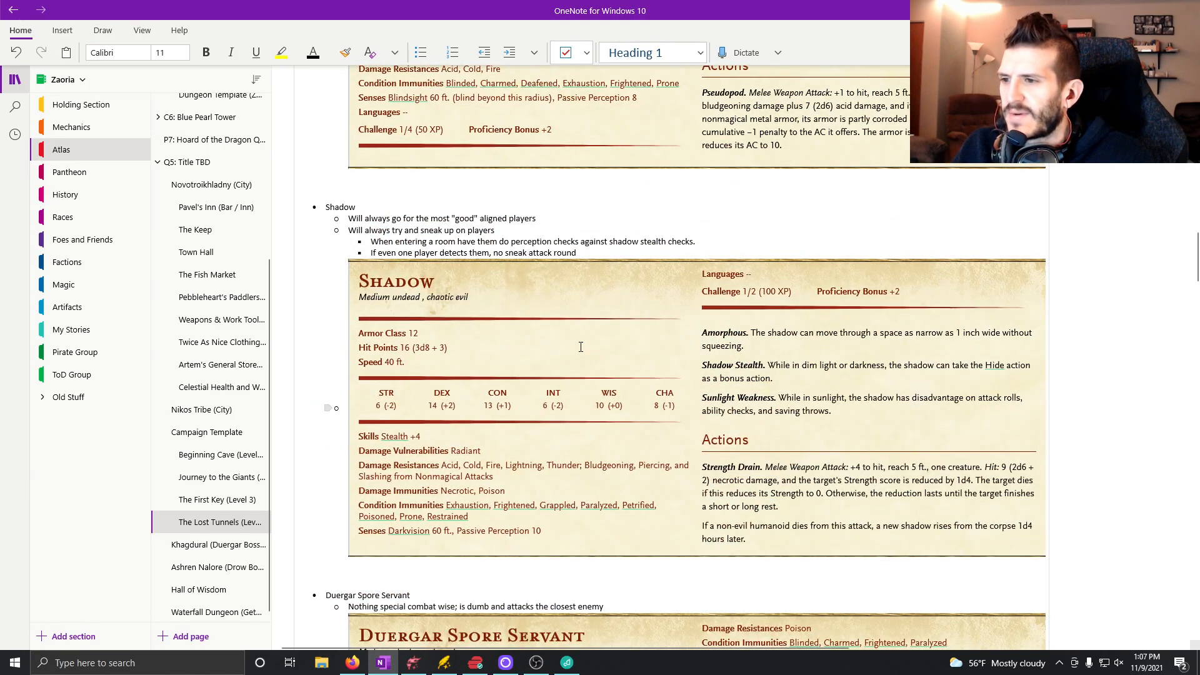
pyautogui.scroll(-5, 581, 347)
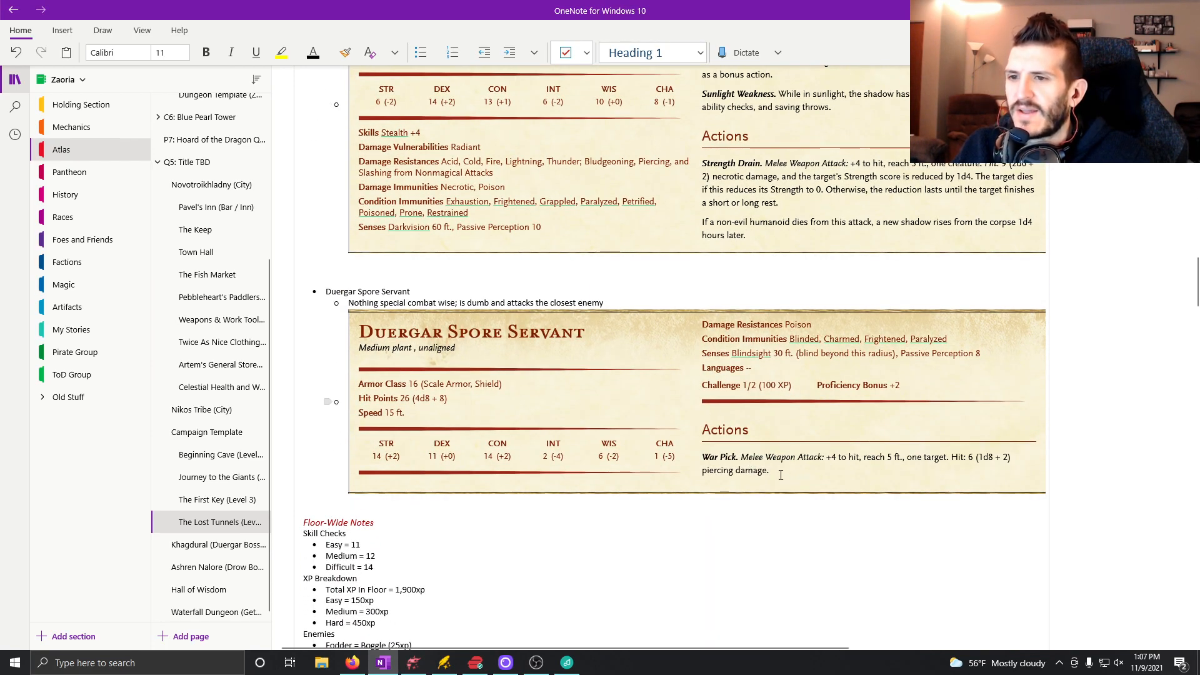
pyautogui.scroll(-15, 781, 475)
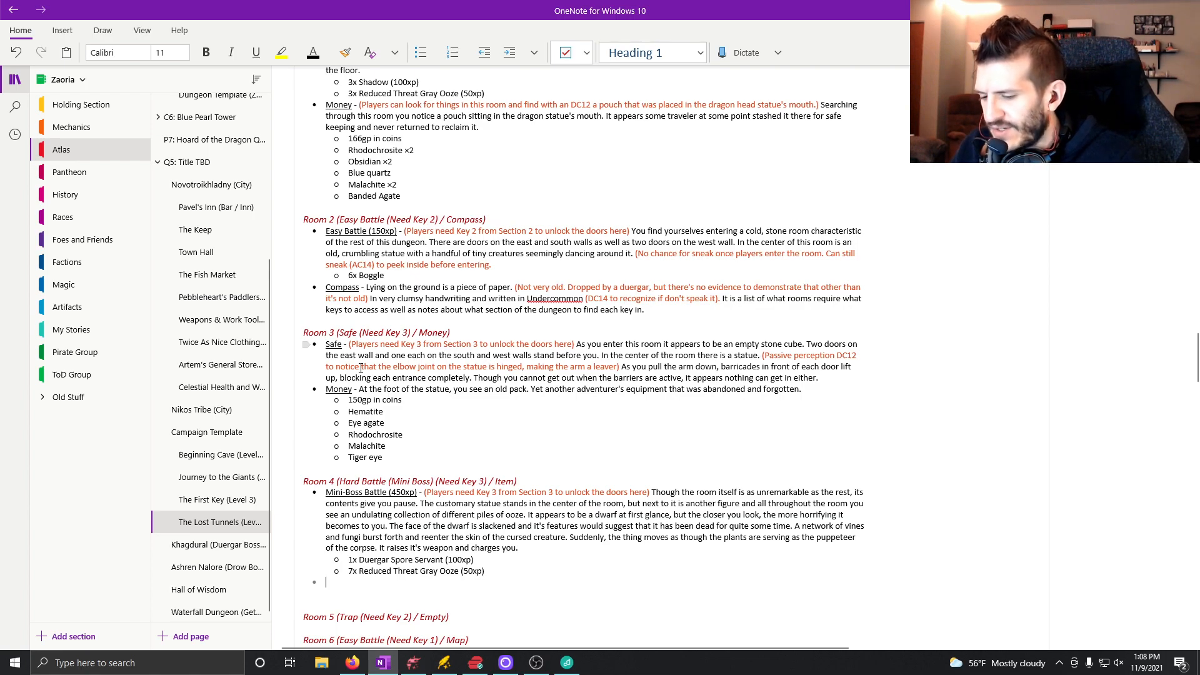
pyautogui.hotkey('ctrl', 'u')
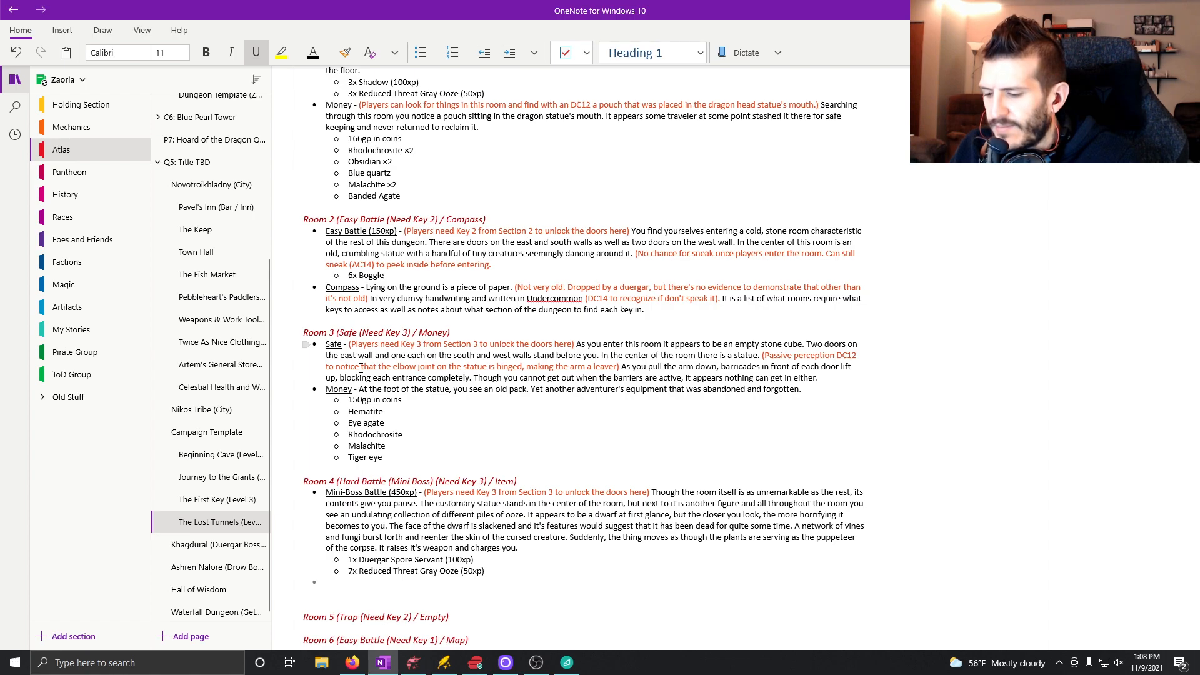
pyautogui.write('Item')
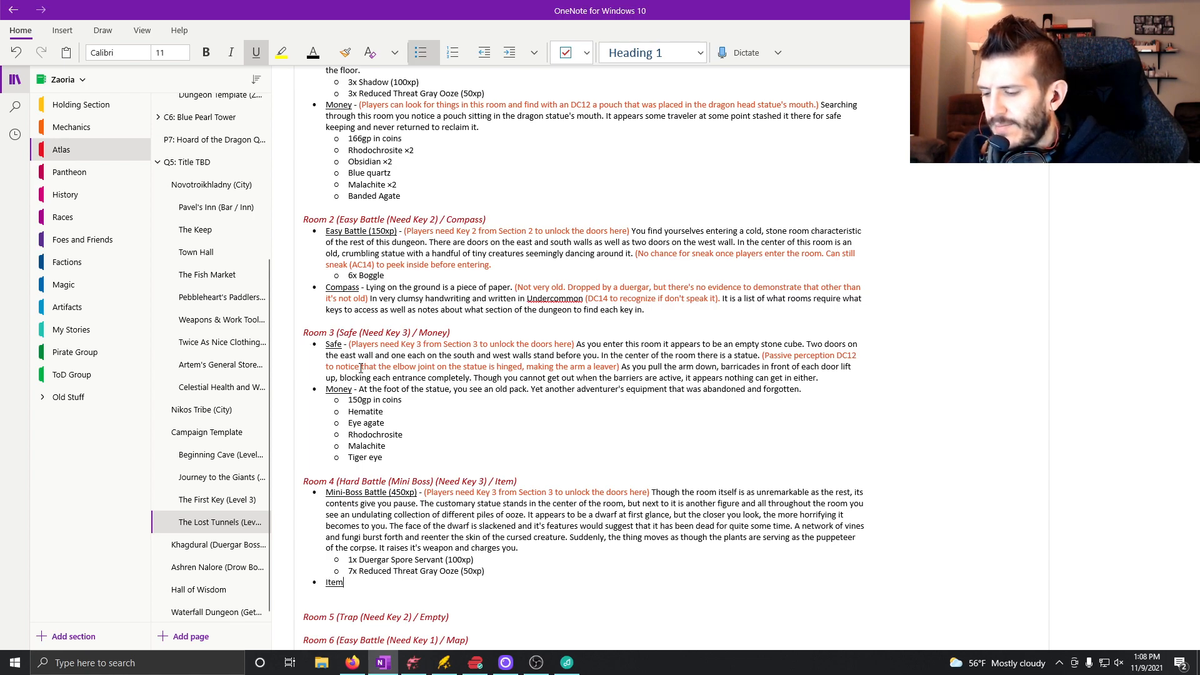
pyautogui.hotkey('ctrl', 'u')
pyautogui.write('- ')
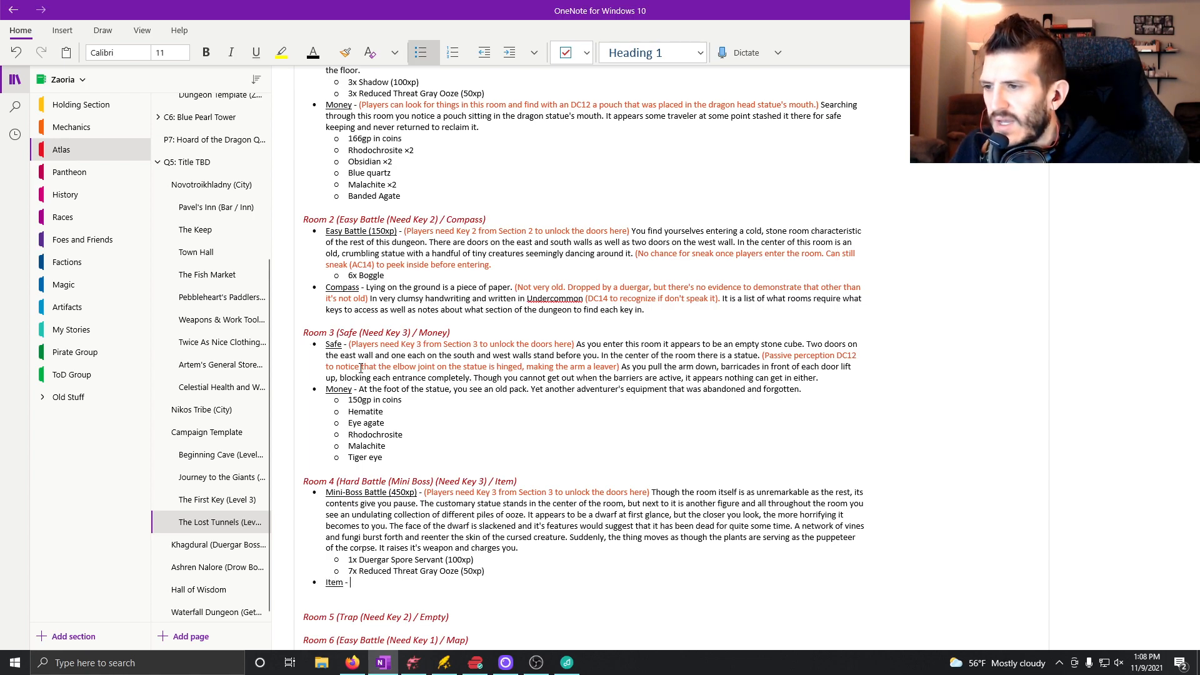
pyautogui.write('As the cre')
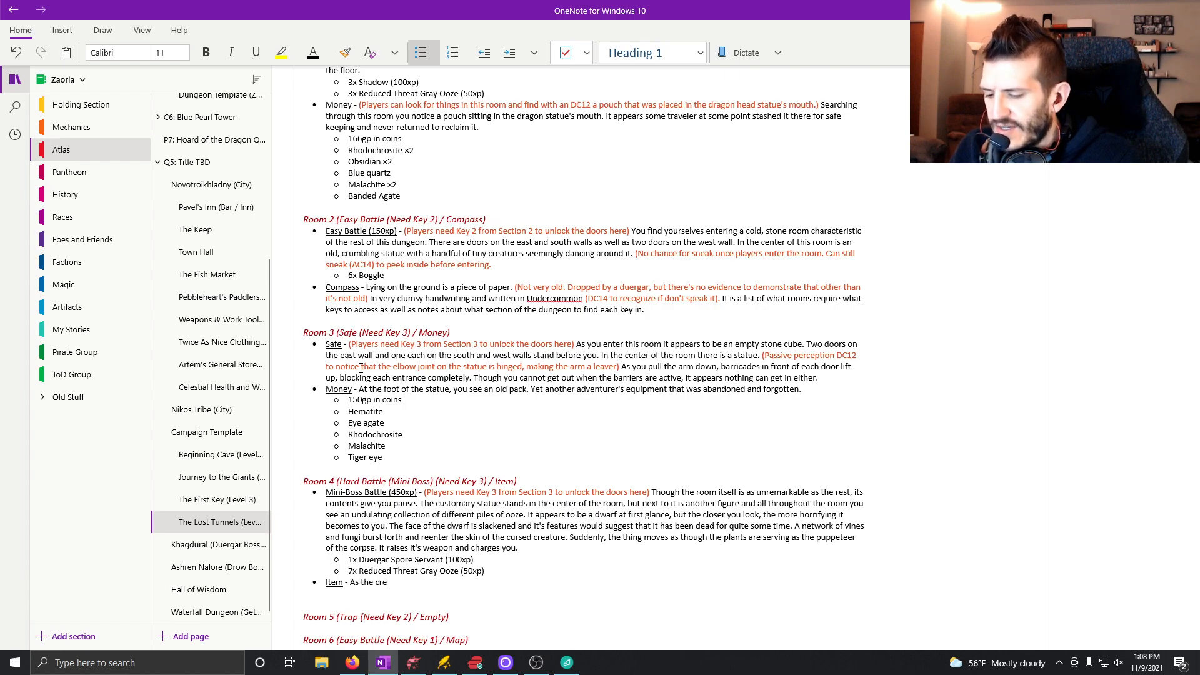
pyautogui.write('ature falls dead, you')
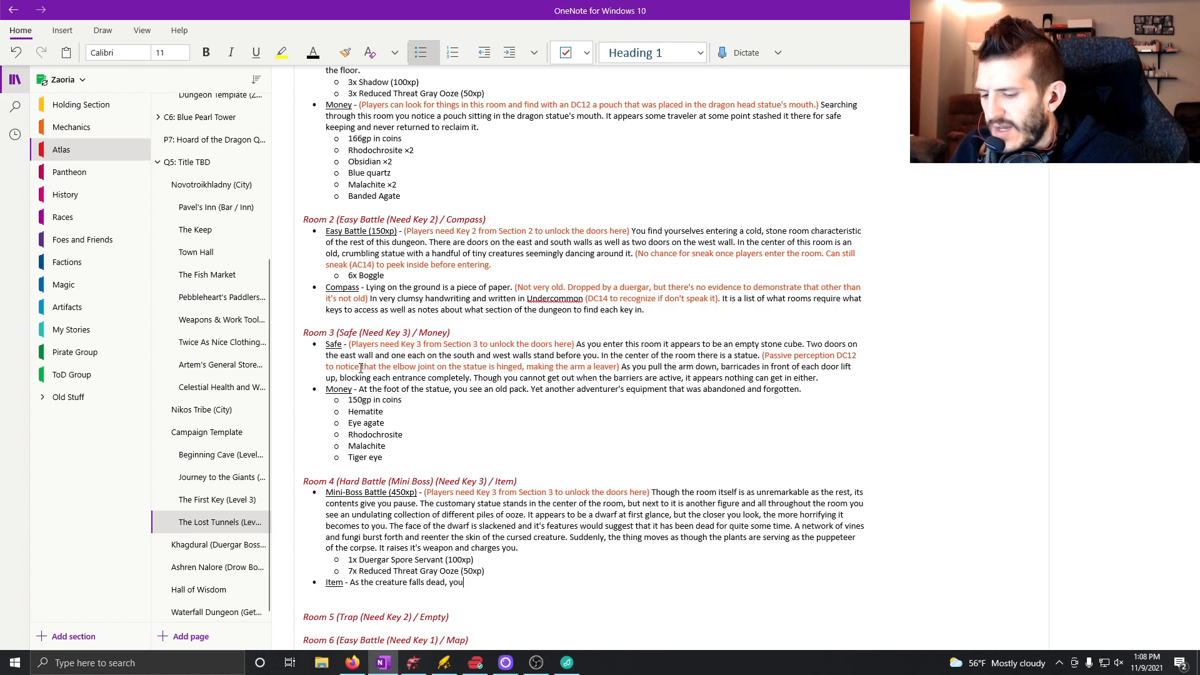
pyautogui.write(" can't help")
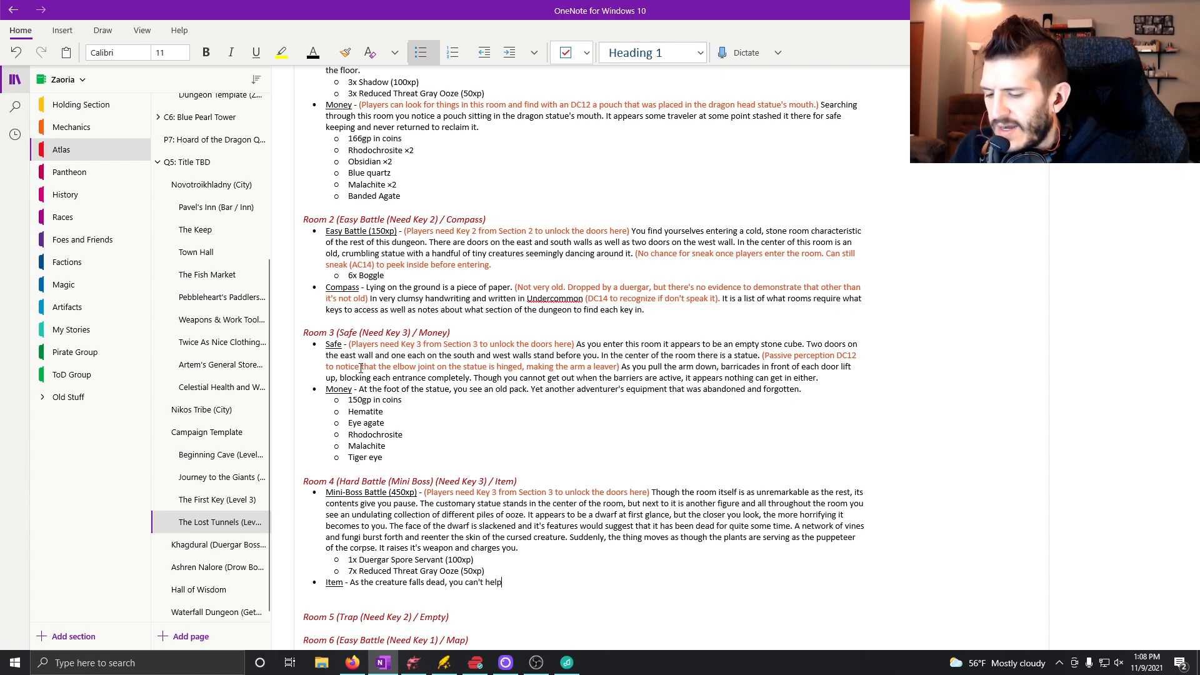
pyautogui.write(' but notice t')
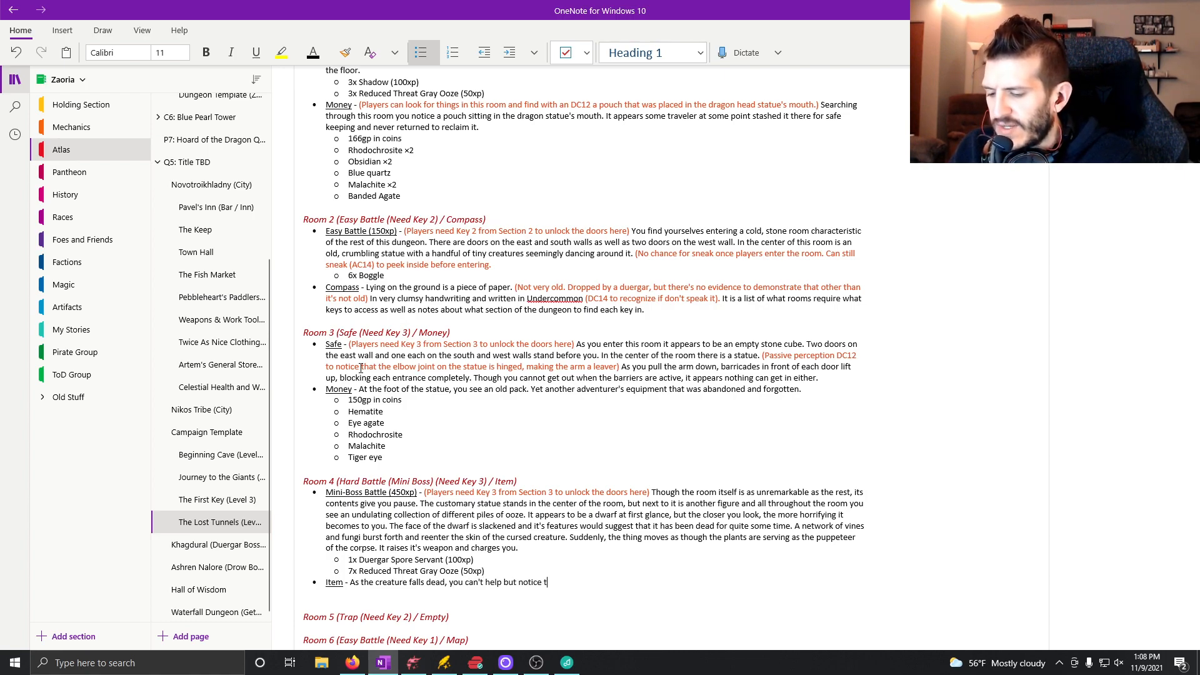
pyautogui.write('he war pick t')
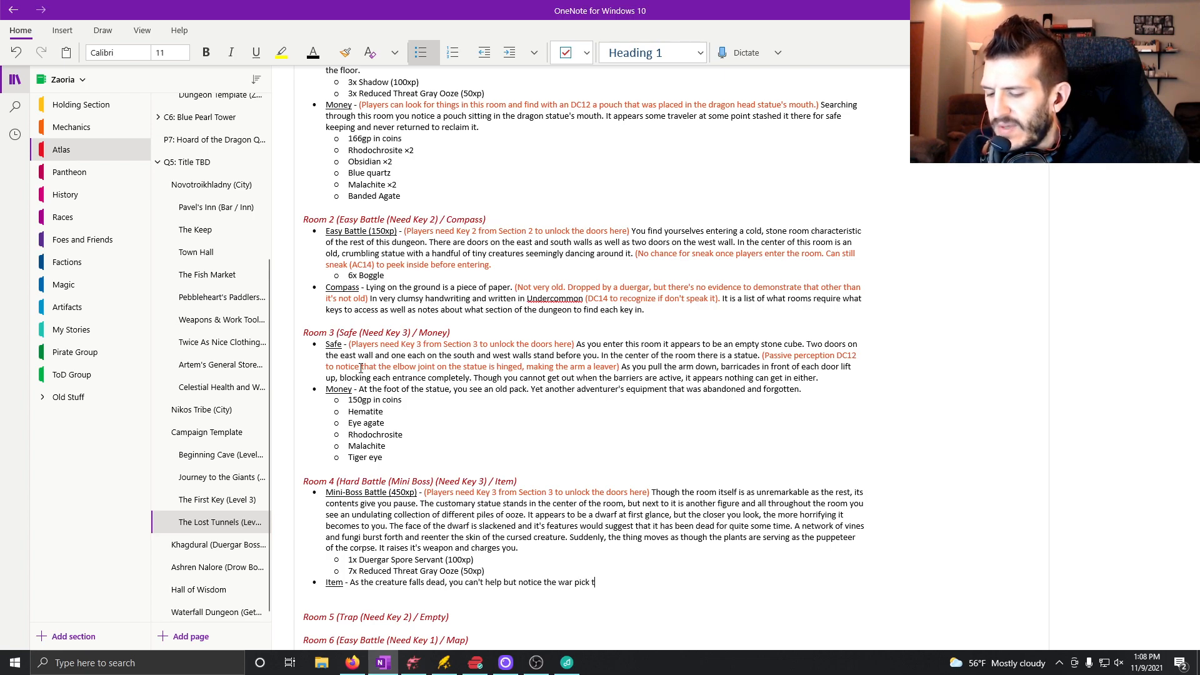
pyautogui.write('hat was carried')
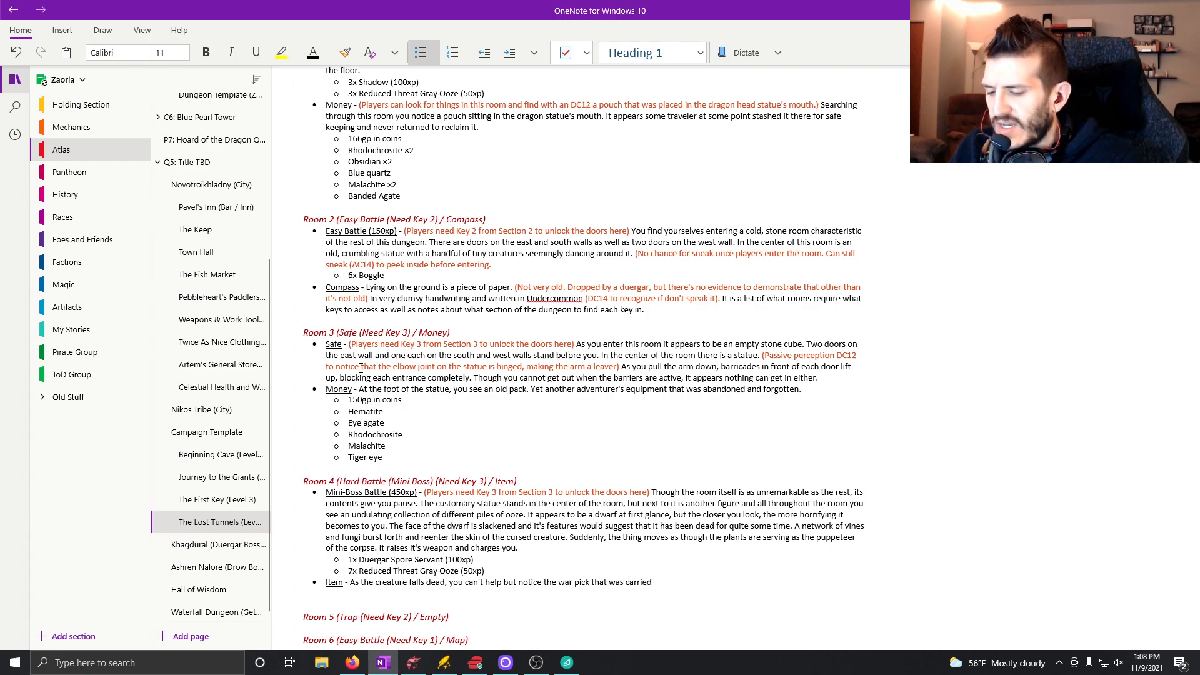
pyautogui.write(' by the cursed creature. It a')
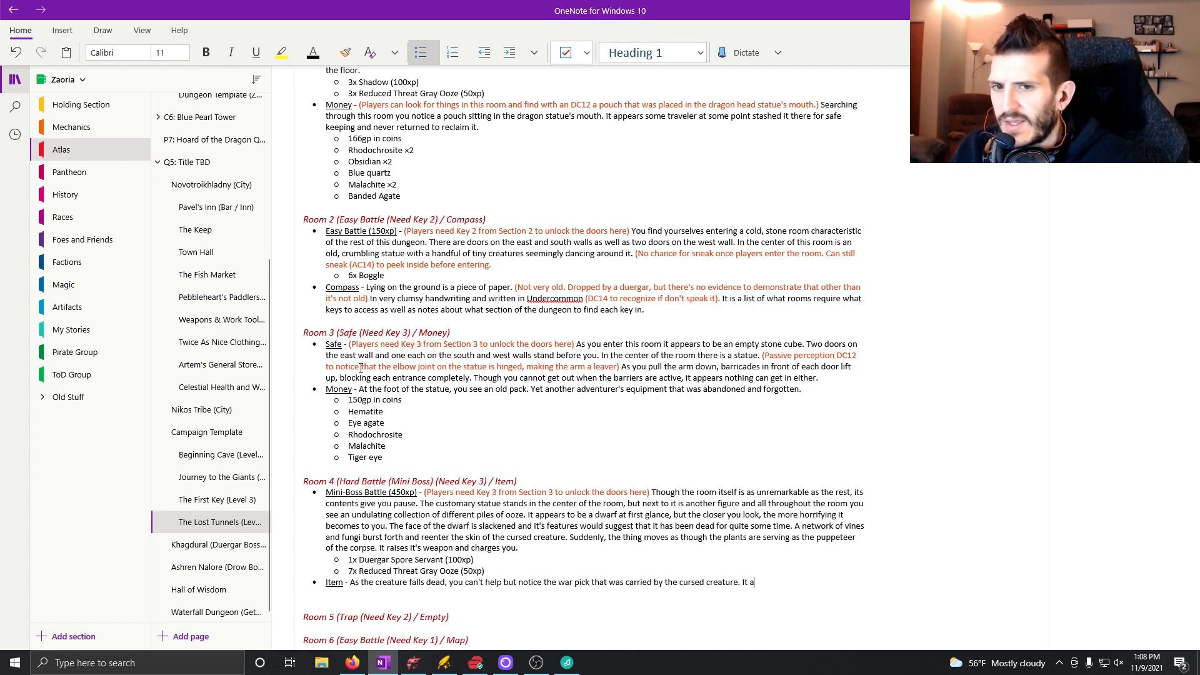
pyautogui.write('ppears more well')
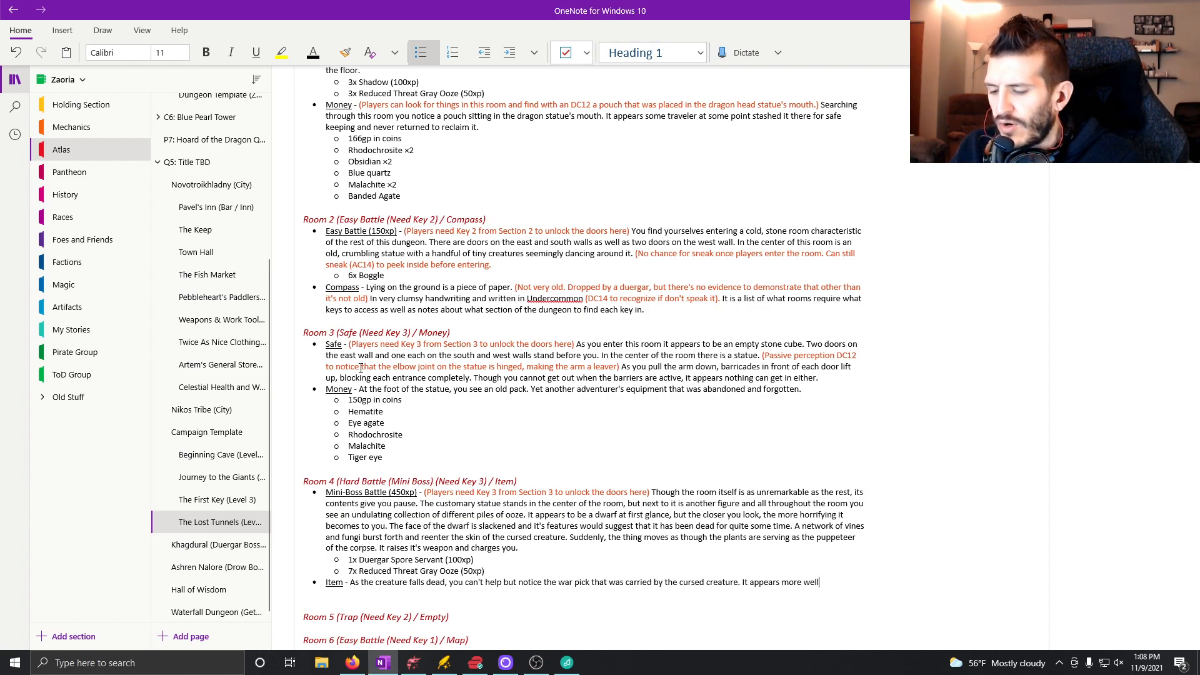
pyautogui.write(' orname')
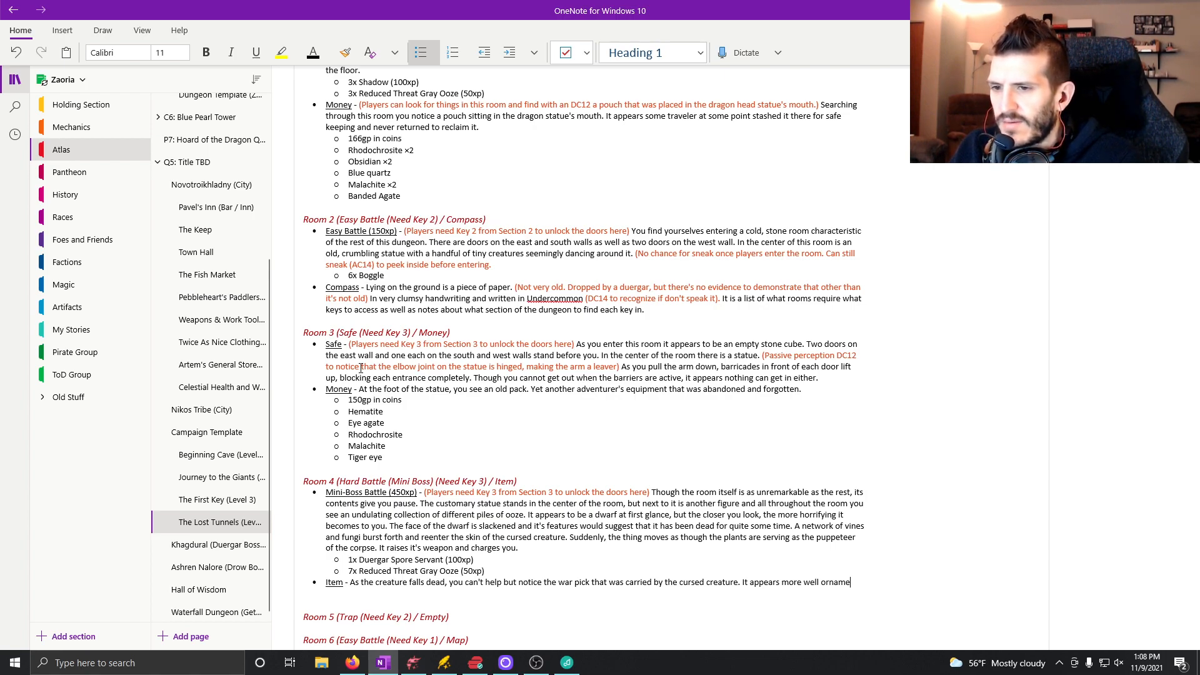
pyautogui.write('nted than you would expect')
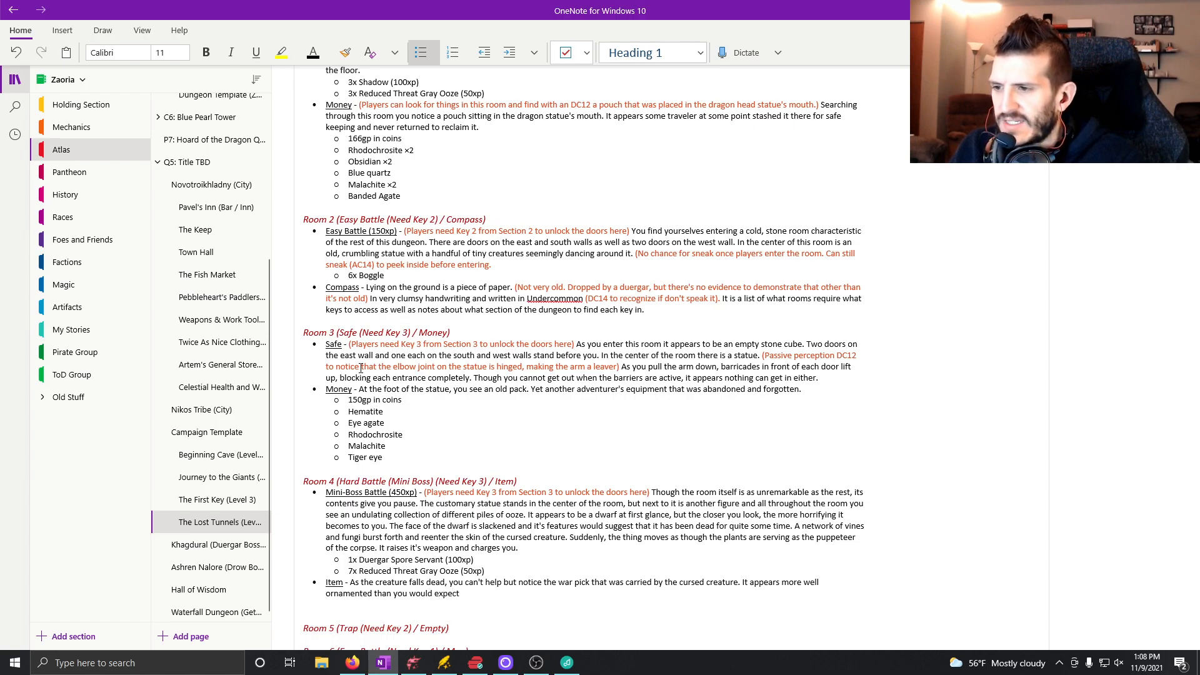
pyautogui.write(' of')
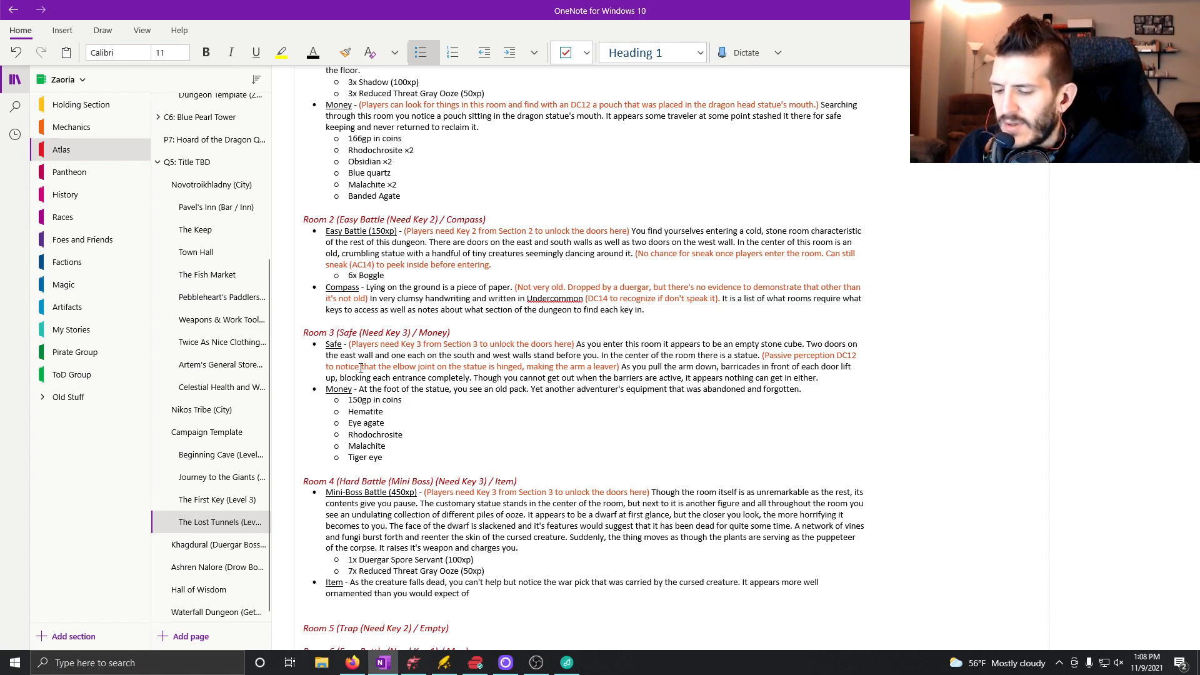
pyautogui.write(' a typical ')
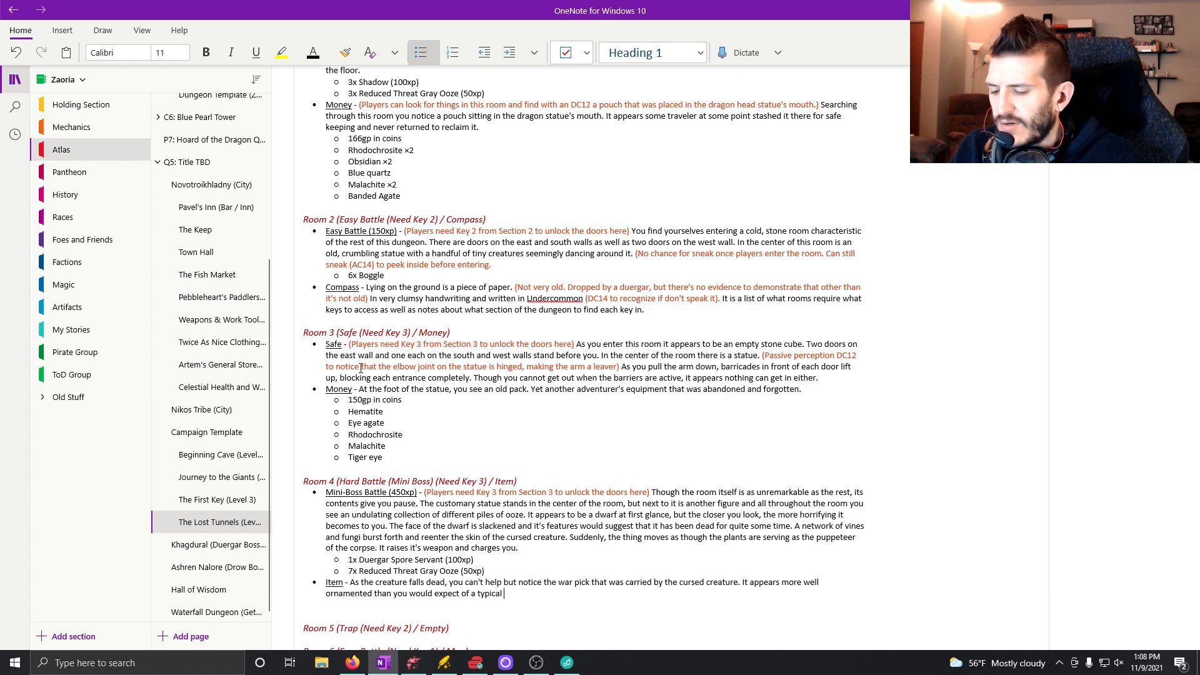
pyautogui.write('war pick.')
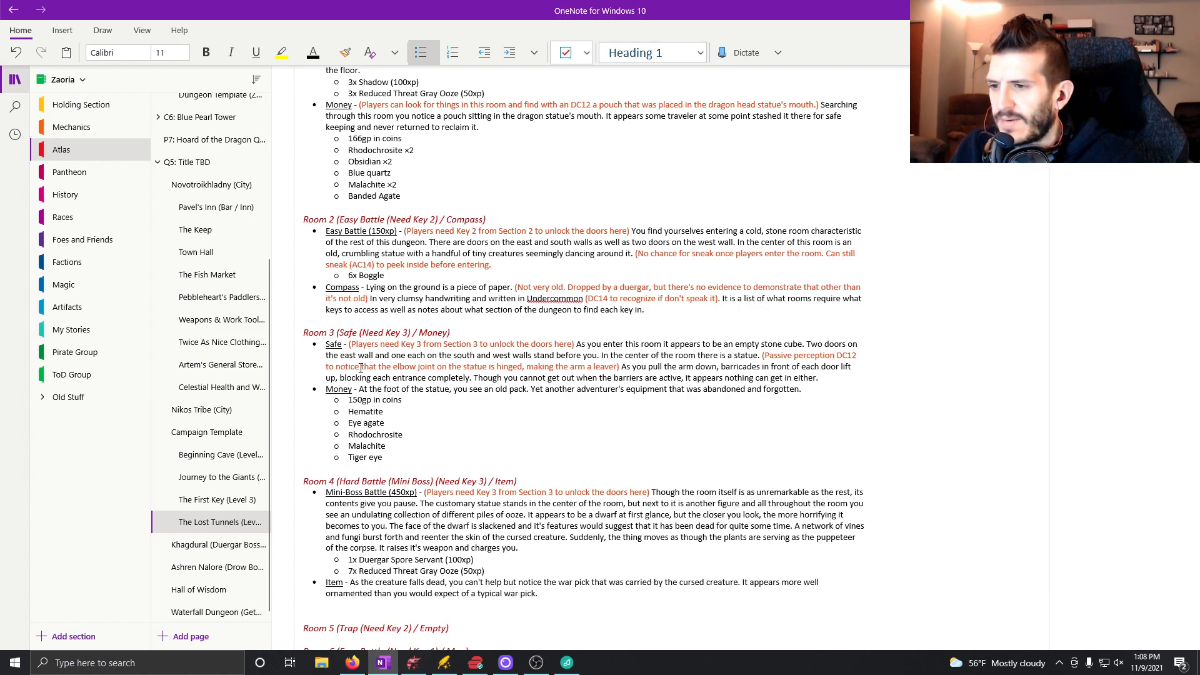
pyautogui.write(' As you pick it up, you c')
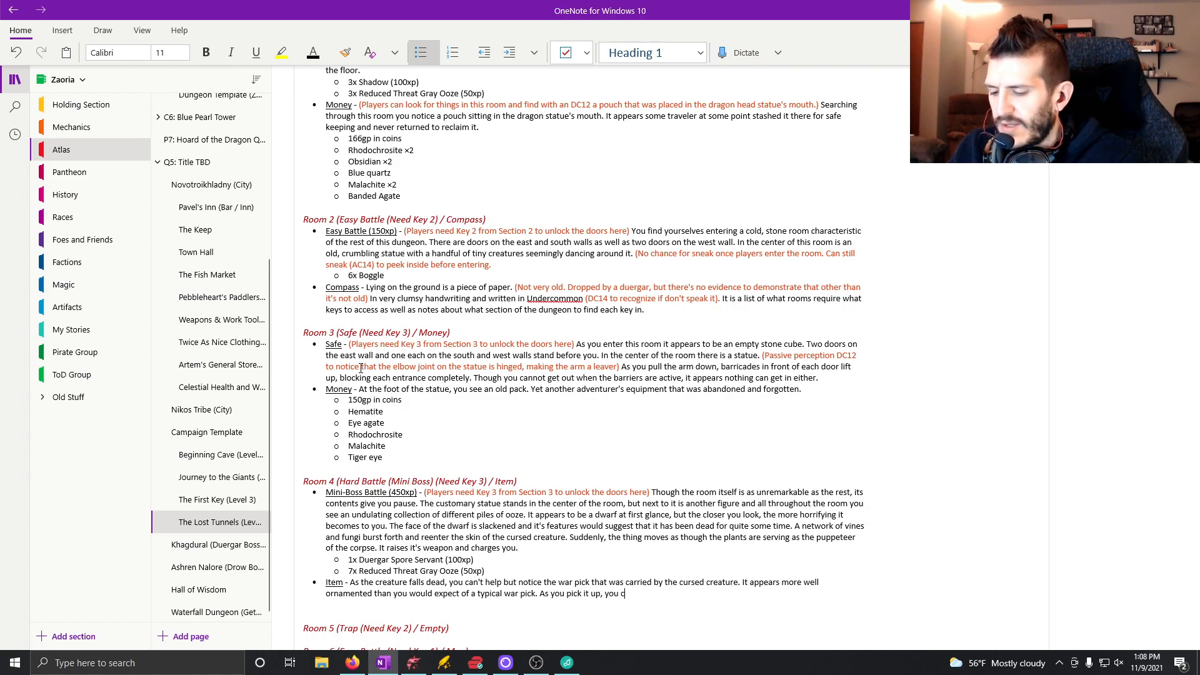
pyautogui.write('an tell that the')
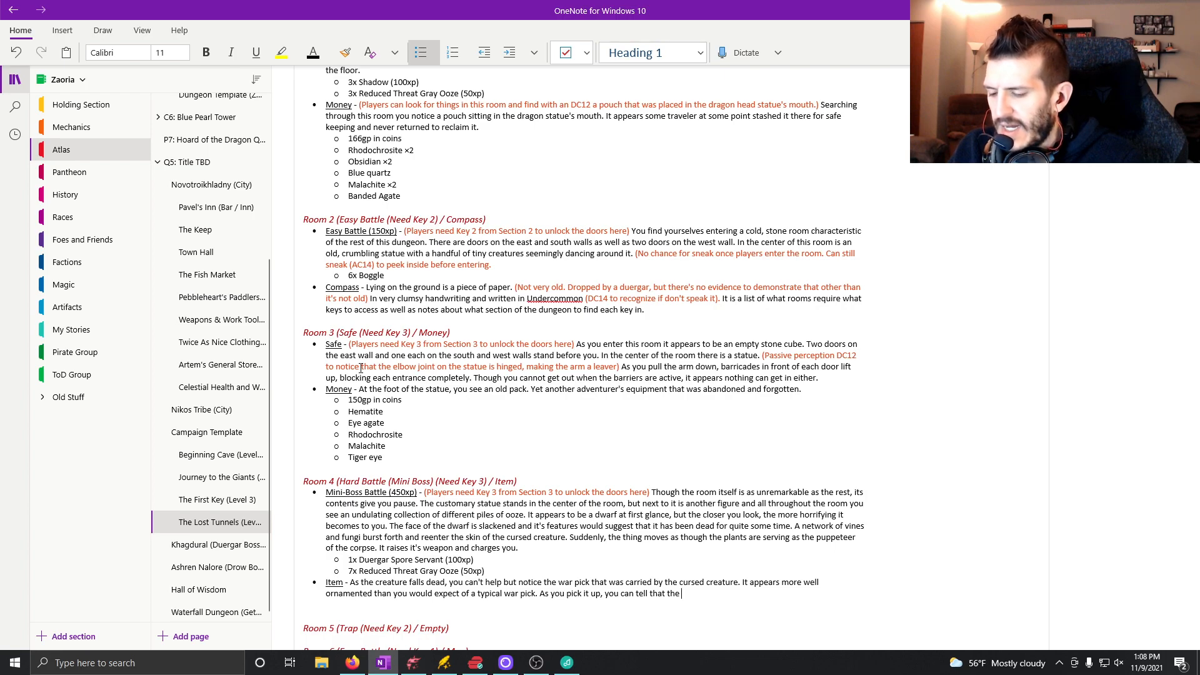
# Add the sentence "As you pick it up, you can tell that the corruption of this creature through the plants has extended to the item.".
pyautogui.write('corru')
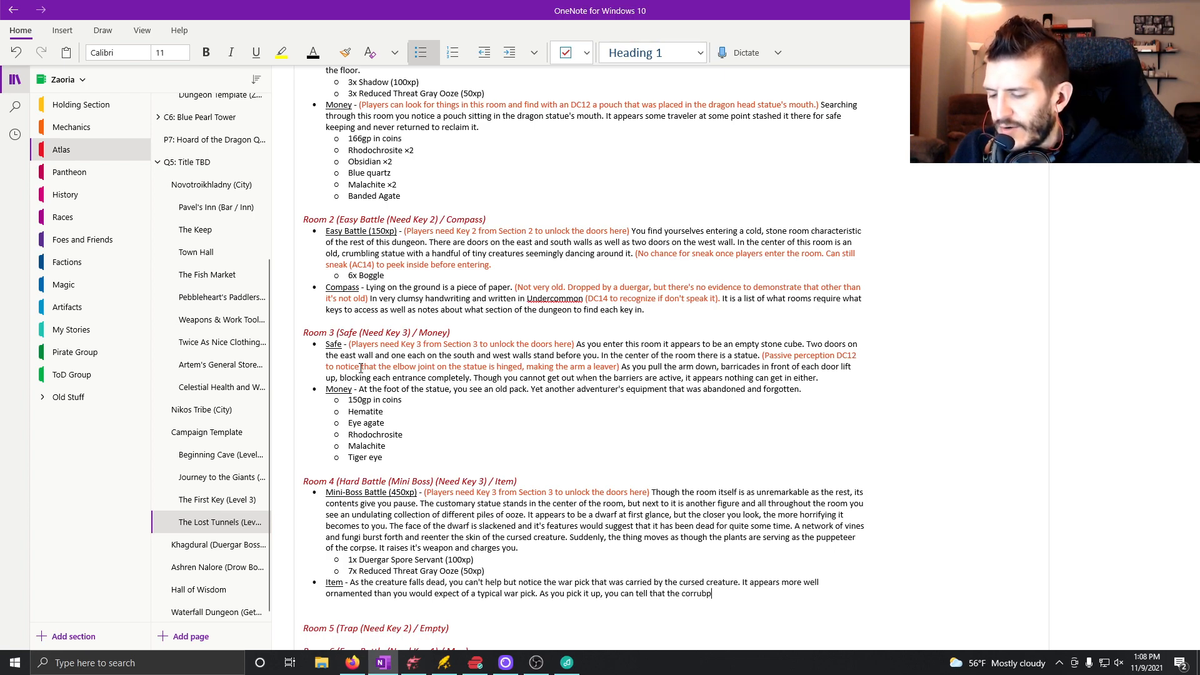
pyautogui.write('ption ')
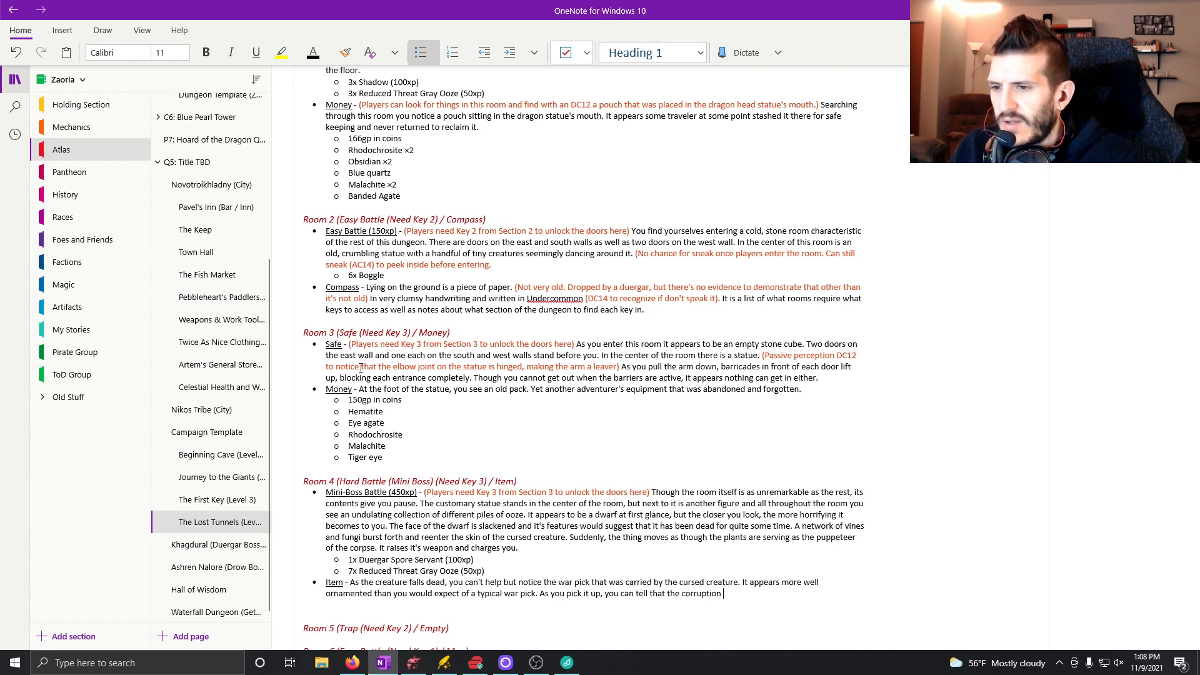
pyautogui.write('of this creature through the plants has ')
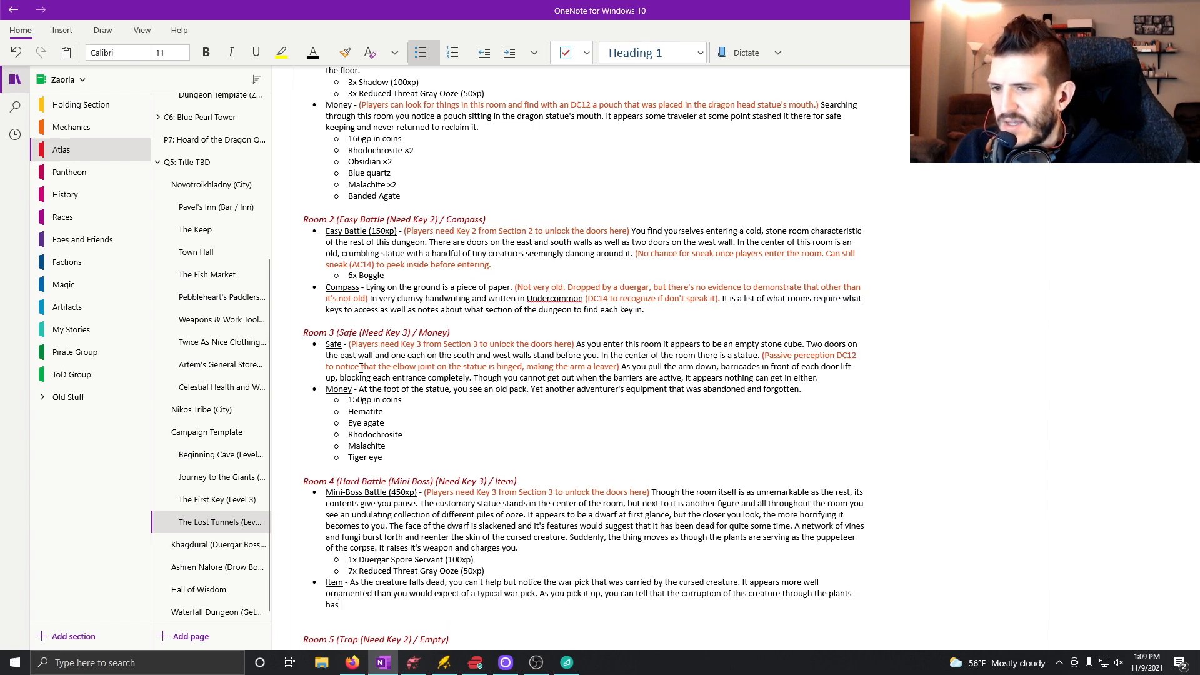
pyautogui.write('extended to the item.')
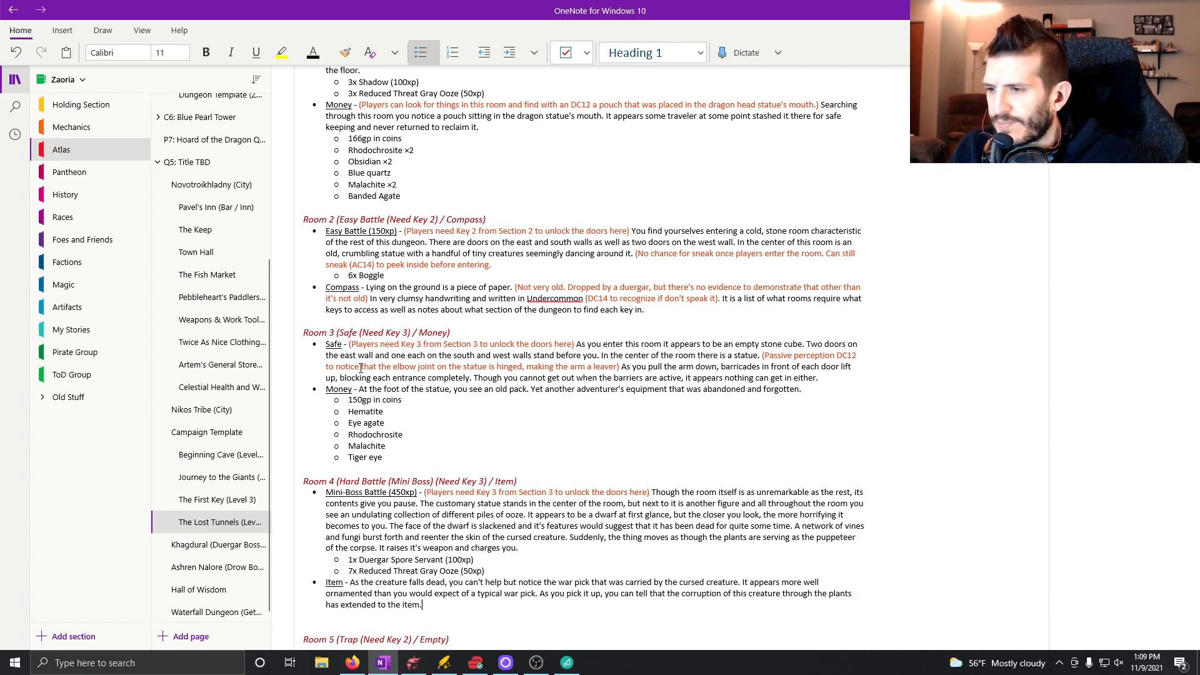
# Add a sub-bullet under Room 4's Item description labeled "Corrupted War Pick".
pyautogui.press('Return')
pyautogui.press('Tab')
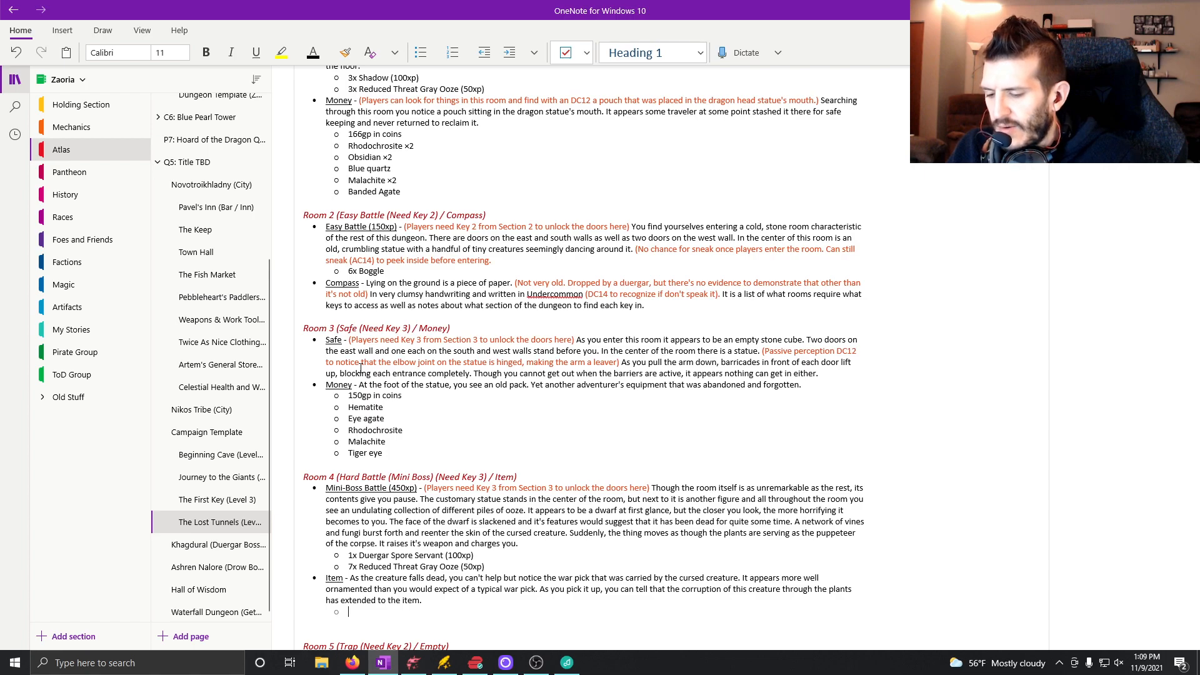
pyautogui.write('Corrupted War Pc')
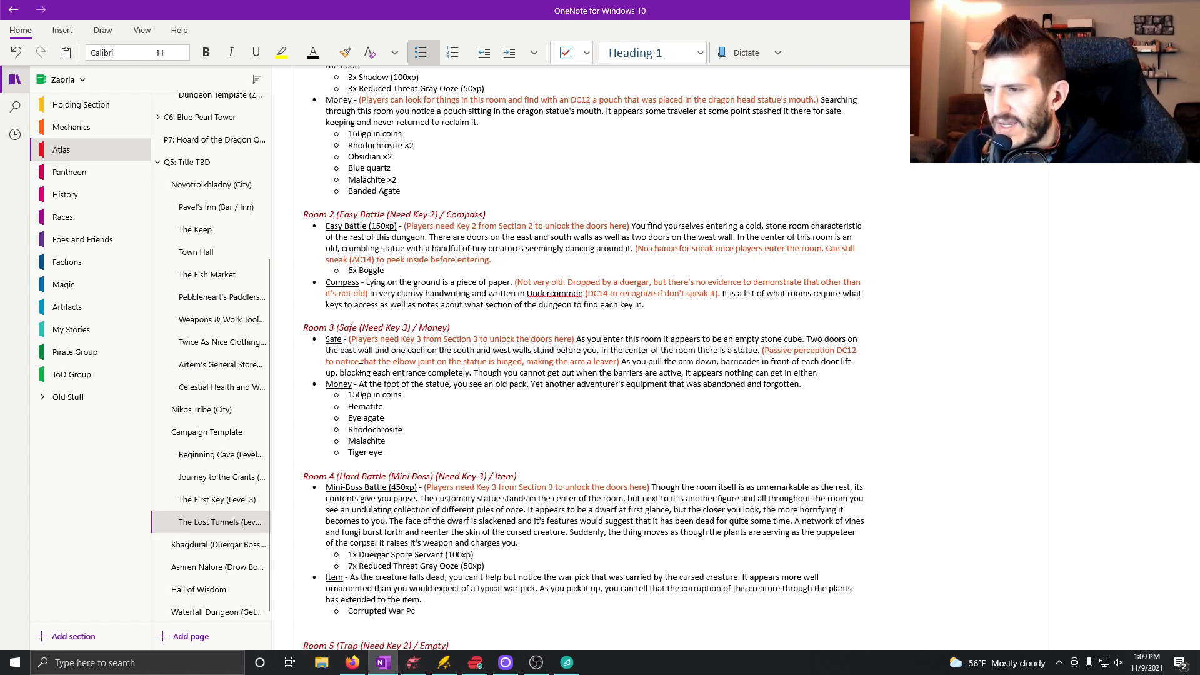
pyautogui.write('ck')
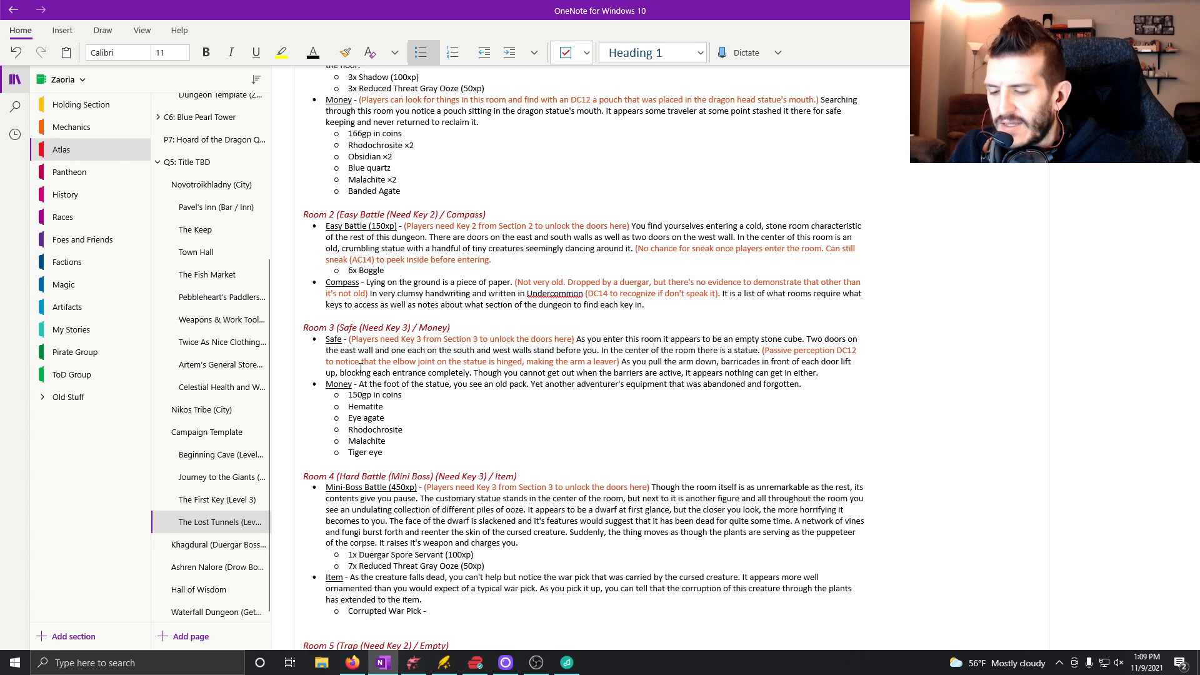
# Follow the war pick's name with a dash and the rule "On a hit, the target makes a constitution save (DC11).".
pyautogui.write('- On a hit')
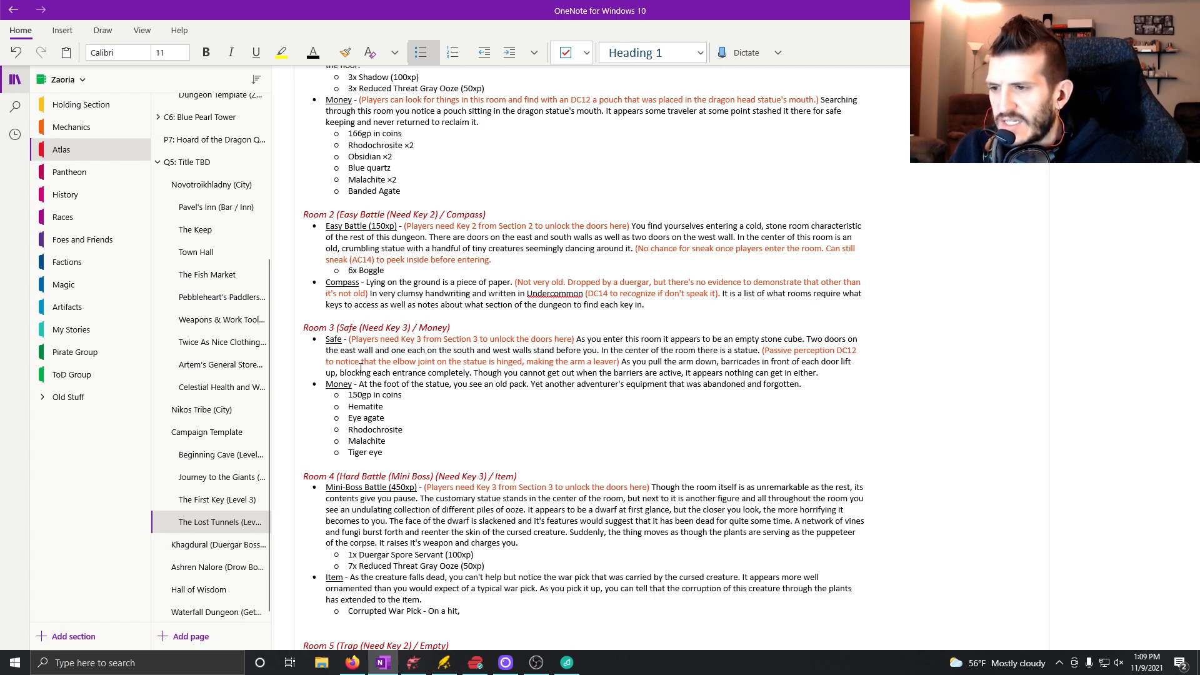
pyautogui.write(', the ta')
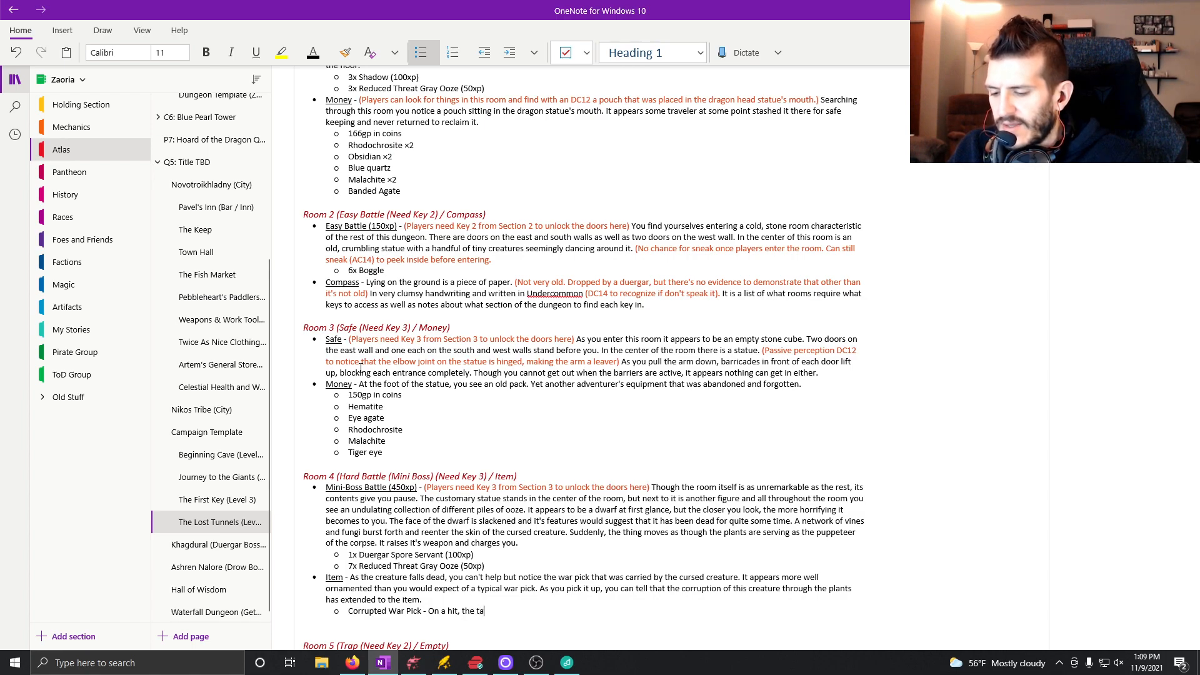
pyautogui.write('rget makes a constitution sav')
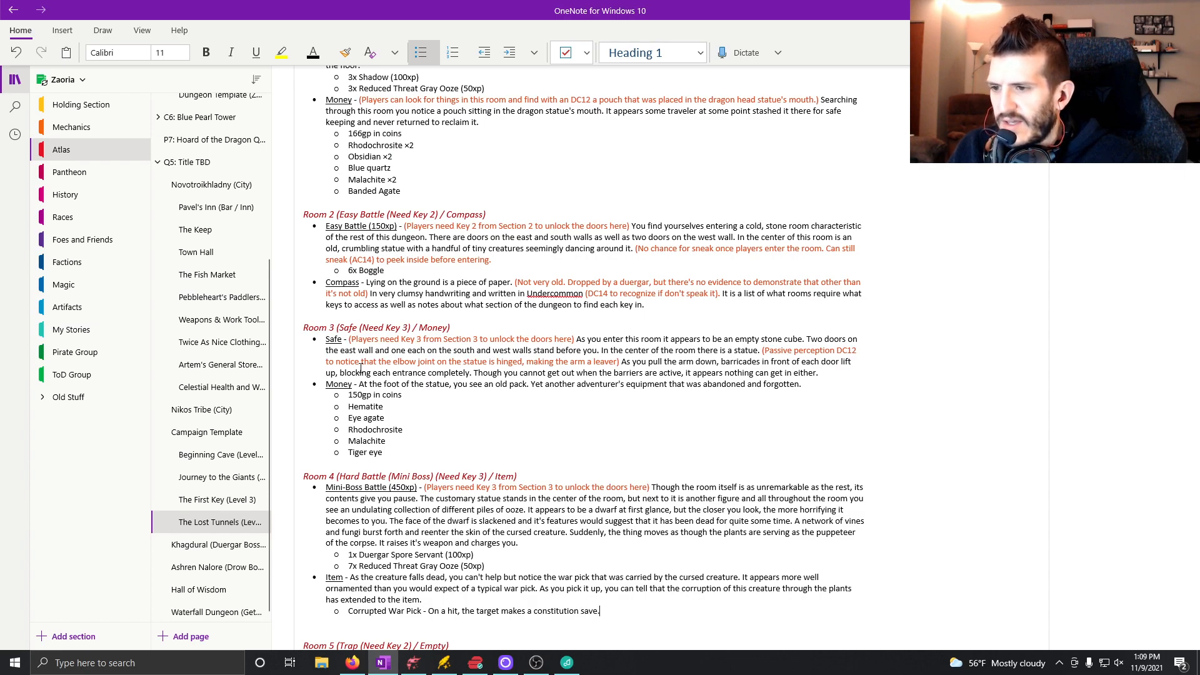
pyautogui.write('e (DC11).')
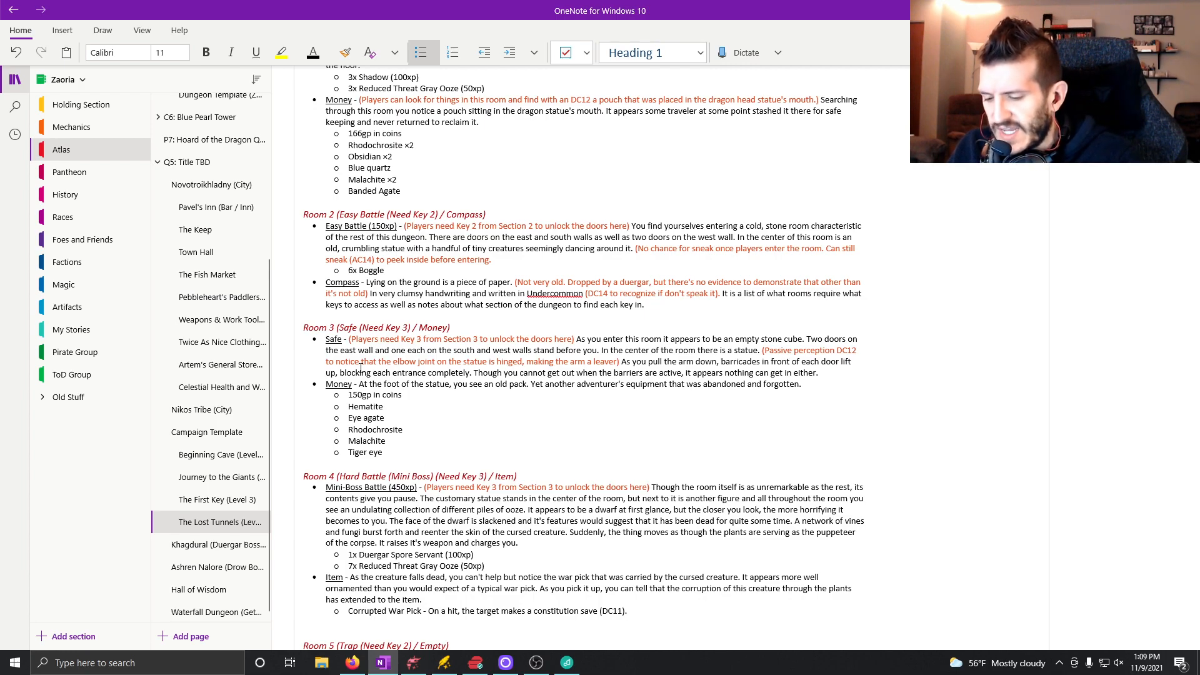
# Continue the war pick's rule with "On fail, the target takes an extra 1d6 of poison damage".
pyautogui.write('ail, the target takes an extra ')
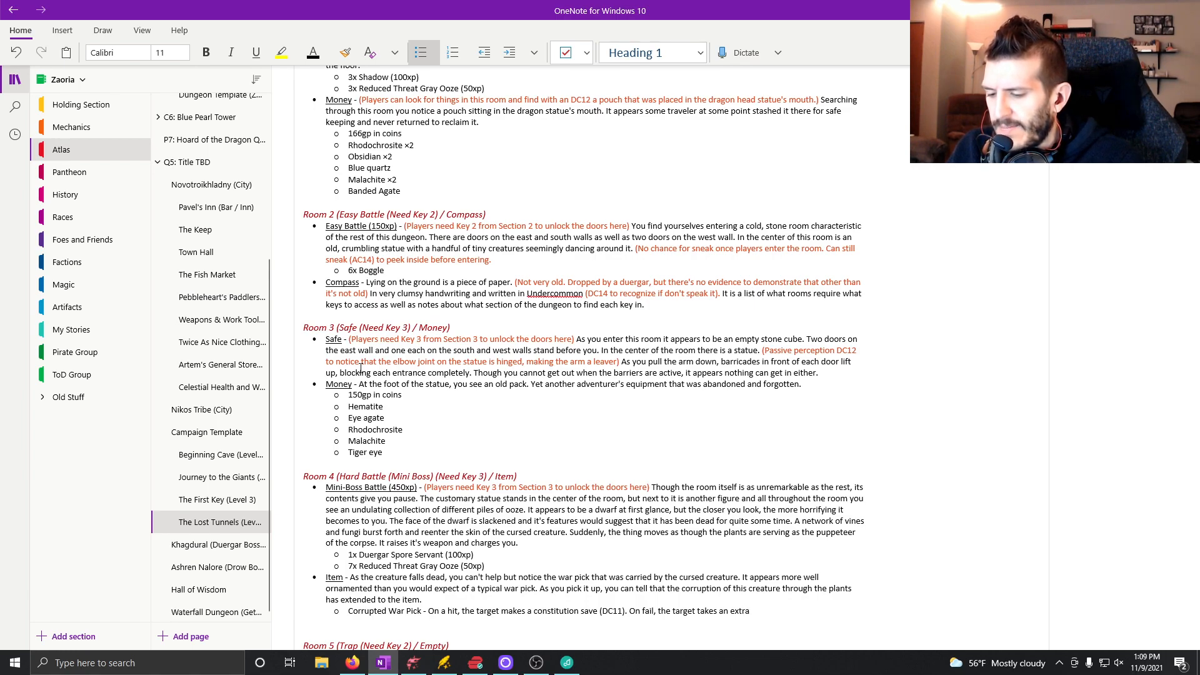
pyautogui.write('1d6 of poison dam')
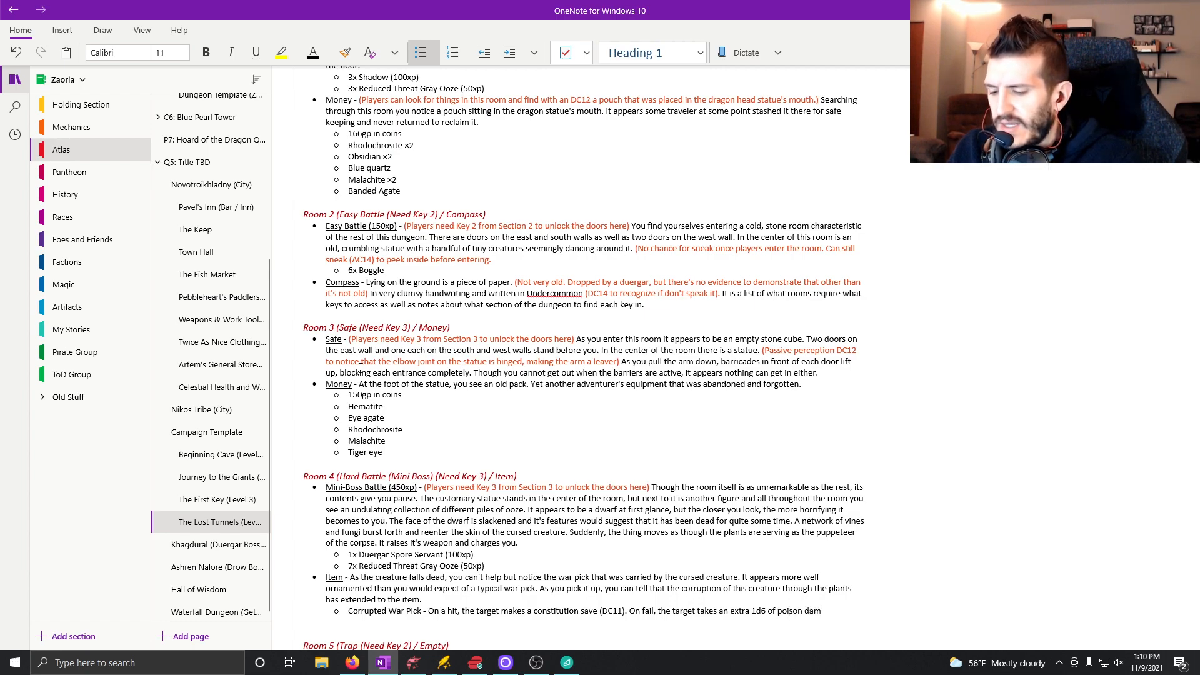
pyautogui.write('age from the ')
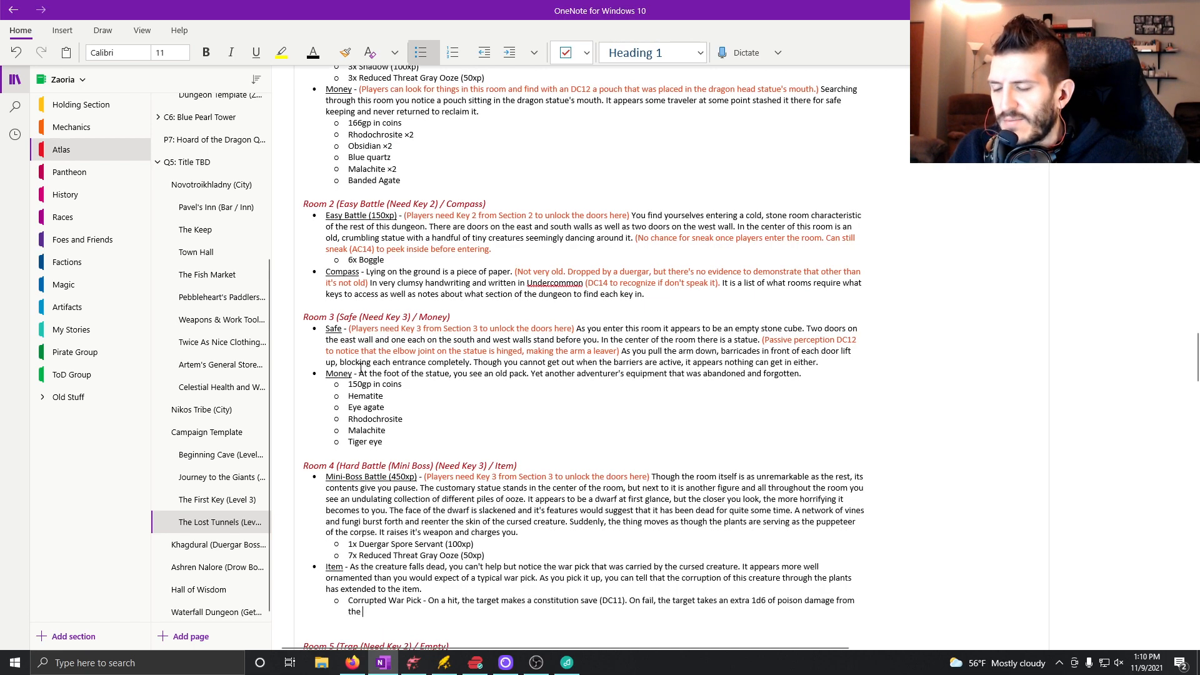
pyautogui.write('infection')
# Finish the poison damage sentence with "from the residual contaminants on the war pick.".
pyautogui.press('BackSpace')
pyautogui.press('BackSpace')
pyautogui.press('BackSpace')
pyautogui.press('BackSpace')
pyautogui.press('BackSpace')
pyautogui.press('BackSpace')
pyautogui.press('BackSpace')
pyautogui.press('BackSpace')
pyautogui.write('residual infection')
pyautogui.press('BackSpace')
pyautogui.press('BackSpace')
pyautogui.press('BackSpace')
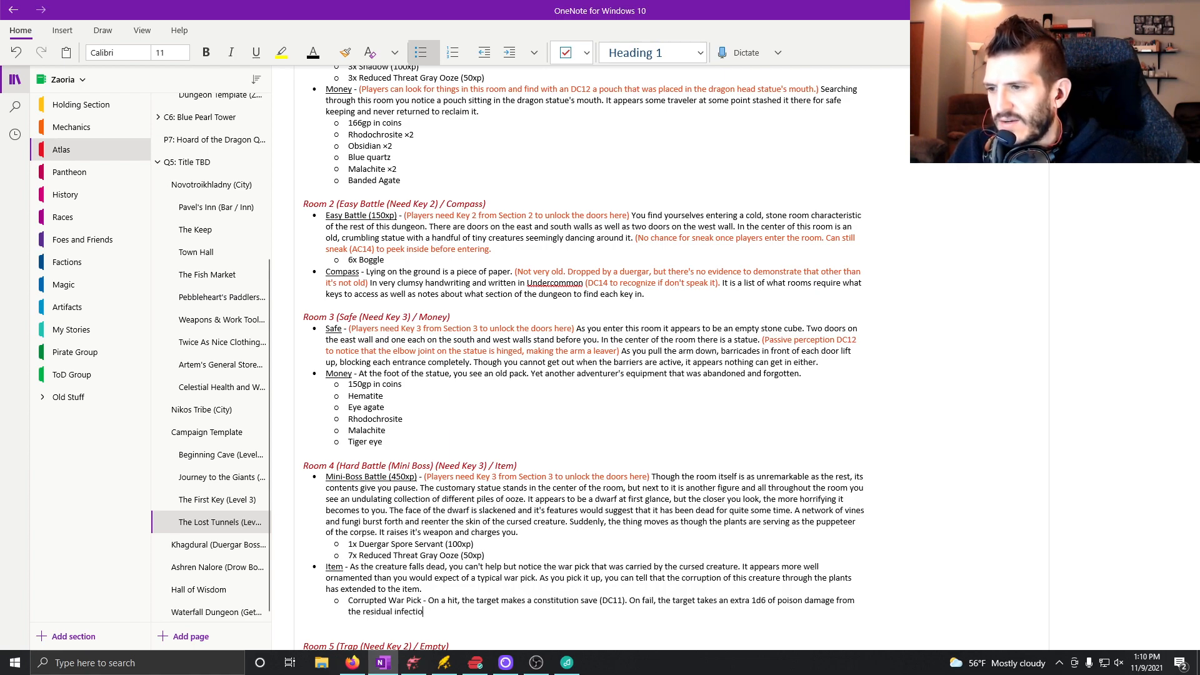
pyautogui.press('BackSpace')
pyautogui.press('BackSpace')
pyautogui.press('BackSpace')
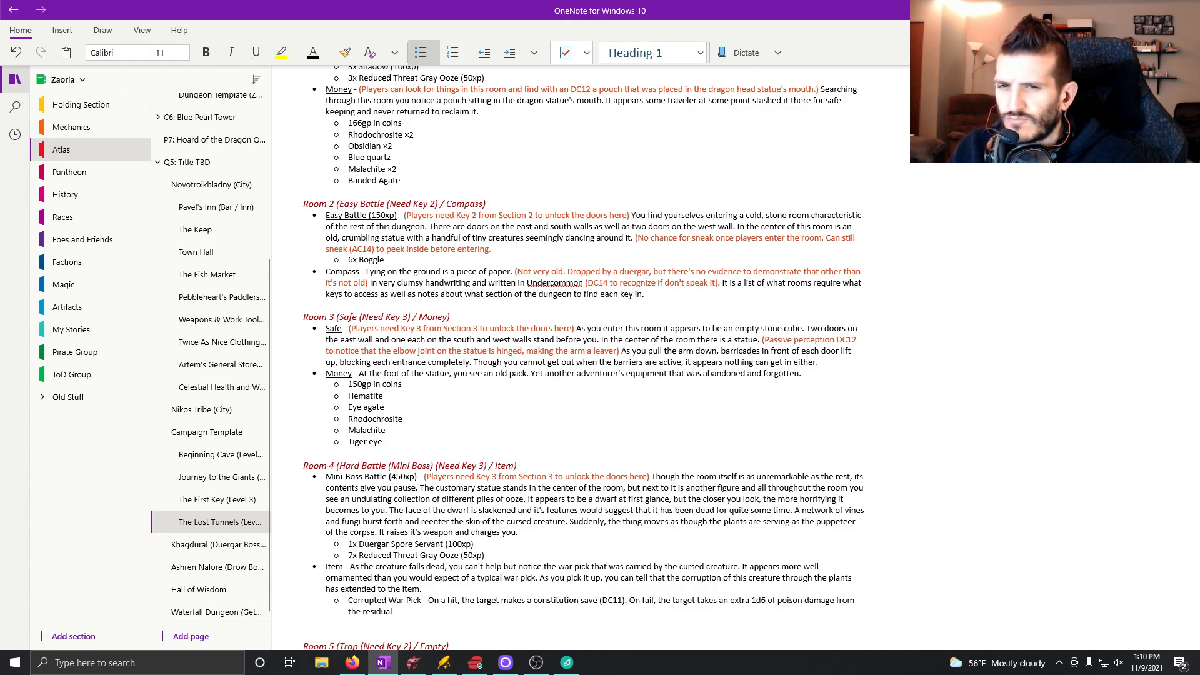
pyautogui.write('contamin')
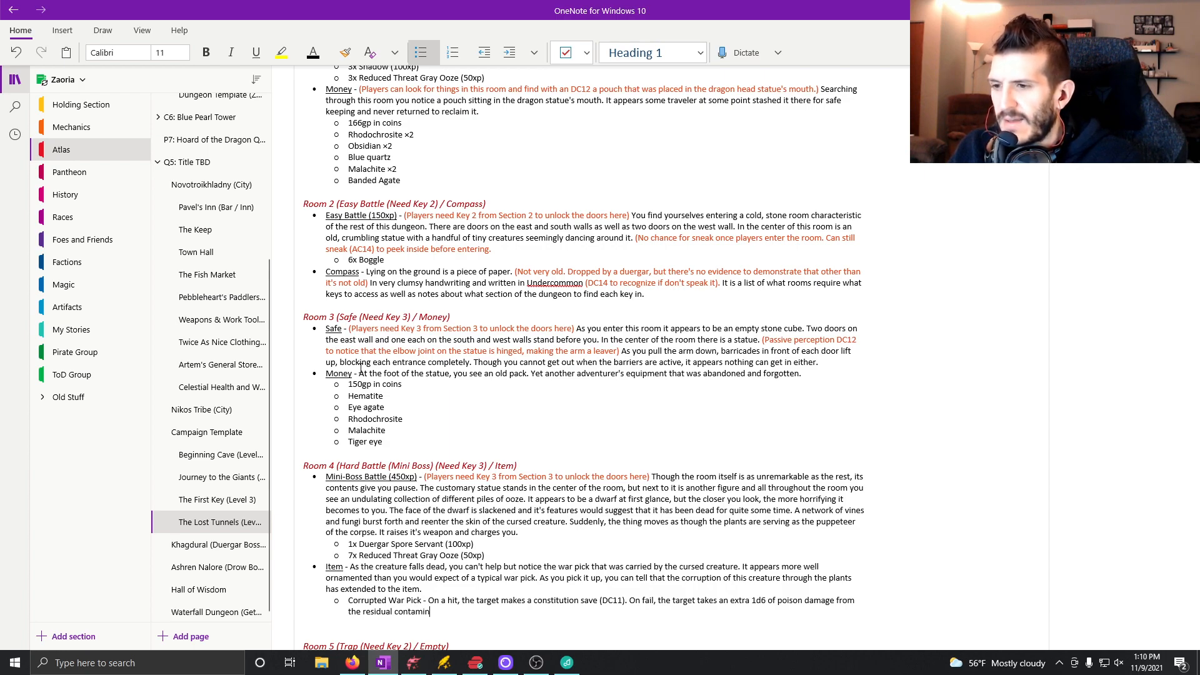
pyautogui.write('ants on the ')
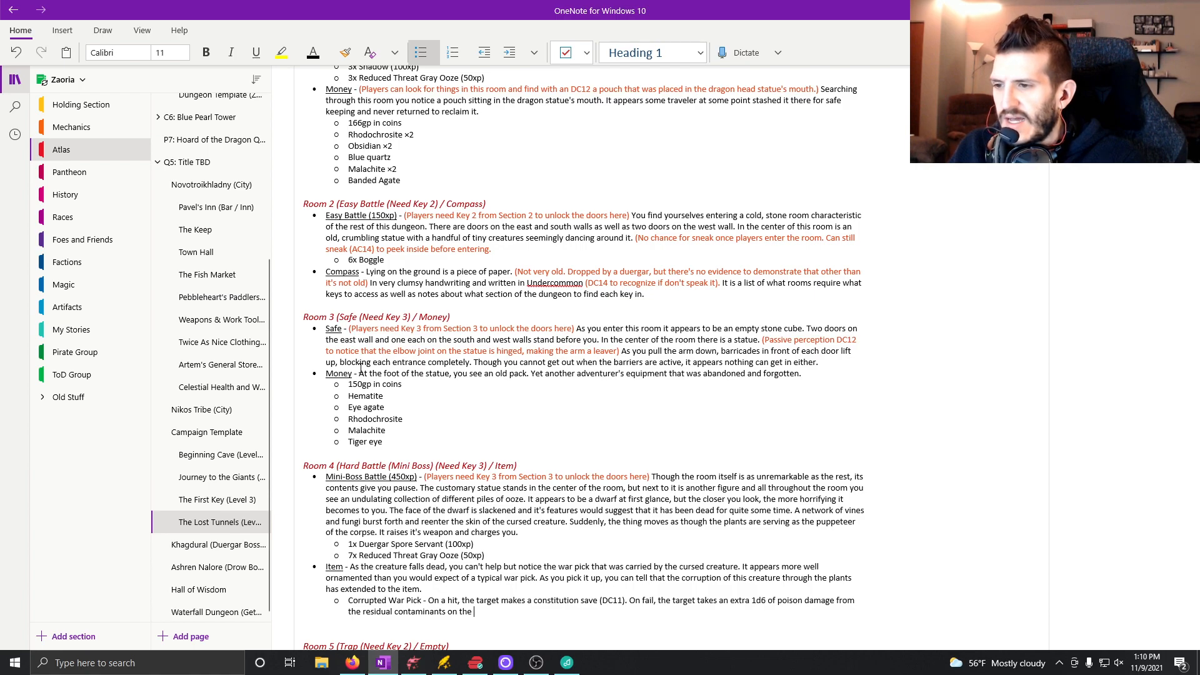
pyautogui.write('war pick.')
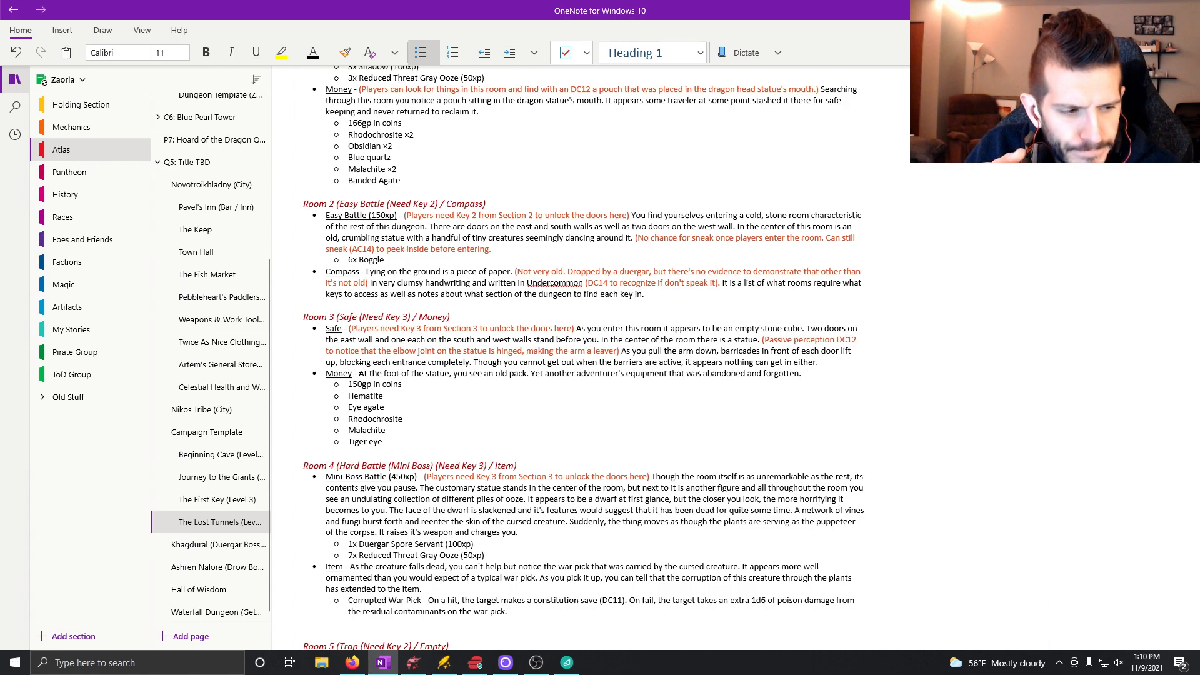
# Switch to Firefox and search D&D Beyond for "poison".
pyautogui.click(352, 669)
pyautogui.scroll(7, 311, 187)
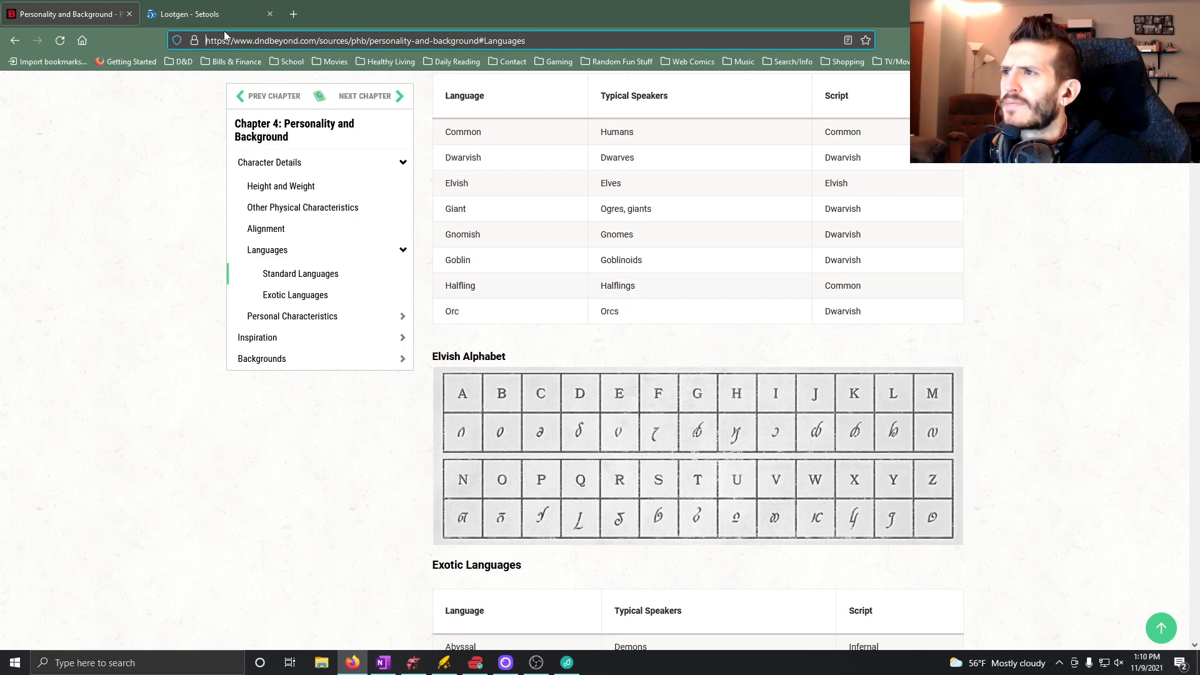
pyautogui.scroll(12, 410, 215)
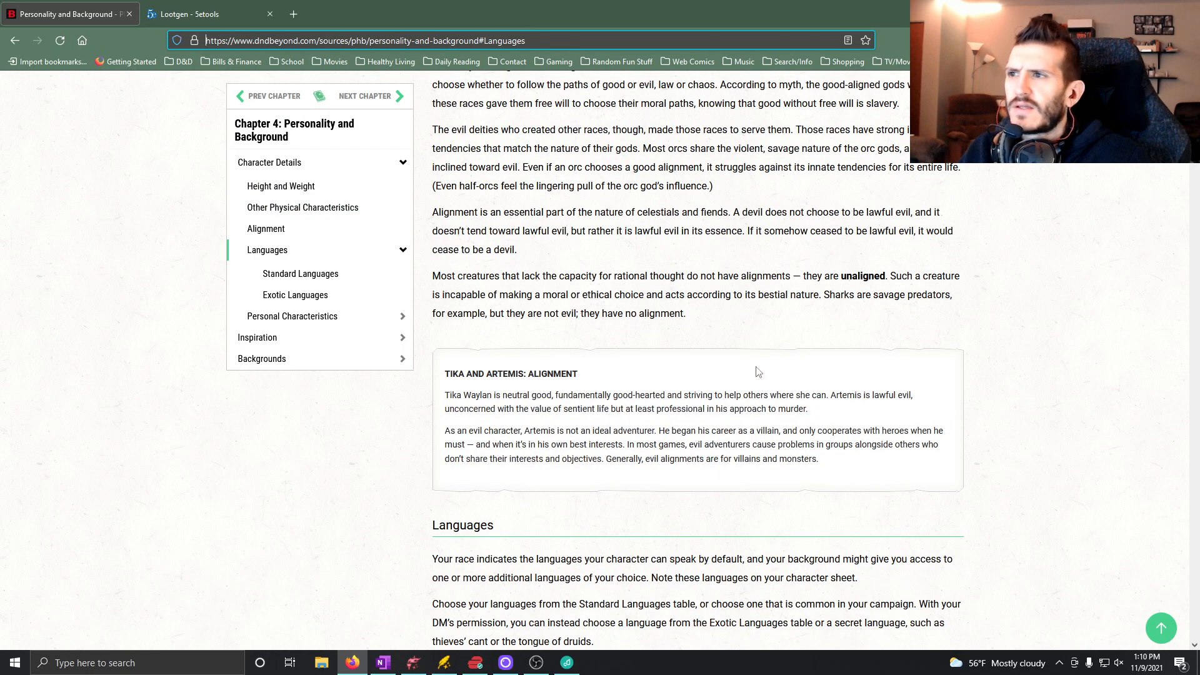
pyautogui.click(1161, 627)
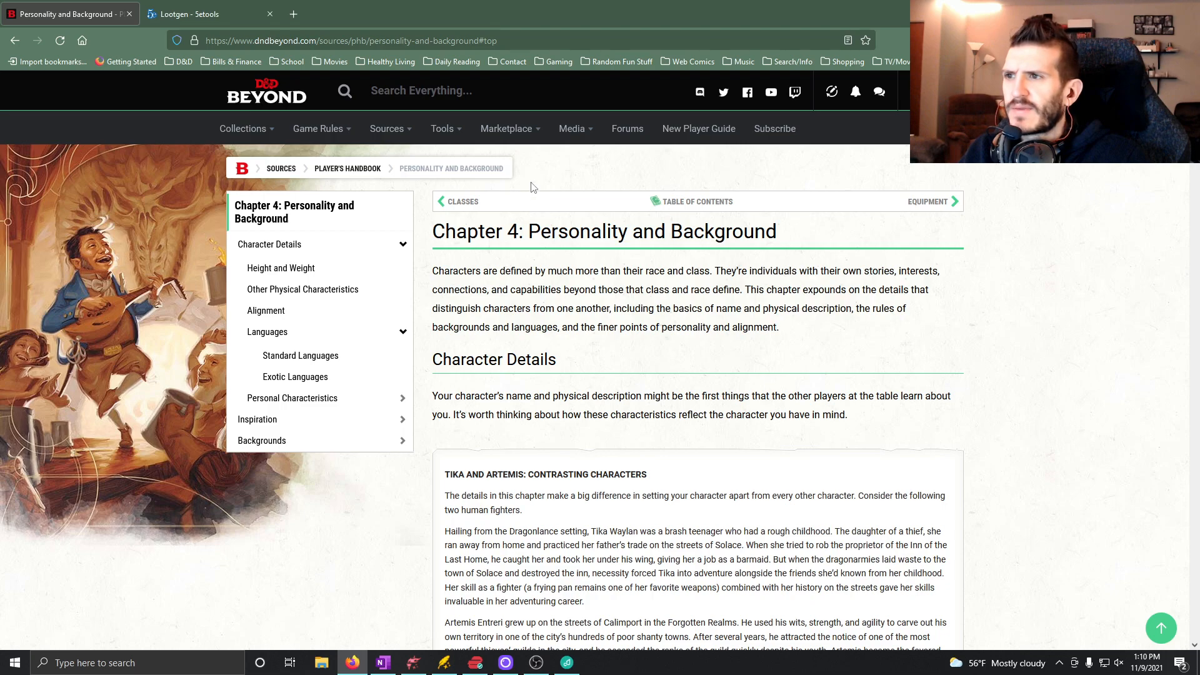
pyautogui.write('poison')
pyautogui.press('Return')
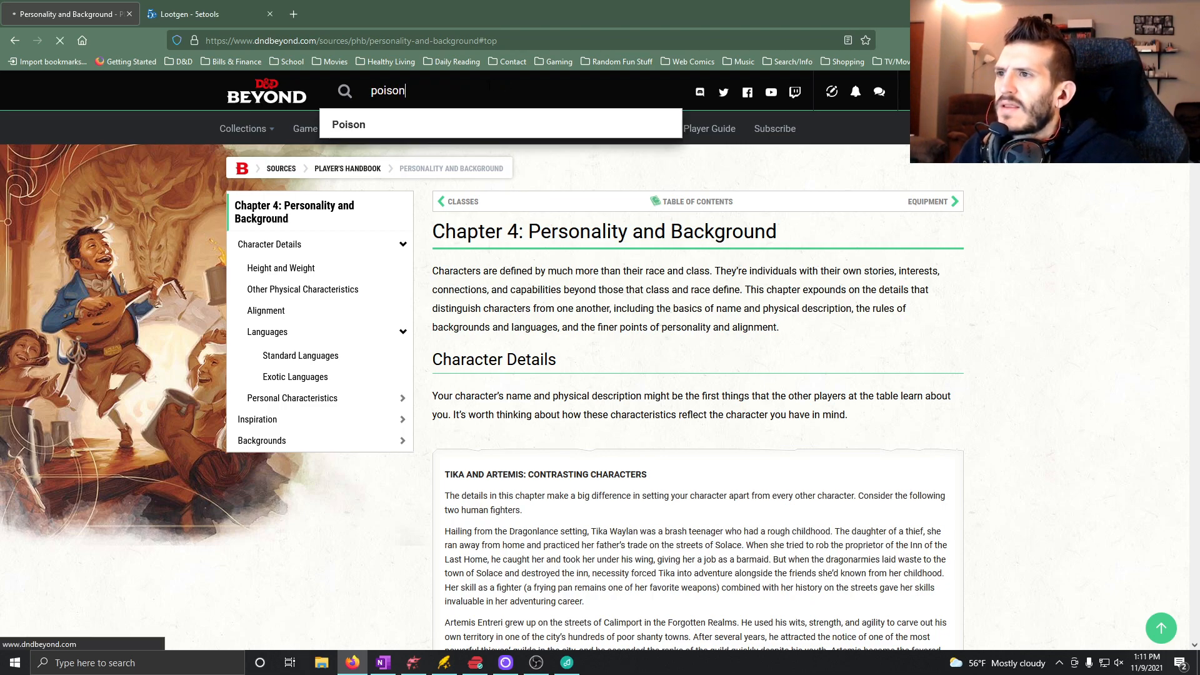
# Open the Poison Damage rules entry from the search results and read the Damage Types section.
pyautogui.scroll(-2, 439, 466)
pyautogui.scroll(-5, 439, 466)
pyautogui.scroll(-9, 431, 509)
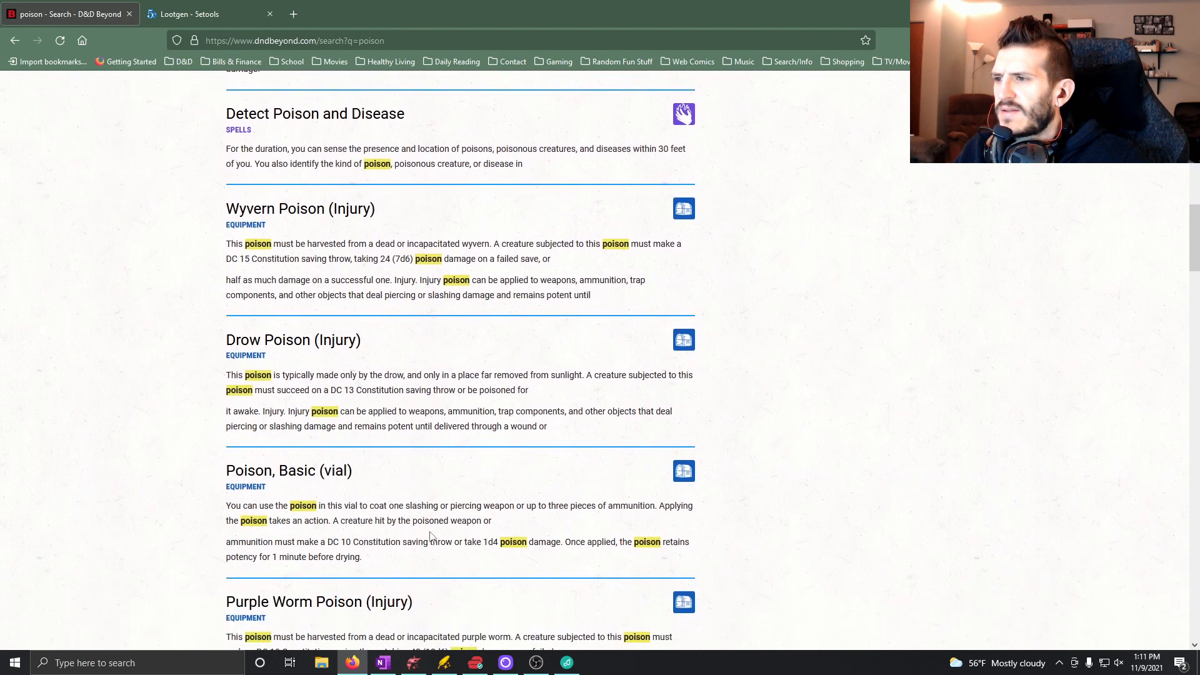
pyautogui.scroll(-5, 431, 541)
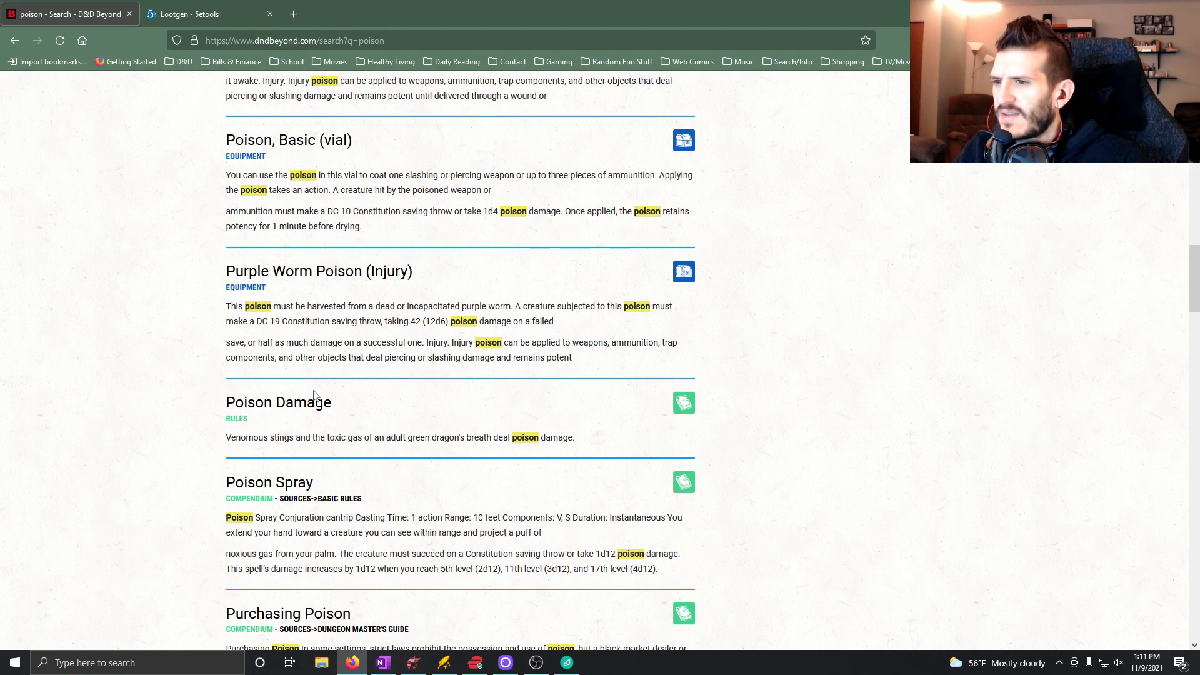
pyautogui.click(296, 404)
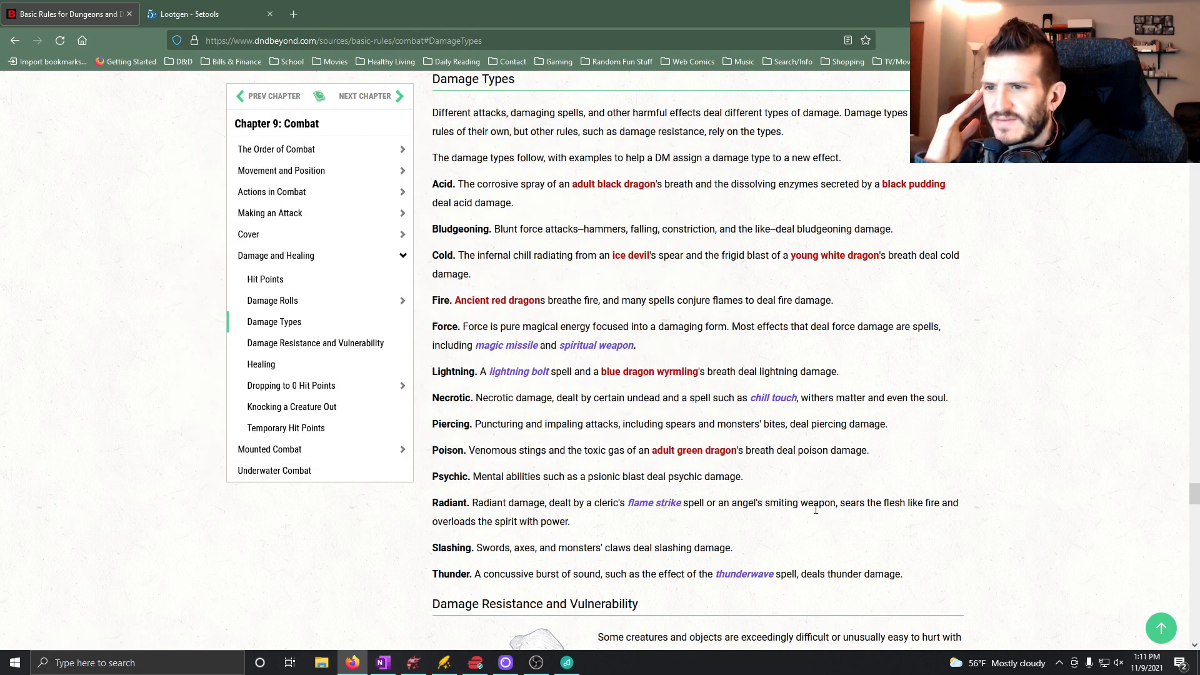
pyautogui.scroll(3, 430, 496)
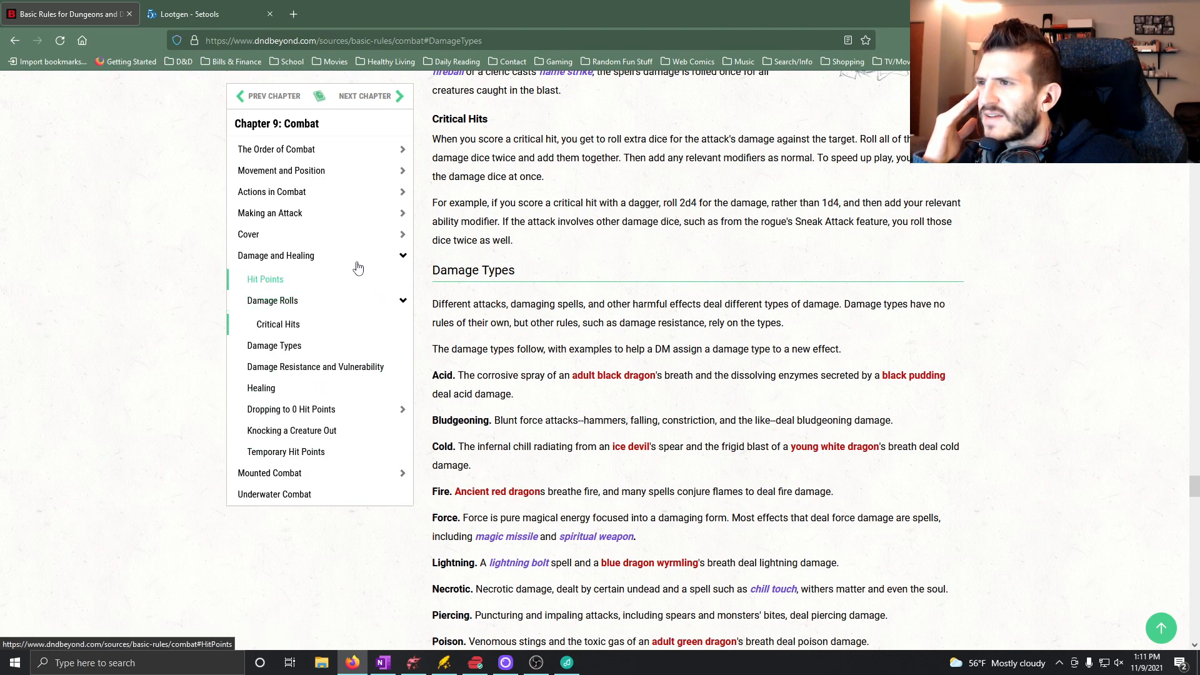
pyautogui.click(290, 346)
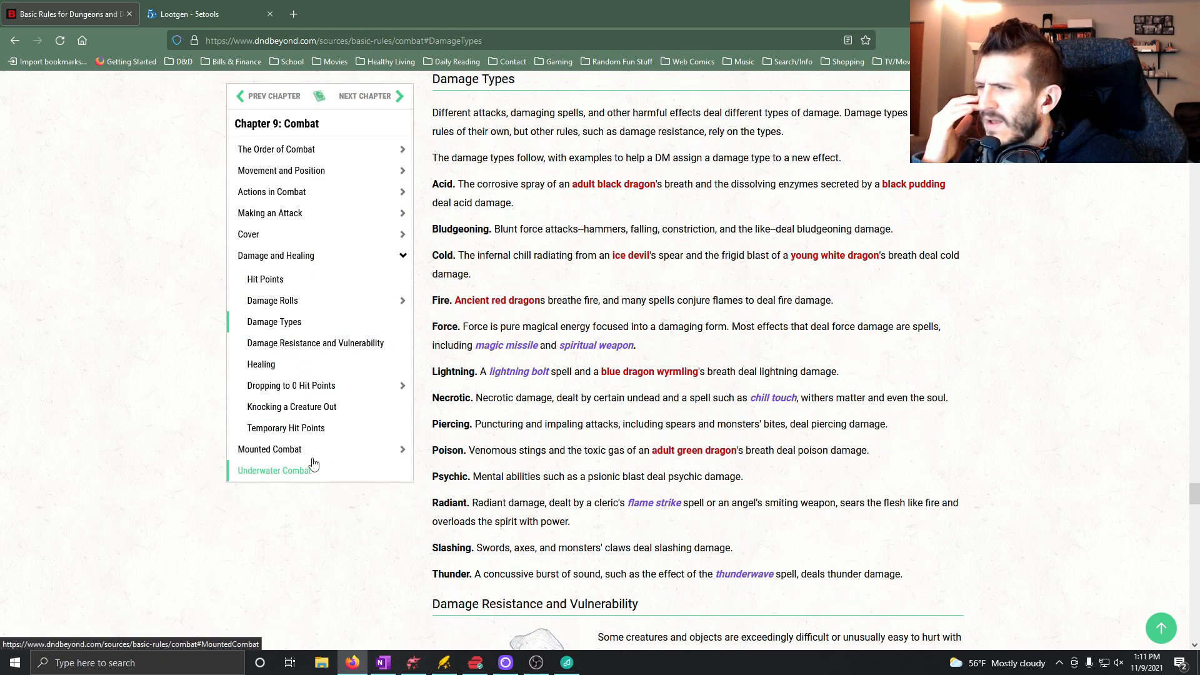
# Return to the poison search results and open the Dagger of Venom magic item to read its poison effect.
pyautogui.hotkey('alt', 'Left')
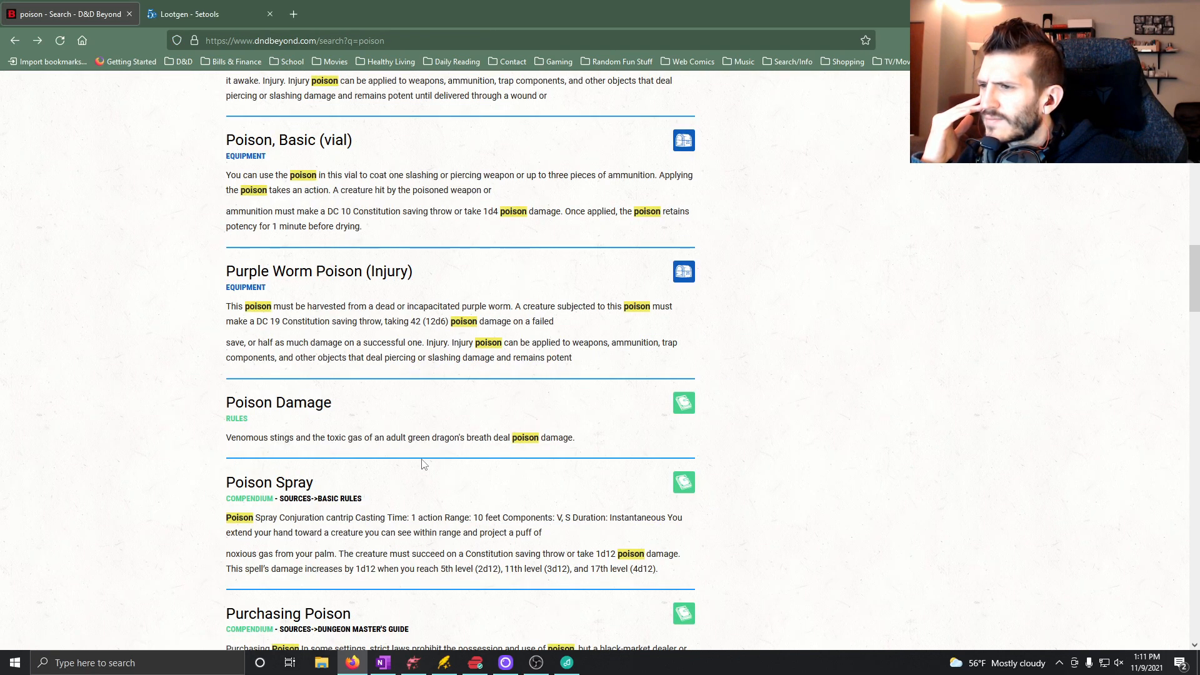
pyautogui.scroll(-3, 420, 469)
pyautogui.scroll(-2, 425, 510)
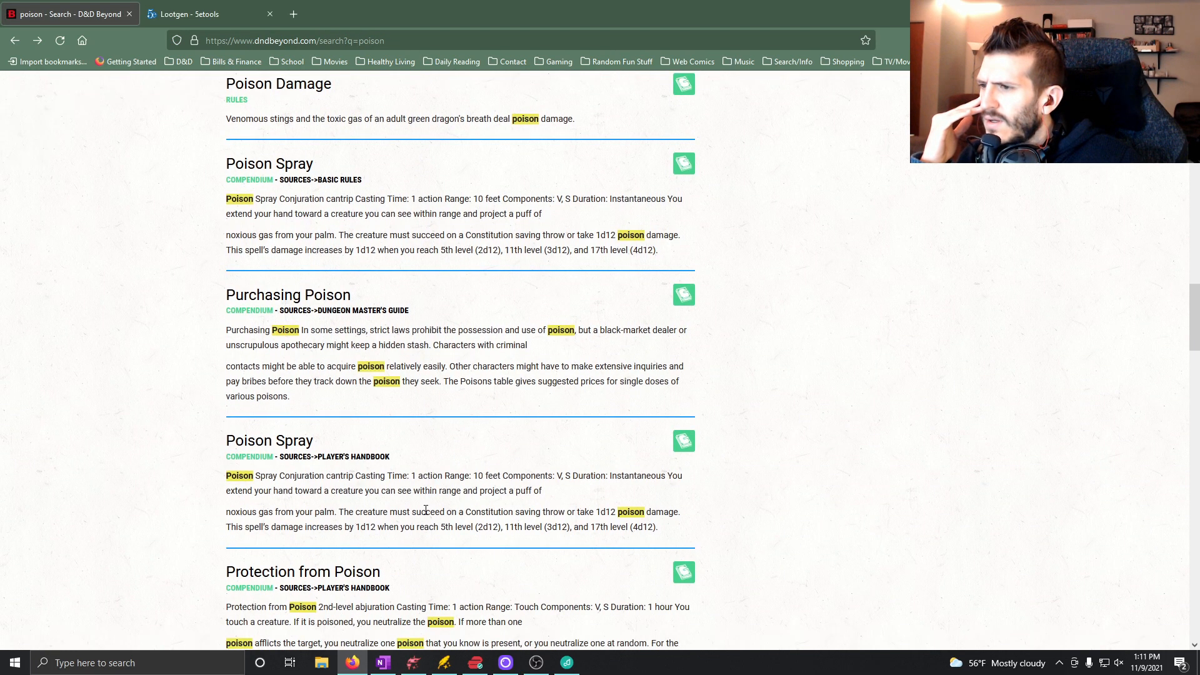
pyautogui.scroll(-3, 426, 512)
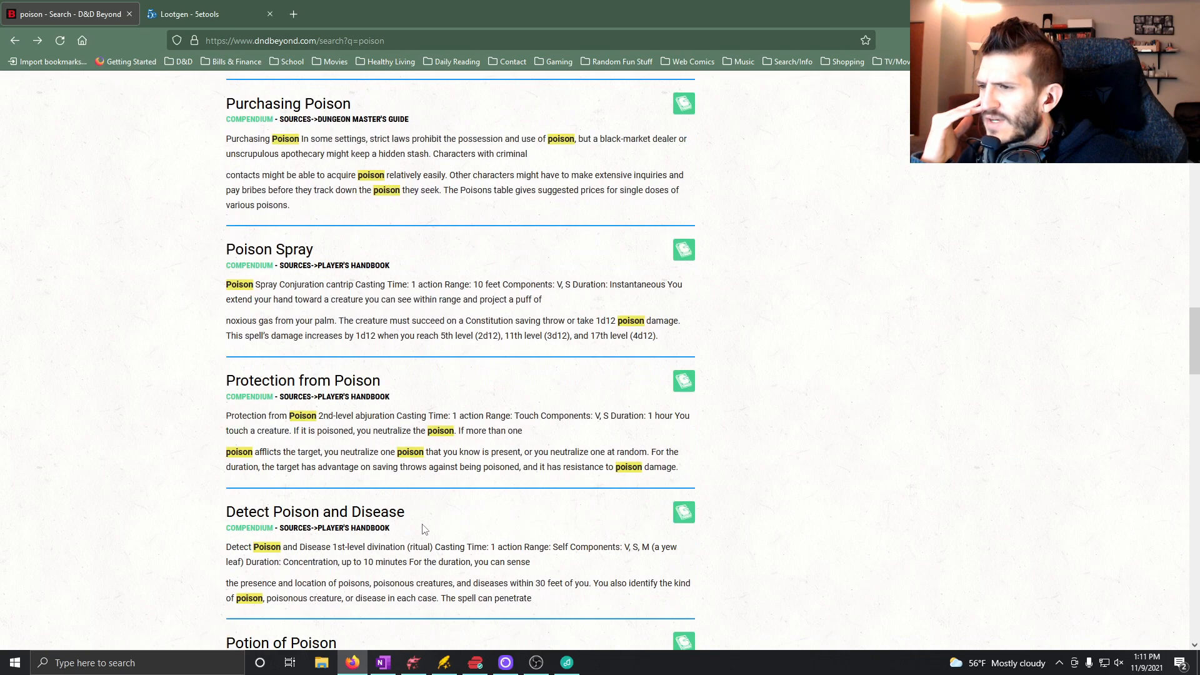
pyautogui.scroll(-2, 421, 531)
pyautogui.scroll(-3, 422, 540)
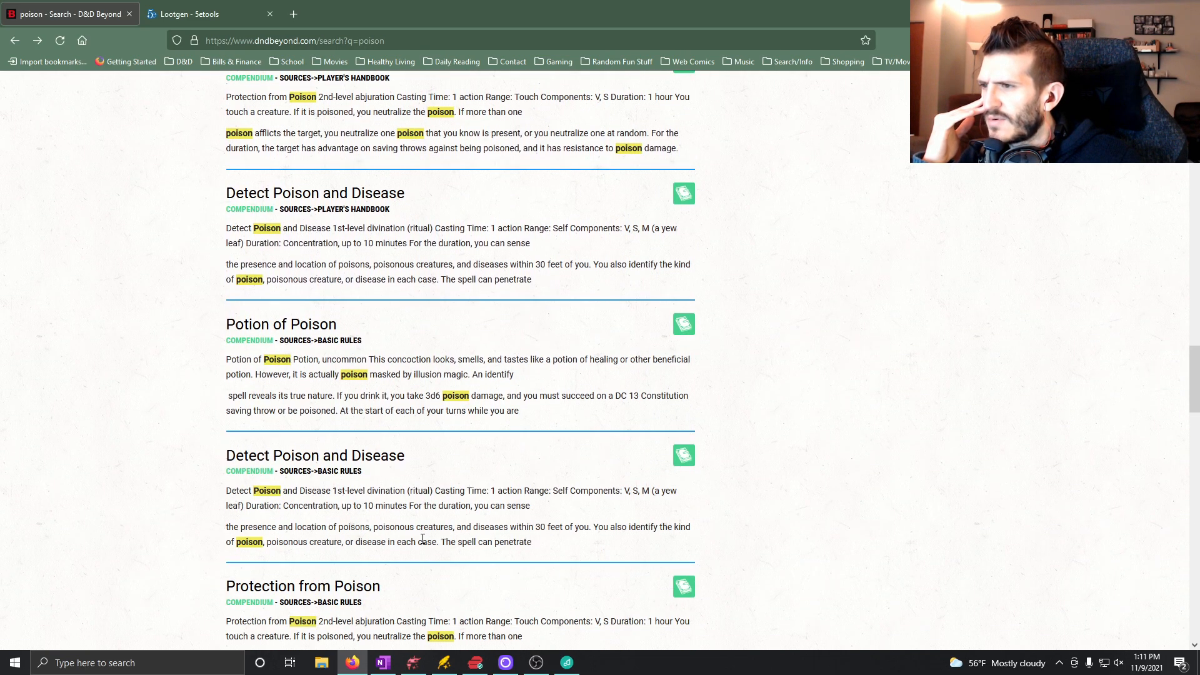
pyautogui.scroll(-7, 418, 535)
pyautogui.scroll(-1, 414, 531)
pyautogui.scroll(-2, 412, 531)
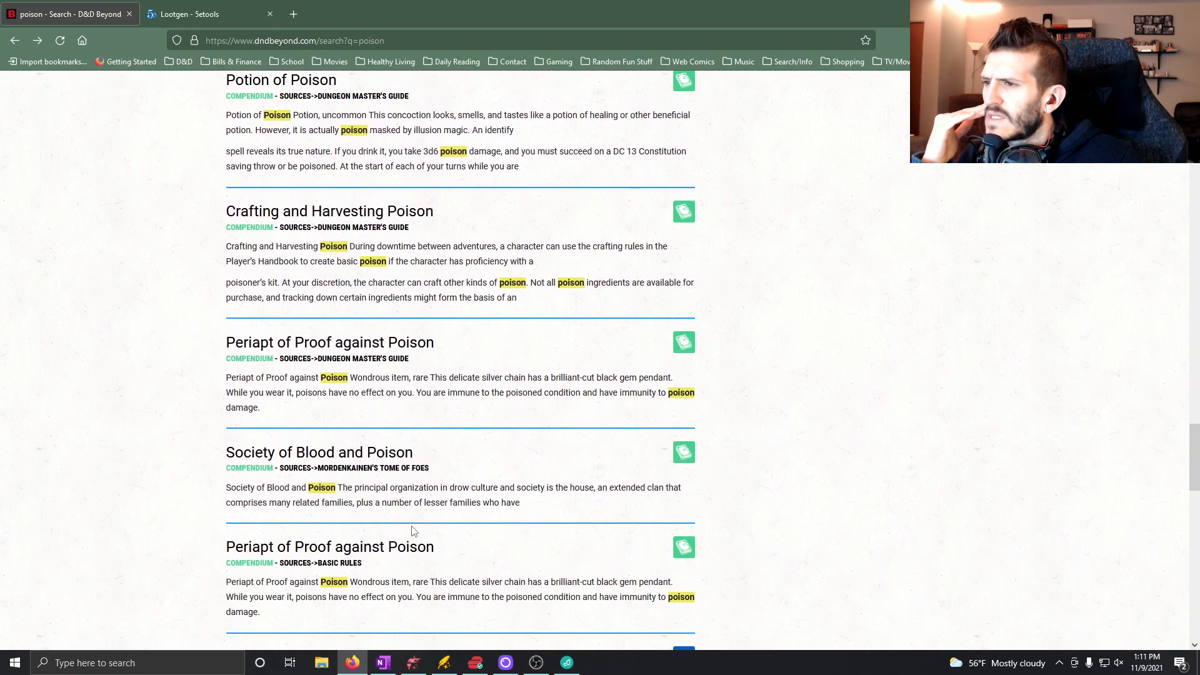
pyautogui.scroll(-5, 412, 531)
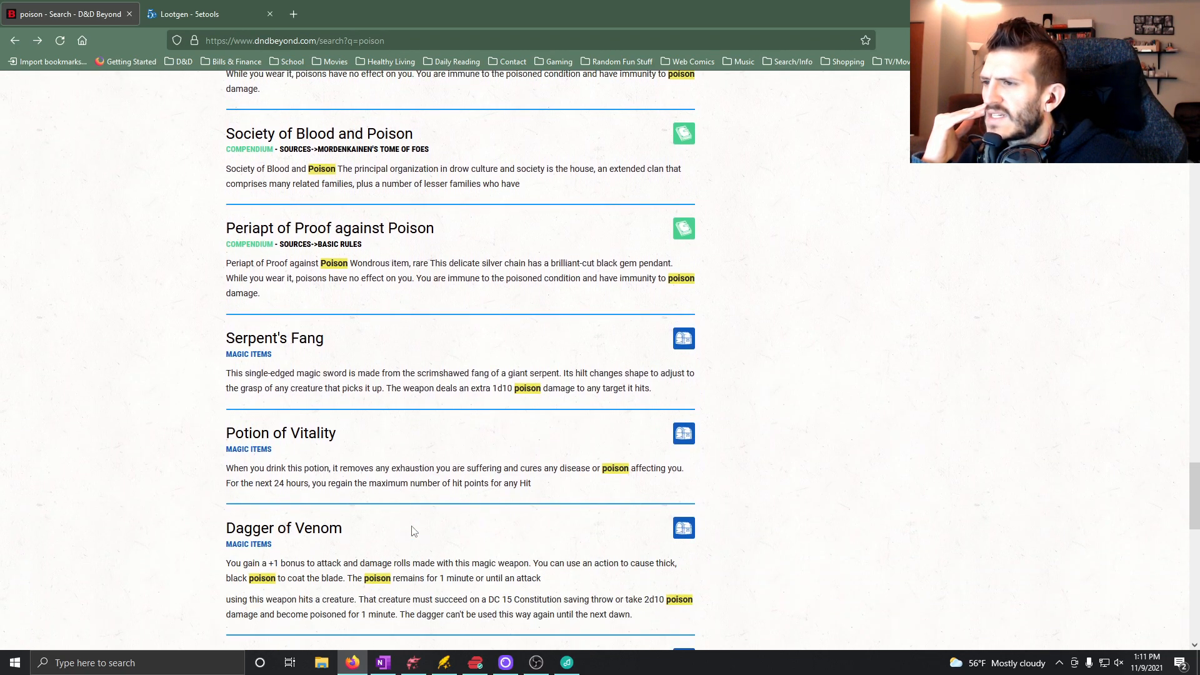
pyautogui.click(299, 530)
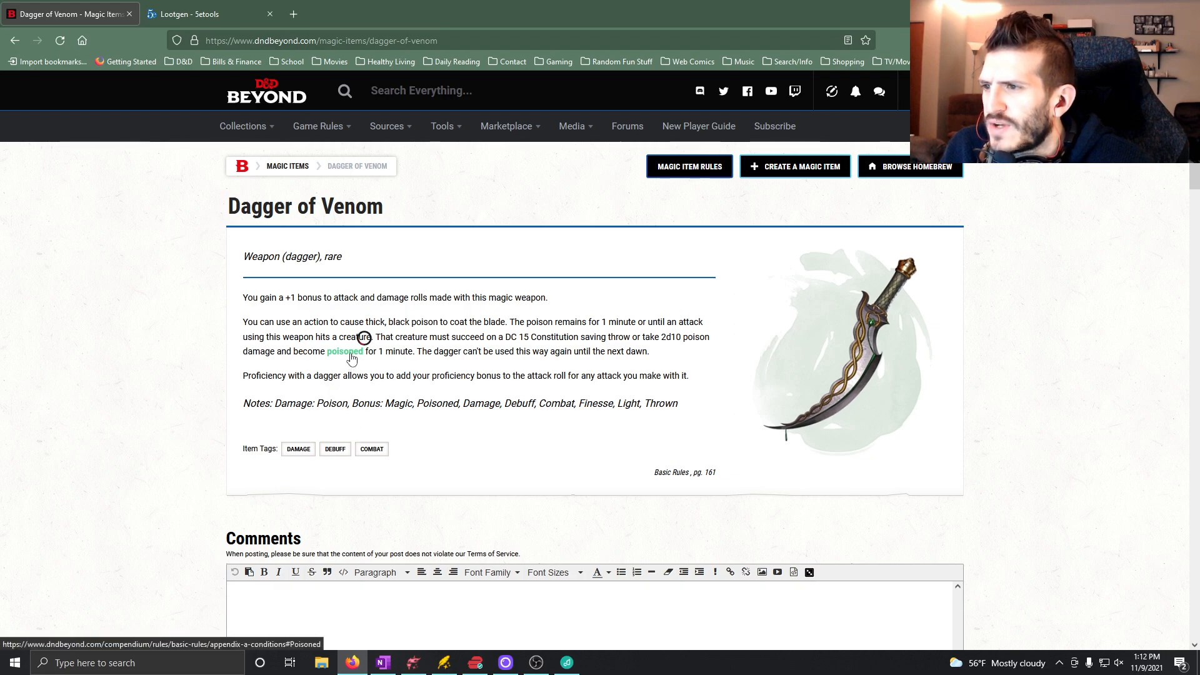
pyautogui.moveTo(351, 358)
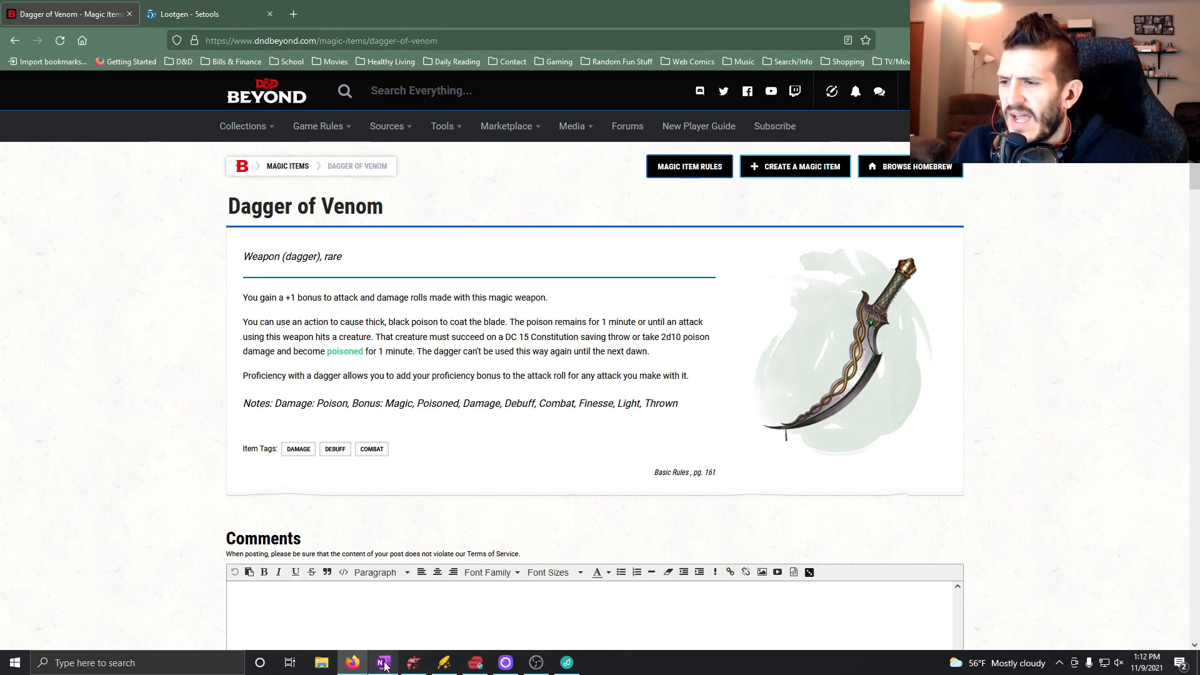
# Switch to OneNote and insert "and becomes poisoned for 1 minute" after "poison damage" in the Corrupted War Pick rule.
pyautogui.moveTo(385, 666)
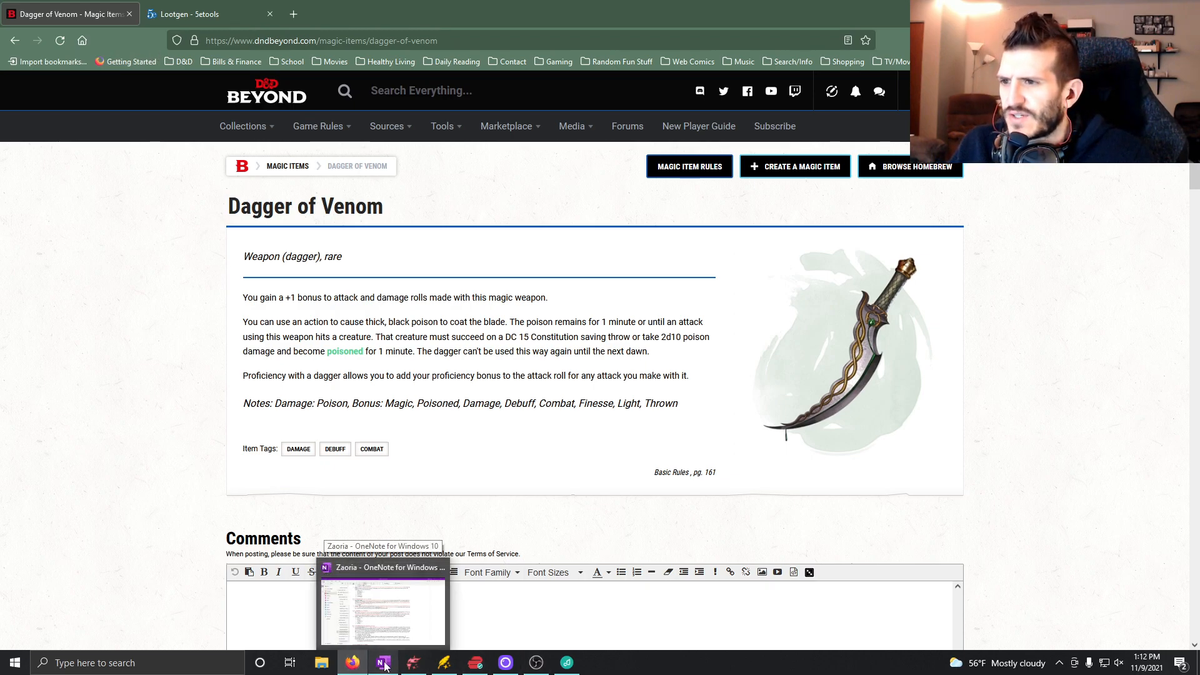
pyautogui.click(385, 666)
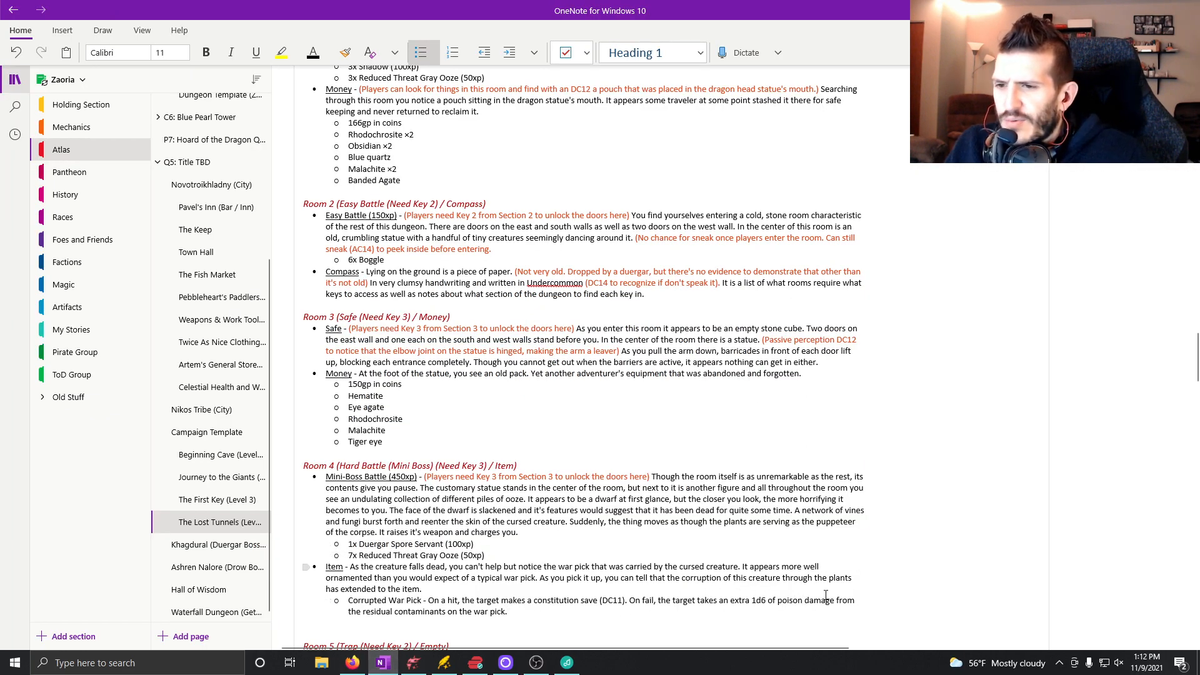
pyautogui.write('and becomes poisoned for 1 minute')
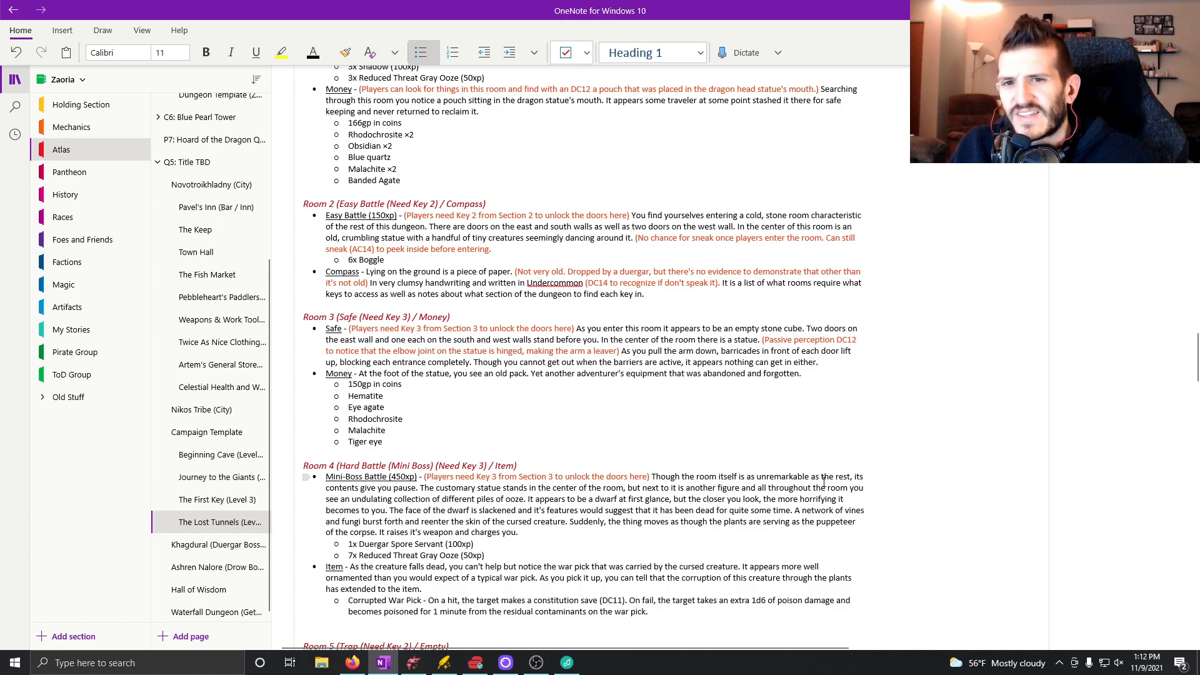
# Switch to Dungeondraft and place a square-based stone statue in the center of Room 4.
pyautogui.scroll(-3, 824, 481)
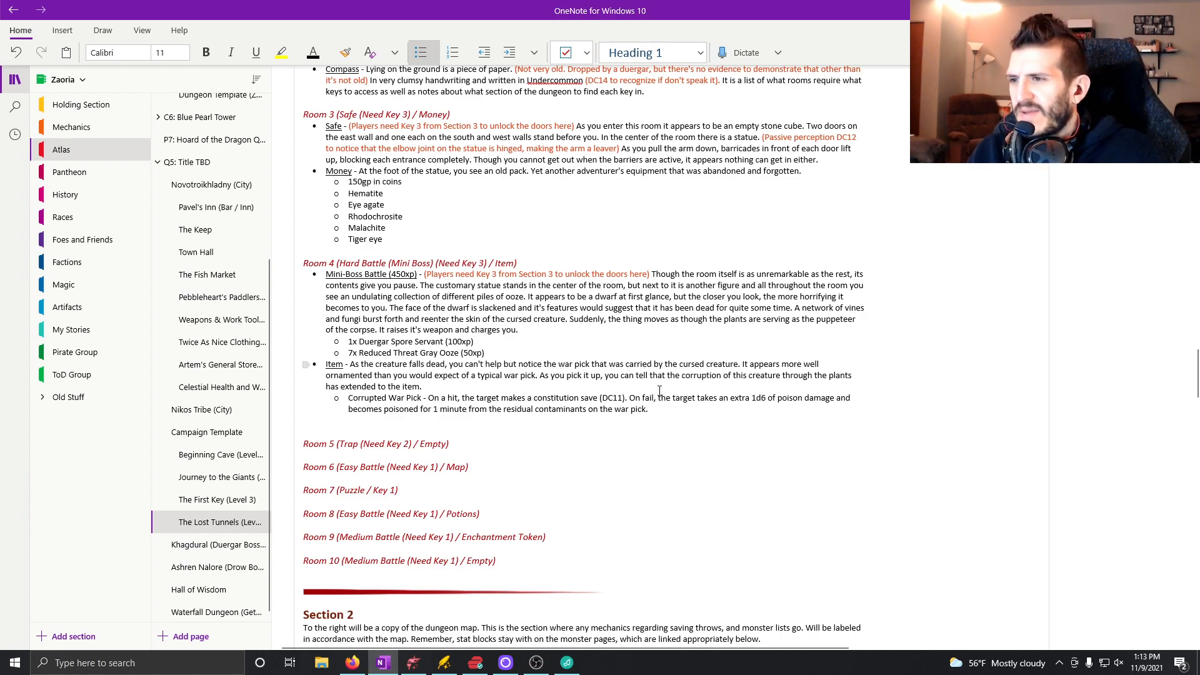
pyautogui.click(413, 663)
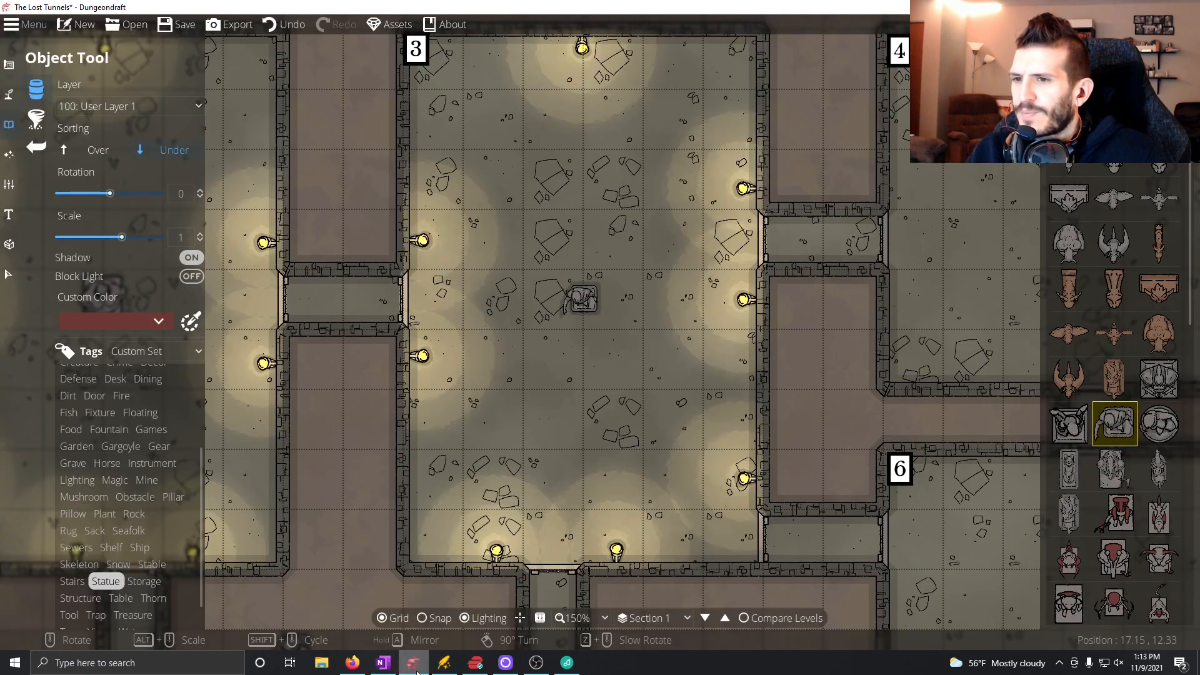
pyautogui.moveTo(590, 404); pyautogui.dragTo(189, 494)
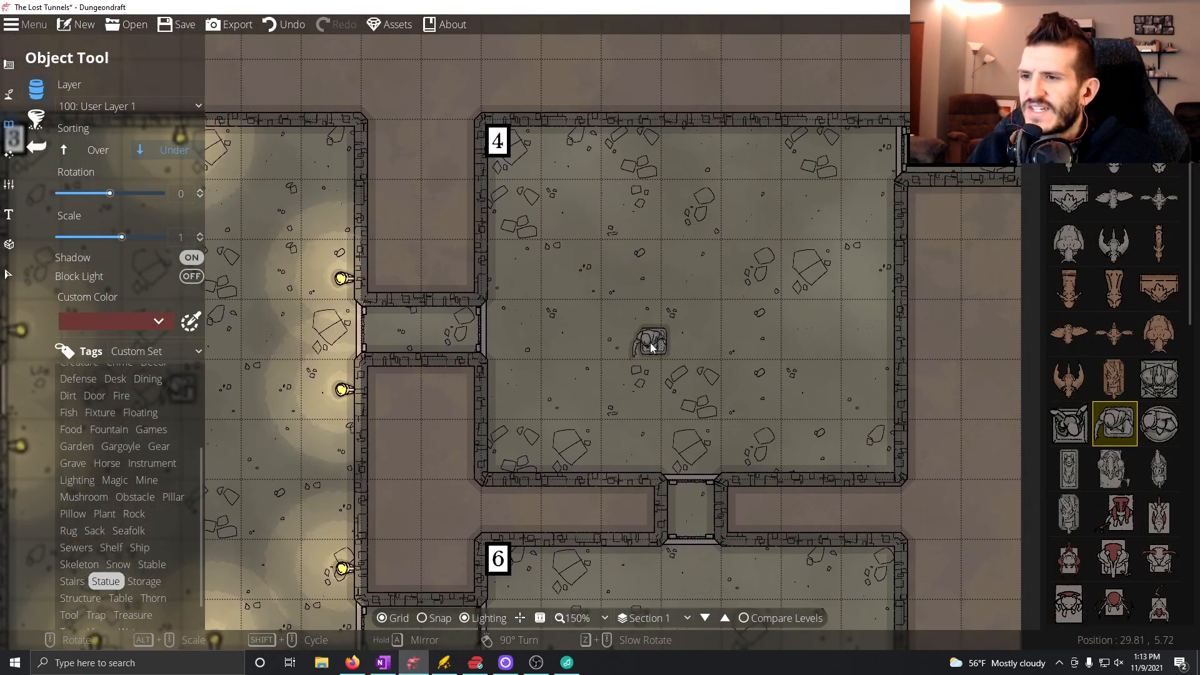
pyautogui.moveTo(673, 350); pyautogui.dragTo(637, 363)
pyautogui.click(1157, 384)
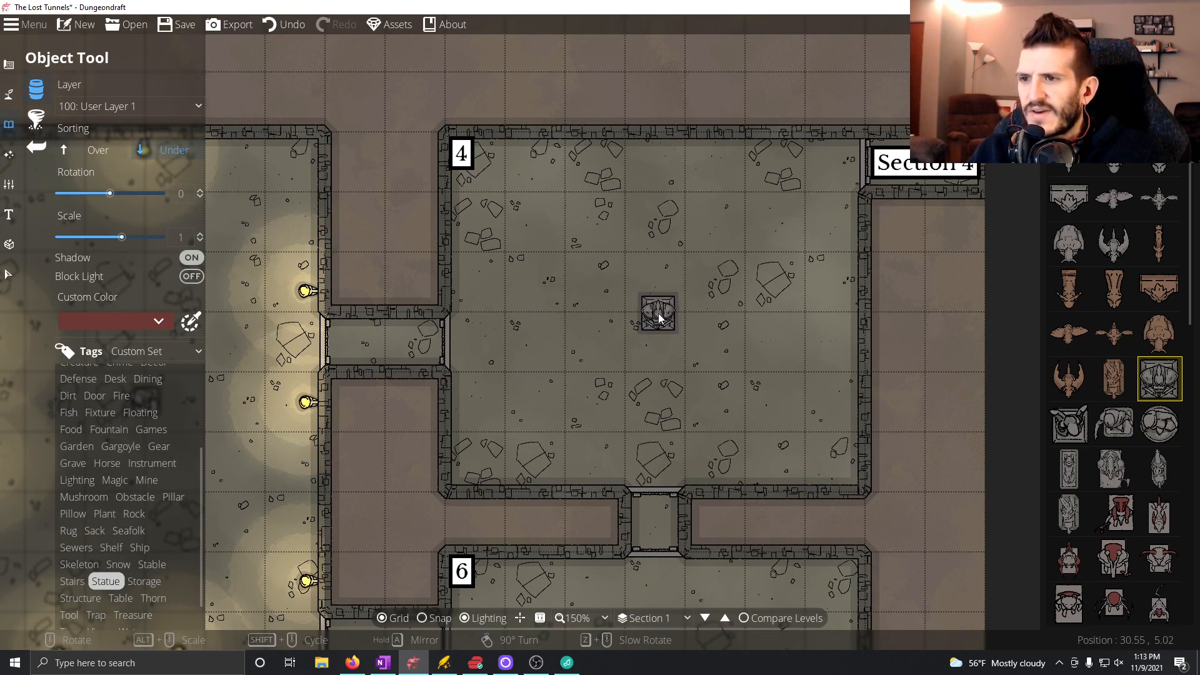
pyautogui.click(659, 319)
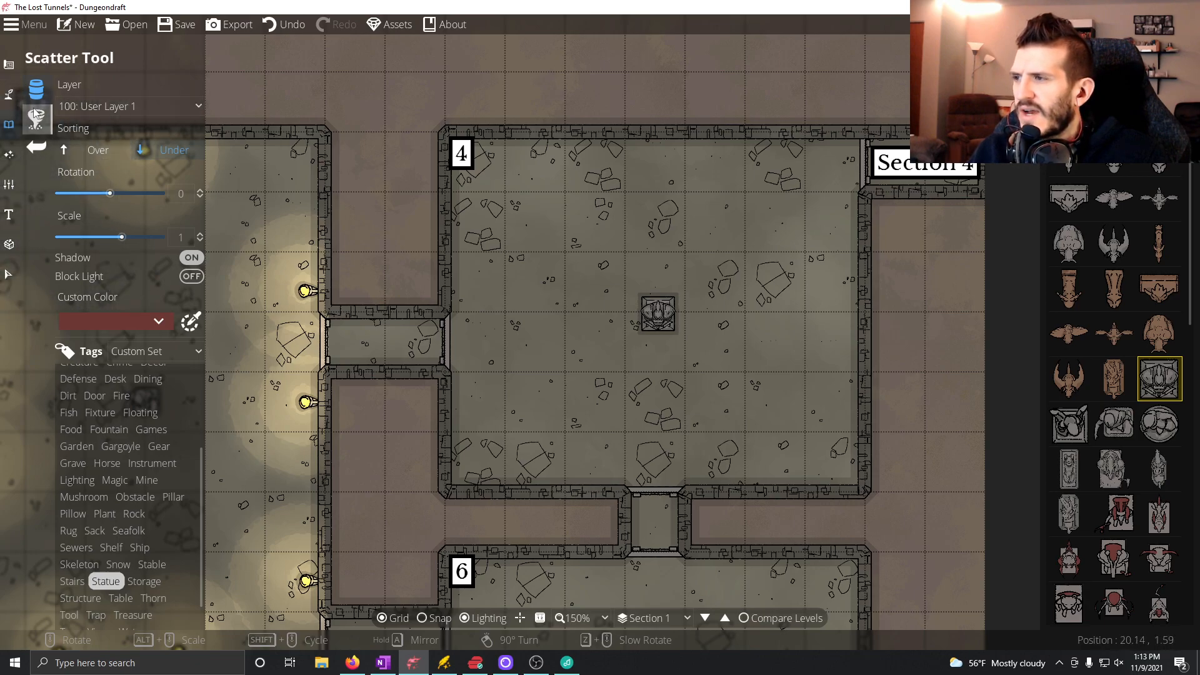
# Place six wall torches in Room 4: one on the north wall, one on the east, and two beside each south and west doorway.
pyautogui.click(1118, 51)
pyautogui.click(1075, 125)
pyautogui.click(670, 161)
pyautogui.scroll(-6, 797, 204)
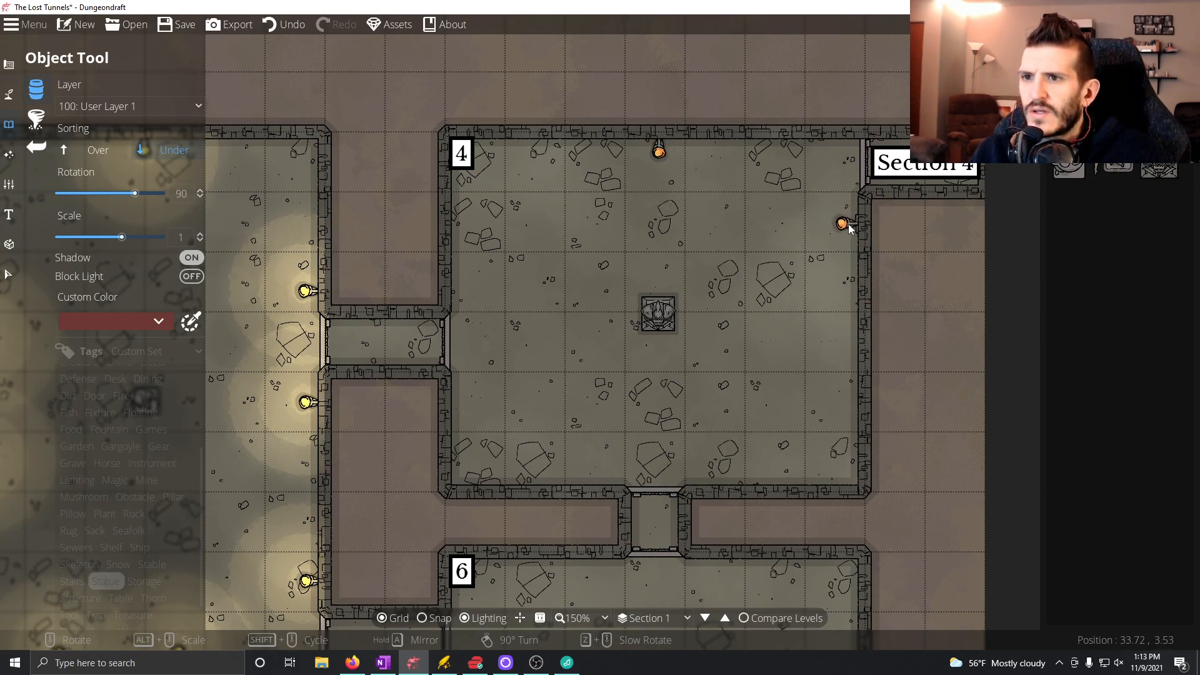
pyautogui.click(852, 230)
pyautogui.scroll(-6, 722, 475)
pyautogui.click(720, 476)
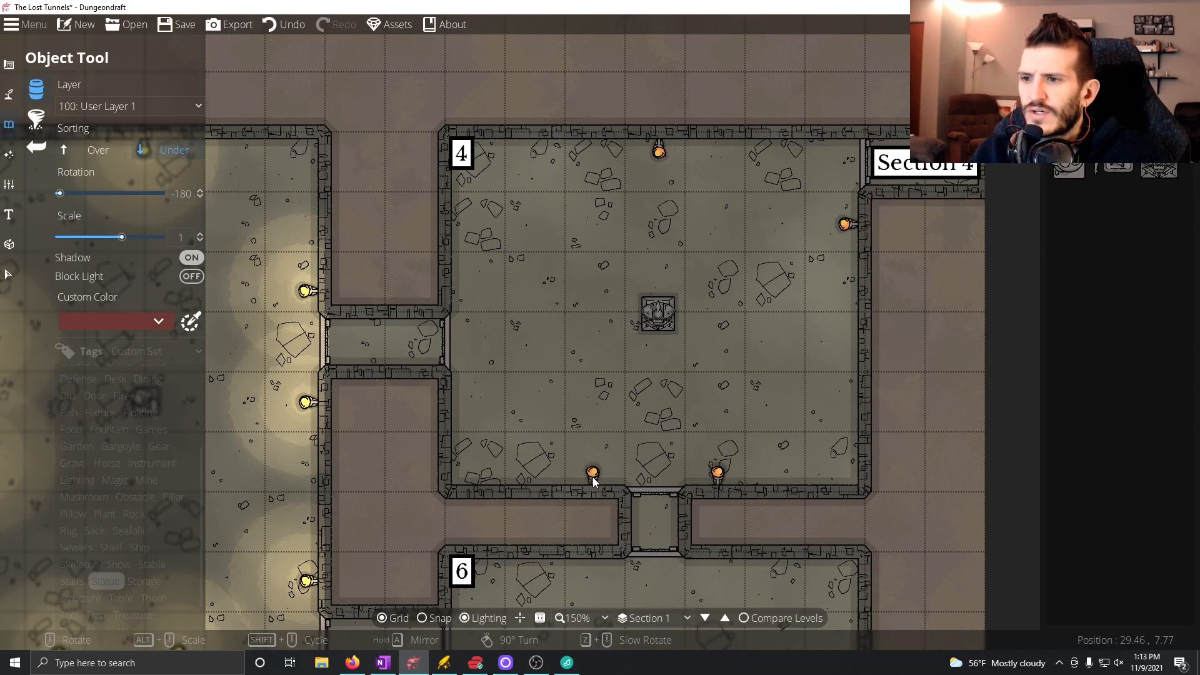
pyautogui.click(592, 480)
pyautogui.scroll(-6, 461, 407)
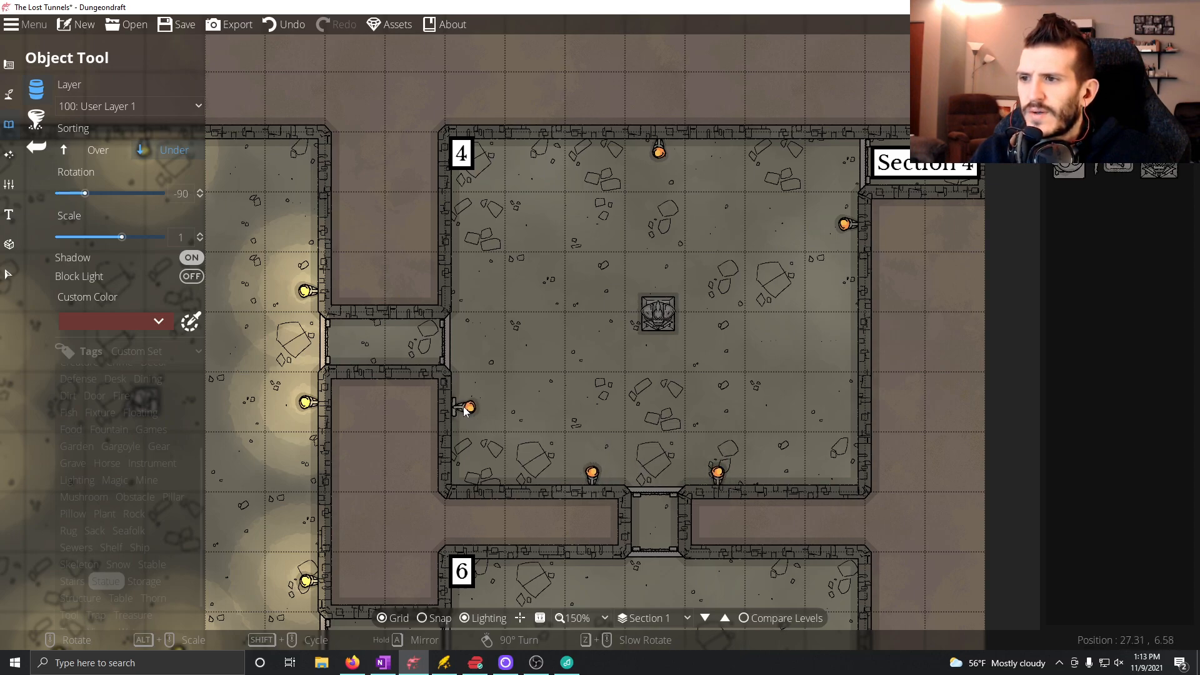
pyautogui.click(460, 407)
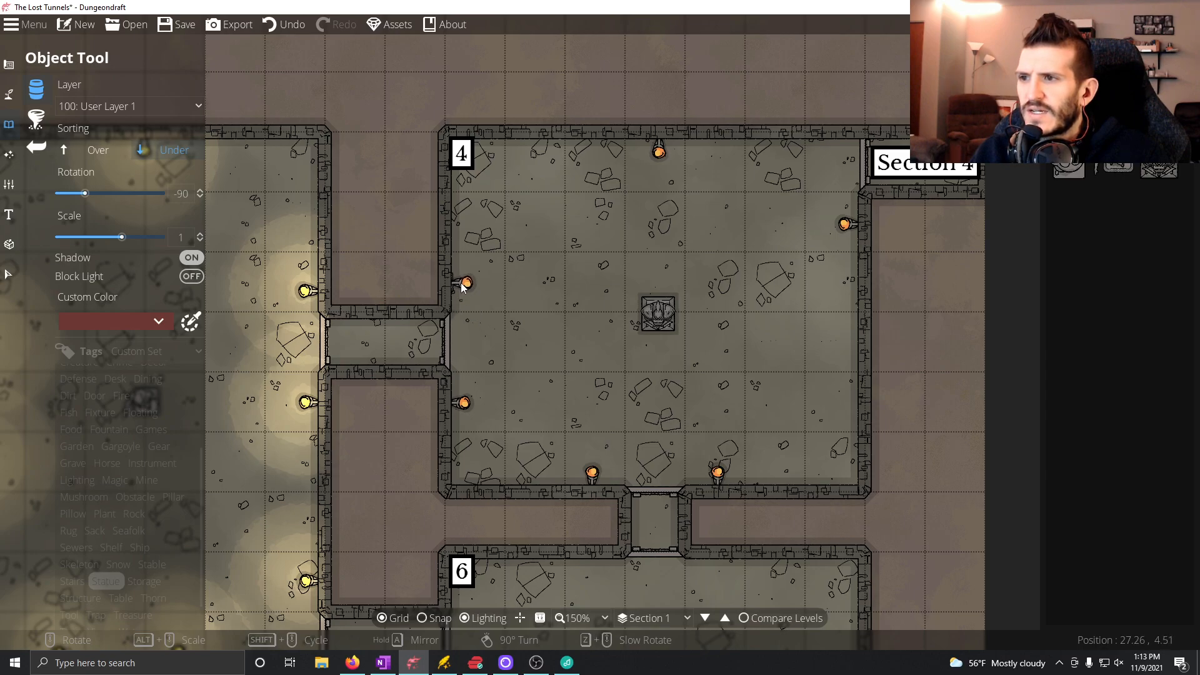
pyautogui.click(460, 287)
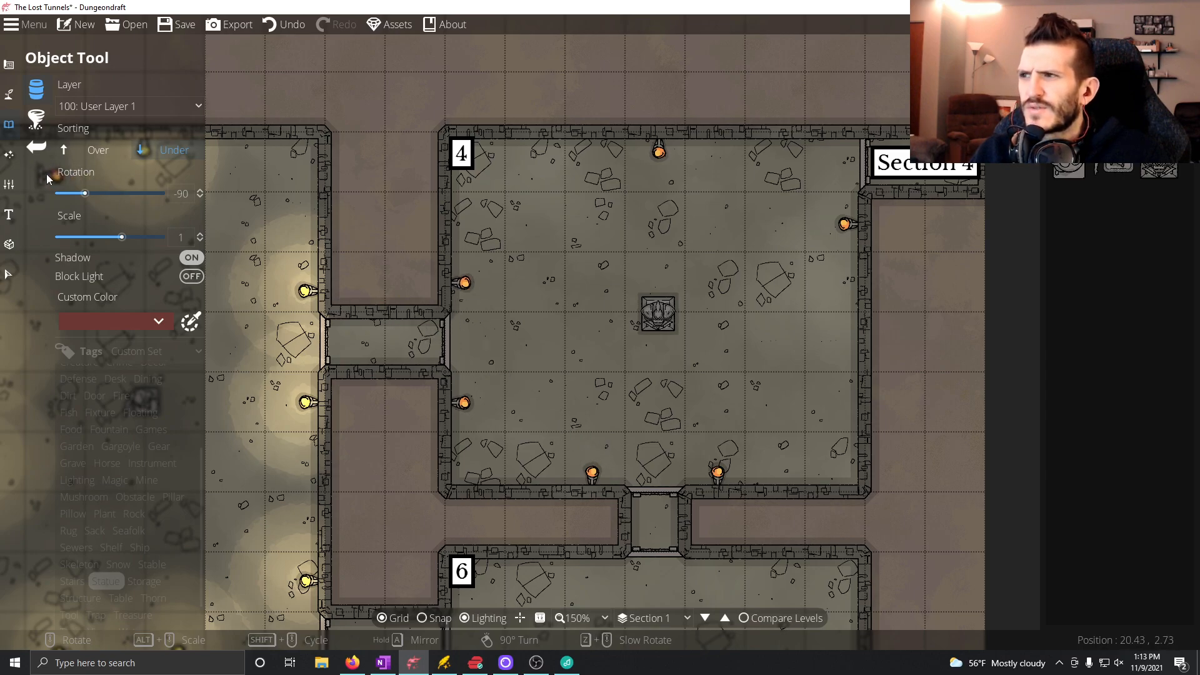
# Add a warm yellow light with range 1.5 to each of Room 4's six wall torches.
pyautogui.click(9, 154)
pyautogui.click(43, 119)
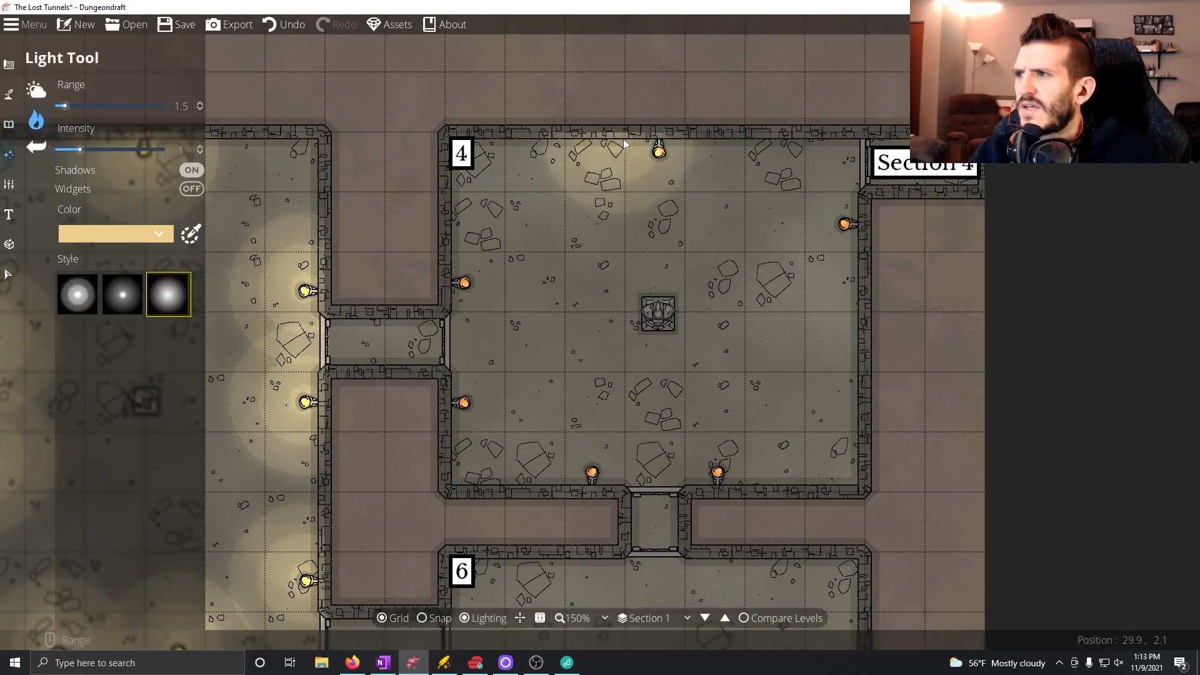
pyautogui.click(657, 162)
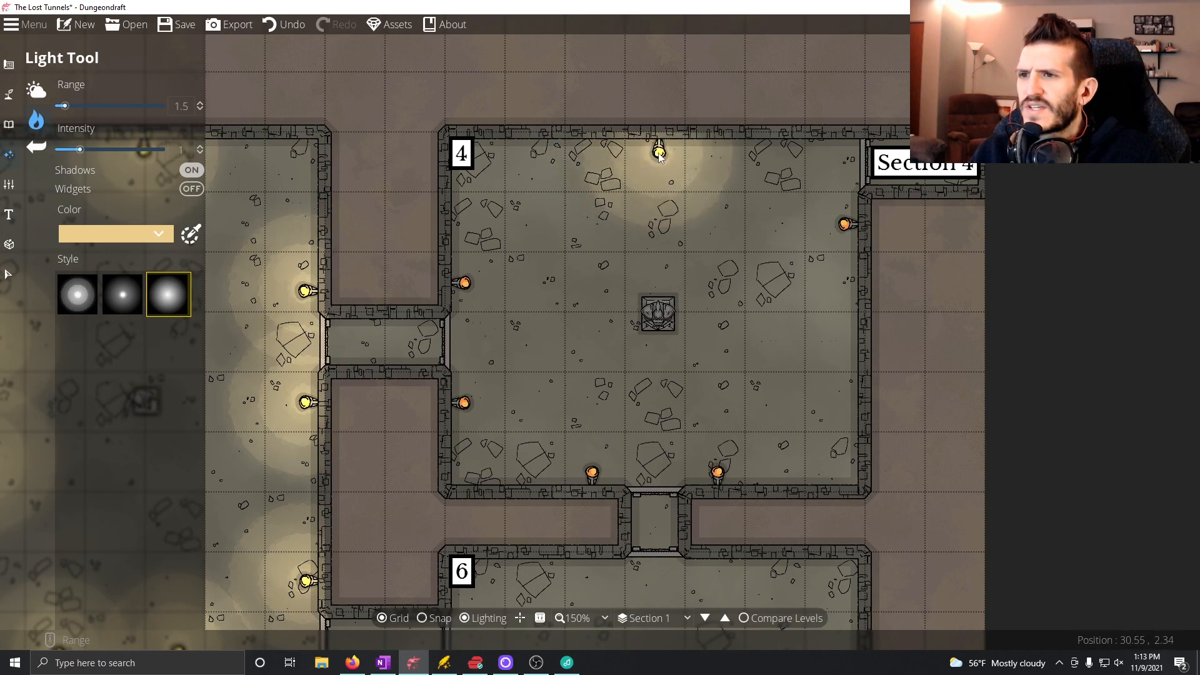
pyautogui.click(844, 229)
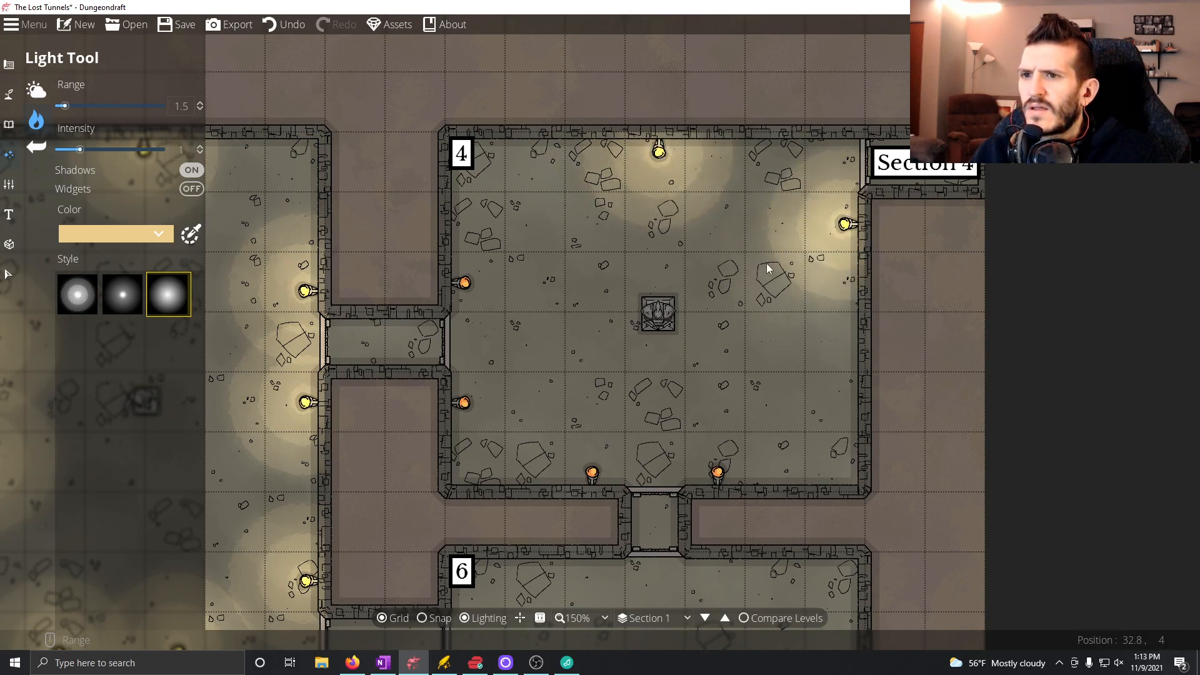
pyautogui.click(717, 473)
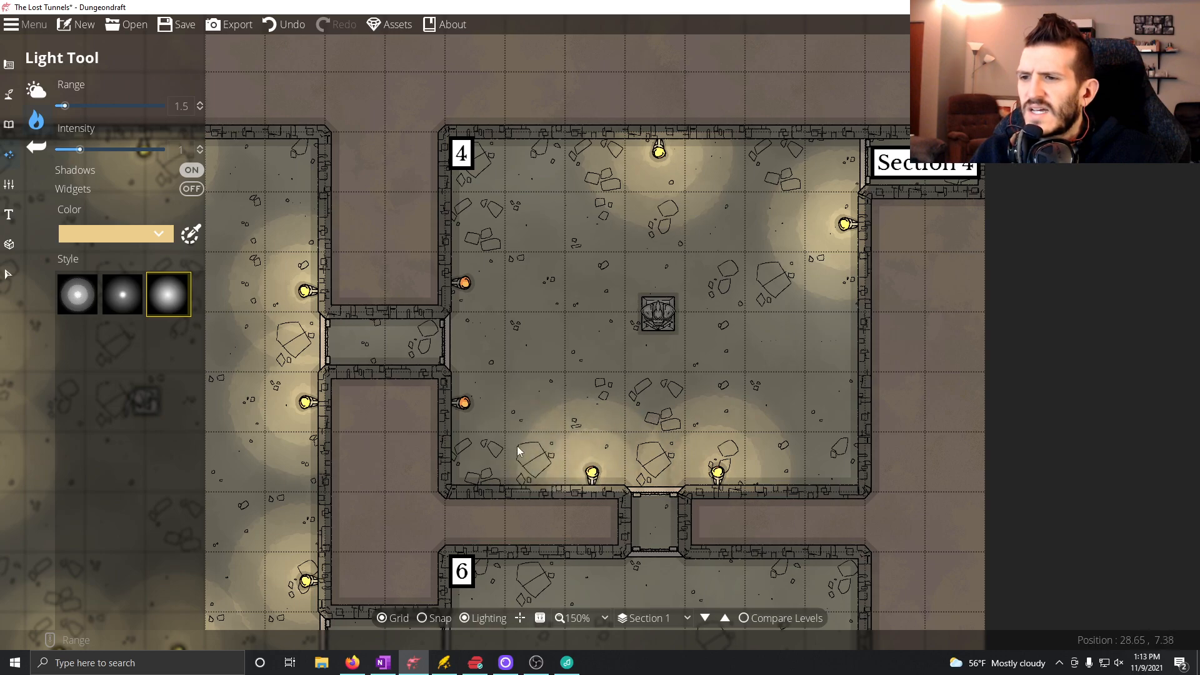
pyautogui.click(464, 405)
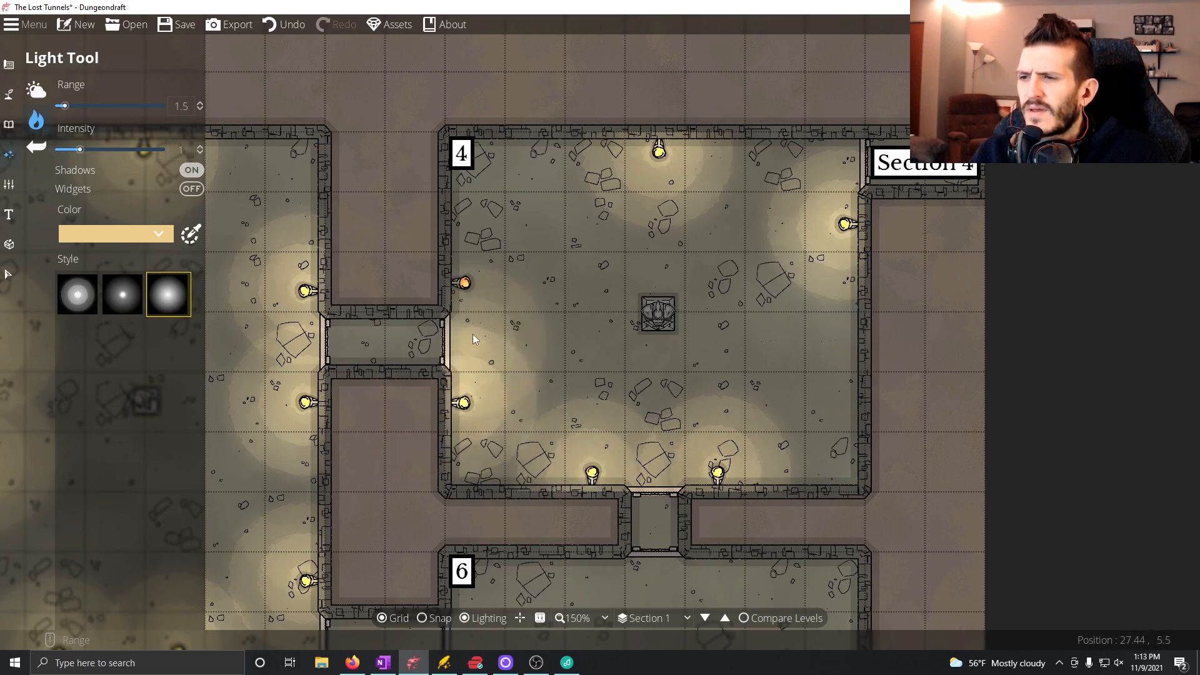
pyautogui.click(464, 284)
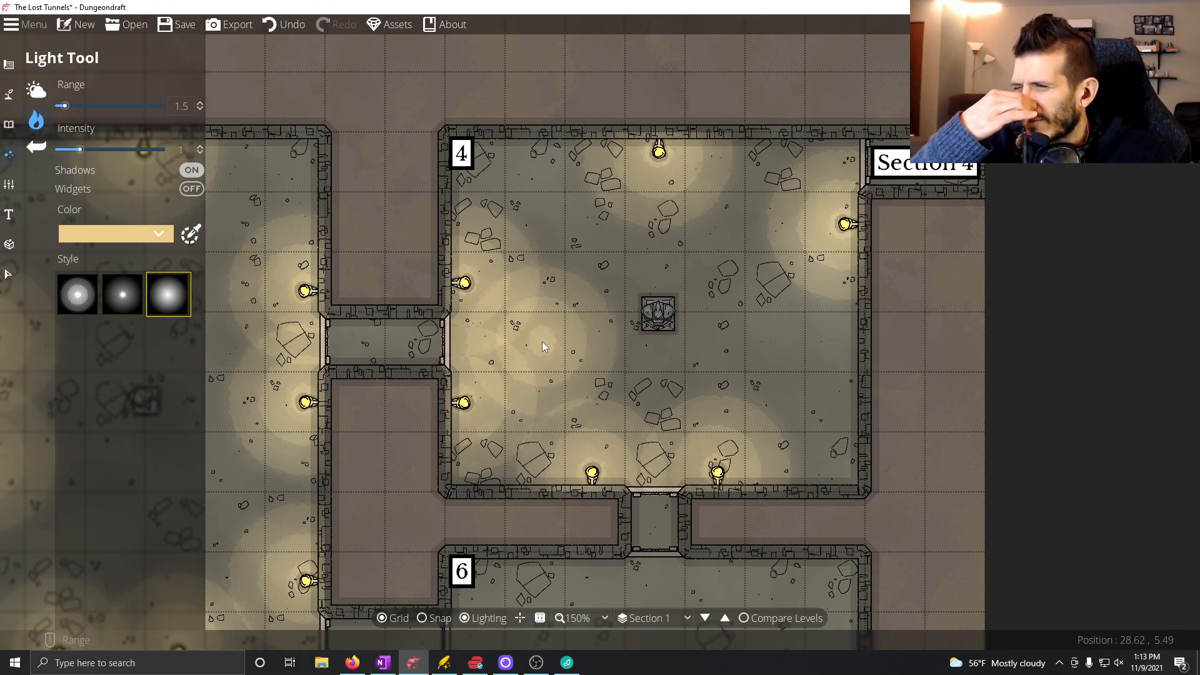
# Browse the Water-tagged objects and preview the waterfall and wave assets for use in Room 4.
pyautogui.click(10, 64)
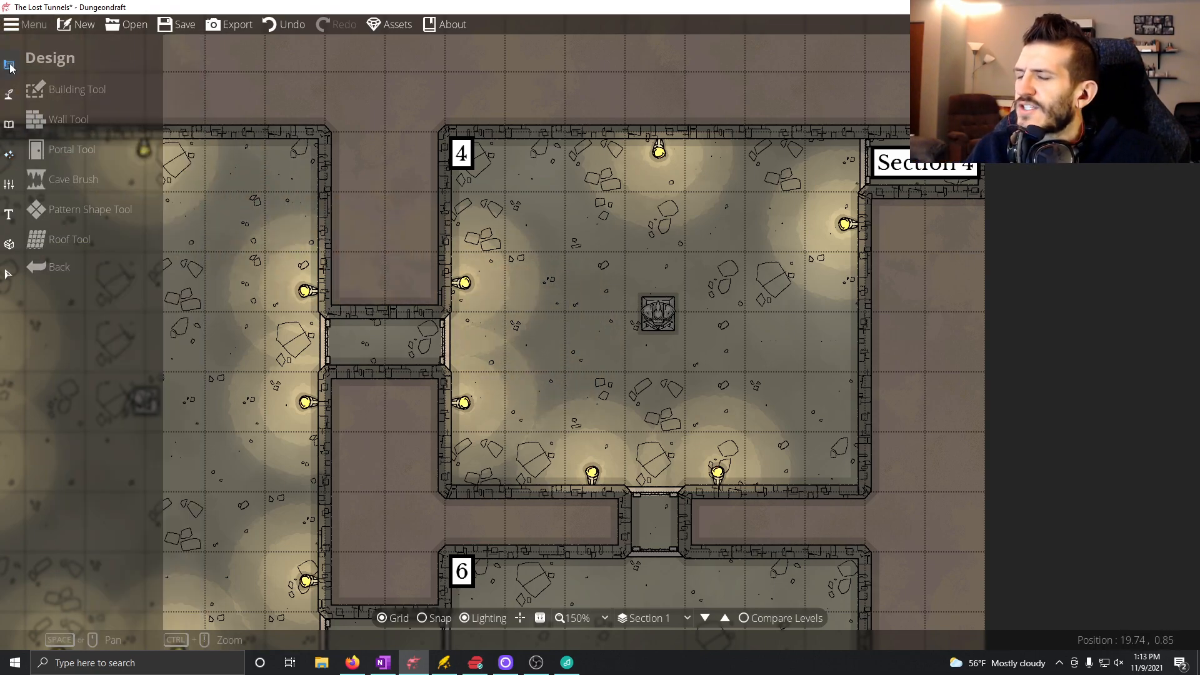
pyautogui.click(8, 124)
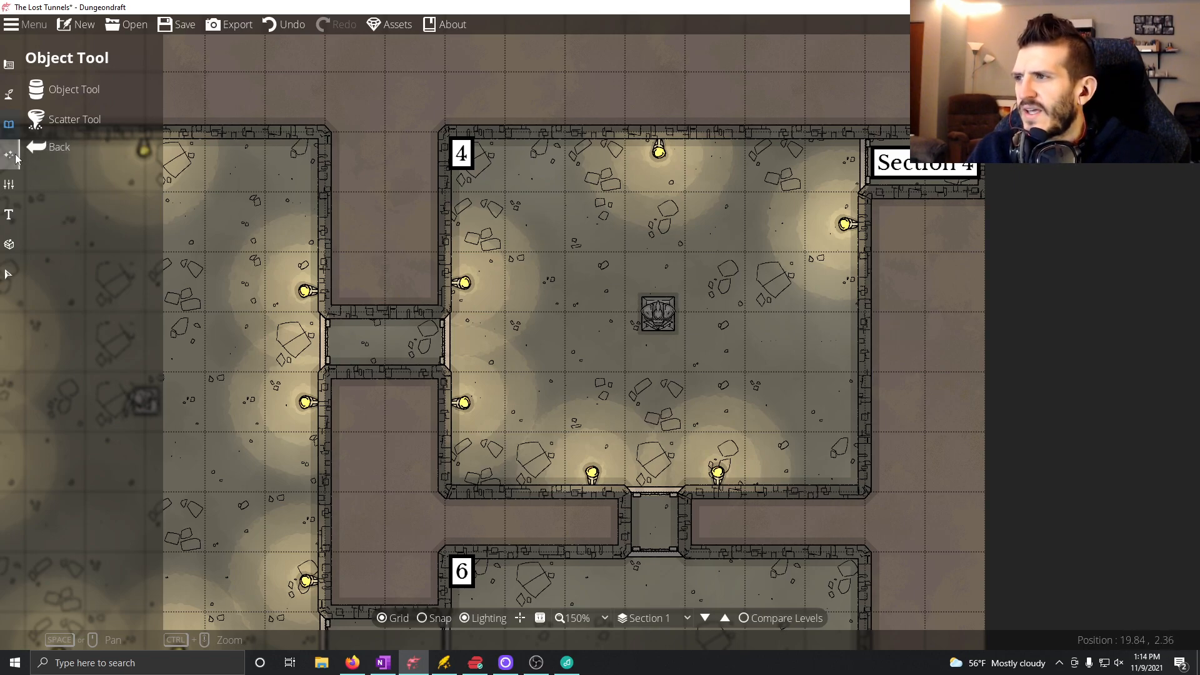
pyautogui.click(38, 89)
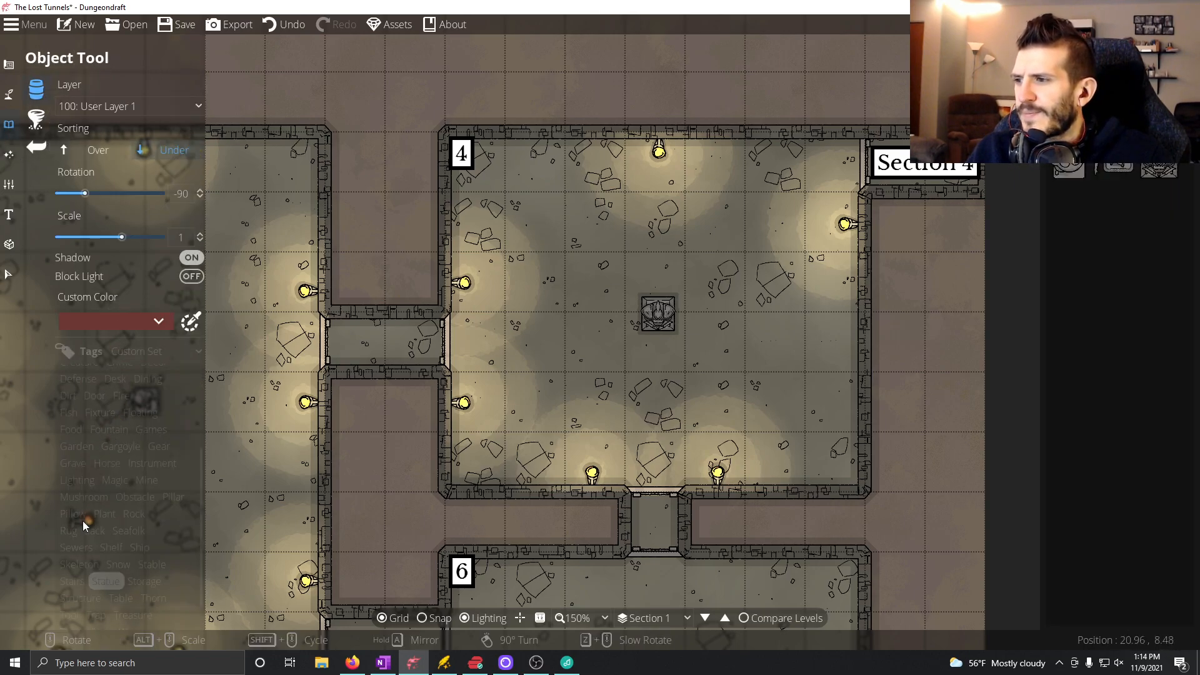
pyautogui.scroll(-5, 125, 500)
pyautogui.scroll(-2, 149, 516)
pyautogui.click(132, 602)
pyautogui.click(1115, 294)
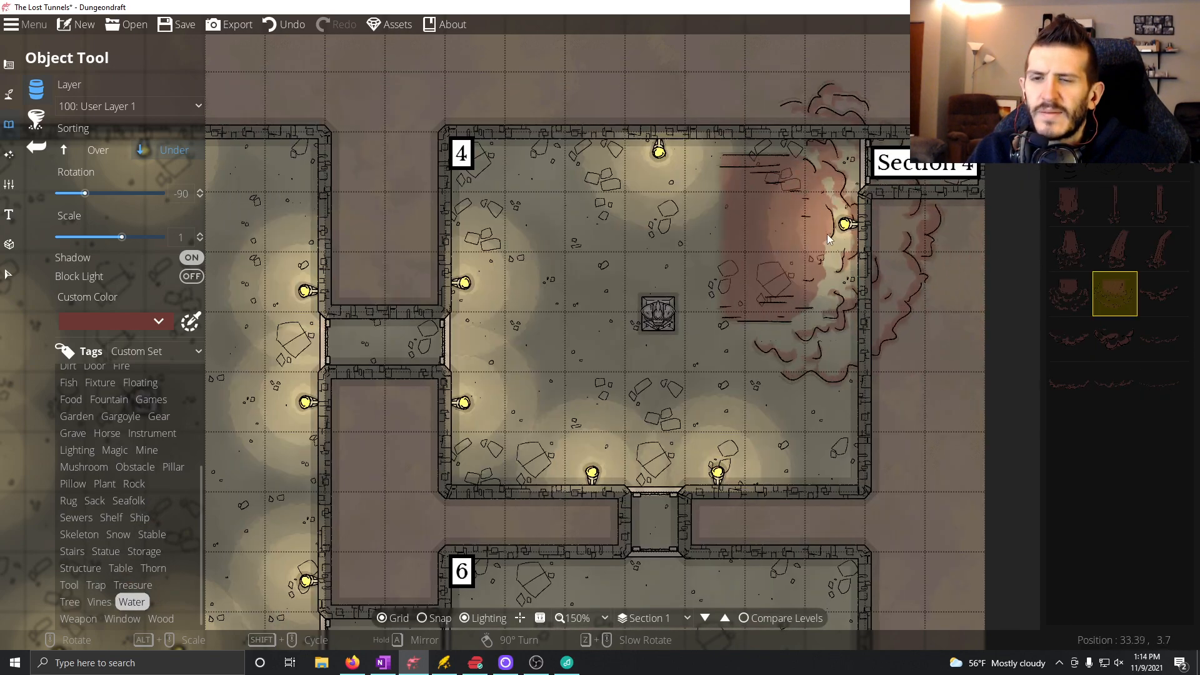
pyautogui.press('Escape')
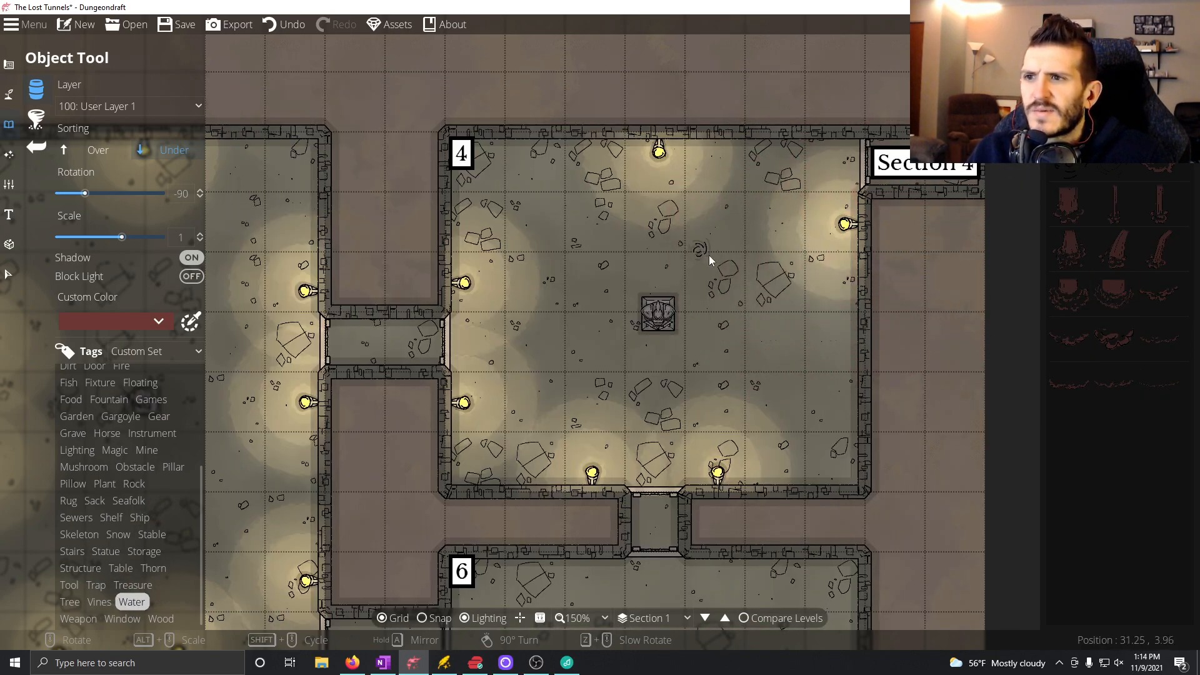
pyautogui.click(1069, 294)
pyautogui.click(1070, 249)
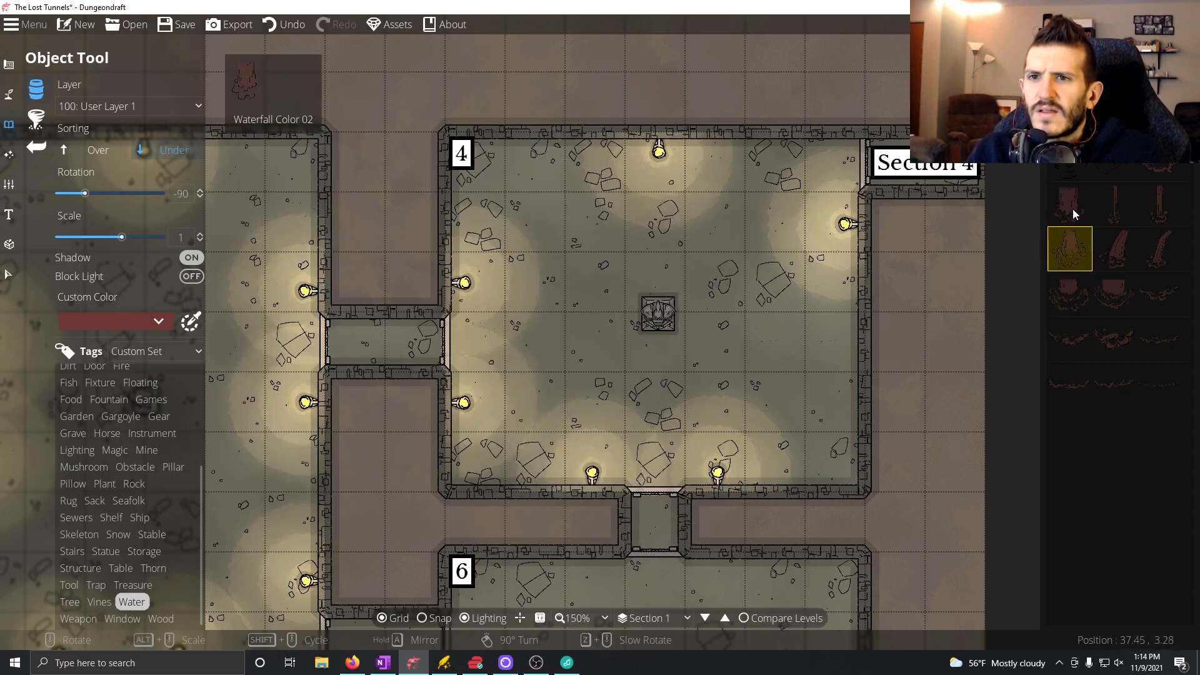
pyautogui.click(1151, 170)
pyautogui.scroll(4, 766, 236)
pyautogui.scroll(2, 756, 232)
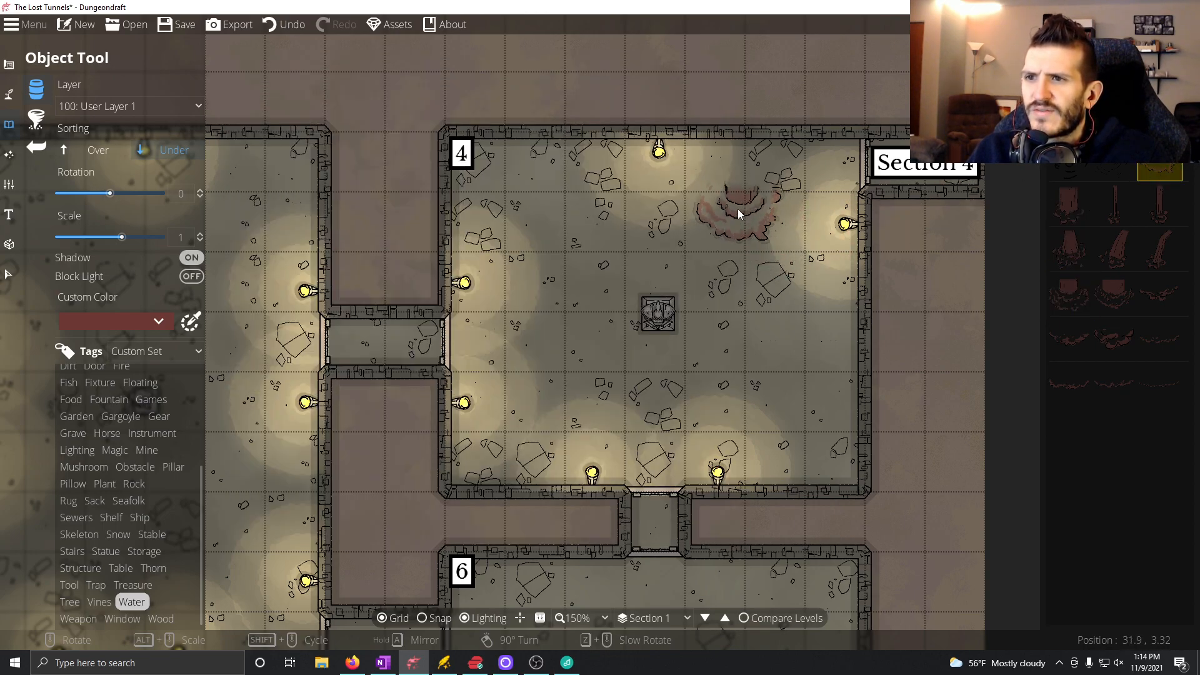
pyautogui.click(1154, 389)
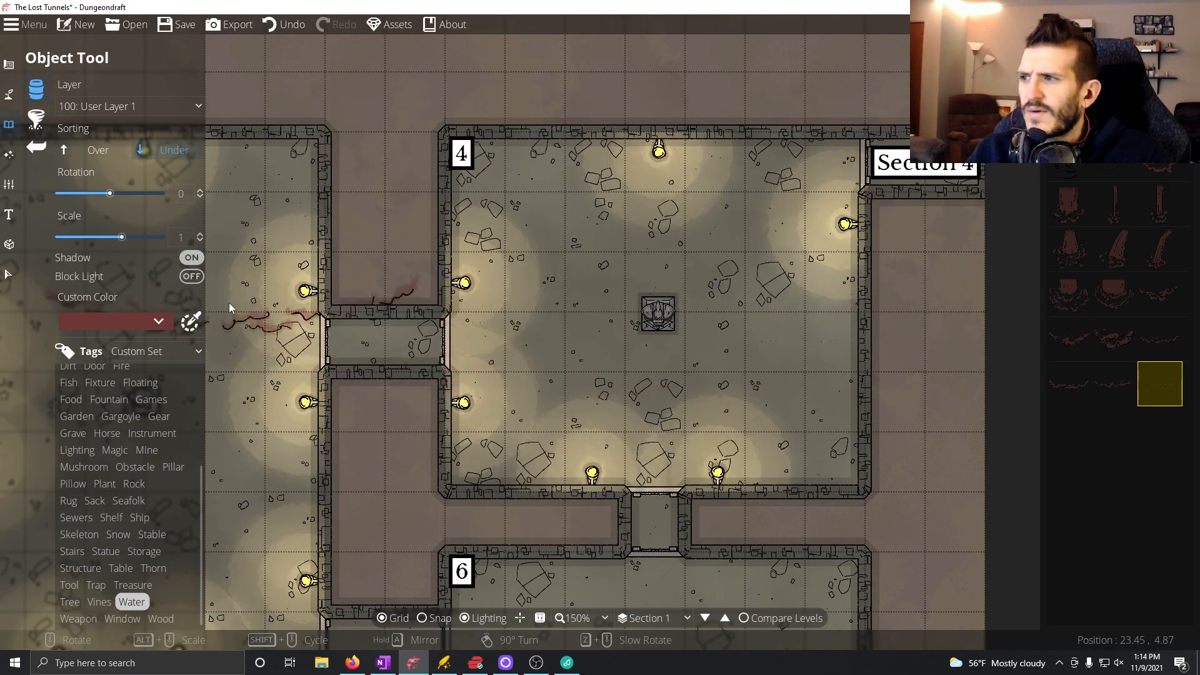
# Try painting two bordered green pools in Room 4 with the Water Brush at its smallest size.
pyautogui.click(9, 94)
pyautogui.click(78, 120)
pyautogui.click(70, 110)
pyautogui.moveTo(578, 246); pyautogui.dragTo(606, 266)
pyautogui.moveTo(782, 425)
pyautogui.mouseDown()
pyautogui.moveTo(806, 413)
pyautogui.moveTo(820, 451)
pyautogui.moveTo(780, 459)
pyautogui.mouseUp()
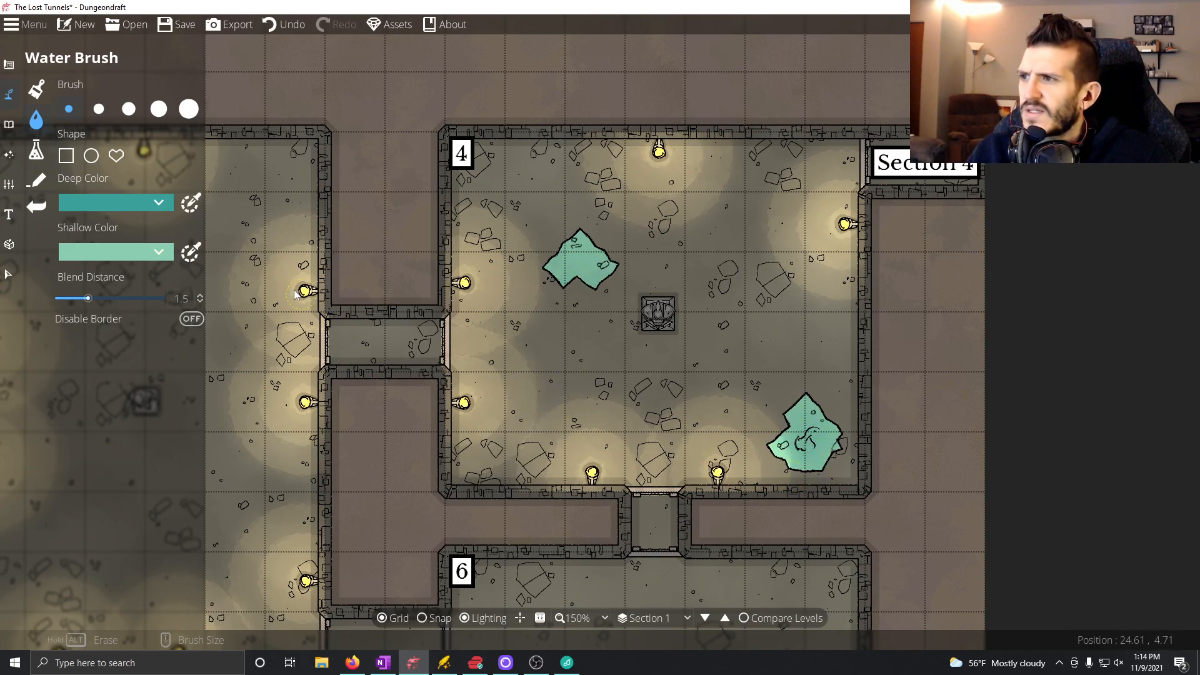
# Undo the bordered water pools painted in Room 4.
pyautogui.click(275, 31)
pyautogui.click(275, 32)
pyautogui.click(277, 32)
pyautogui.click(277, 31)
pyautogui.click(278, 31)
pyautogui.click(279, 31)
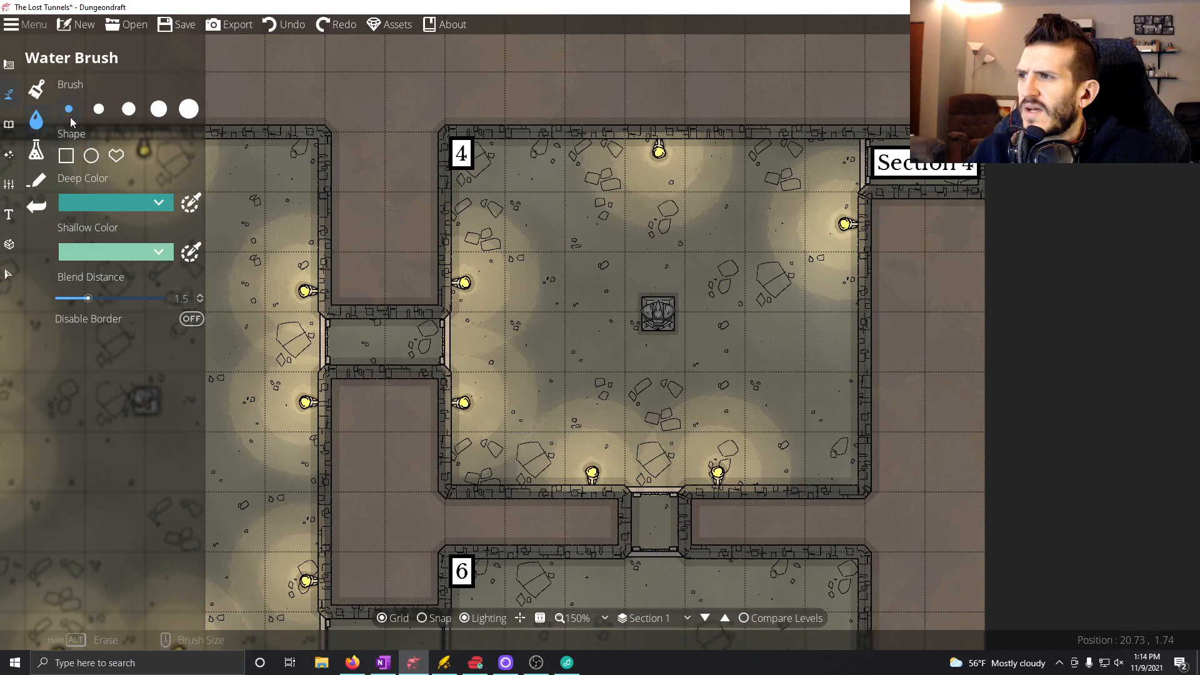
# Disable the water border and paint three small green pools in Room 4, west, southeast and northeast of the statue.
pyautogui.click(193, 319)
pyautogui.click(563, 298)
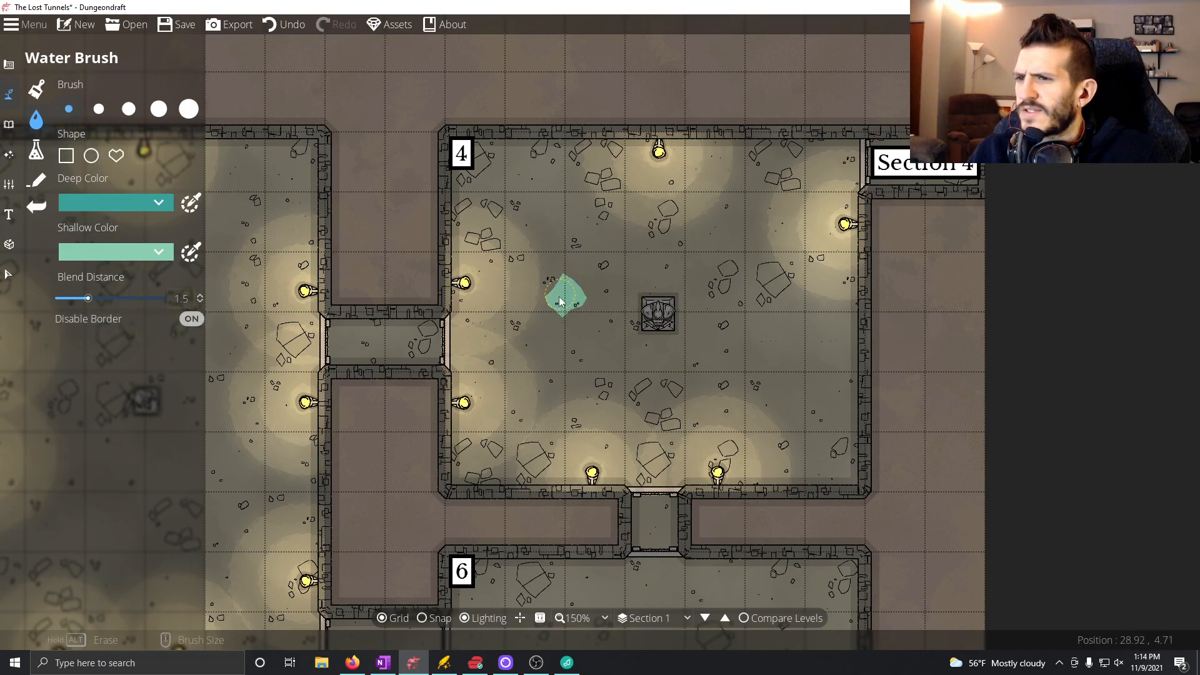
pyautogui.moveTo(543, 324); pyautogui.dragTo(553, 334)
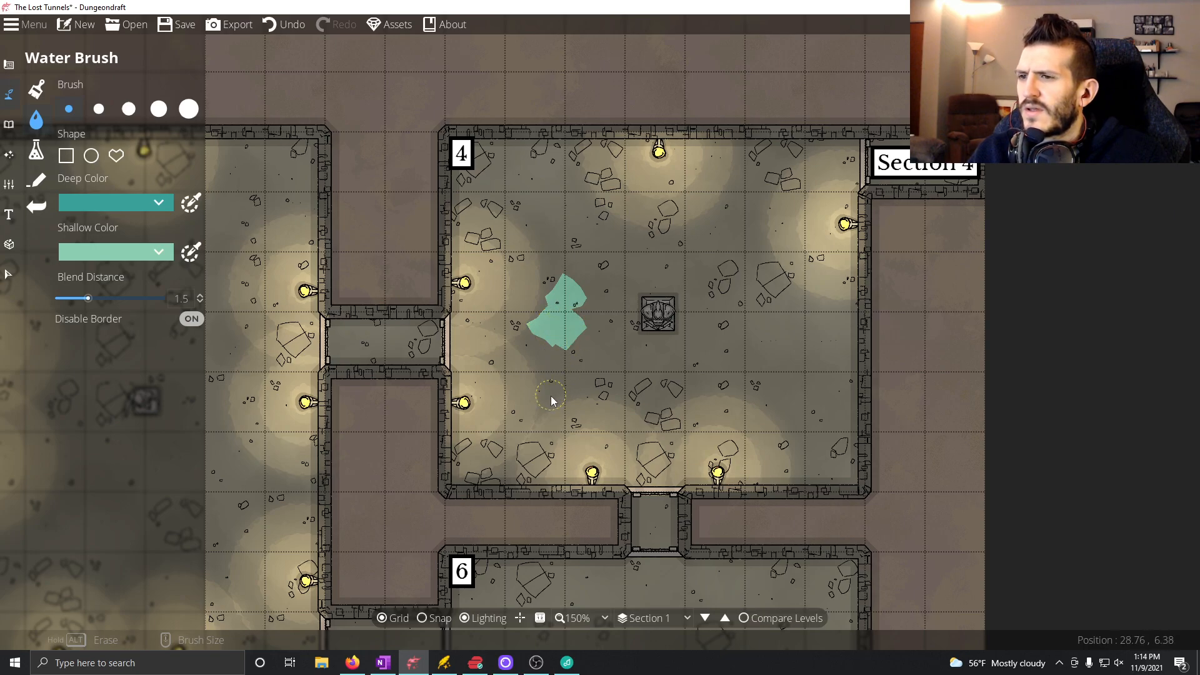
pyautogui.moveTo(750, 419)
pyautogui.mouseDown()
pyautogui.moveTo(803, 463)
pyautogui.moveTo(809, 419)
pyautogui.moveTo(828, 457)
pyautogui.mouseUp()
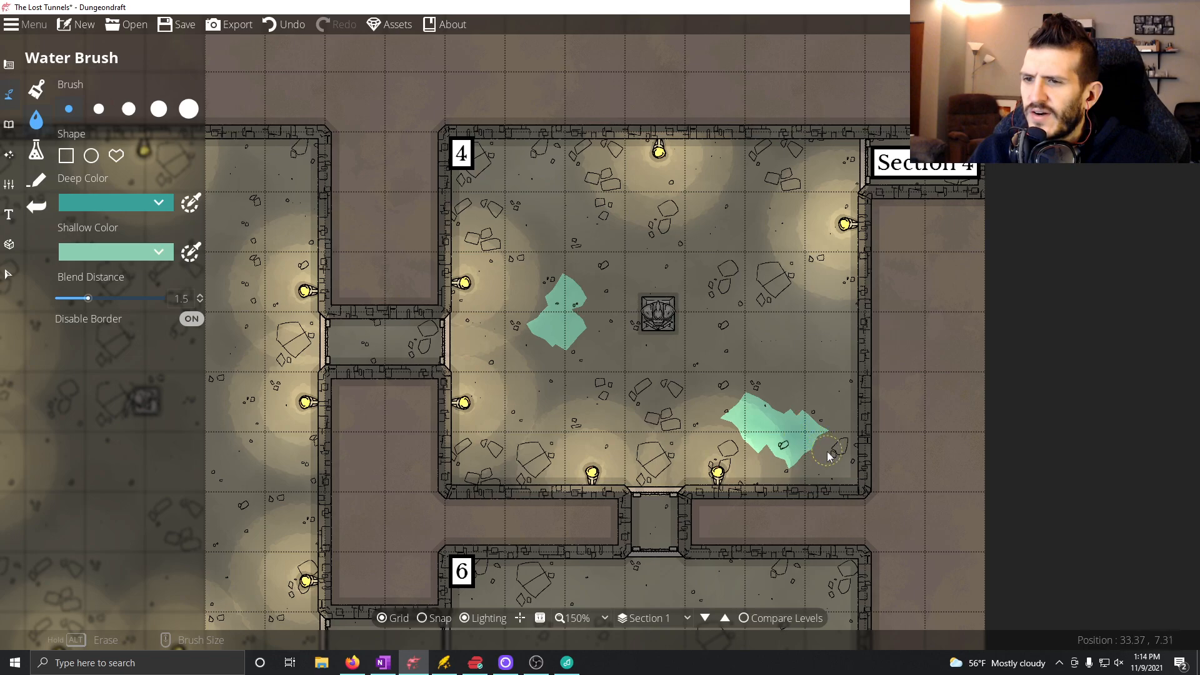
pyautogui.moveTo(776, 265)
pyautogui.mouseDown()
pyautogui.moveTo(797, 253)
pyautogui.moveTo(781, 272)
pyautogui.moveTo(777, 248)
pyautogui.mouseUp()
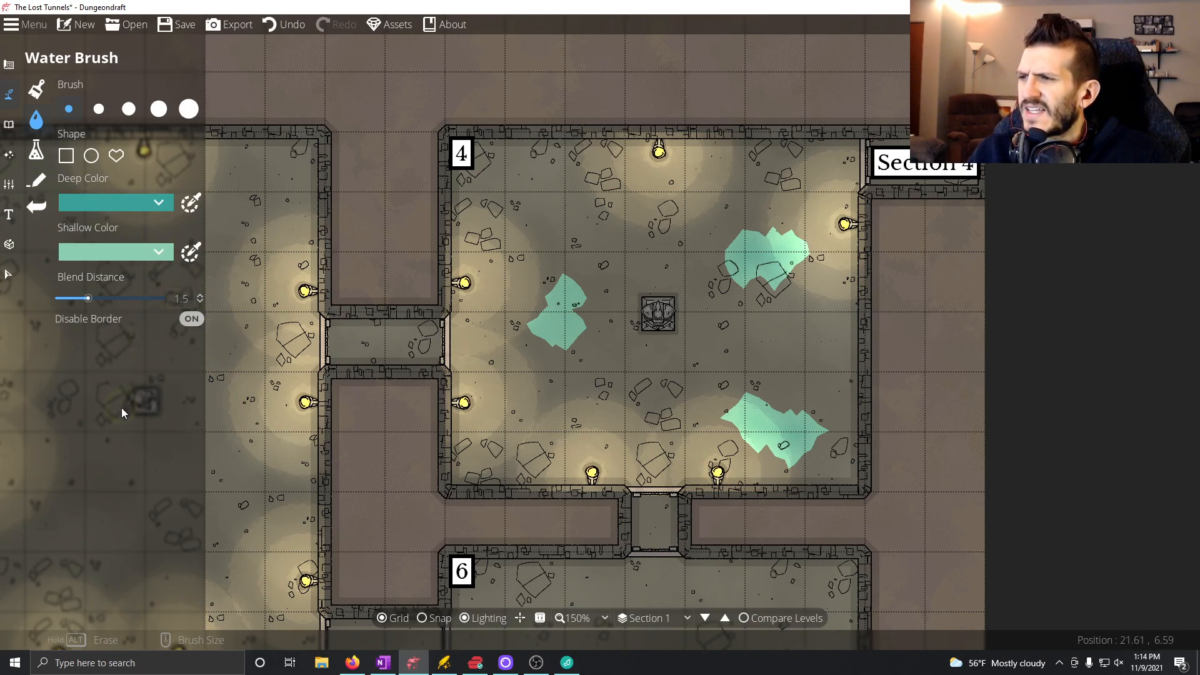
# Set the water's deep color to blue and shallow color to light blue, and paint a test dab in Room 4's northwest area.
pyautogui.click(164, 206)
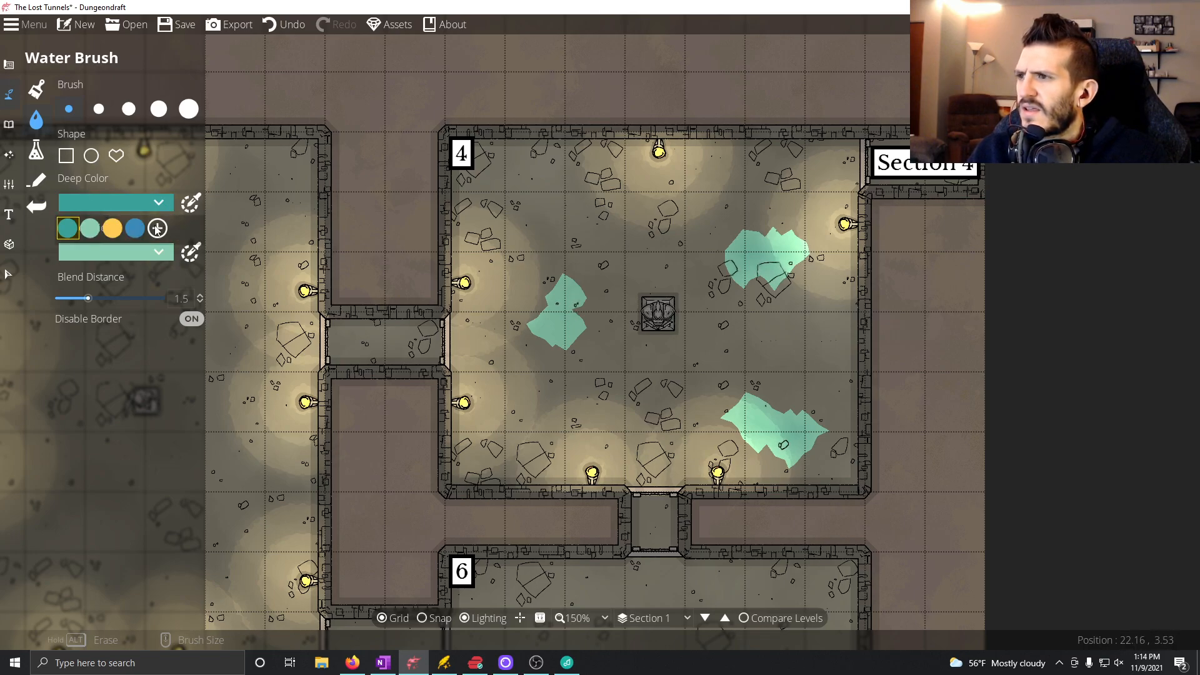
pyautogui.click(137, 228)
pyautogui.click(163, 256)
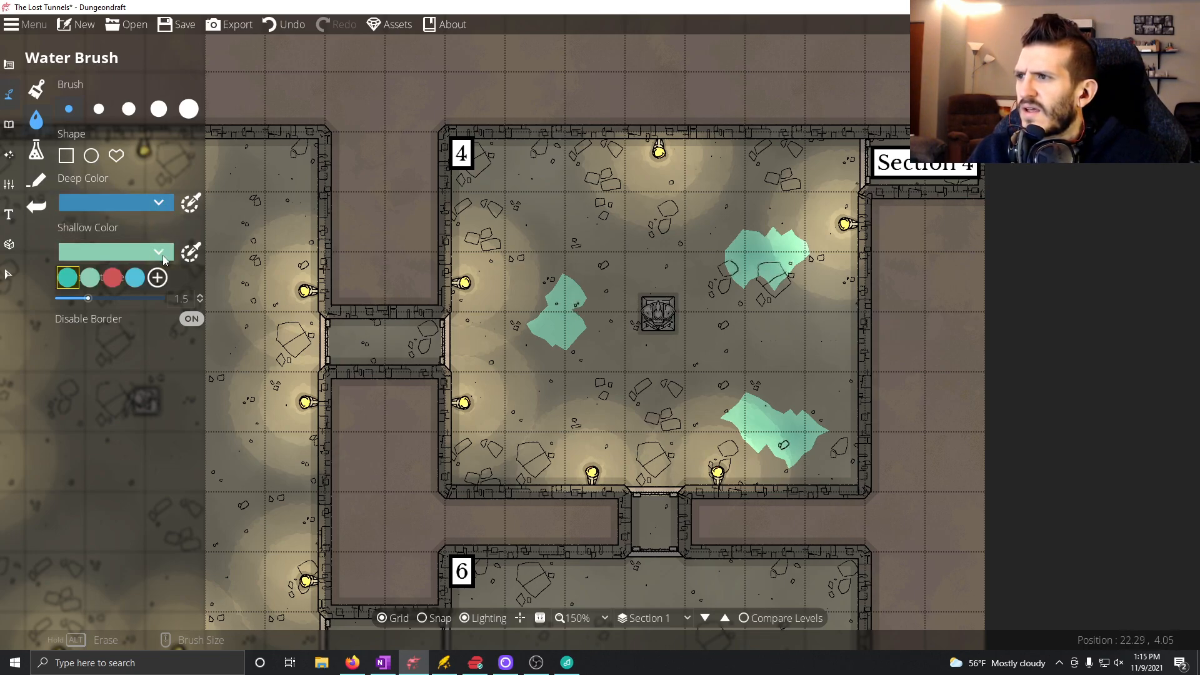
pyautogui.click(135, 280)
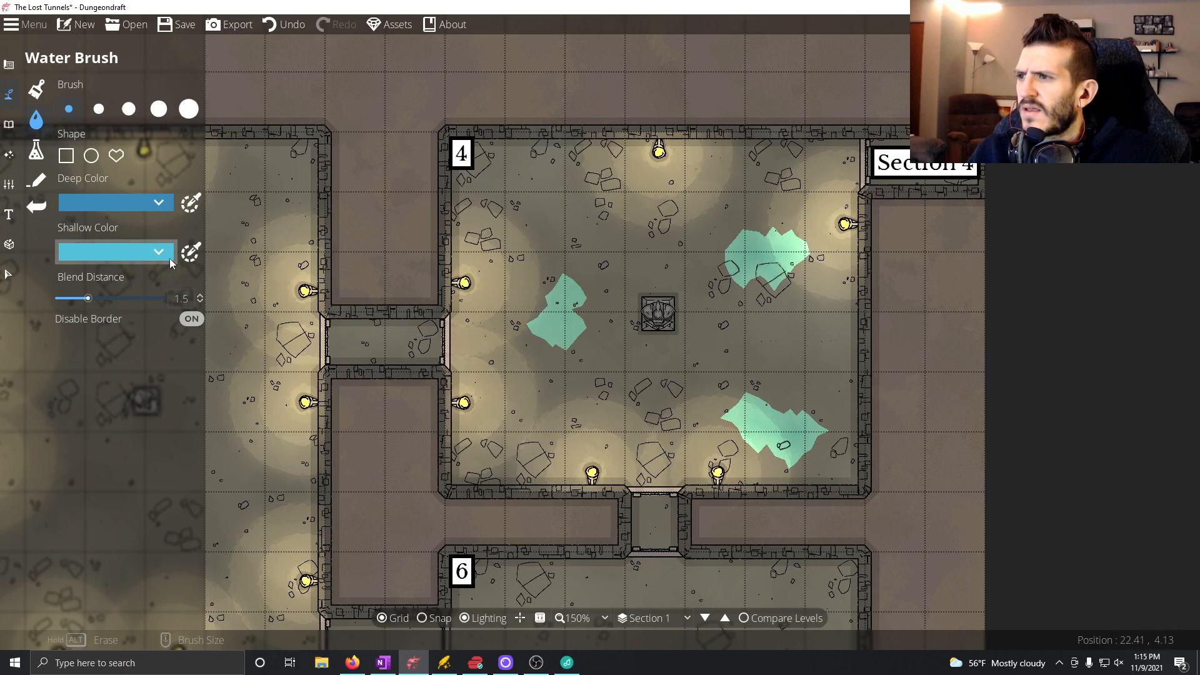
pyautogui.click(534, 220)
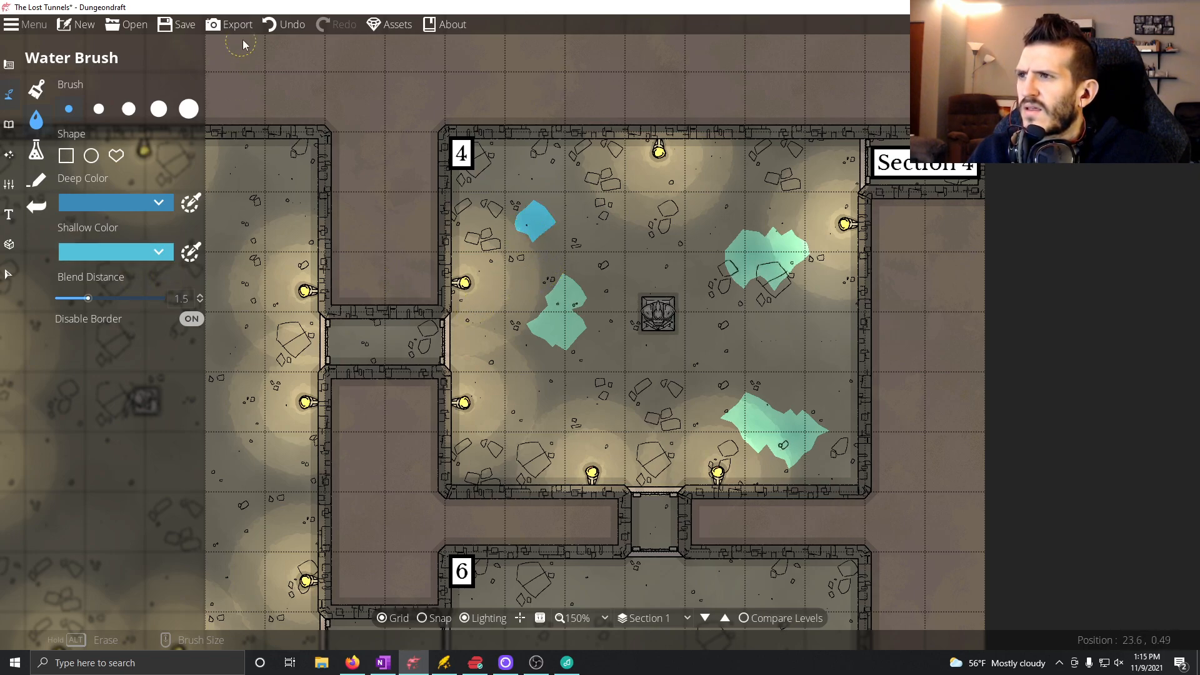
# Undo the blue test dab and all the green pools painted in Room 4.
pyautogui.click(285, 25)
pyautogui.click(284, 25)
pyautogui.click(285, 25)
pyautogui.click(284, 25)
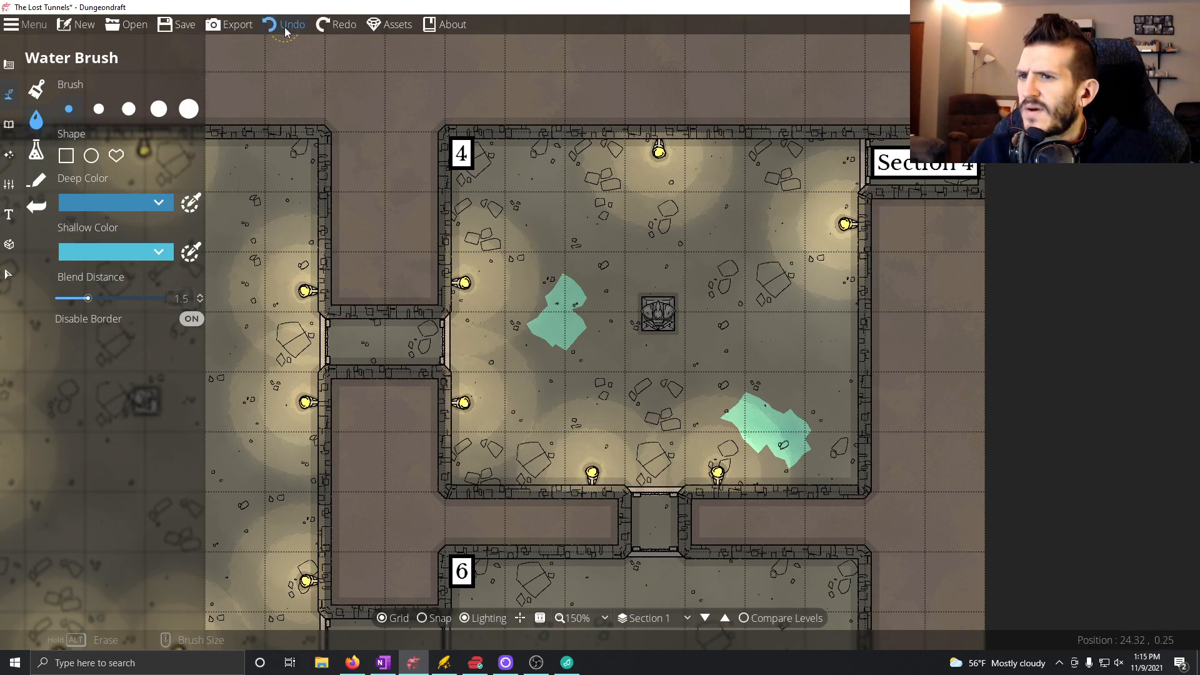
pyautogui.click(284, 25)
pyautogui.click(285, 25)
pyautogui.click(284, 25)
pyautogui.click(284, 25)
pyautogui.click(285, 25)
pyautogui.click(284, 25)
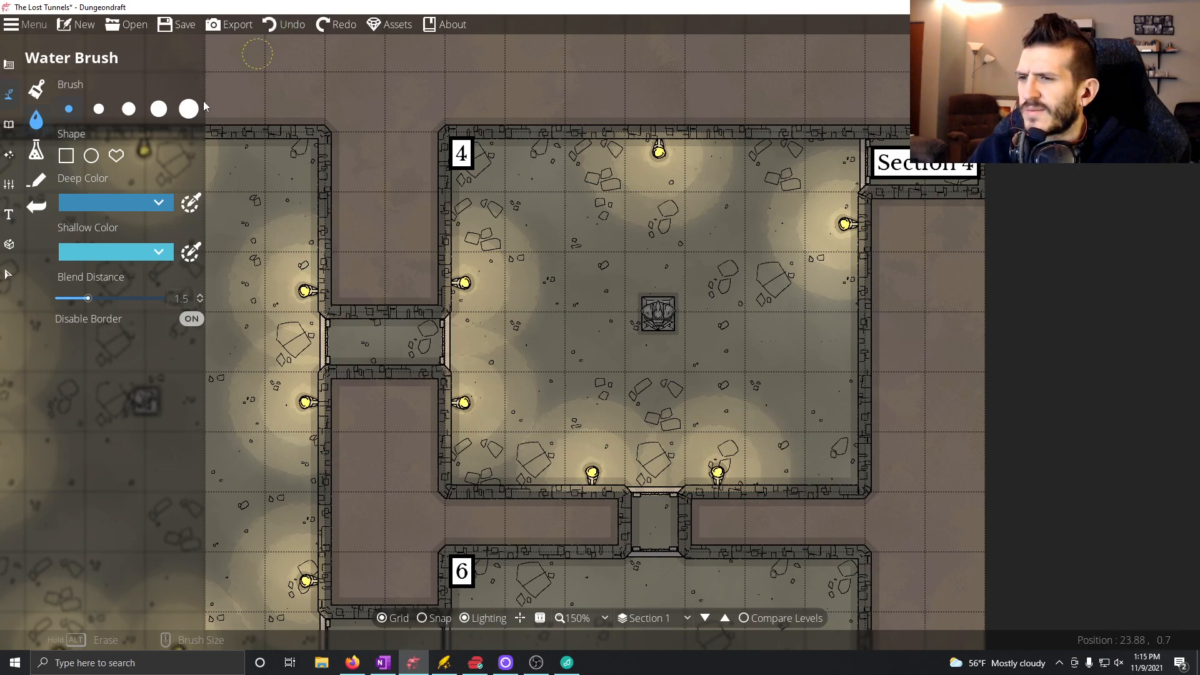
# Set the water's deep color to teal and its shallow color to a custom green, hex 3ac369.
pyautogui.click(167, 207)
pyautogui.click(68, 228)
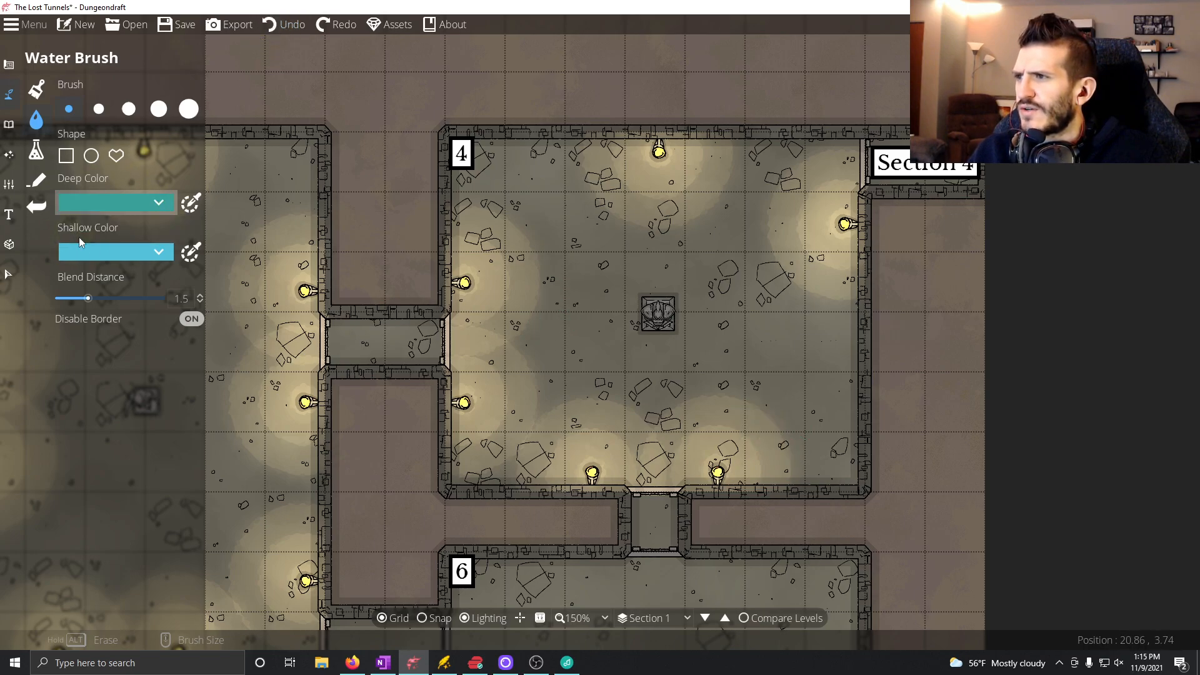
pyautogui.click(158, 251)
pyautogui.click(73, 273)
pyautogui.click(165, 257)
pyautogui.click(162, 277)
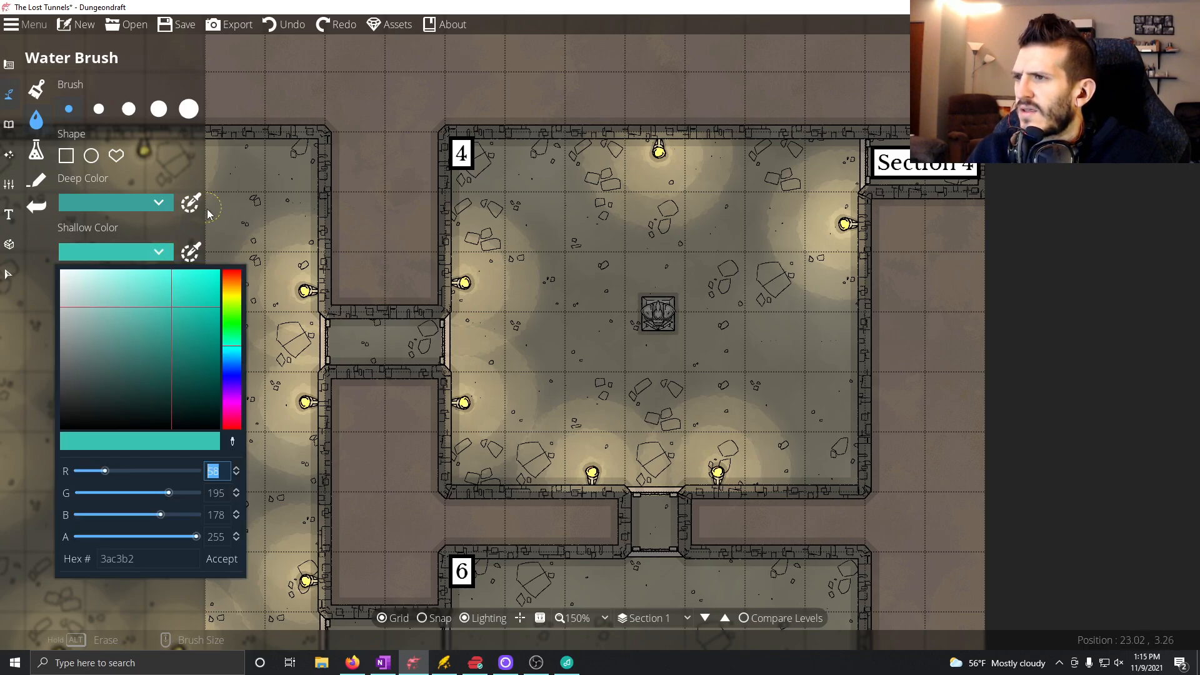
pyautogui.click(232, 332)
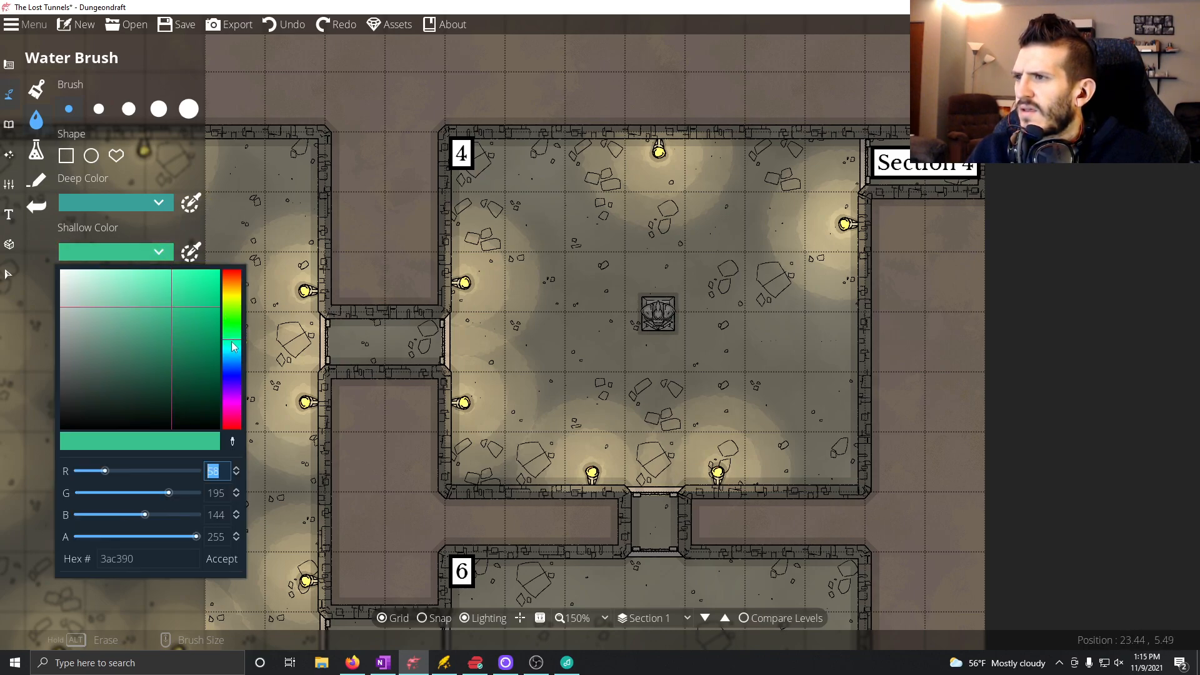
# Set the water's deep color to a custom muted dark green, hex 417a5e.
pyautogui.click(136, 206)
pyautogui.click(140, 206)
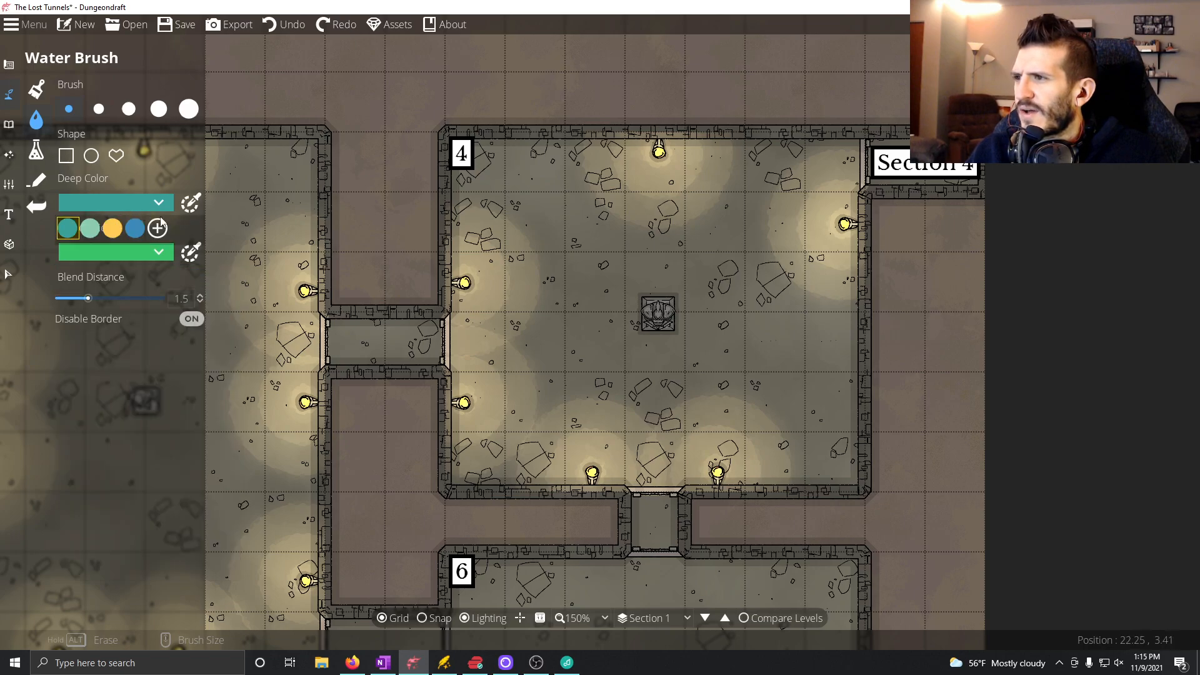
pyautogui.click(191, 205)
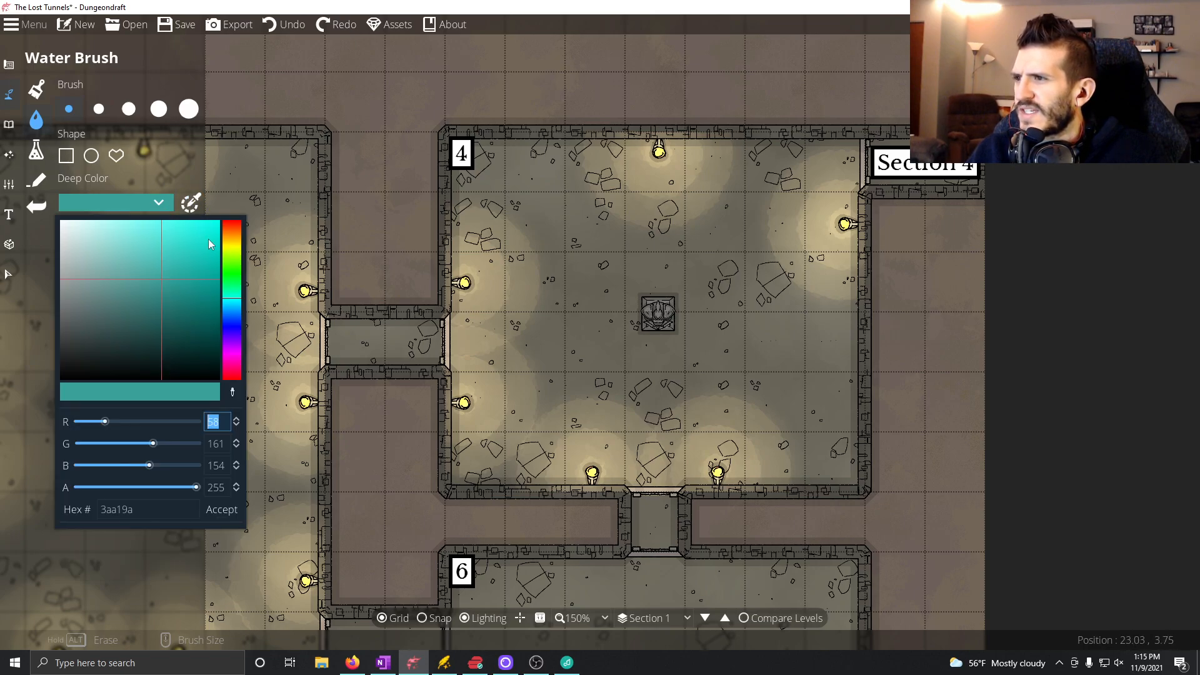
pyautogui.click(228, 271)
pyautogui.moveTo(172, 314); pyautogui.dragTo(135, 304)
pyautogui.click(229, 289)
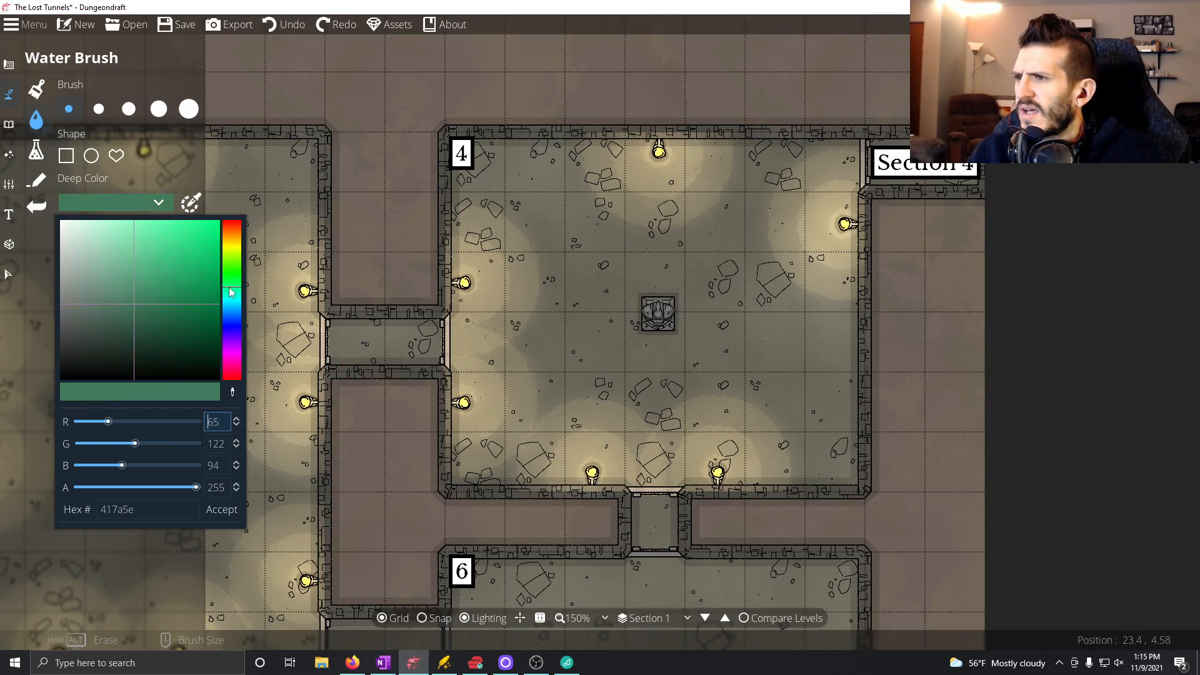
pyautogui.click(221, 511)
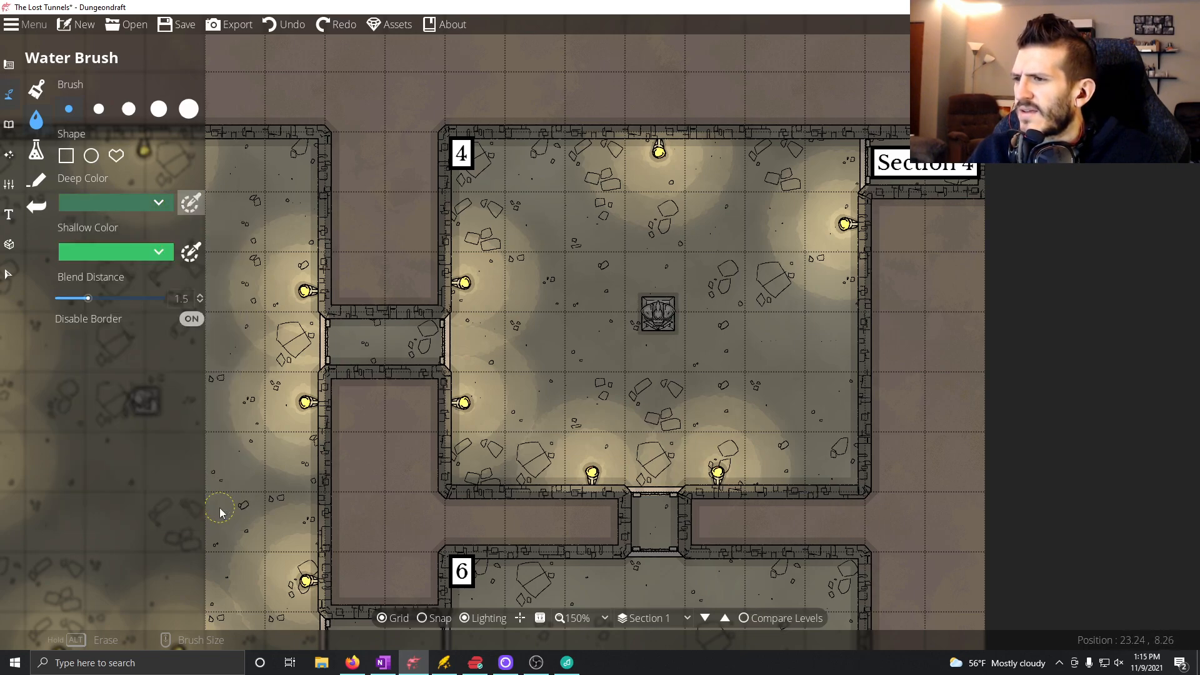
# Paint three small green pools in Room 4, southeast, southwest and northwest of the statue.
pyautogui.moveTo(759, 341)
pyautogui.mouseDown()
pyautogui.moveTo(785, 420)
pyautogui.moveTo(787, 372)
pyautogui.moveTo(741, 465)
pyautogui.mouseUp()
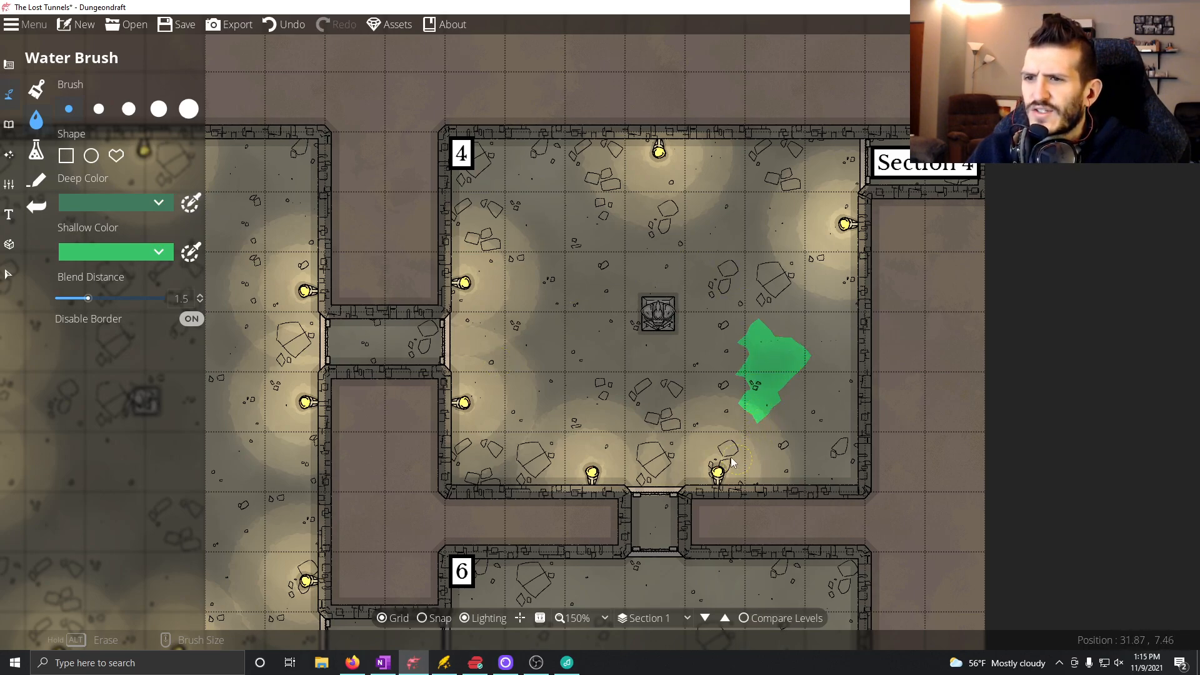
pyautogui.click(567, 412)
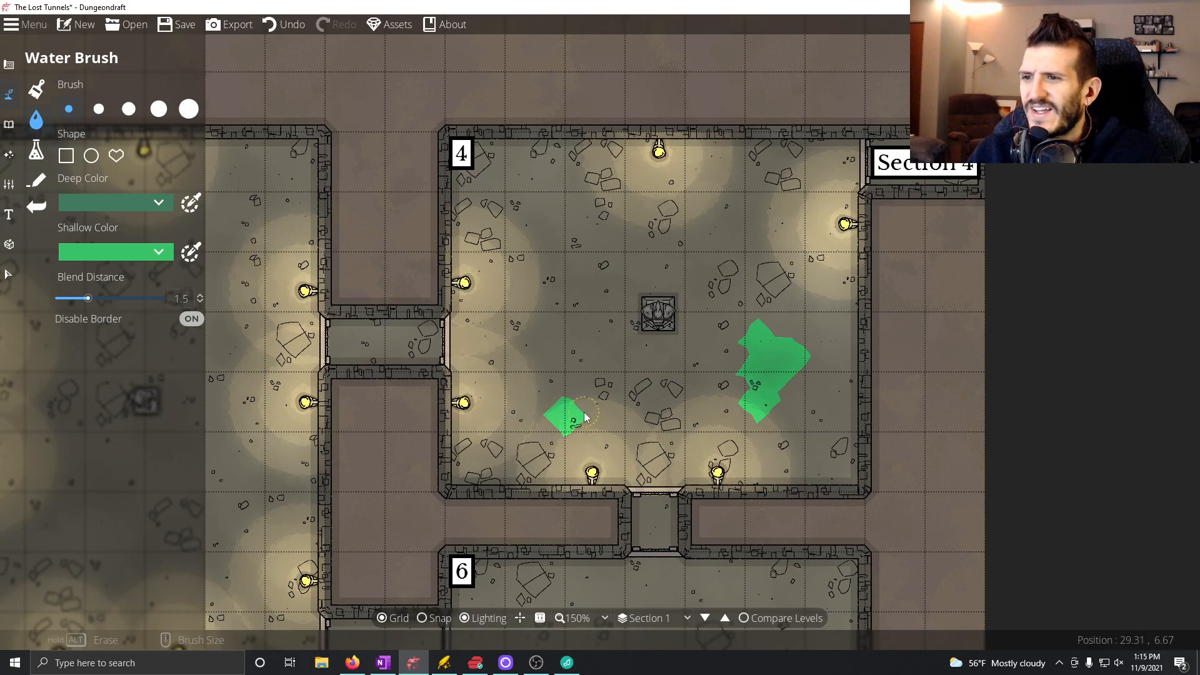
pyautogui.click(591, 412)
pyautogui.click(624, 415)
pyautogui.click(575, 250)
pyautogui.click(550, 252)
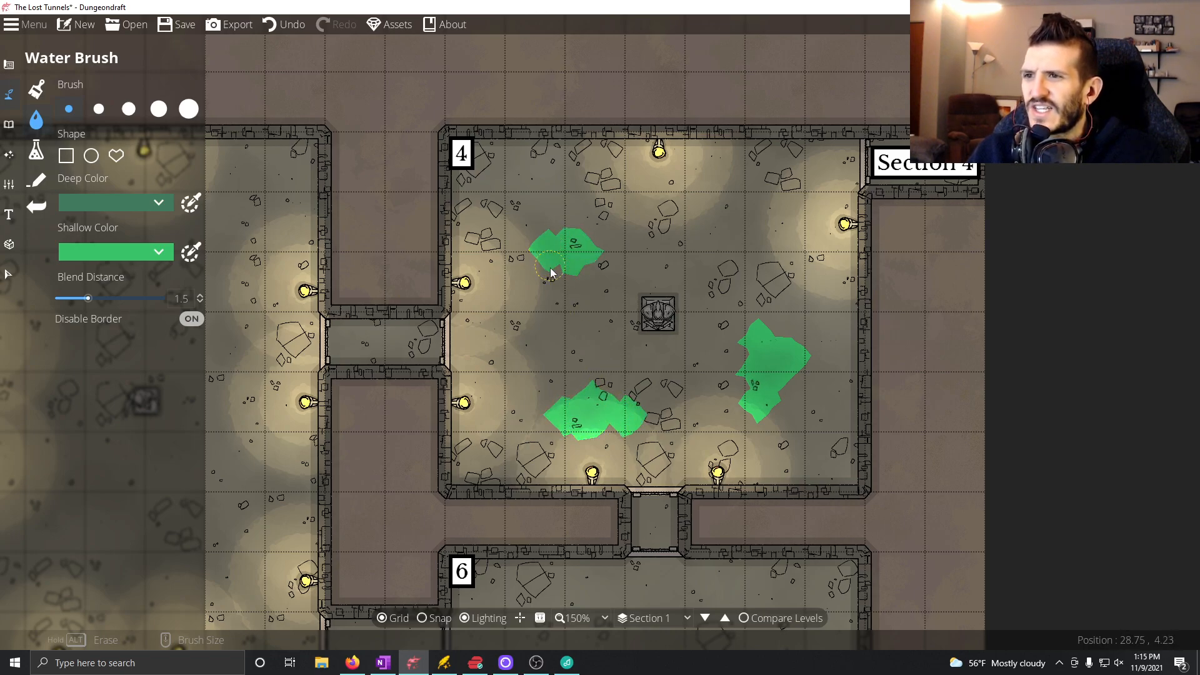
pyautogui.click(535, 280)
pyautogui.click(550, 270)
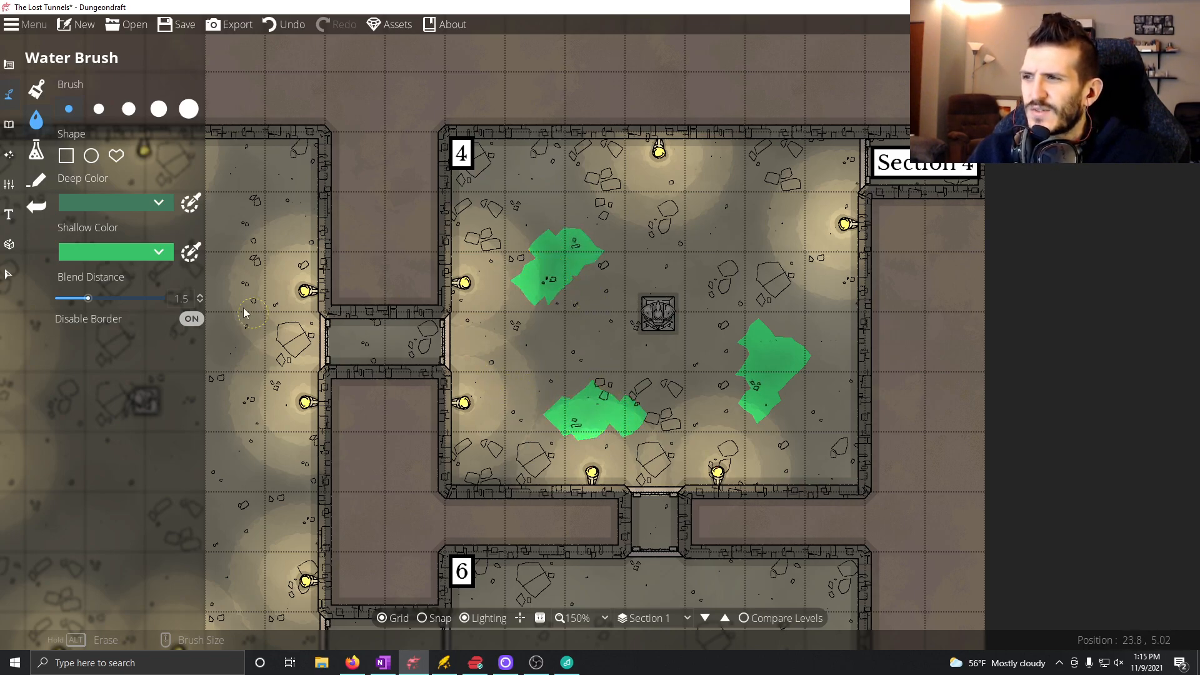
# Undo the three green pools just painted around Room 4's statue.
pyautogui.click(292, 18)
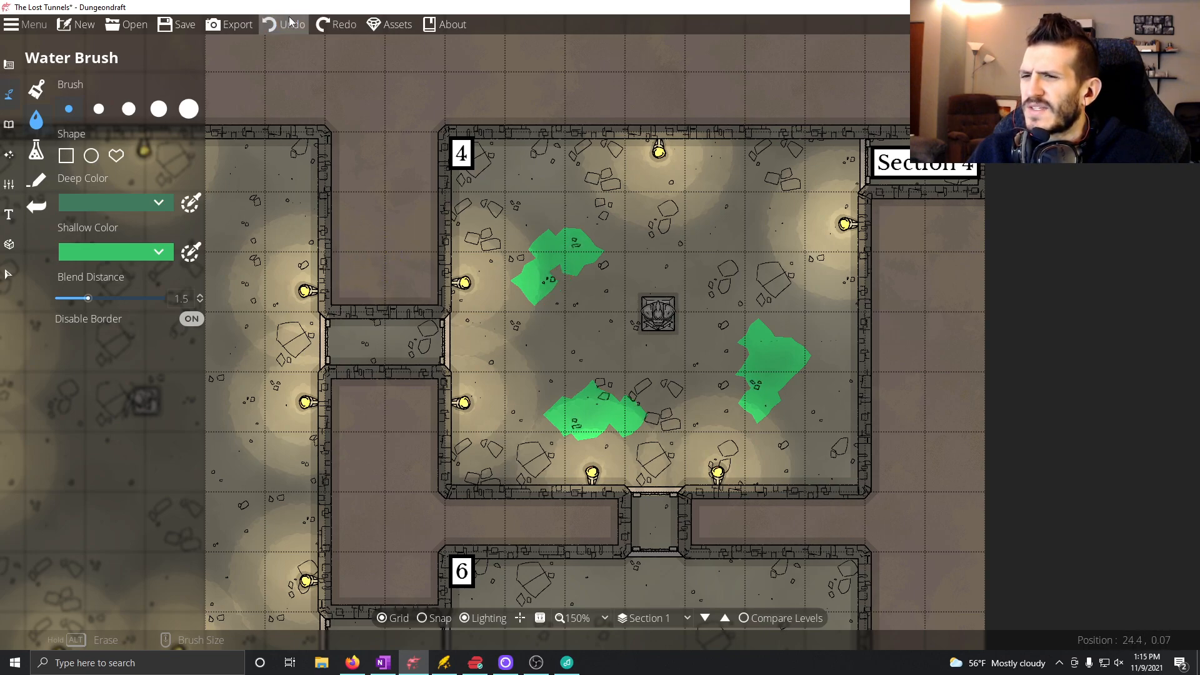
pyautogui.click(292, 18)
pyautogui.click(292, 20)
pyautogui.click(291, 20)
pyautogui.click(290, 22)
pyautogui.click(290, 21)
pyautogui.click(290, 22)
pyautogui.click(290, 22)
pyautogui.click(290, 21)
pyautogui.click(291, 22)
# Set the water's shallow color to a custom bluish green, hex 20ca8e.
pyautogui.click(142, 256)
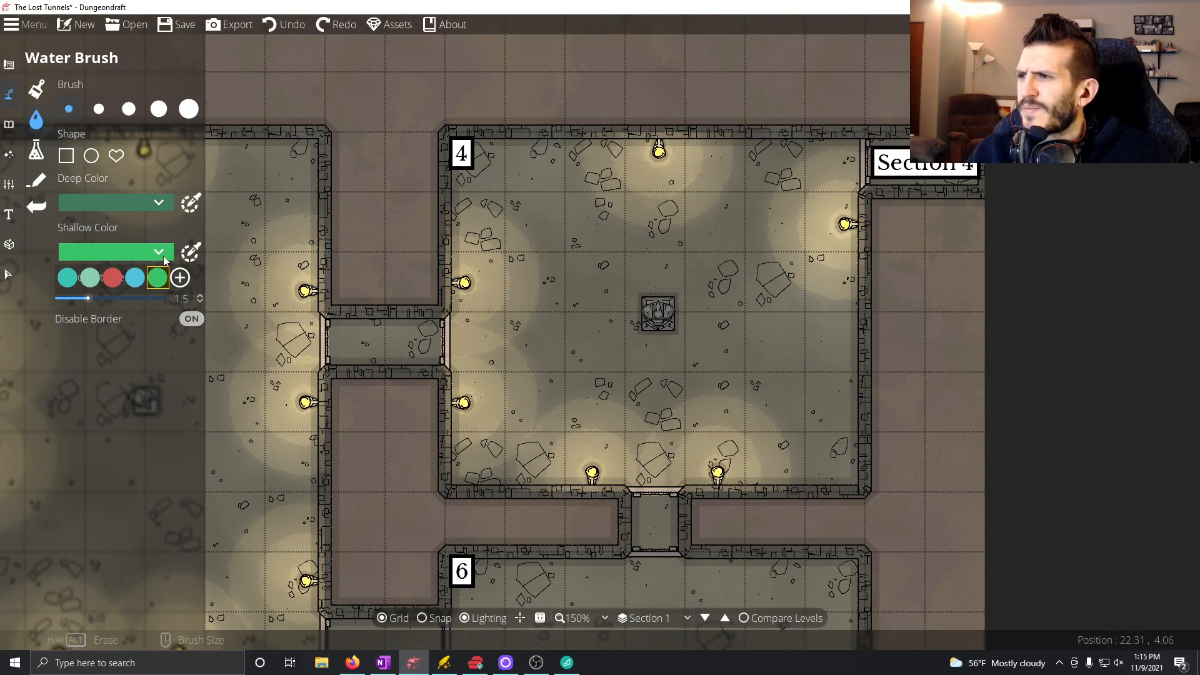
pyautogui.click(180, 277)
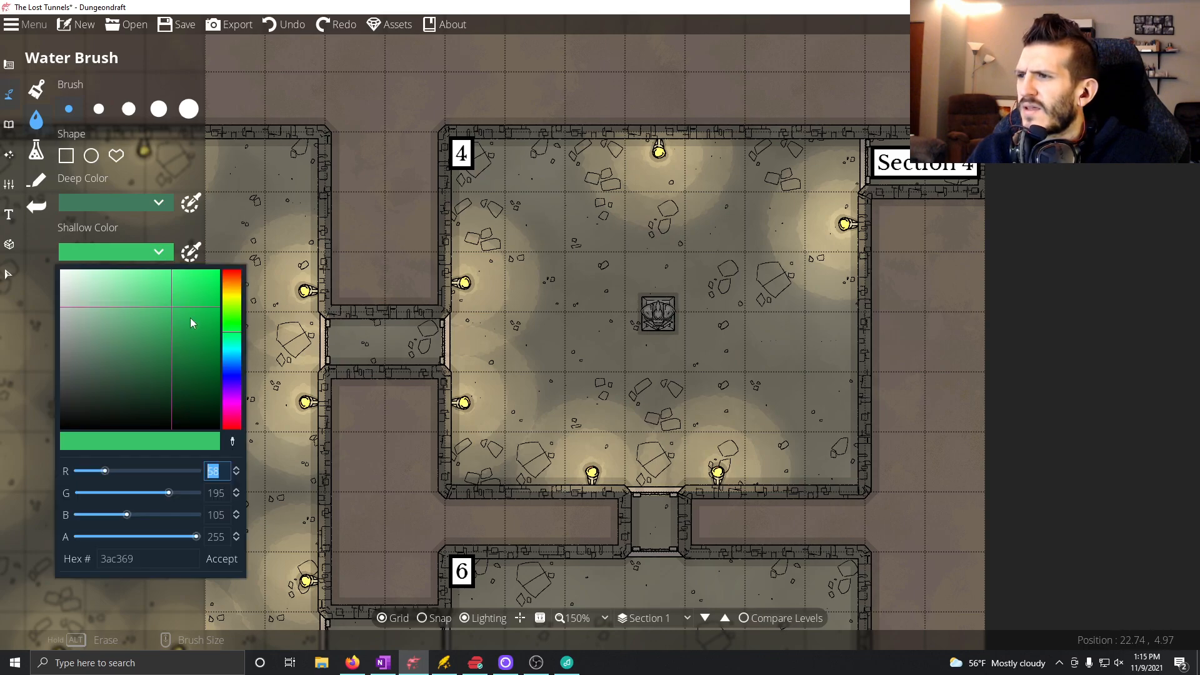
pyautogui.click(155, 305)
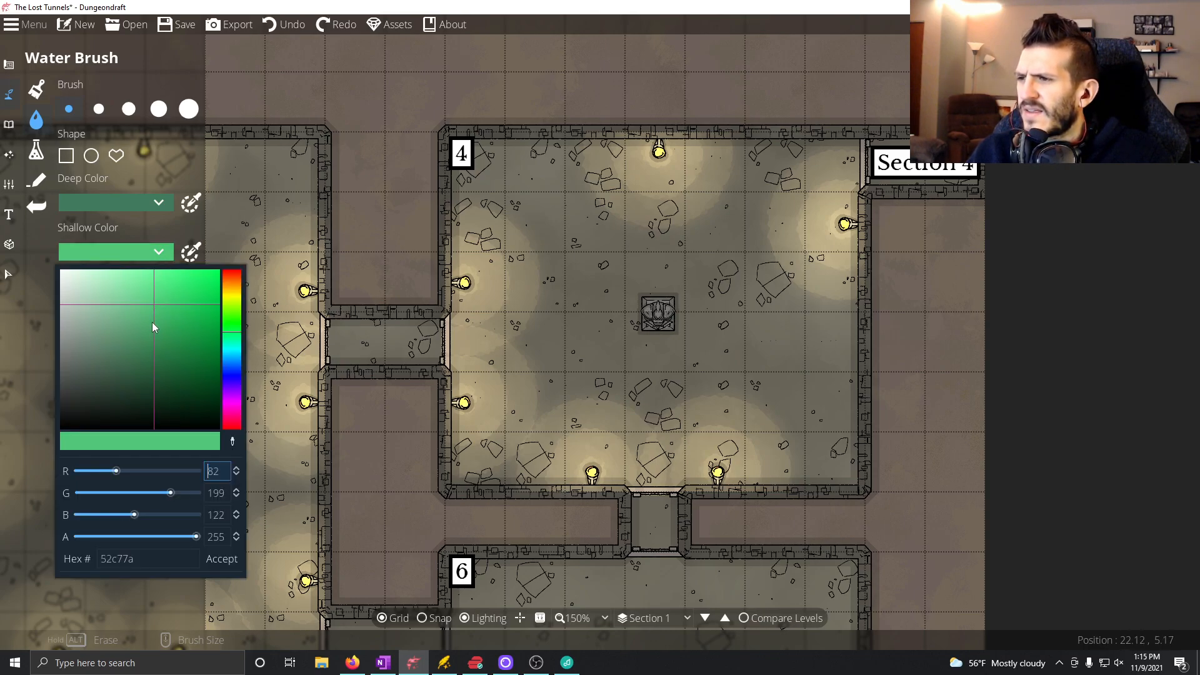
pyautogui.click(141, 291)
pyautogui.click(232, 335)
pyautogui.click(231, 351)
pyautogui.click(233, 336)
pyautogui.click(235, 339)
pyautogui.click(233, 340)
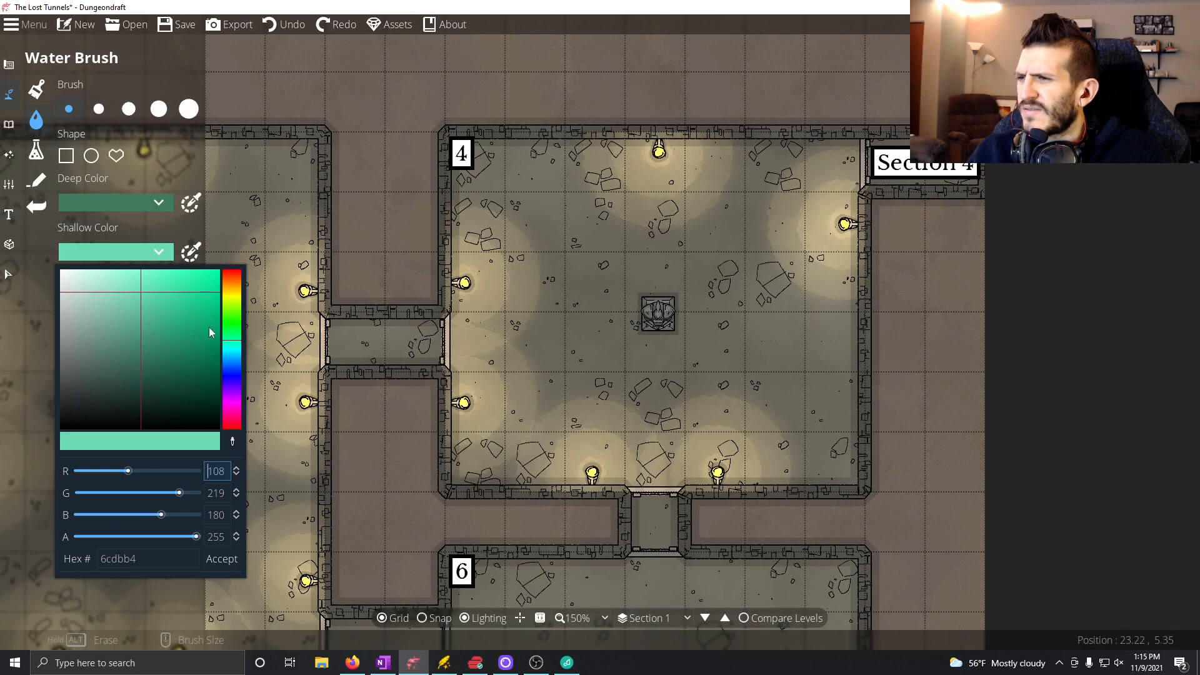
pyautogui.click(195, 303)
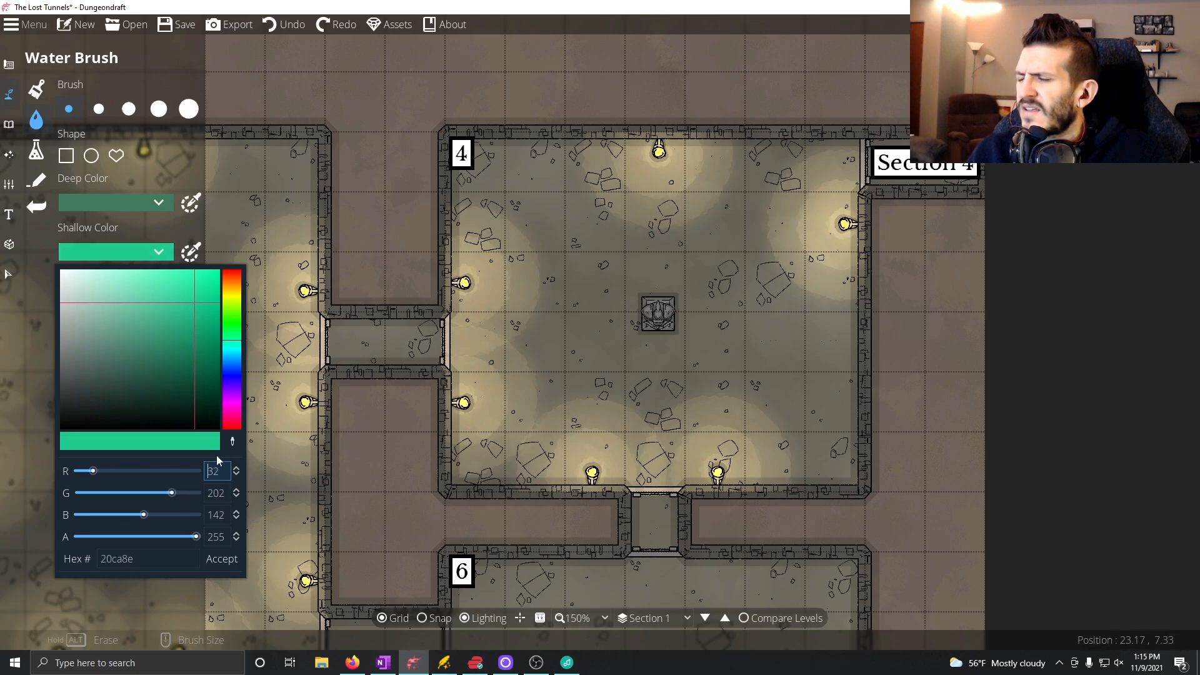
pyautogui.click(222, 559)
# Paint five green ooze pools in Room 4: southeast, northeast, northwest and just southwest of the statue, and in the southwest corner.
pyautogui.moveTo(747, 383)
pyautogui.mouseDown()
pyautogui.moveTo(775, 400)
pyautogui.moveTo(782, 373)
pyautogui.mouseUp()
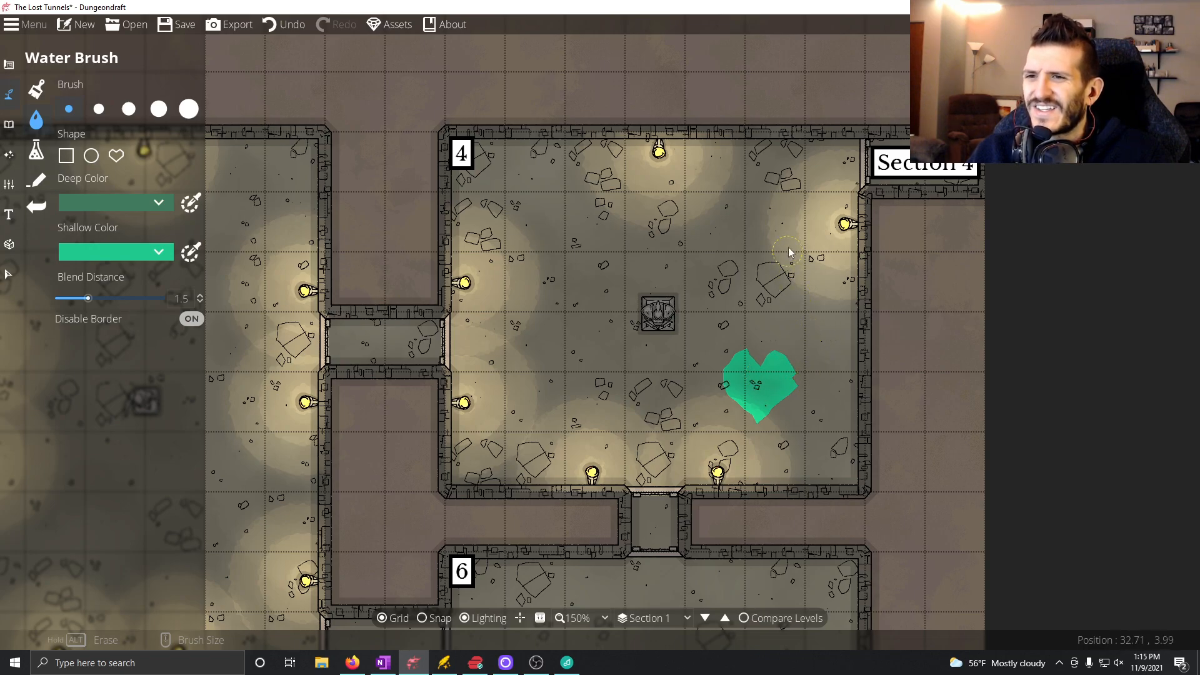
pyautogui.moveTo(789, 257); pyautogui.dragTo(745, 256)
pyautogui.moveTo(622, 225); pyautogui.dragTo(581, 268)
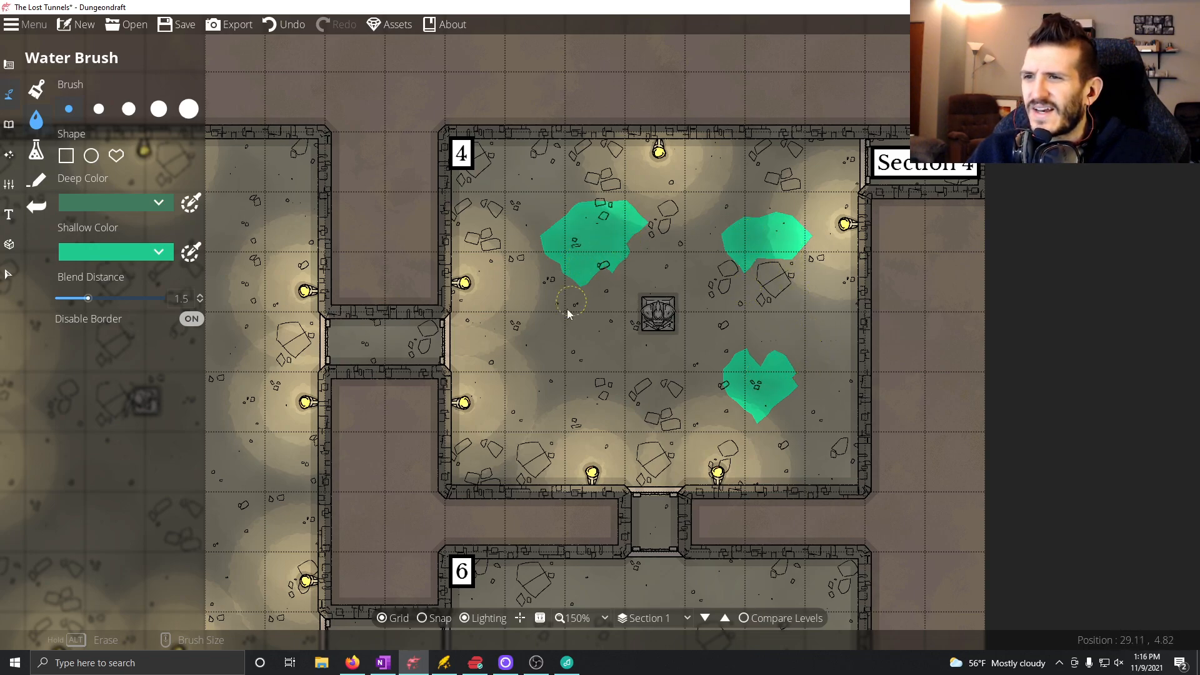
pyautogui.moveTo(652, 362)
pyautogui.mouseDown()
pyautogui.moveTo(627, 365)
pyautogui.moveTo(641, 383)
pyautogui.mouseUp()
pyautogui.moveTo(475, 471)
pyautogui.mouseDown()
pyautogui.moveTo(498, 470)
pyautogui.moveTo(460, 465)
pyautogui.moveTo(528, 477)
pyautogui.mouseUp()
pyautogui.moveTo(461, 442)
pyautogui.mouseDown()
pyautogui.moveTo(438, 432)
pyautogui.moveTo(467, 439)
pyautogui.mouseUp()
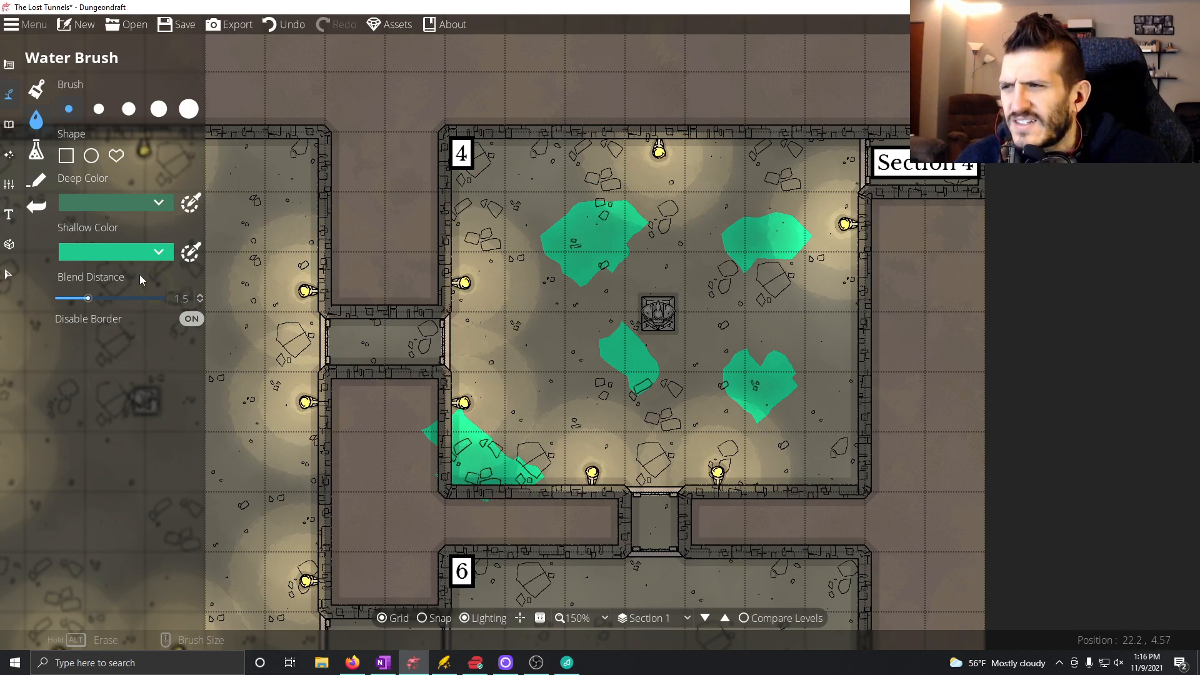
# Try the Material Brush with the dark navy material northwest of Room 4, and undo the painted patch.
pyautogui.click(37, 150)
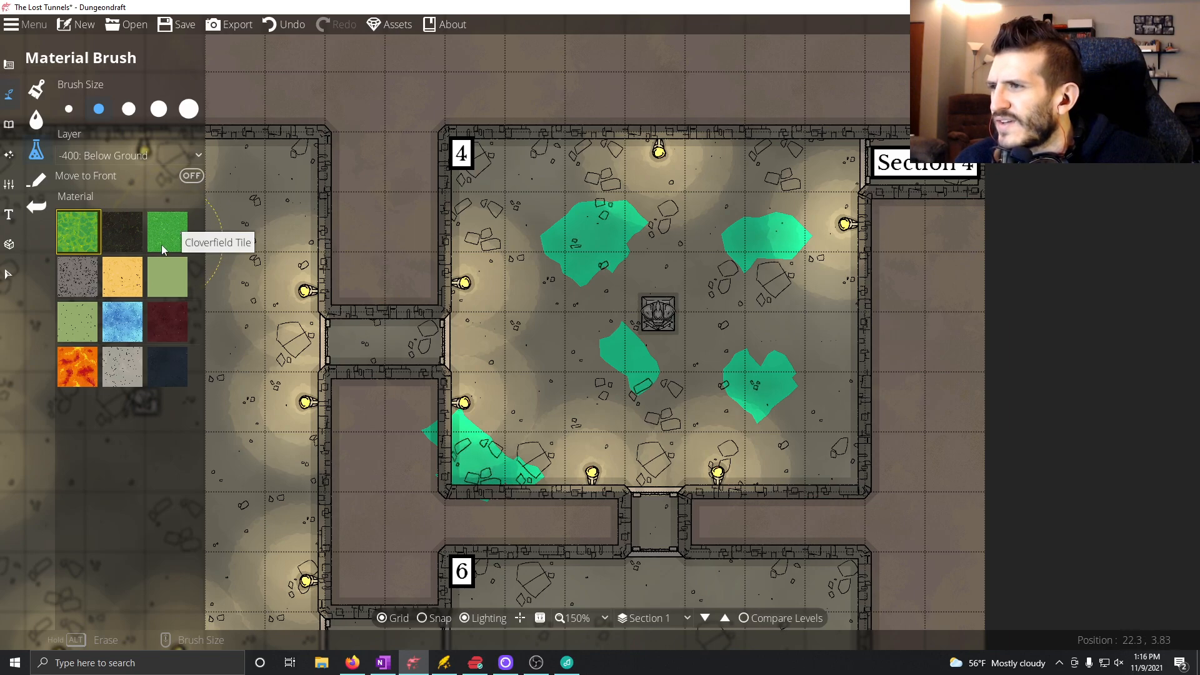
pyautogui.click(175, 368)
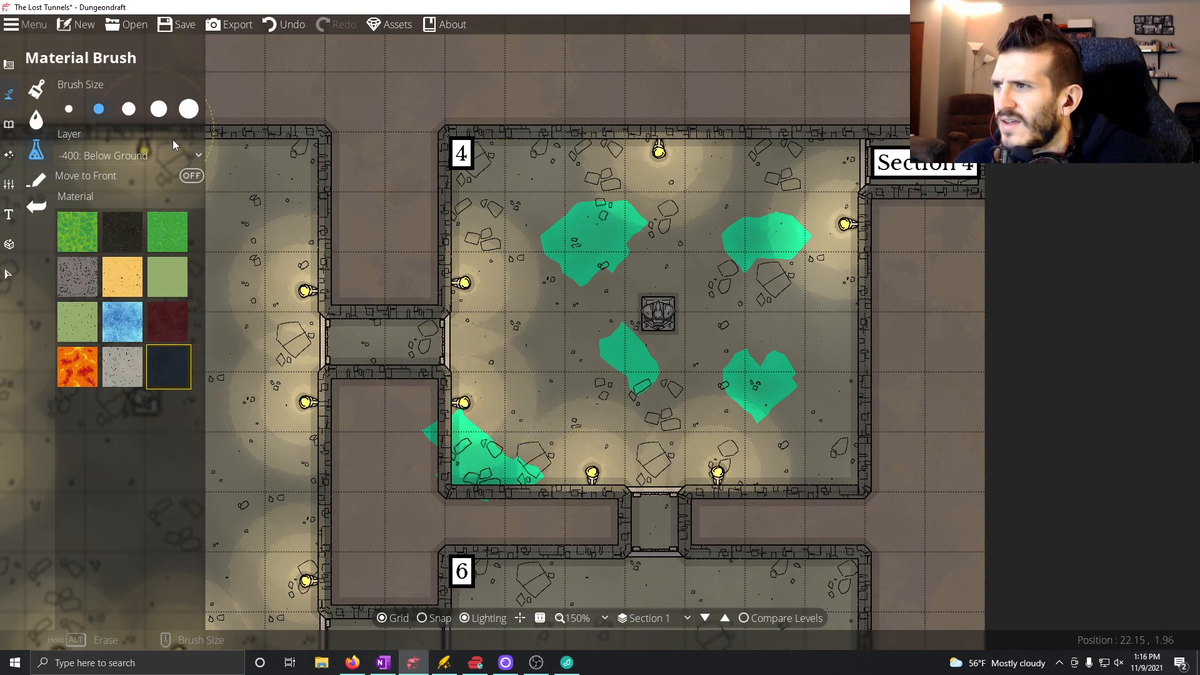
pyautogui.moveTo(363, 133); pyautogui.dragTo(391, 163)
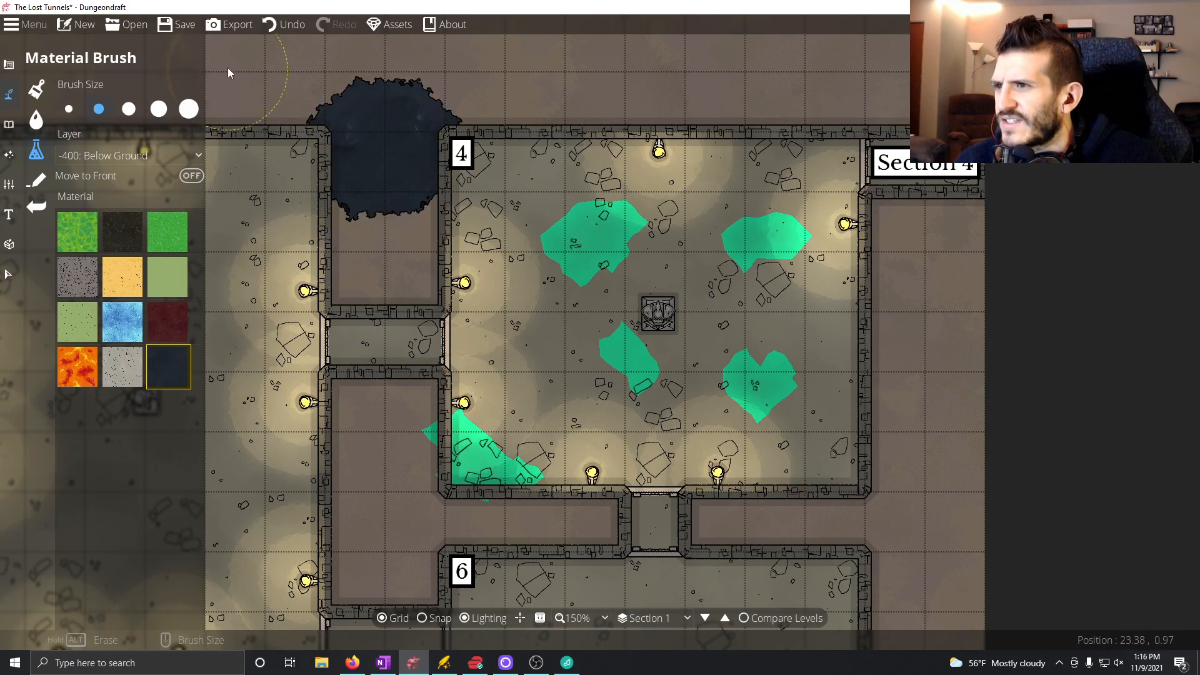
pyautogui.click(266, 23)
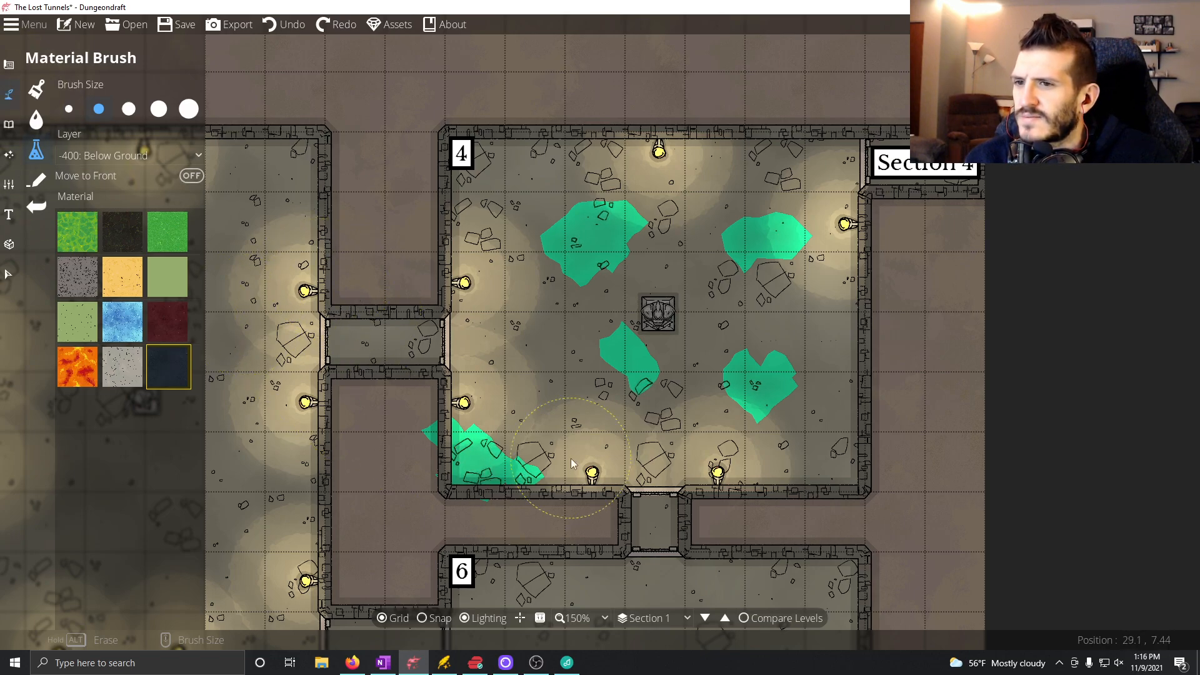
pyautogui.click(35, 91)
pyautogui.click(36, 90)
pyautogui.click(36, 91)
pyautogui.click(35, 91)
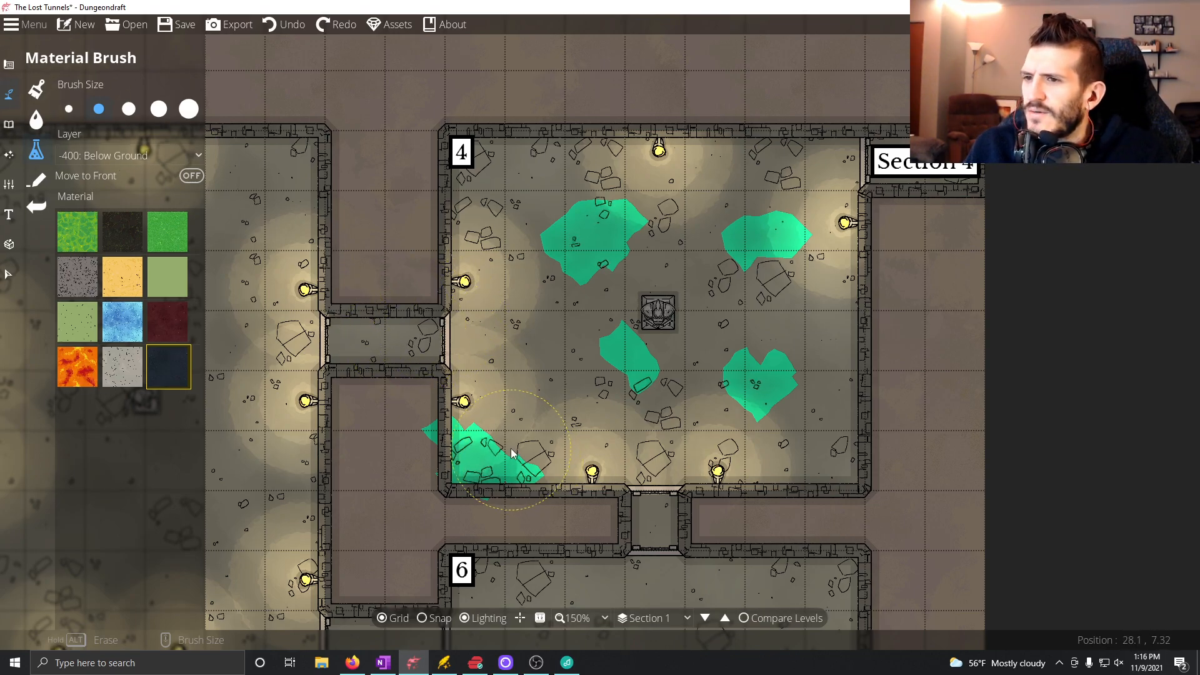
# Look over the map from Room 4 across to Room 5.
pyautogui.moveTo(511, 453); pyautogui.dragTo(593, 315)
pyautogui.moveTo(434, 468); pyautogui.dragTo(850, 276)
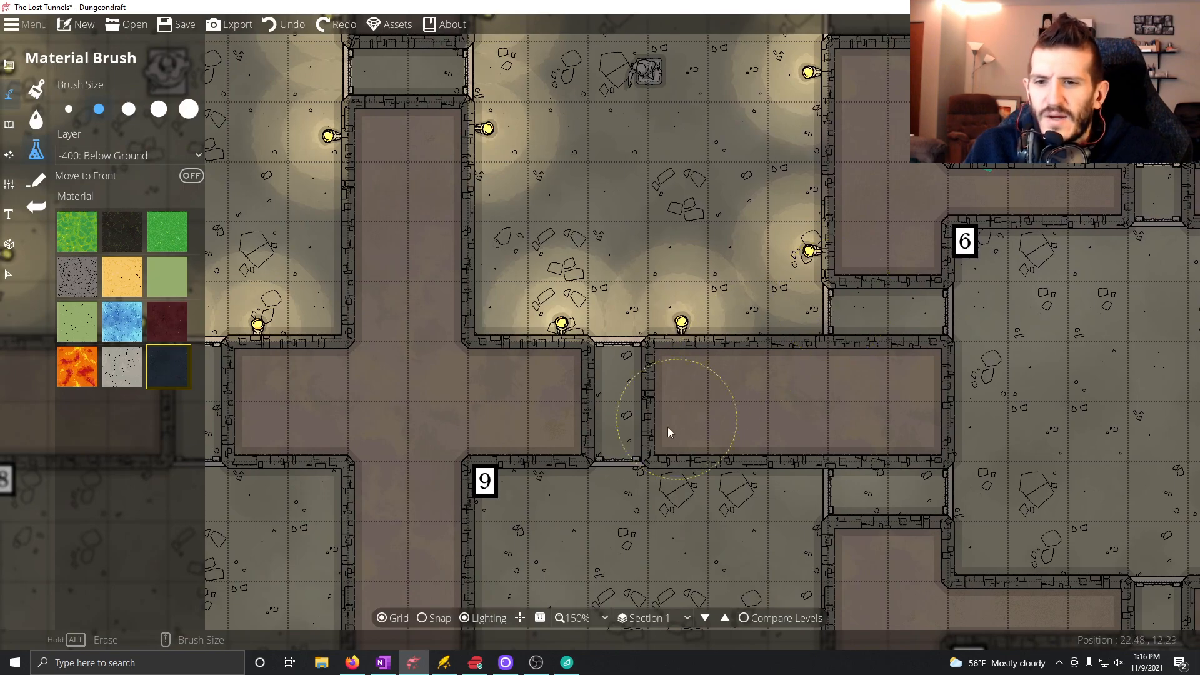
pyautogui.moveTo(656, 426); pyautogui.dragTo(1000, 352)
pyautogui.moveTo(525, 430); pyautogui.dragTo(808, 438)
pyautogui.moveTo(482, 347); pyautogui.dragTo(684, 346)
pyautogui.moveTo(791, 367); pyautogui.dragTo(880, 347)
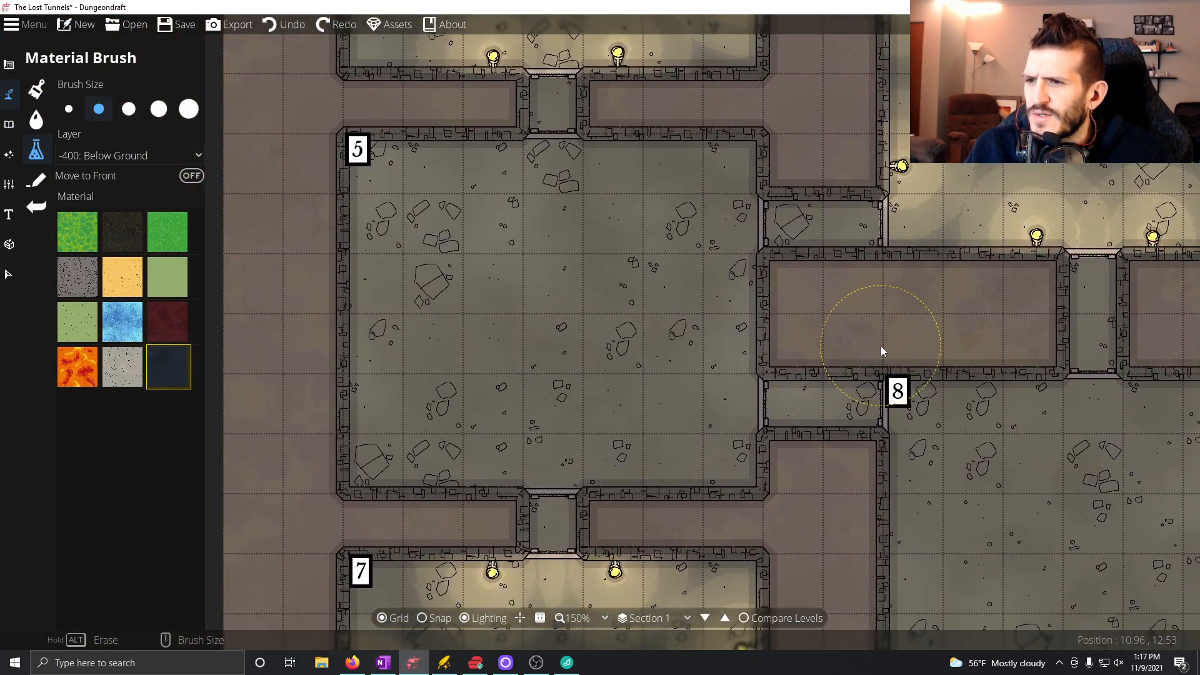
# Switch to OneNote and start a bullet under the Room 5 heading with the underlined label "Trap" followed by a dash.
pyautogui.click(382, 664)
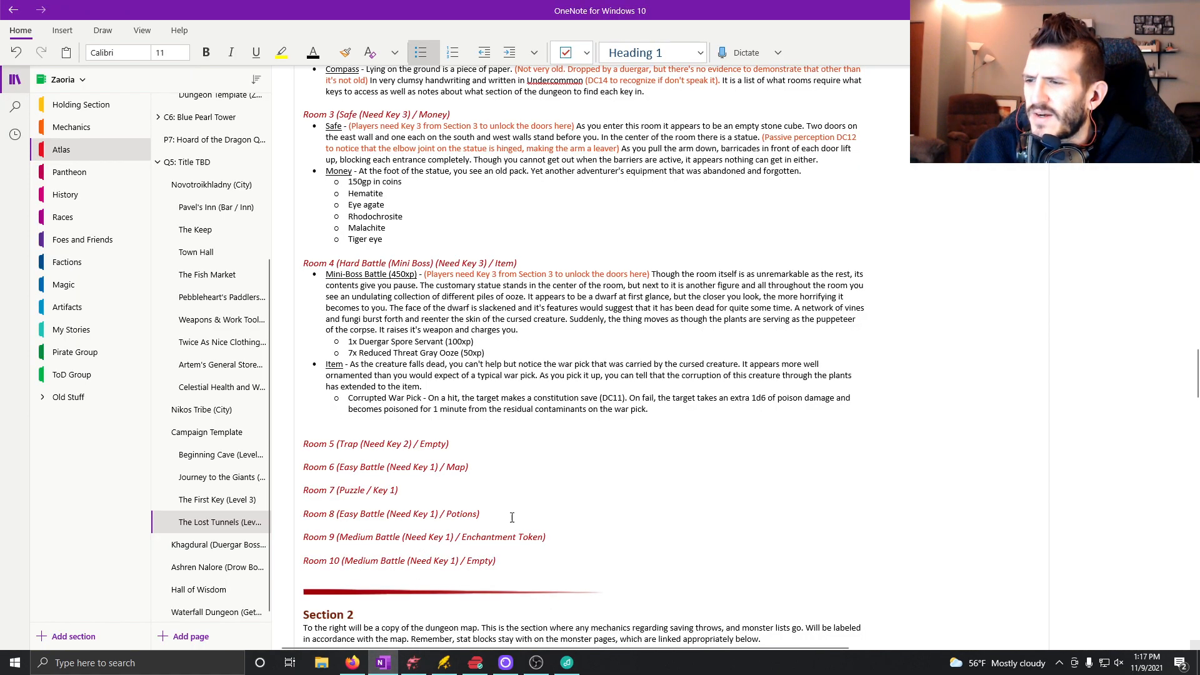
pyautogui.click(460, 443)
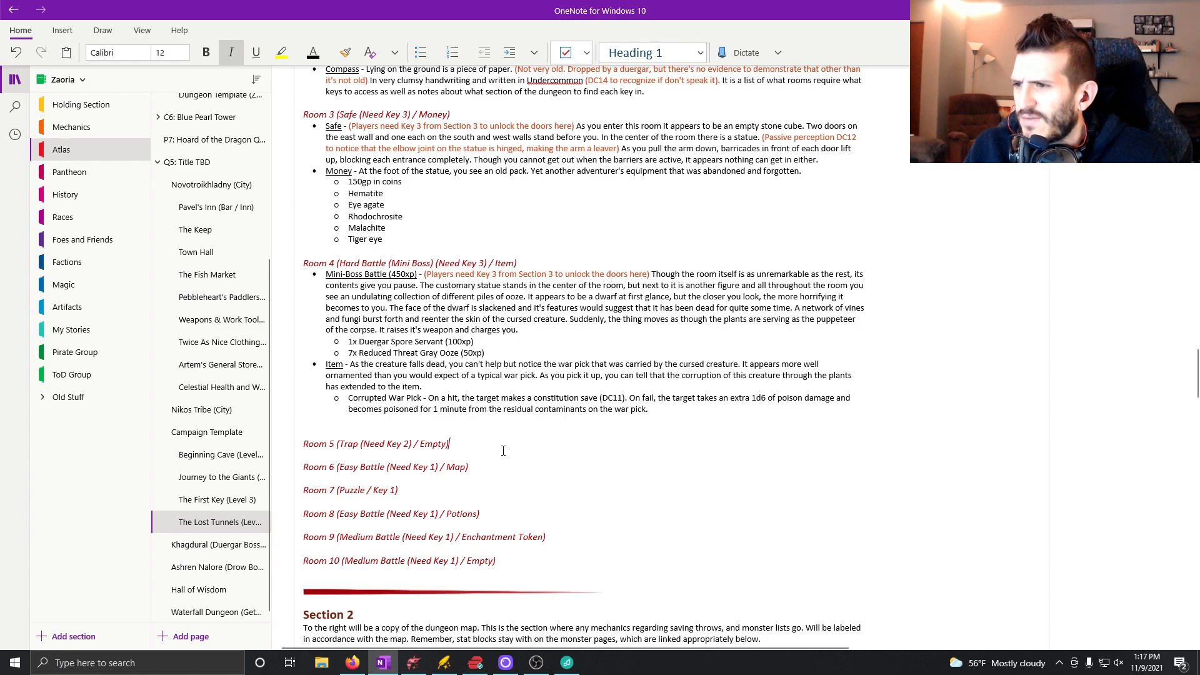
pyautogui.press('Return')
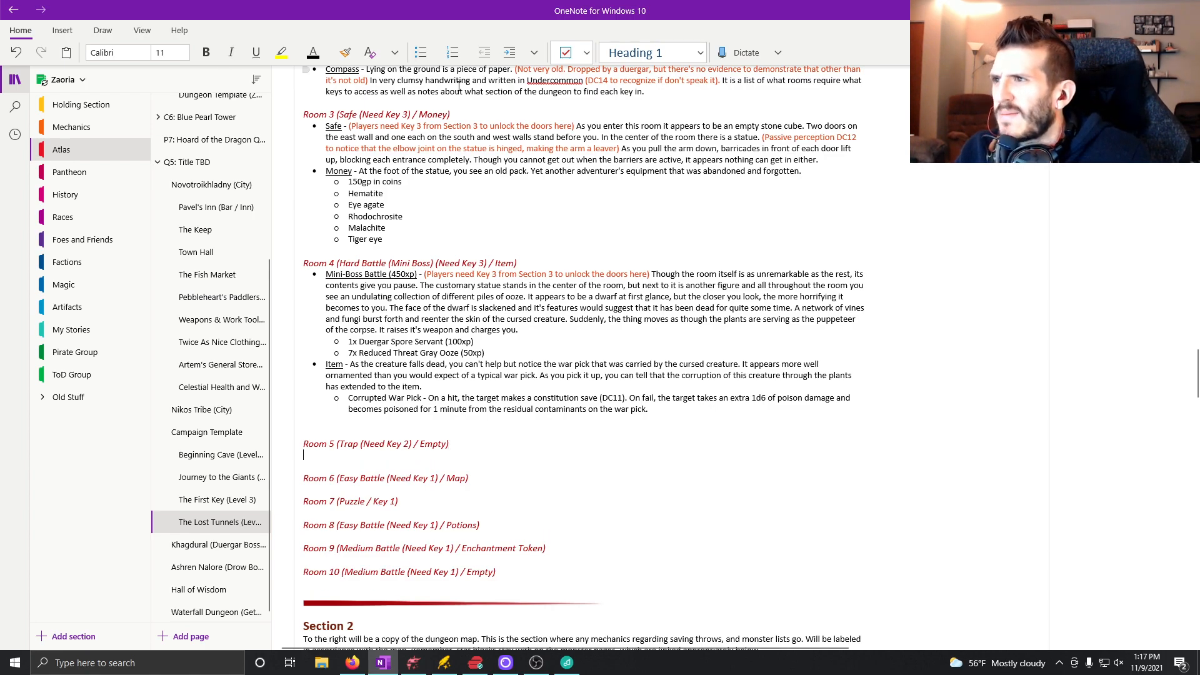
pyautogui.click(421, 54)
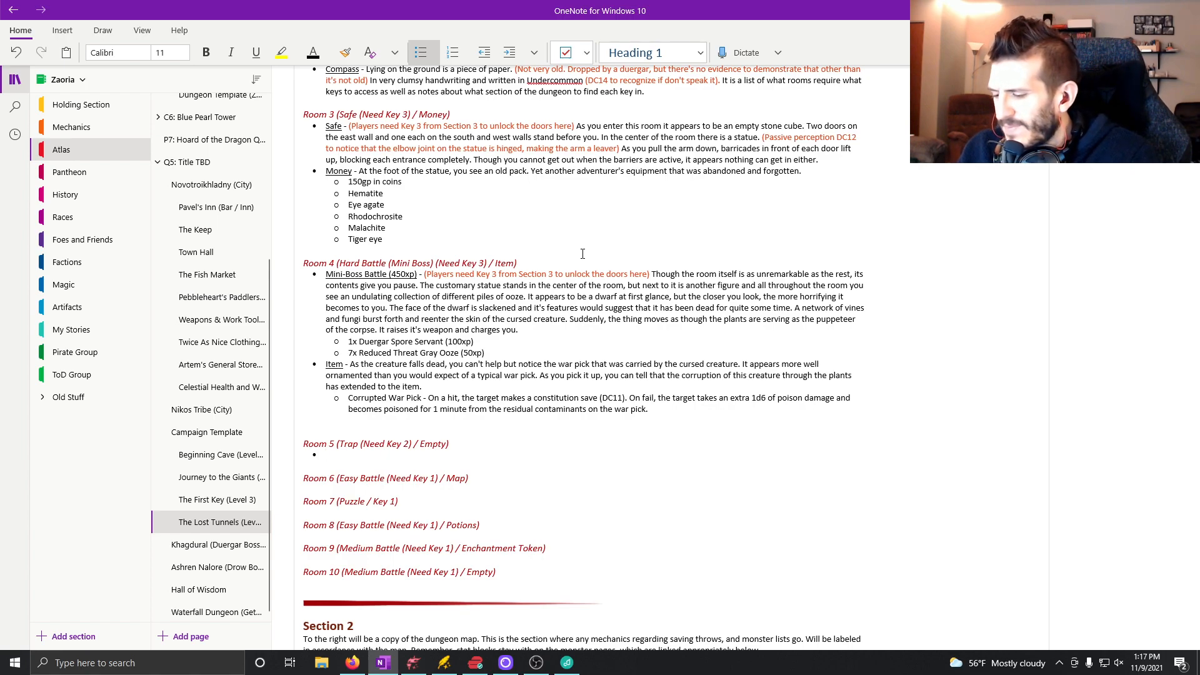
pyautogui.hotkey('ctrl', 'u')
pyautogui.write('Trap')
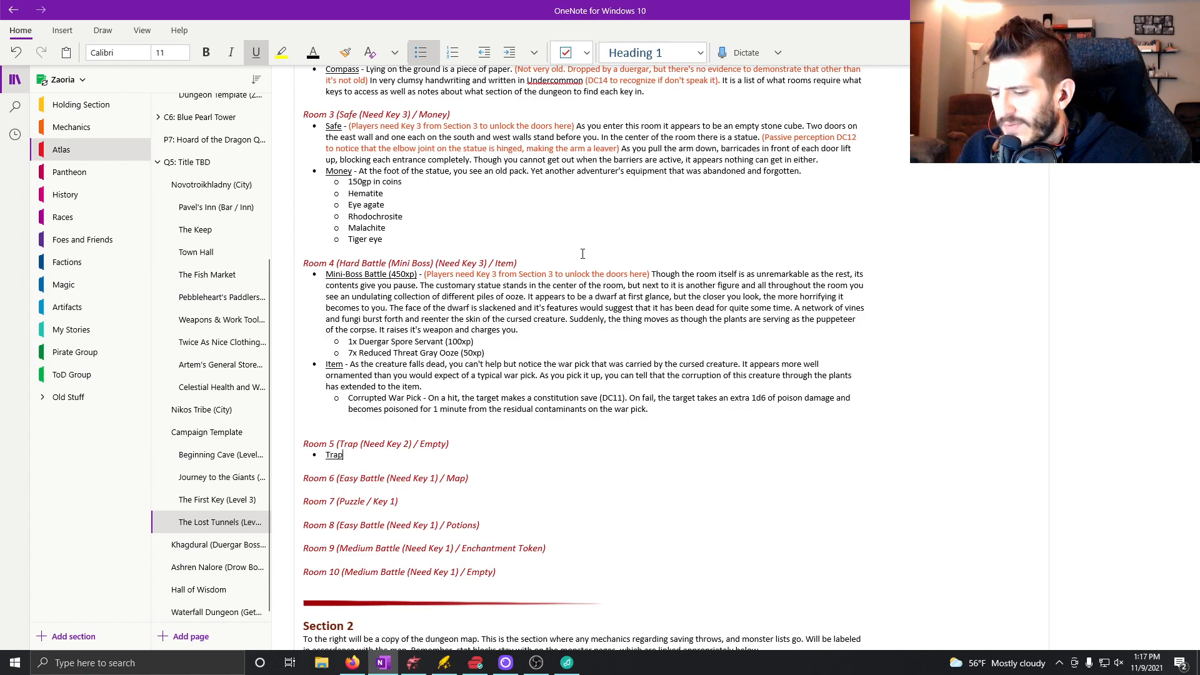
pyautogui.hotkey('ctrl', 'u')
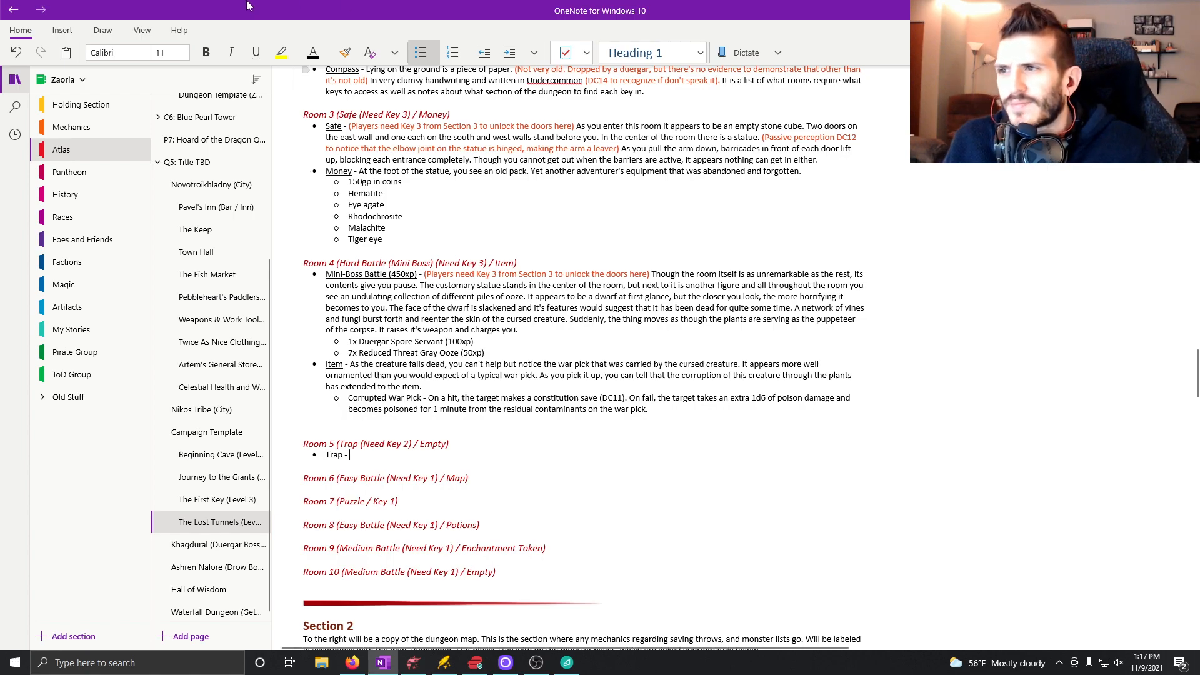
# Copy the note "(Players need Key 2 from Section 2 to unlock the doors here)" from Room 2 into Room 5's Trap bullet.
pyautogui.scroll(3, 422, 173)
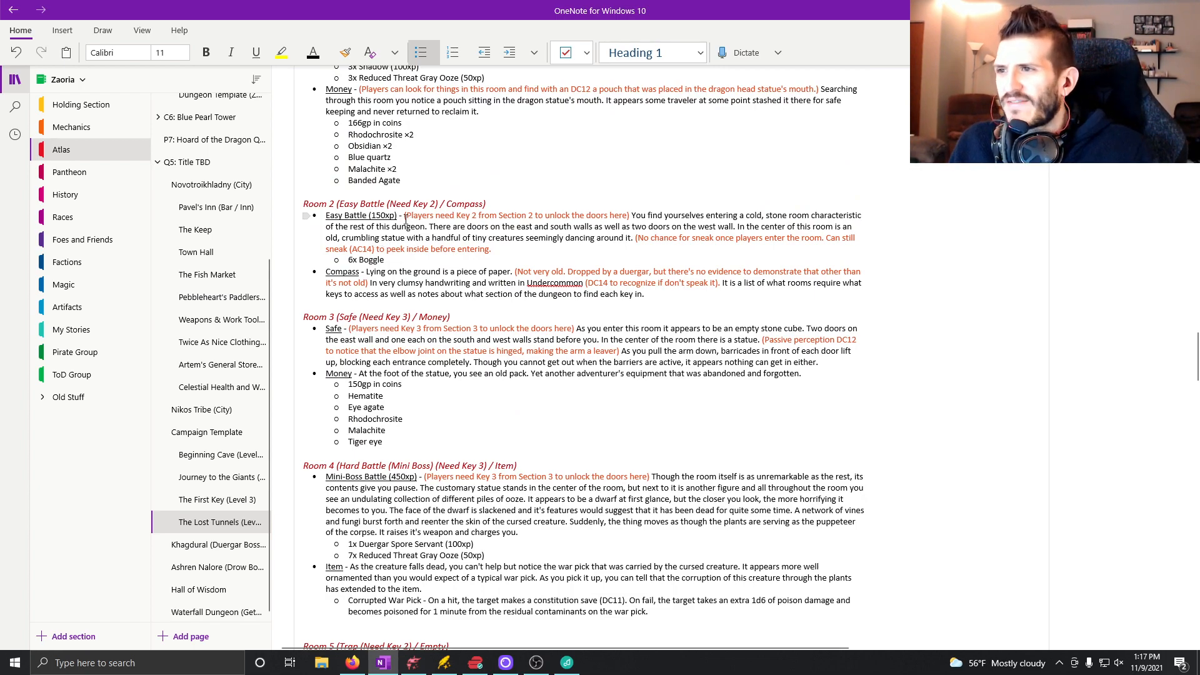
pyautogui.moveTo(403, 215); pyautogui.dragTo(631, 213)
pyautogui.hotkey('ctrl', 'c')
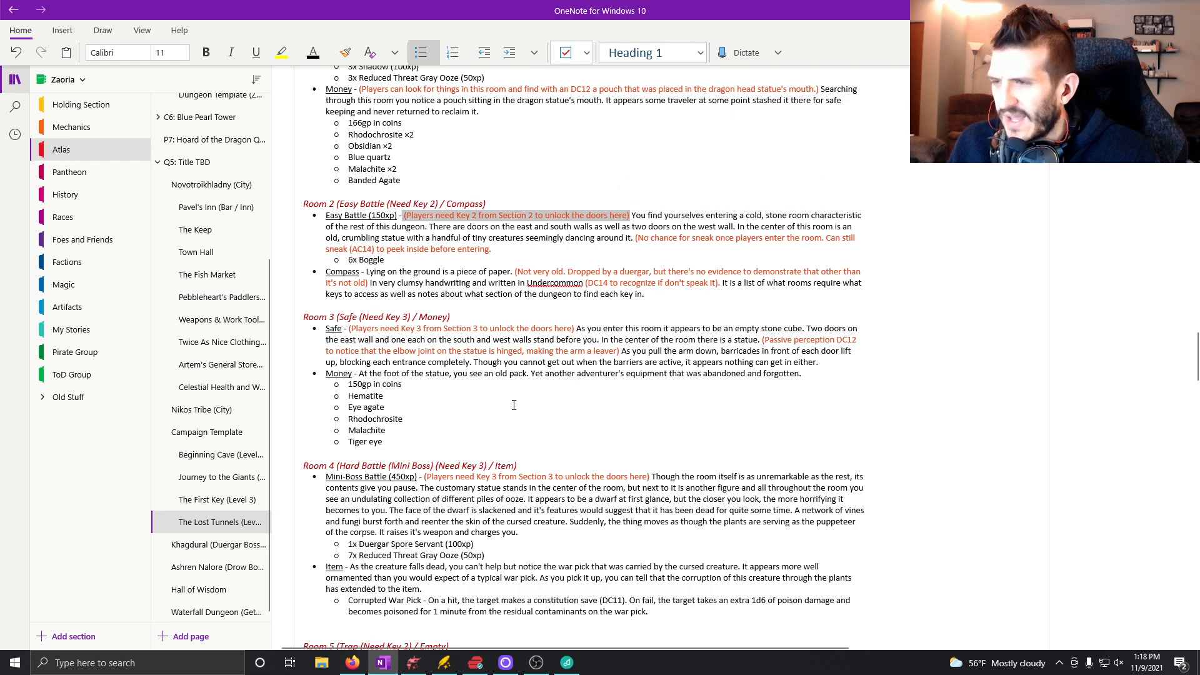
pyautogui.scroll(-10, 393, 256)
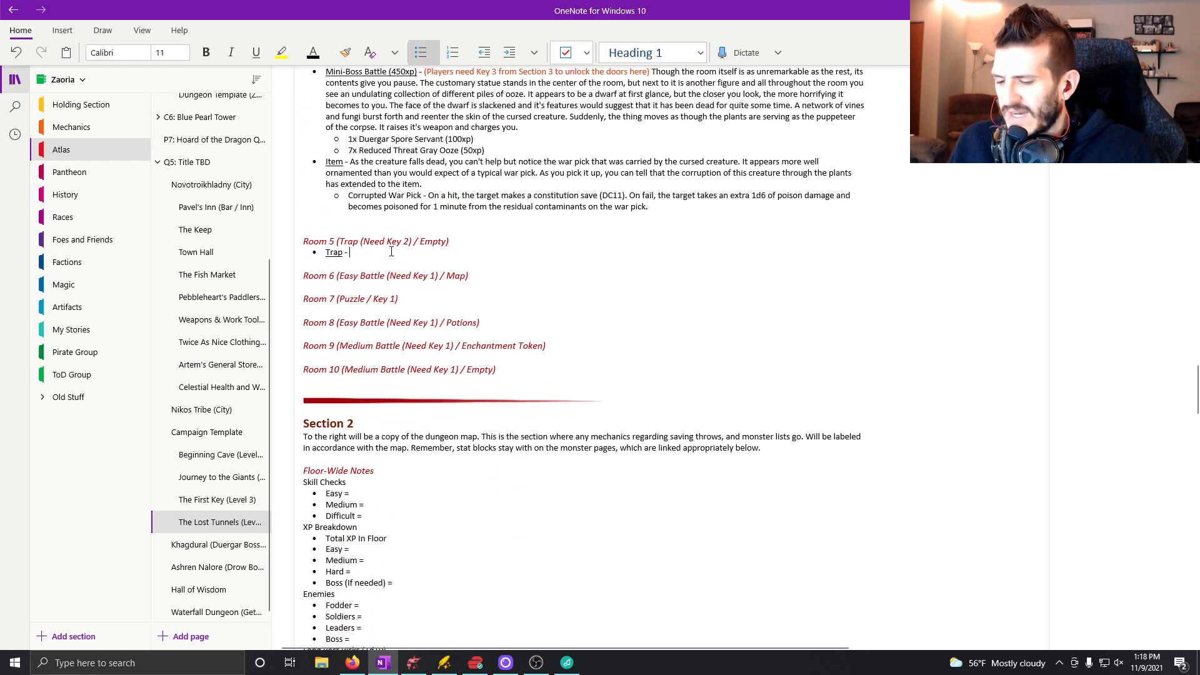
pyautogui.click(391, 251)
pyautogui.hotkey('ctrl', 'v')
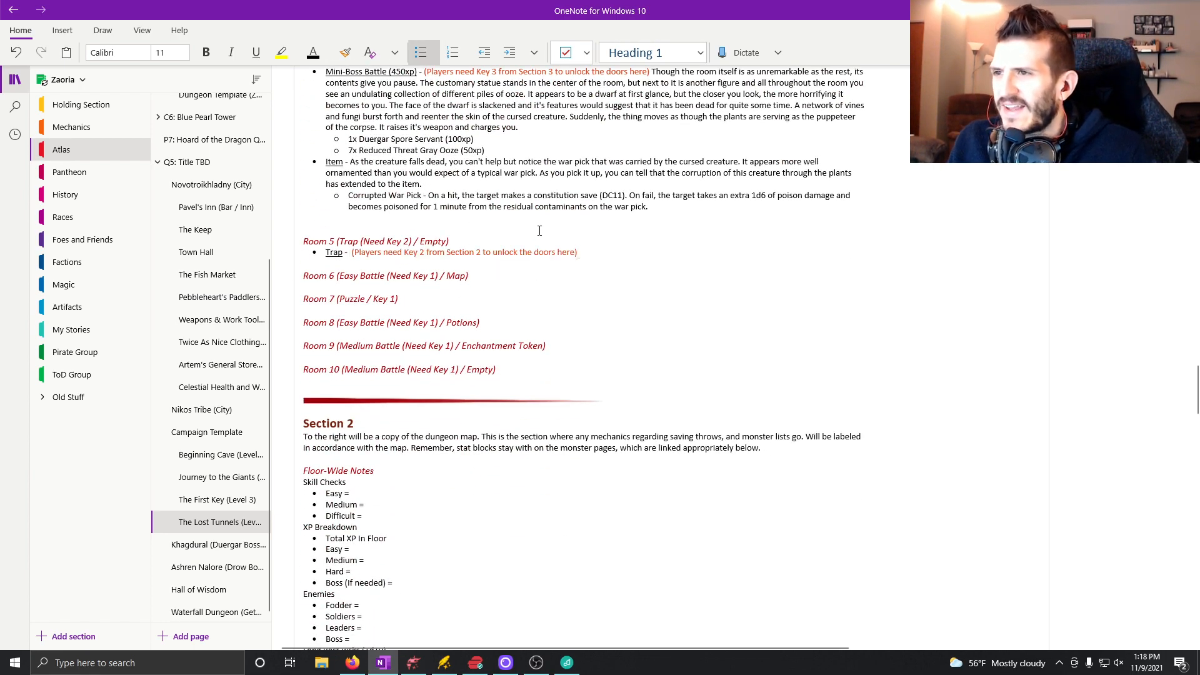
# Copy Room 3's room and statue description into the Trap bullet, adding "As you pull the leaver, you hear switches flipping in the ground below you.".
pyautogui.scroll(5, 629, 252)
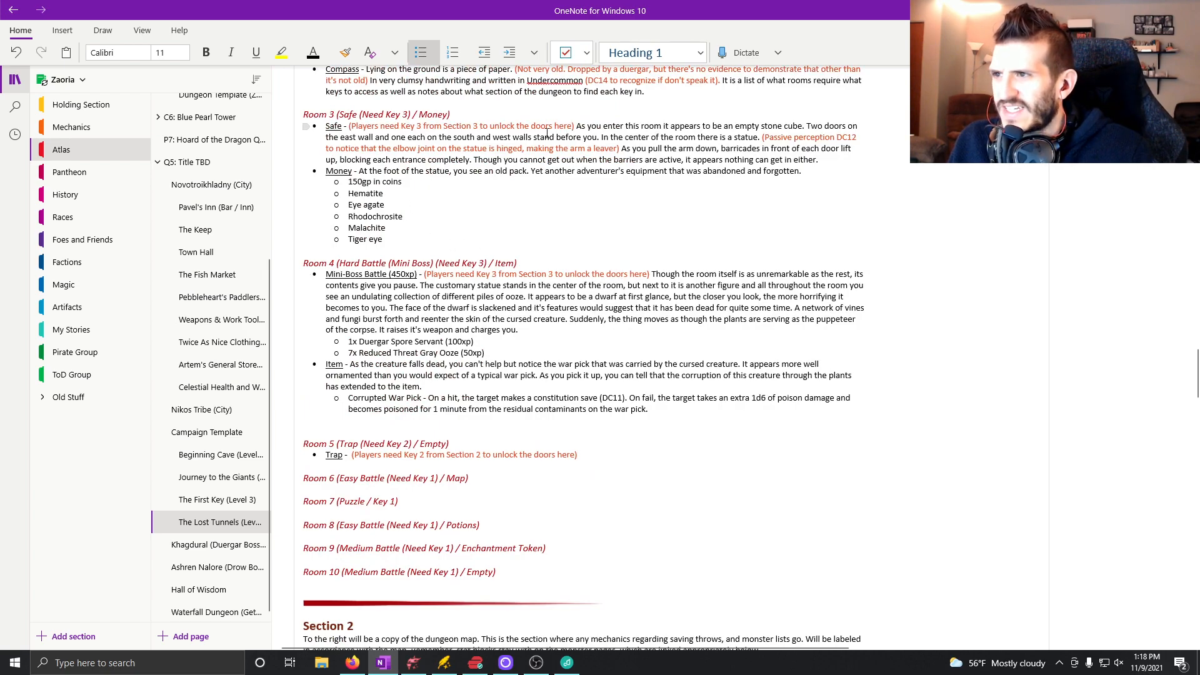
pyautogui.scroll(3, 545, 134)
pyautogui.moveTo(578, 228); pyautogui.dragTo(620, 248)
pyautogui.scroll(-5, 380, 259)
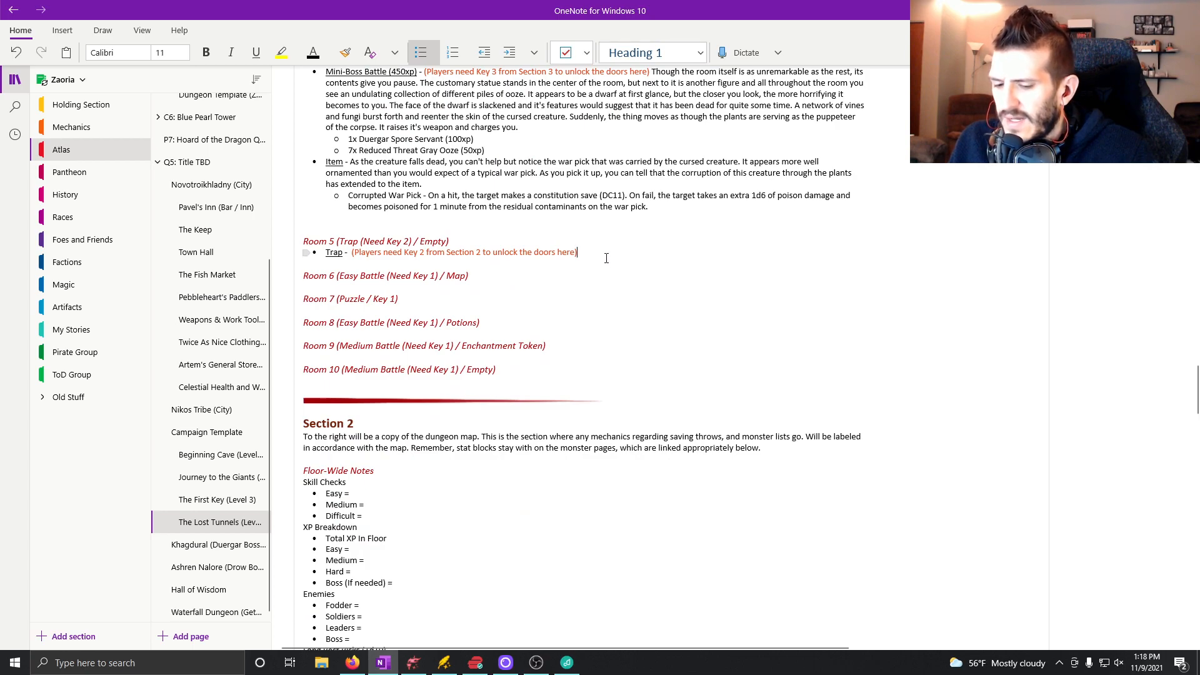
pyautogui.hotkey('ctrl', 'v')
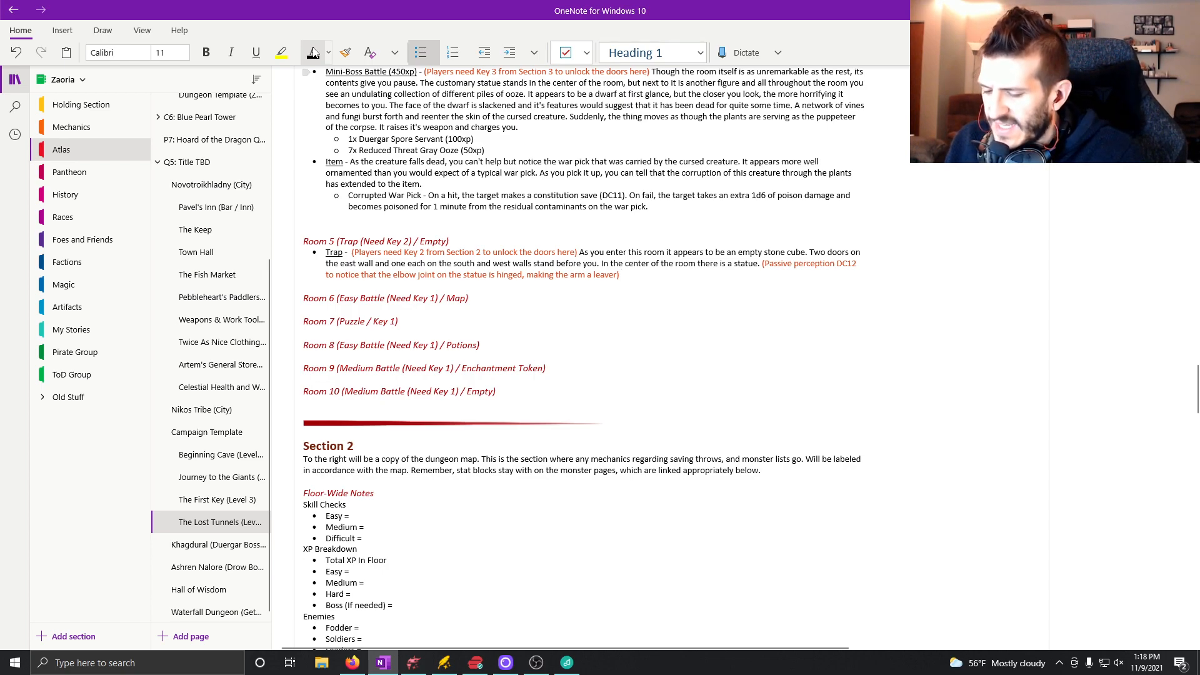
pyautogui.write('As you pull the leaver, you hear switches flipping in t')
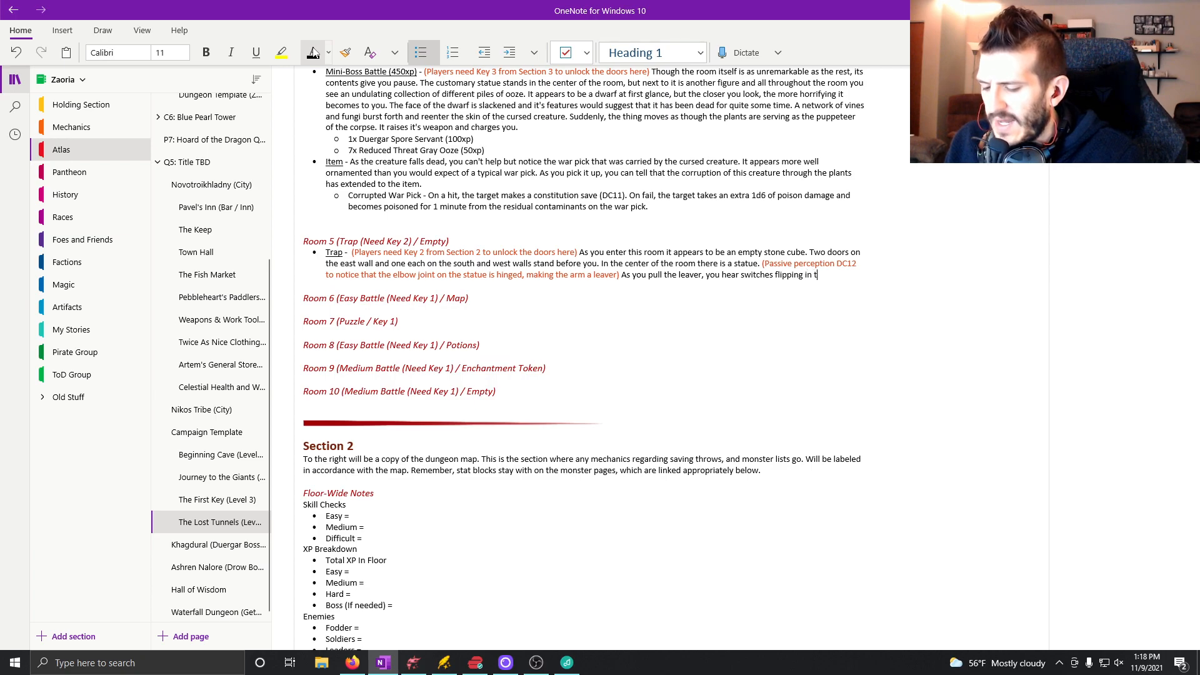
pyautogui.write('below you')
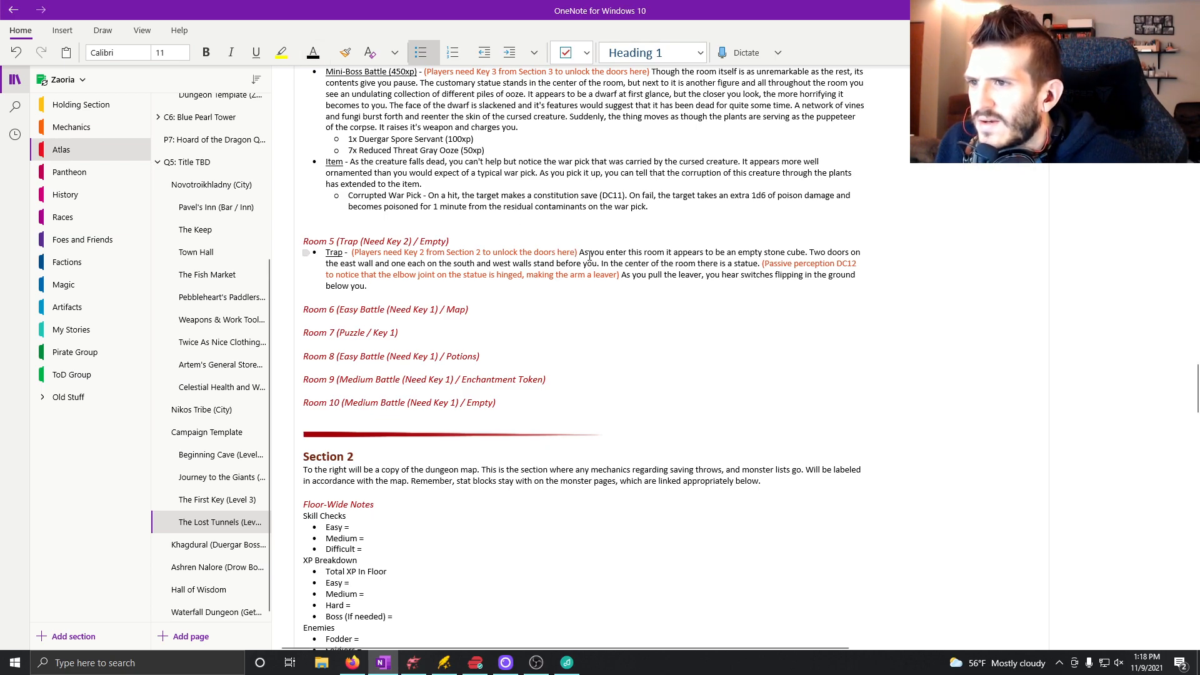
# Extend the Trap bullet's Key 2 note with ". Passive perception DC12 to notice the small holes that dot the ground in here" inside the parentheses.
pyautogui.write('. Passive ')
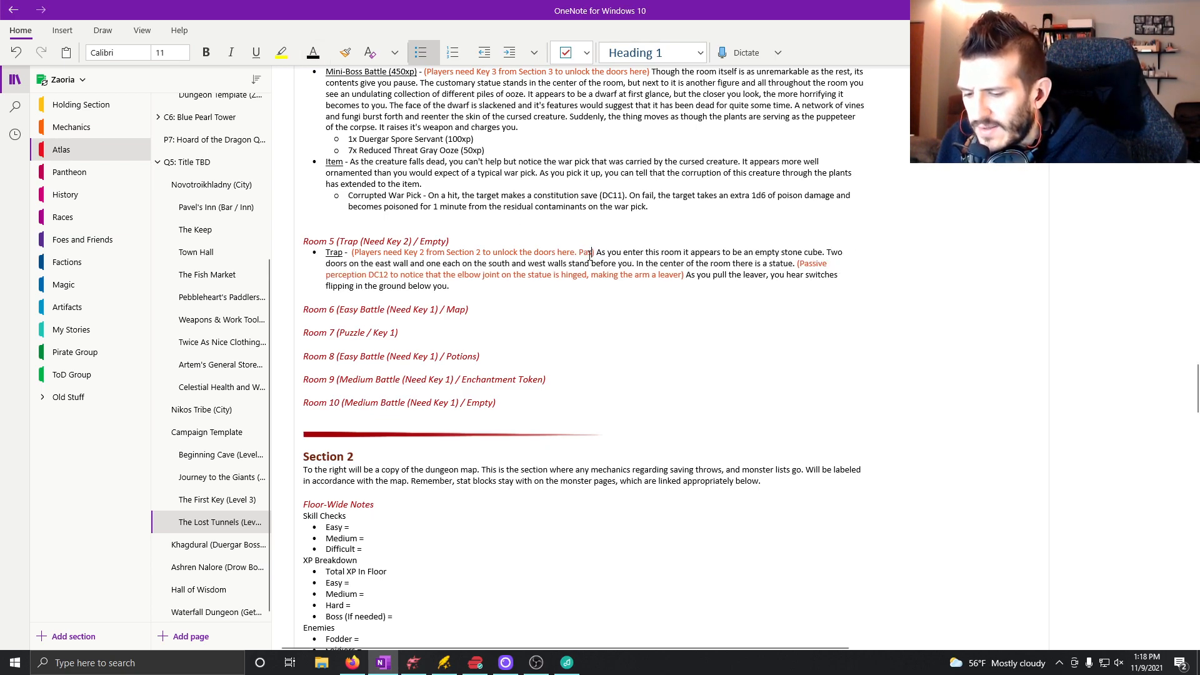
pyautogui.write('perception 12')
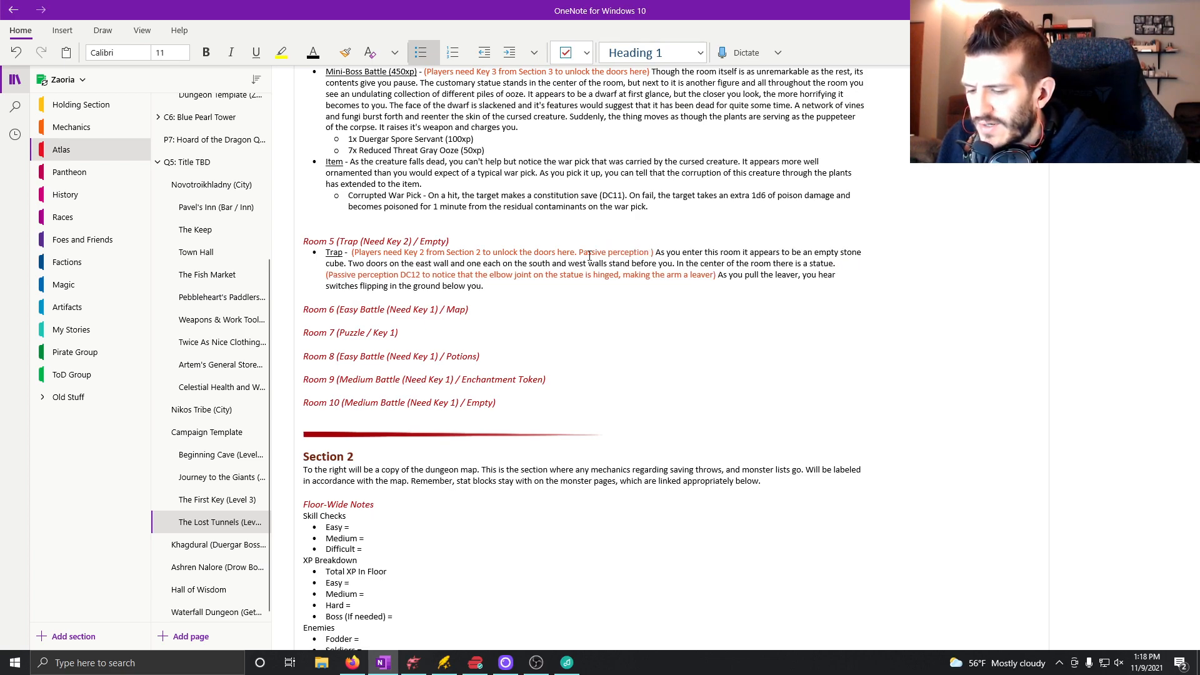
pyautogui.press('BackSpace')
pyautogui.press('BackSpace')
pyautogui.press('BackSpace')
pyautogui.write('DC12 to notice the small holls')
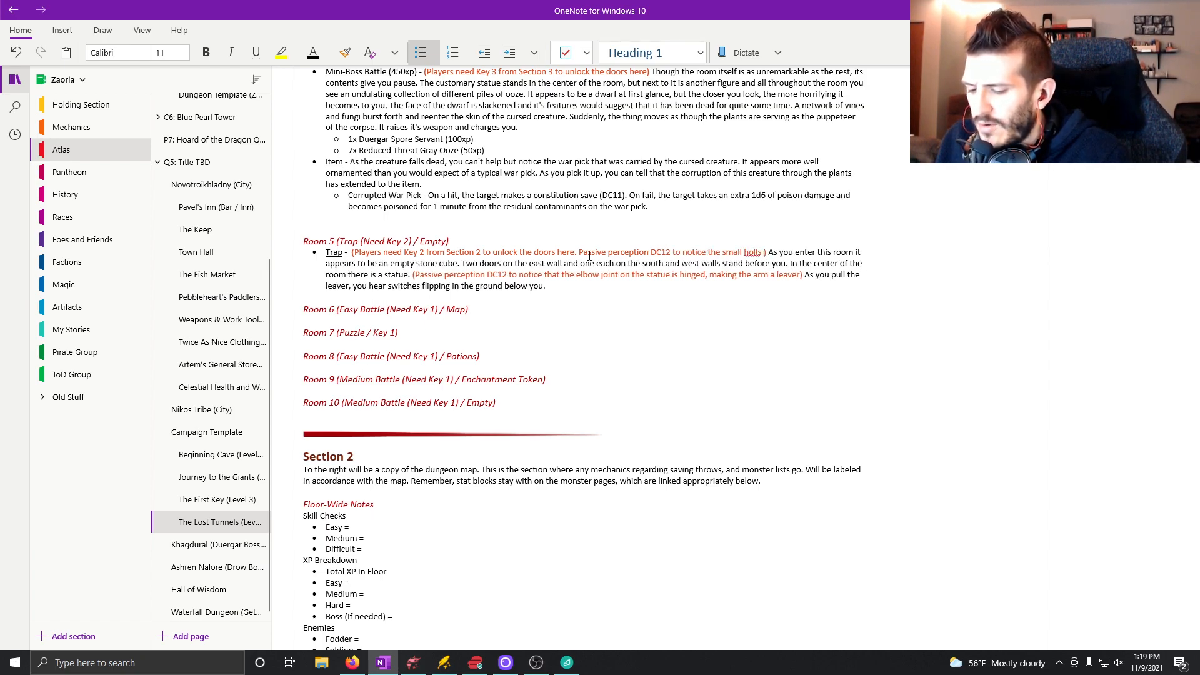
pyautogui.press('BackSpace')
pyautogui.press('BackSpace')
pyautogui.press('BackSpace')
pyautogui.write('es that')
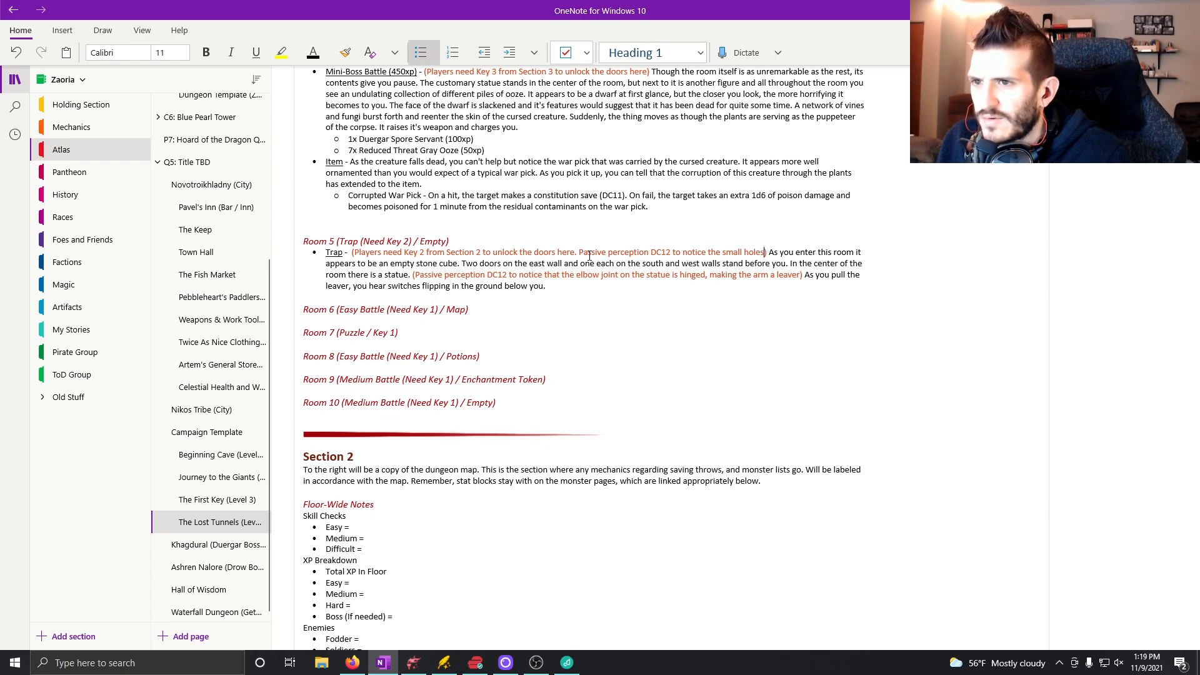
pyautogui.write(' dot the ')
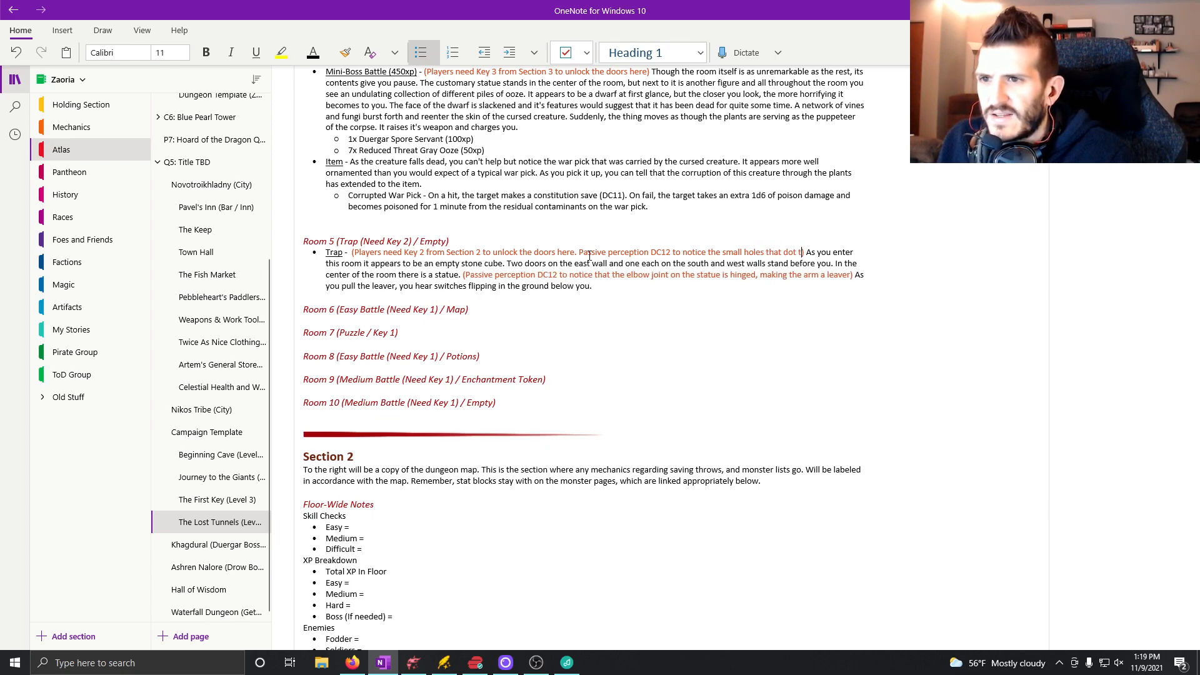
pyautogui.write('ground in her')
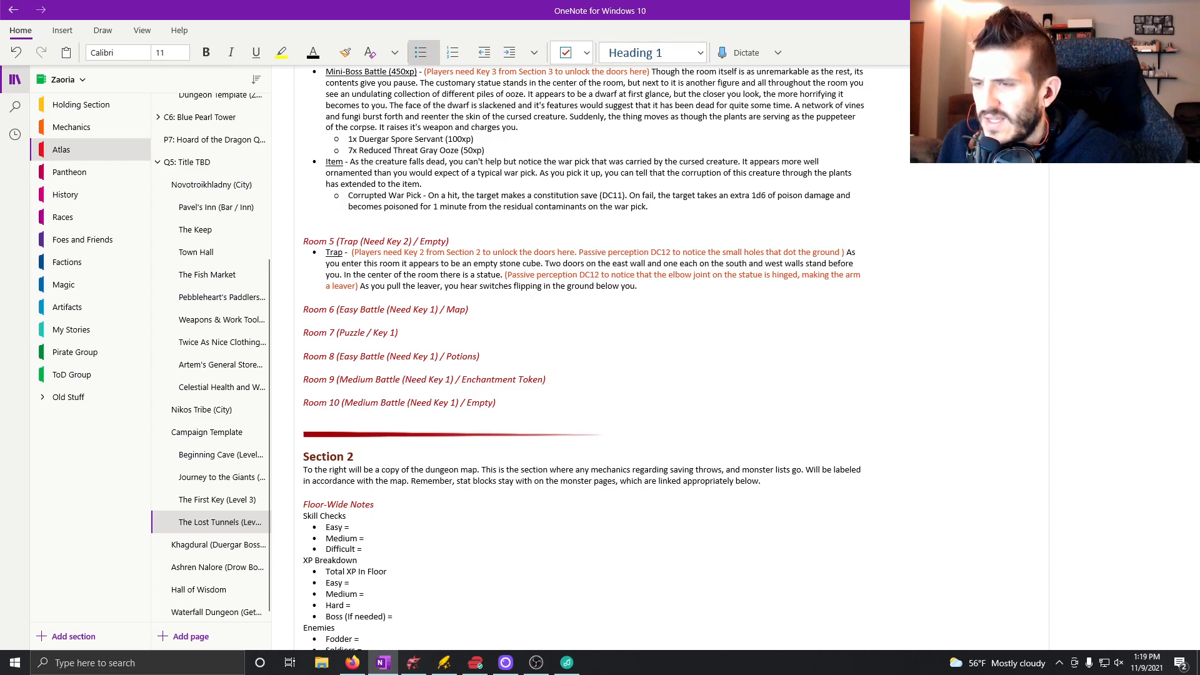
pyautogui.write('e')
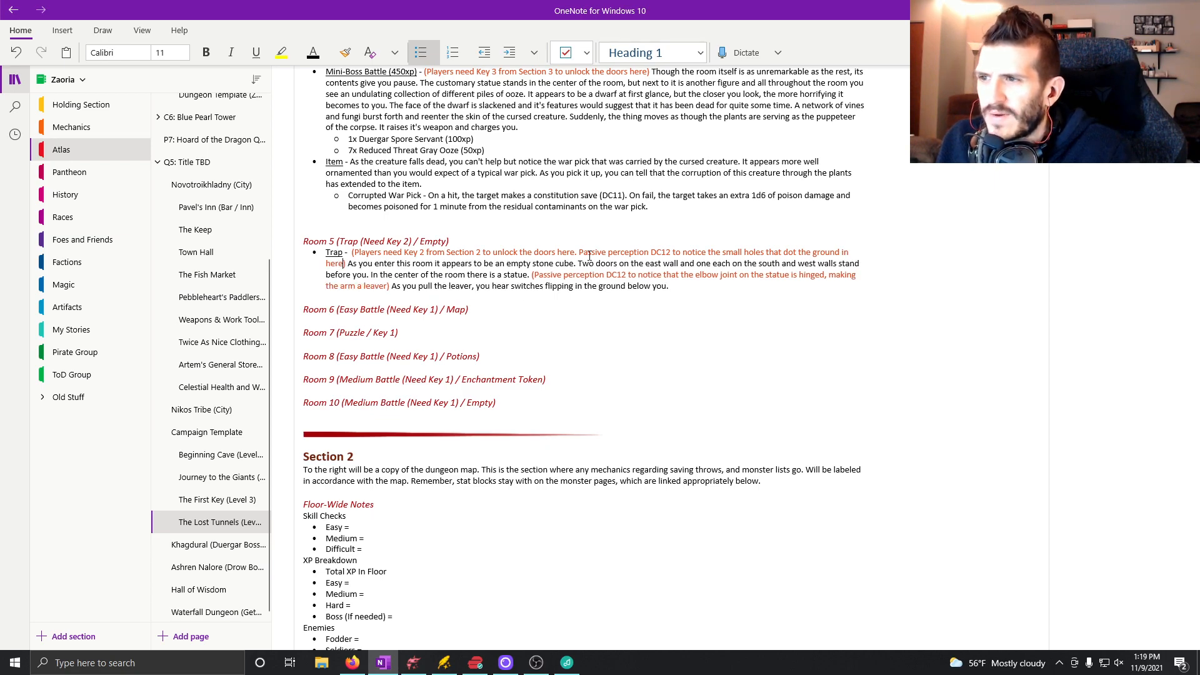
# End the Trap description with "One by one, the tiles under your feet begin shooting spikes up through the small holes.".
pyautogui.click(693, 290)
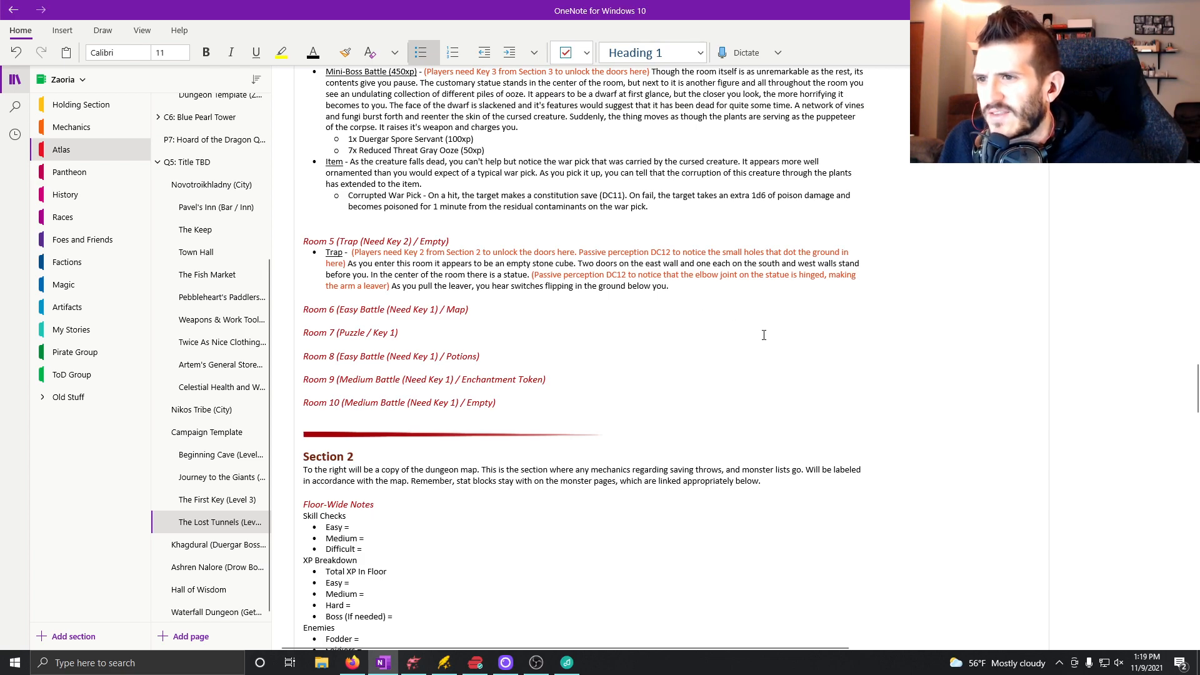
pyautogui.write('One by one, the')
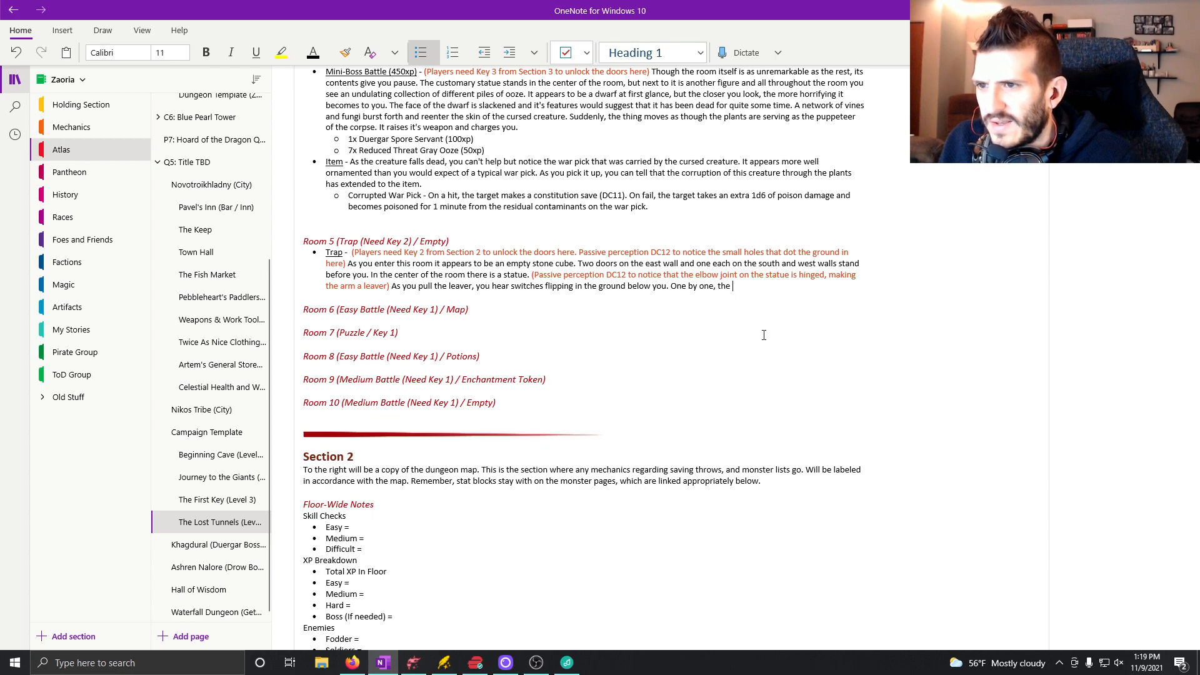
pyautogui.write(' t')
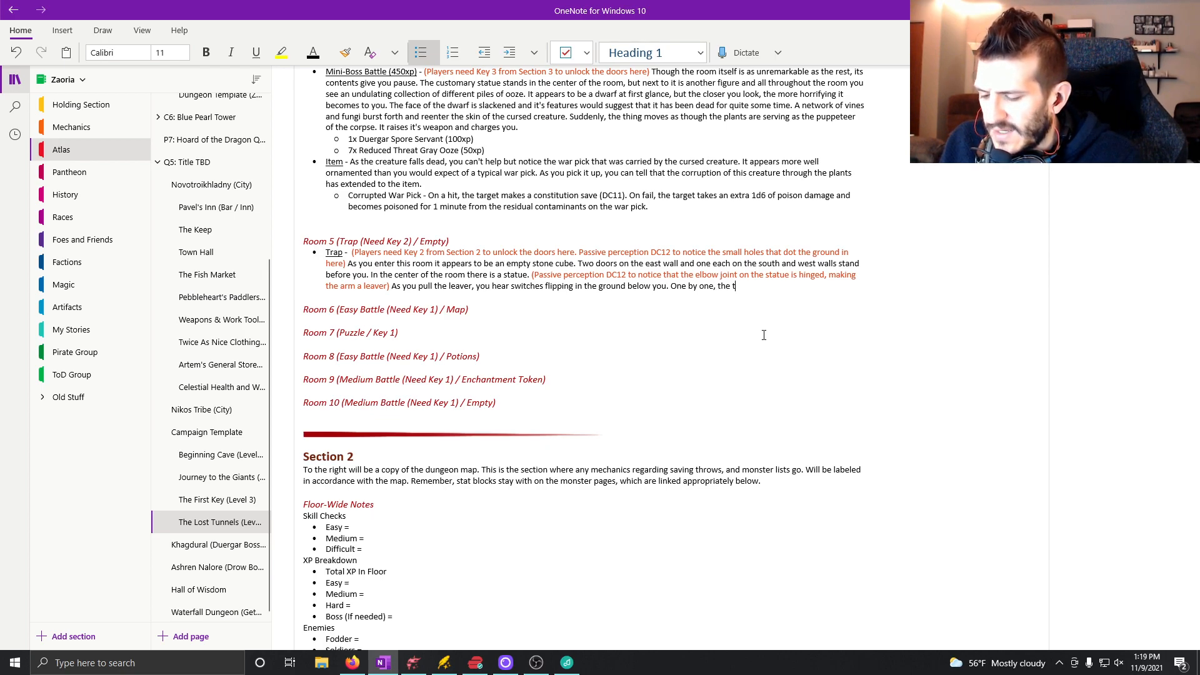
pyautogui.write('iles under you')
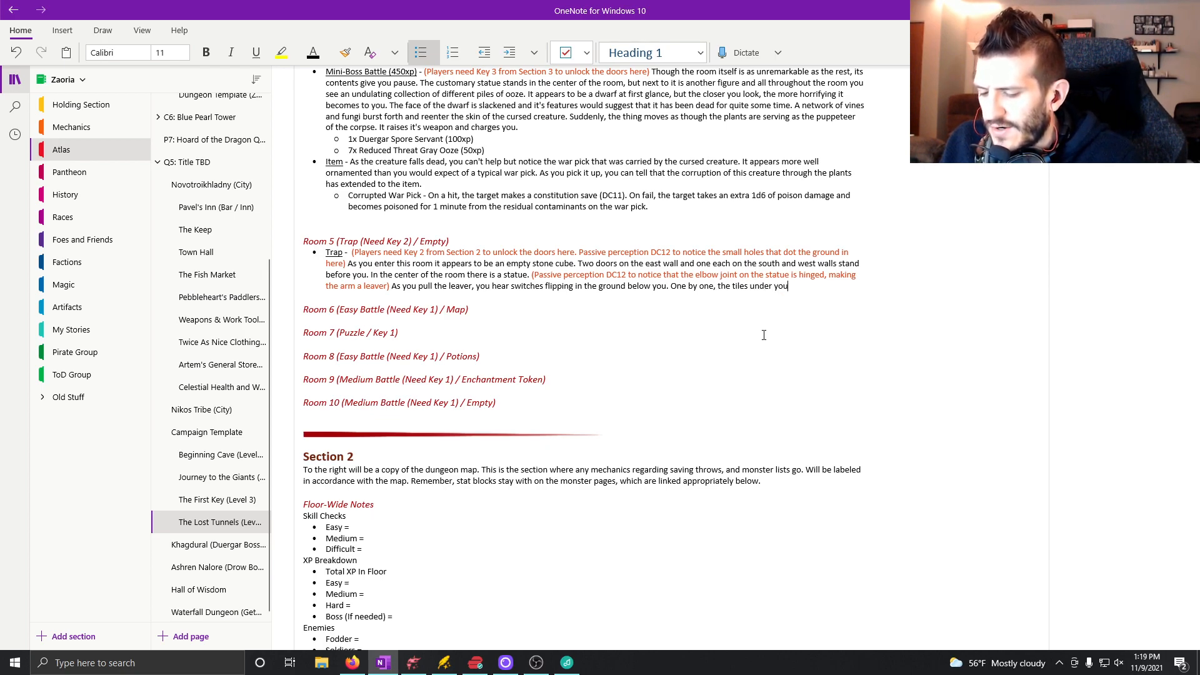
pyautogui.write('r feet begin ')
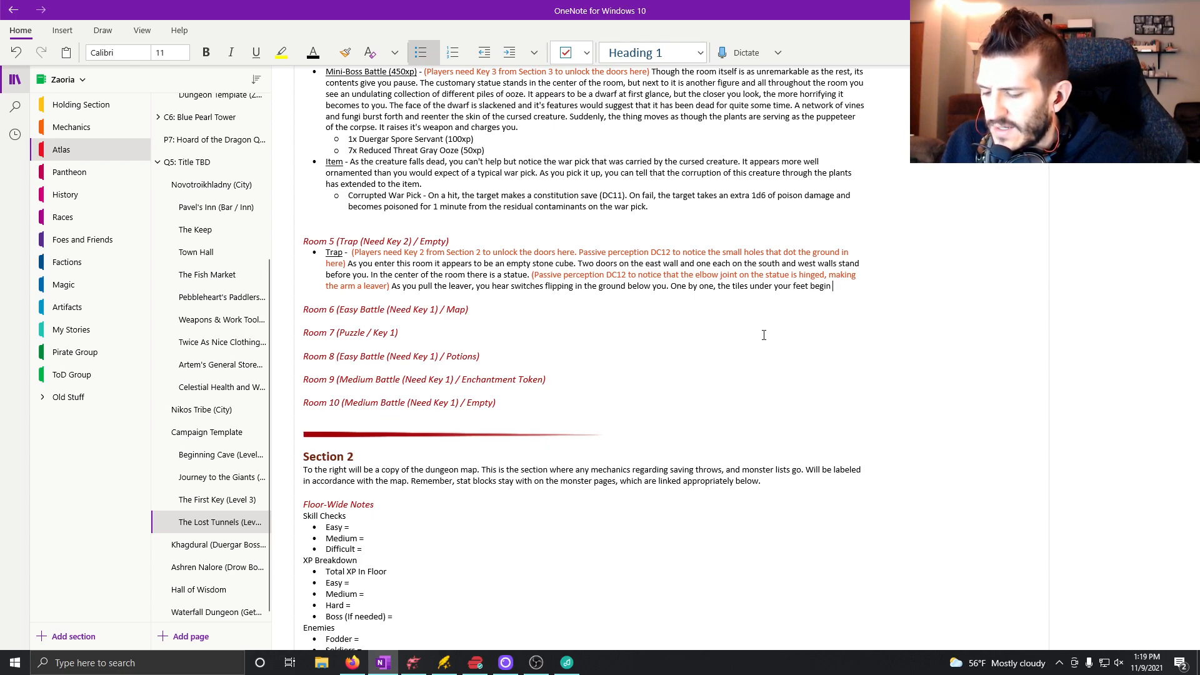
pyautogui.write('sh')
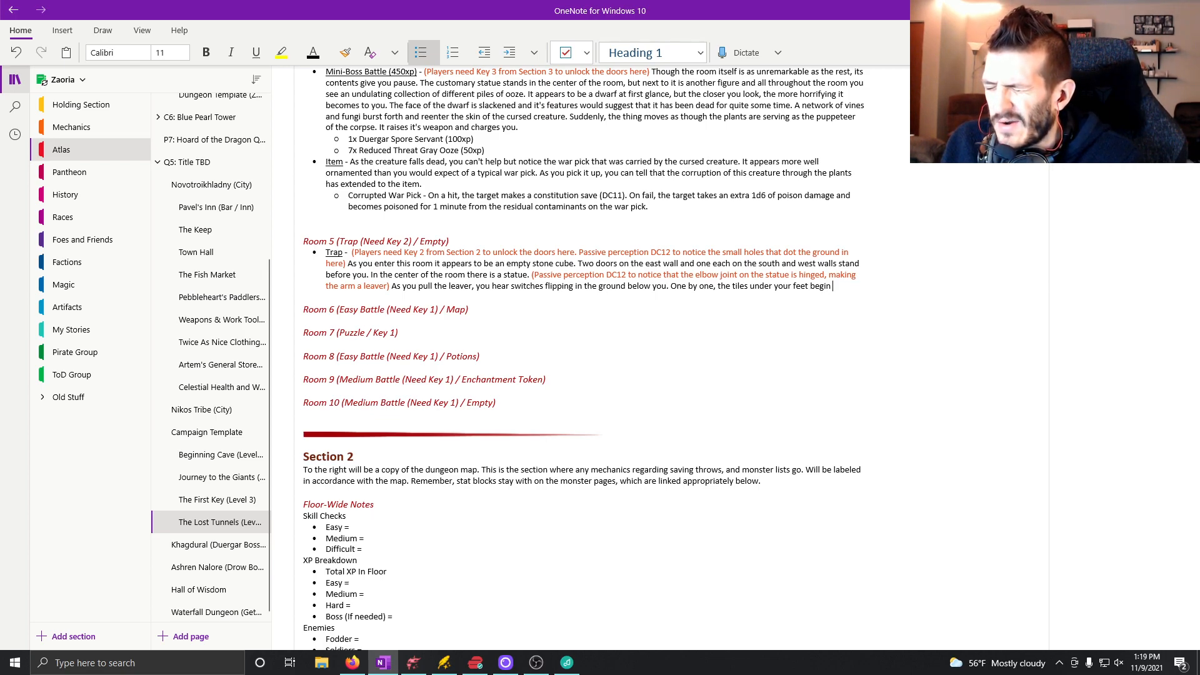
pyautogui.write('shooti')
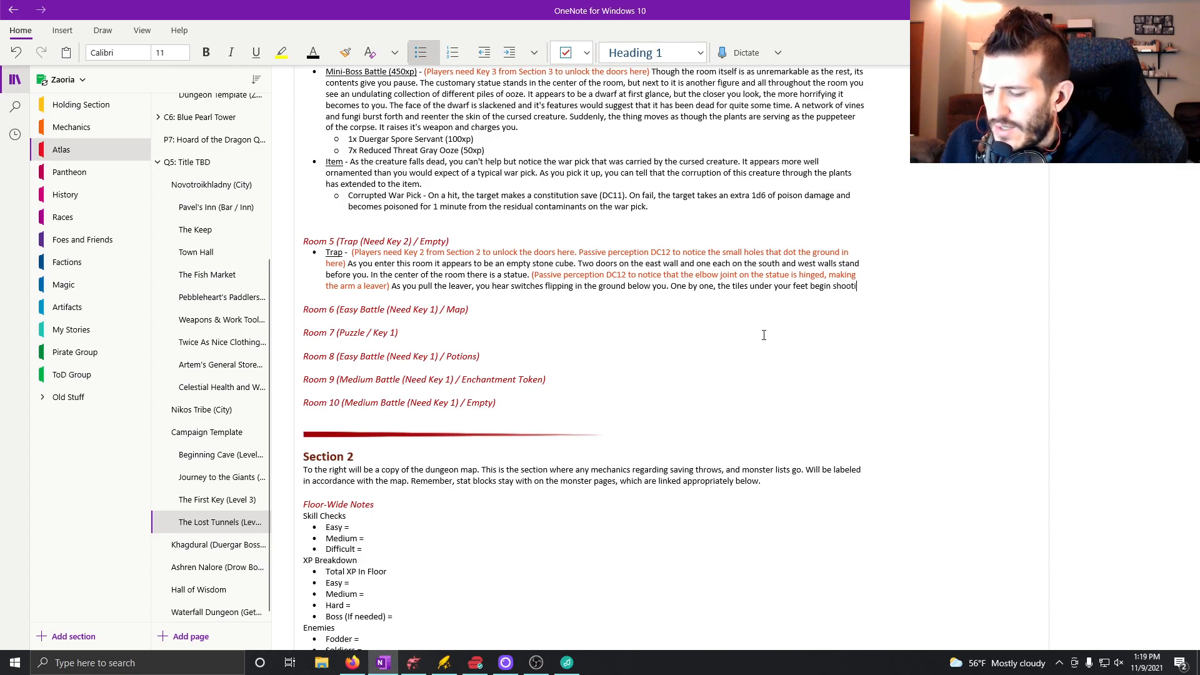
pyautogui.write('ng spikes u')
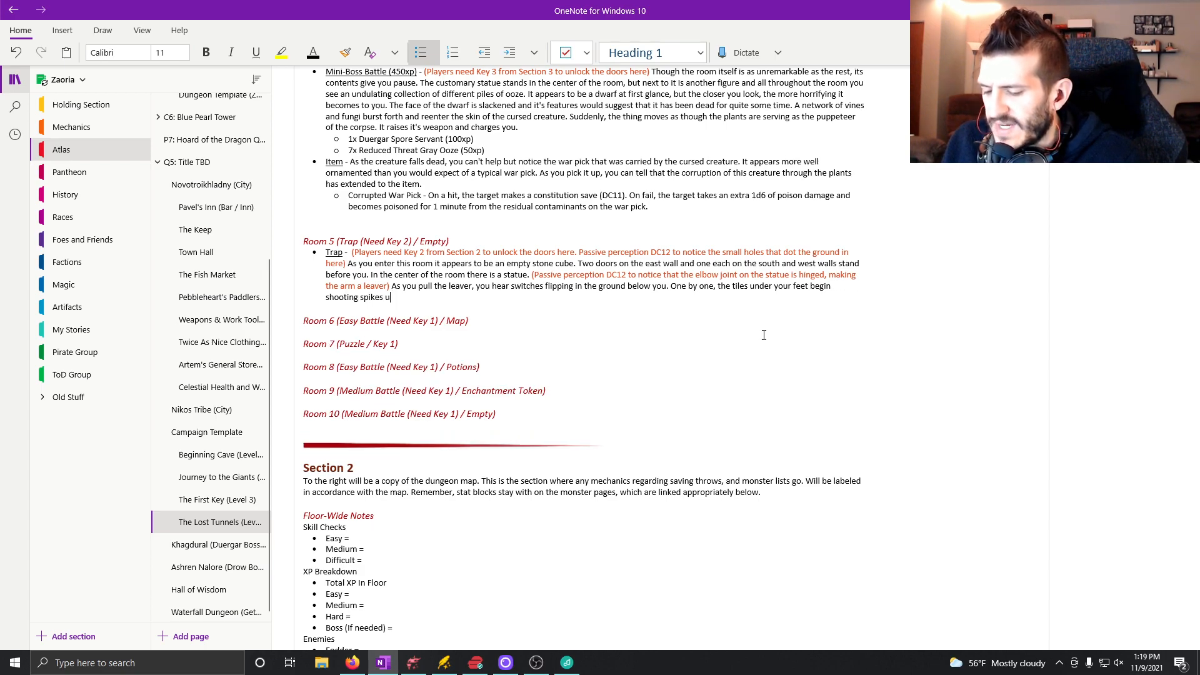
pyautogui.write('p therough the')
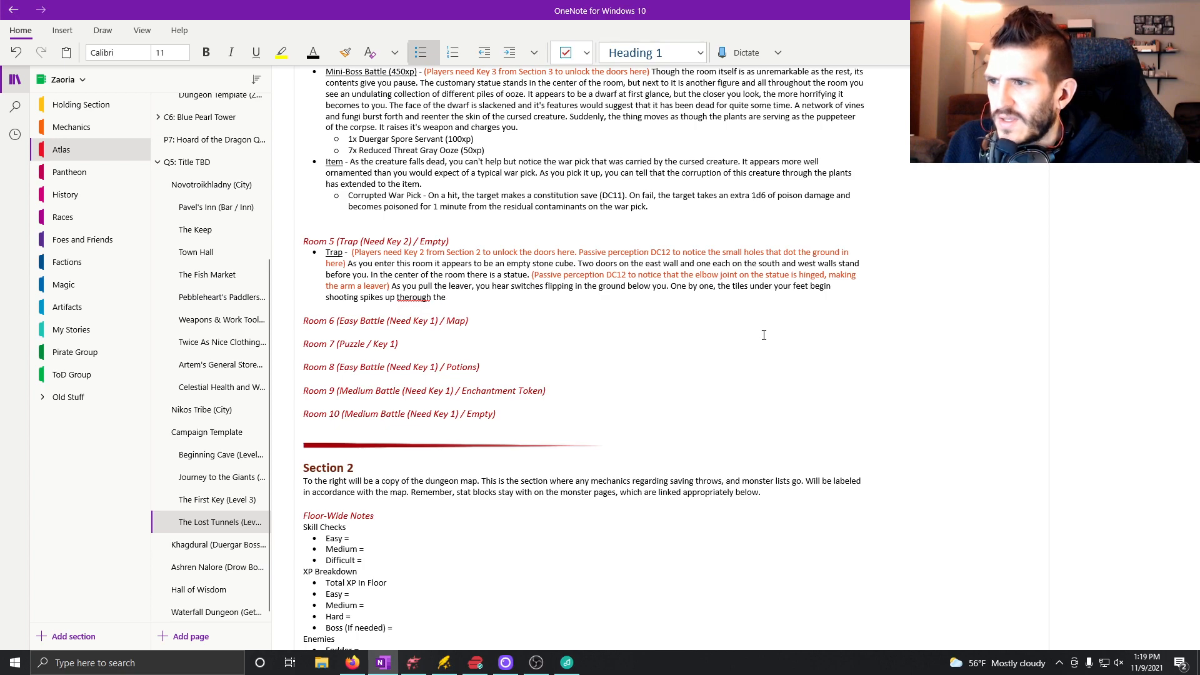
pyautogui.press('BackSpace')
pyautogui.press('BackSpace')
pyautogui.press('BackSpace')
pyautogui.press('BackSpace')
pyautogui.press('BackSpace')
pyautogui.press('BackSpace')
pyautogui.press('BackSpace')
pyautogui.press('BackSpace')
pyautogui.press('BackSpace')
pyautogui.press('BackSpace')
pyautogui.write('roug')
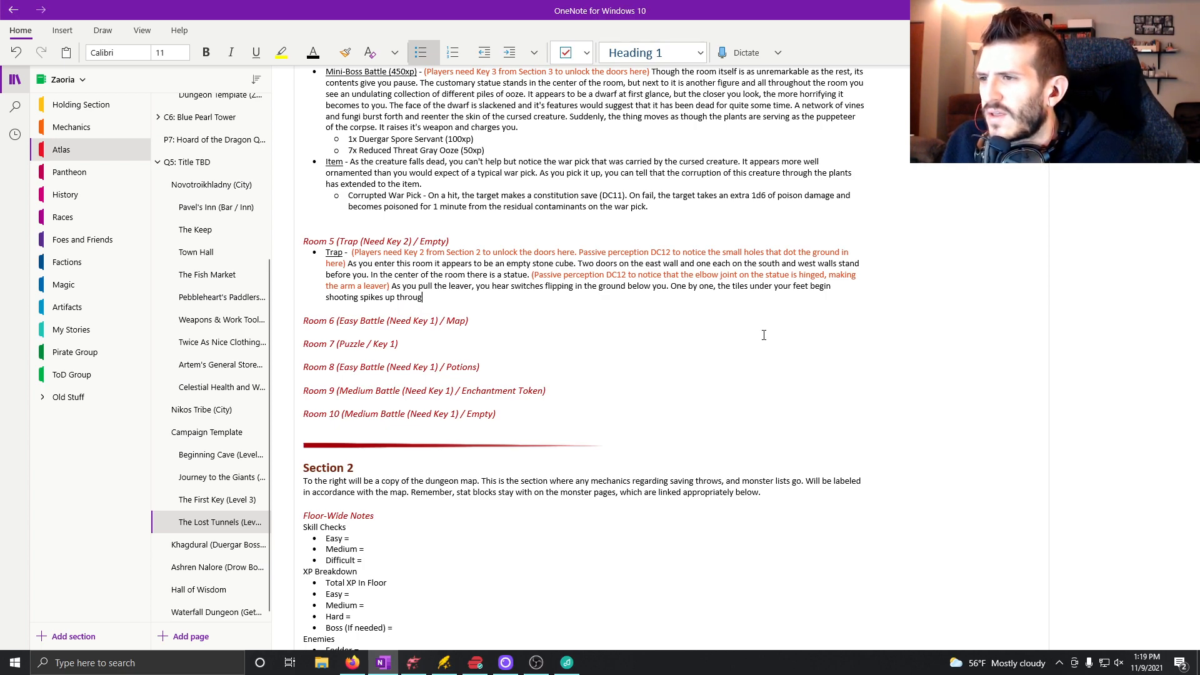
pyautogui.write('h the small holes.')
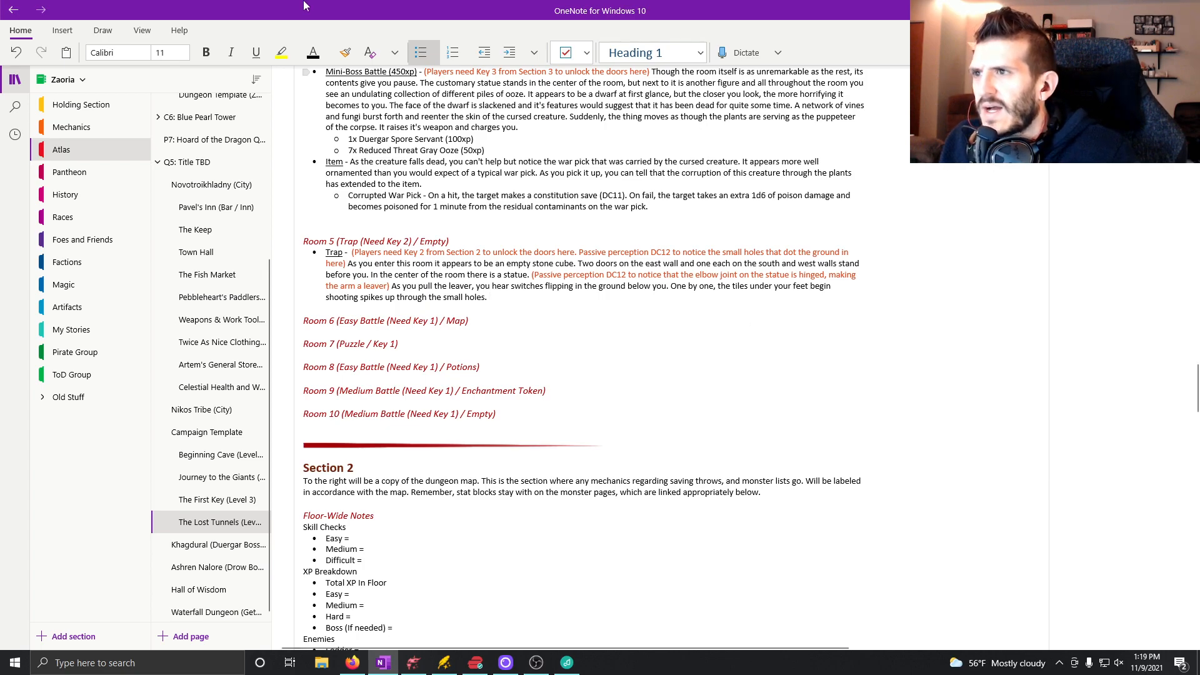
# Add in orange-red text at the end of the Trap bullet "(Players make dex saves DC12 to jump out the way or take".
pyautogui.click(330, 53)
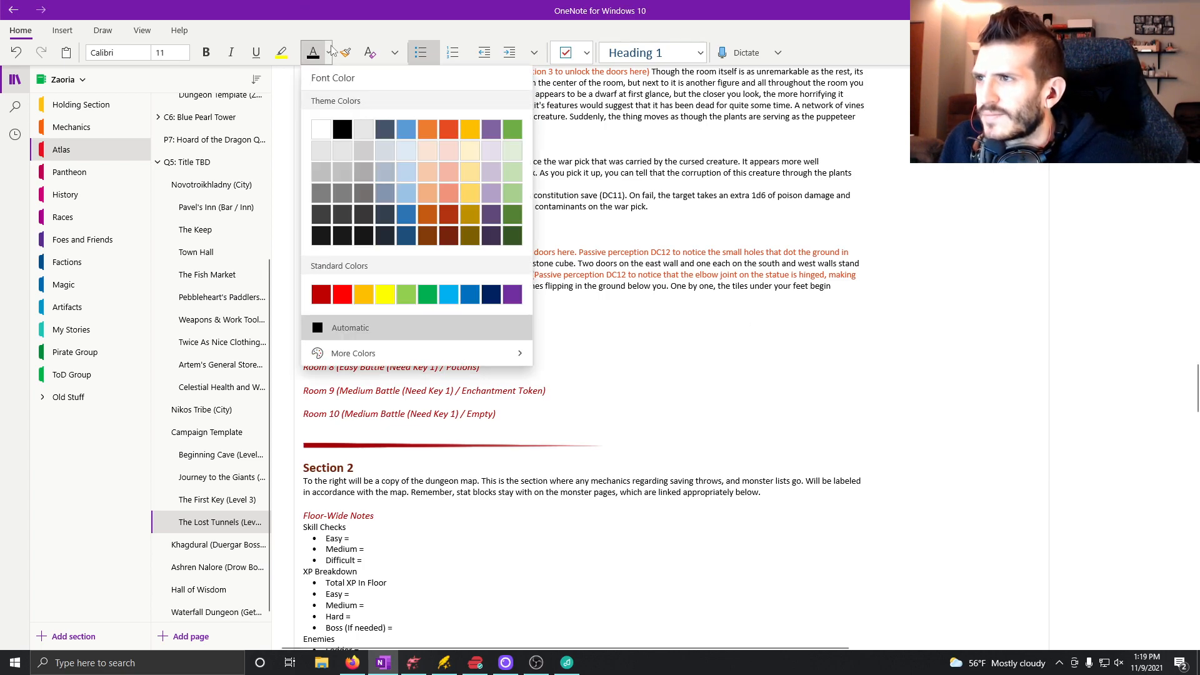
pyautogui.click(448, 131)
pyautogui.write('s. (Players make')
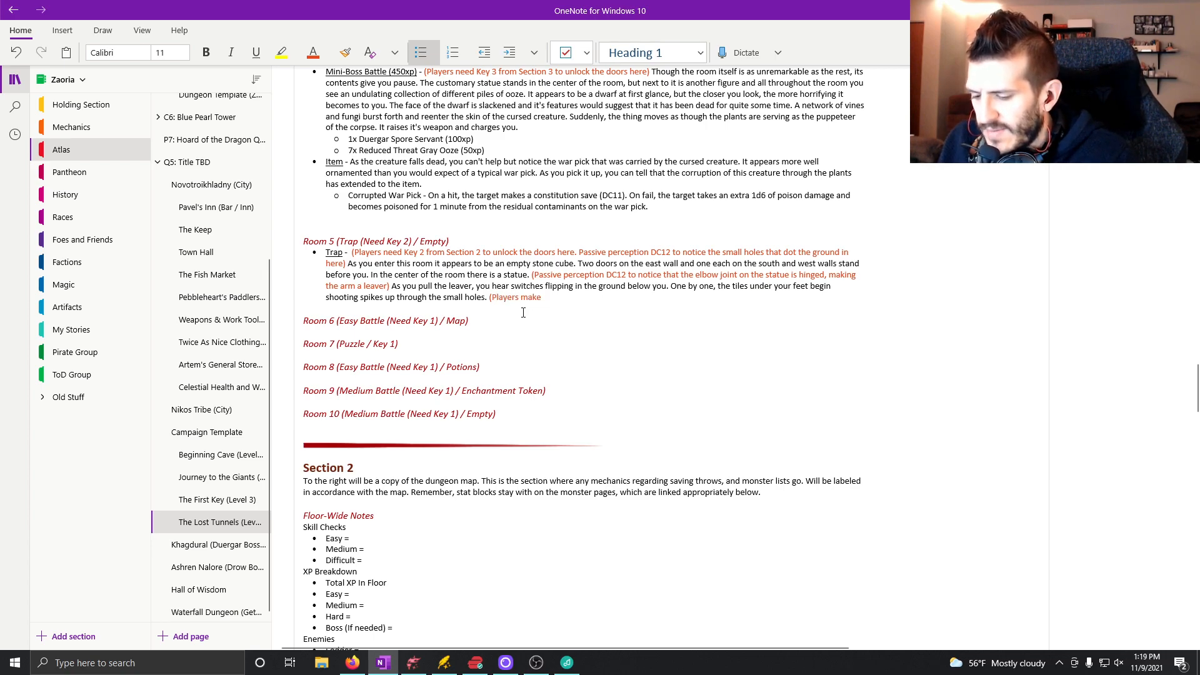
pyautogui.write(' dex saves')
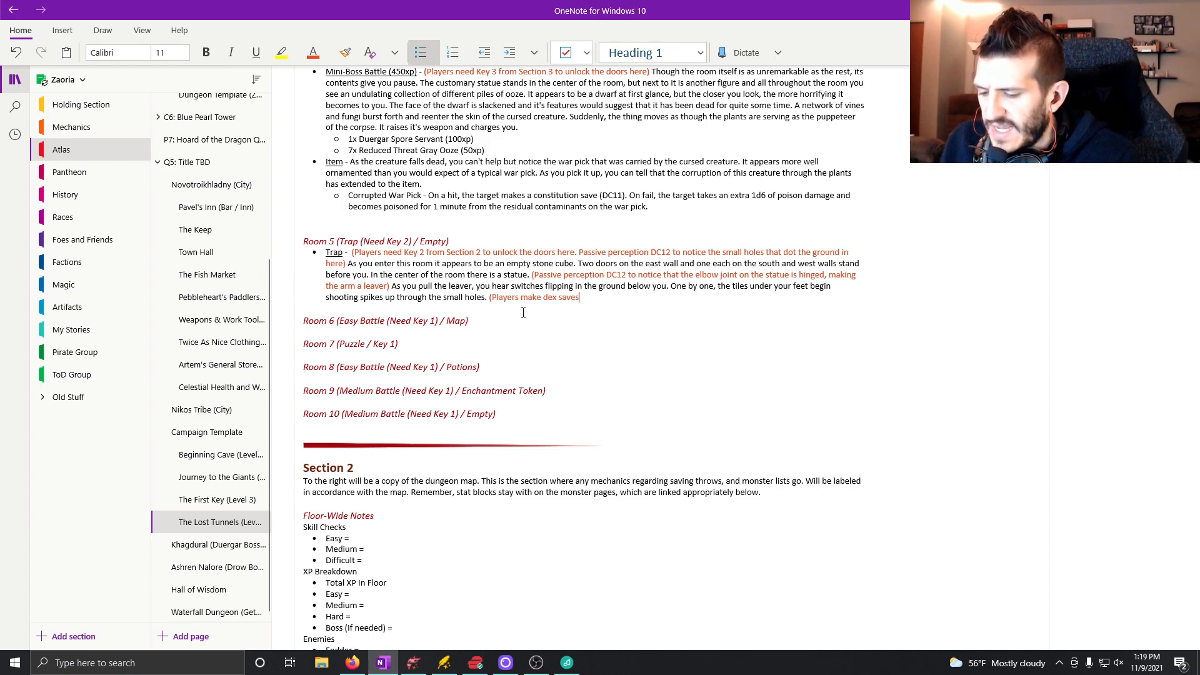
pyautogui.write(' DC12 to')
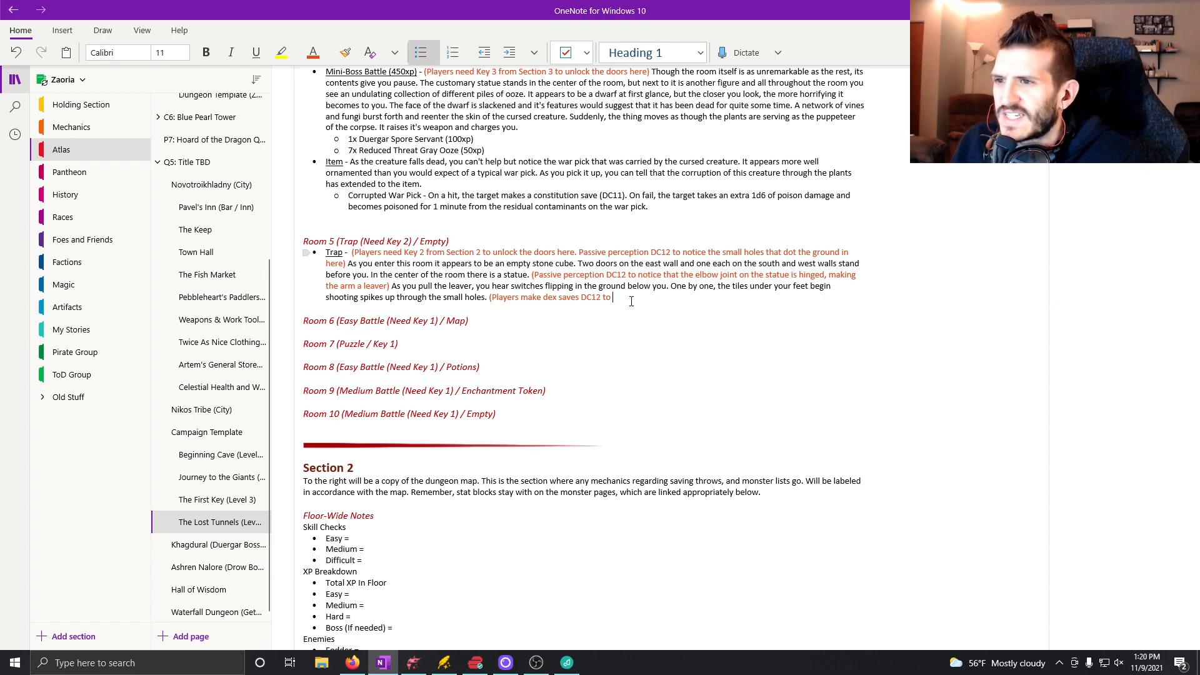
pyautogui.write('jump out the way')
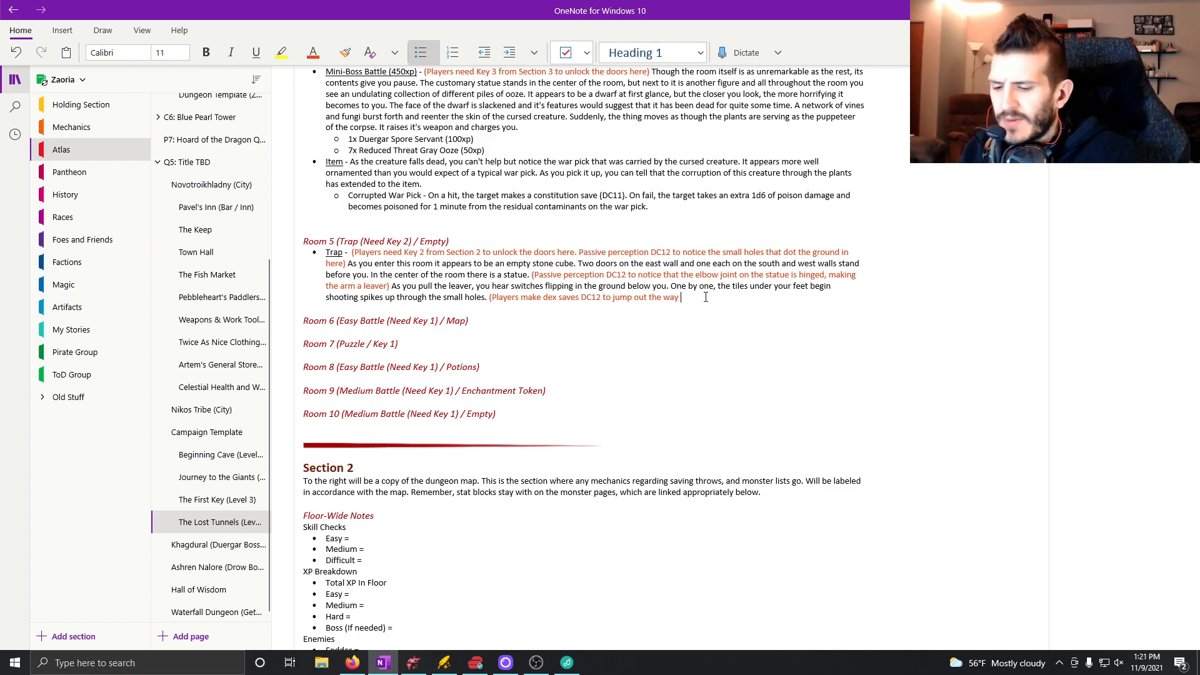
pyautogui.write('ke d')
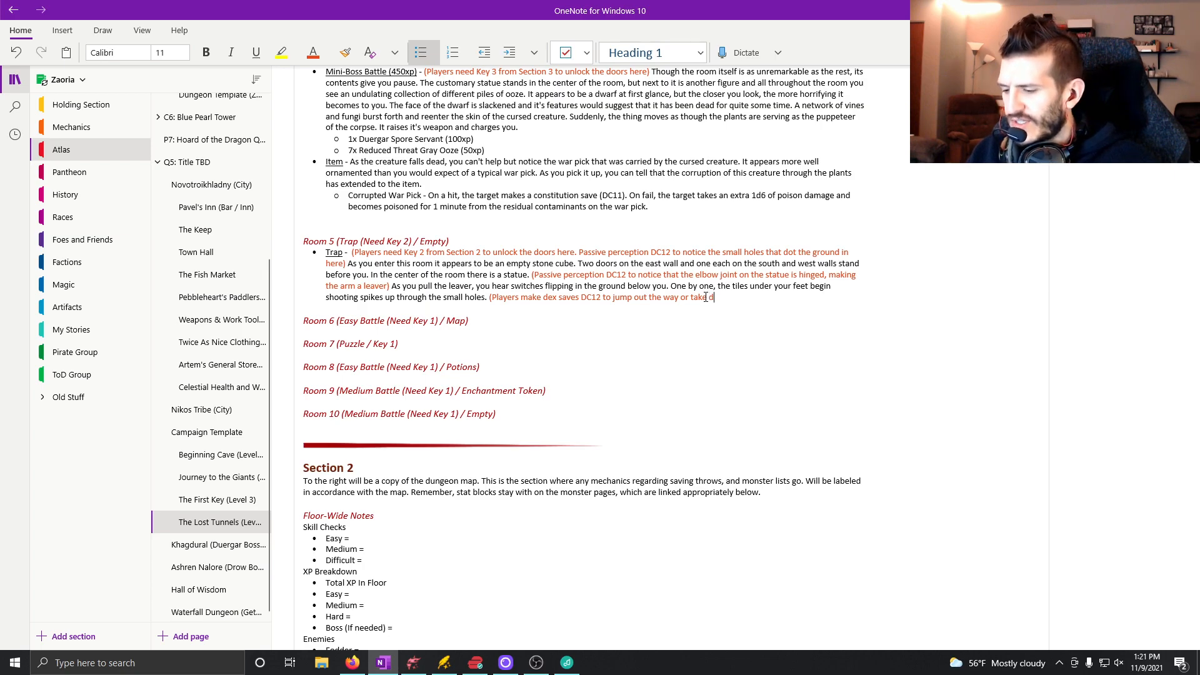
pyautogui.press('BackSpace')
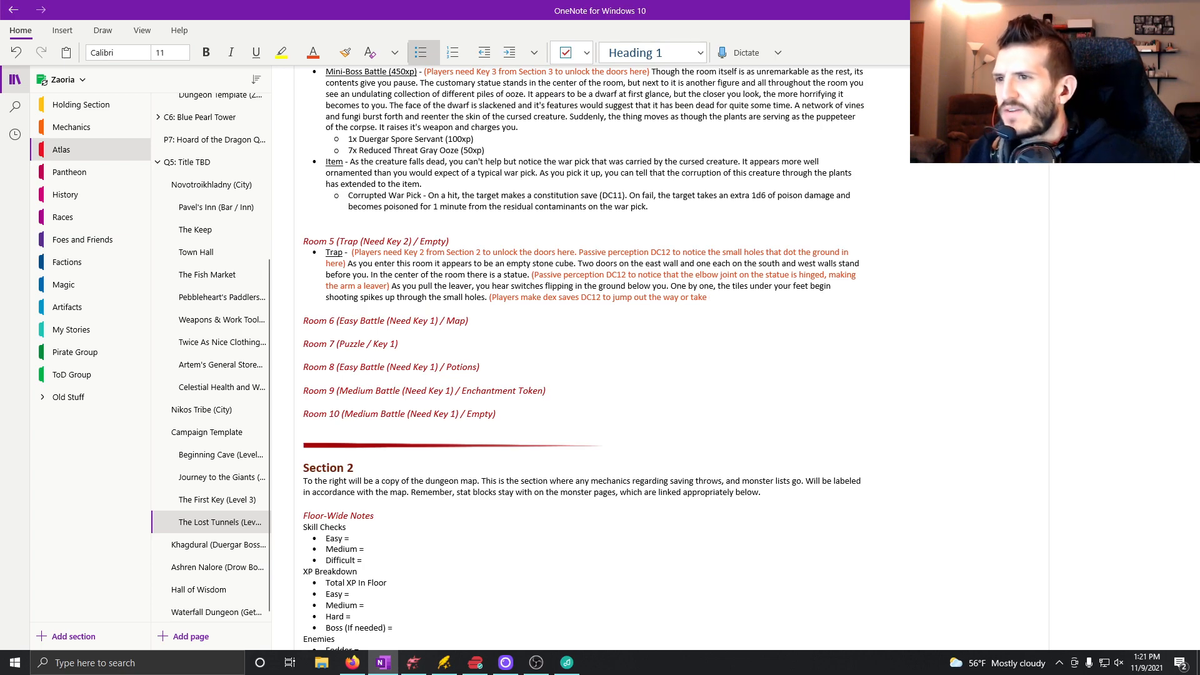
# Switch to D&D Beyond in Firefox and look up "spike trap", running the suggested search "space trap".
pyautogui.click(351, 663)
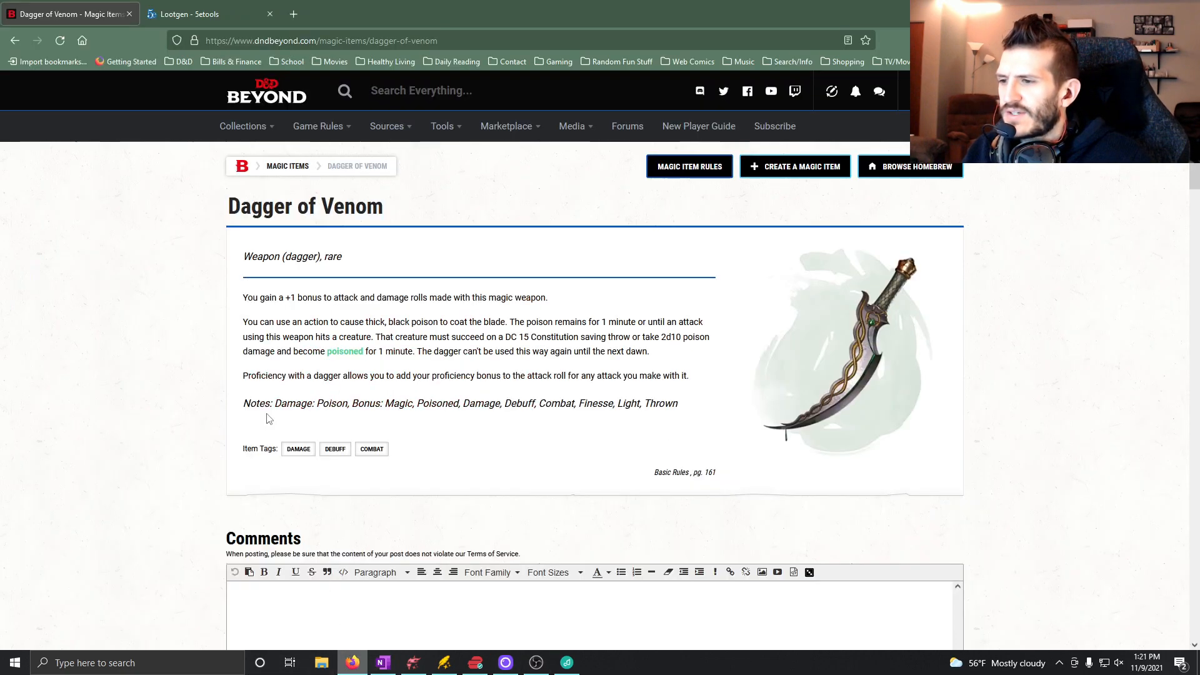
pyautogui.write('sp')
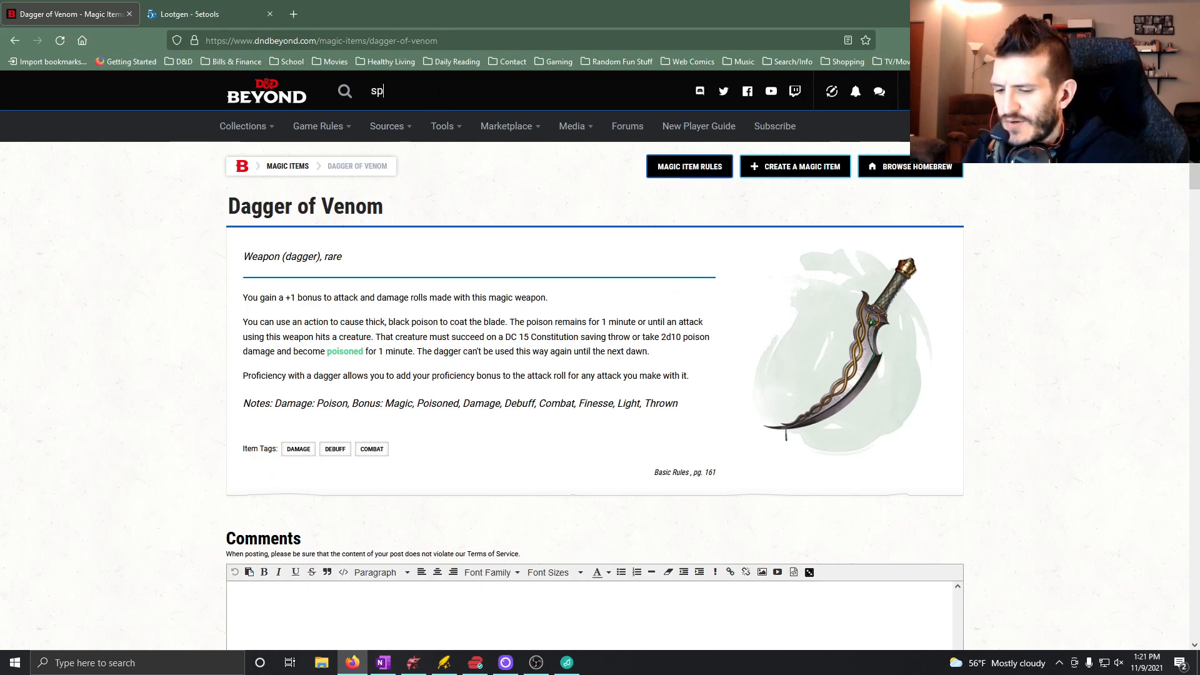
pyautogui.write('ike trap')
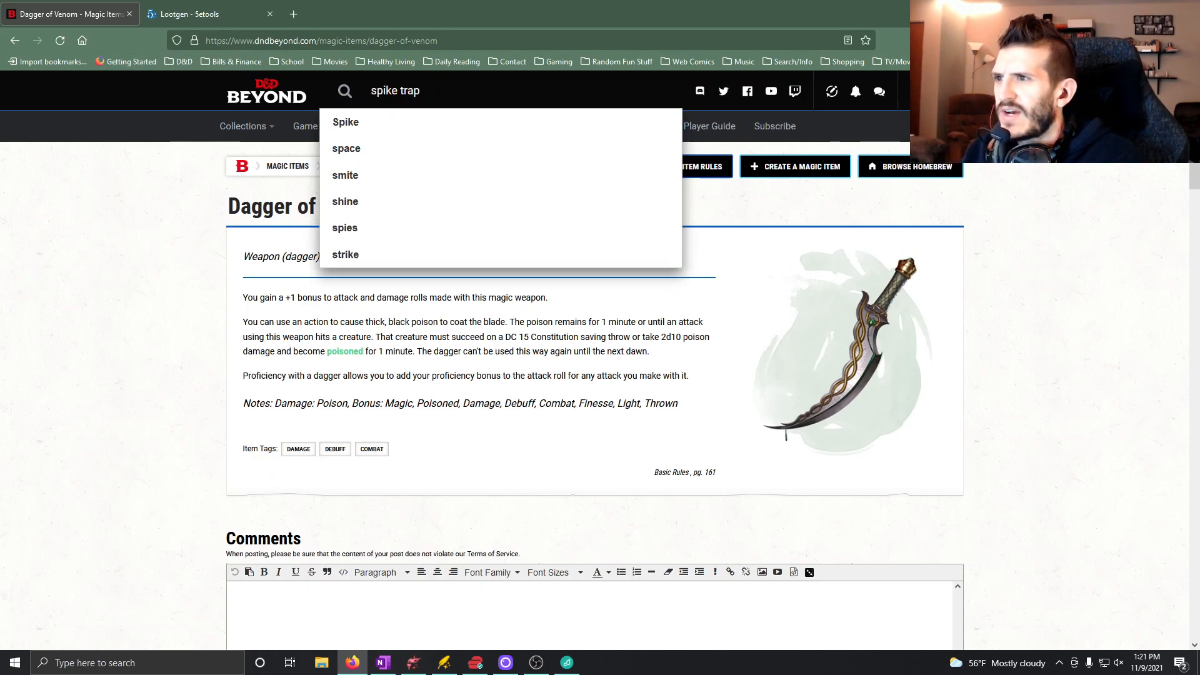
pyautogui.press('BackSpace')
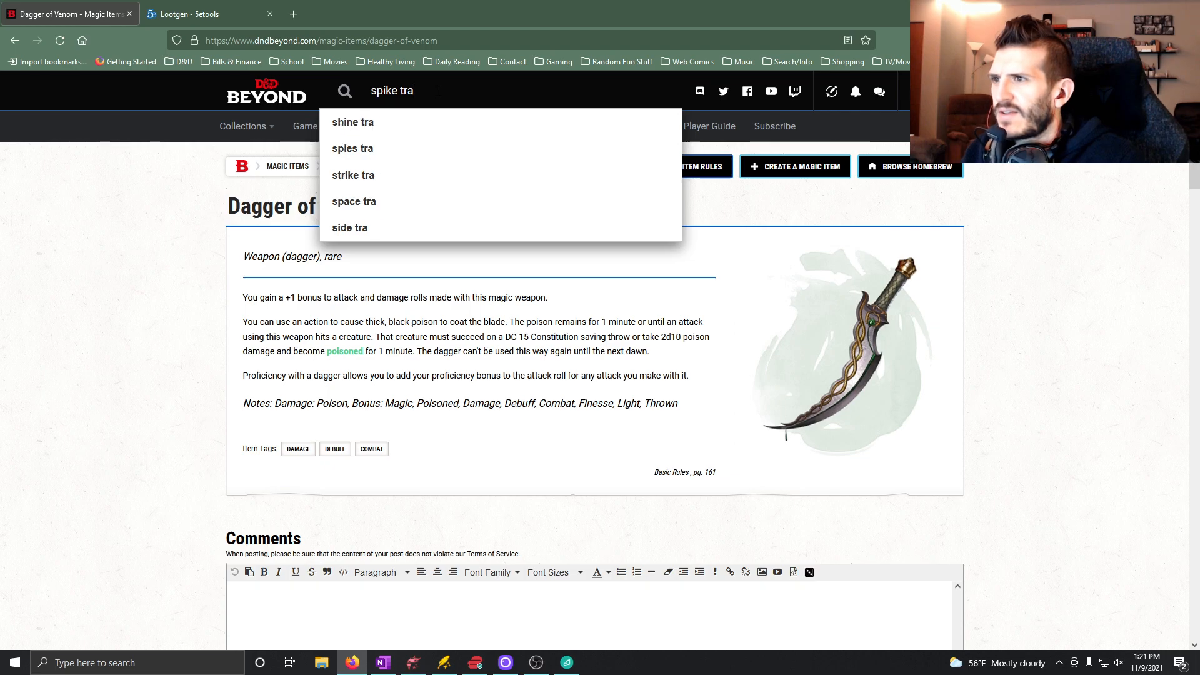
pyautogui.write('p')
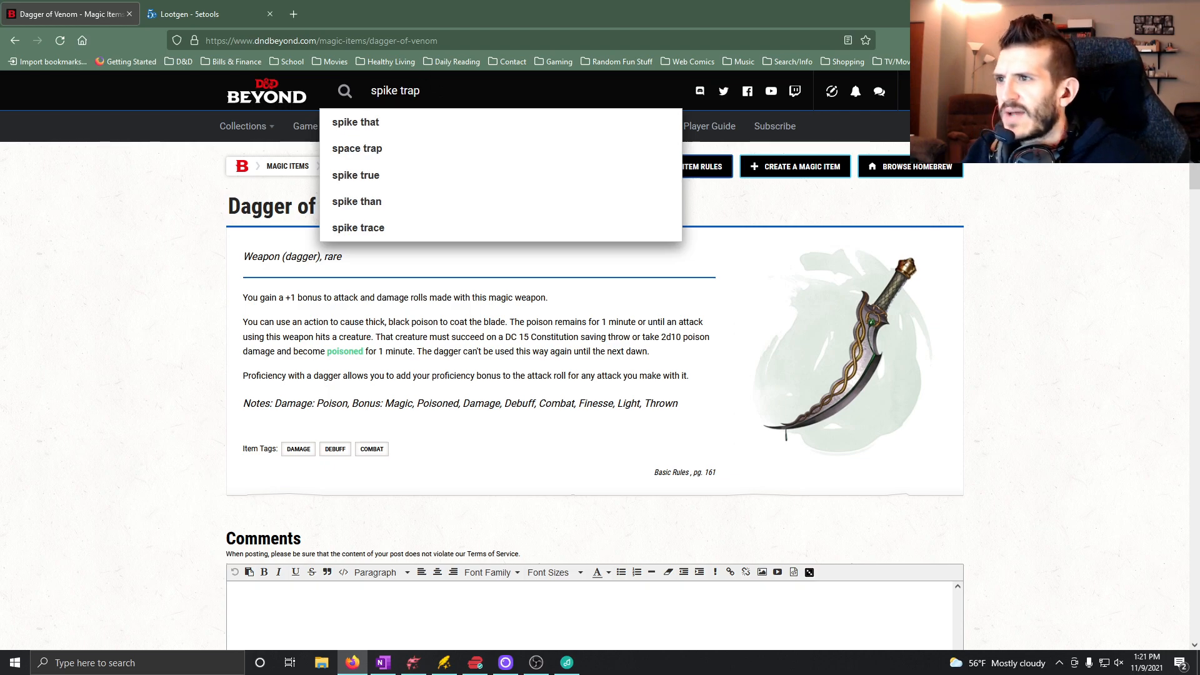
pyautogui.click(380, 150)
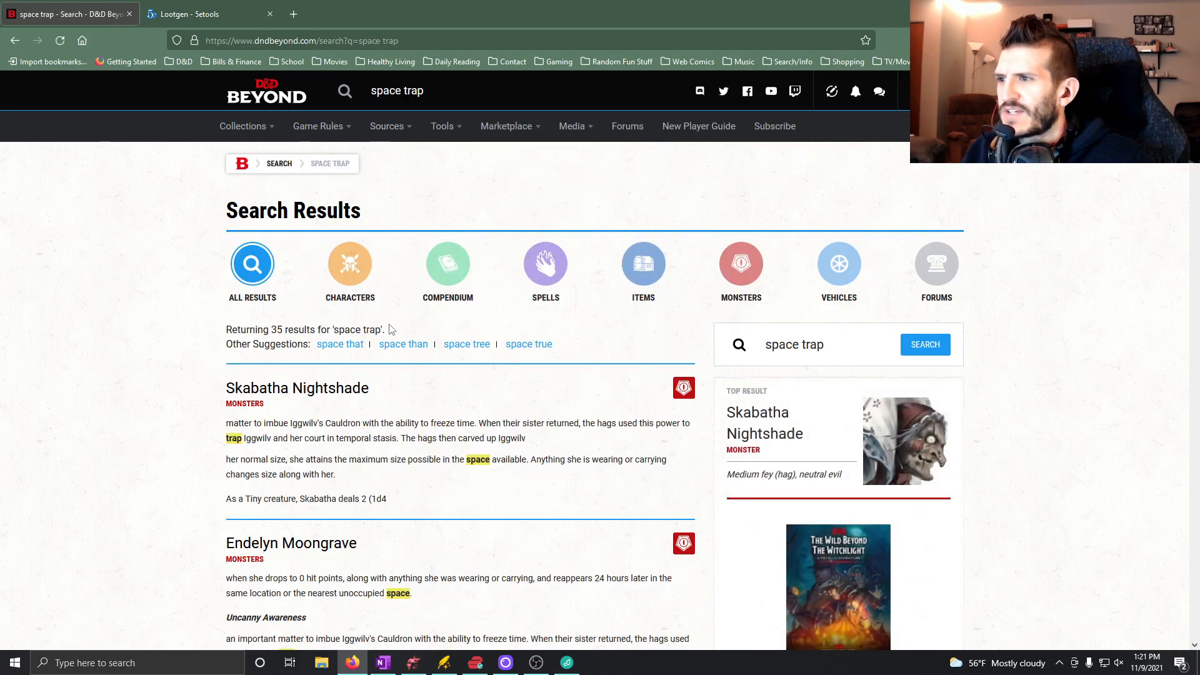
# Return from the space trap results and search D&D Beyond for "spike" instead.
pyautogui.hotkey('alt', 'Left')
pyautogui.write('spike')
pyautogui.press('Return')
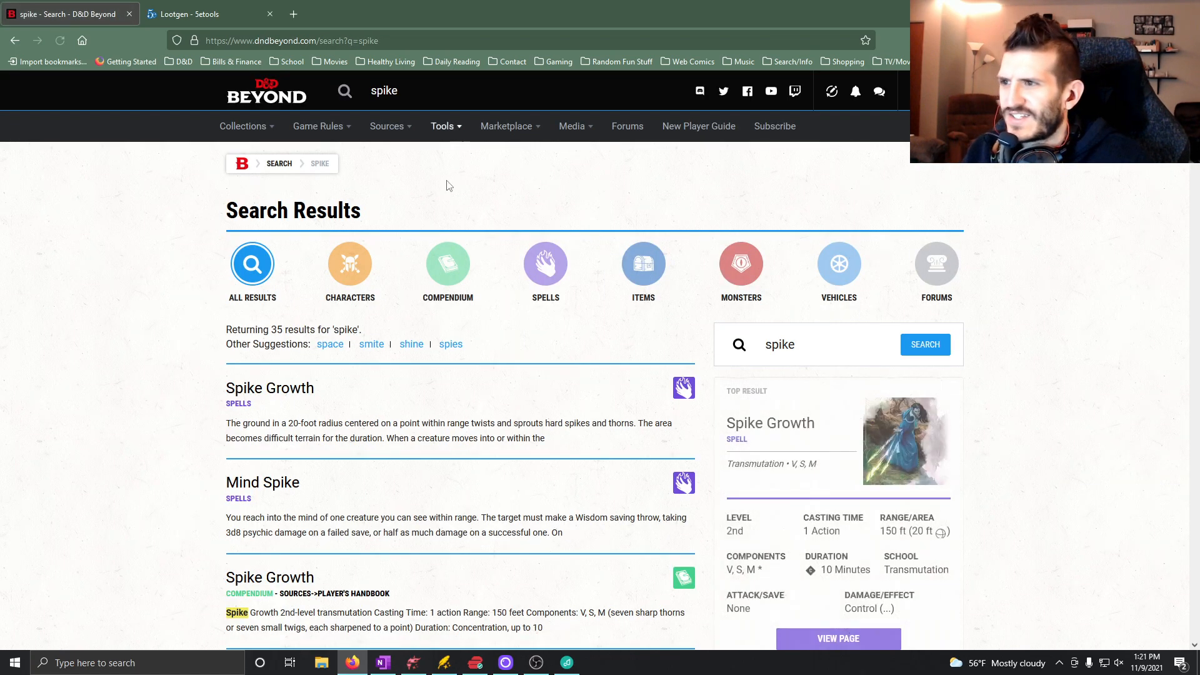
# Look through the spike results for spikes bursting from the ground and open the Yeenoghu's Lair entry from Mordenkainen's Tome of Foes.
pyautogui.scroll(-3, 440, 406)
pyautogui.scroll(-6, 448, 451)
pyautogui.scroll(-12, 503, 562)
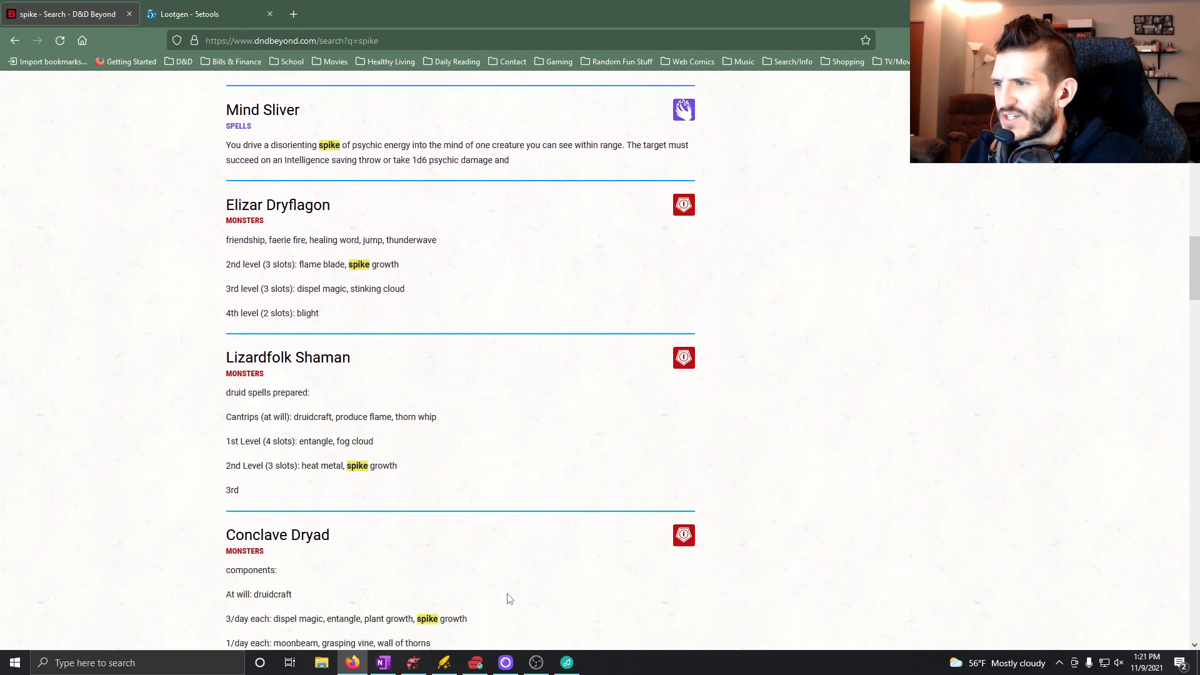
pyautogui.scroll(-10, 539, 584)
pyautogui.scroll(-1, 524, 582)
pyautogui.scroll(-9, 521, 578)
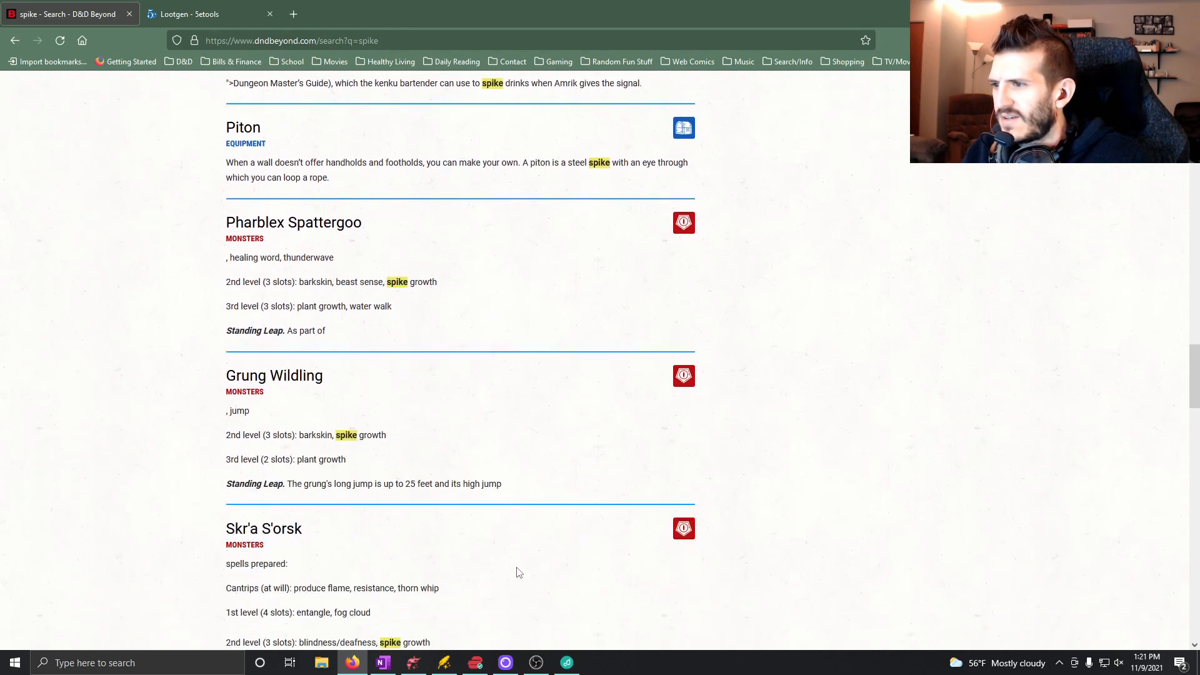
pyautogui.scroll(-6, 518, 569)
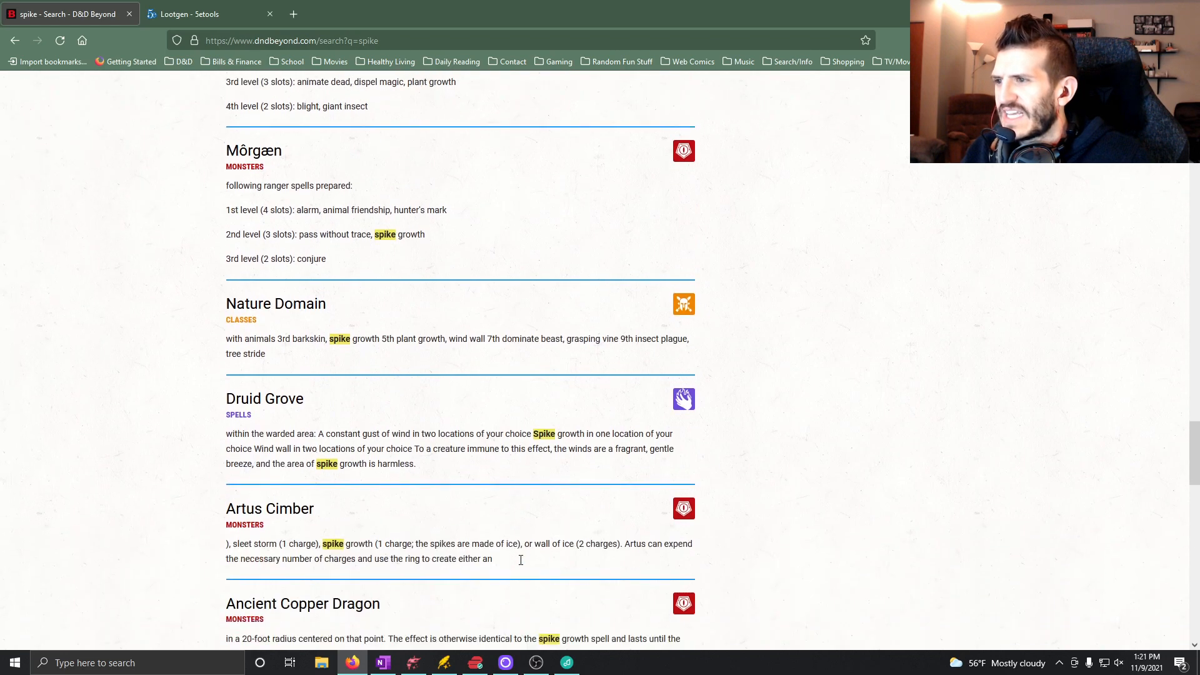
pyautogui.scroll(-6, 513, 555)
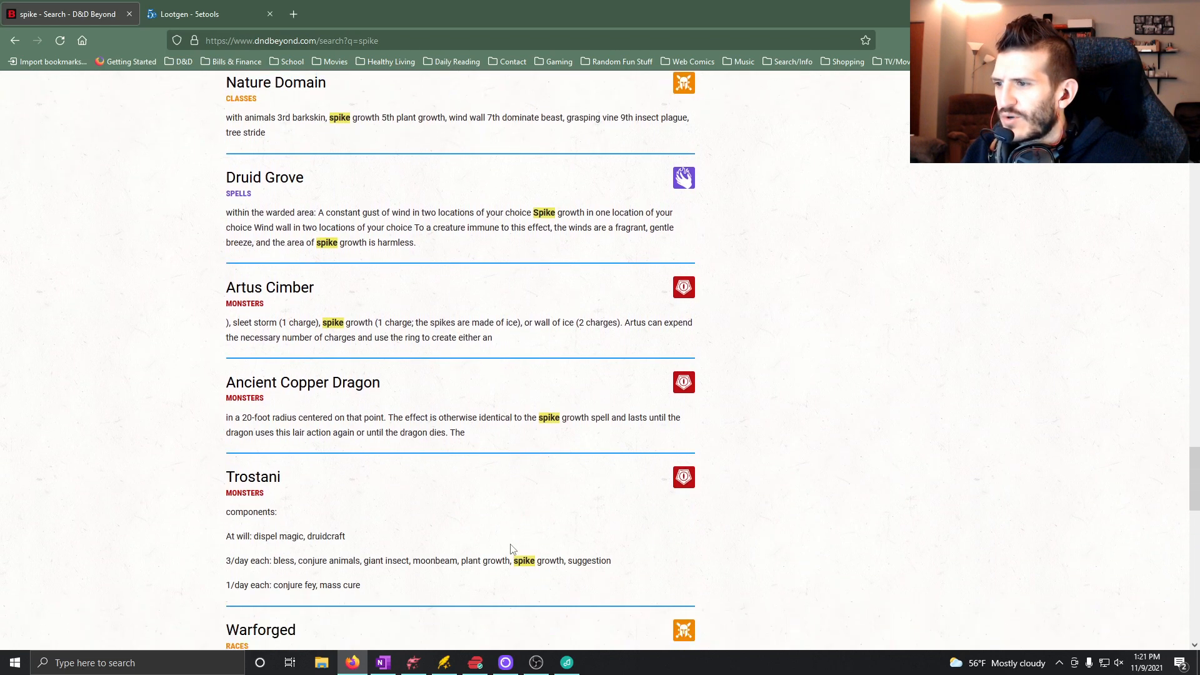
pyautogui.scroll(-4, 518, 555)
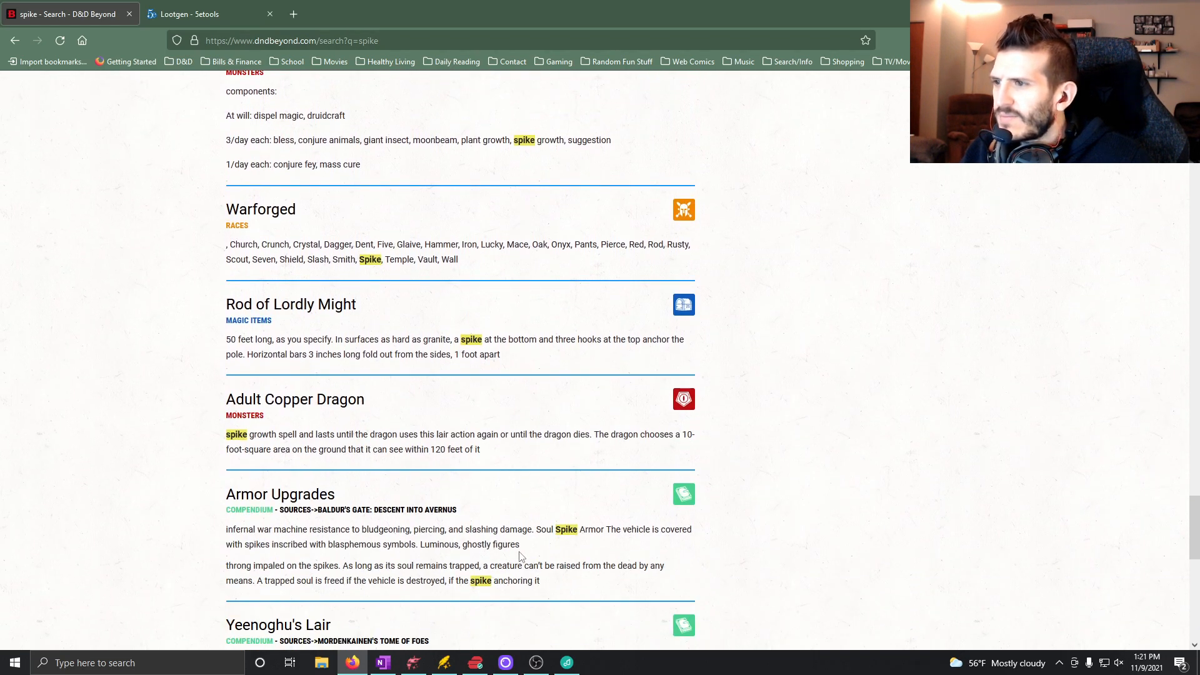
pyautogui.scroll(-5, 520, 559)
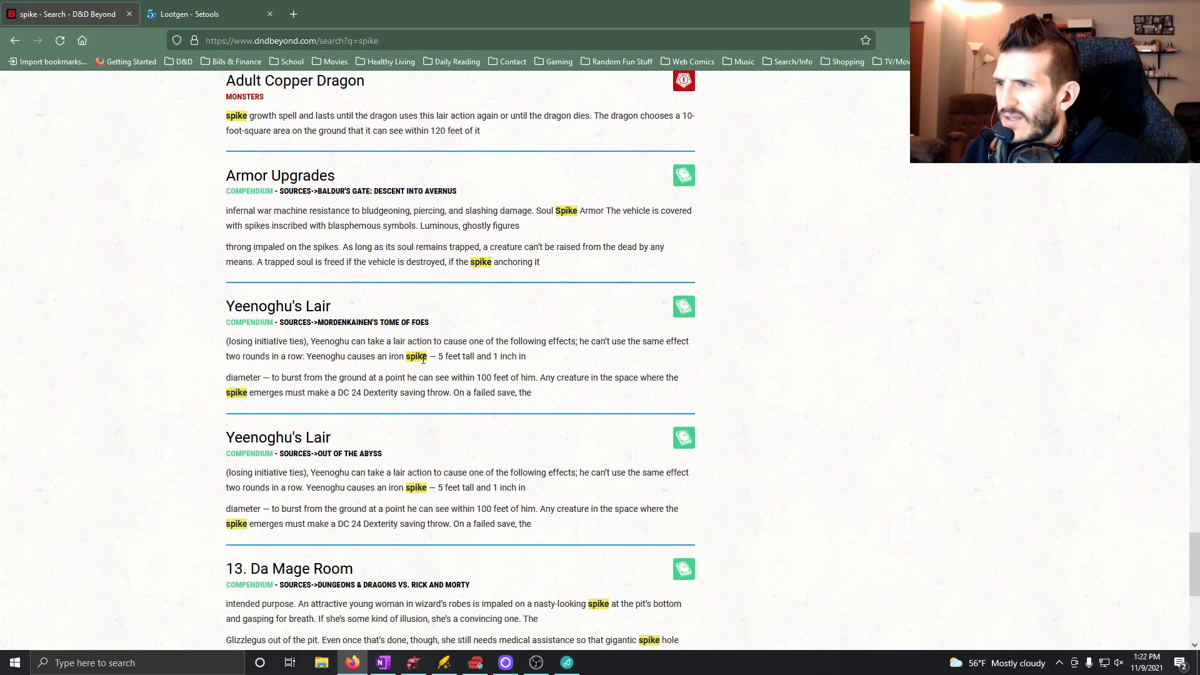
pyautogui.click(297, 317)
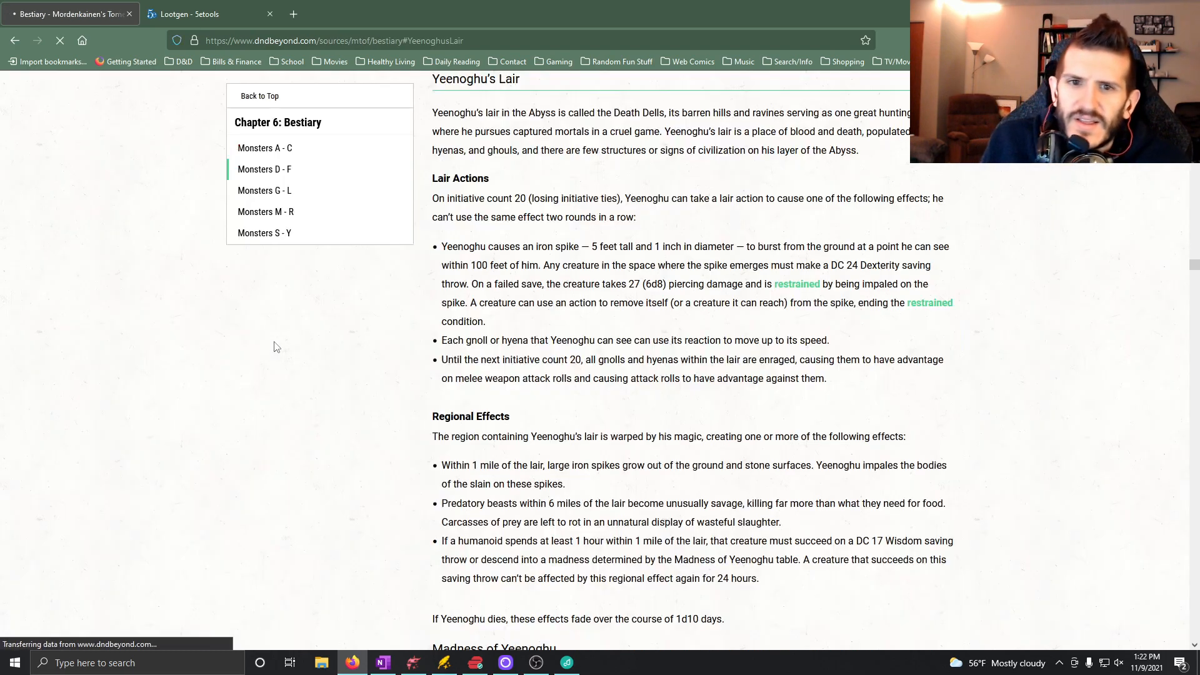
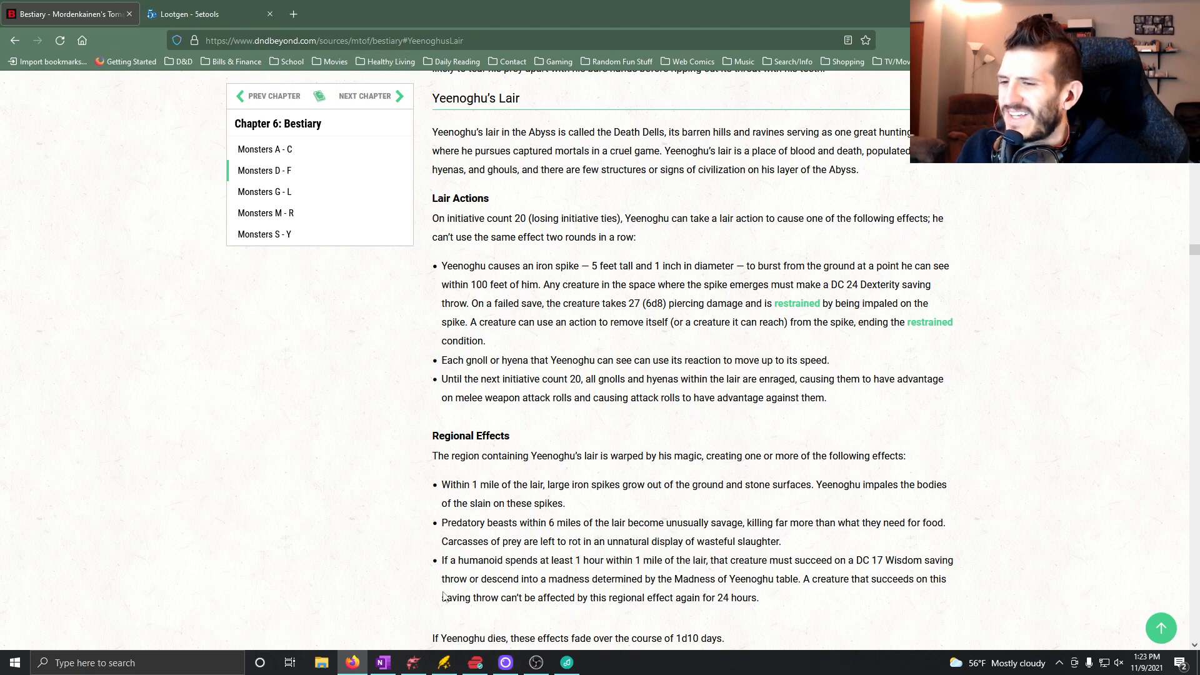
# Switch to OneNote, complete Room 5's Trap text with "2d10)" and start a new bullet below it.
pyautogui.click(384, 664)
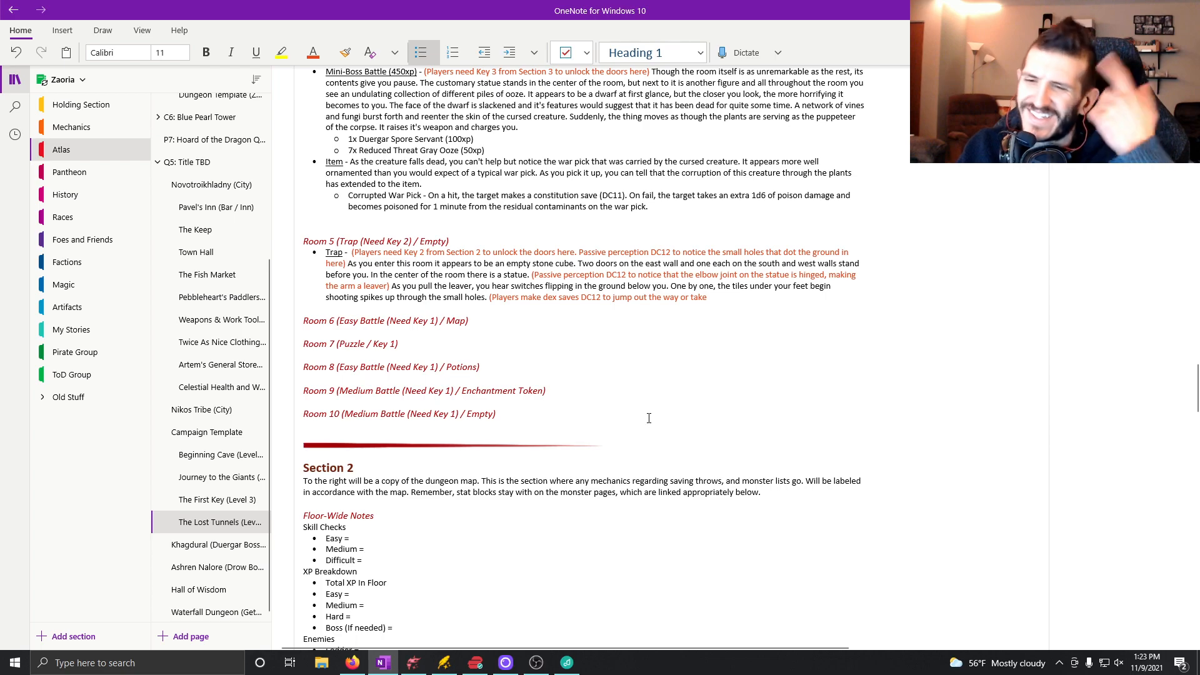
pyautogui.write('10')
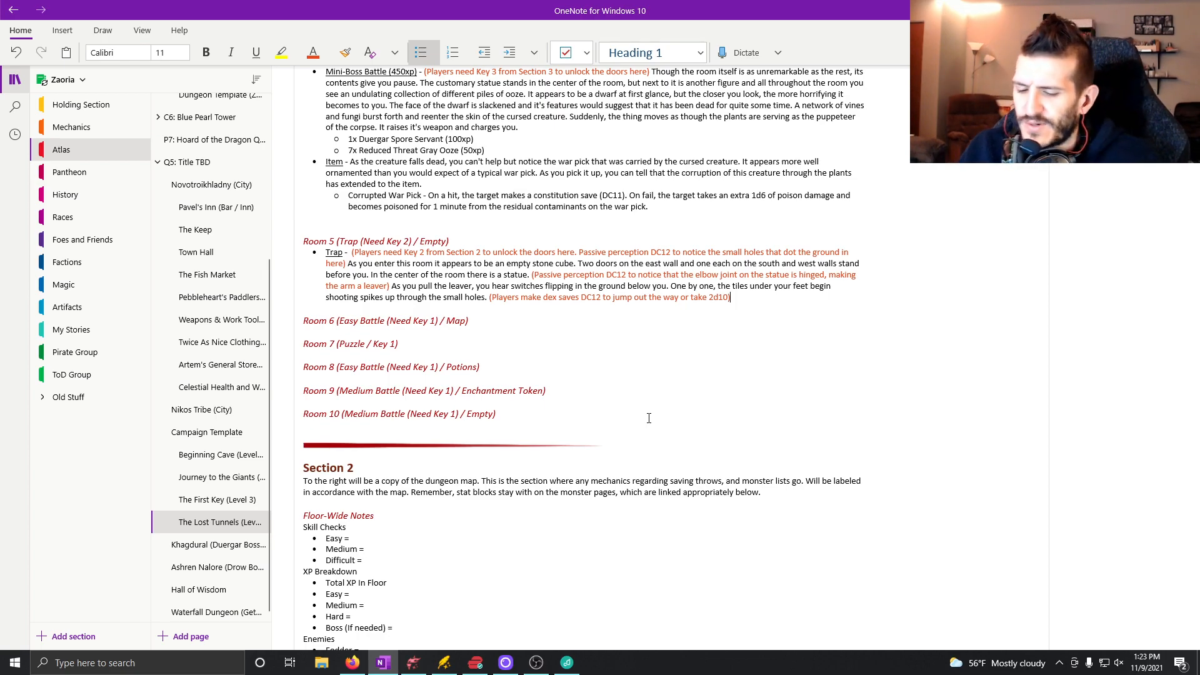
pyautogui.press('Return')
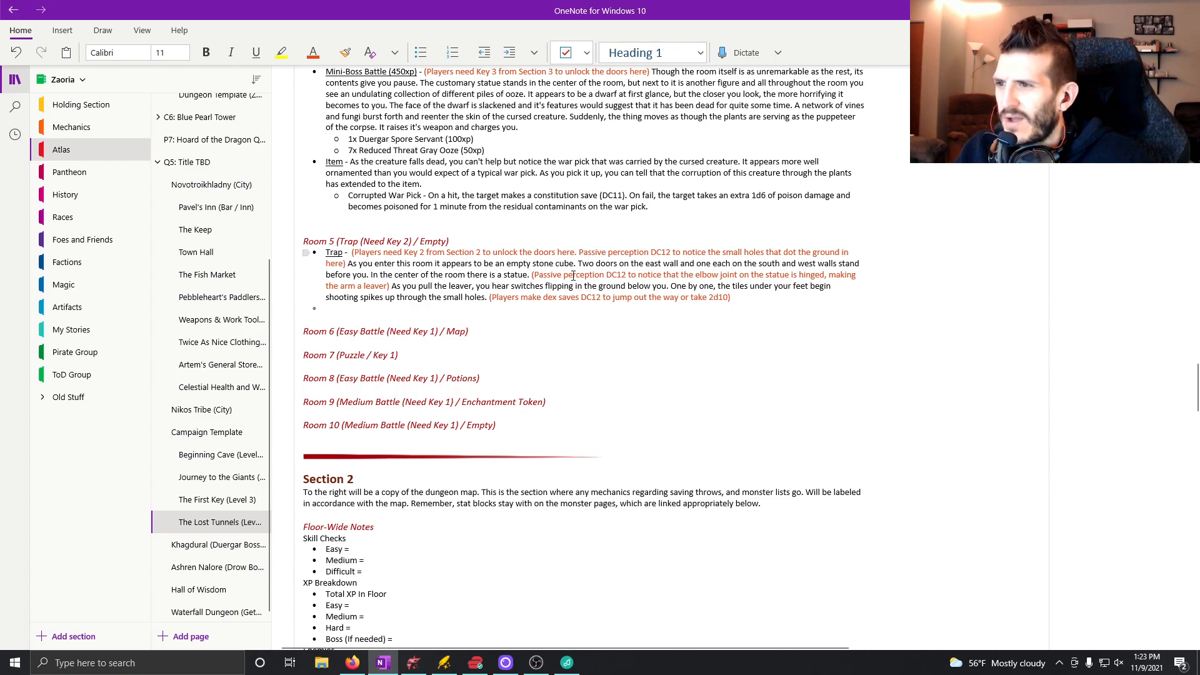
pyautogui.hotkey('ctrl', 'u')
pyautogui.write('Empt')
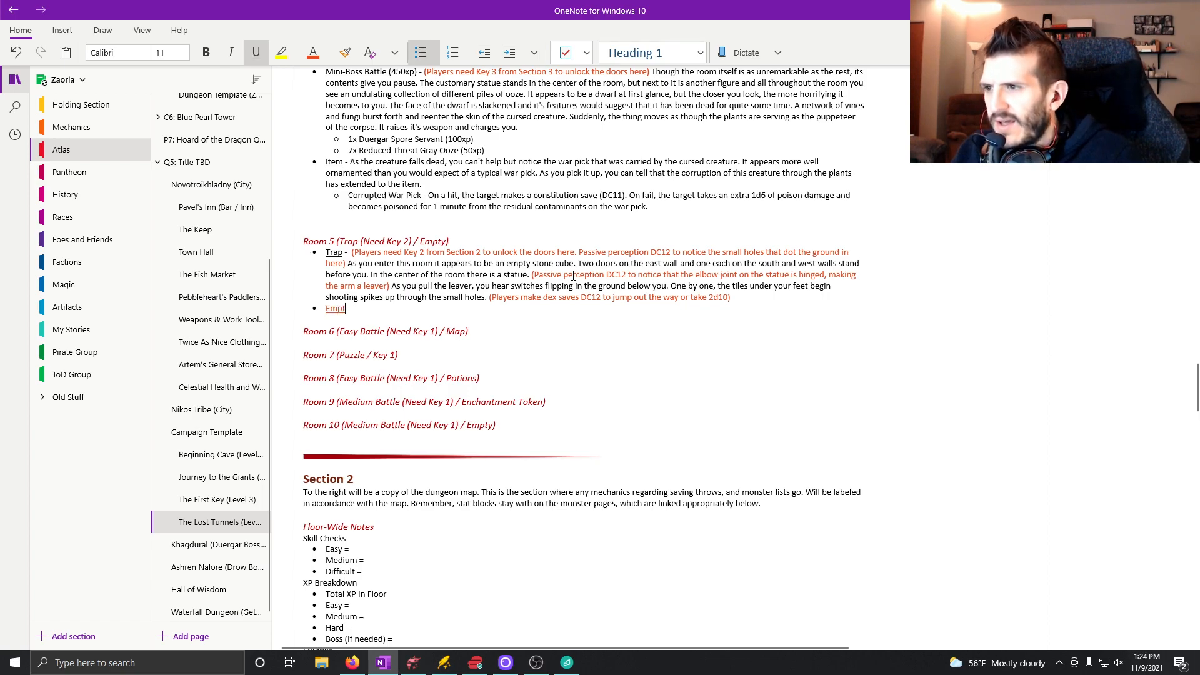
pyautogui.press('BackSpace')
pyautogui.press('BackSpace')
pyautogui.press('BackSpace')
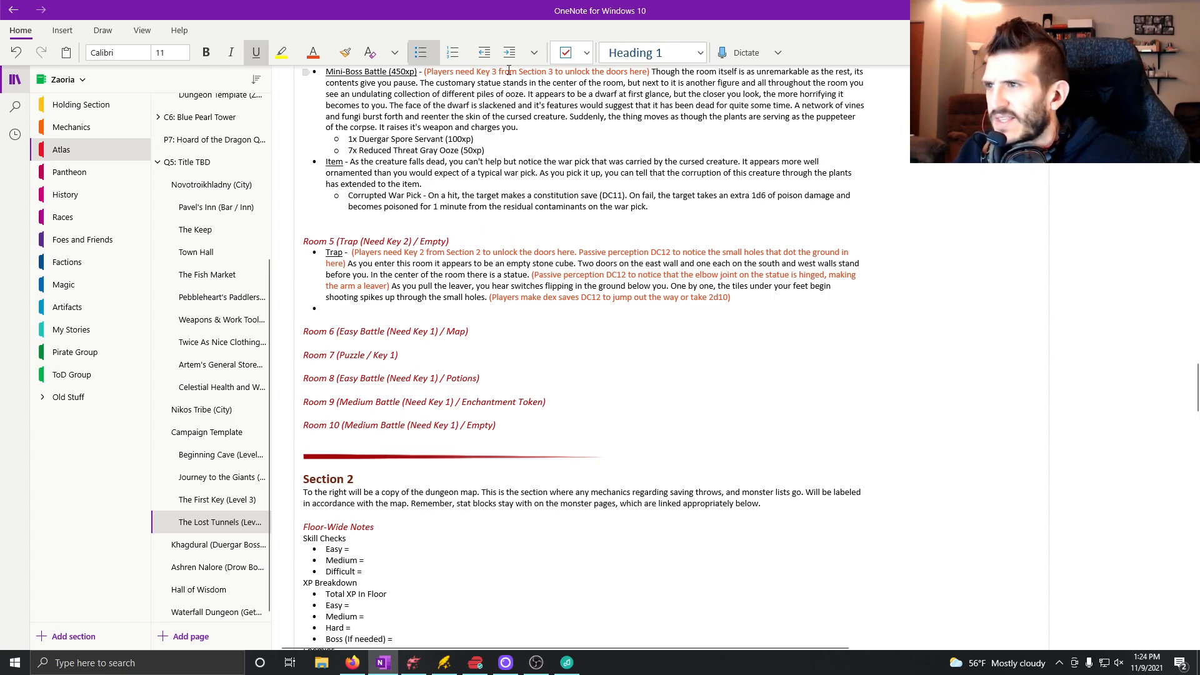
# Set the text colour to black and label the new Room 5 bullet with an underlined "Empty" followed by a plain dash.
pyautogui.click(328, 53)
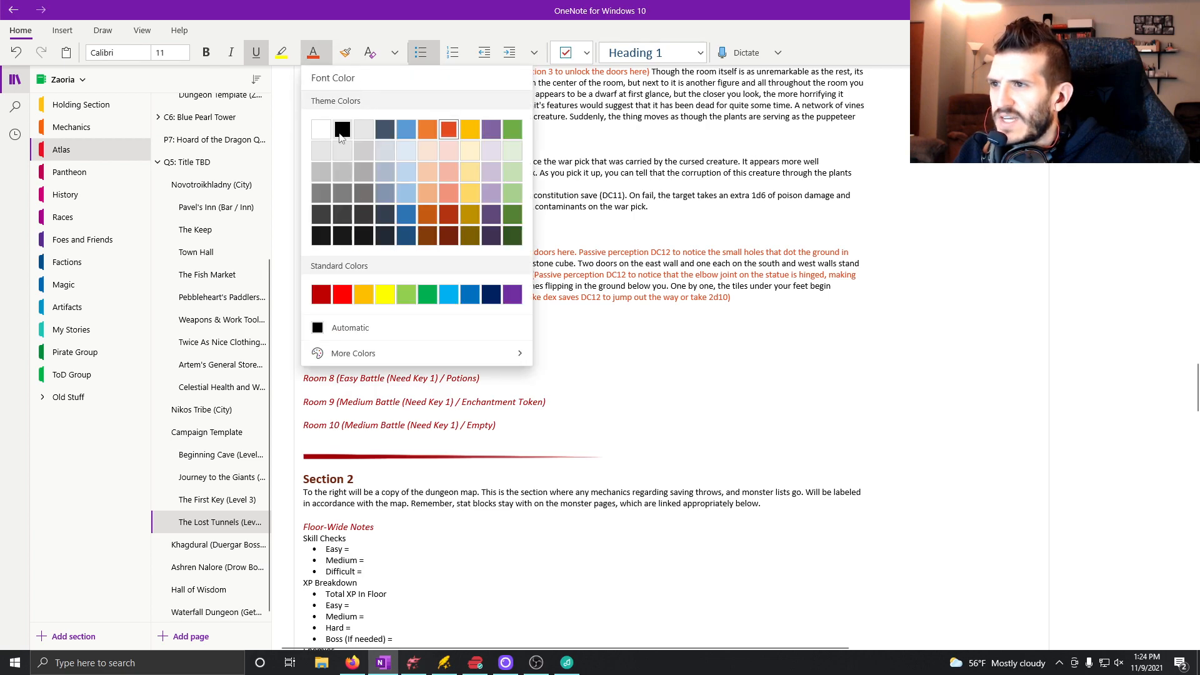
pyautogui.click(343, 129)
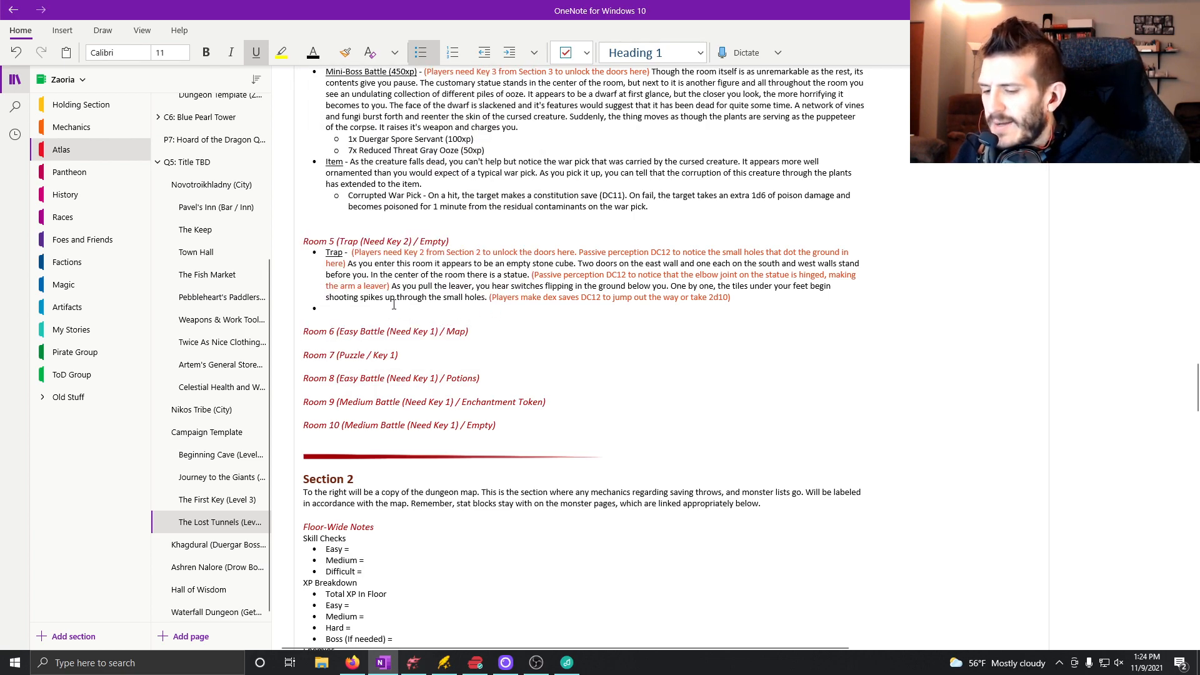
pyautogui.hotkey('ctrl', 'u')
pyautogui.write('Em')
pyautogui.press('BackSpace')
pyautogui.press('BackSpace')
pyautogui.press('BackSpace')
pyautogui.press('BackSpace')
pyautogui.press('BackSpace')
pyautogui.hotkey('ctrl', 'u')
pyautogui.write('Empty')
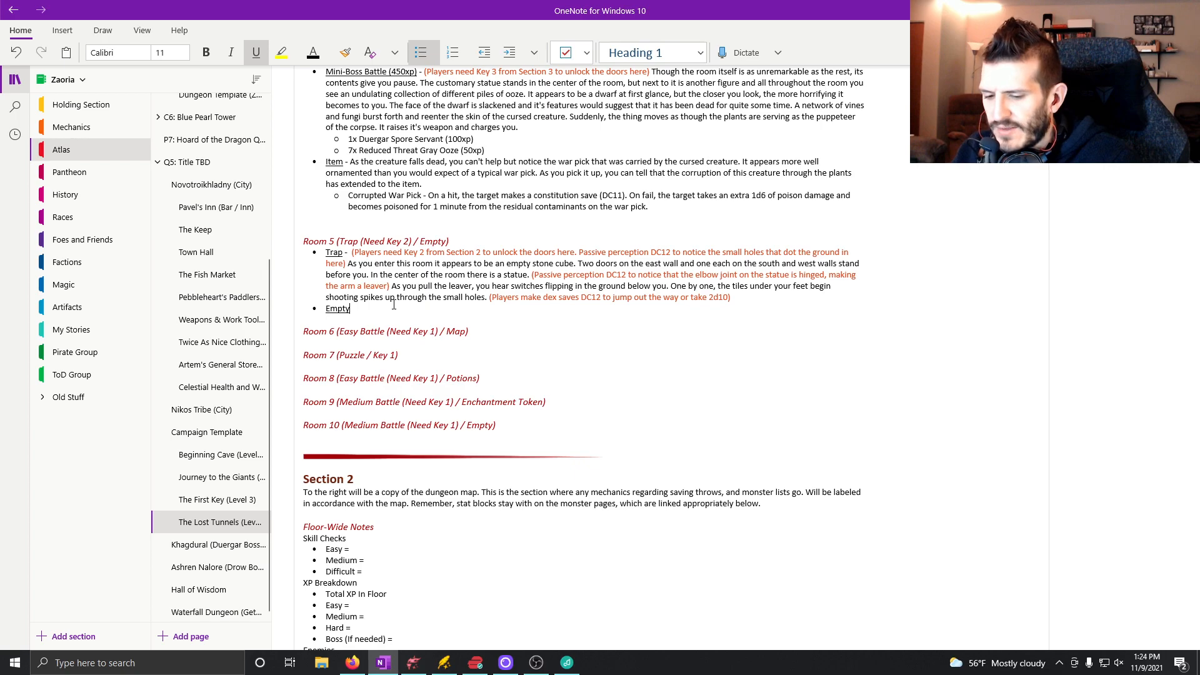
pyautogui.hotkey('ctrl', 'u')
pyautogui.write('- ')
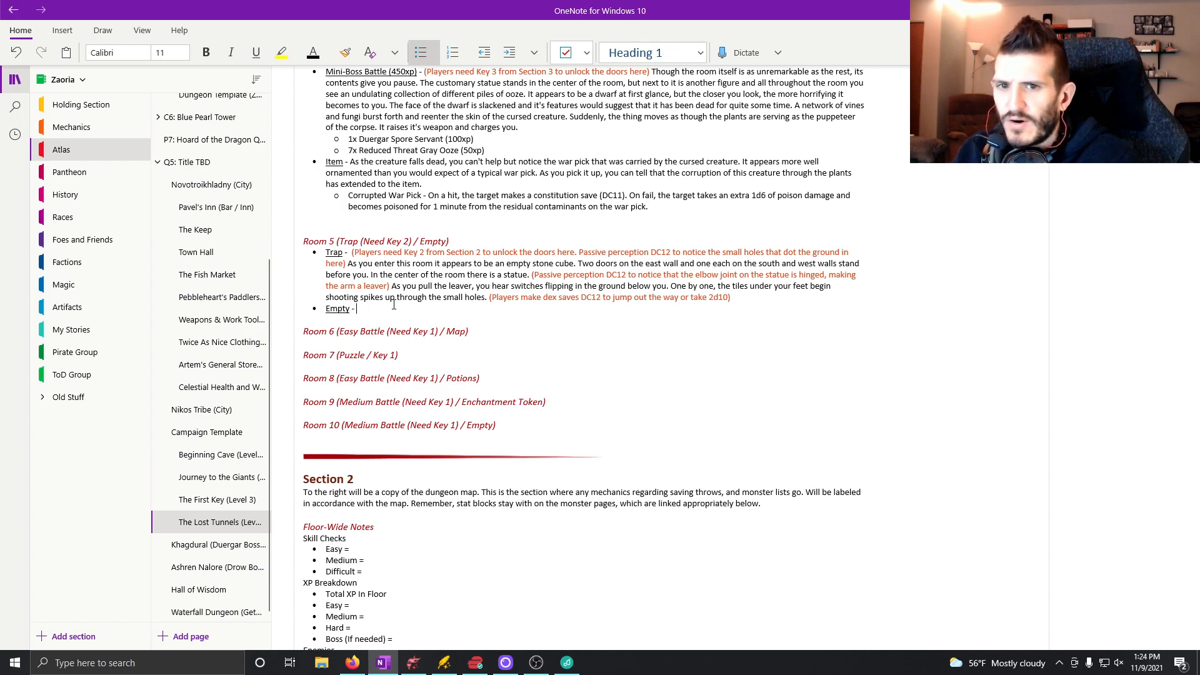
pyautogui.write('You ')
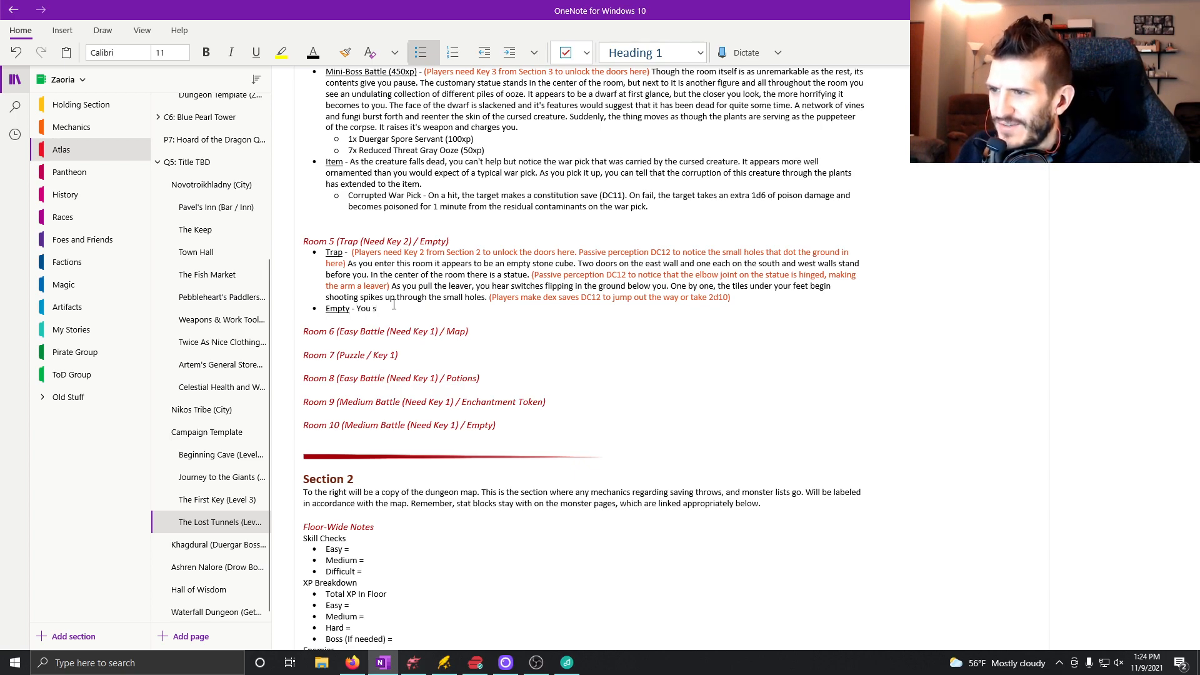
pyautogui.write('search high and')
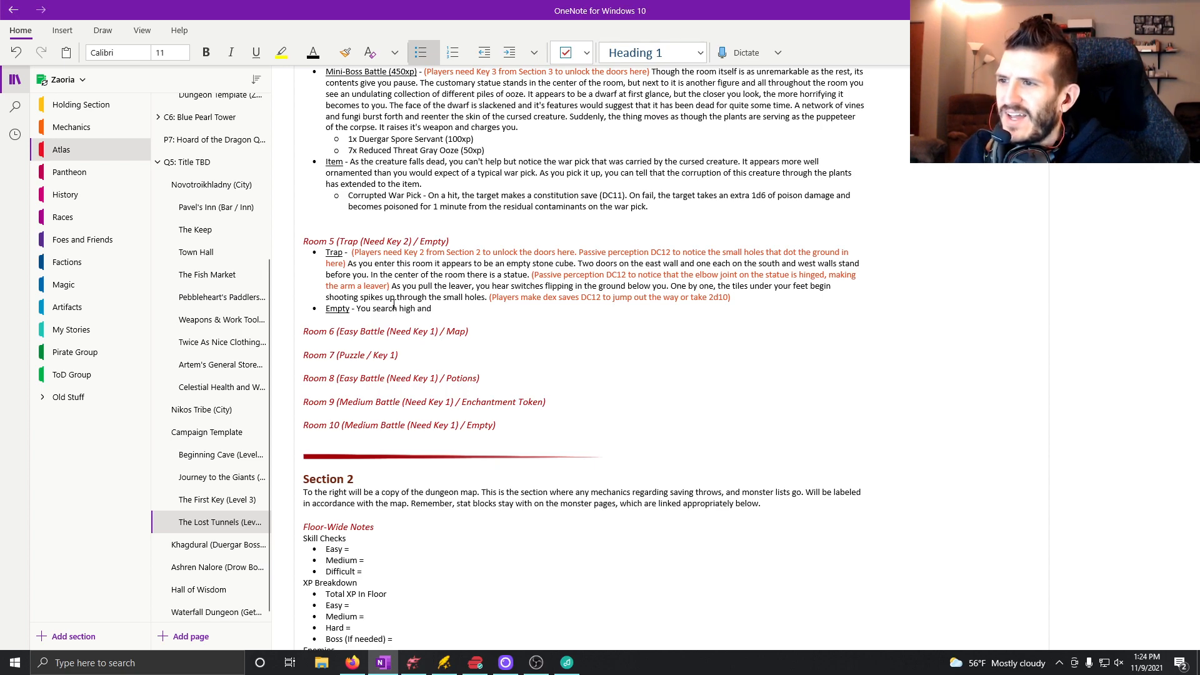
pyautogui.write(' low, but there it')
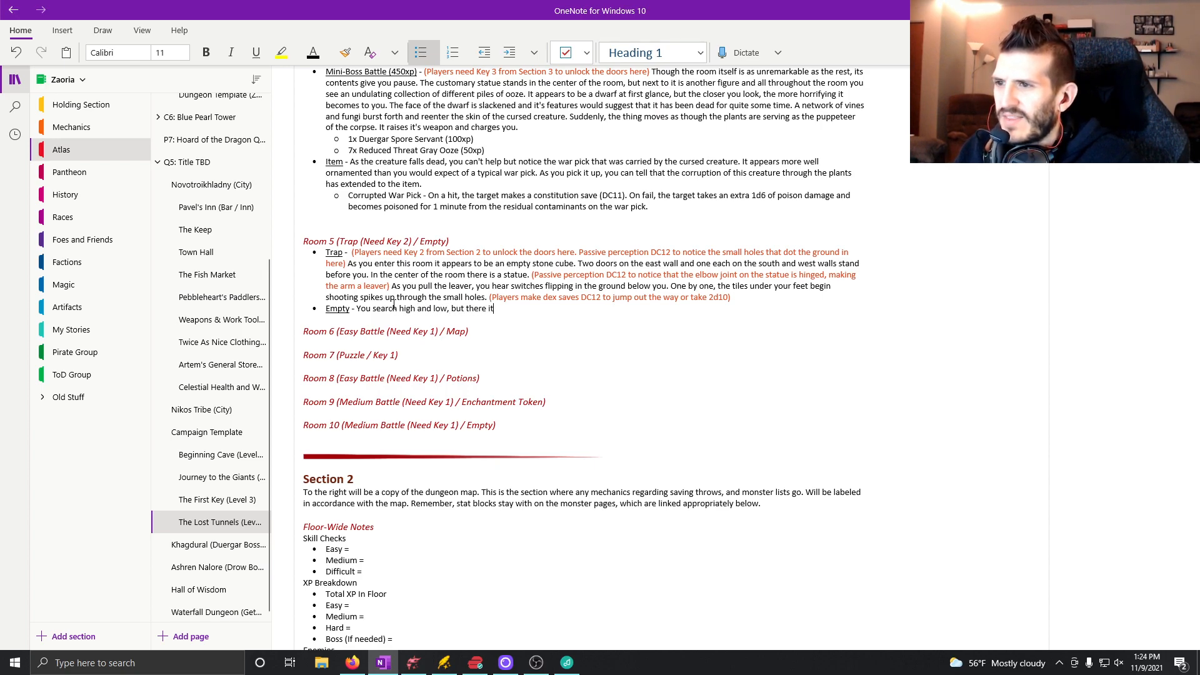
pyautogui.write(' jus')
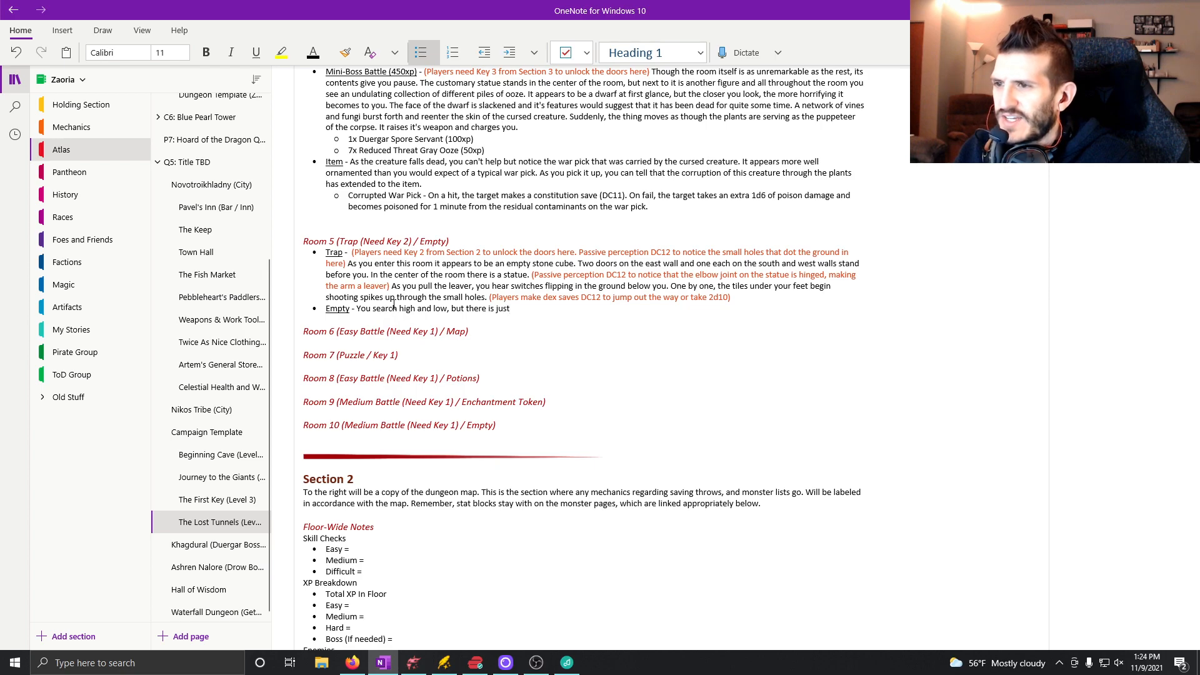
pyautogui.write('t no treasu')
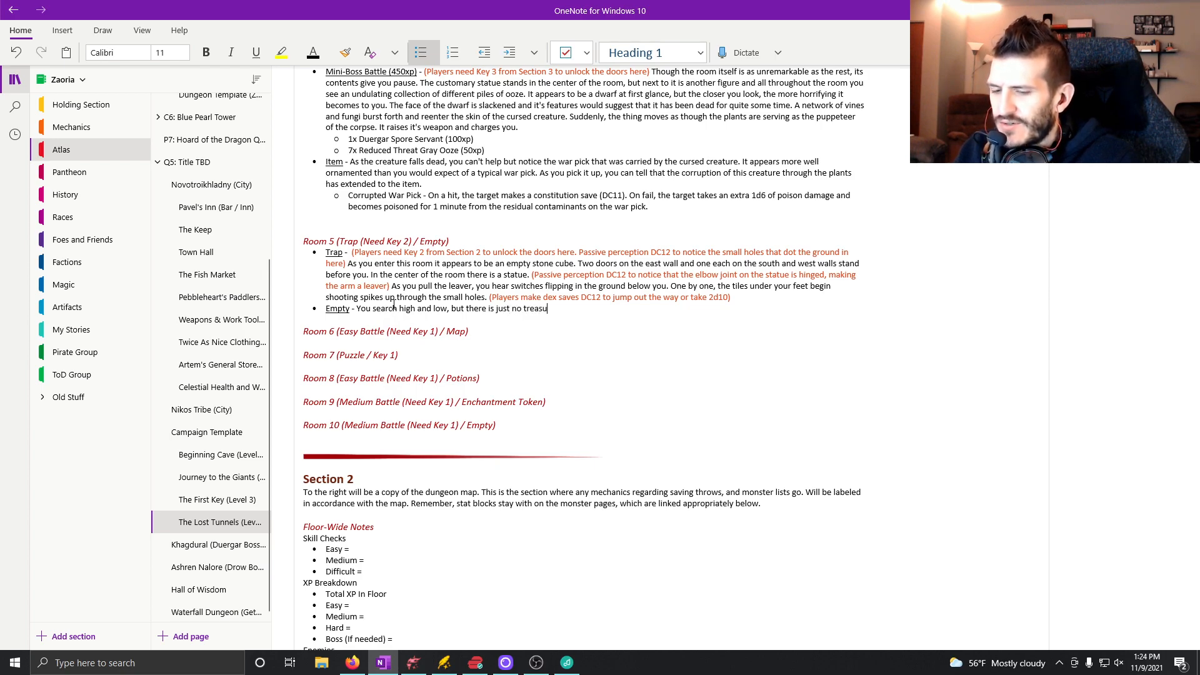
pyautogui.write('re in here.')
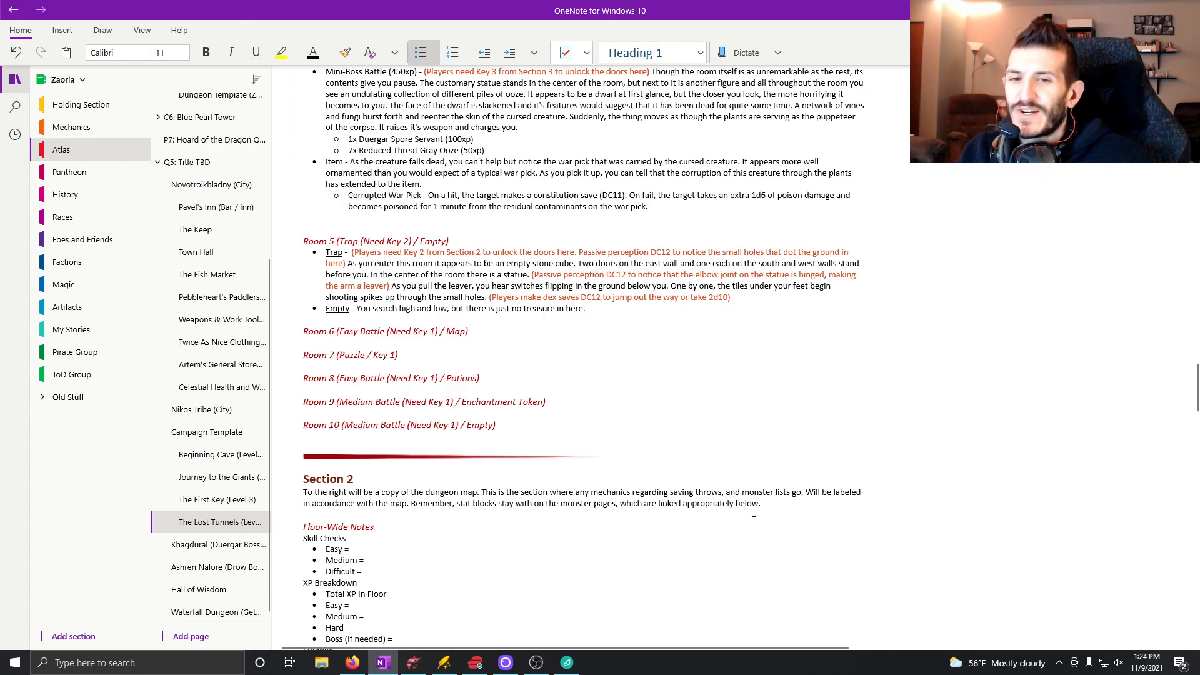
# Switch to Dungeondraft and place a wall torch object on each side of the doorway in Room 5's north wall.
pyautogui.click(413, 662)
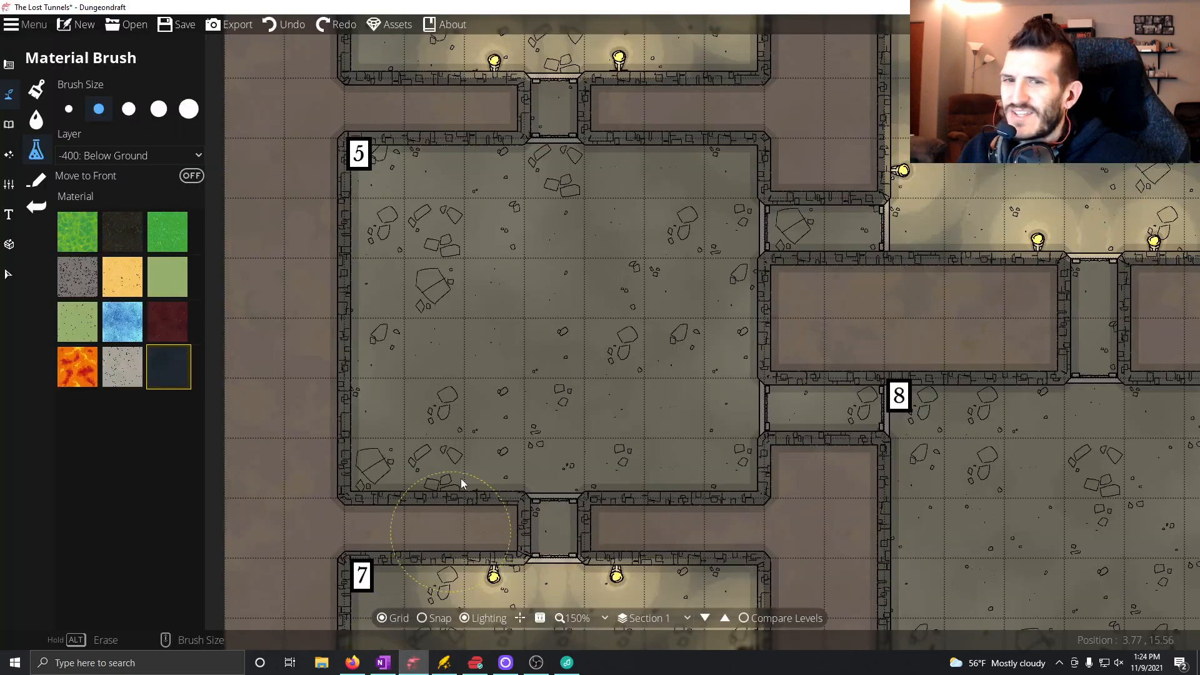
pyautogui.click(36, 119)
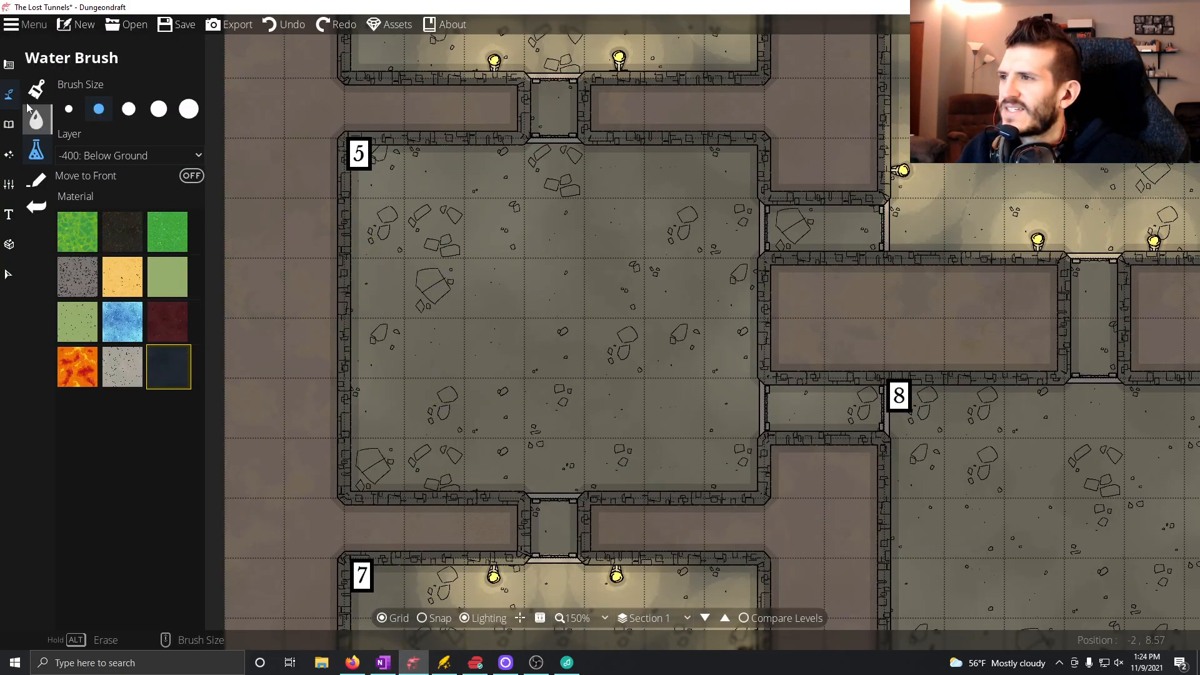
pyautogui.click(10, 125)
pyautogui.click(42, 91)
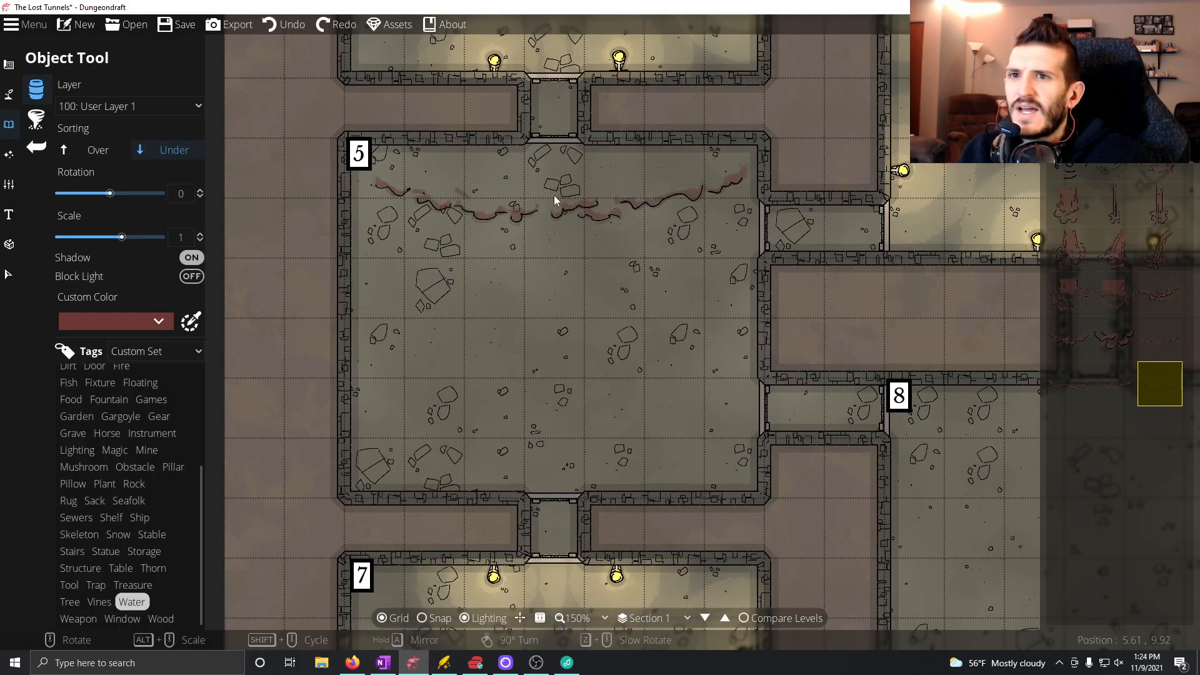
pyautogui.click(1118, 81)
pyautogui.click(1114, 113)
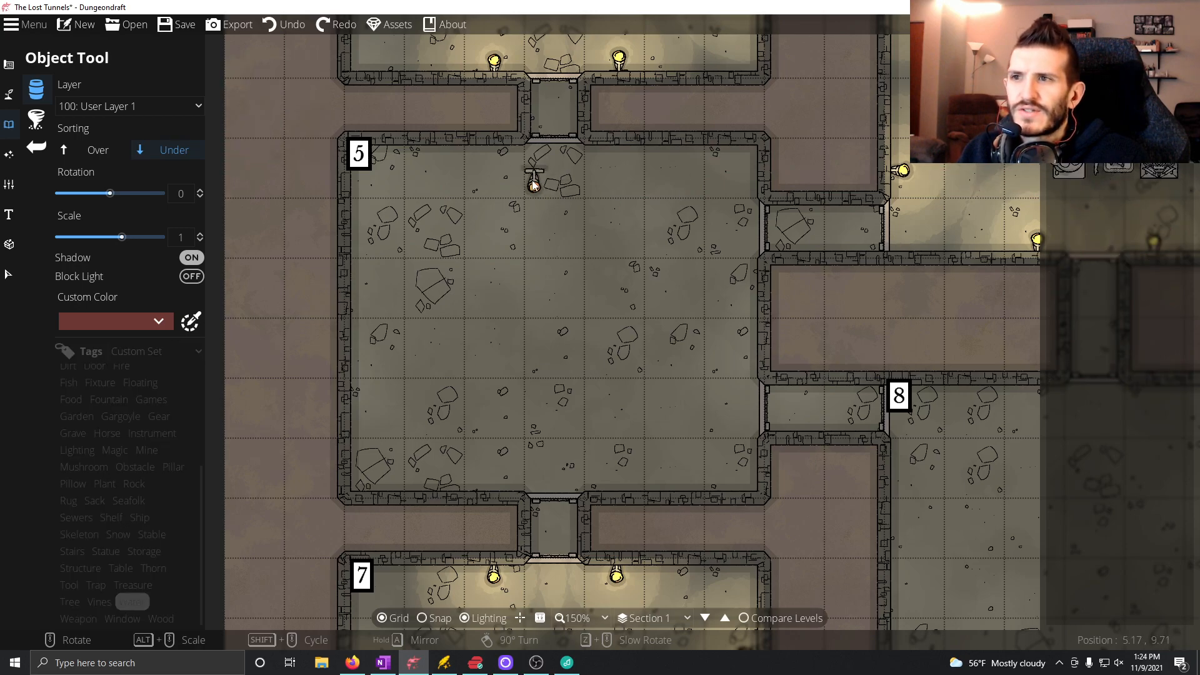
pyautogui.click(496, 157)
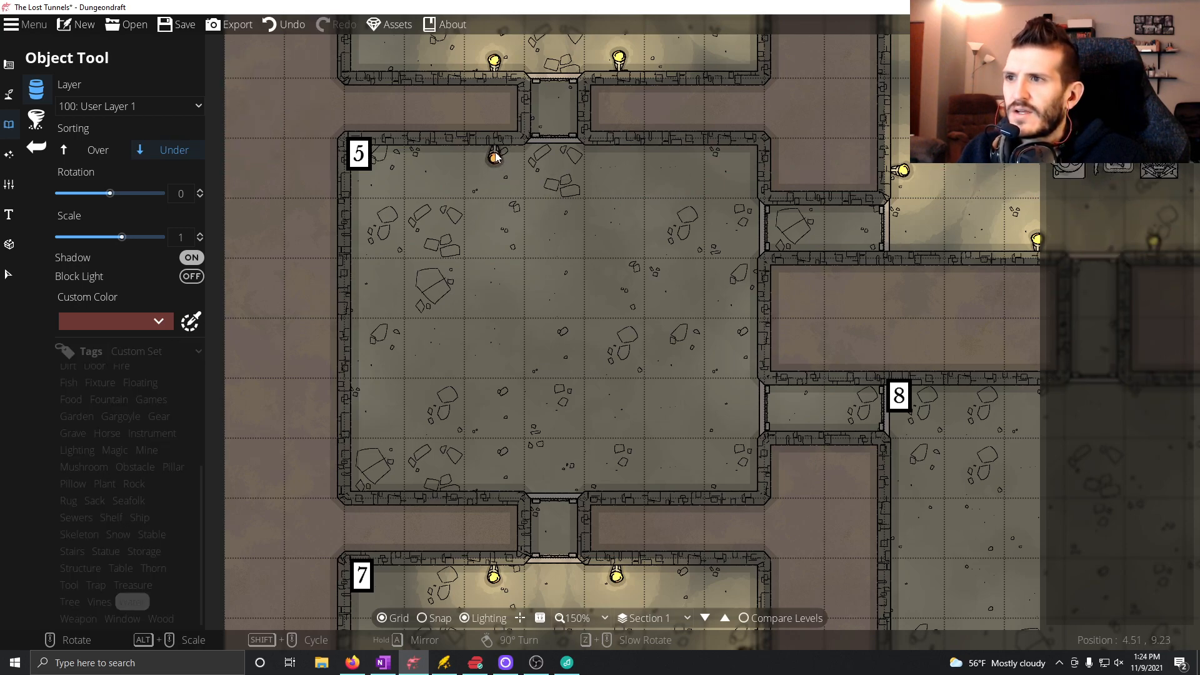
pyautogui.click(618, 157)
# Rotate the torch to 90 degrees and place four along Room 5's east wall, one on each side of both doorways.
pyautogui.scroll(-6, 745, 228)
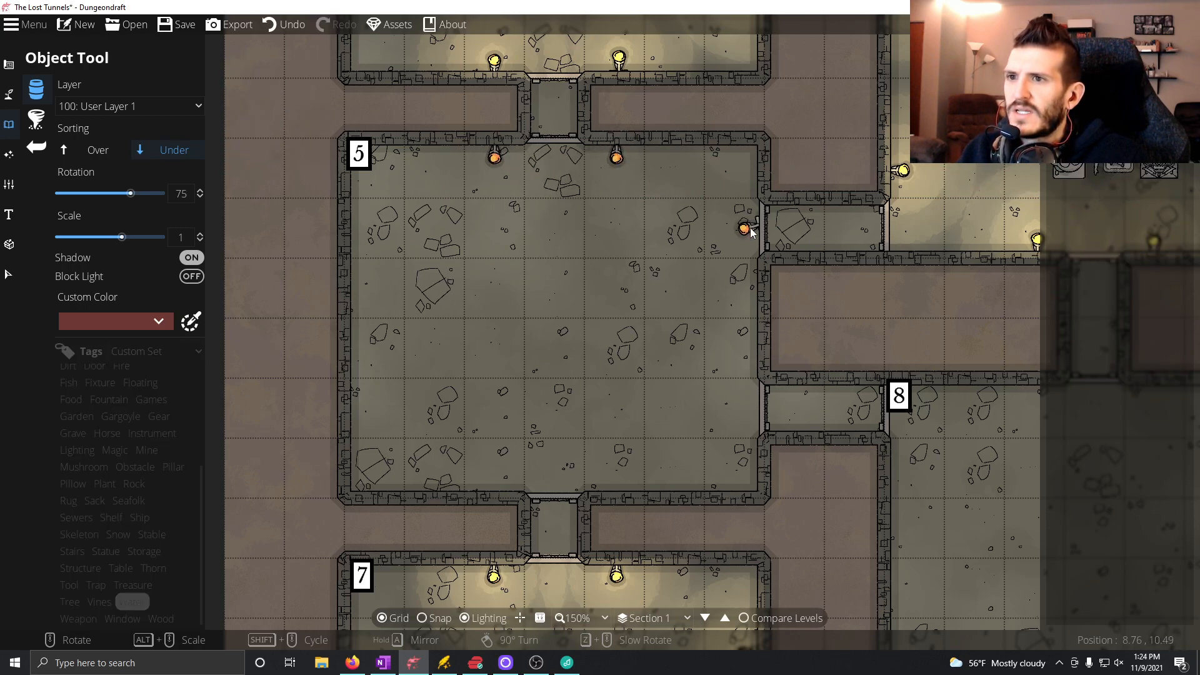
pyautogui.click(751, 177)
pyautogui.click(748, 292)
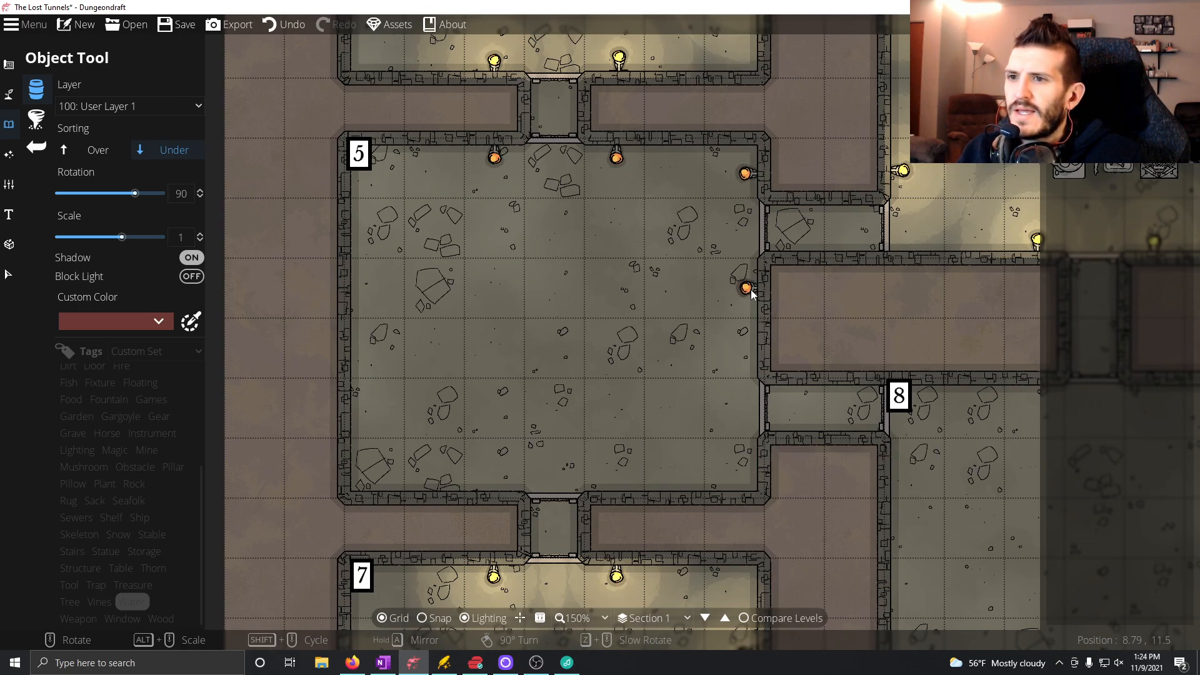
pyautogui.click(748, 359)
pyautogui.click(751, 460)
# Rotate the torch to -180 degrees and place one on each side of the doorway in Room 5's south wall.
pyautogui.scroll(-5, 631, 480)
pyautogui.scroll(-1, 617, 486)
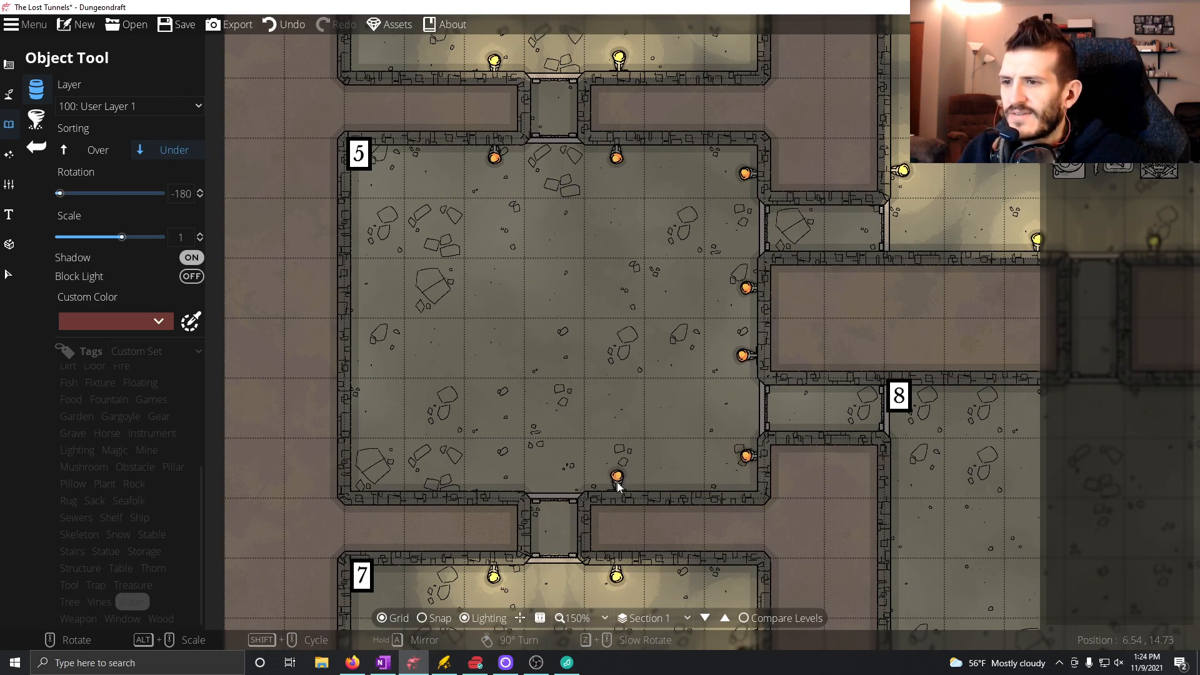
pyautogui.click(493, 485)
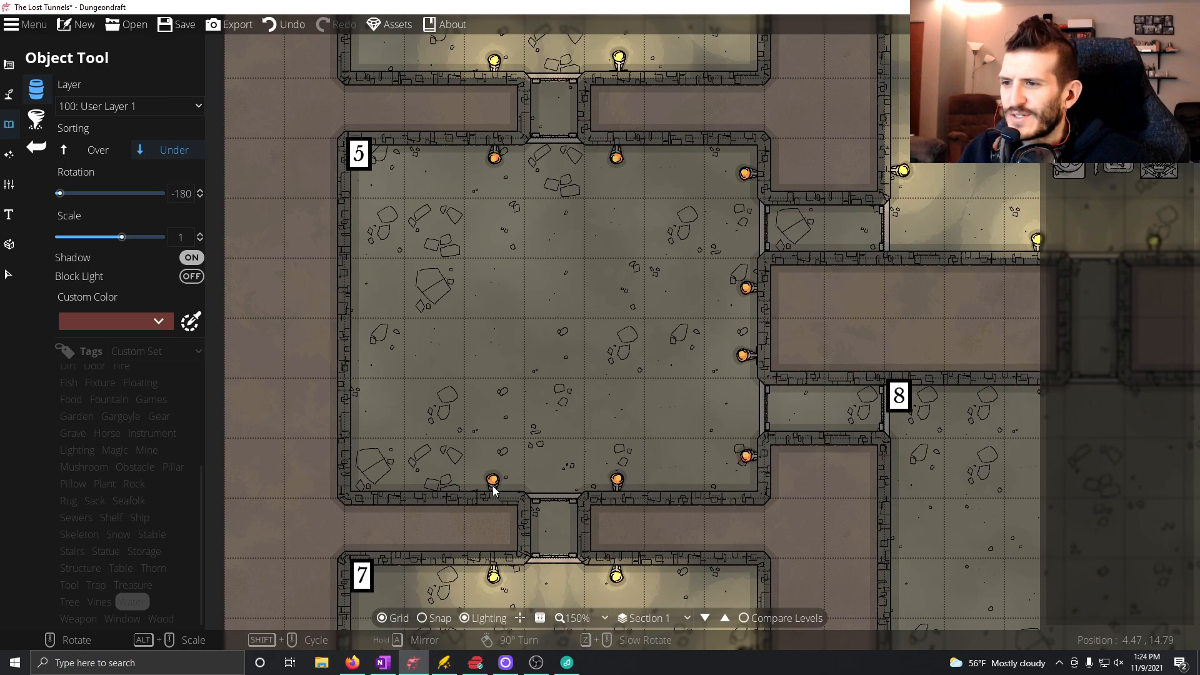
# Add a warm yellow light with range 1.5 and intensity 1 to each torch on Room 5's north, east and south walls.
pyautogui.click(9, 154)
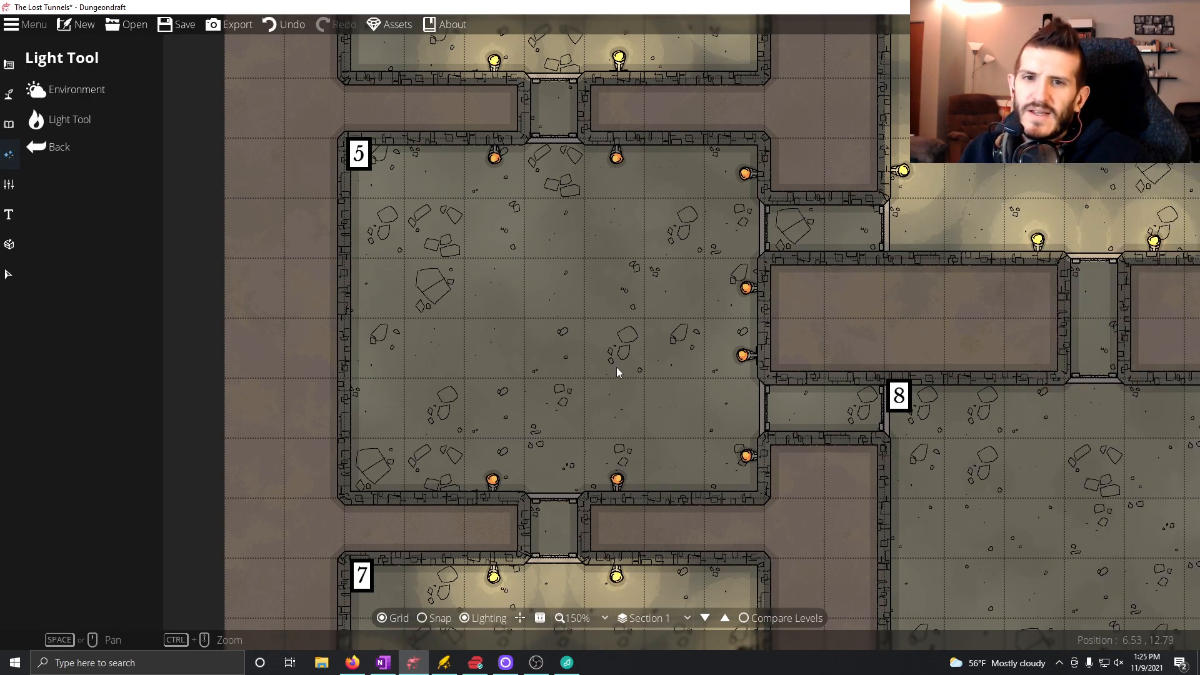
pyautogui.click(69, 121)
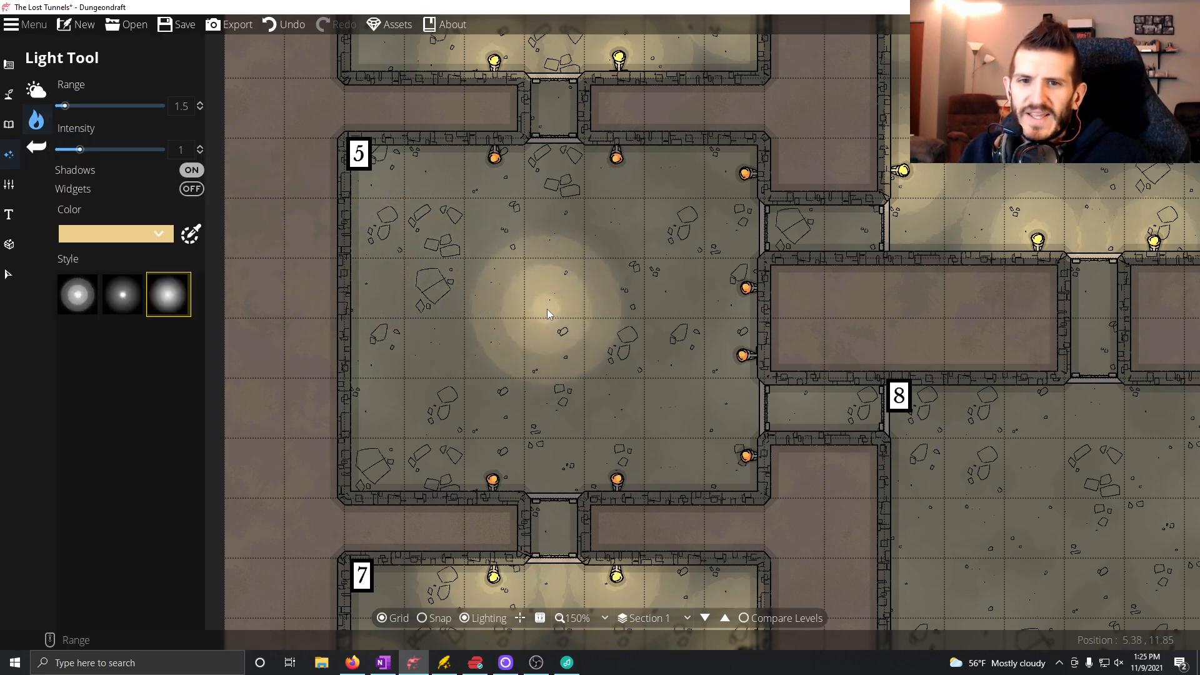
pyautogui.click(494, 158)
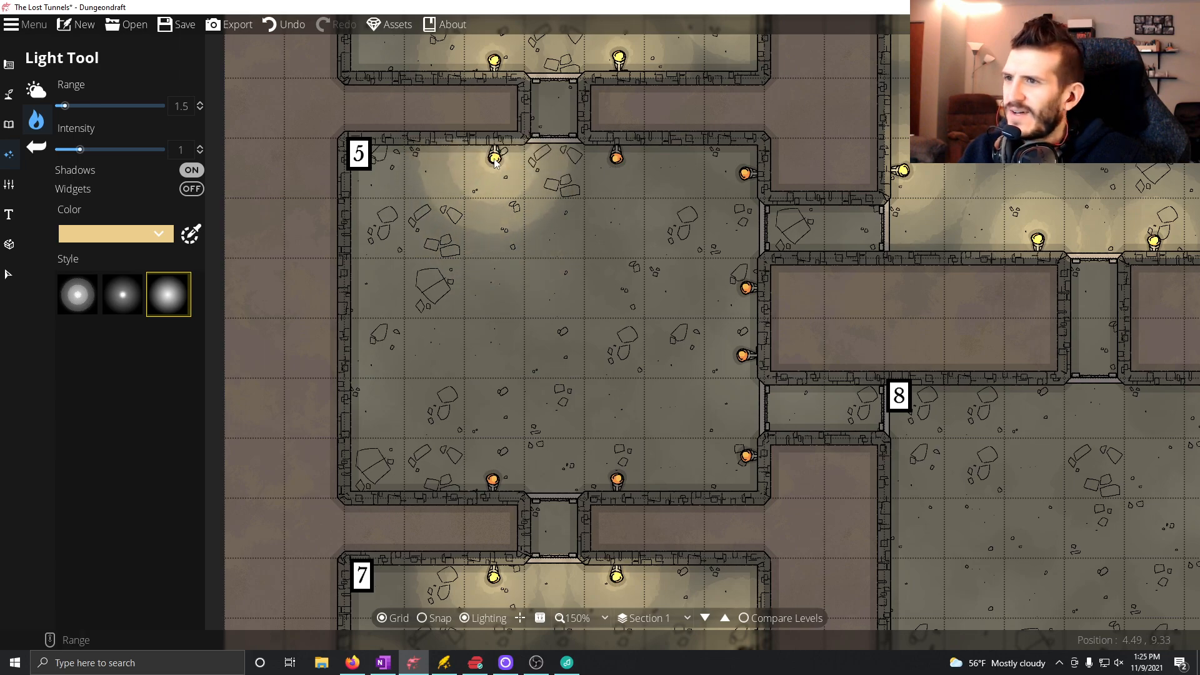
pyautogui.click(618, 161)
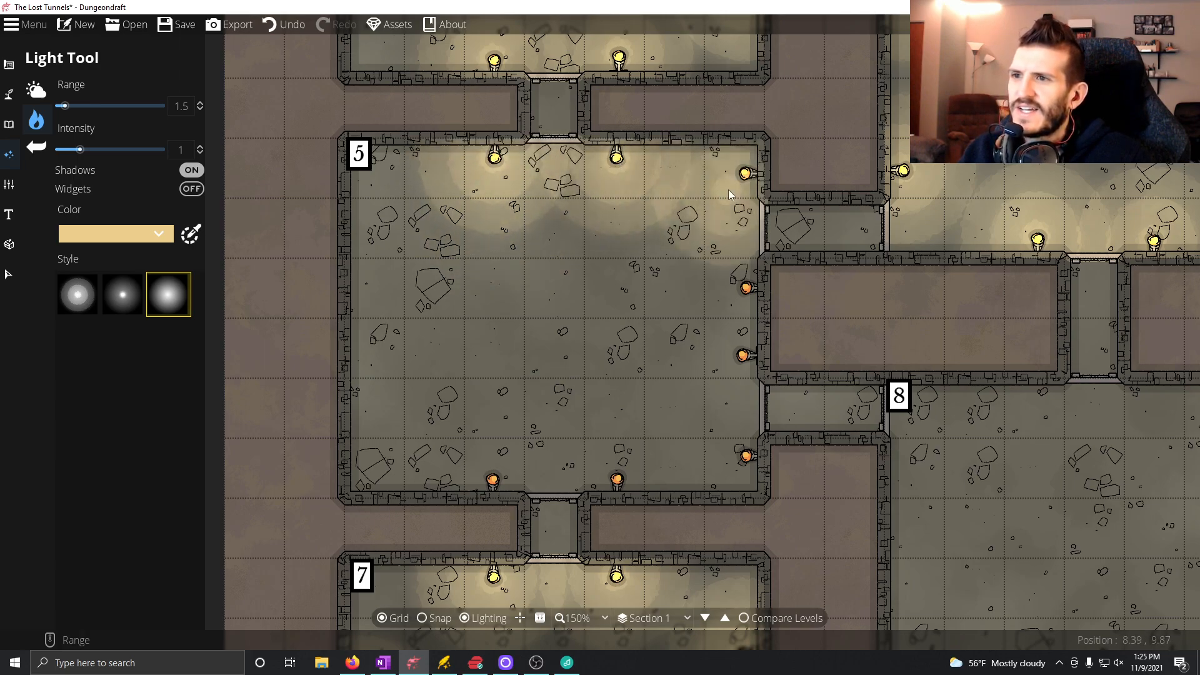
pyautogui.click(747, 175)
pyautogui.click(747, 289)
pyautogui.click(747, 357)
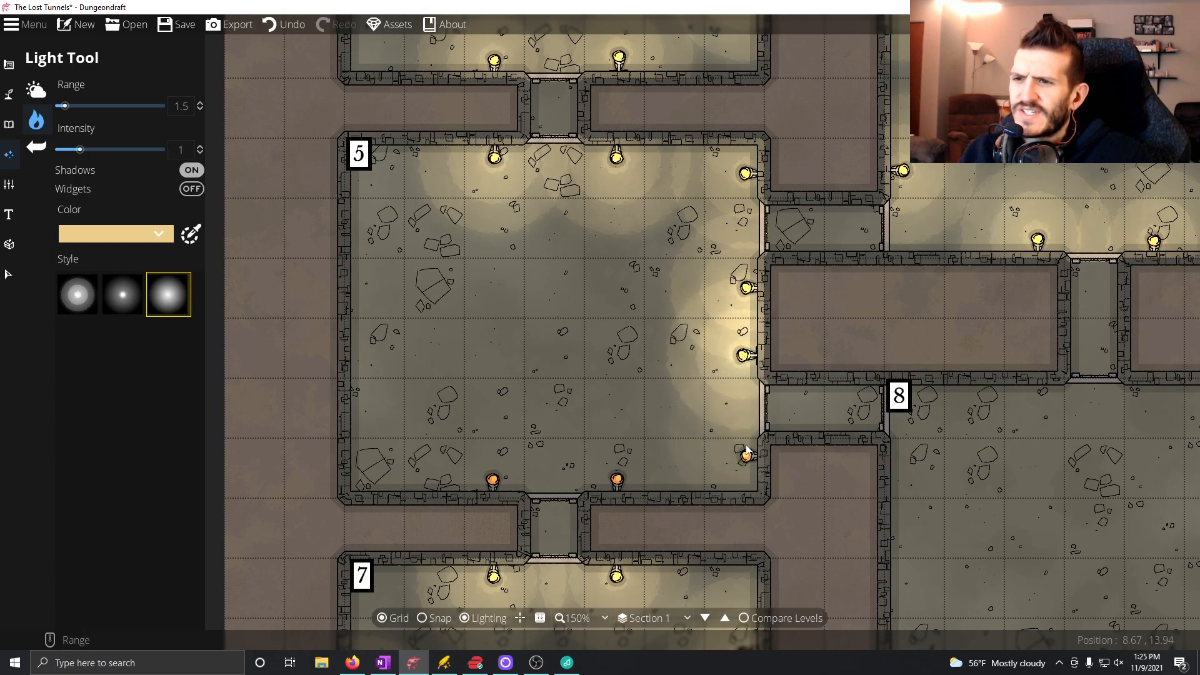
pyautogui.click(748, 456)
pyautogui.click(619, 481)
pyautogui.click(494, 481)
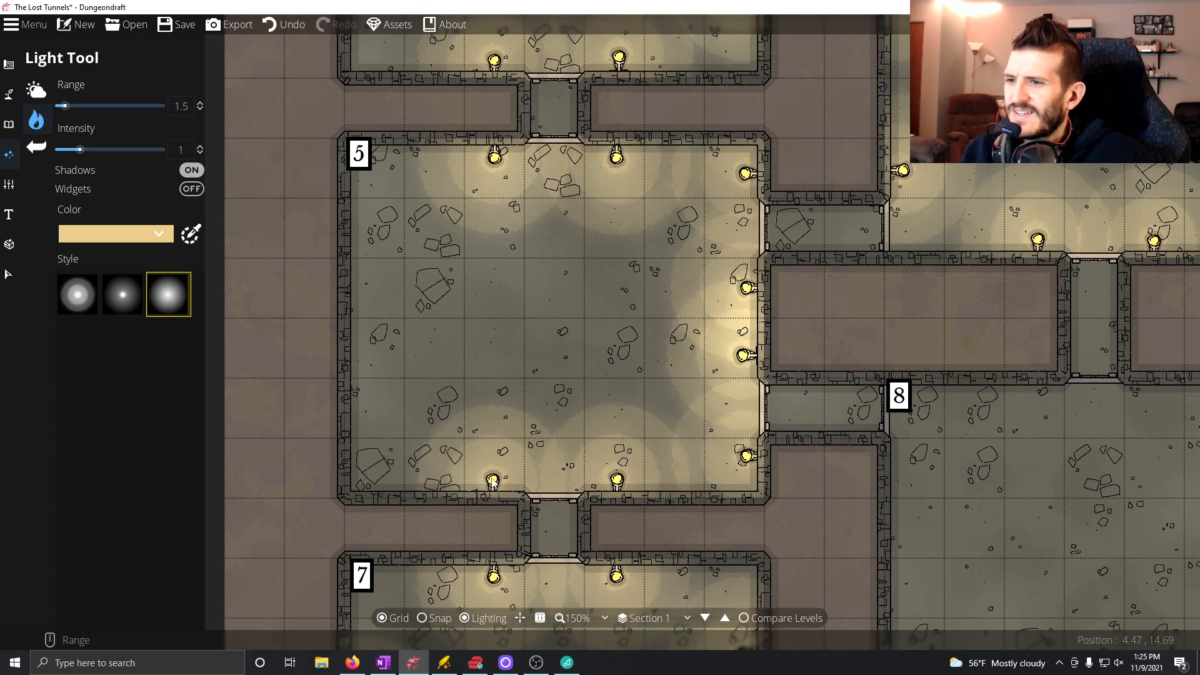
# Place a torch rotated to -90 degrees midway along Room 5's west wall and add a light of range 1.5 to it.
pyautogui.click(10, 128)
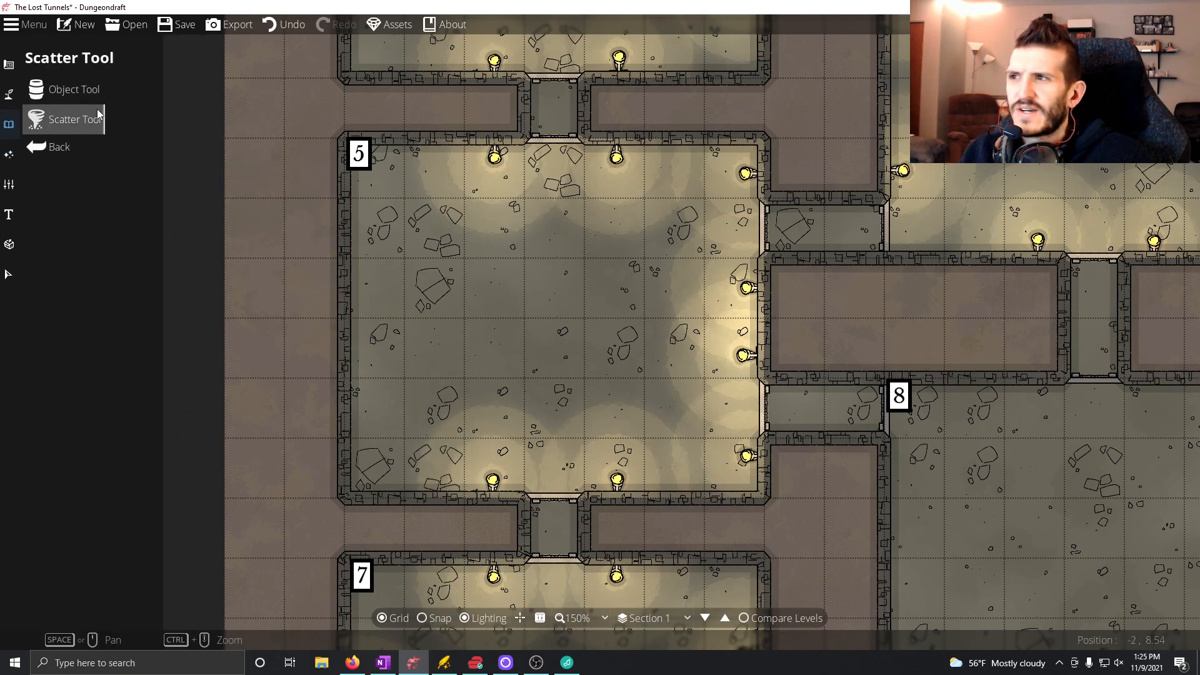
pyautogui.click(100, 83)
pyautogui.scroll(7, 381, 313)
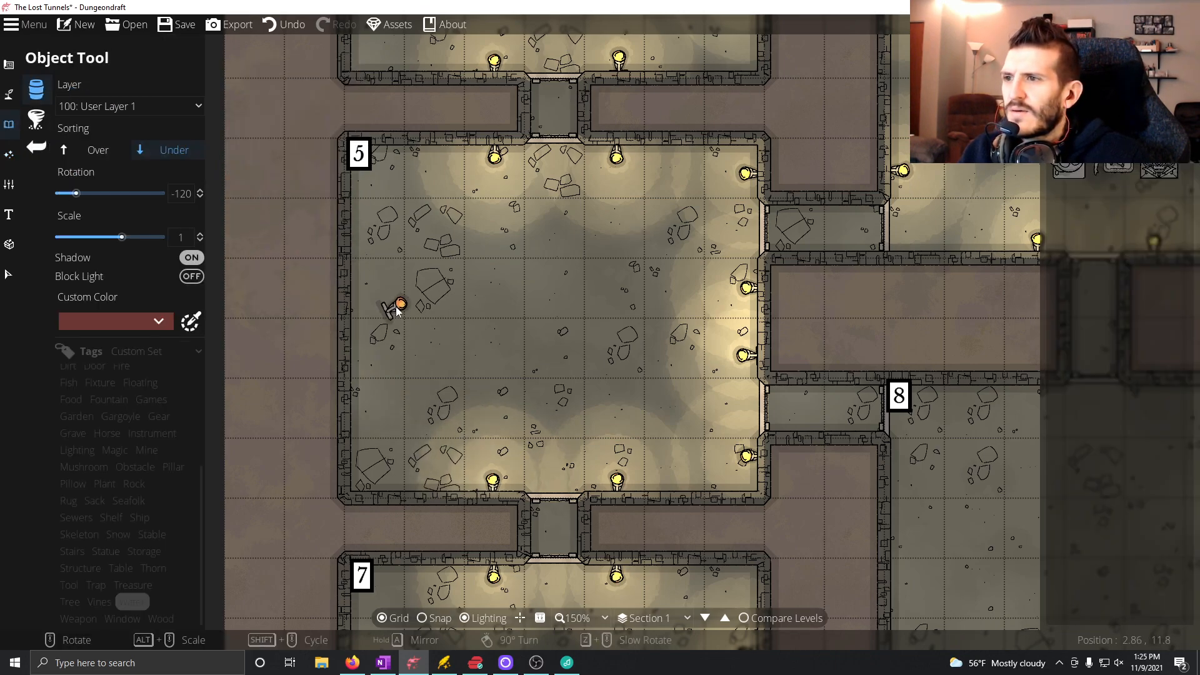
pyautogui.scroll(-1, 369, 324)
pyautogui.click(356, 316)
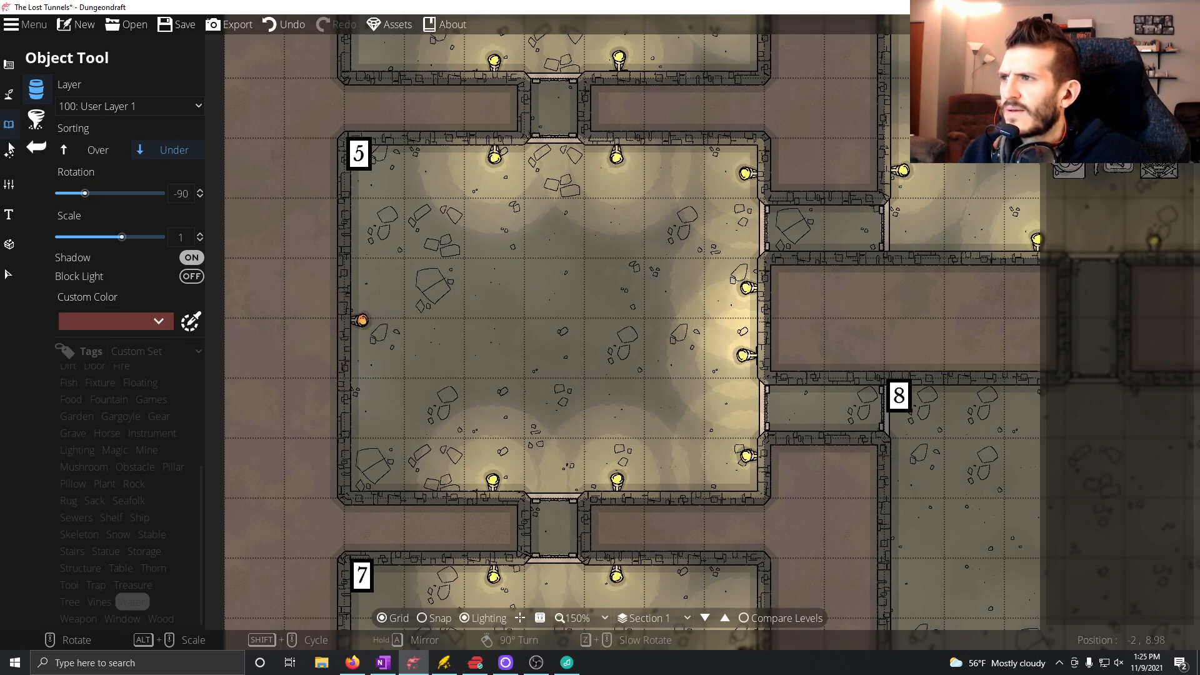
pyautogui.click(33, 152)
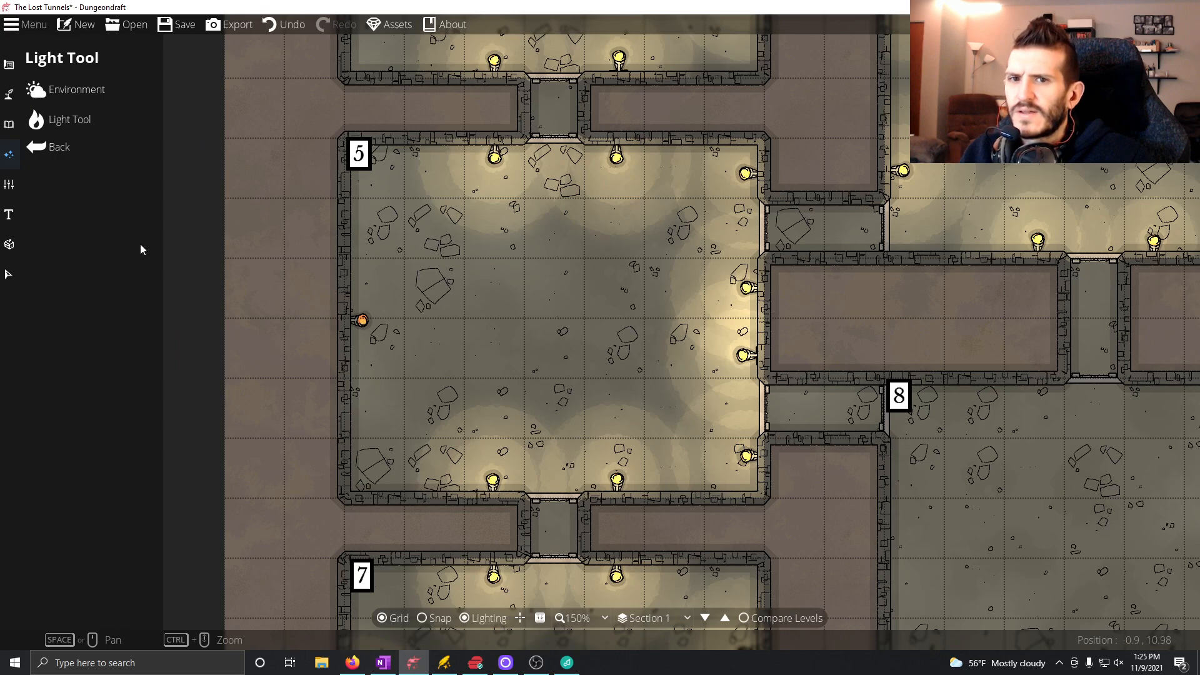
pyautogui.click(60, 120)
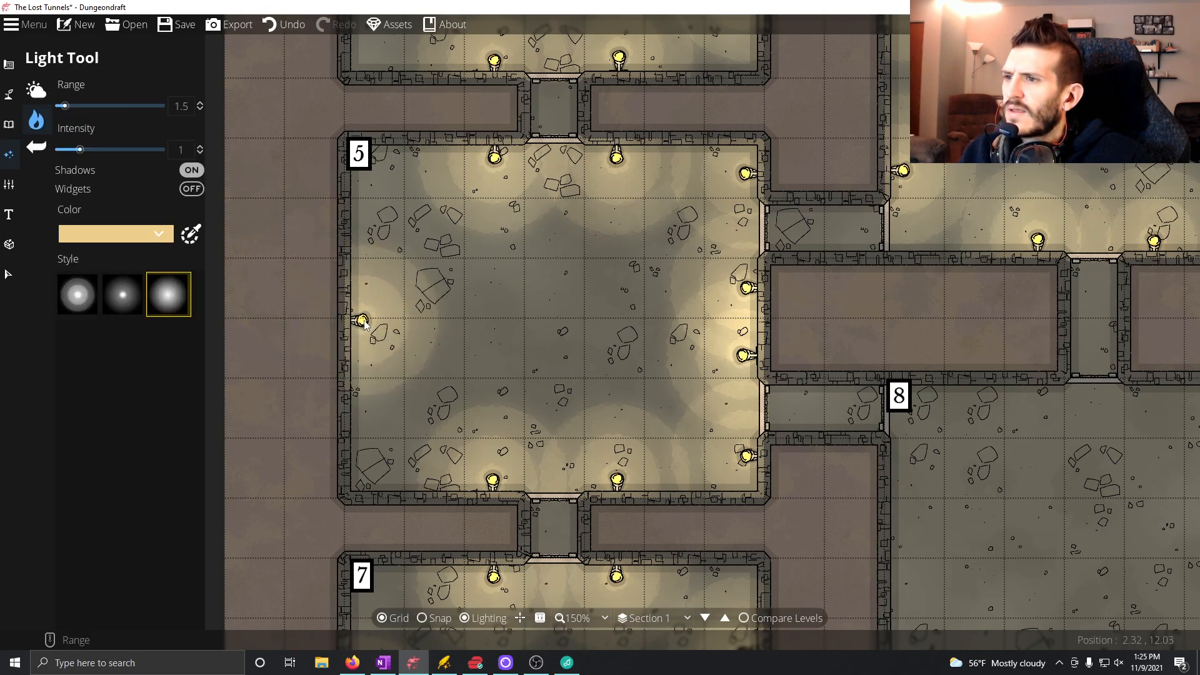
# Place the red winged statue from the Statue objects in the centre of Room 5, rotated to 0 degrees at scale 1.
pyautogui.click(9, 124)
pyautogui.click(81, 92)
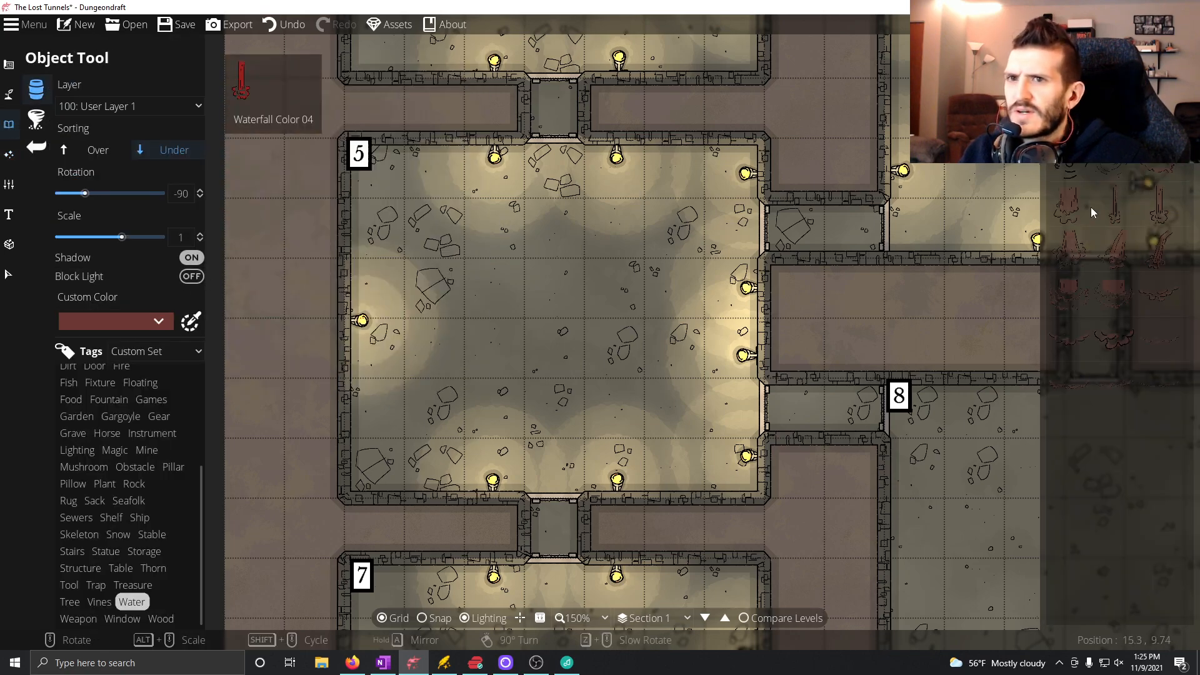
pyautogui.click(108, 550)
pyautogui.scroll(-2, 1145, 466)
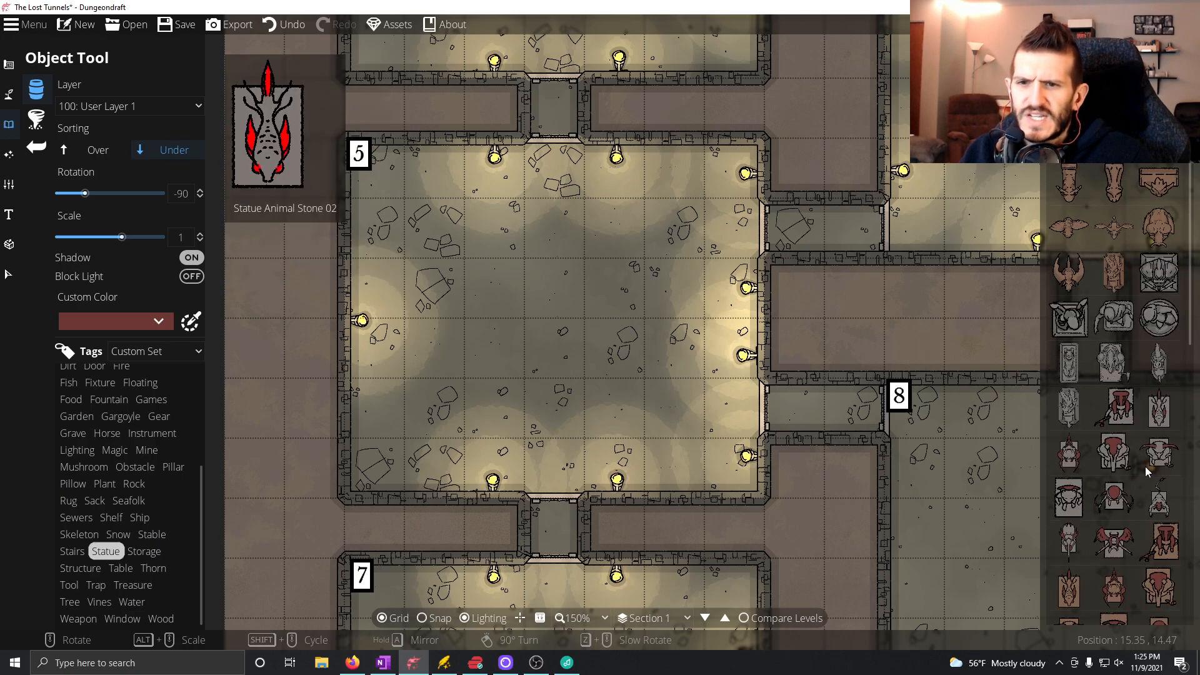
pyautogui.click(1115, 545)
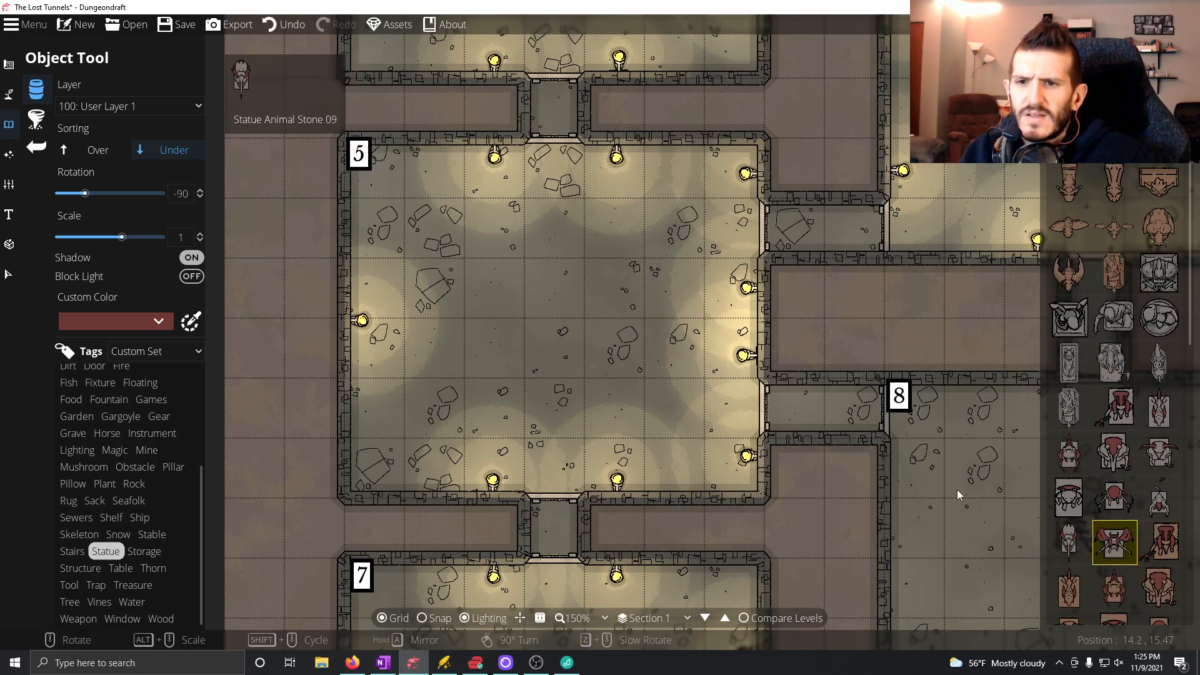
pyautogui.scroll(5, 550, 334)
pyautogui.scroll(1, 552, 327)
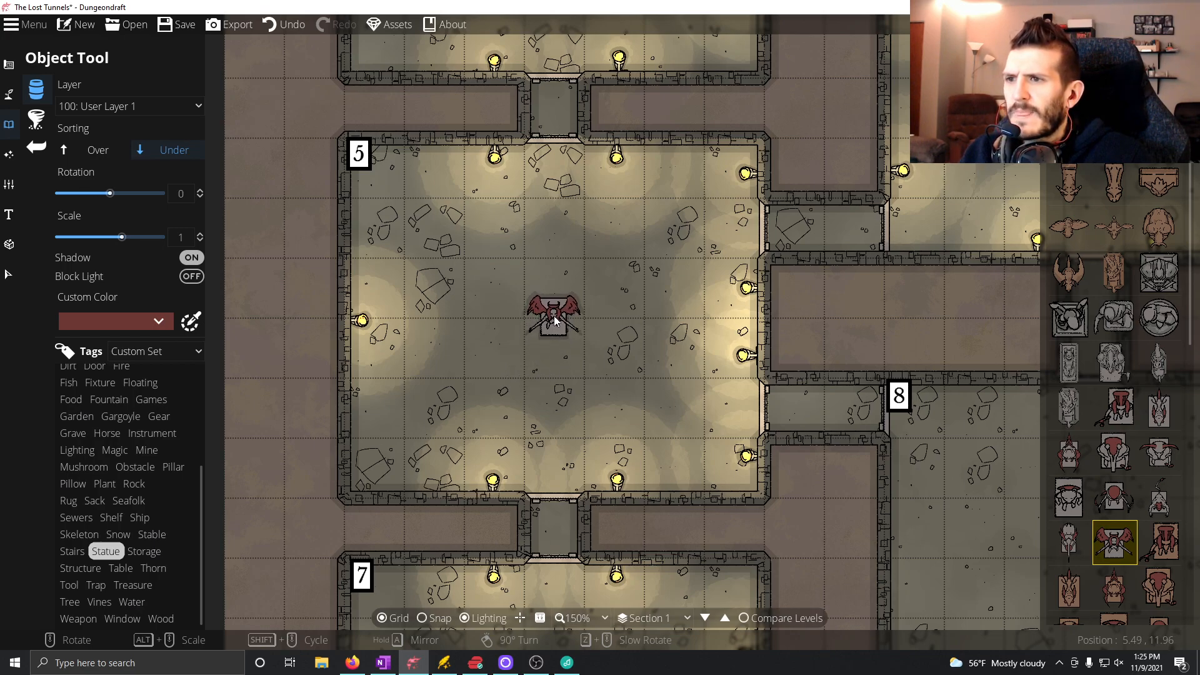
pyautogui.click(553, 317)
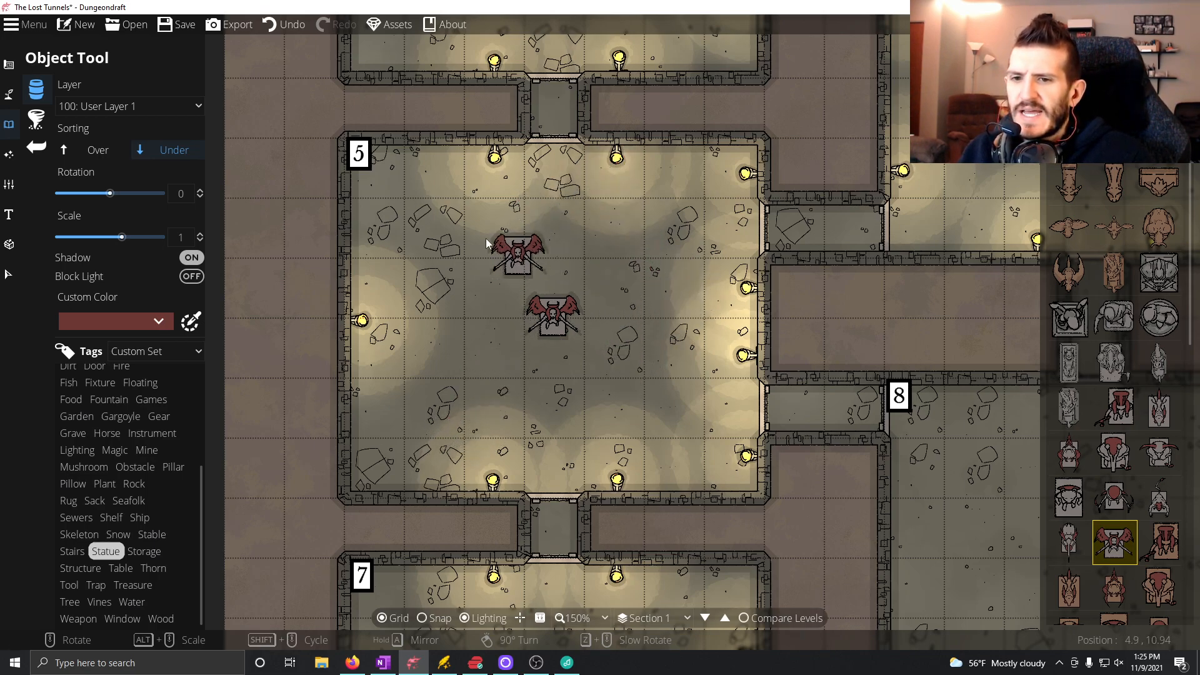
# Save The Lost Tunnels map.
pyautogui.click(175, 25)
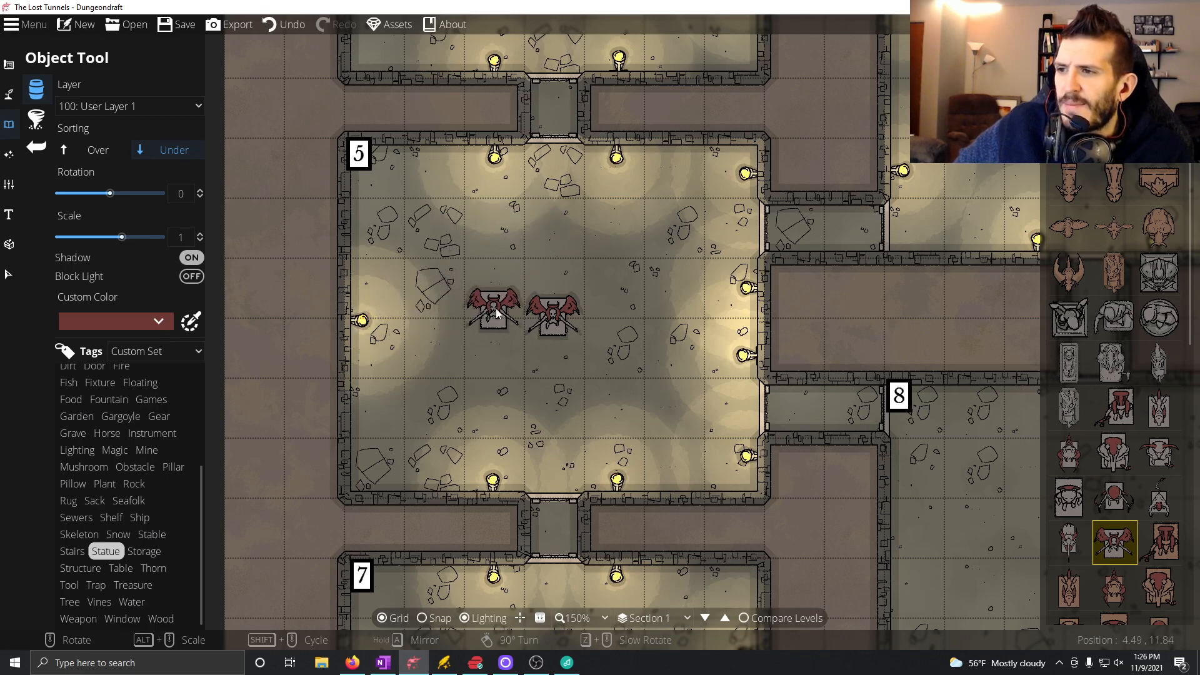
pyautogui.click(553, 316)
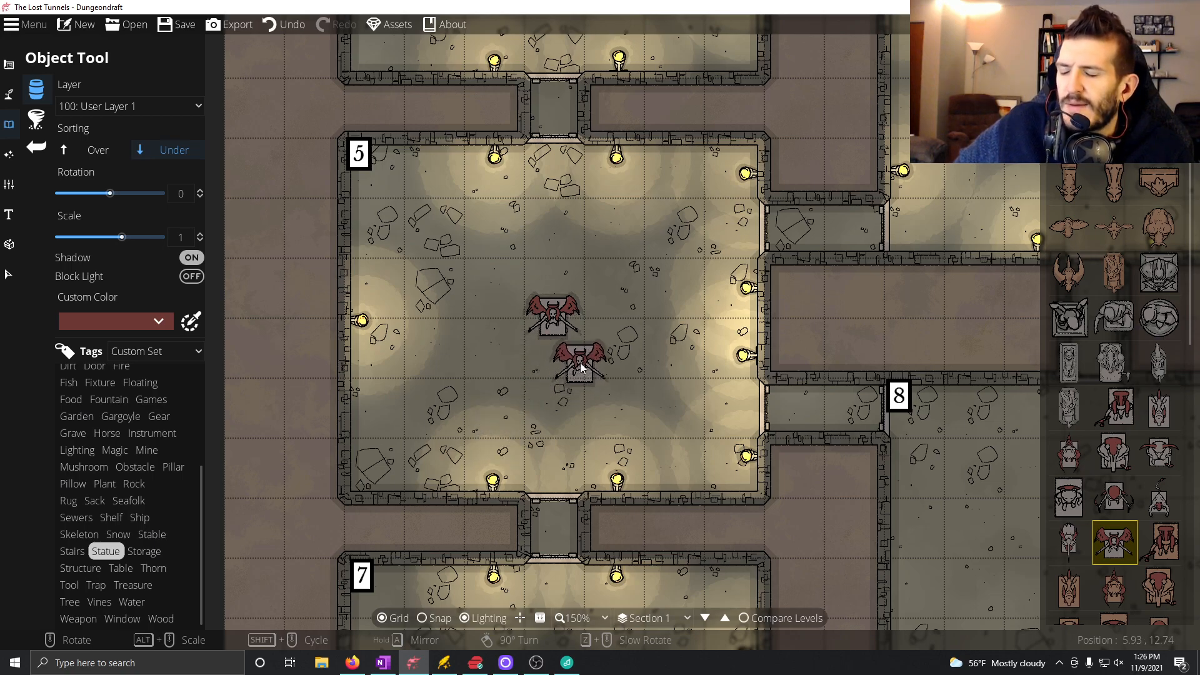